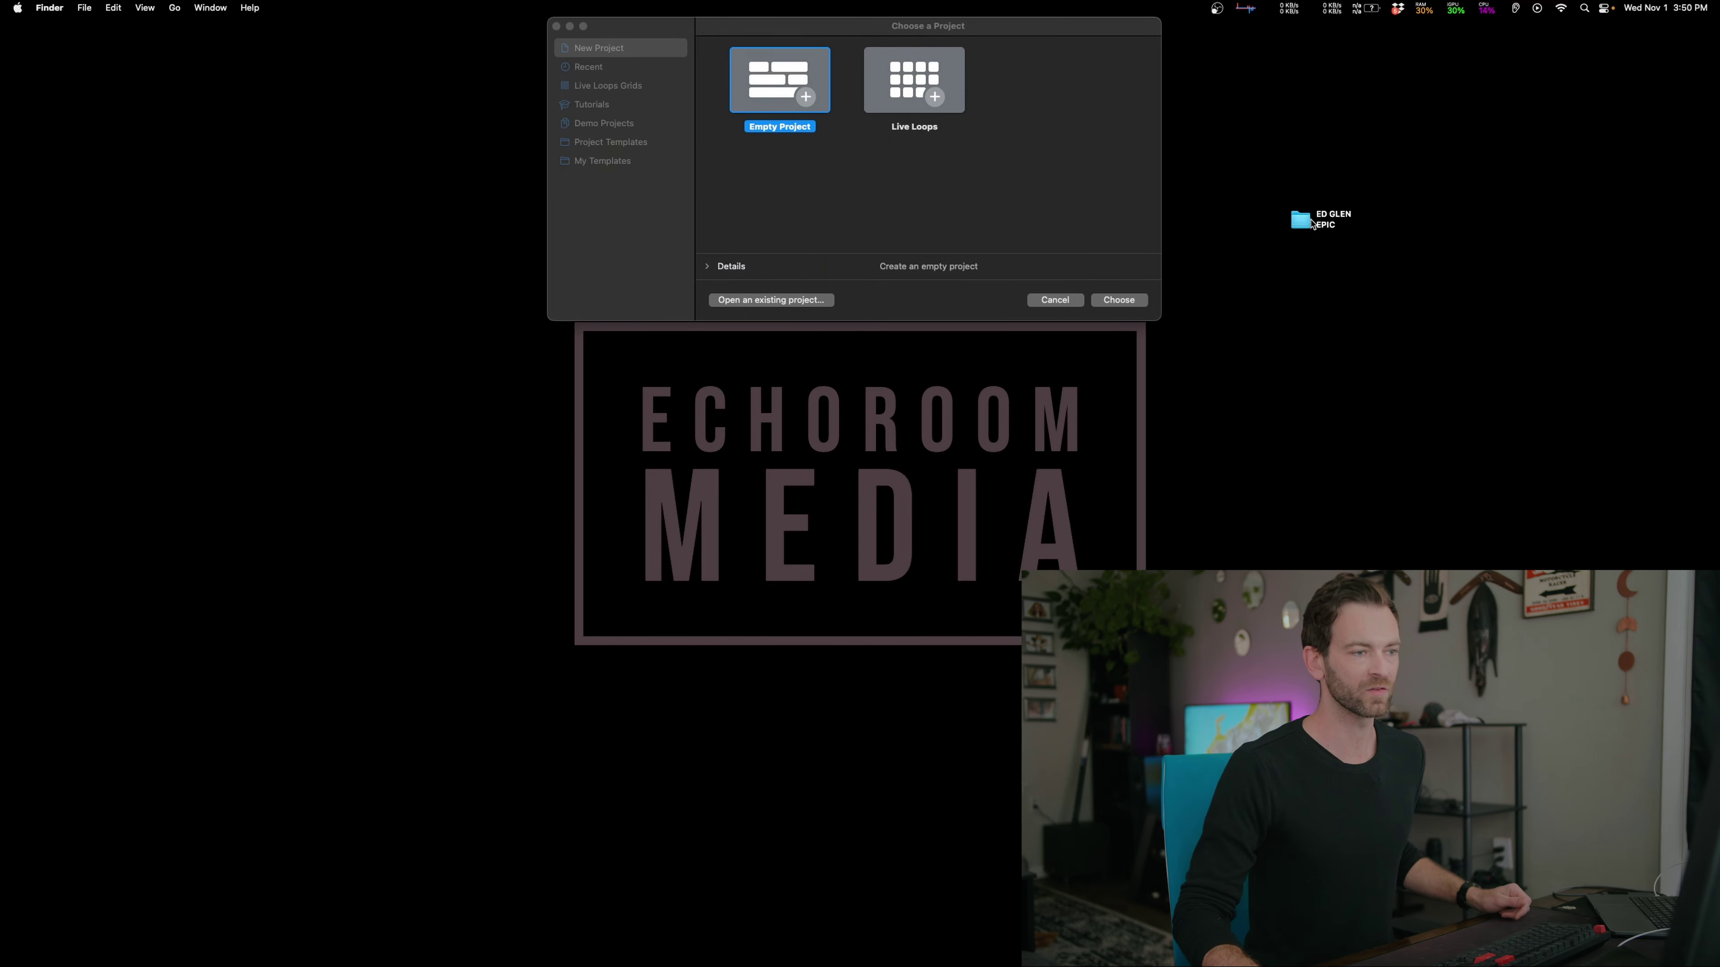
# Open the Heron Lake stems' first half folder, showing 01 Flowed Meadow onward, and move Finder aside
pyautogui.doubleClick(1300, 219)
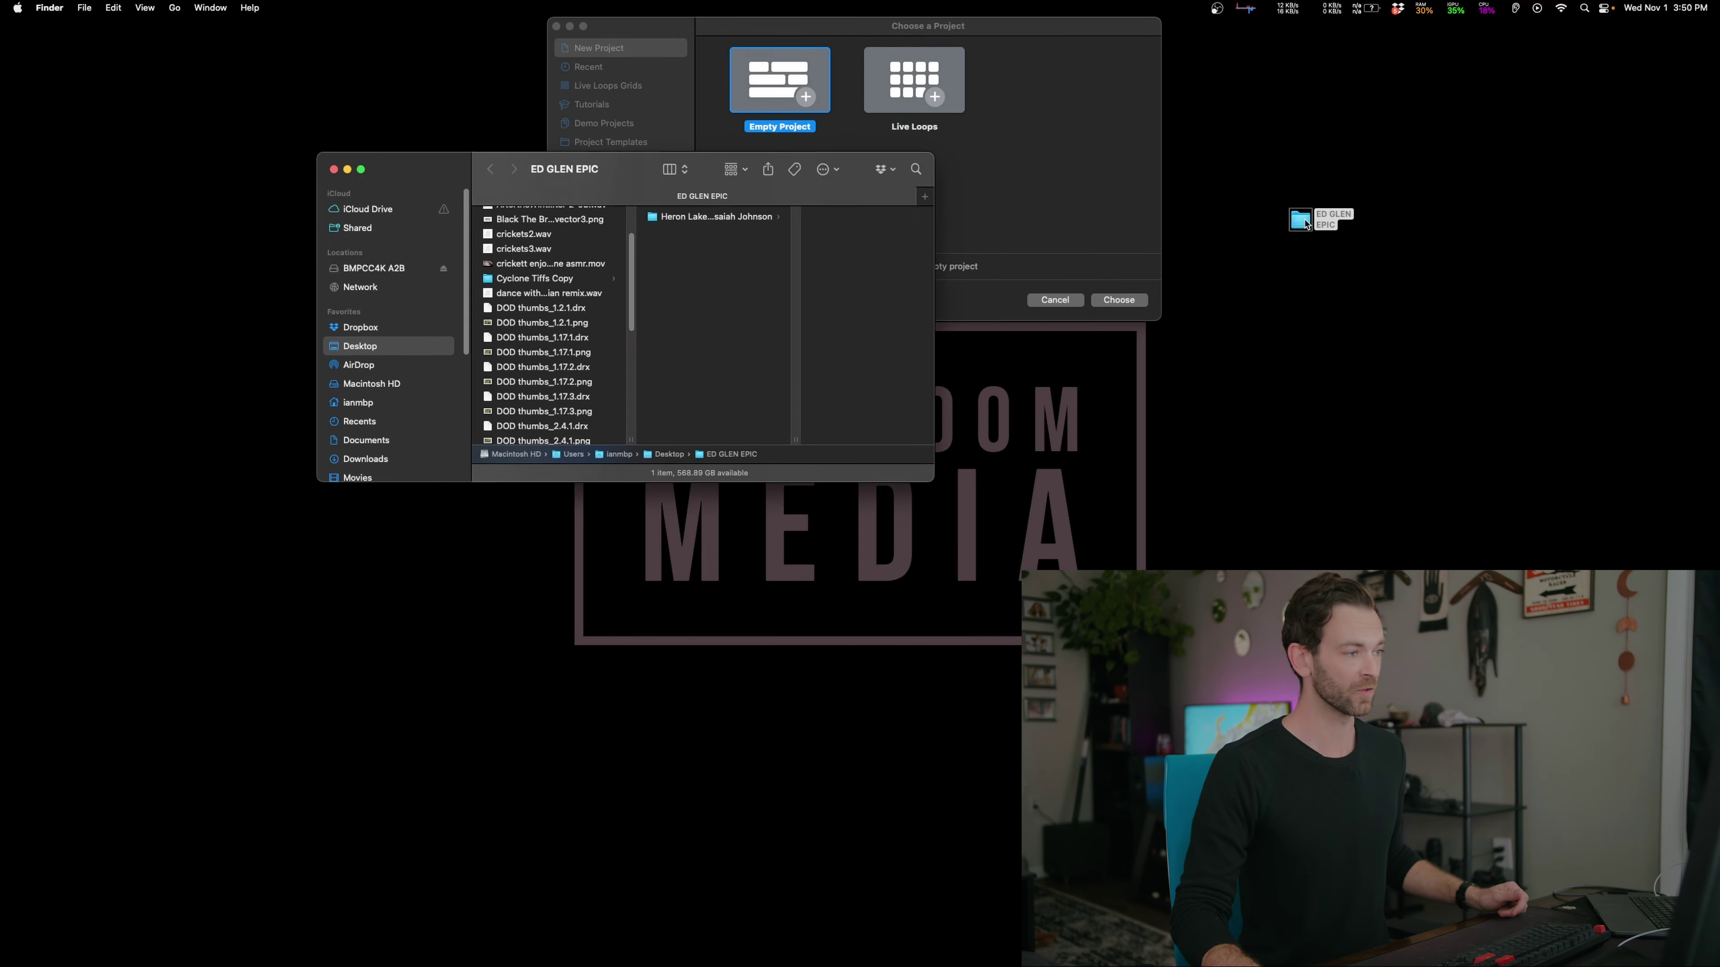
pyautogui.click(708, 219)
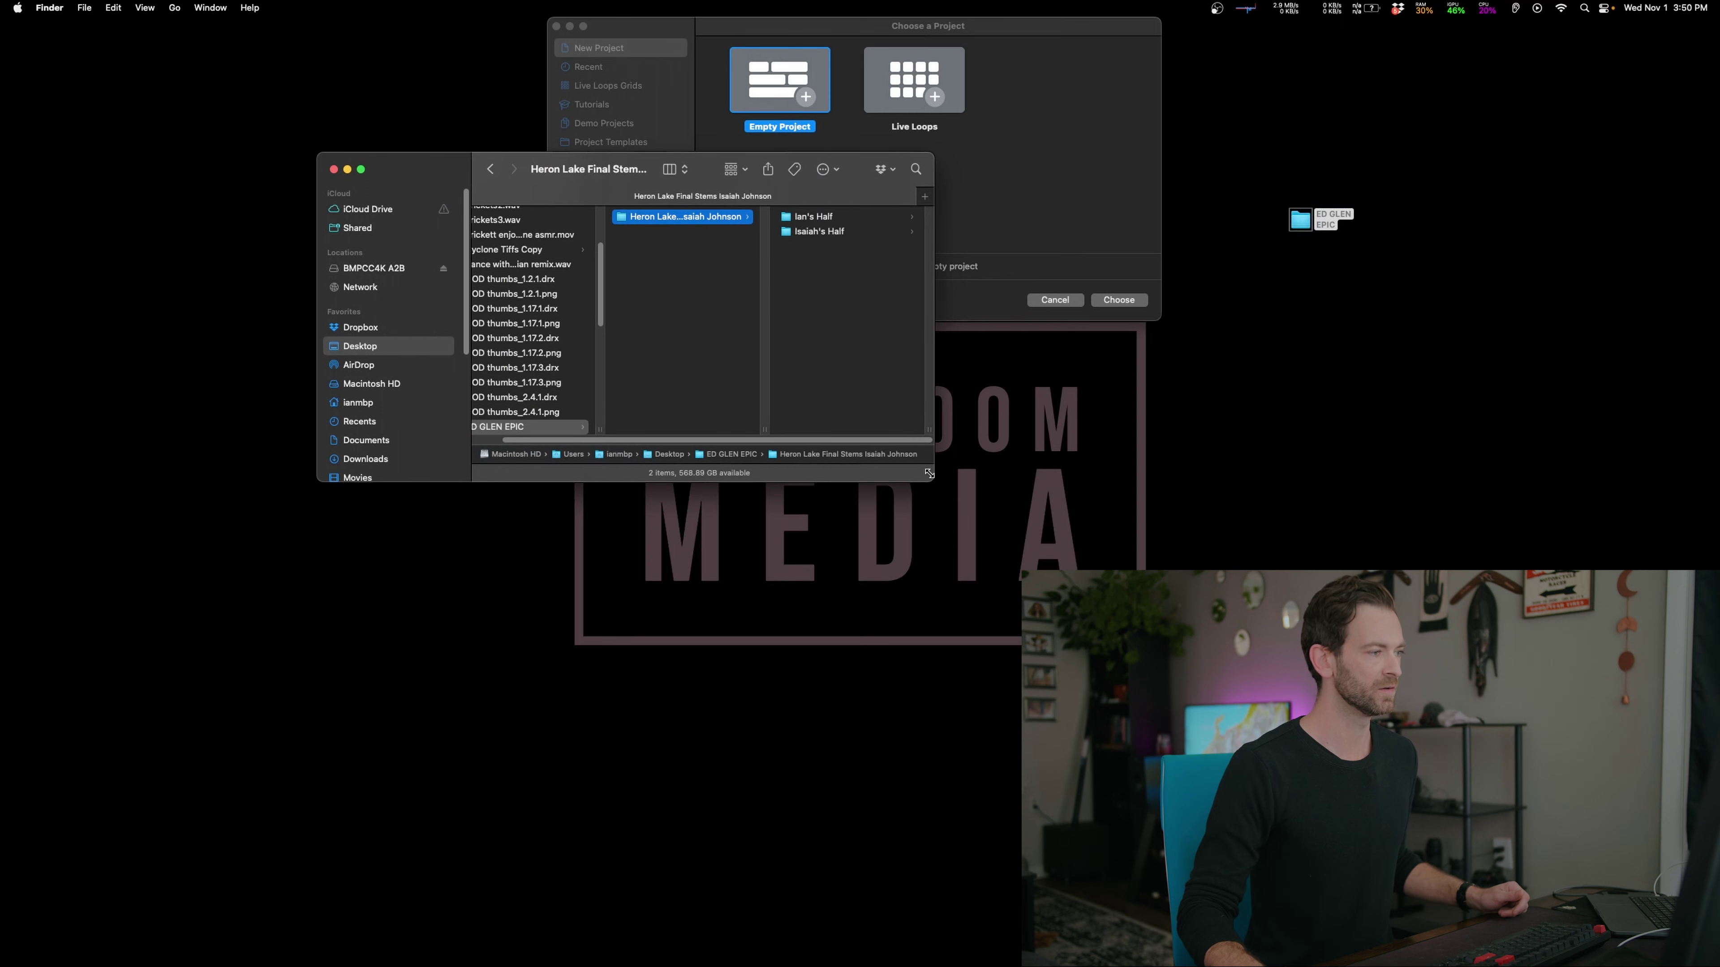
pyautogui.click(813, 217)
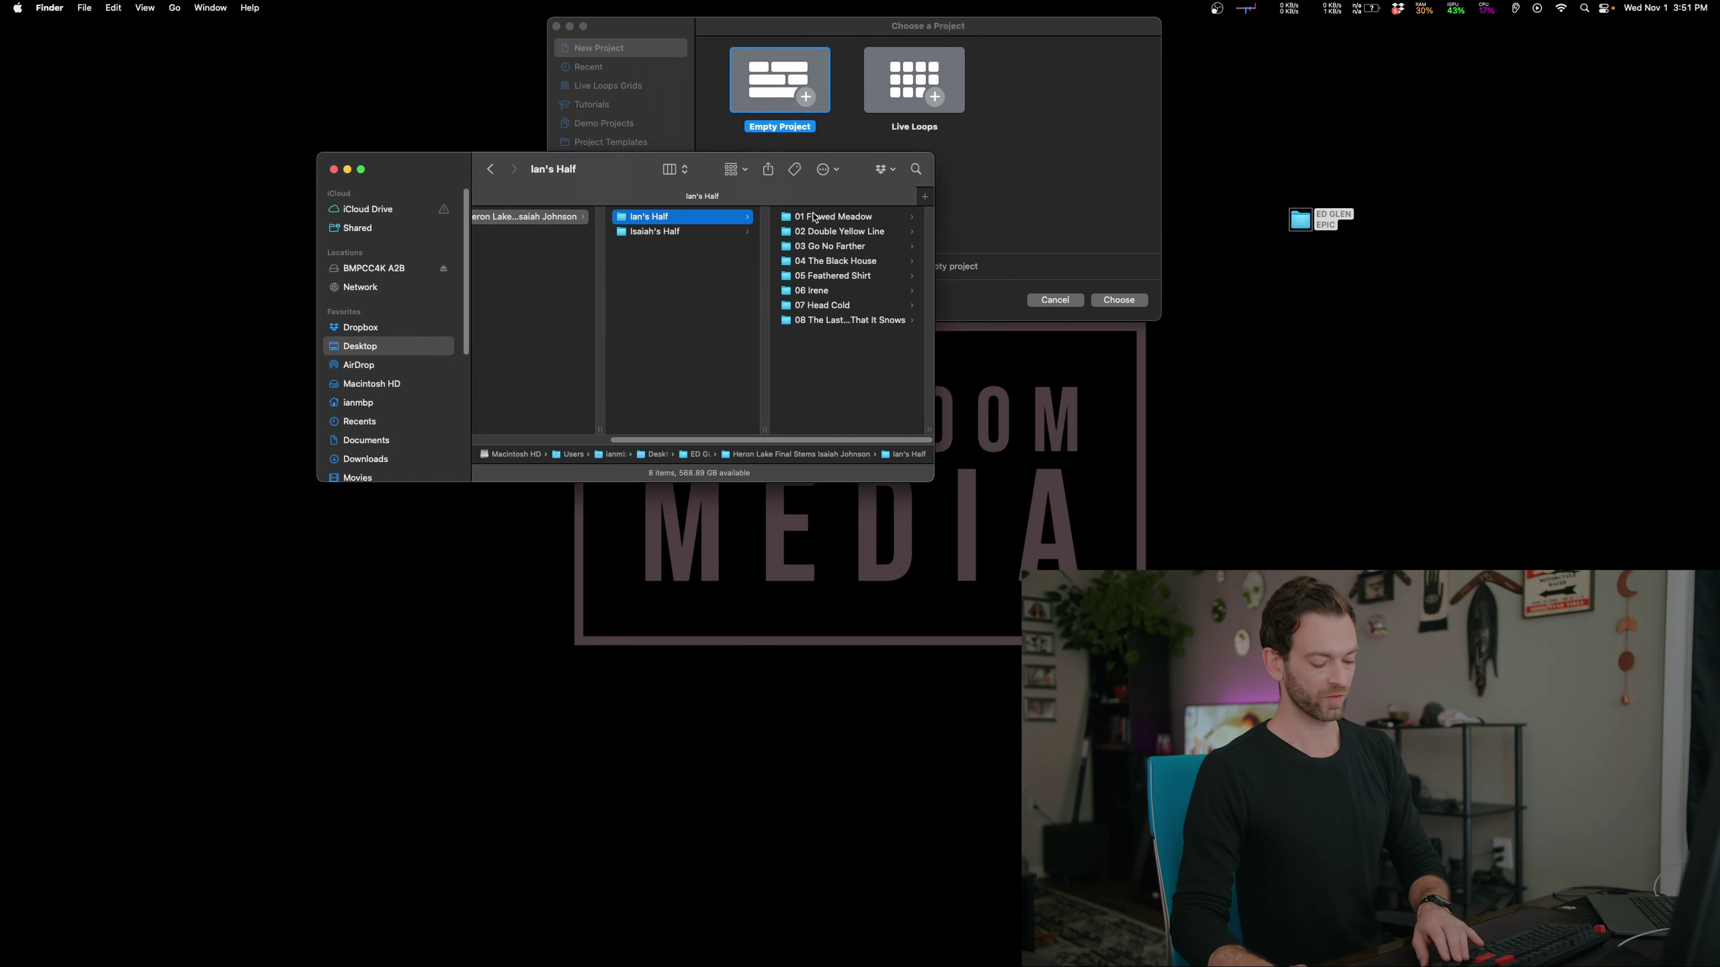
pyautogui.press('Down')
pyautogui.press('Up')
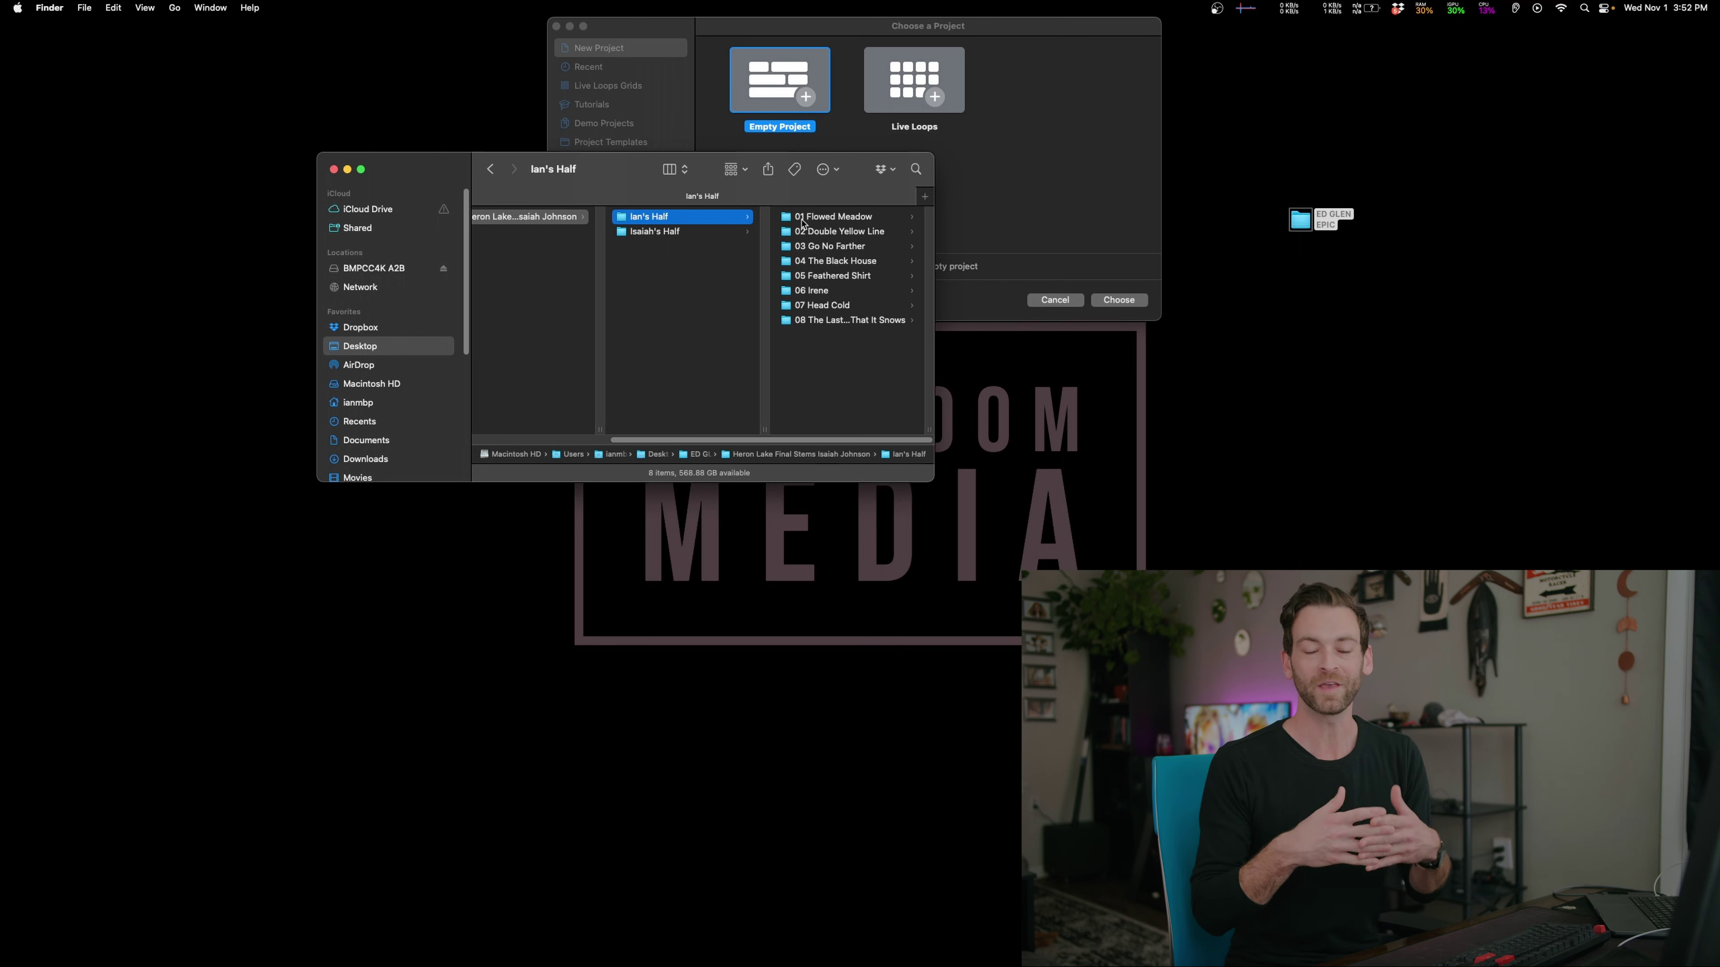
pyautogui.moveTo(744, 177); pyautogui.dragTo(551, 336)
# Start an Empty Project and set up 64 audio tracks with No Input and outputs from Bus 1
pyautogui.click(1132, 302)
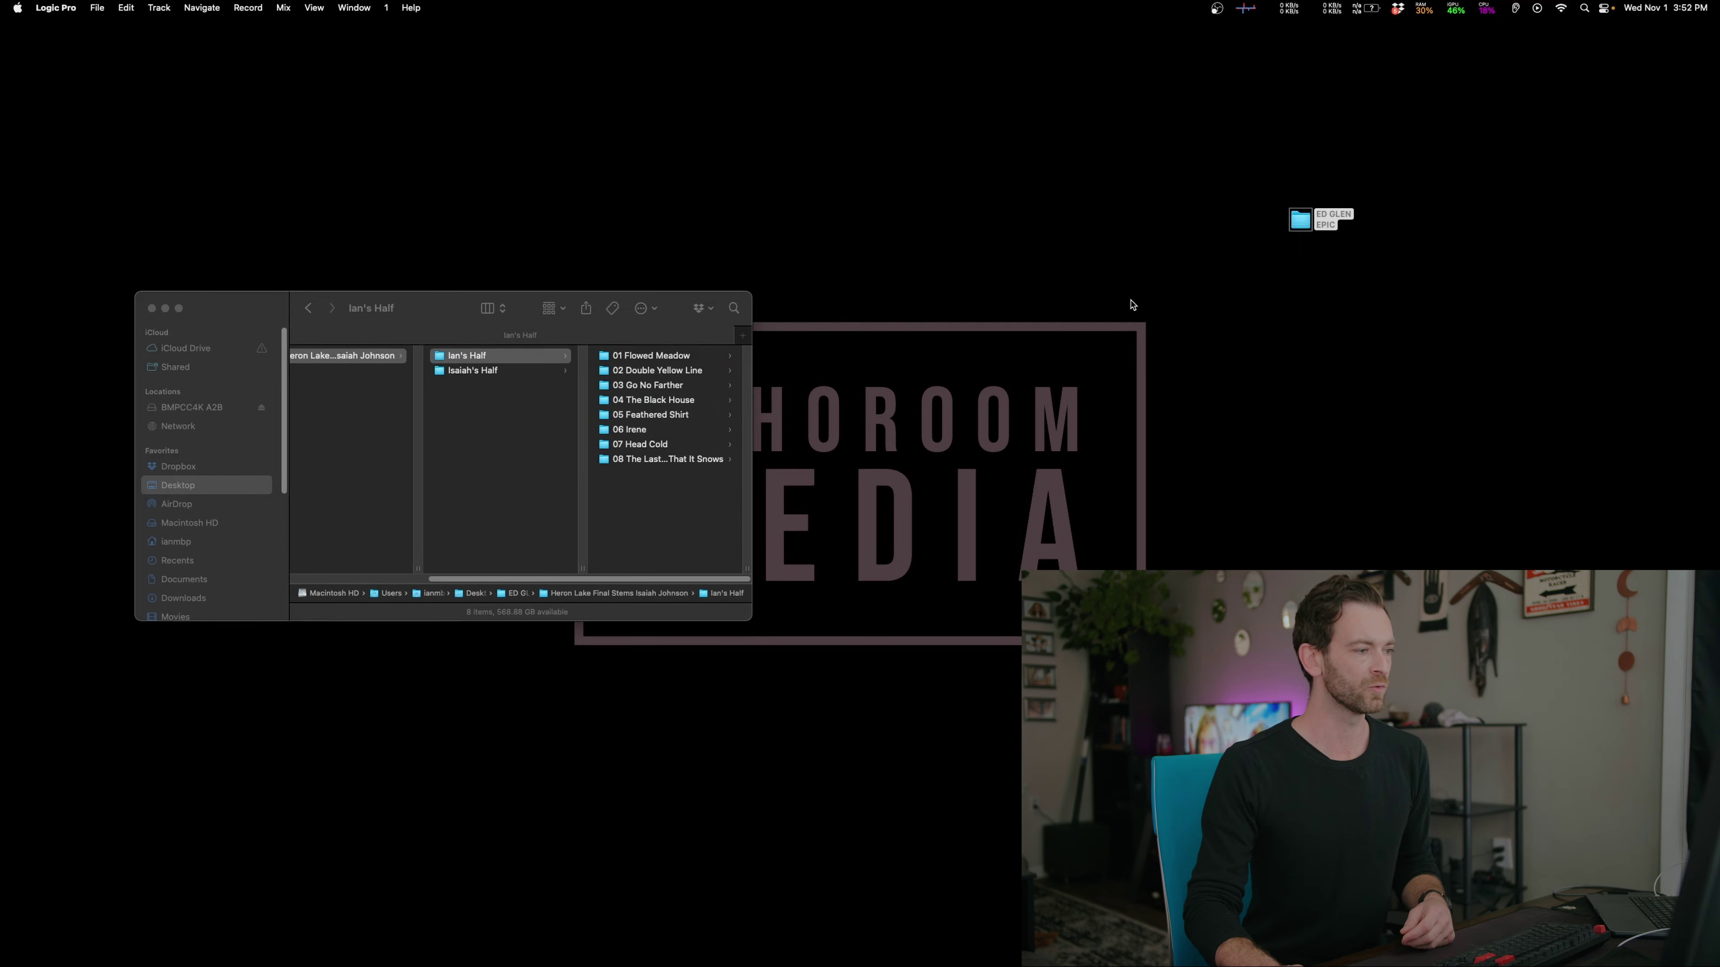
pyautogui.click(776, 469)
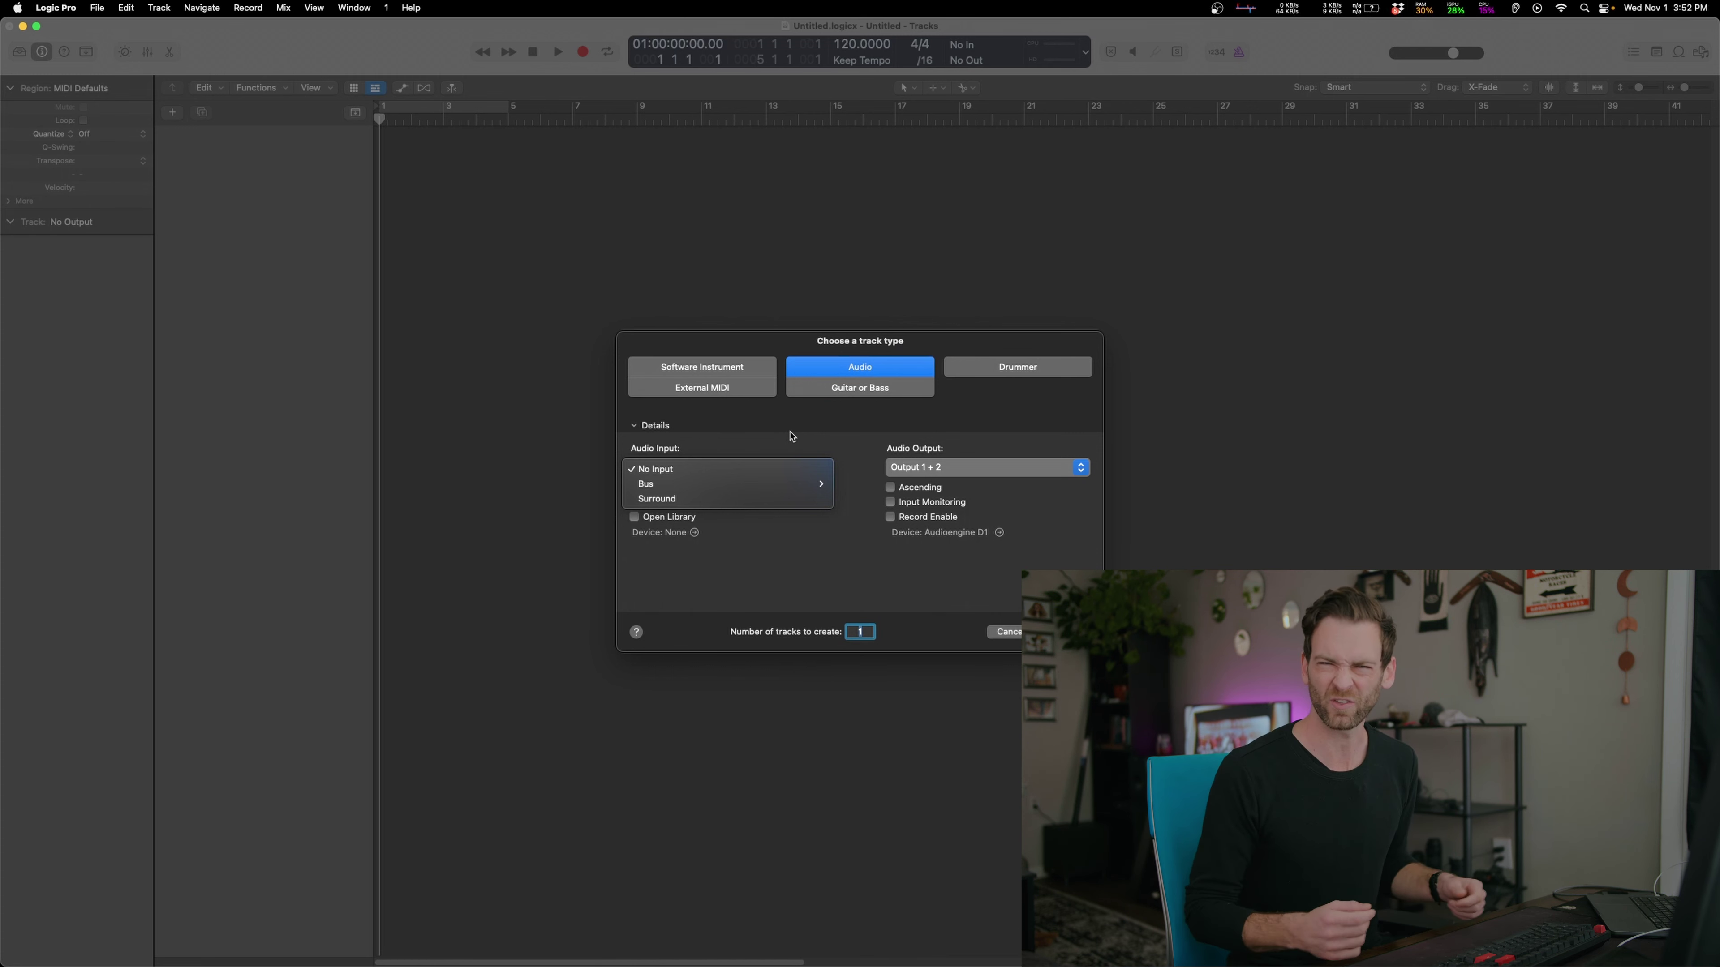
pyautogui.click(729, 469)
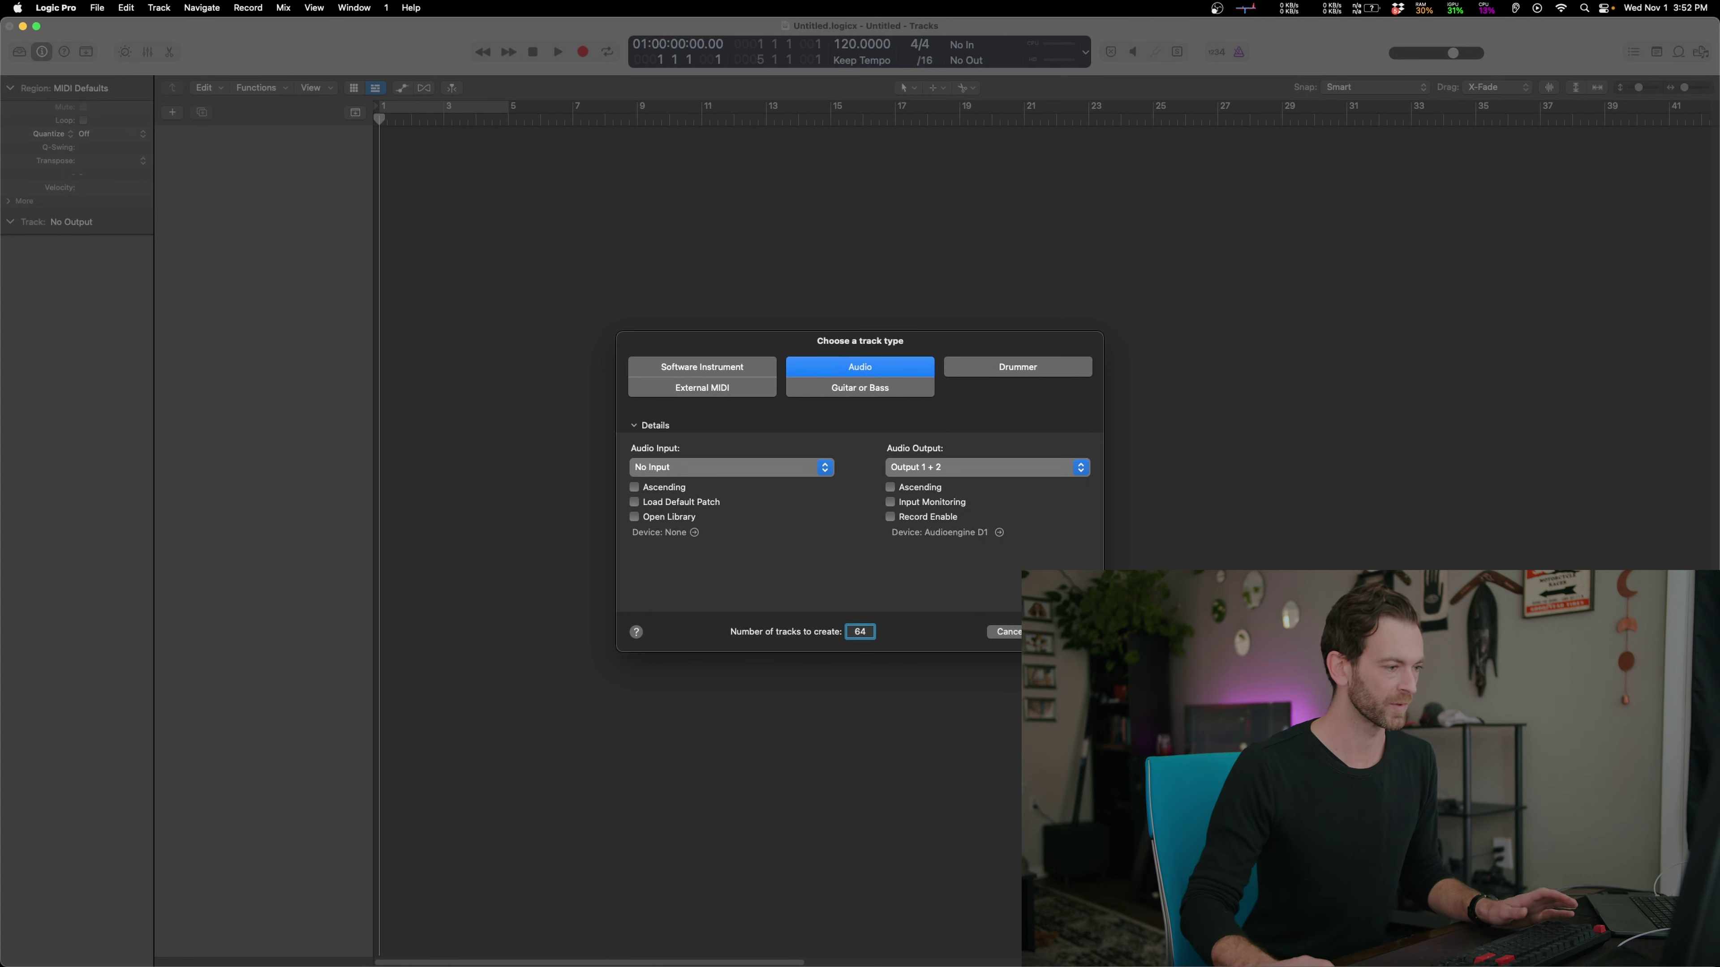
pyautogui.click(927, 475)
pyautogui.moveTo(938, 500)
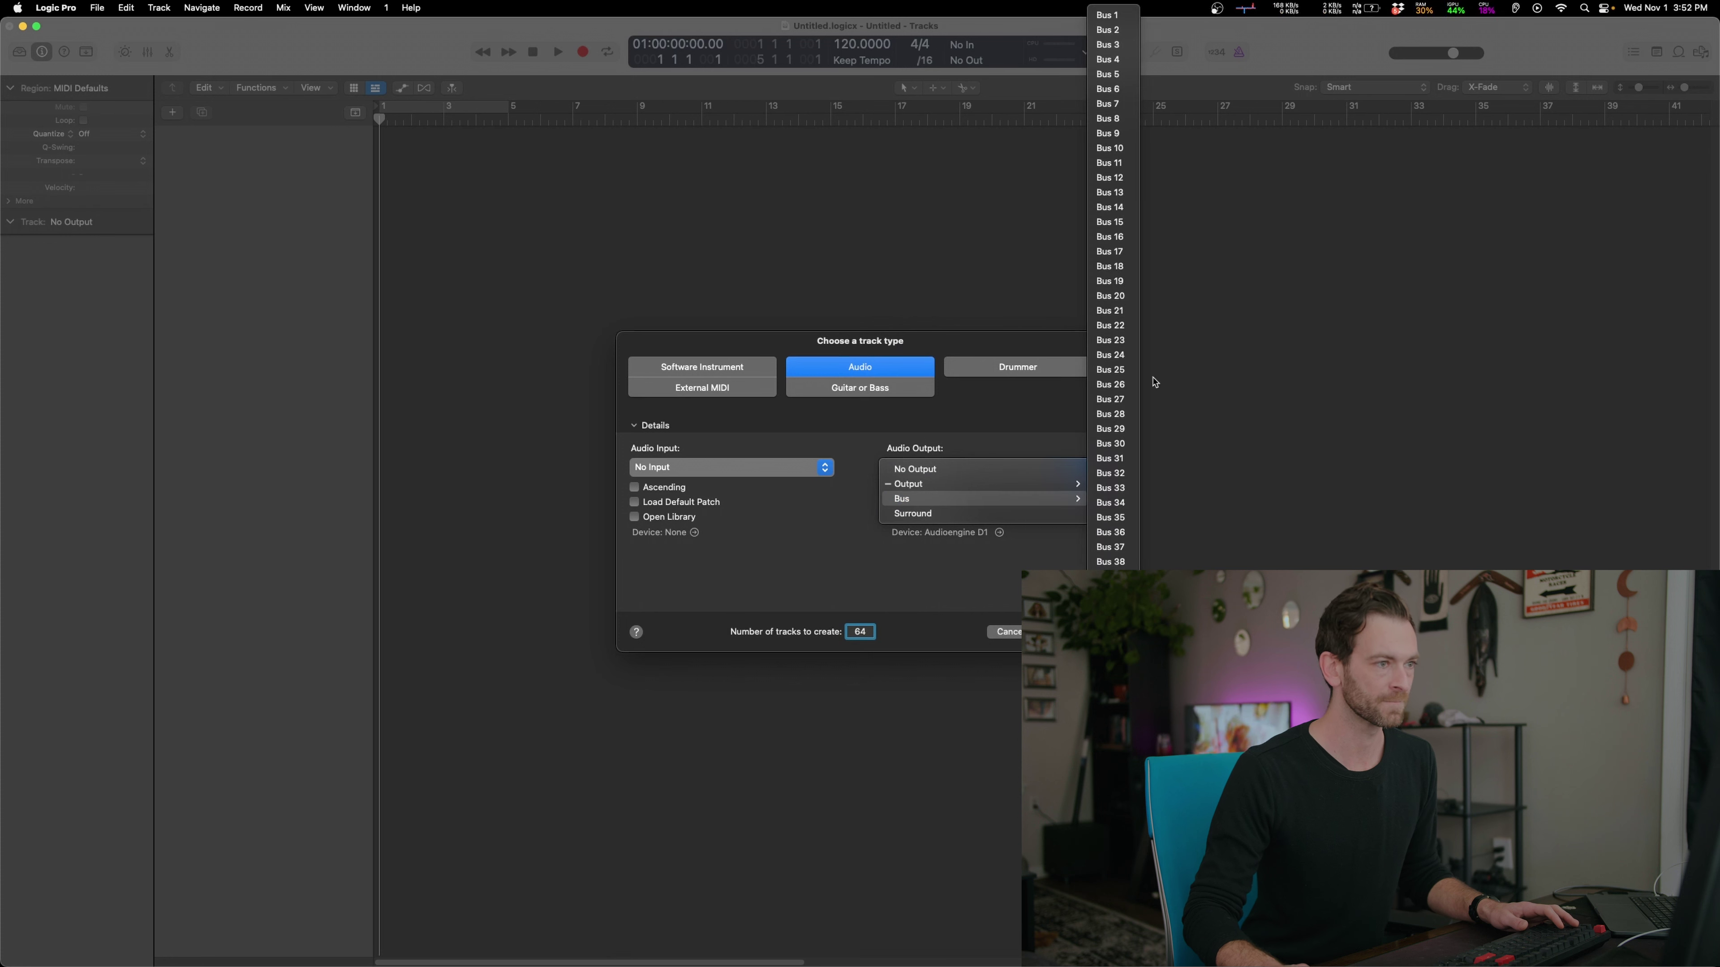
pyautogui.click(1130, 24)
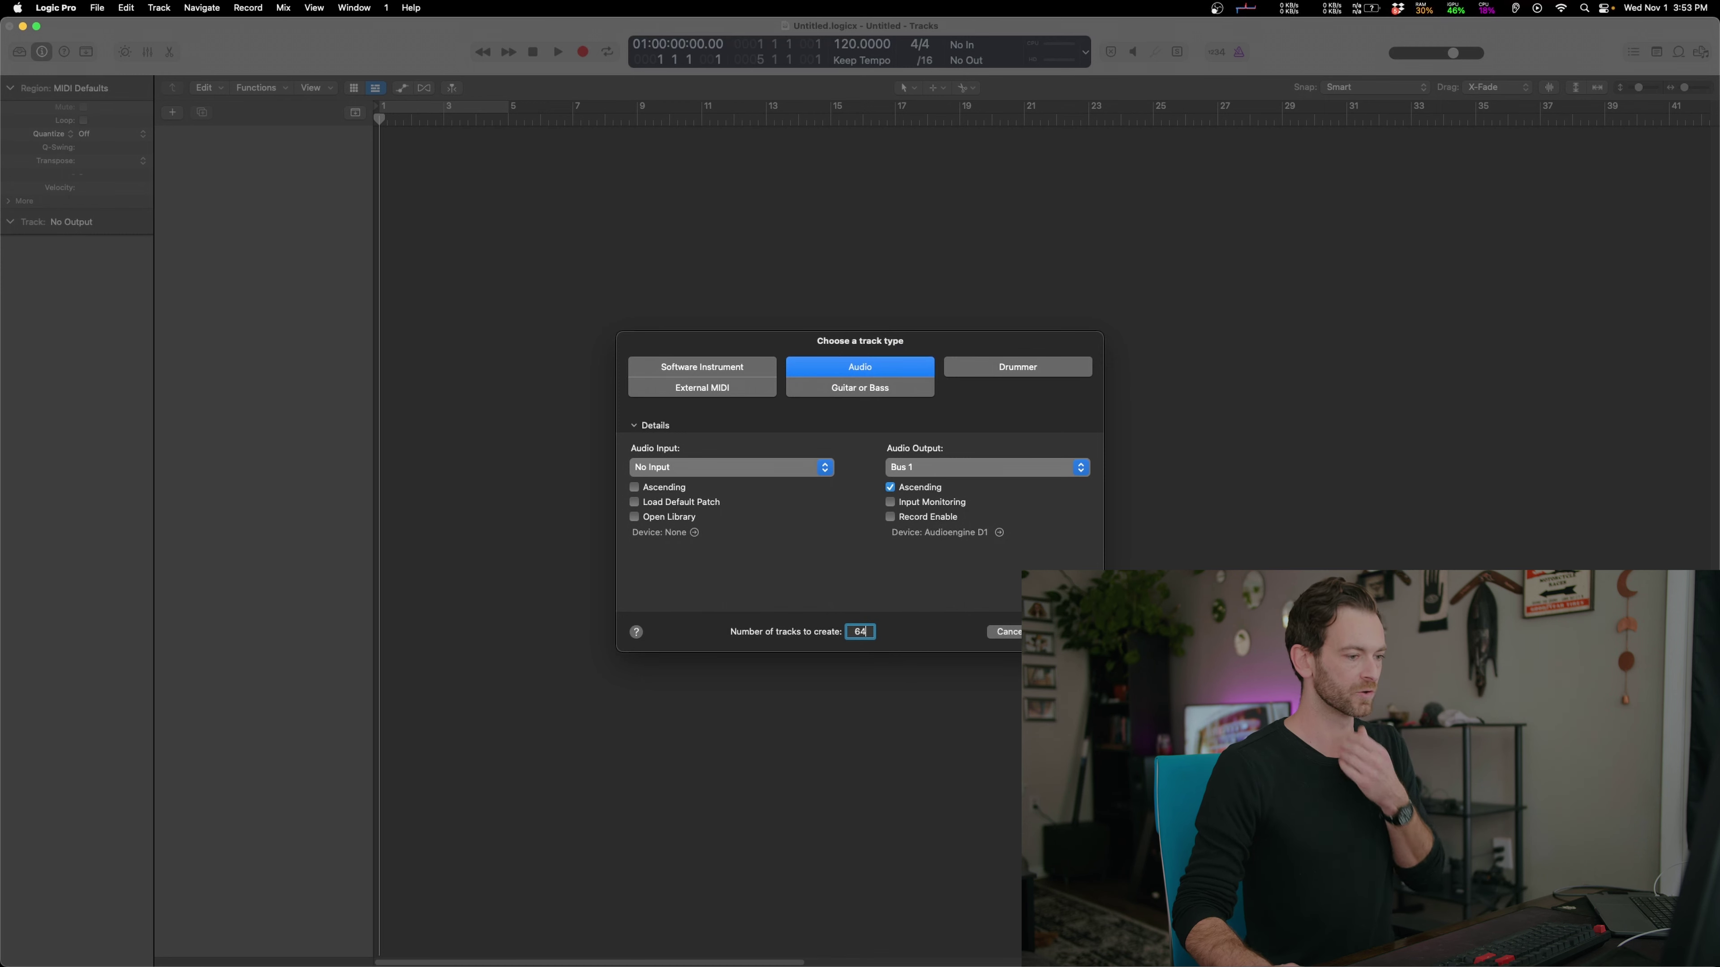
# Create the 64 audio tracks and route every track's output to Stereo Out in the Mixer
pyautogui.press('Return')
pyautogui.press('x')
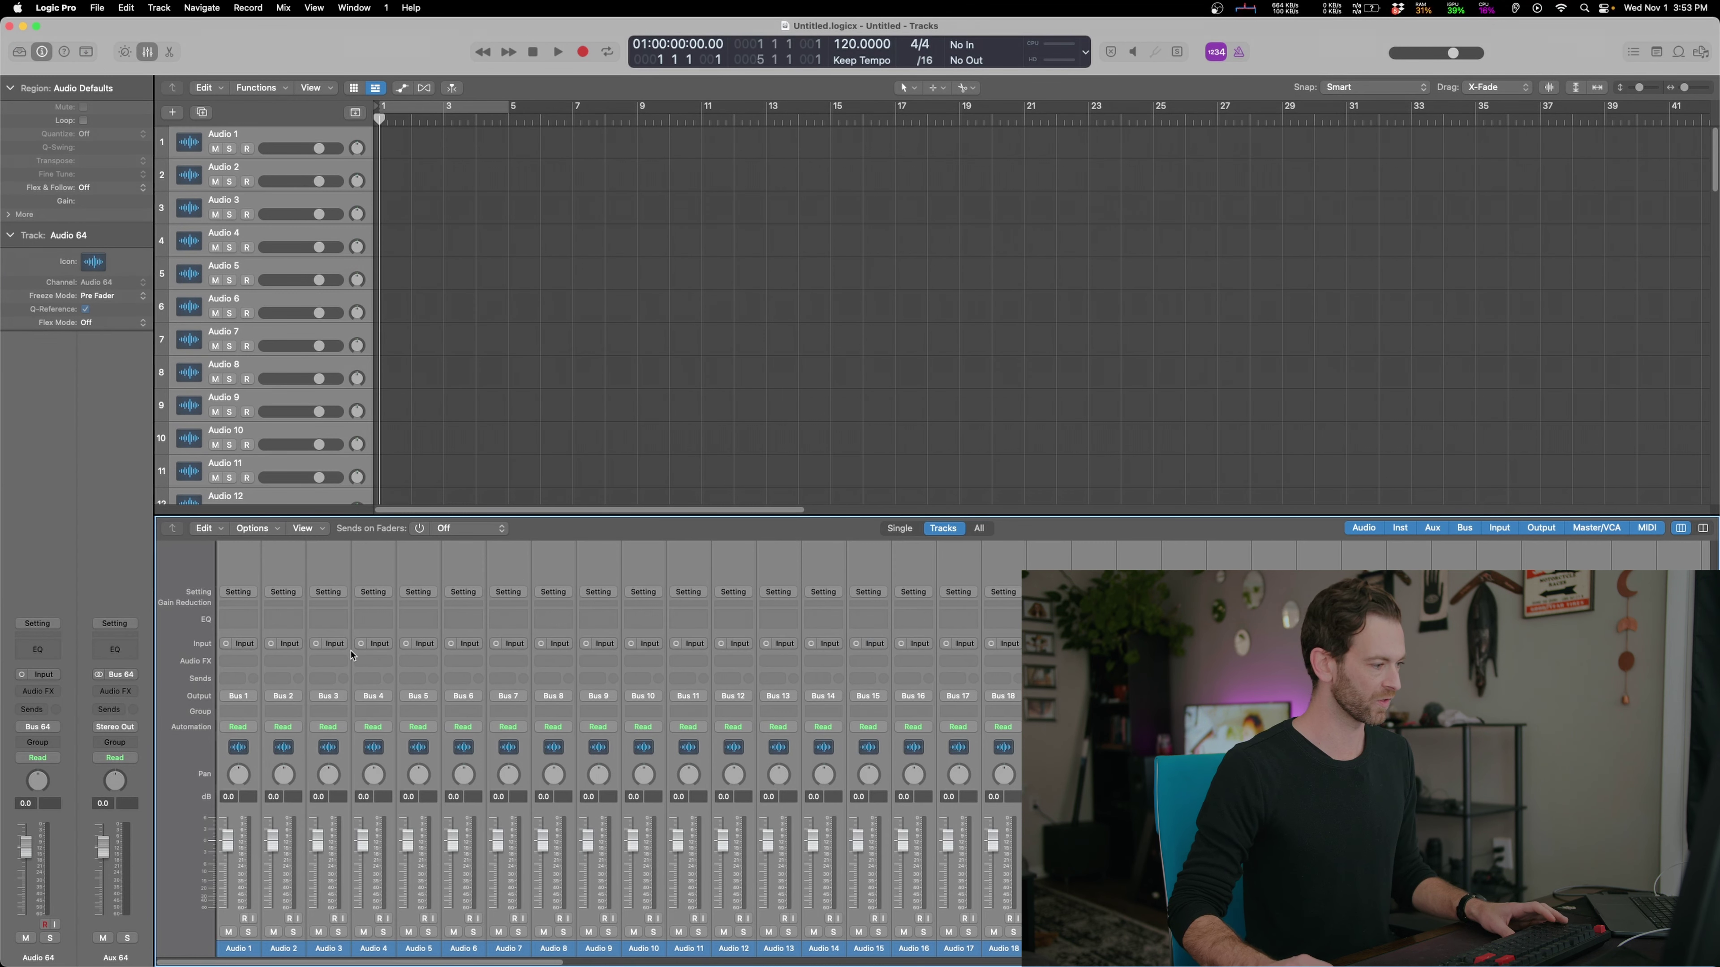
pyautogui.click(284, 696)
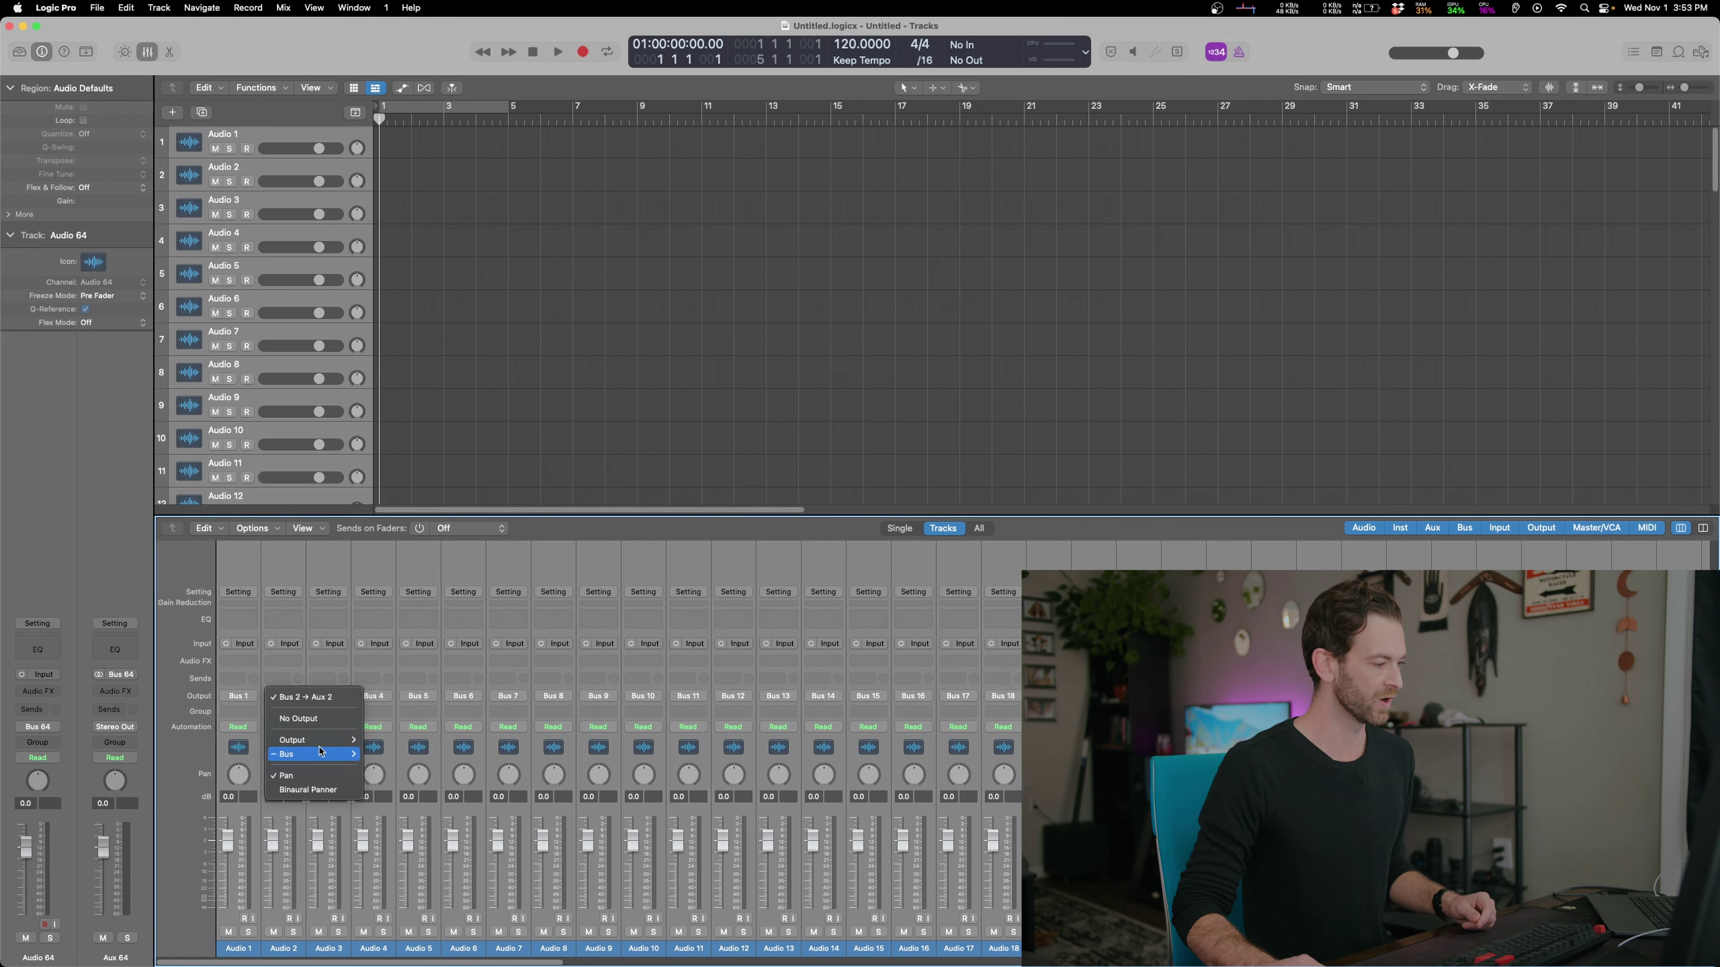
pyautogui.click(447, 711)
pyautogui.press('x')
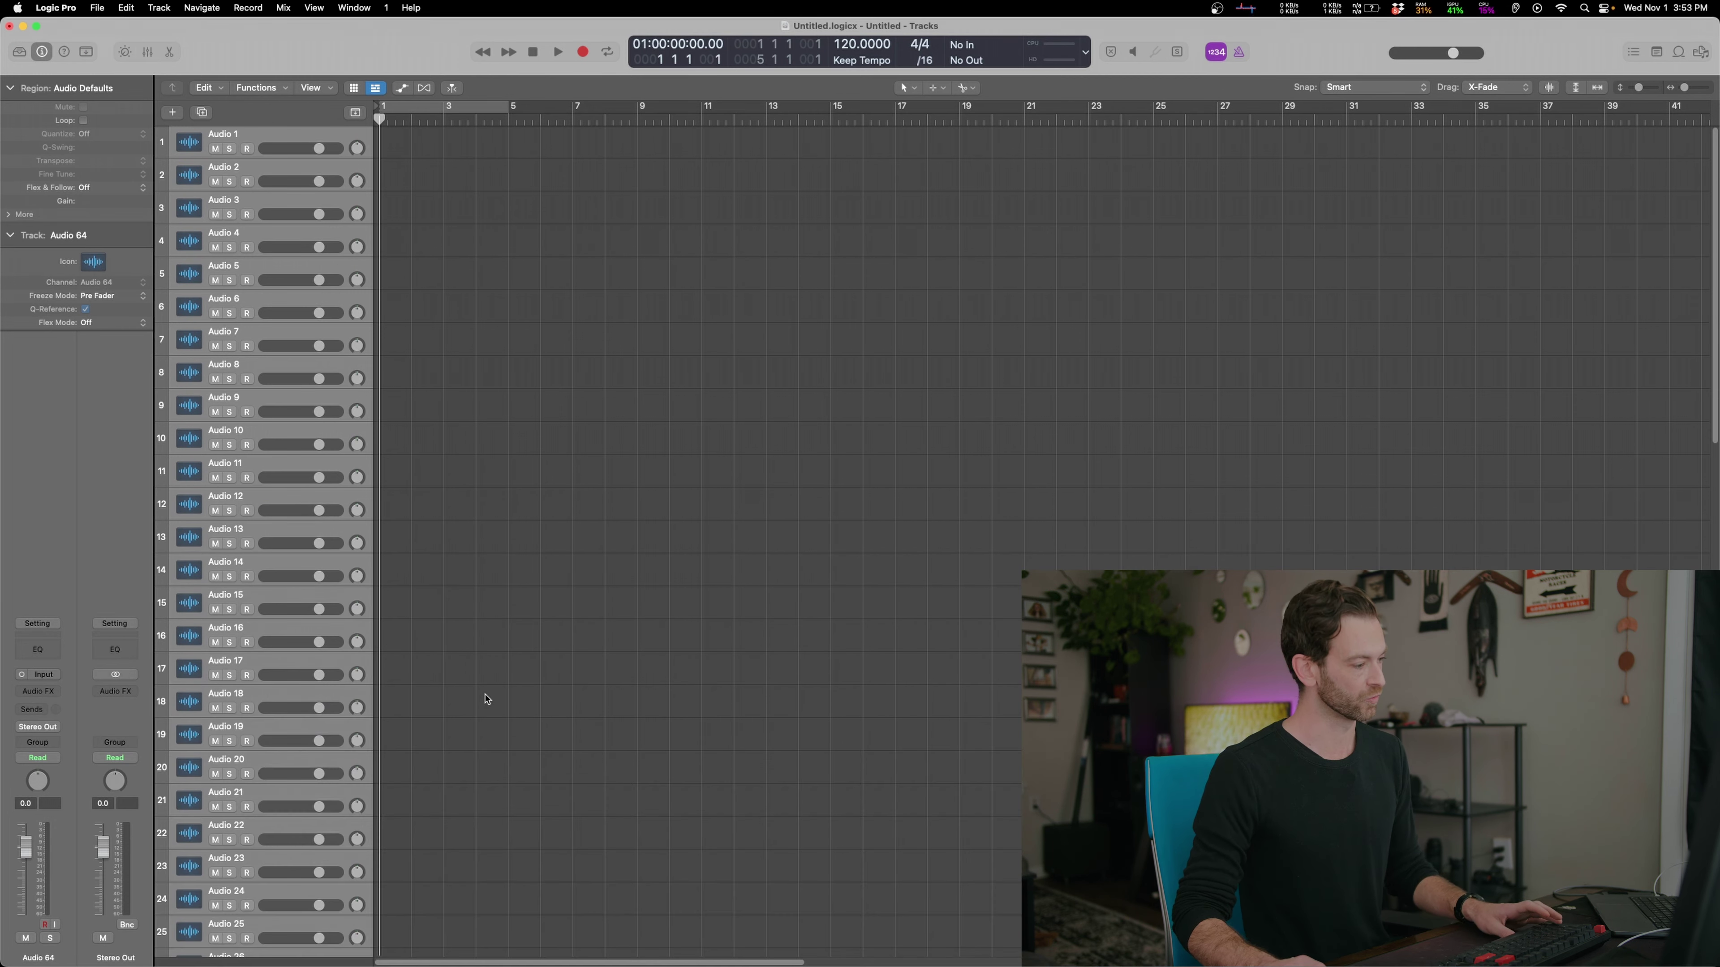
# Inspect the last track's send options, then zoom to fit all 64 tracks
pyautogui.scroll(-20, 510, 714)
pyautogui.click(38, 709)
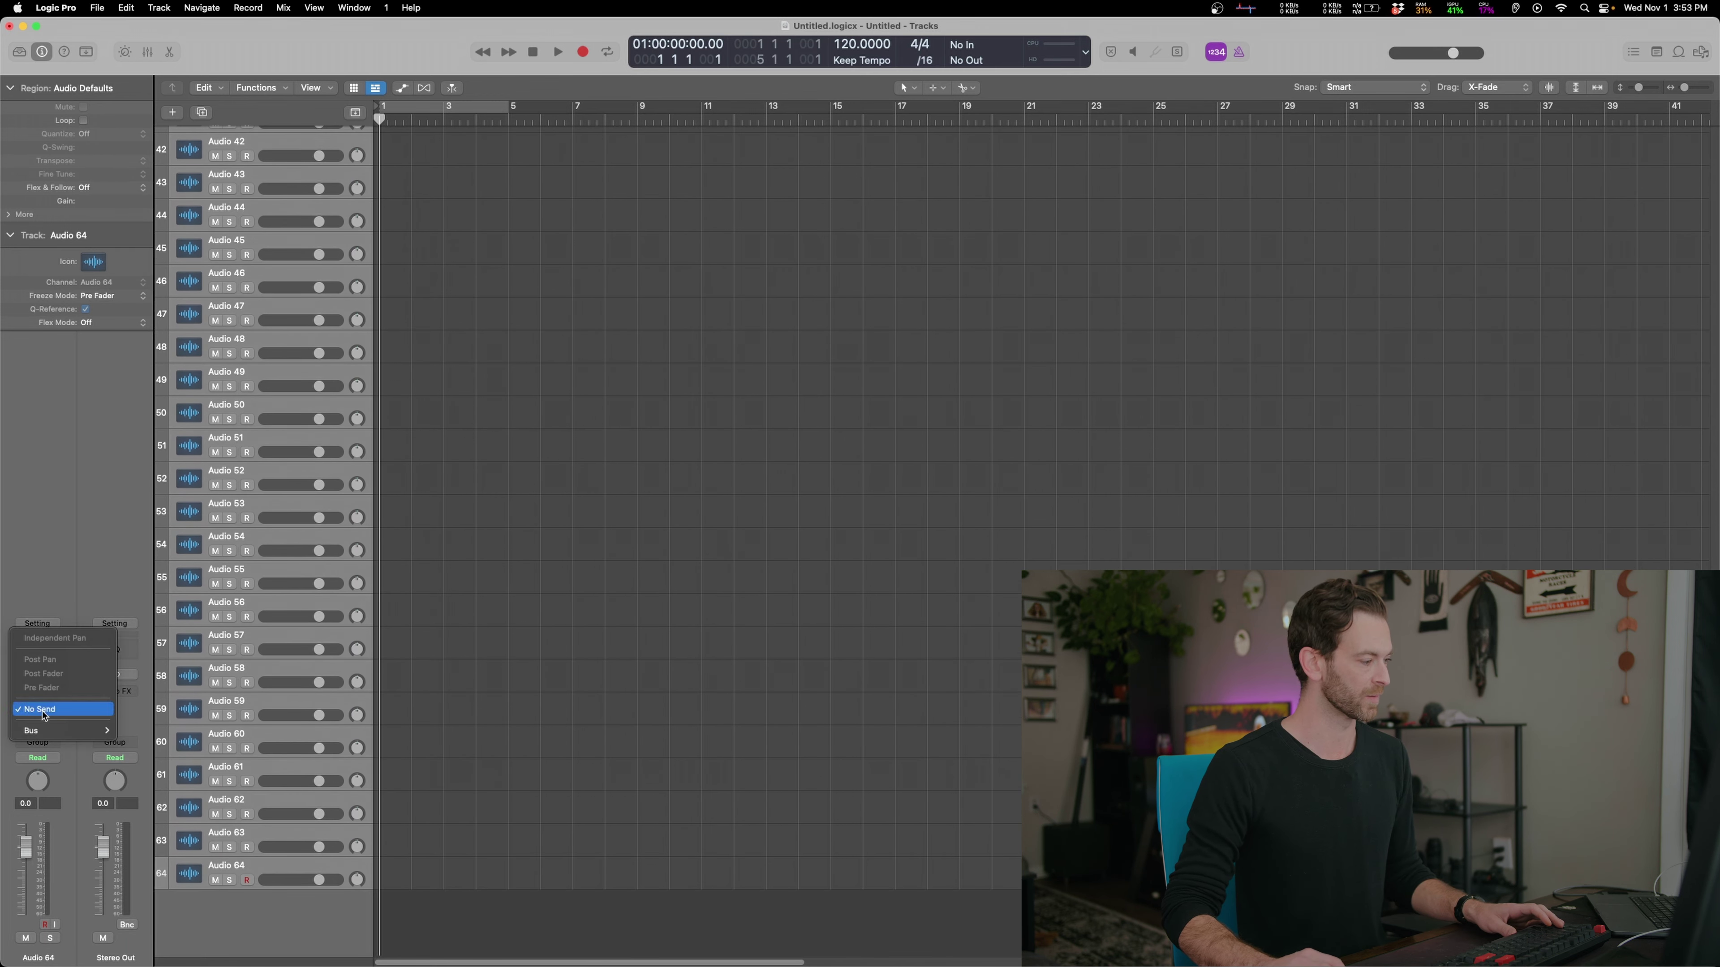
pyautogui.moveTo(64, 730)
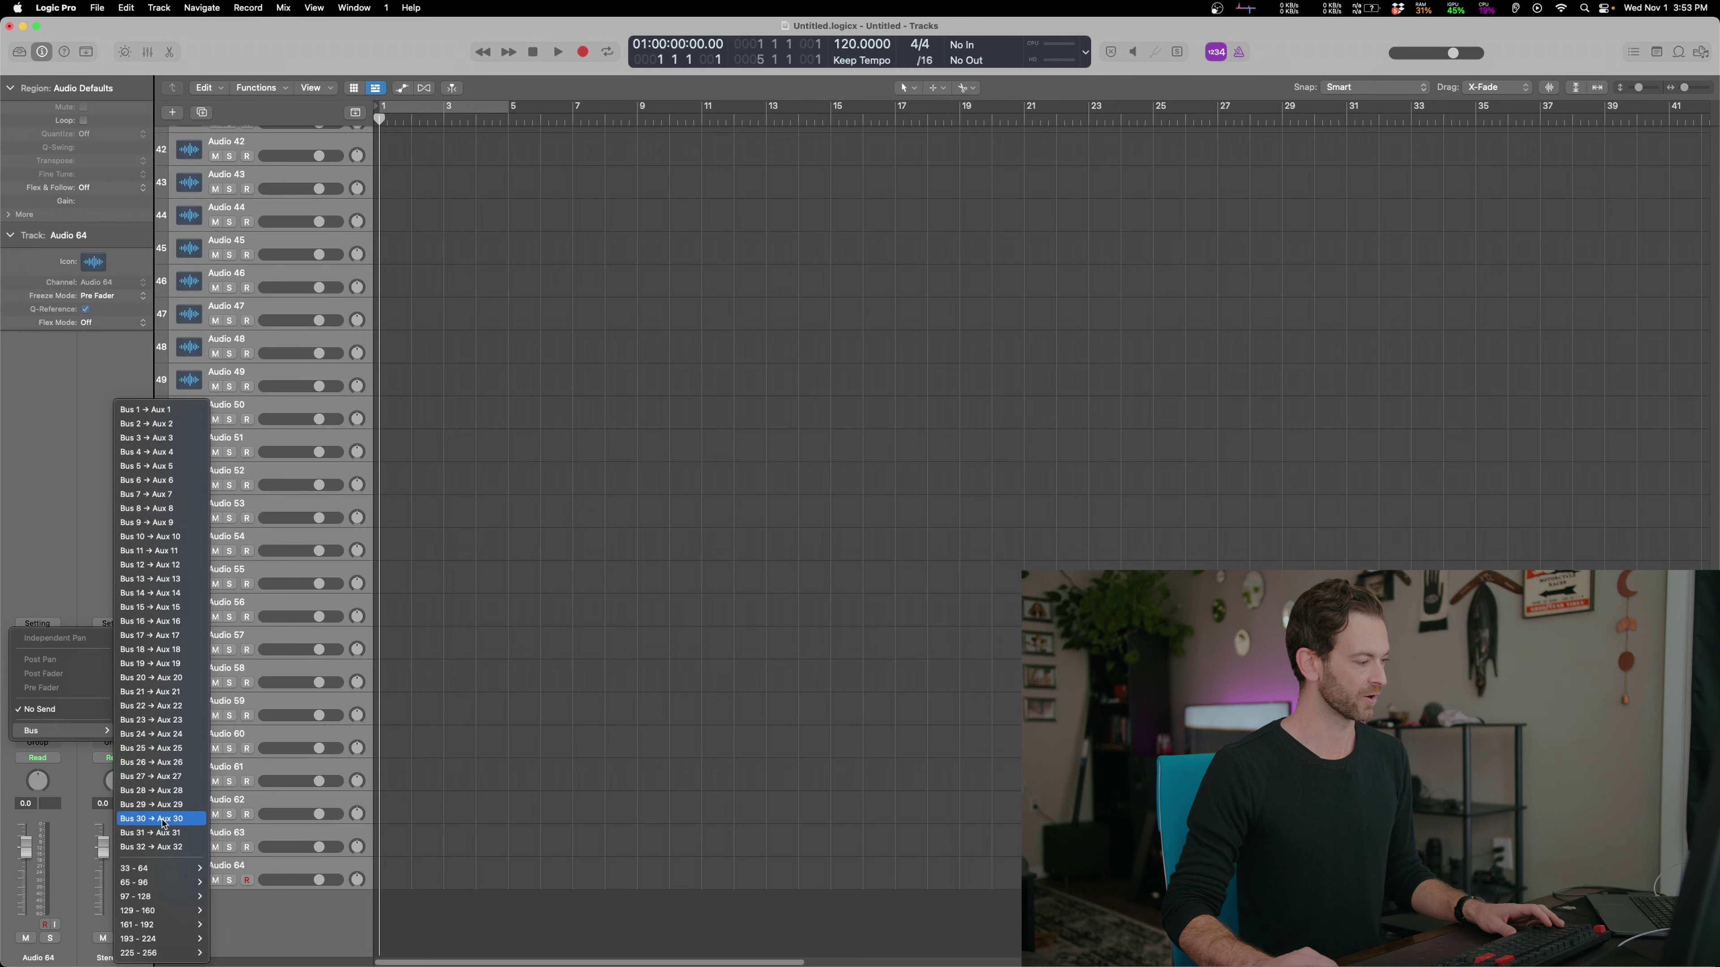
pyautogui.click(719, 620)
pyautogui.press('z')
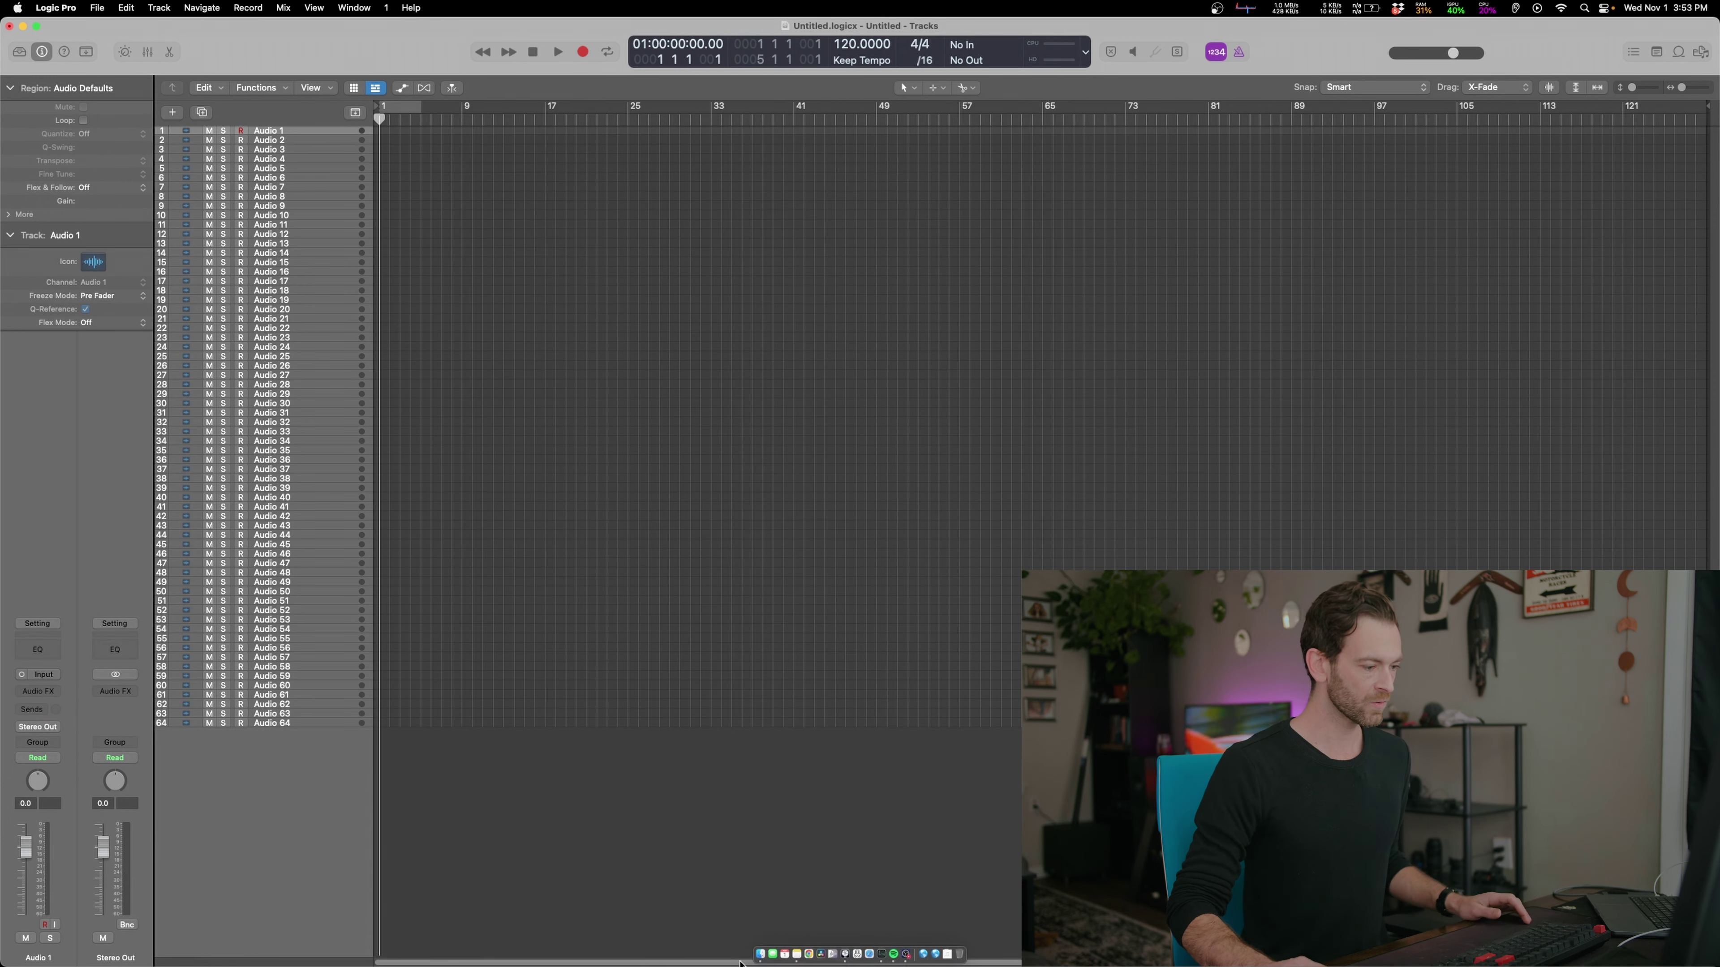
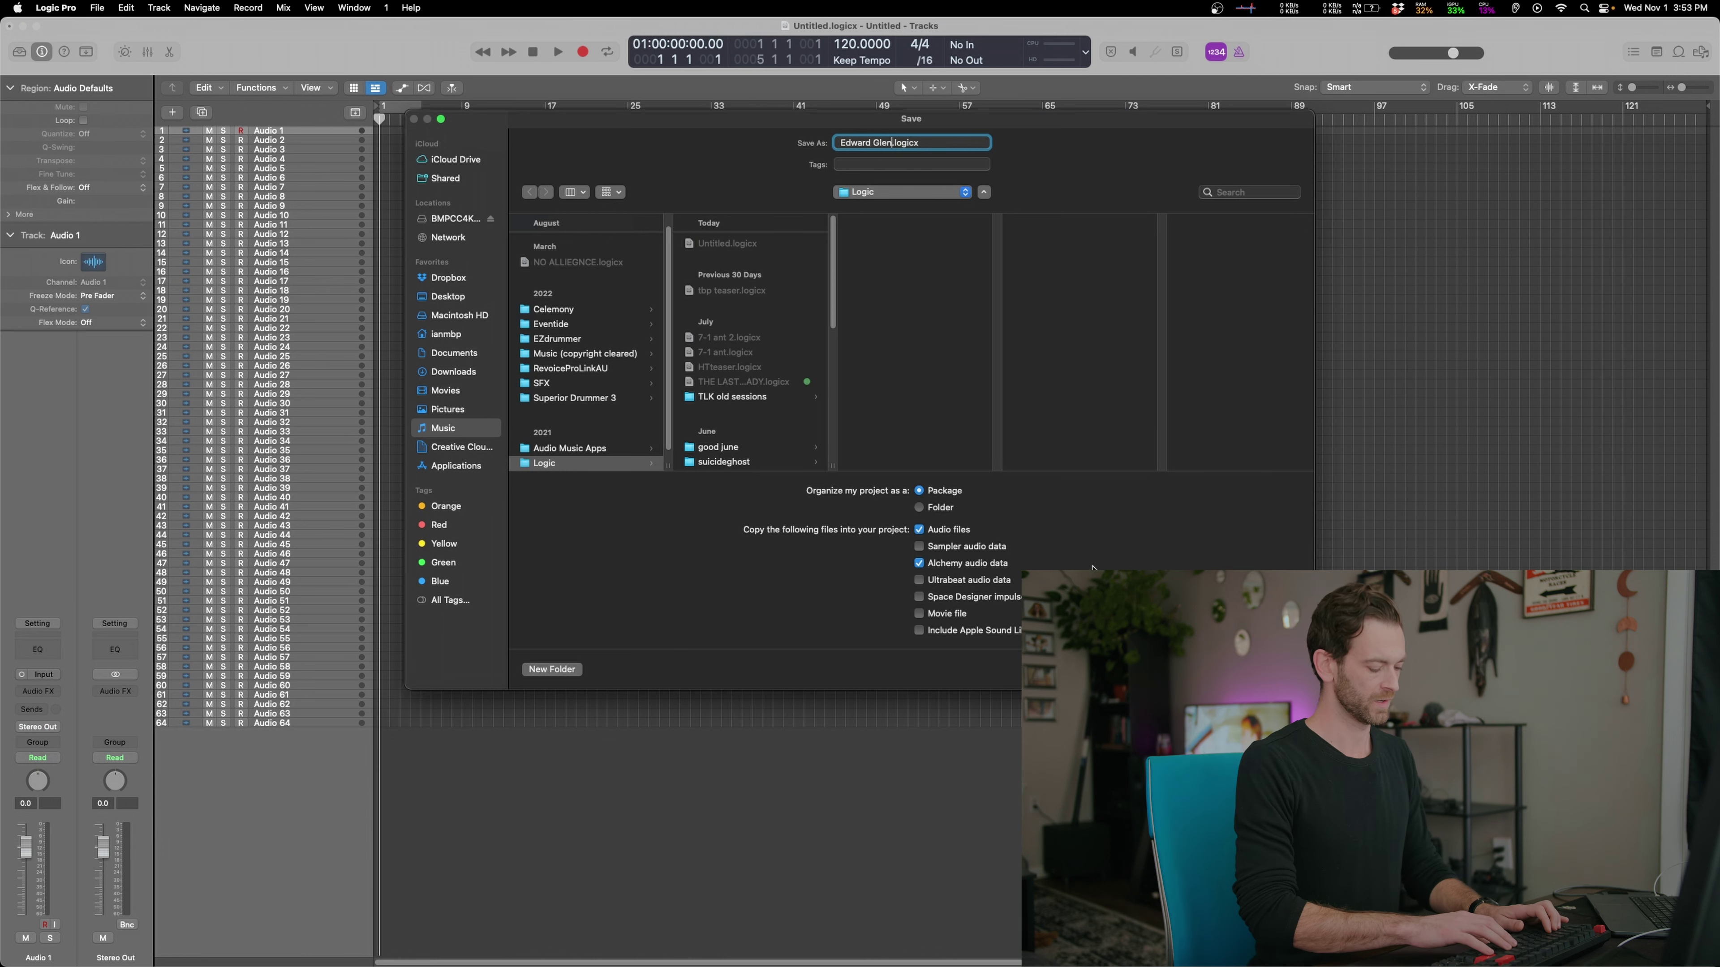
# Enter the project name, ending in 'Double Full Length', in the Save dialog
pyautogui.write(' Double ')
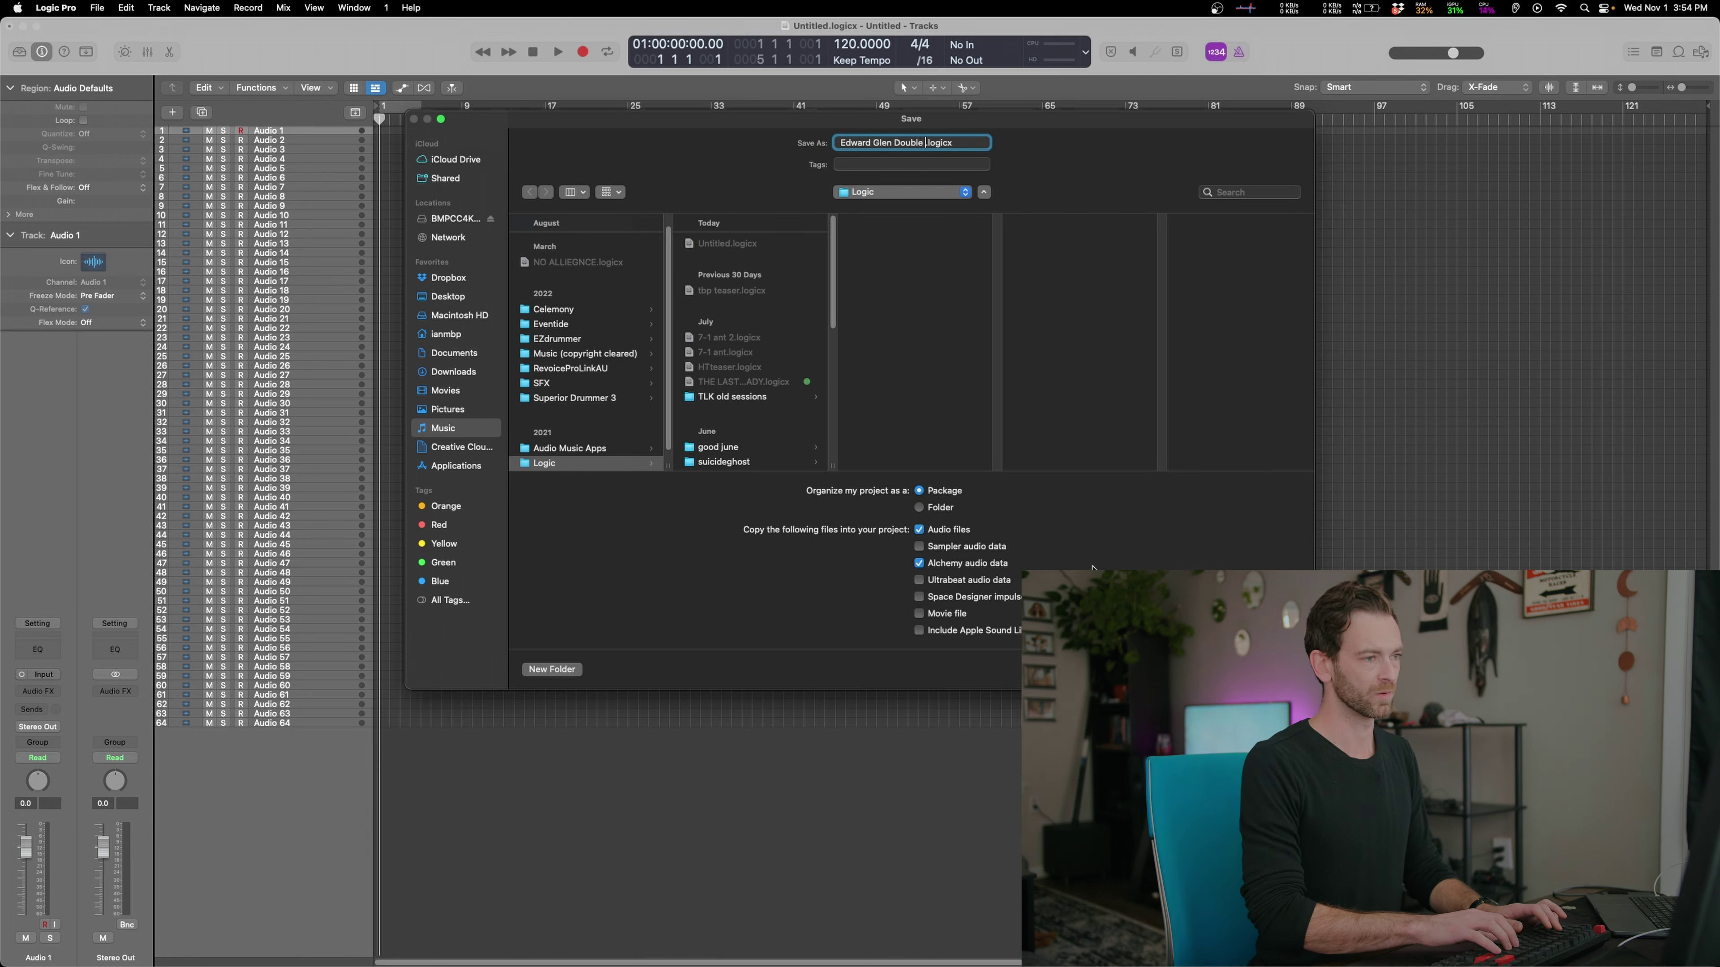
pyautogui.write('Full Length')
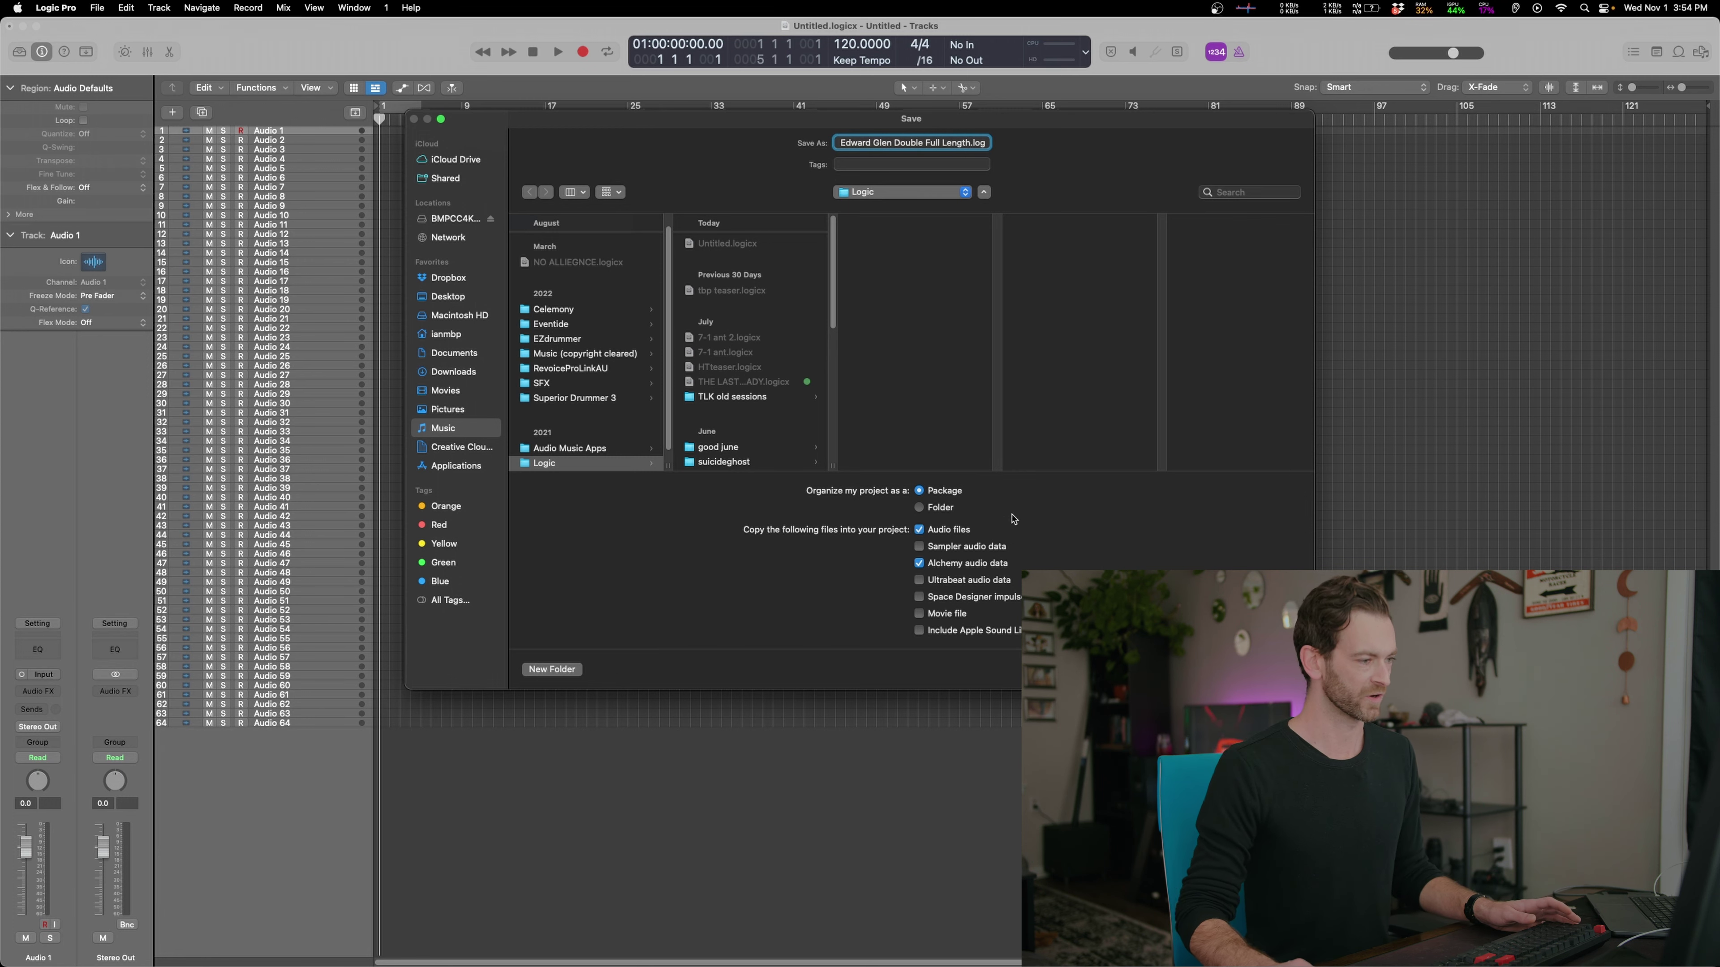
# Finish saving the project, then select all 20 stems in Finder's 01 Knots and Burls folder
pyautogui.press('Return')
pyautogui.press('super+Tab')
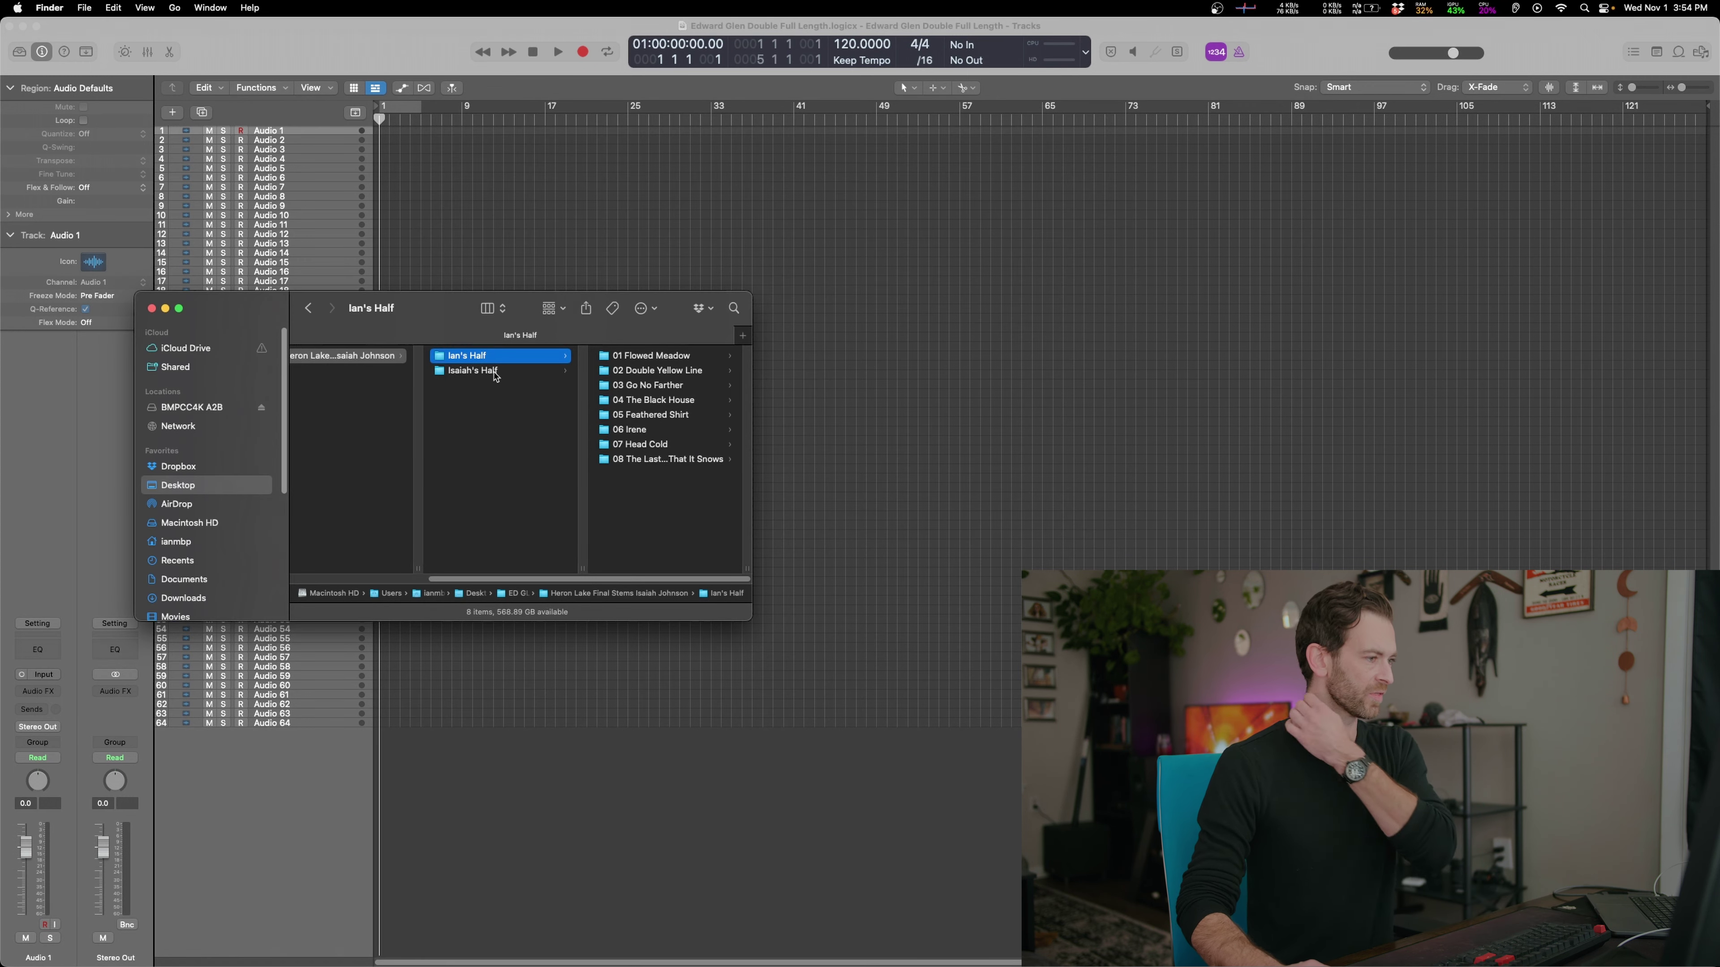
pyautogui.click(496, 372)
pyautogui.press('Right')
pyautogui.moveTo(751, 620); pyautogui.dragTo(923, 769)
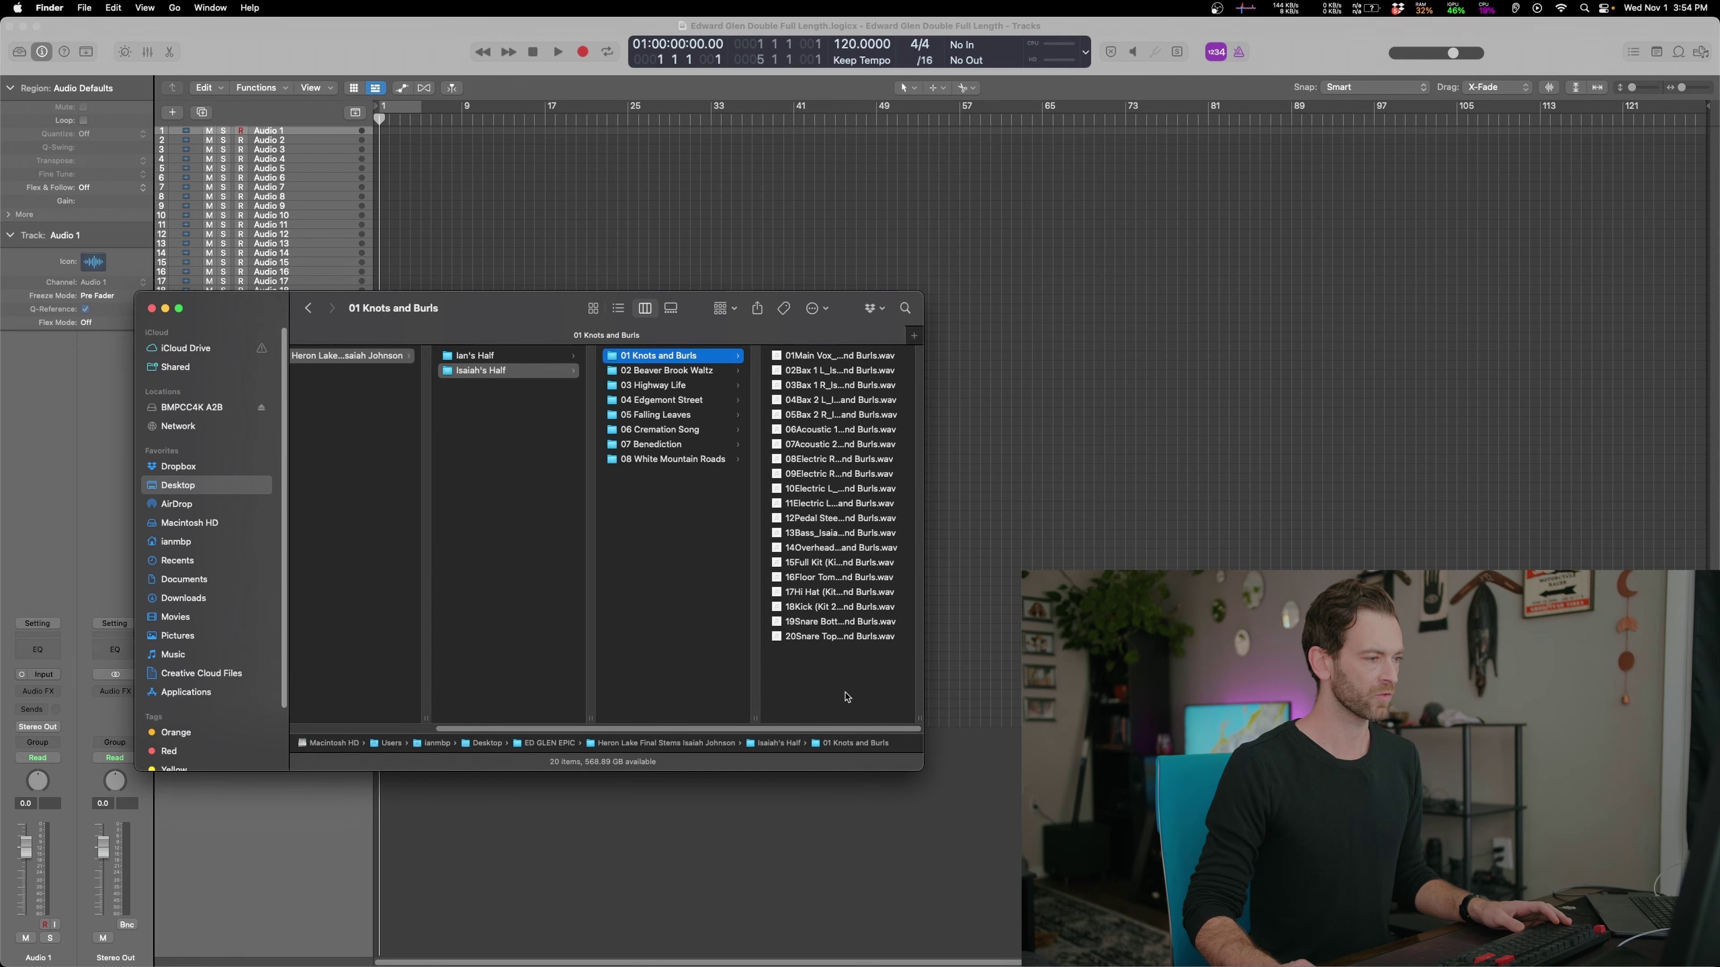
pyautogui.click(845, 697)
pyautogui.press('super+a')
# Drop the 20 stems onto the existing tracks, keeping the tracks' format
pyautogui.moveTo(516, 310); pyautogui.dragTo(658, 462)
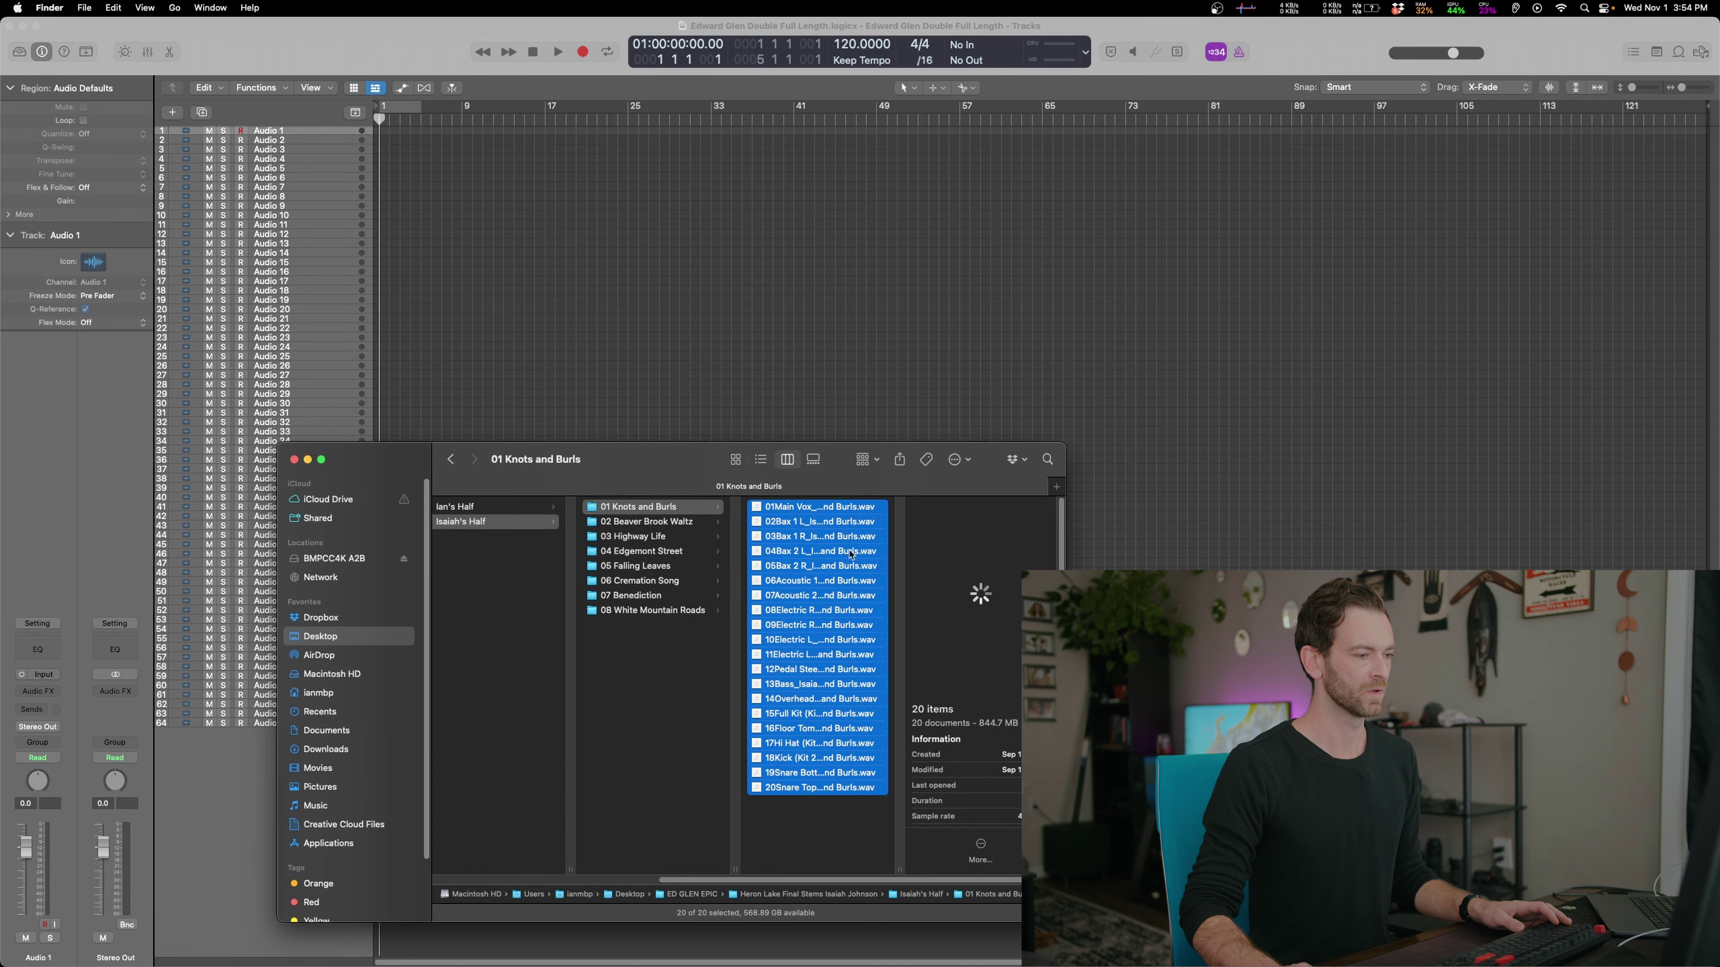
pyautogui.moveTo(810, 511); pyautogui.dragTo(360, 129)
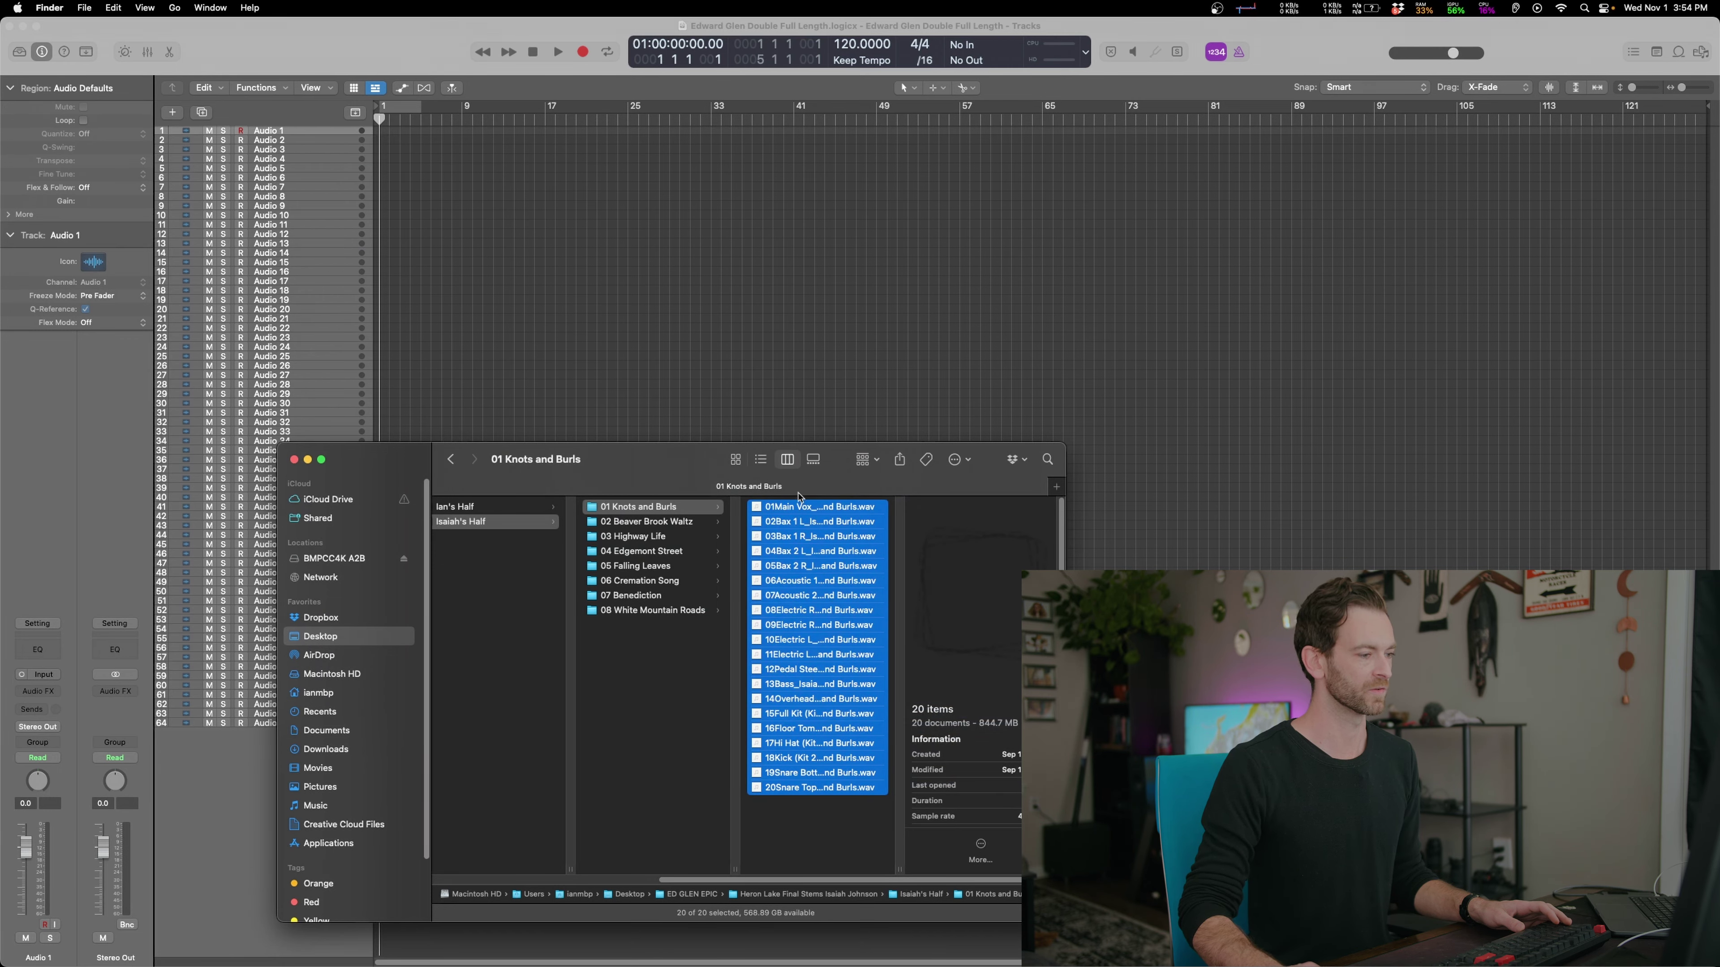
pyautogui.moveTo(830, 515); pyautogui.dragTo(365, 135)
pyautogui.moveTo(609, 459); pyautogui.dragTo(1320, 338)
pyautogui.moveTo(1523, 415); pyautogui.dragTo(375, 139)
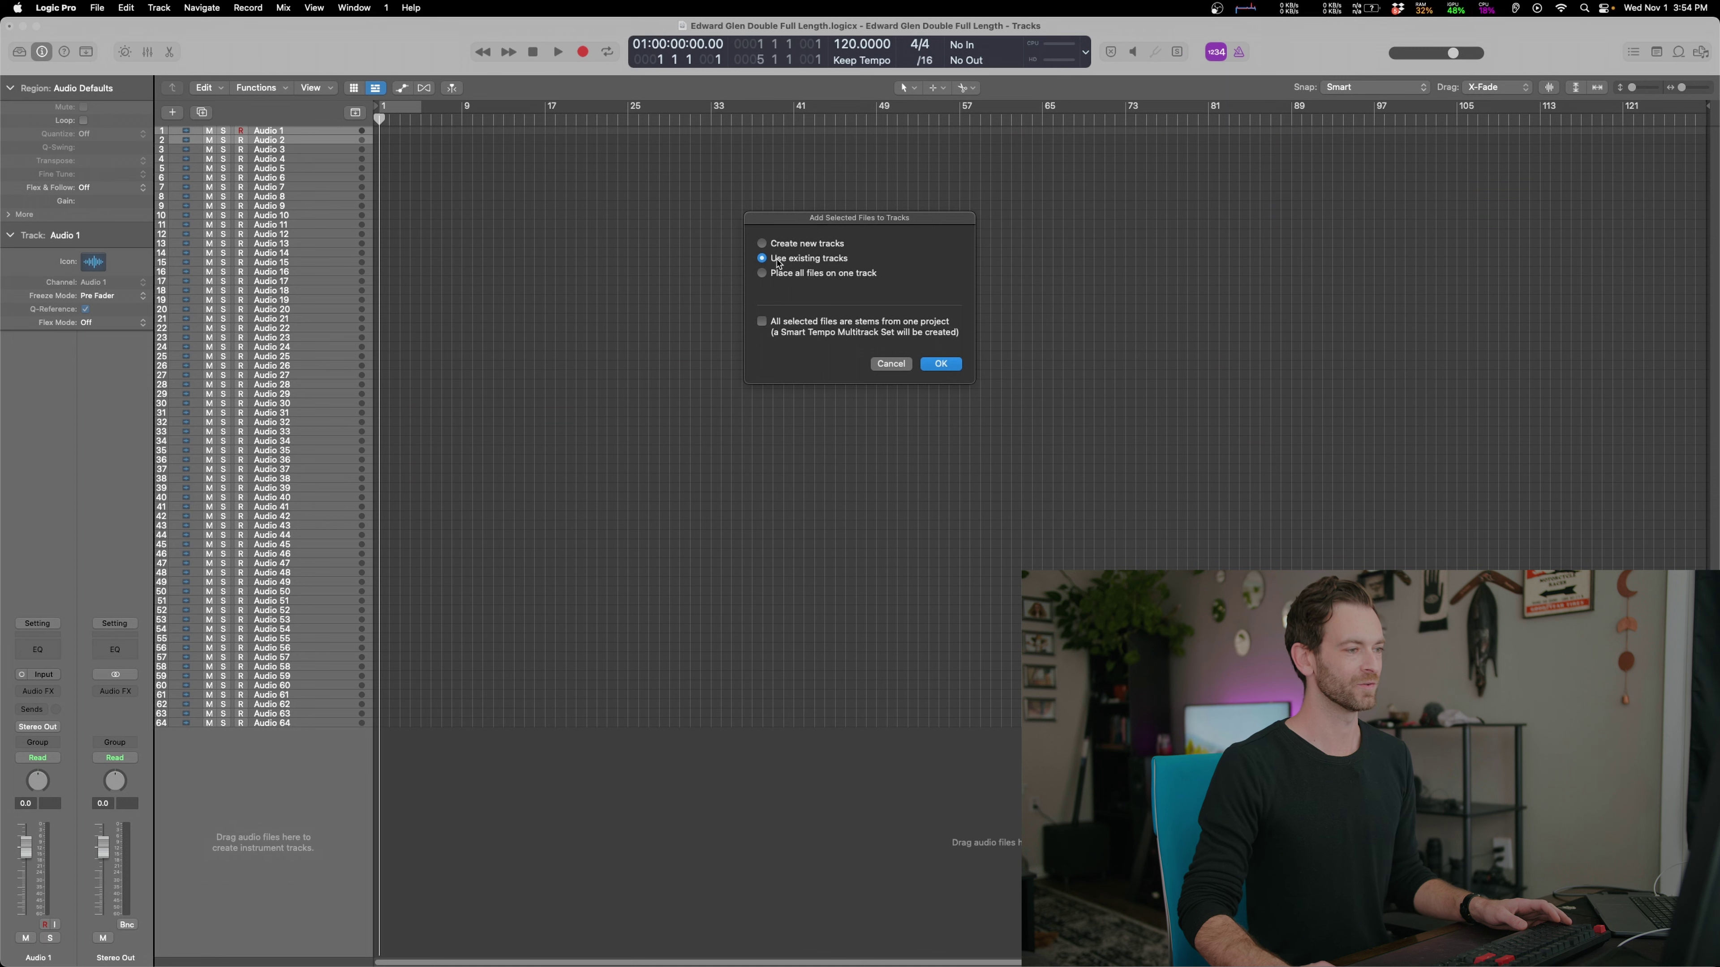
pyautogui.click(759, 952)
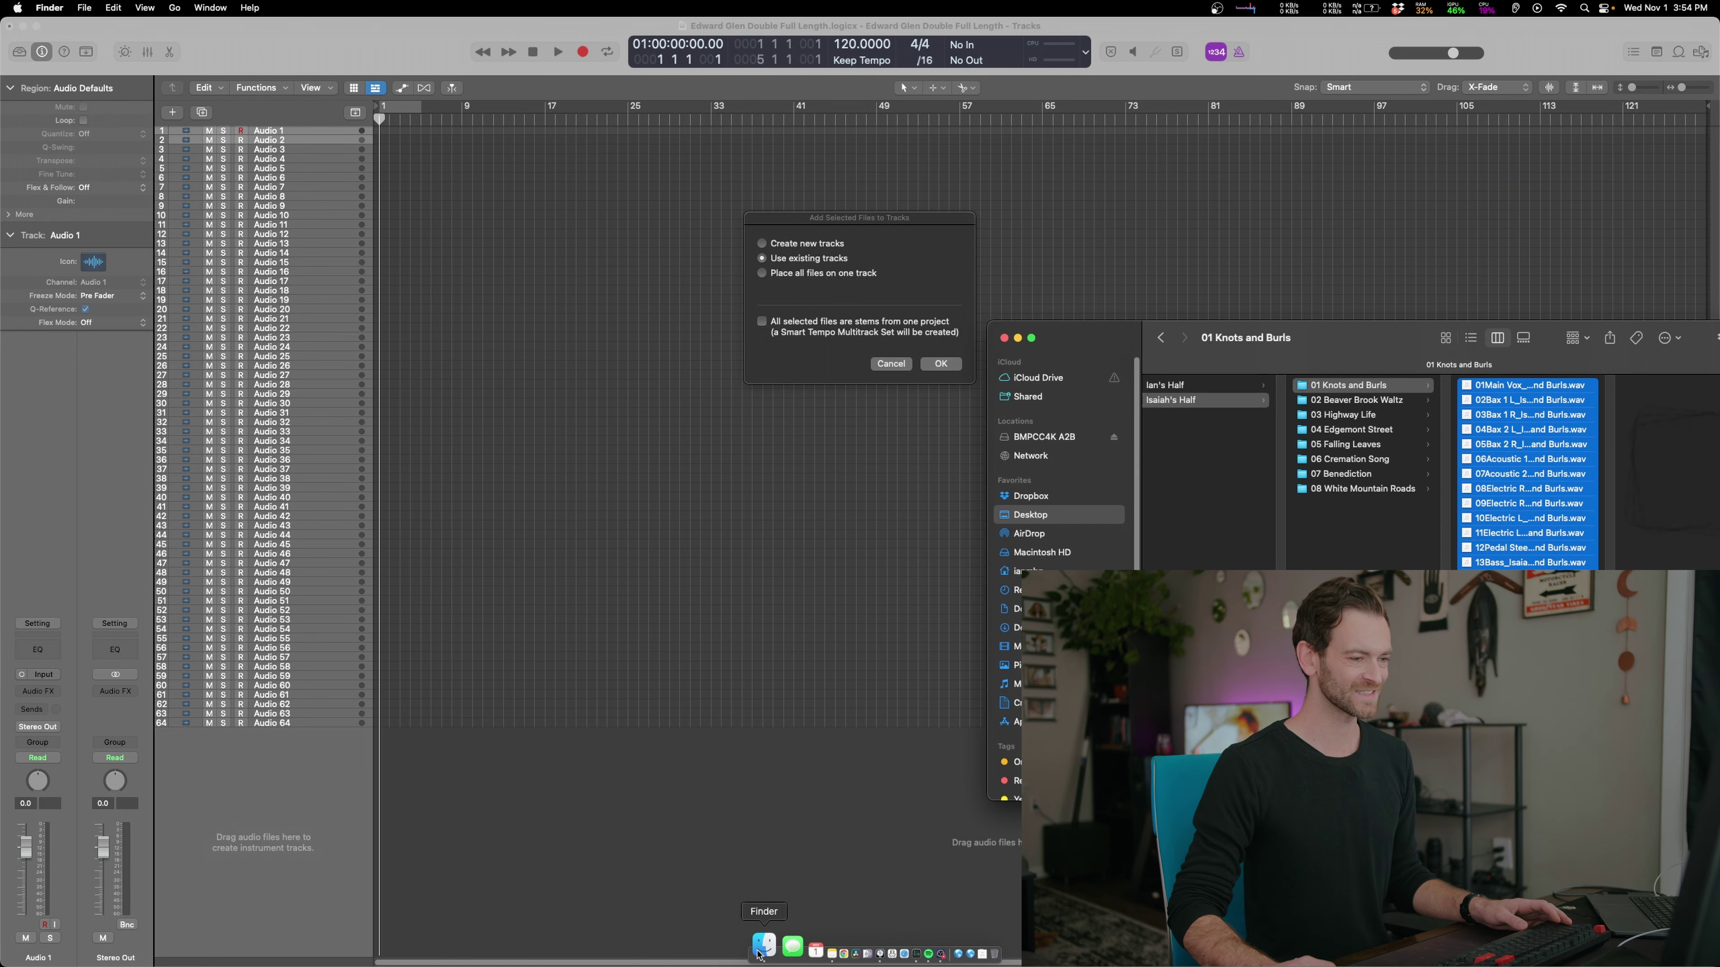
pyautogui.click(937, 367)
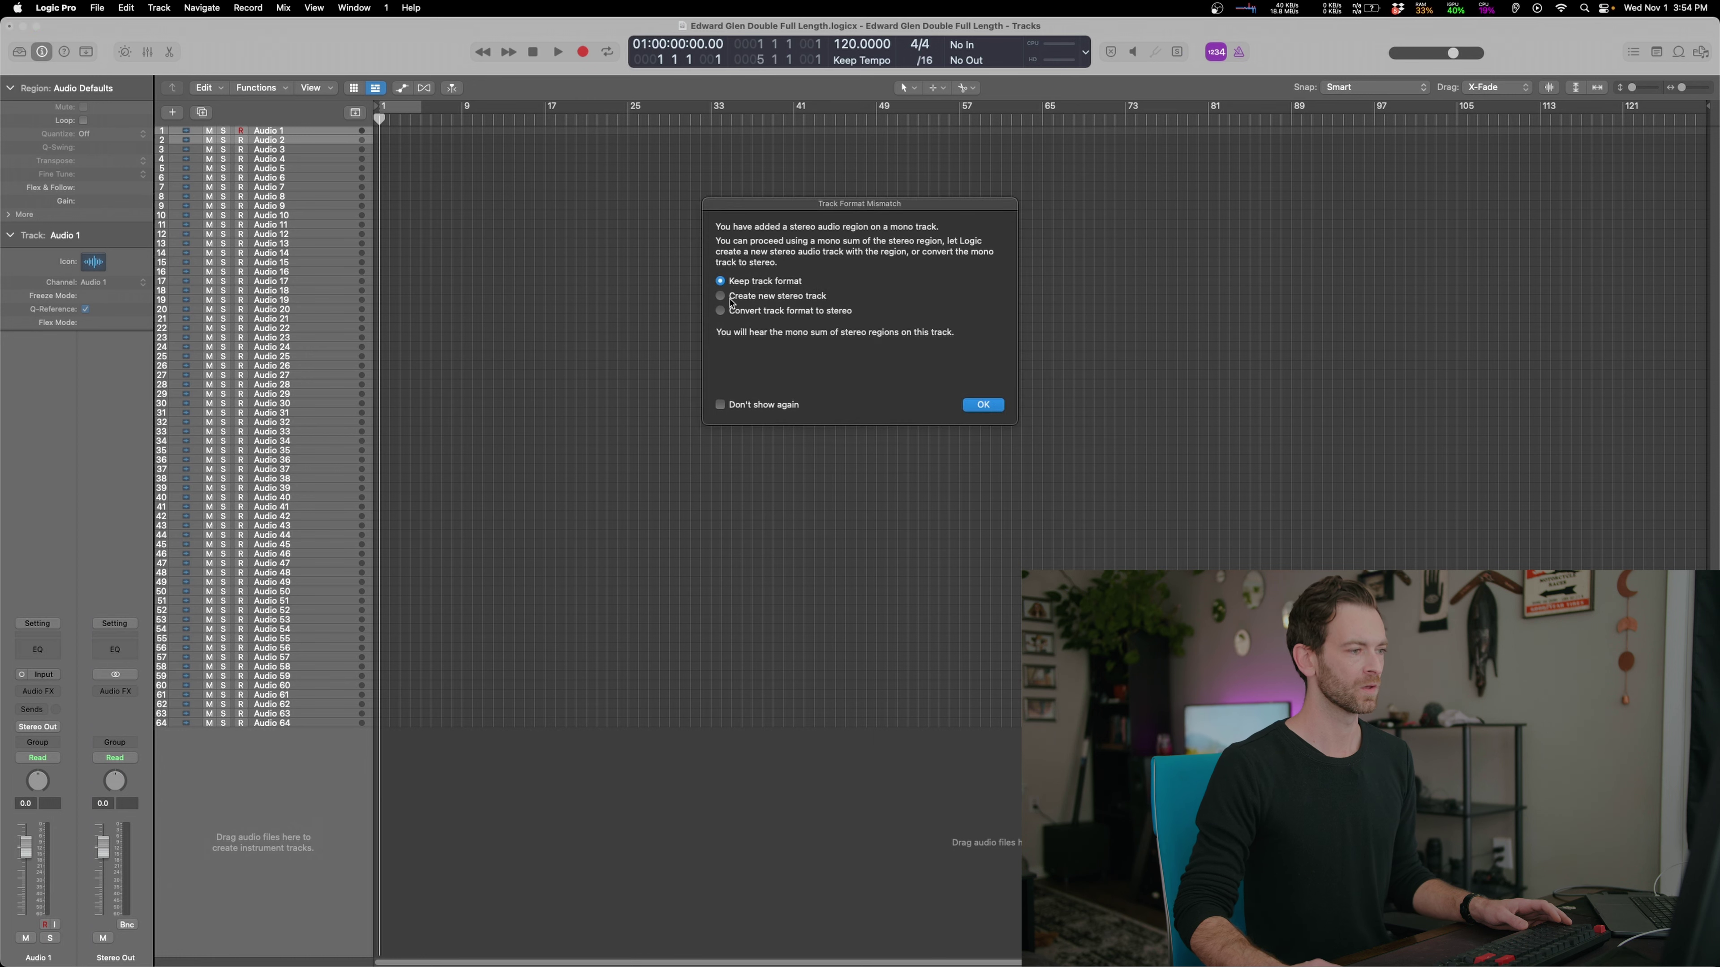
pyautogui.click(989, 407)
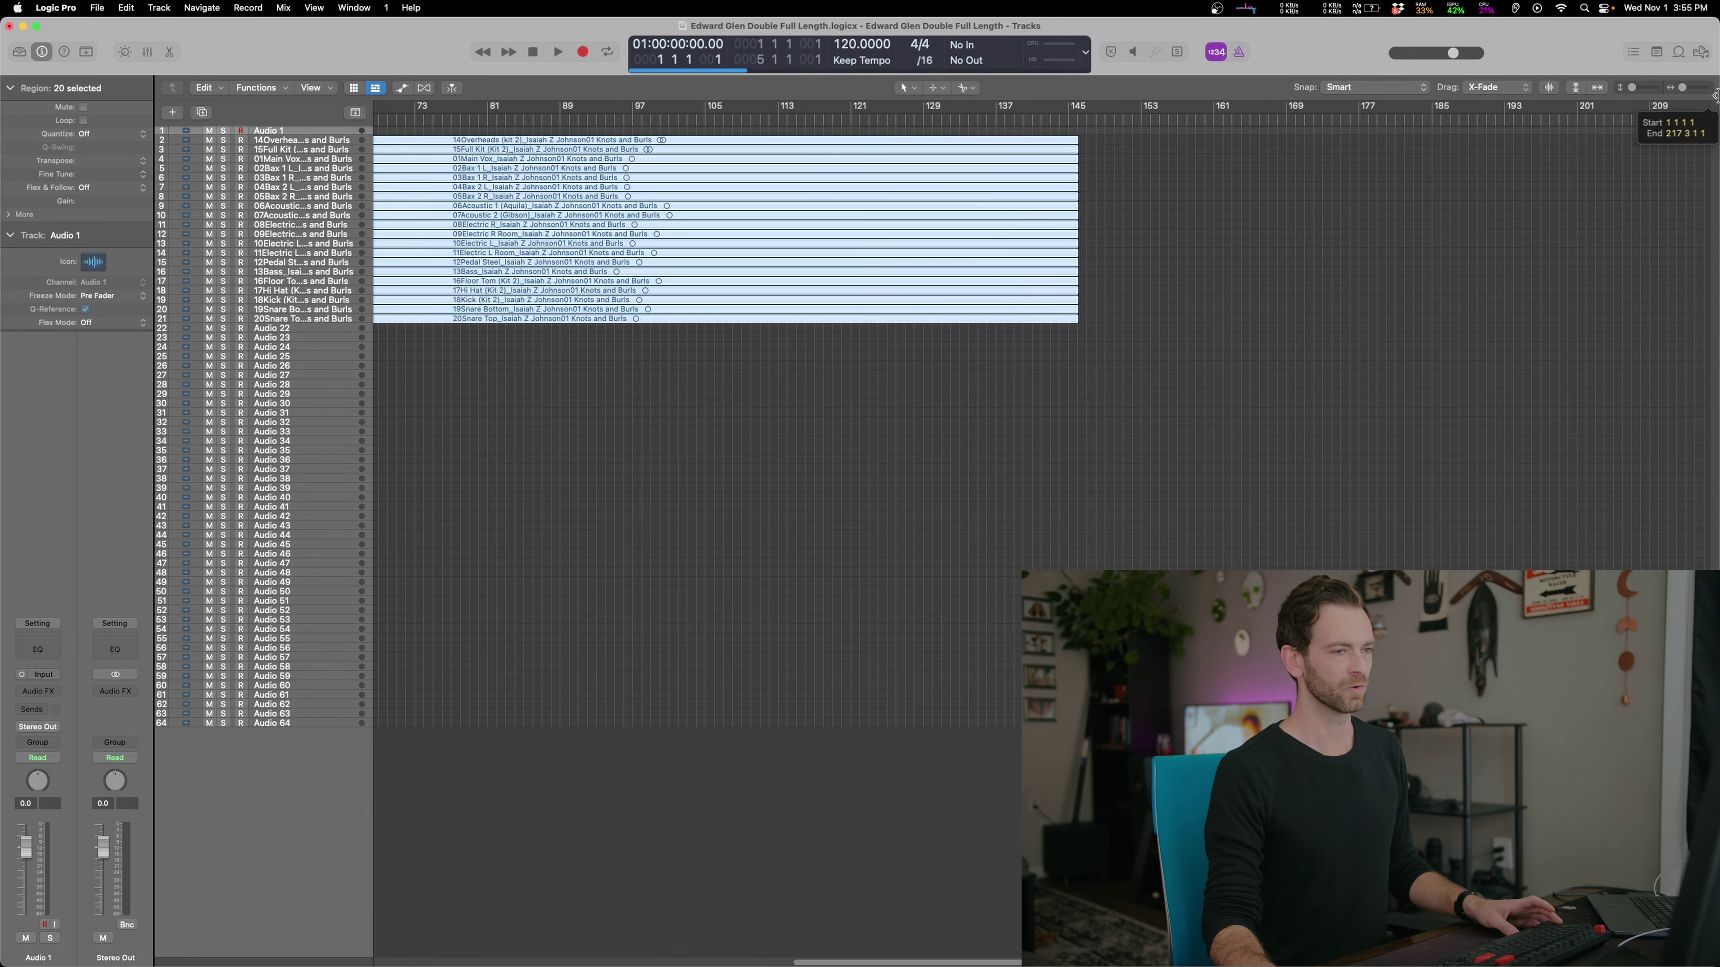
# Extend the project end past the stems, then zoom back in and park the playhead at bar 13
pyautogui.press('super+Left')
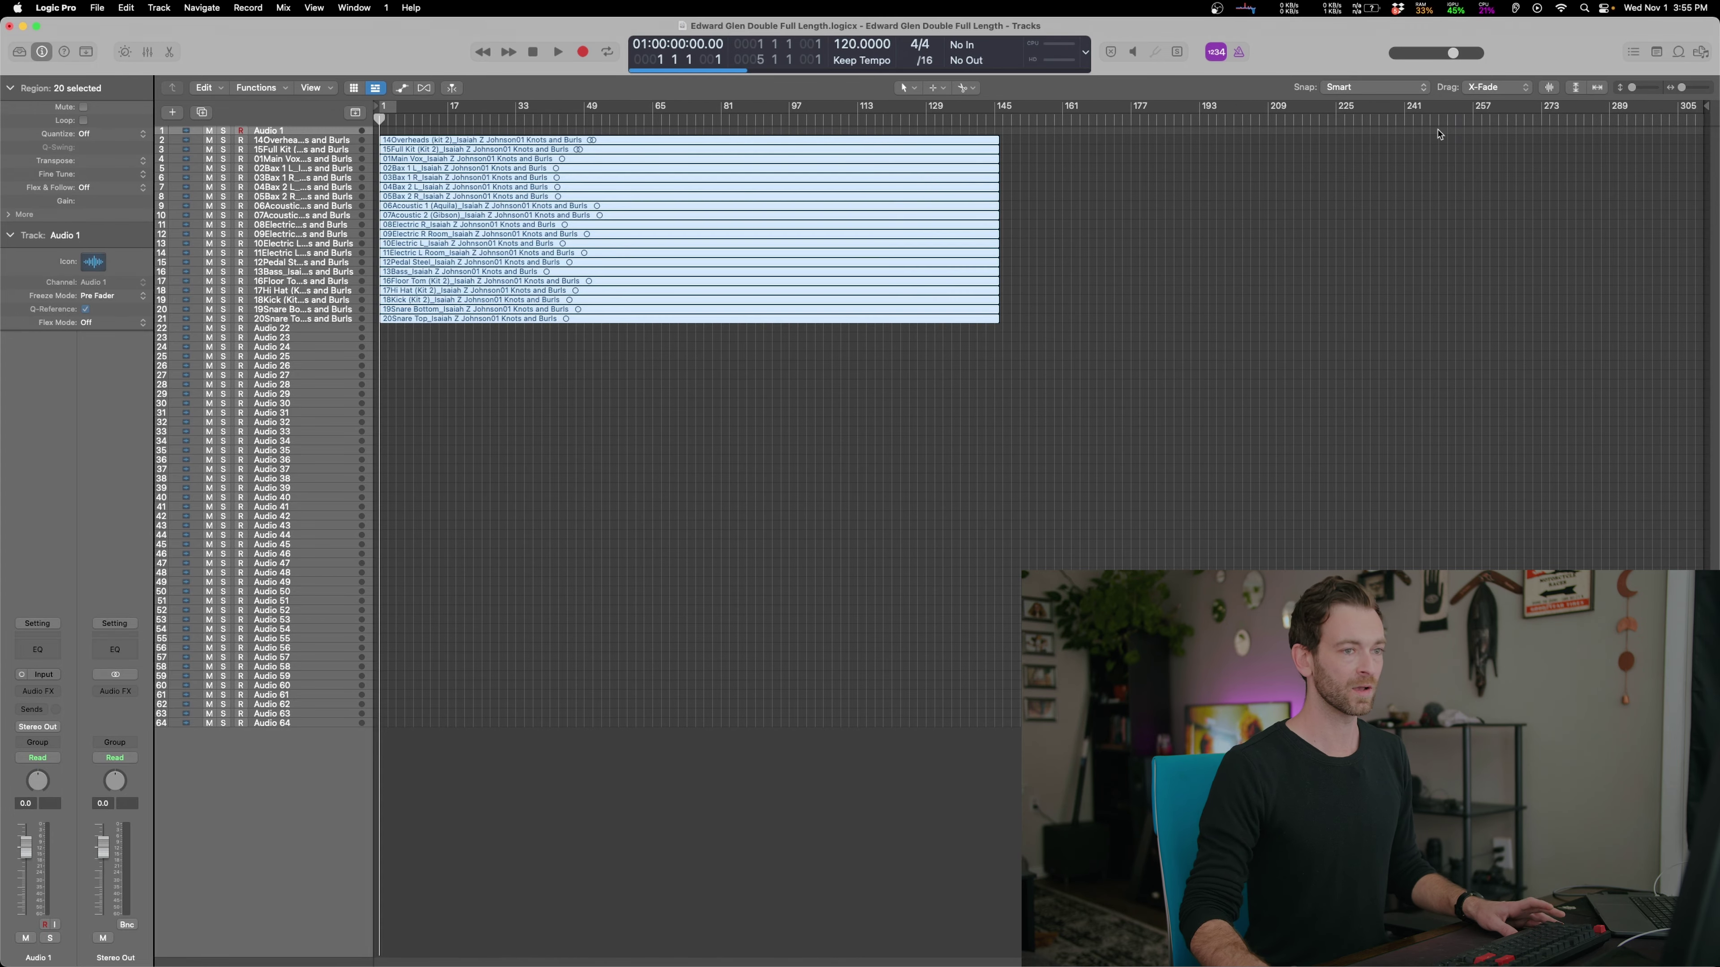
pyautogui.moveTo(1706, 112)
pyautogui.mouseDown()
pyautogui.moveTo(1714, 168)
pyautogui.moveTo(1715, 125)
pyautogui.mouseUp()
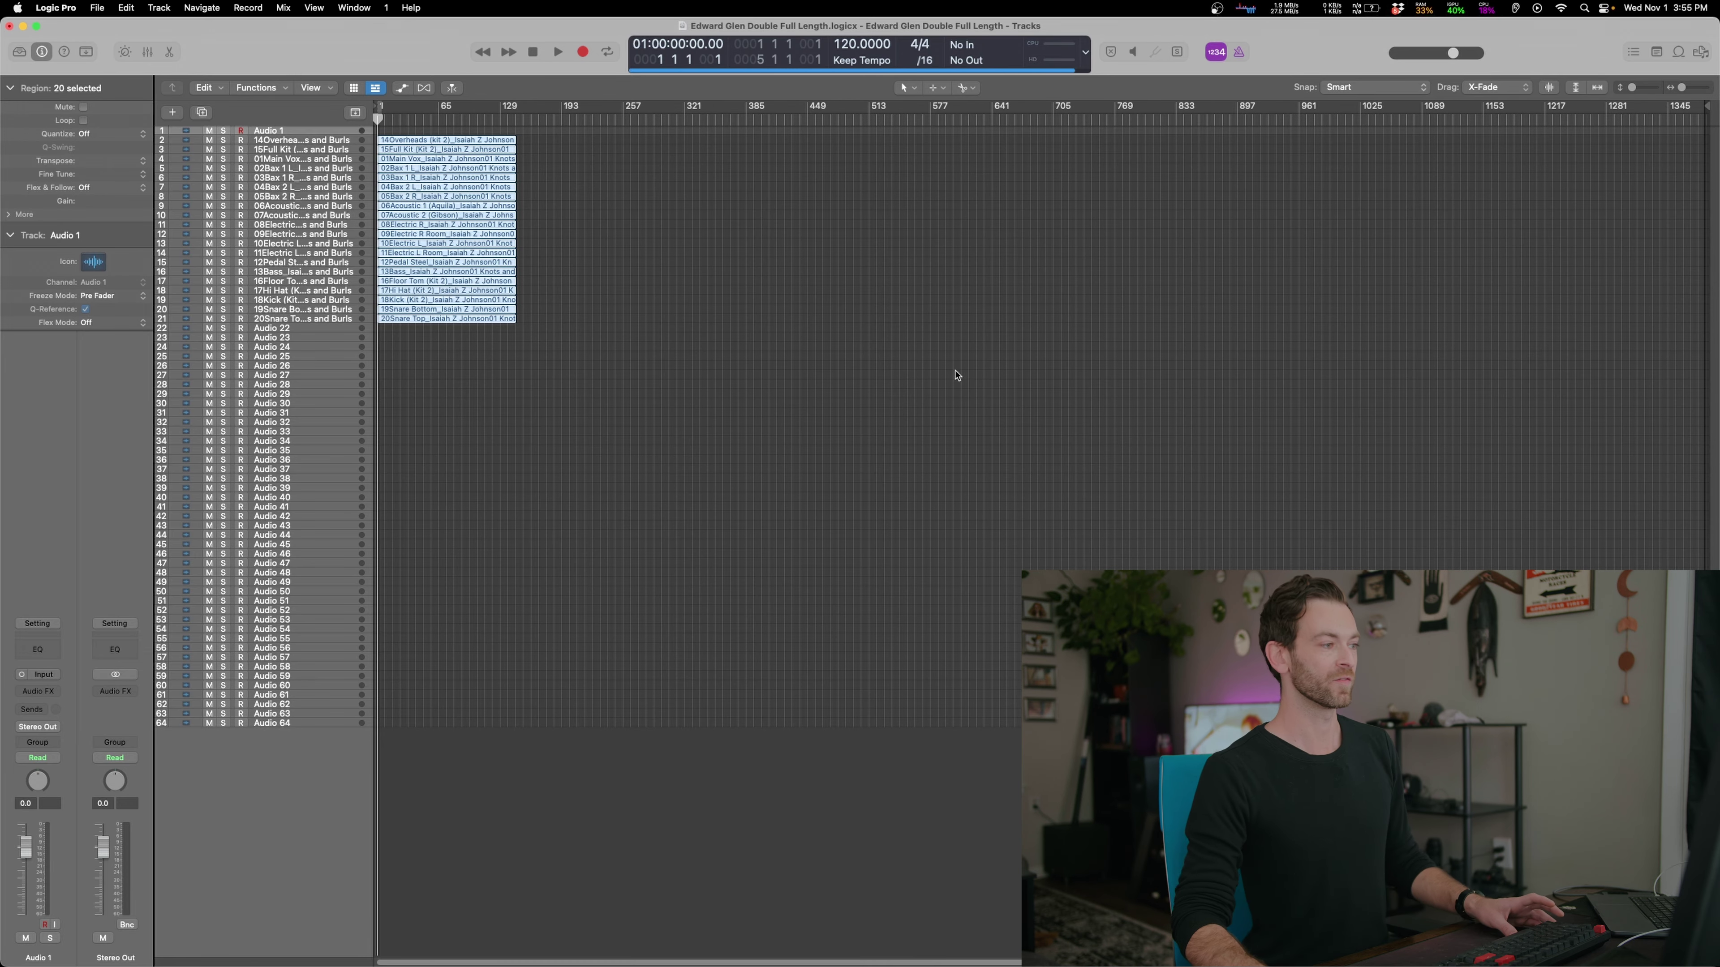
pyautogui.moveTo(383, 119); pyautogui.dragTo(410, 119)
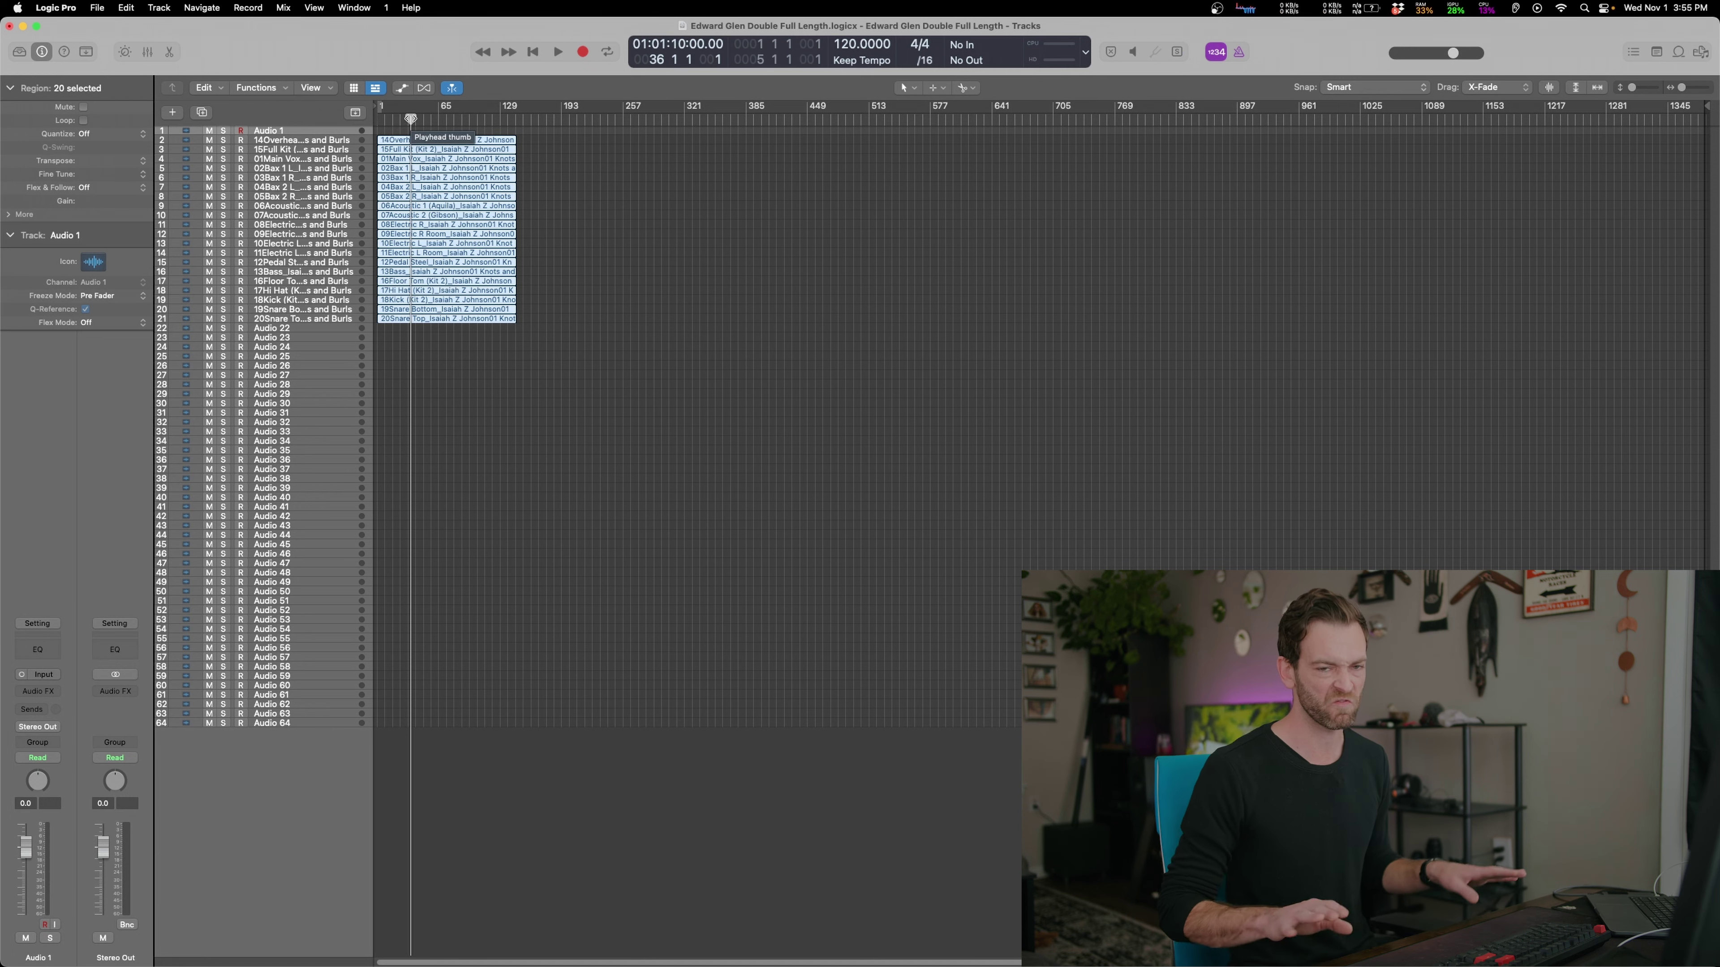
pyautogui.press('z')
pyautogui.click(462, 119)
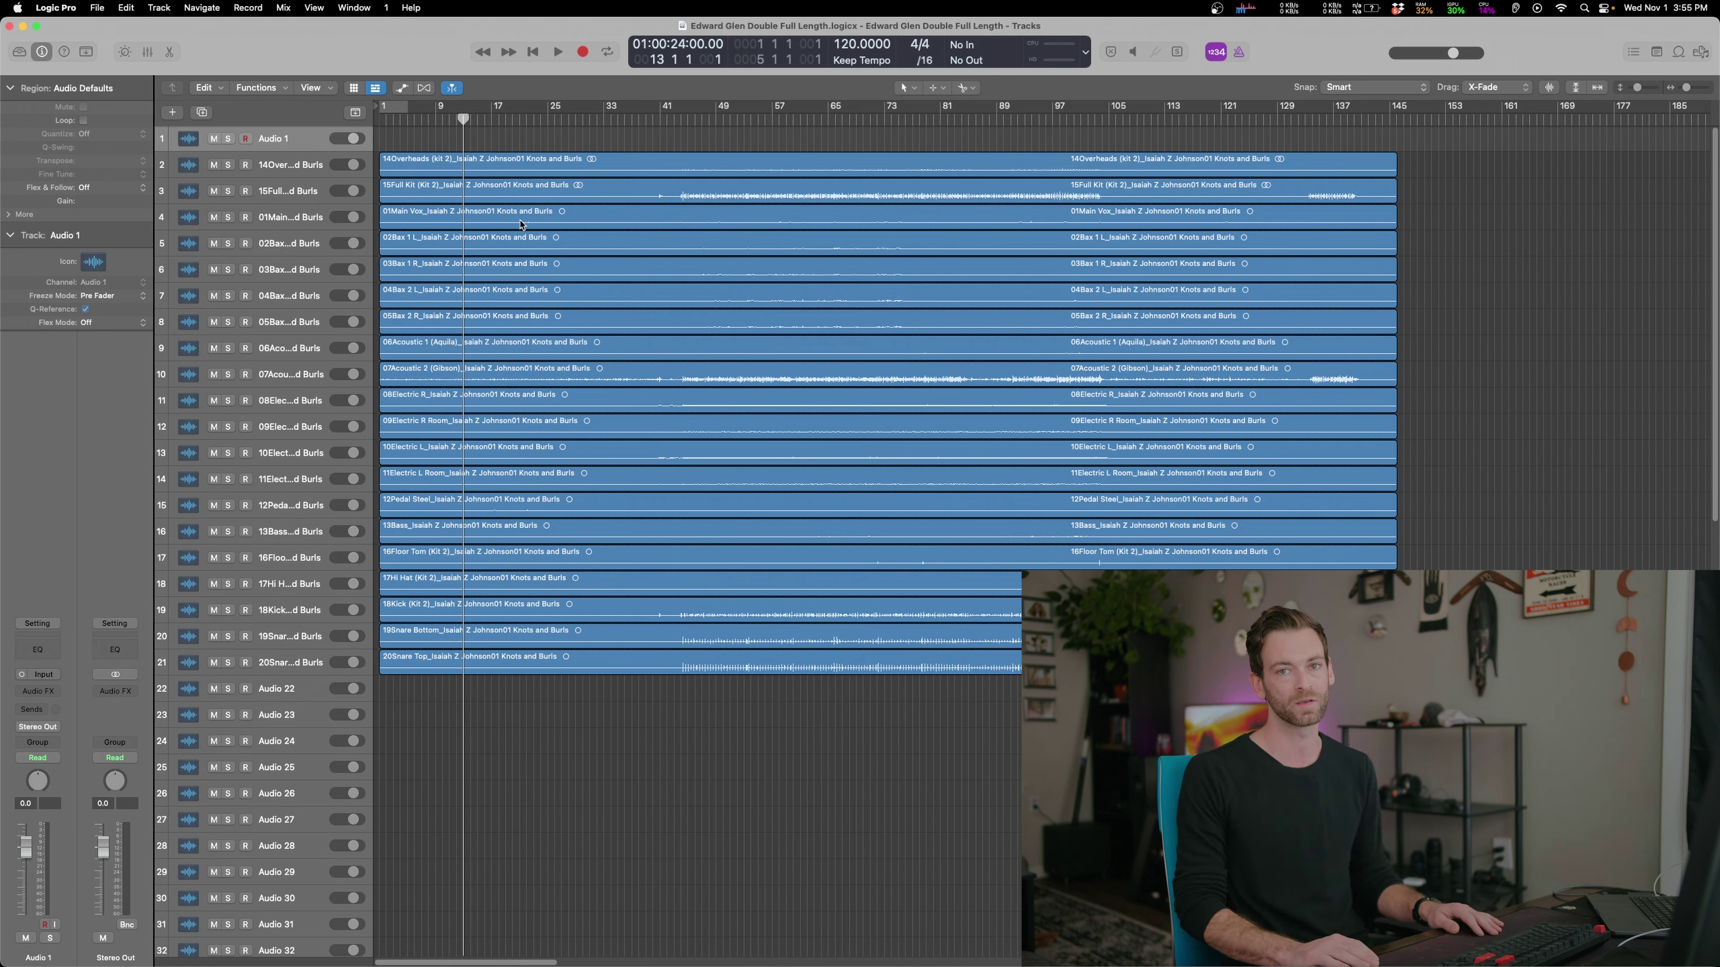
# Play and stop the Knots and Burls stems a few times, then zoom out past the song's end
pyautogui.press('space')
pyautogui.press('space')
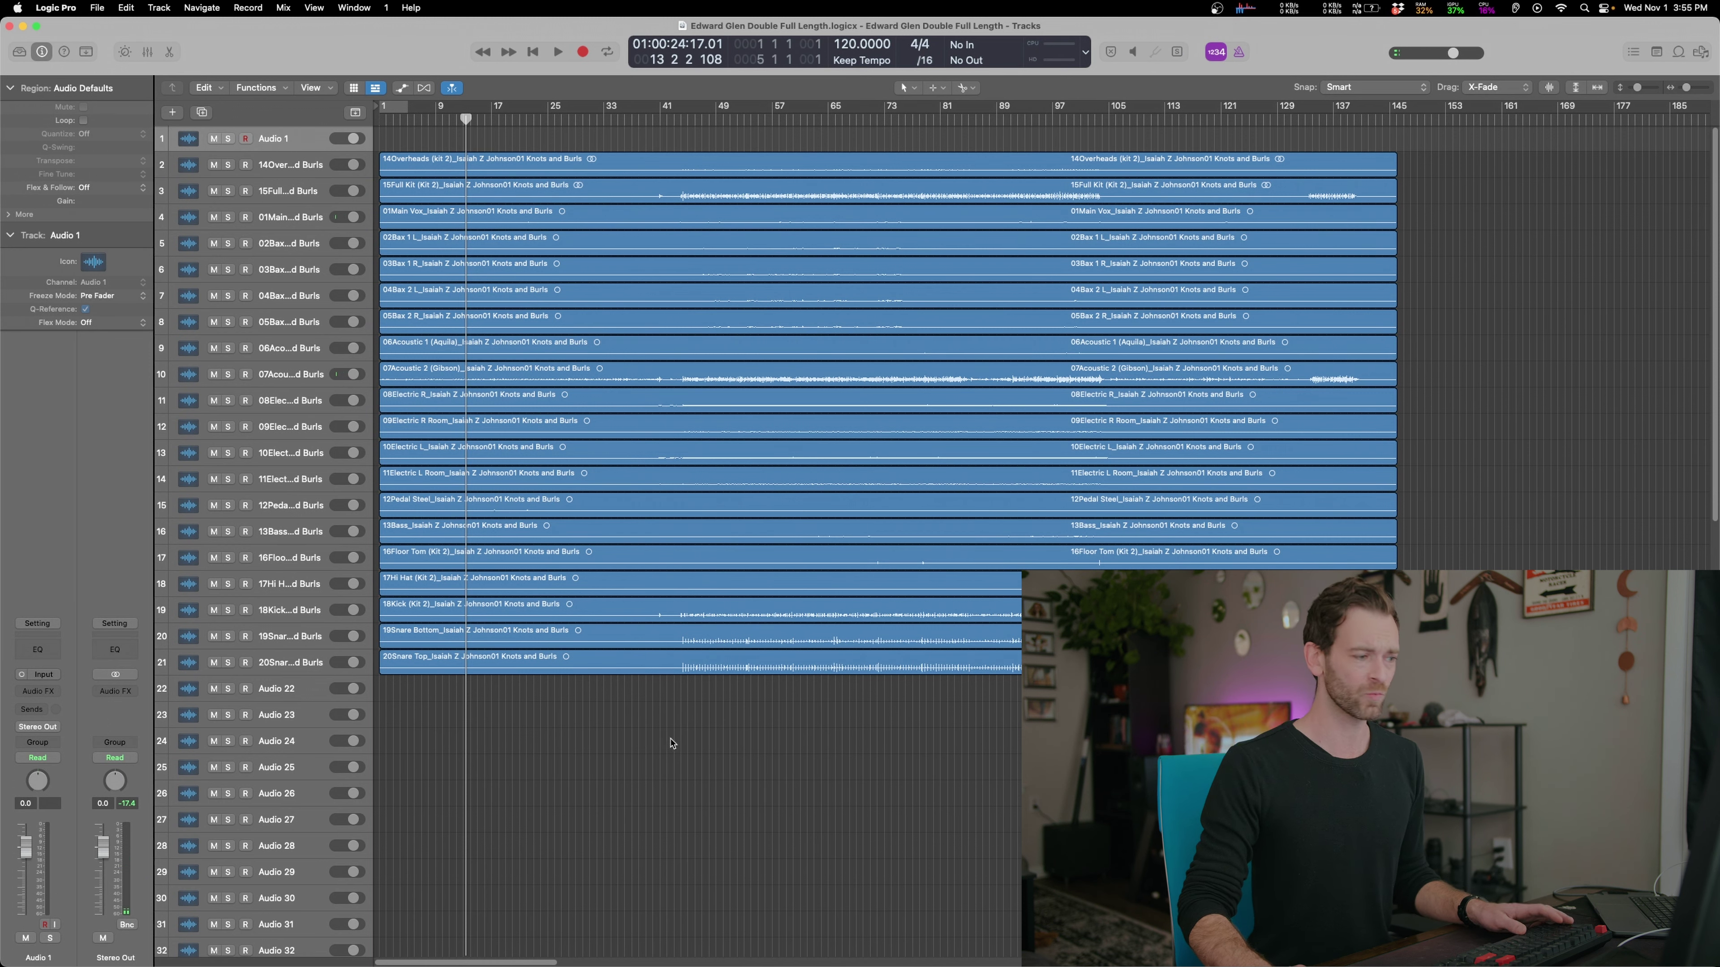
pyautogui.press('space')
pyautogui.click(291, 846)
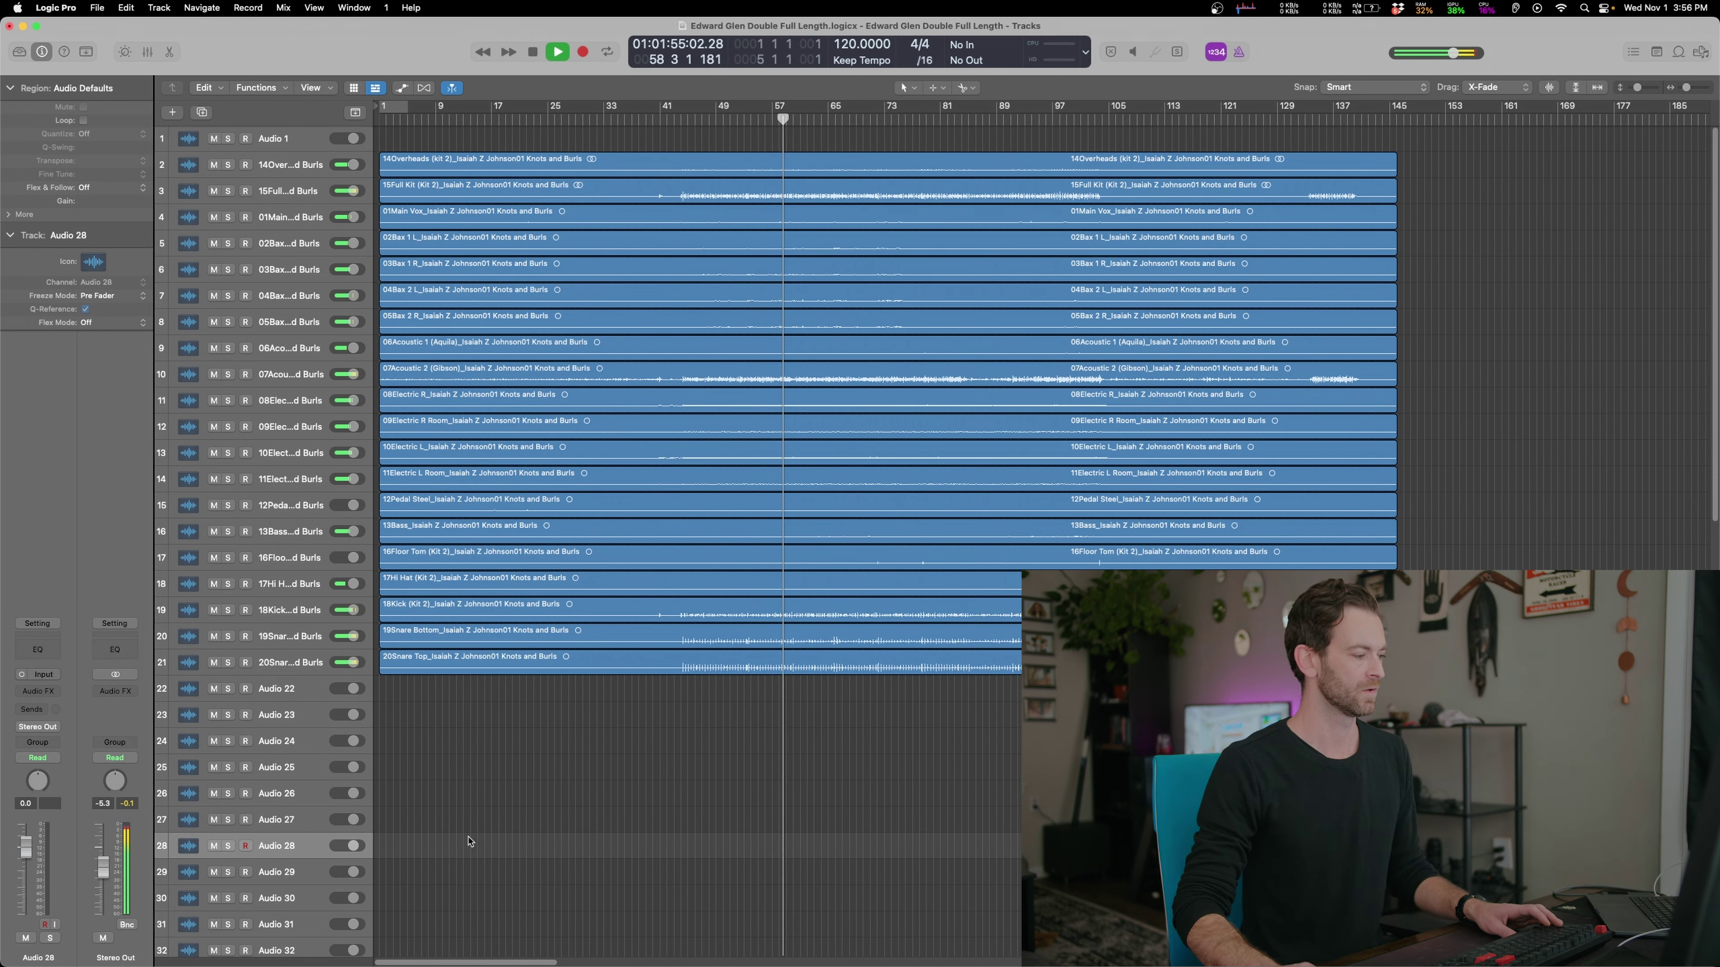
pyautogui.press('space')
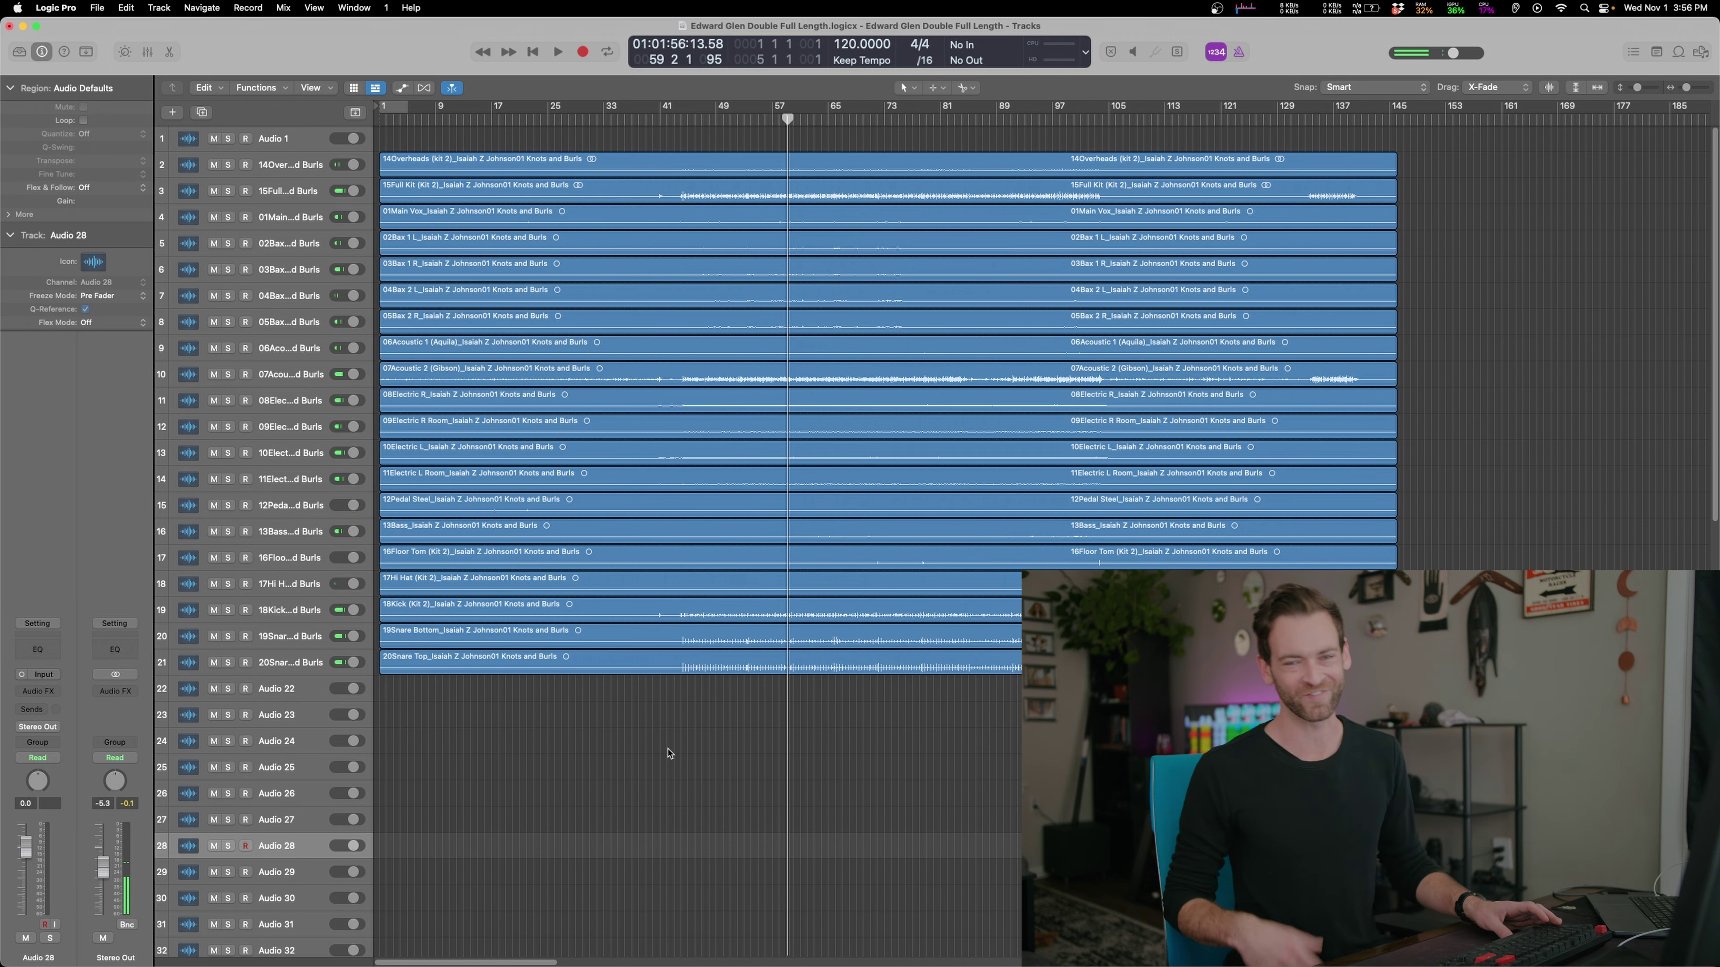
pyautogui.press('space')
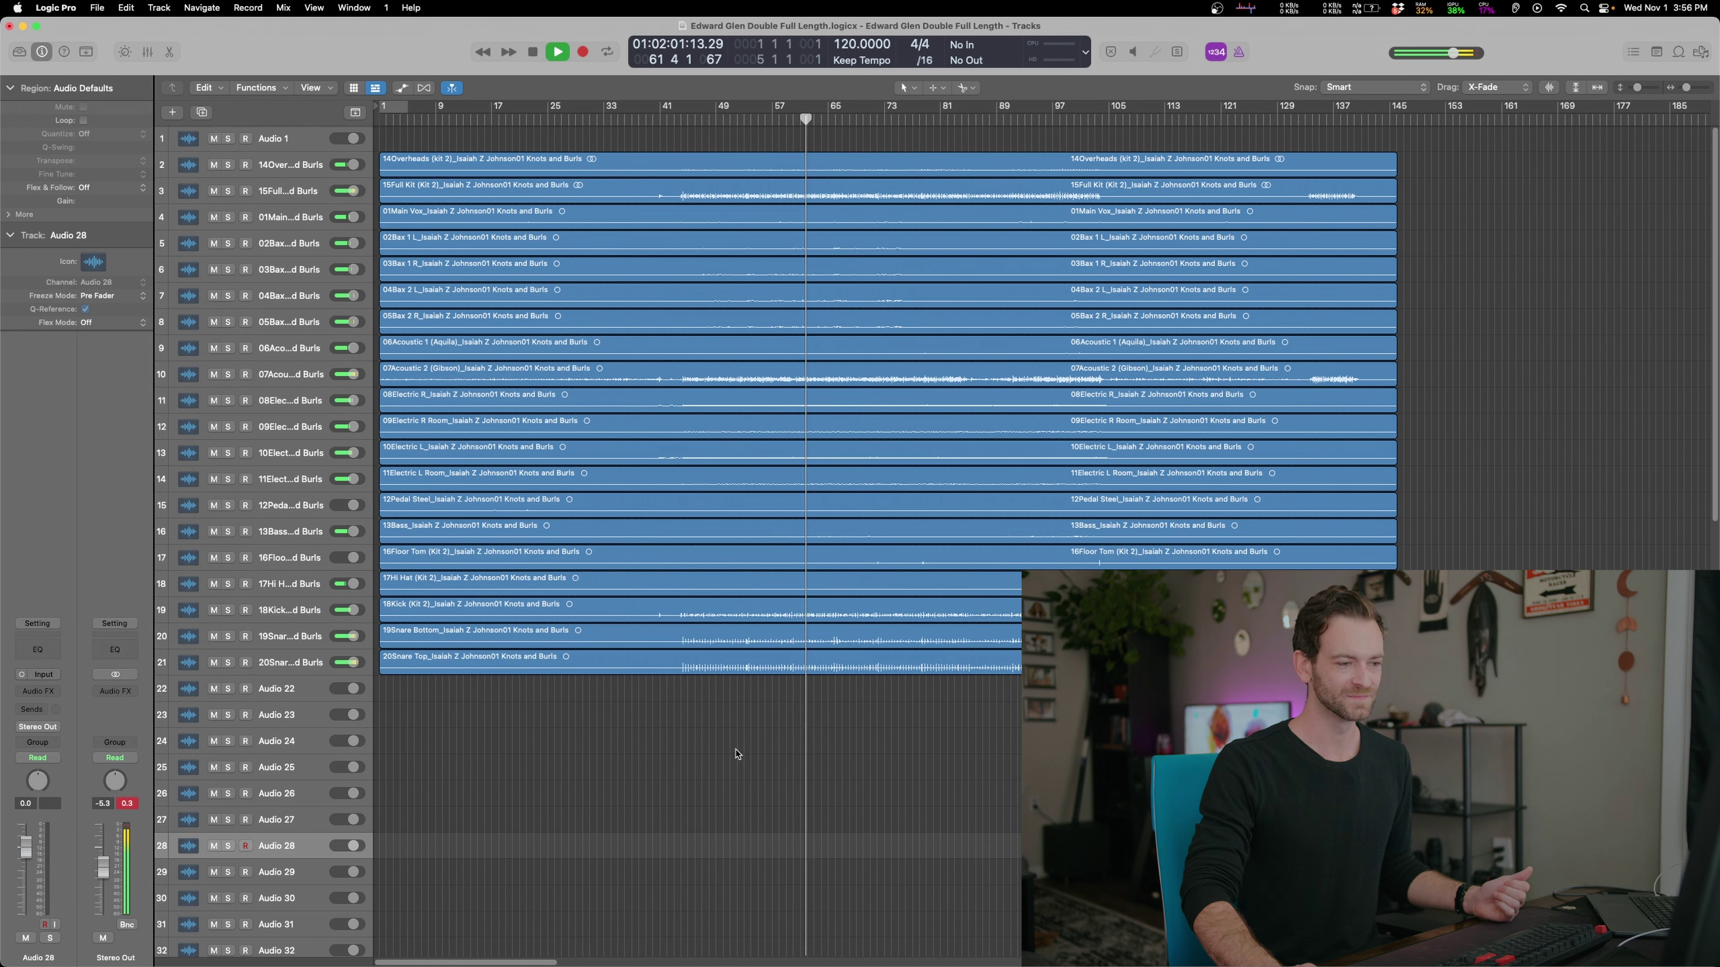
pyautogui.press('space')
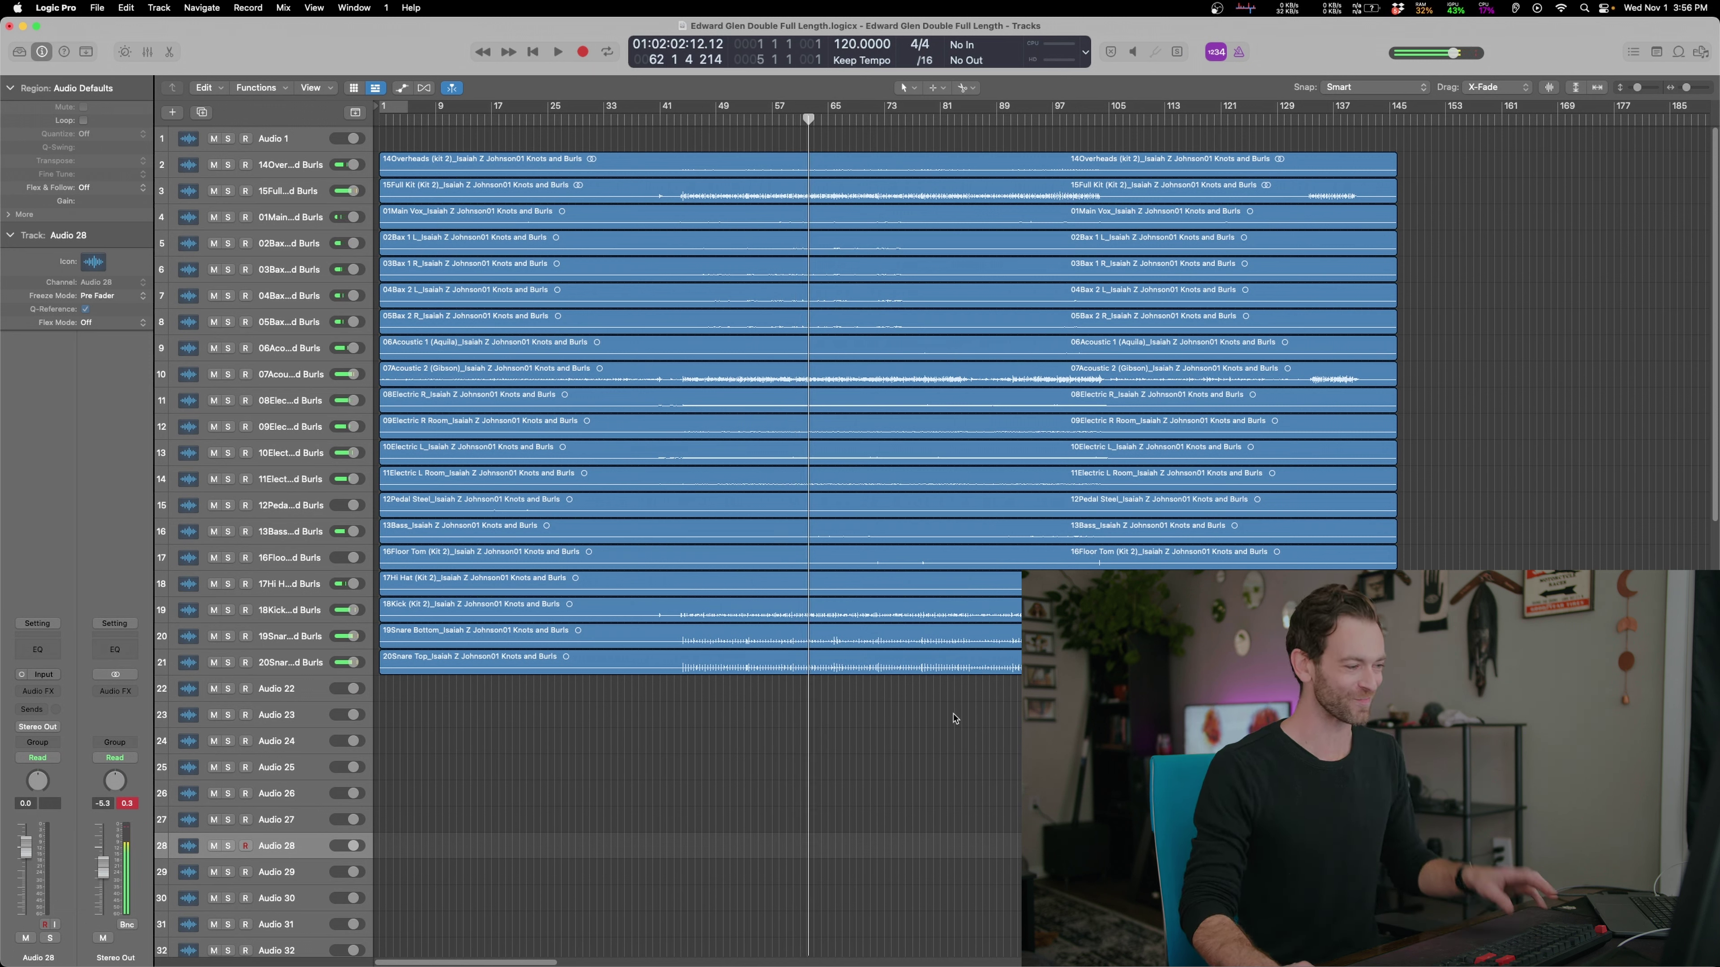
pyautogui.press('super+Left')
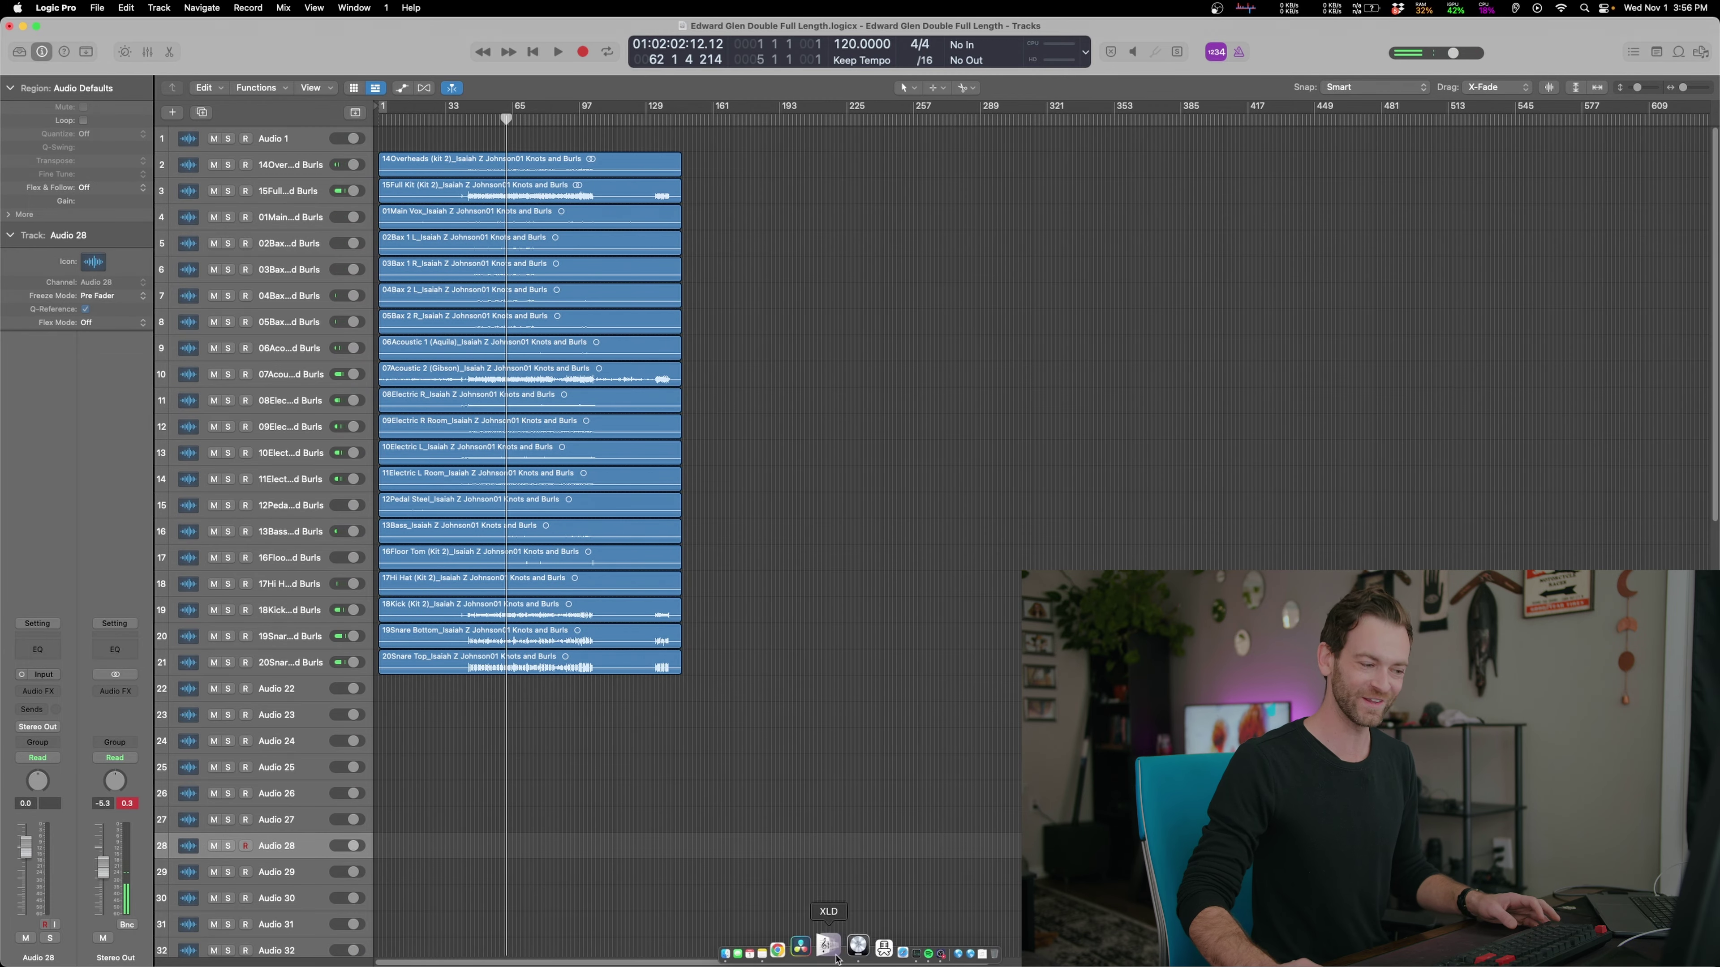
# Select all 19 Beaver Brook Waltz stems and drop them at bar 186 onto existing tracks
pyautogui.click(754, 945)
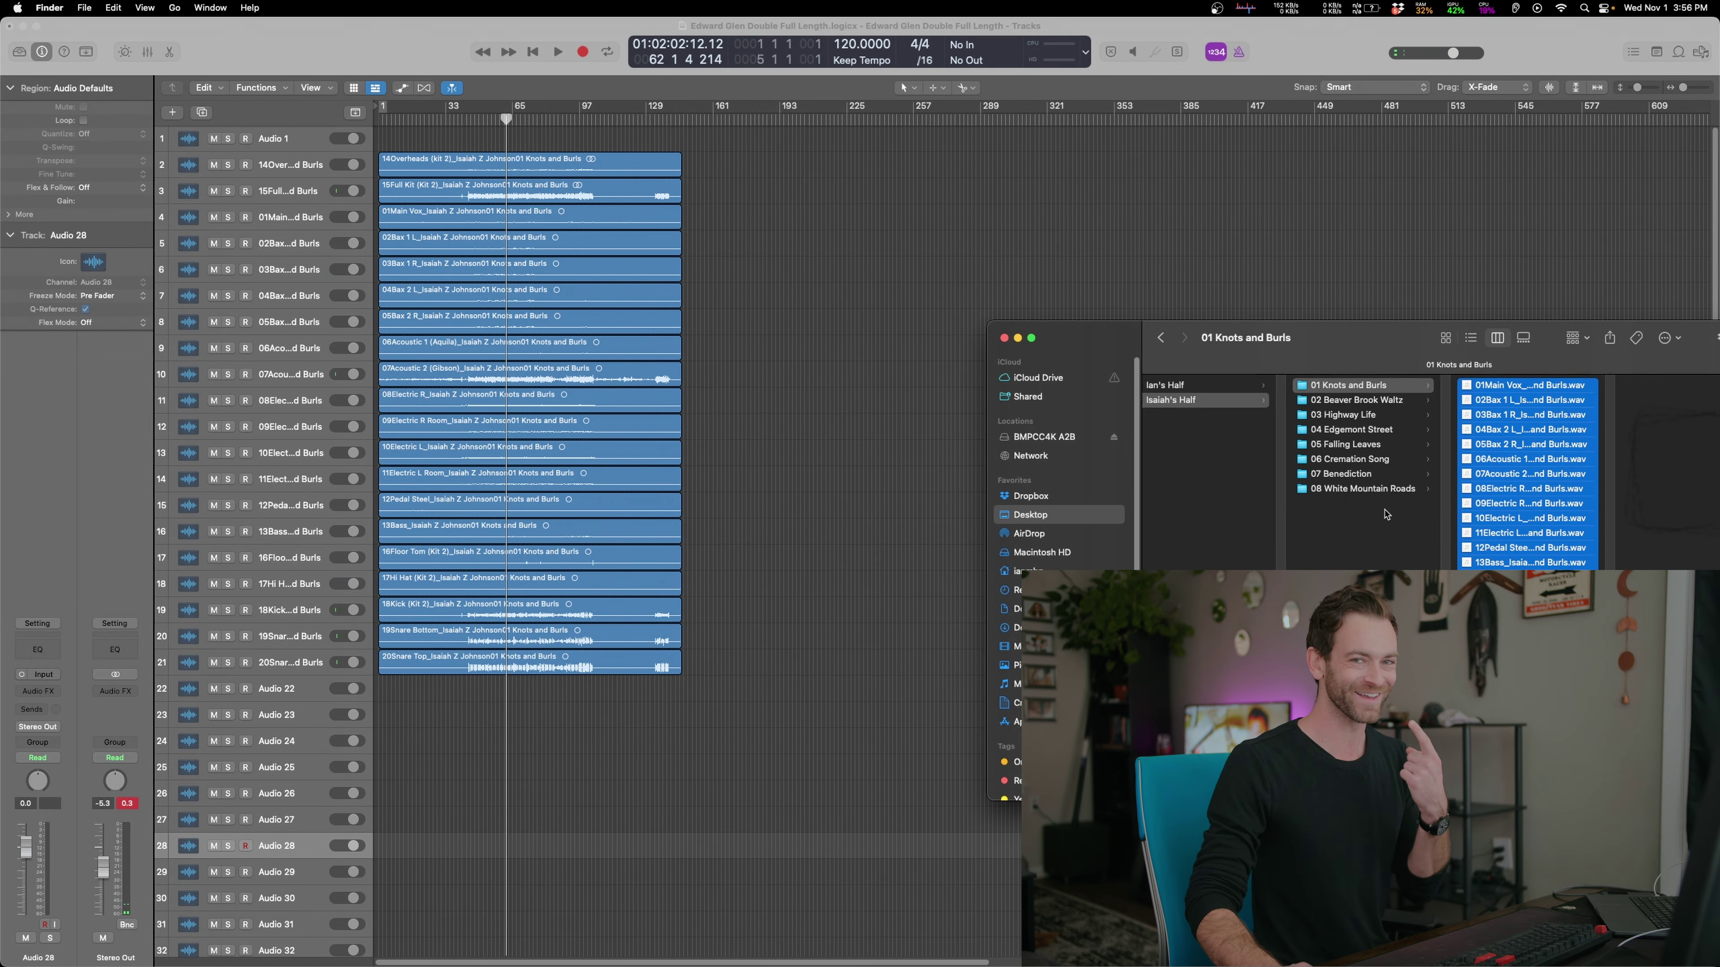
pyautogui.click(1371, 401)
pyautogui.click(1503, 393)
pyautogui.press('super+a')
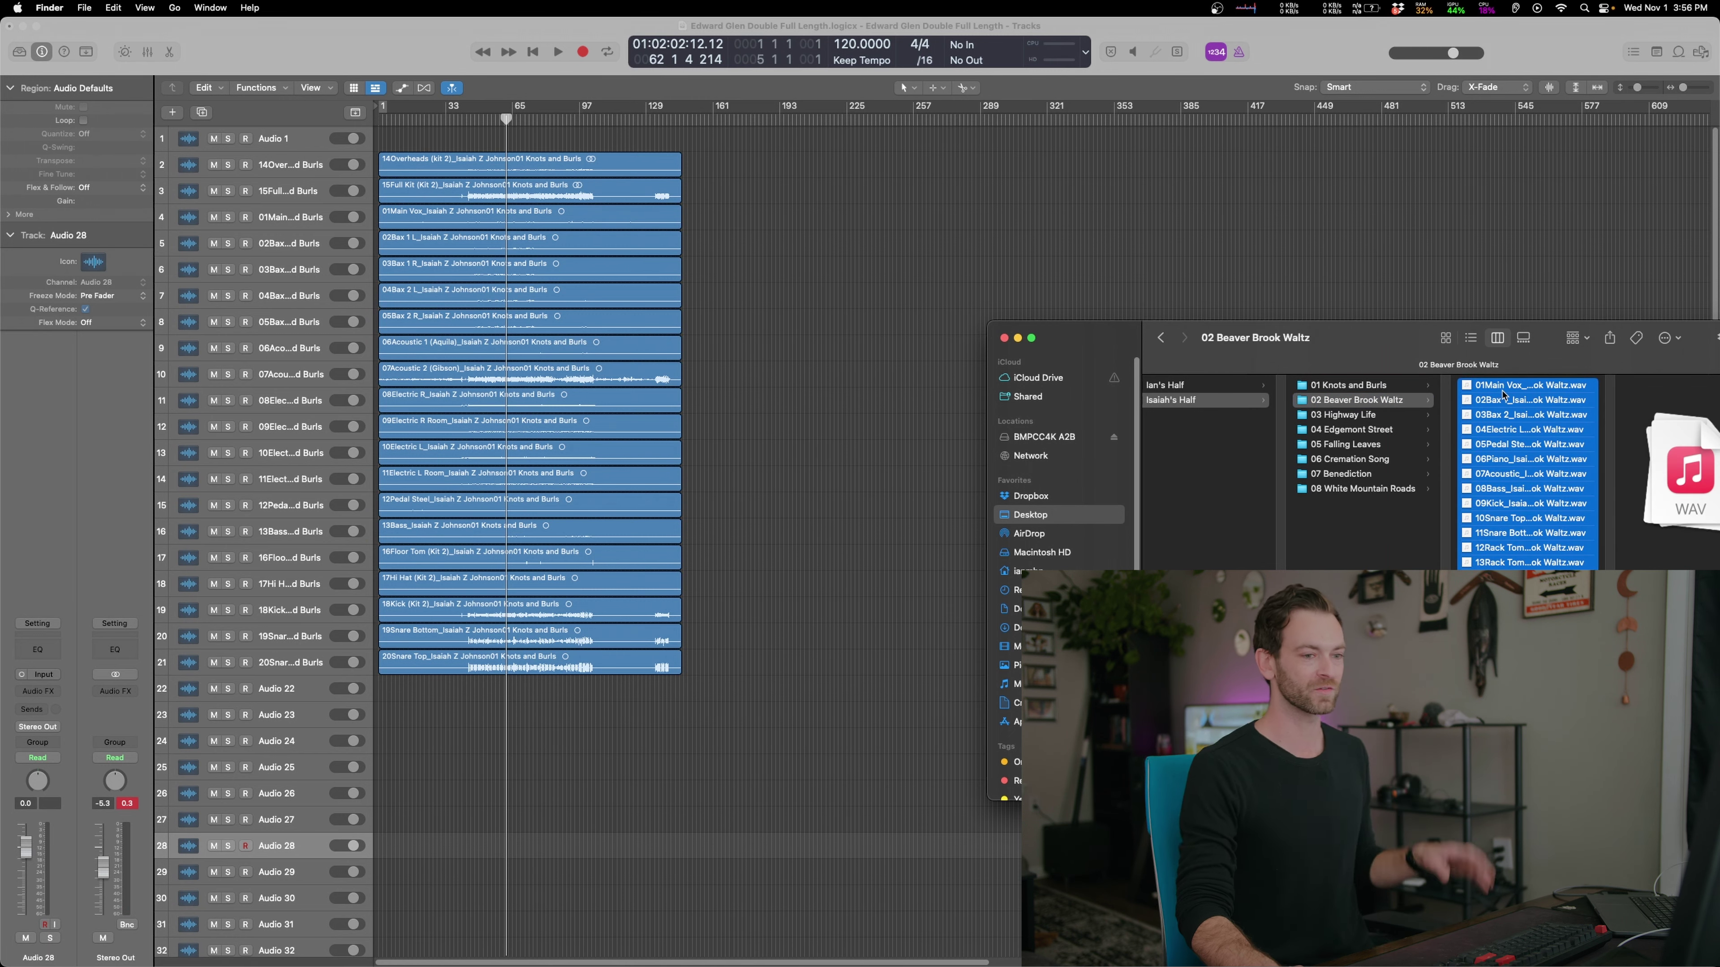
pyautogui.moveTo(1502, 394); pyautogui.dragTo(744, 169)
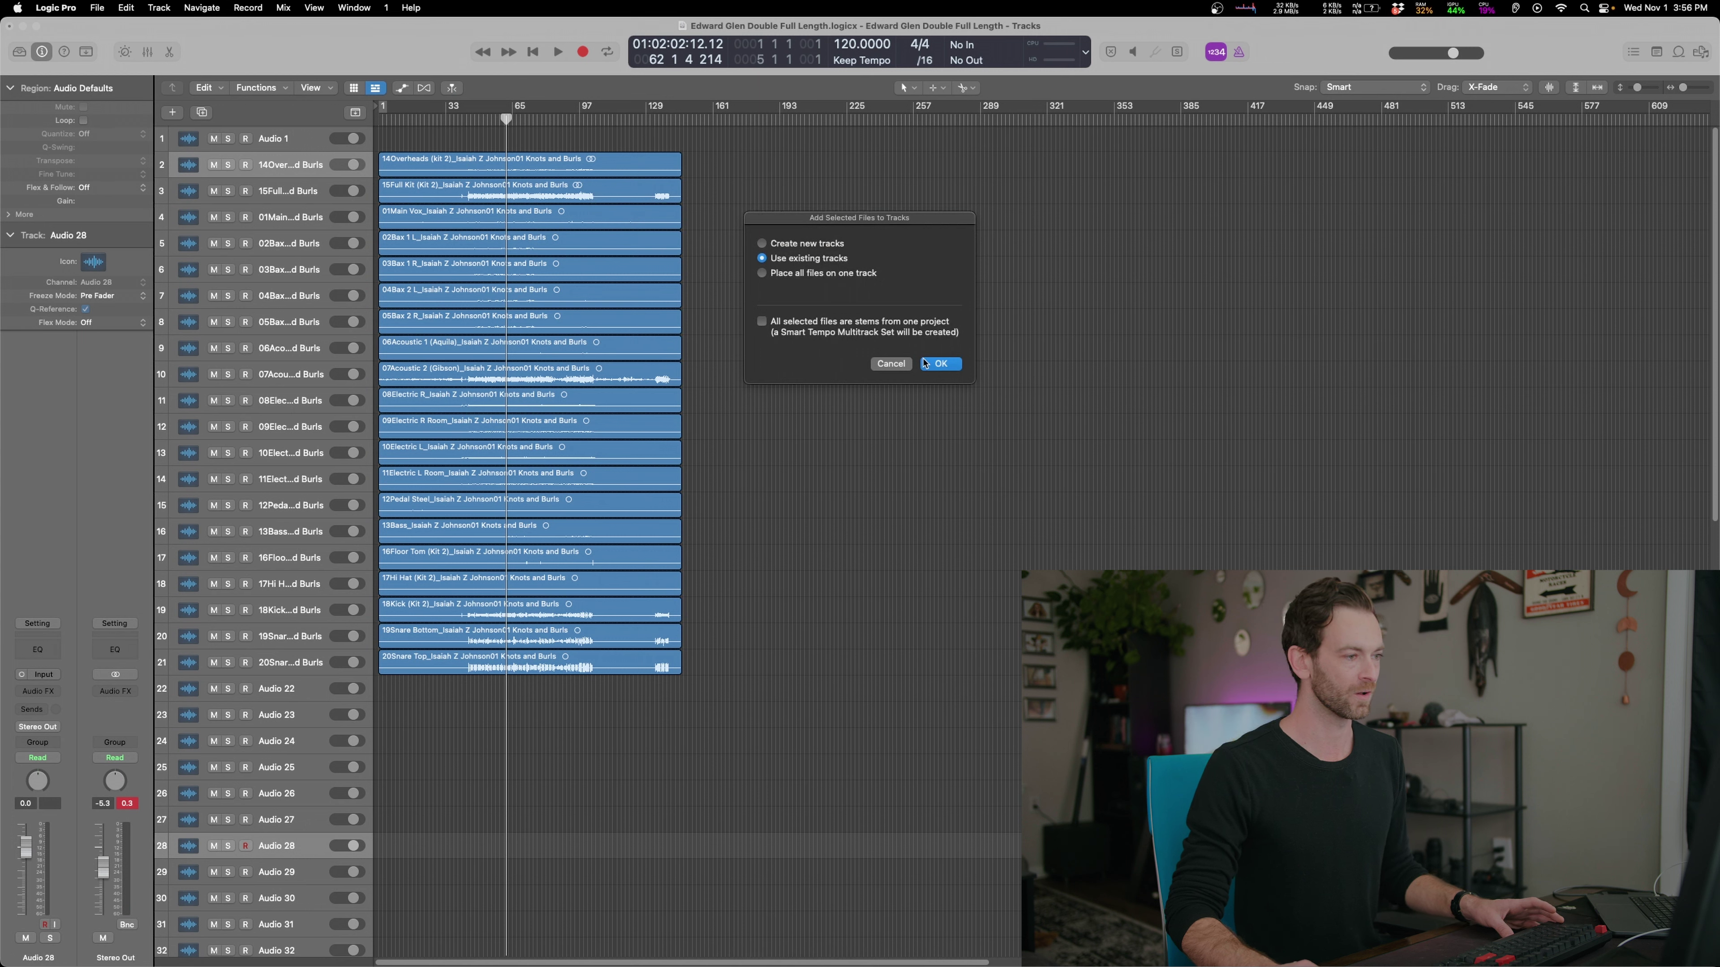
pyautogui.click(940, 364)
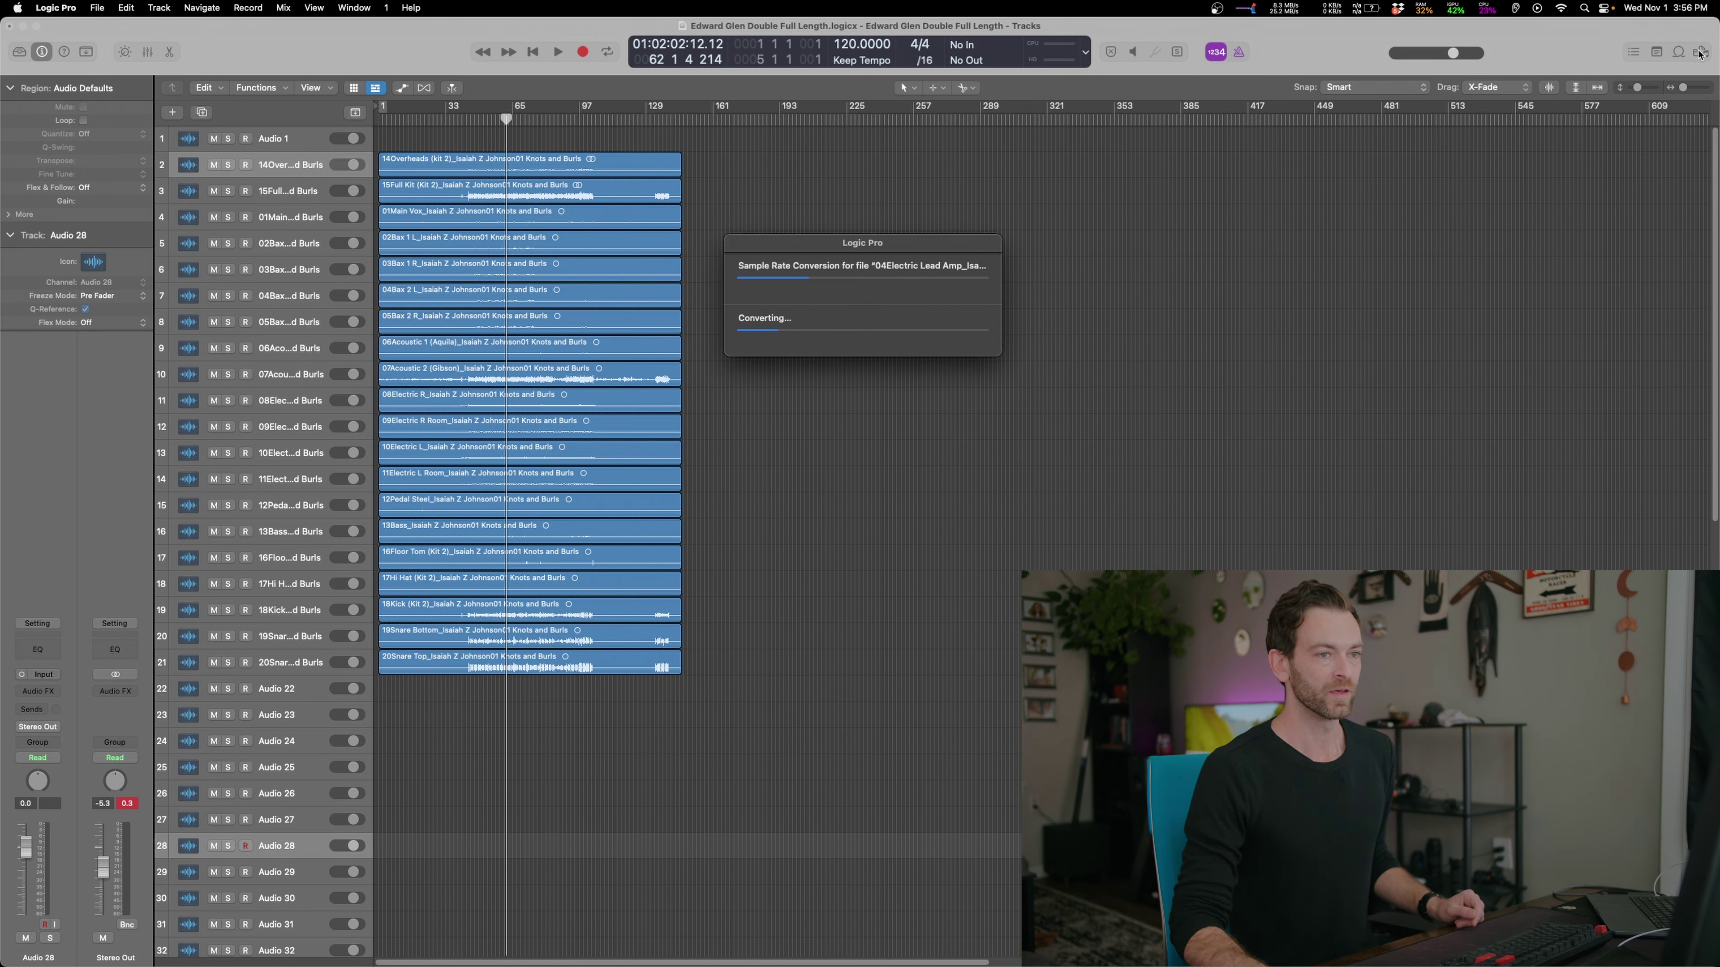
pyautogui.click(761, 947)
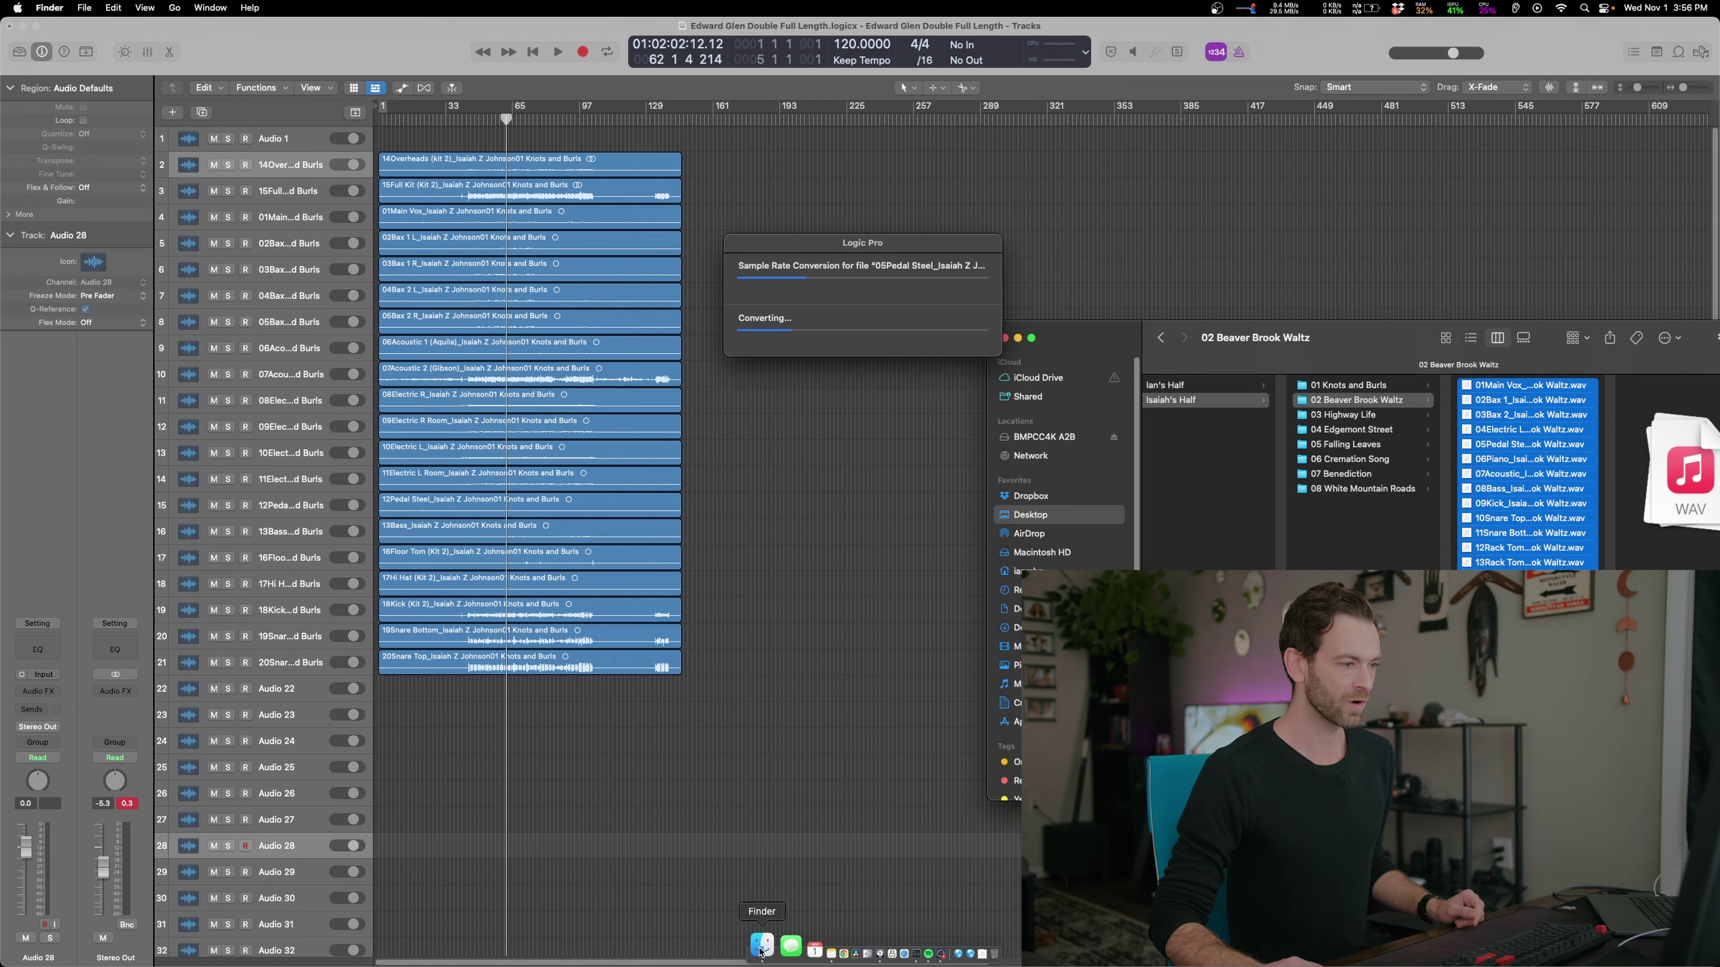
# Check stem sample rates in Beaver Brook Waltz, Knots and Burls, Highway Life and Edgemont Street
pyautogui.moveTo(1100, 356); pyautogui.dragTo(756, 347)
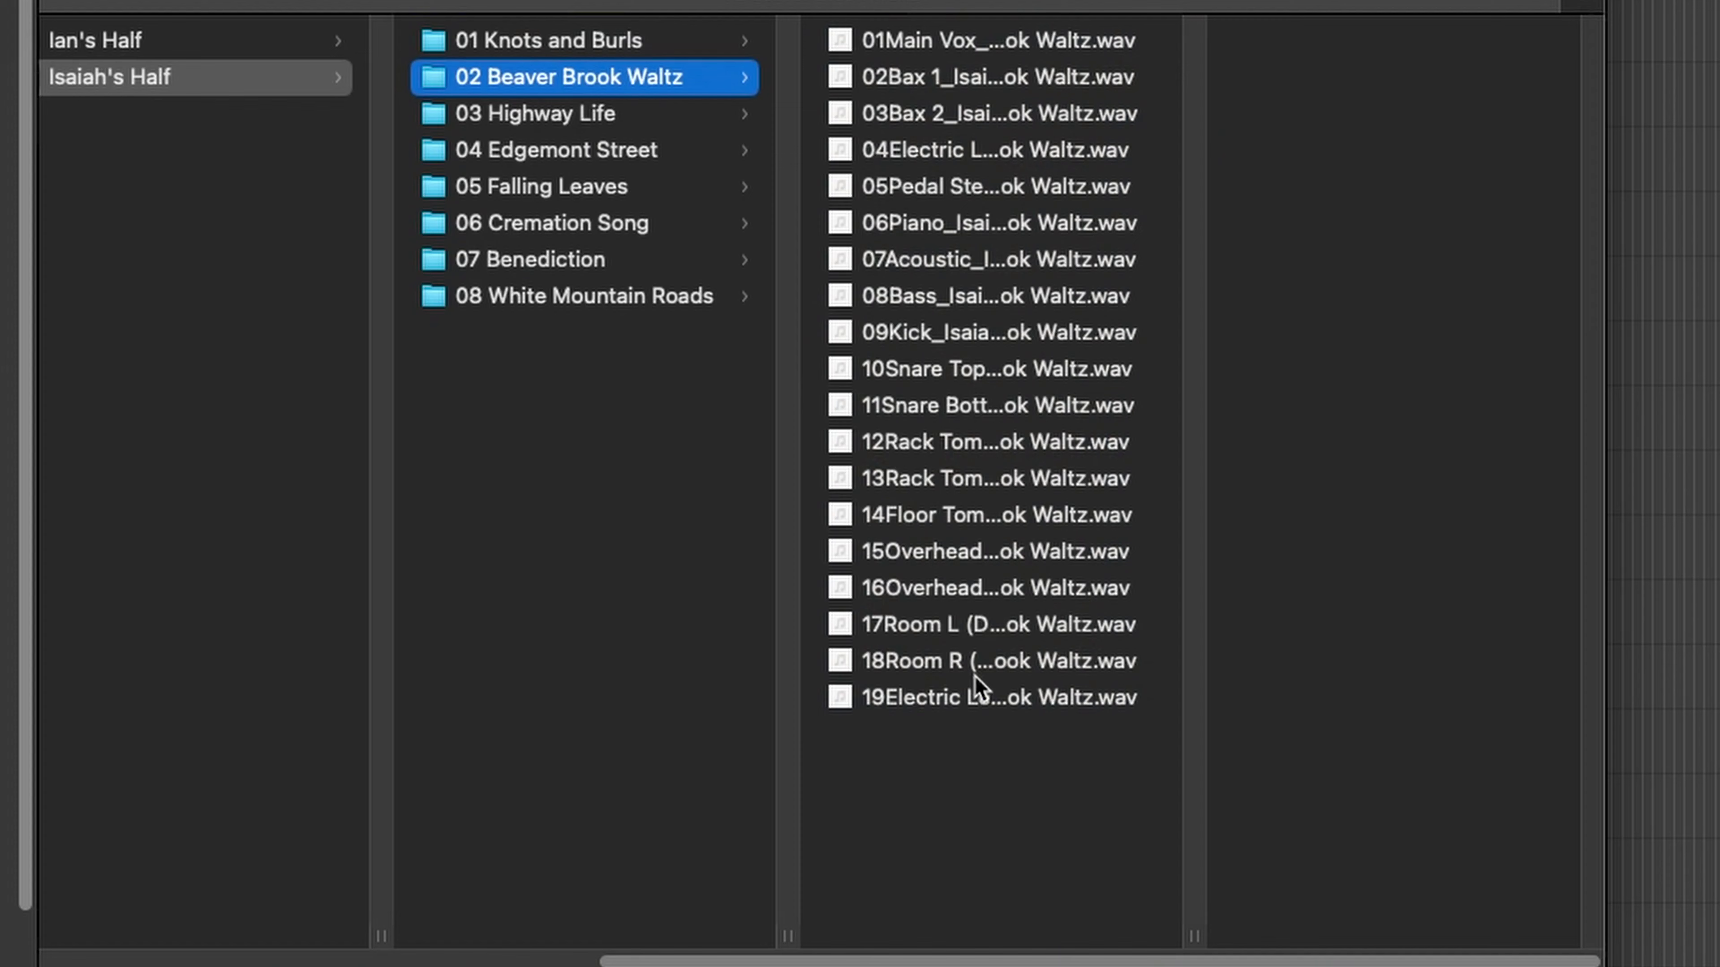
pyautogui.click(1177, 629)
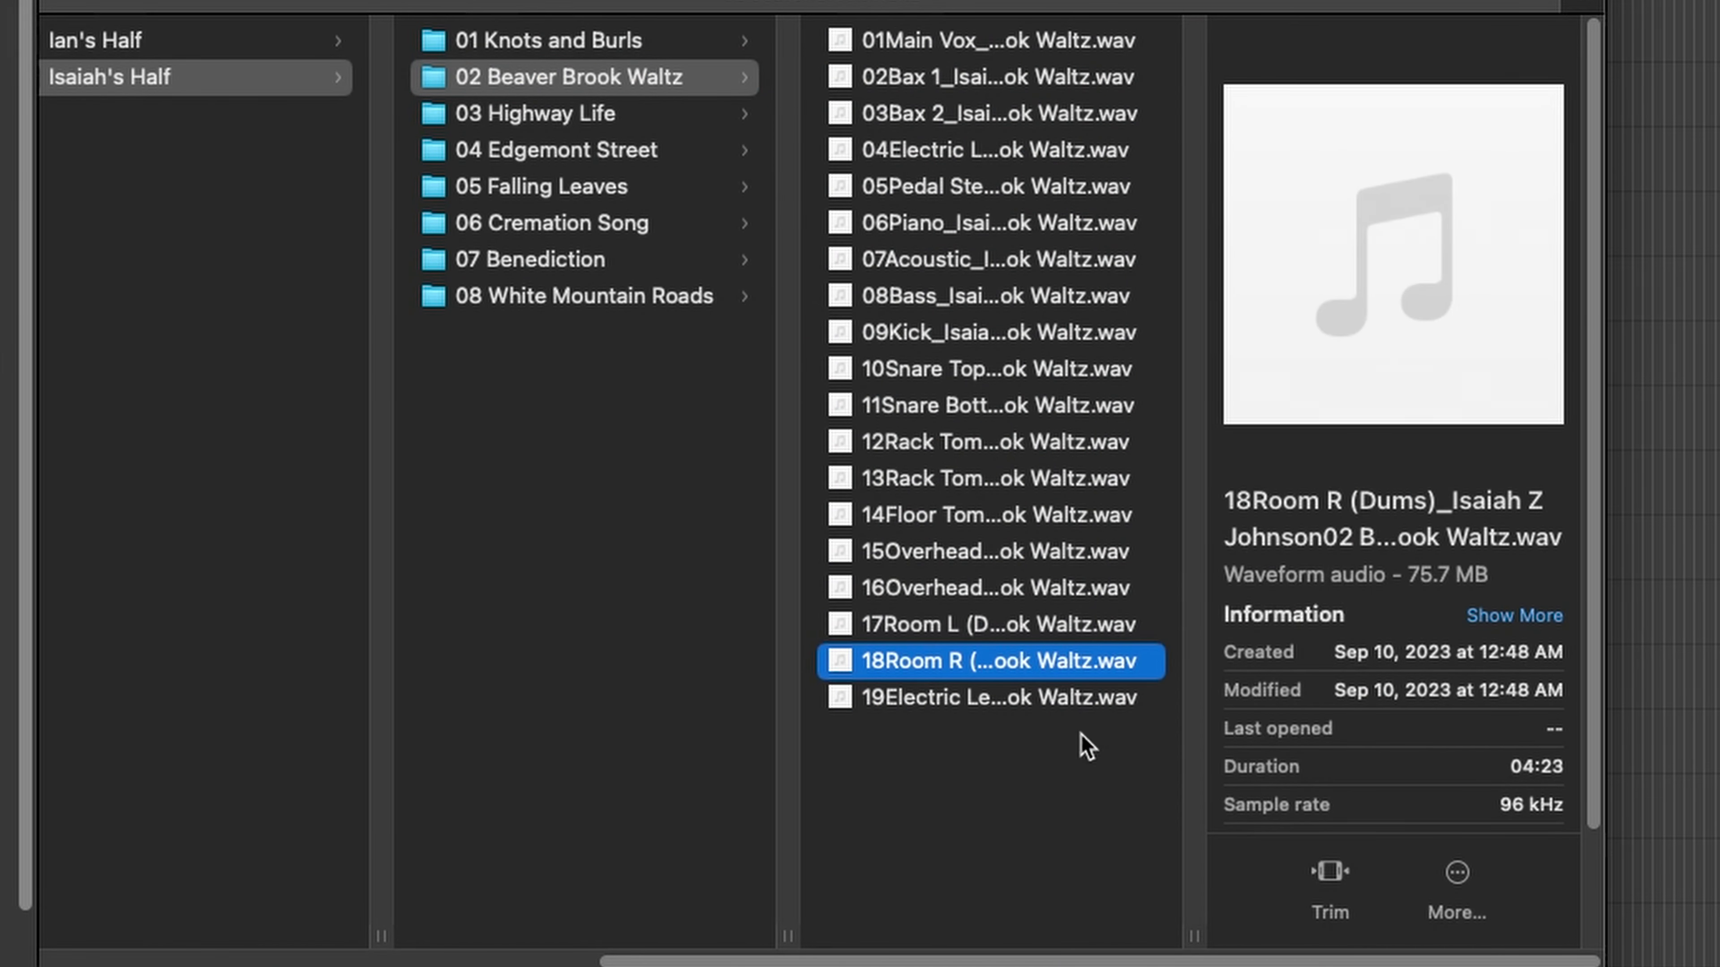
pyautogui.click(599, 40)
pyautogui.click(924, 448)
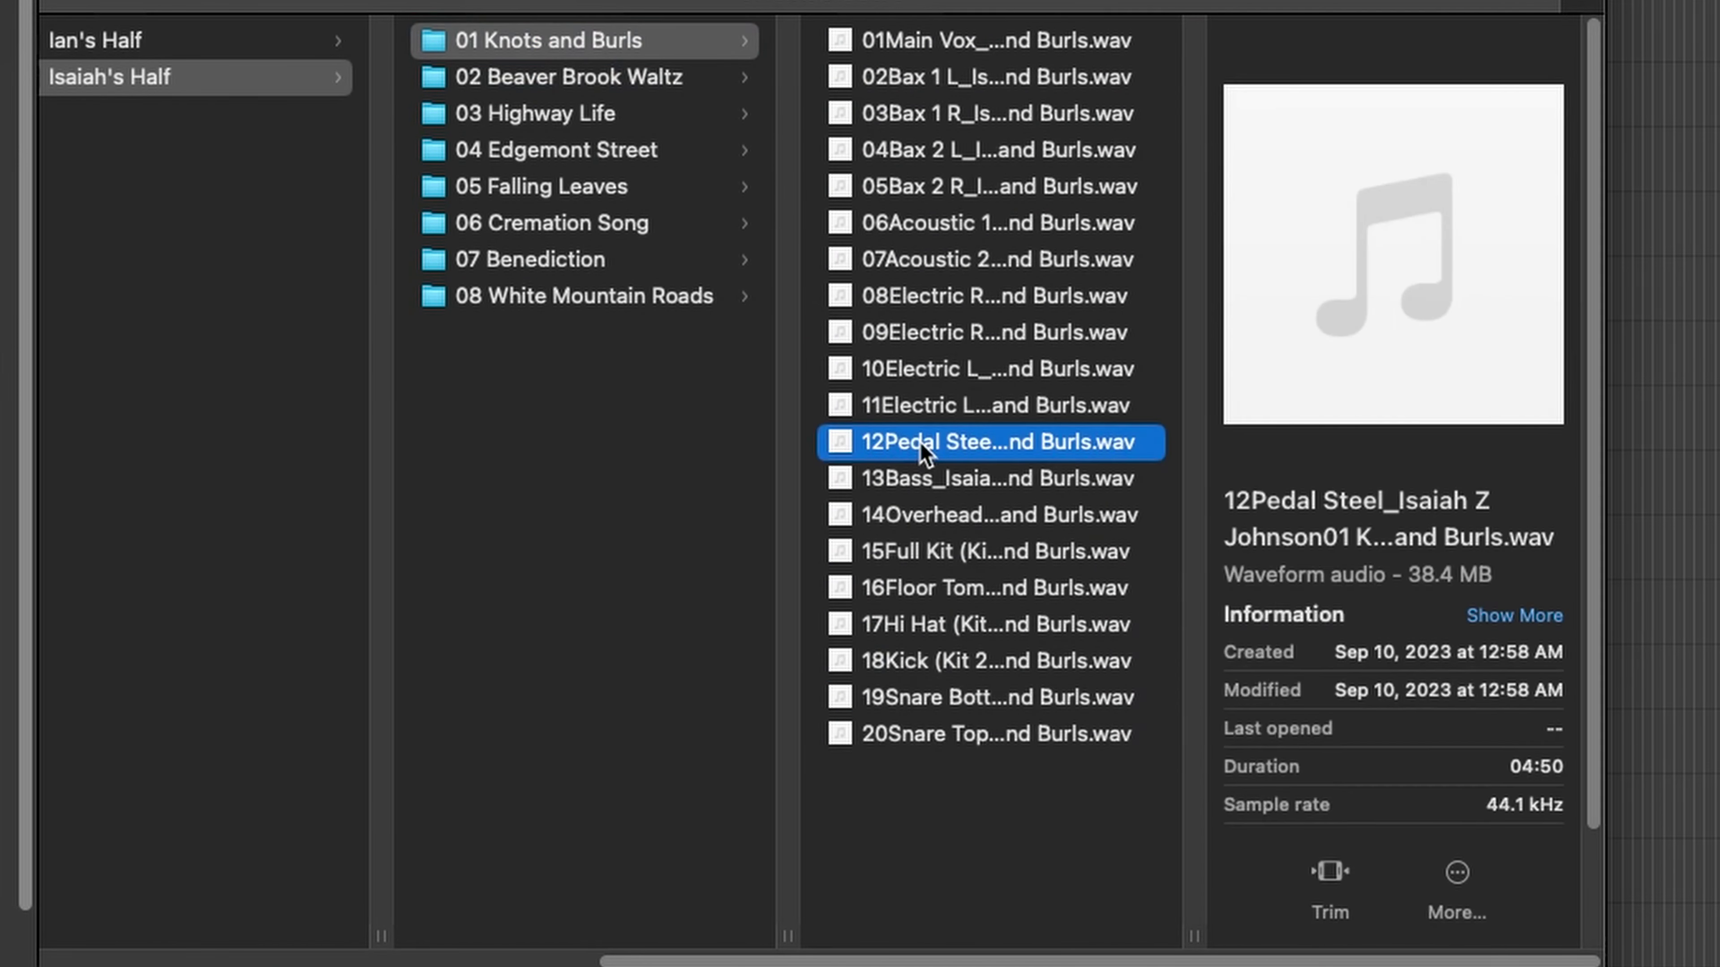
pyautogui.click(541, 120)
pyautogui.click(920, 235)
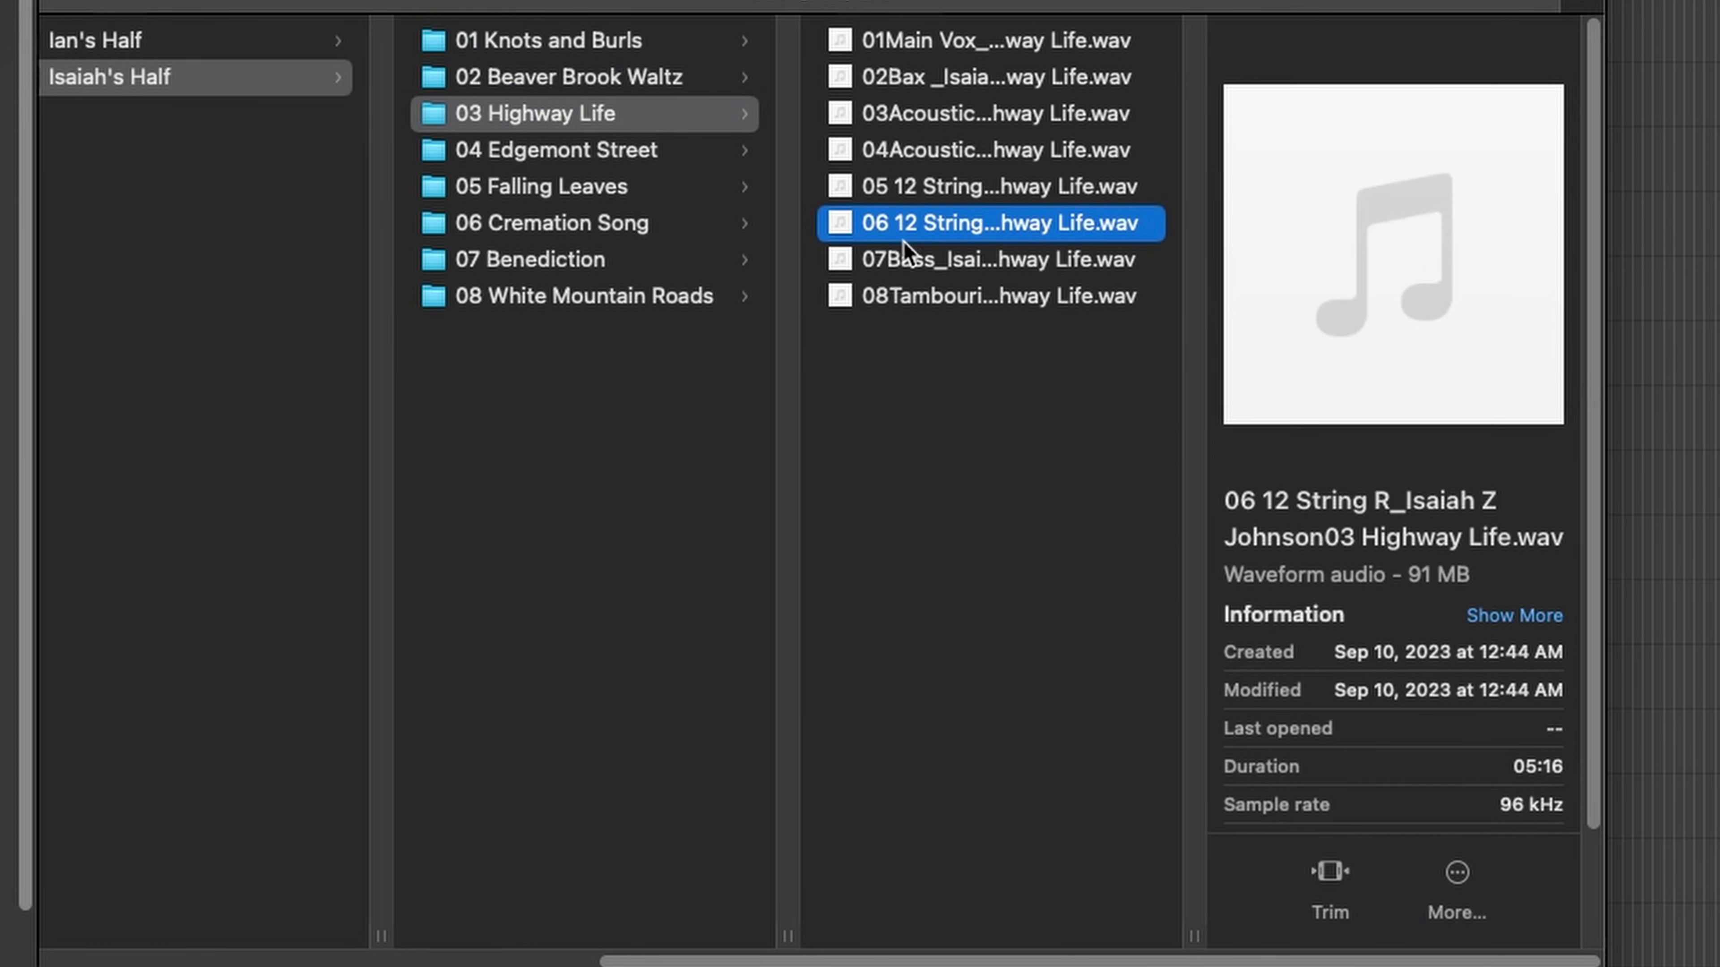
pyautogui.click(582, 154)
pyautogui.click(998, 210)
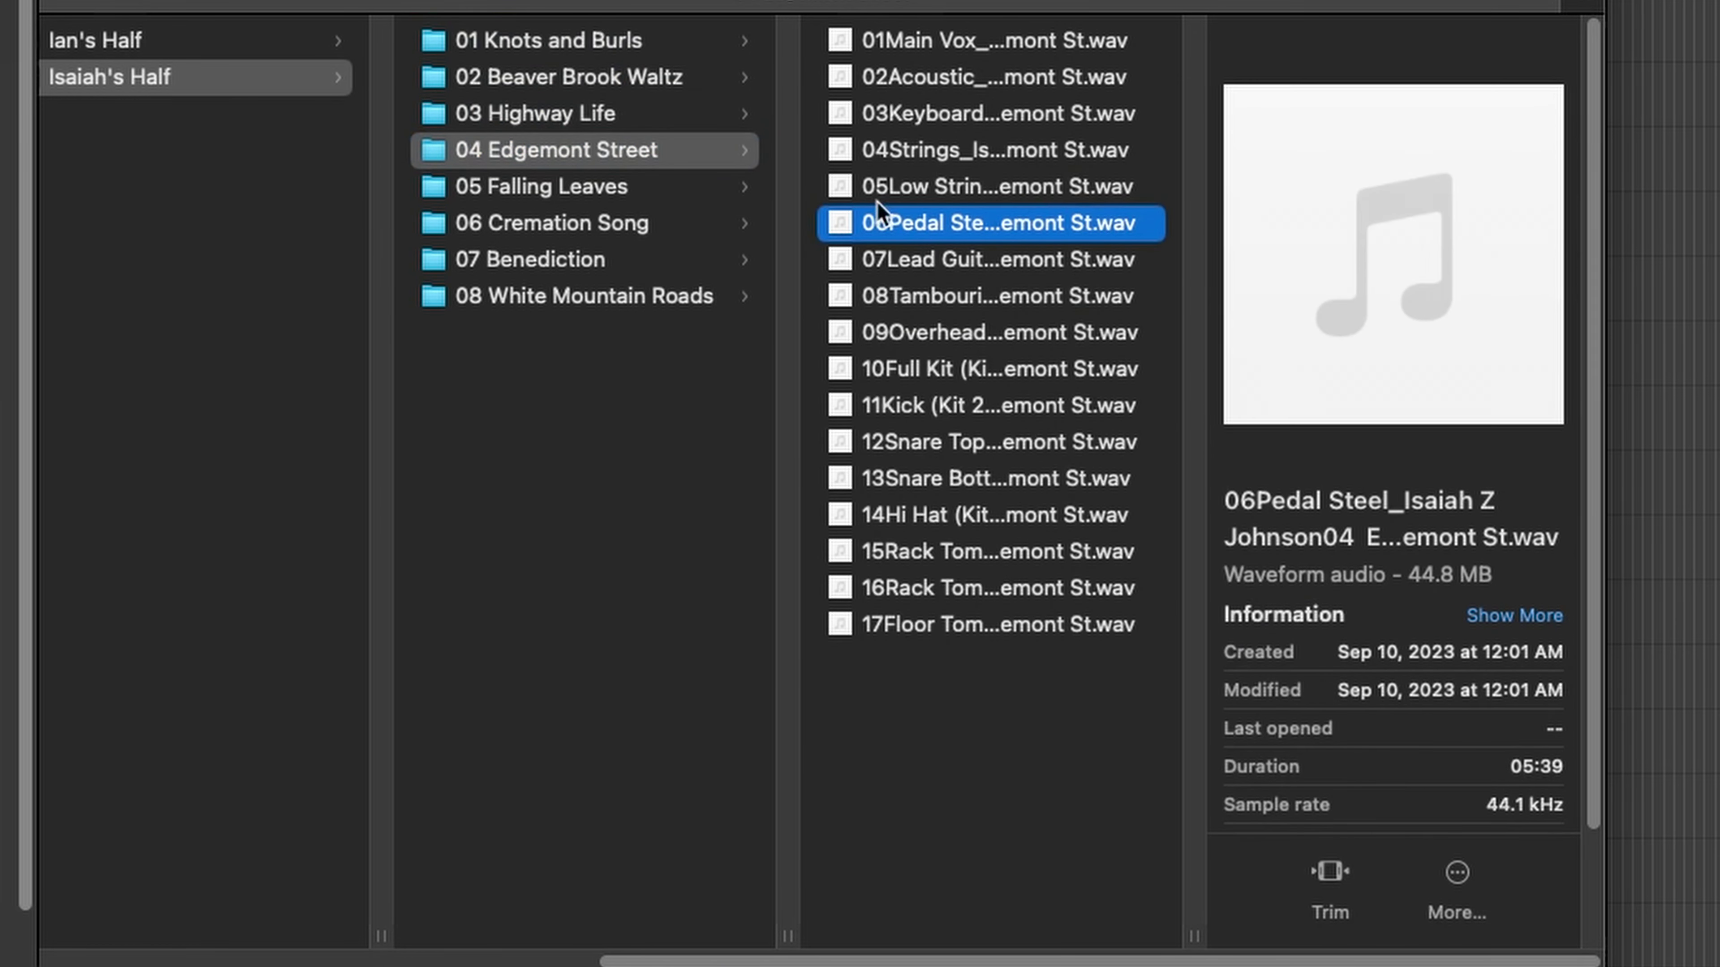
# Check stem sample rates in Falling Leaves, Cremation Song, Benediction and White Mountain Roads (96 kHz)
pyautogui.click(556, 190)
pyautogui.click(952, 261)
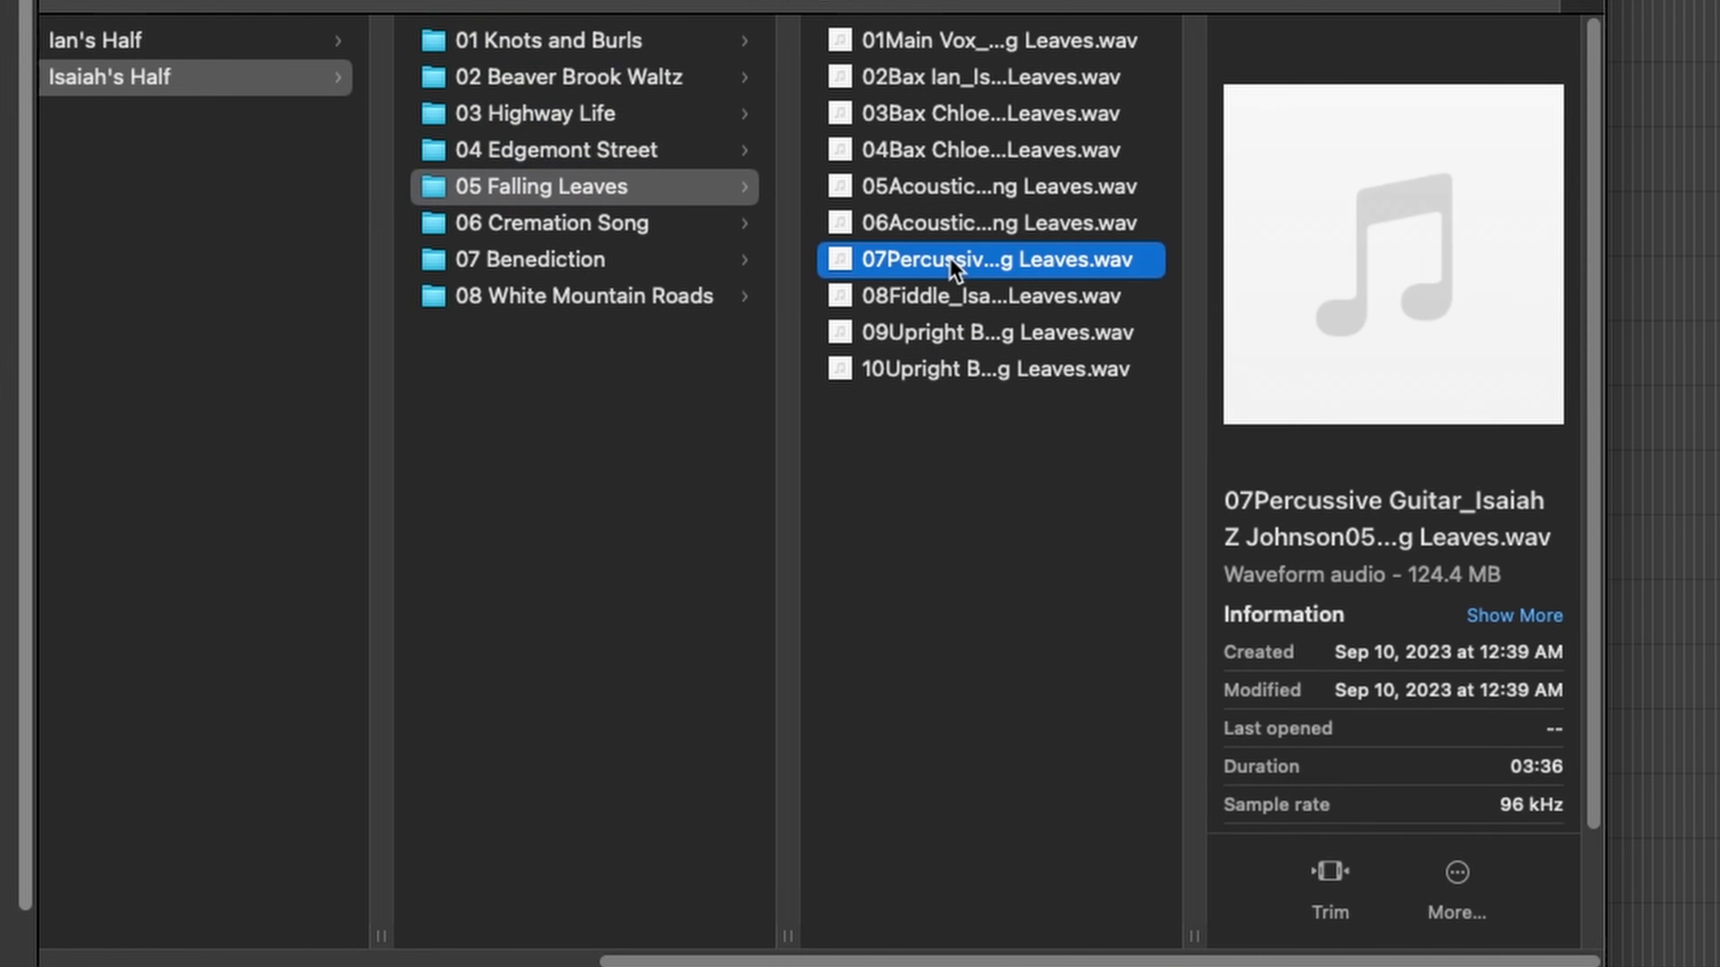
pyautogui.click(643, 228)
pyautogui.click(961, 271)
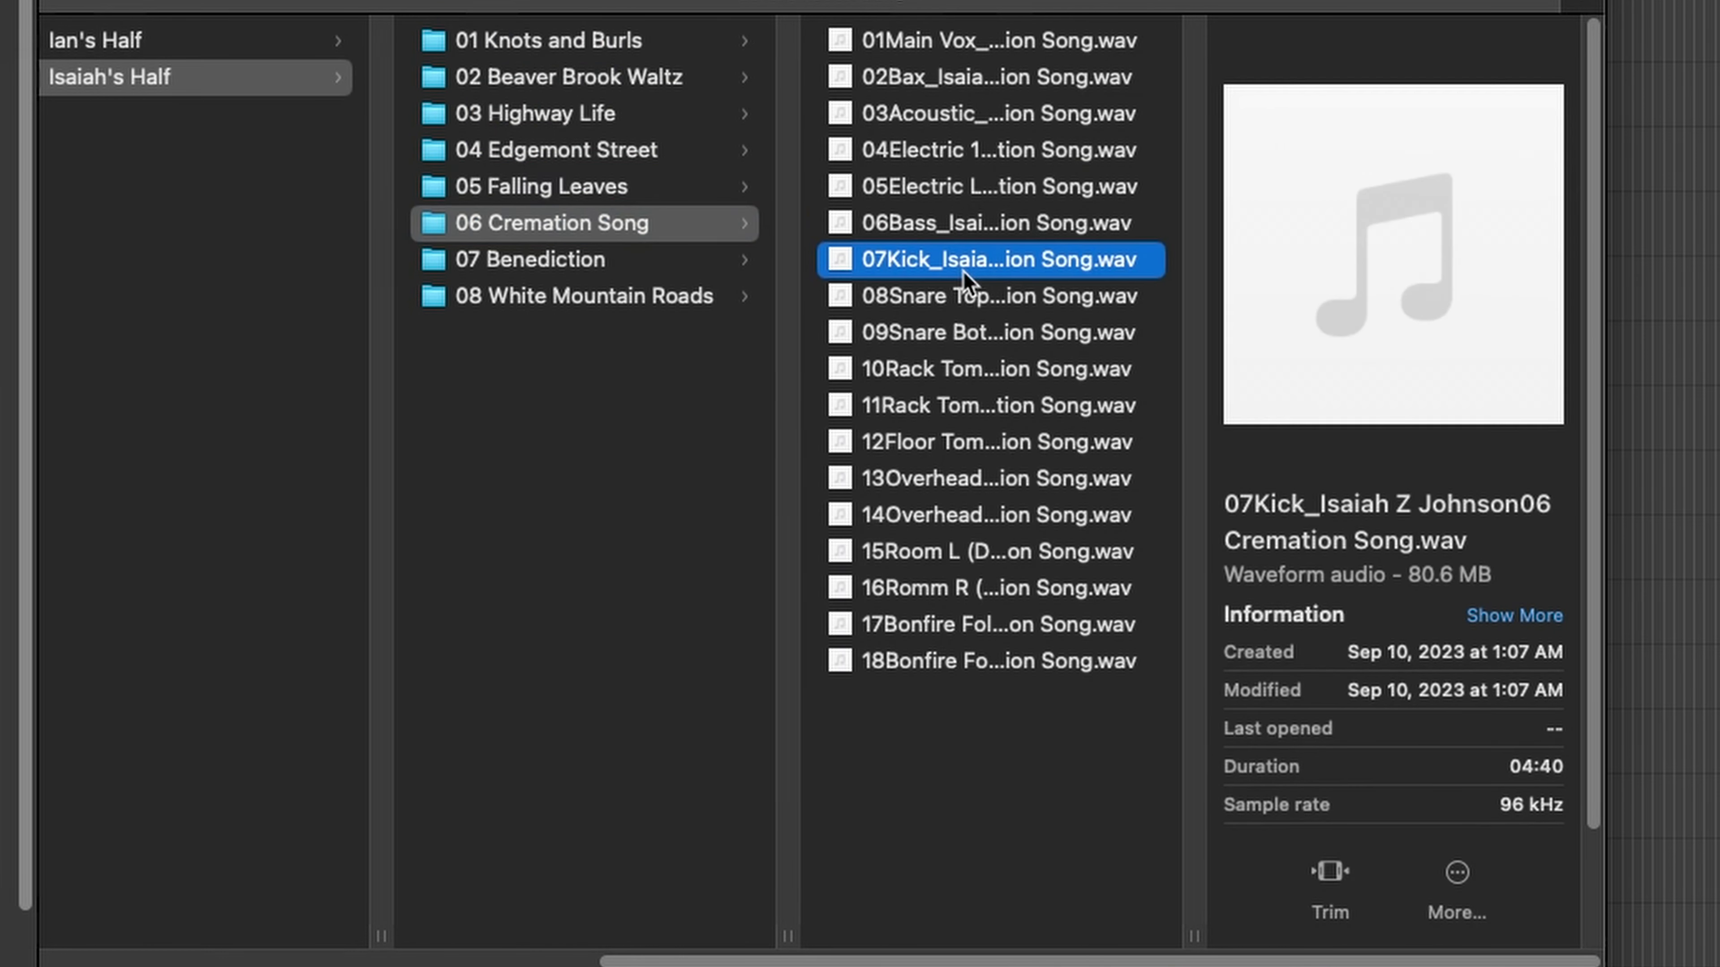
pyautogui.click(560, 263)
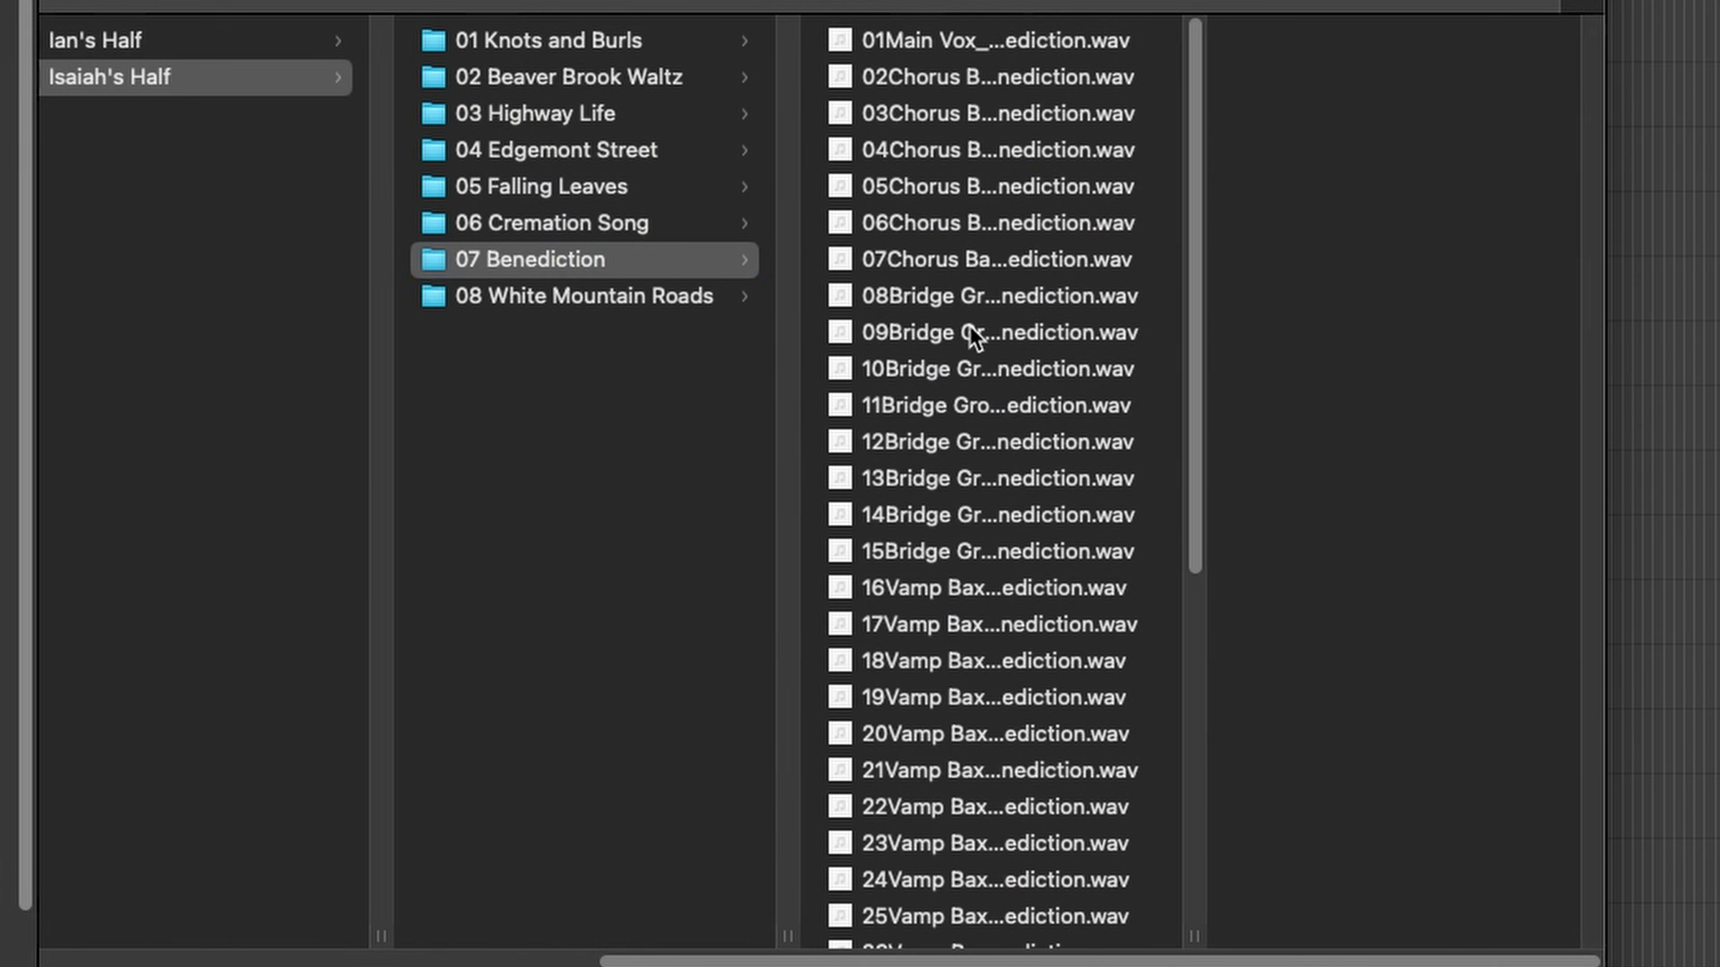
pyautogui.click(974, 337)
pyautogui.click(660, 305)
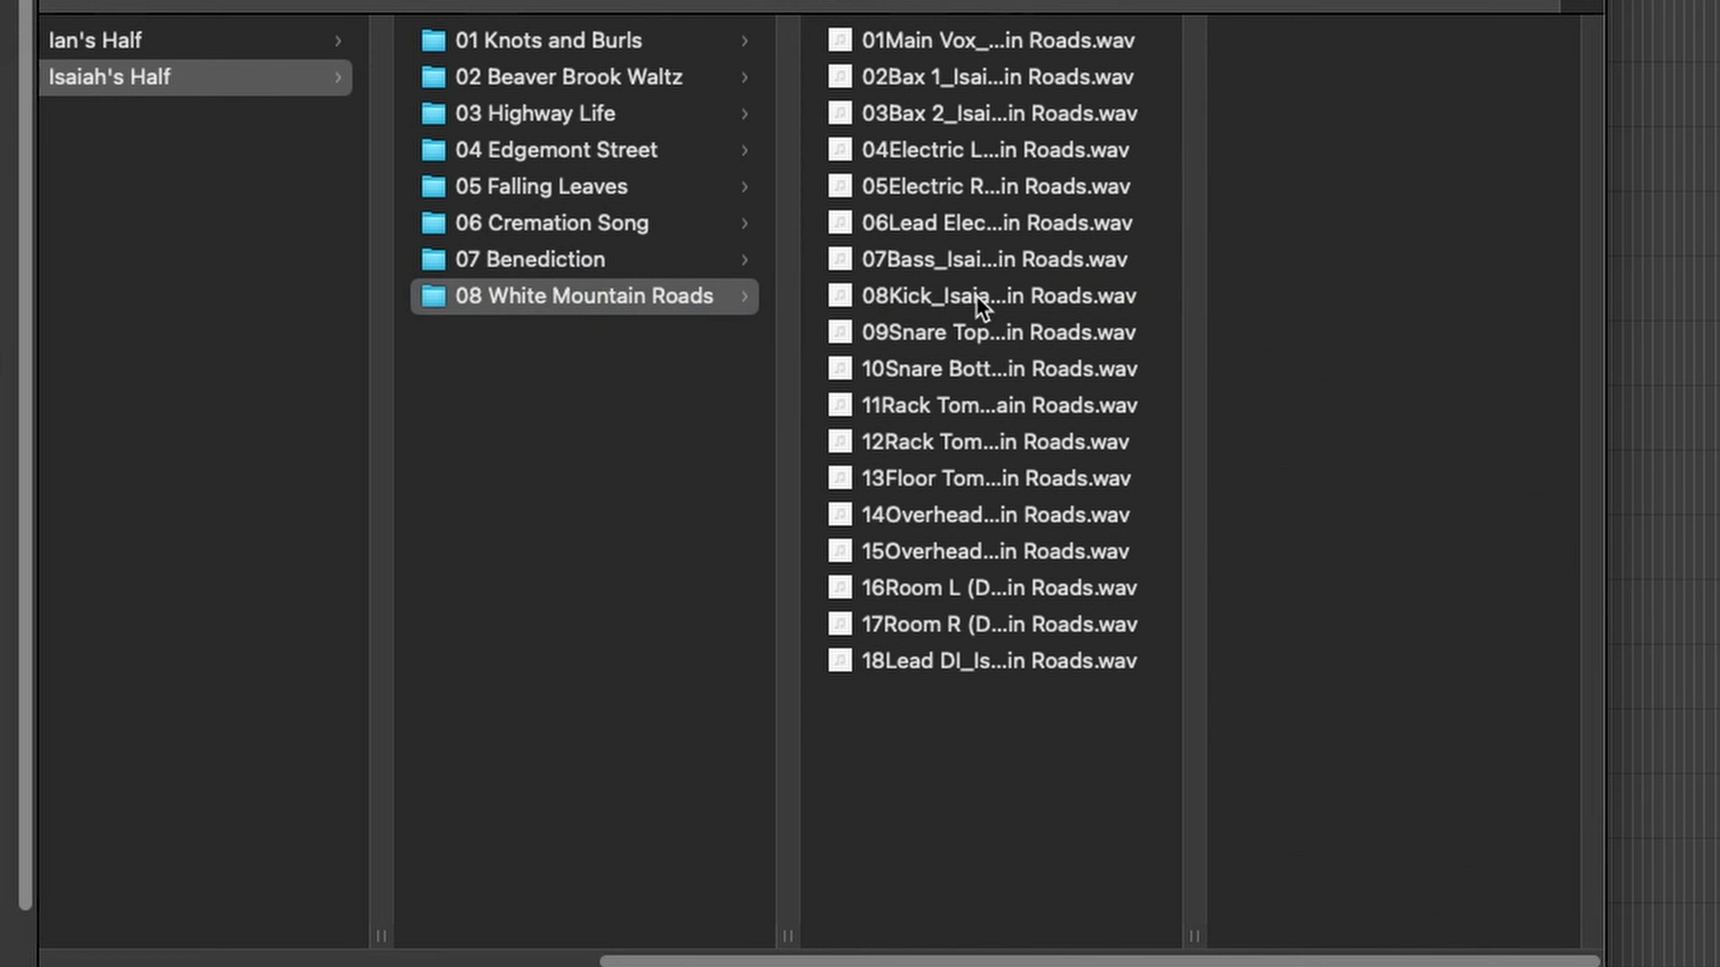
pyautogui.click(977, 296)
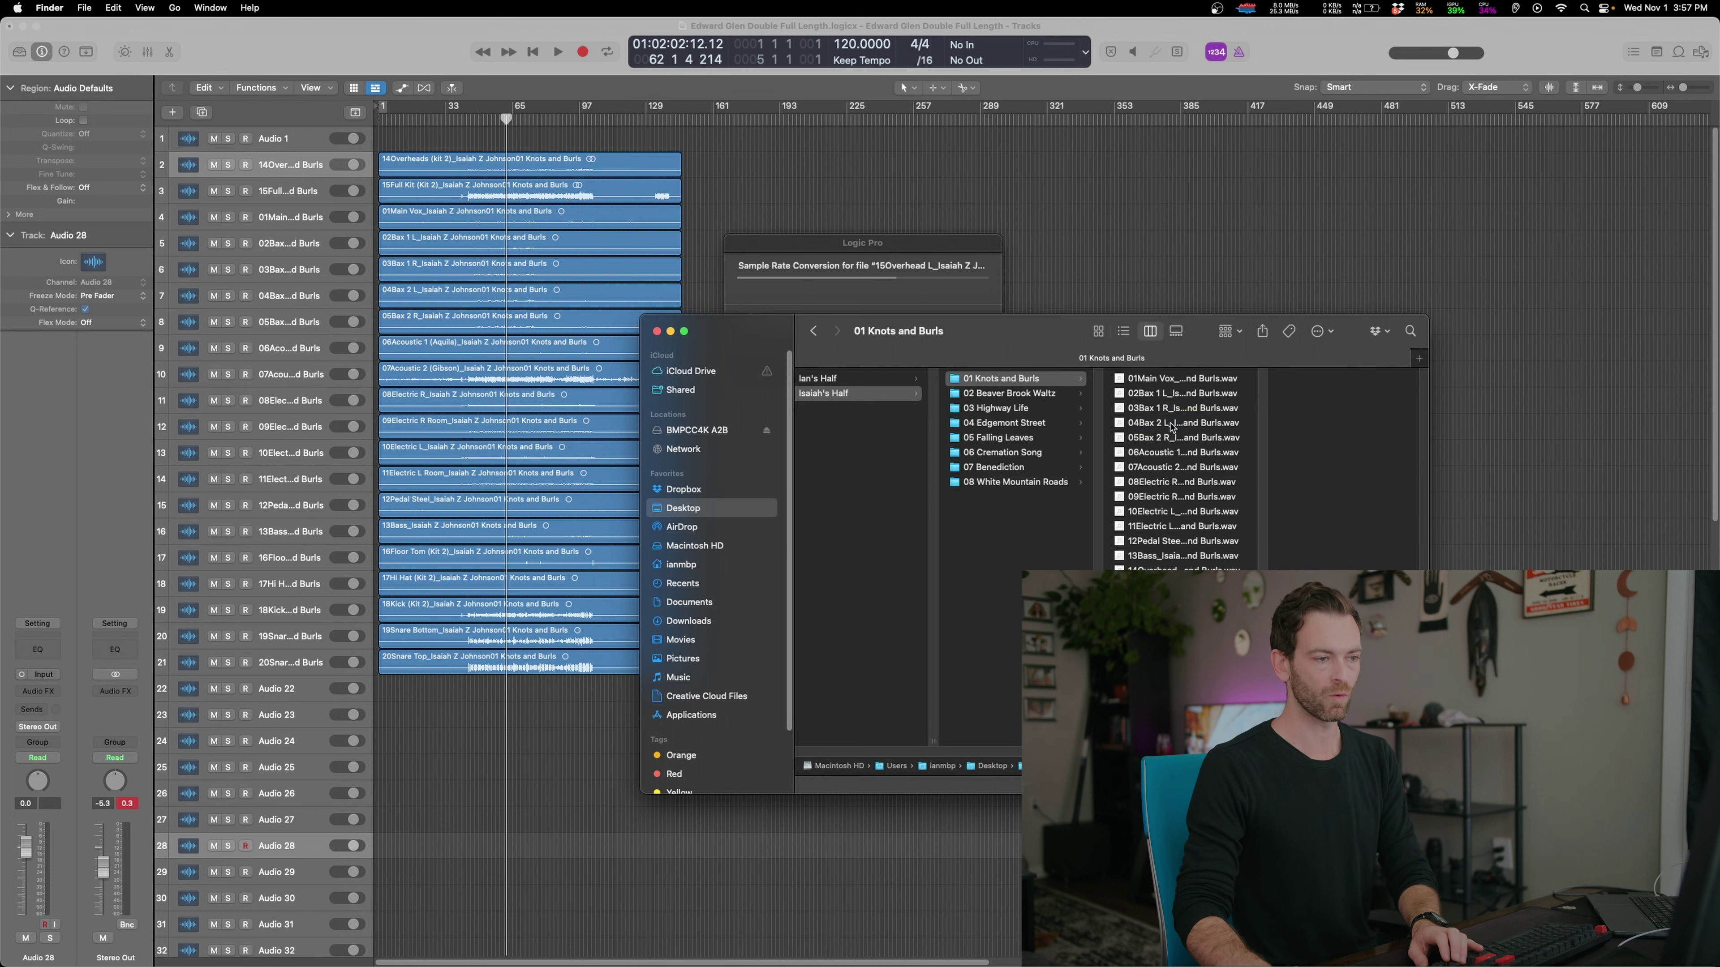
# Inspect stems in the 02 Beaver Brook Waltz and 04 Edgemont Street folders
pyautogui.click(1023, 406)
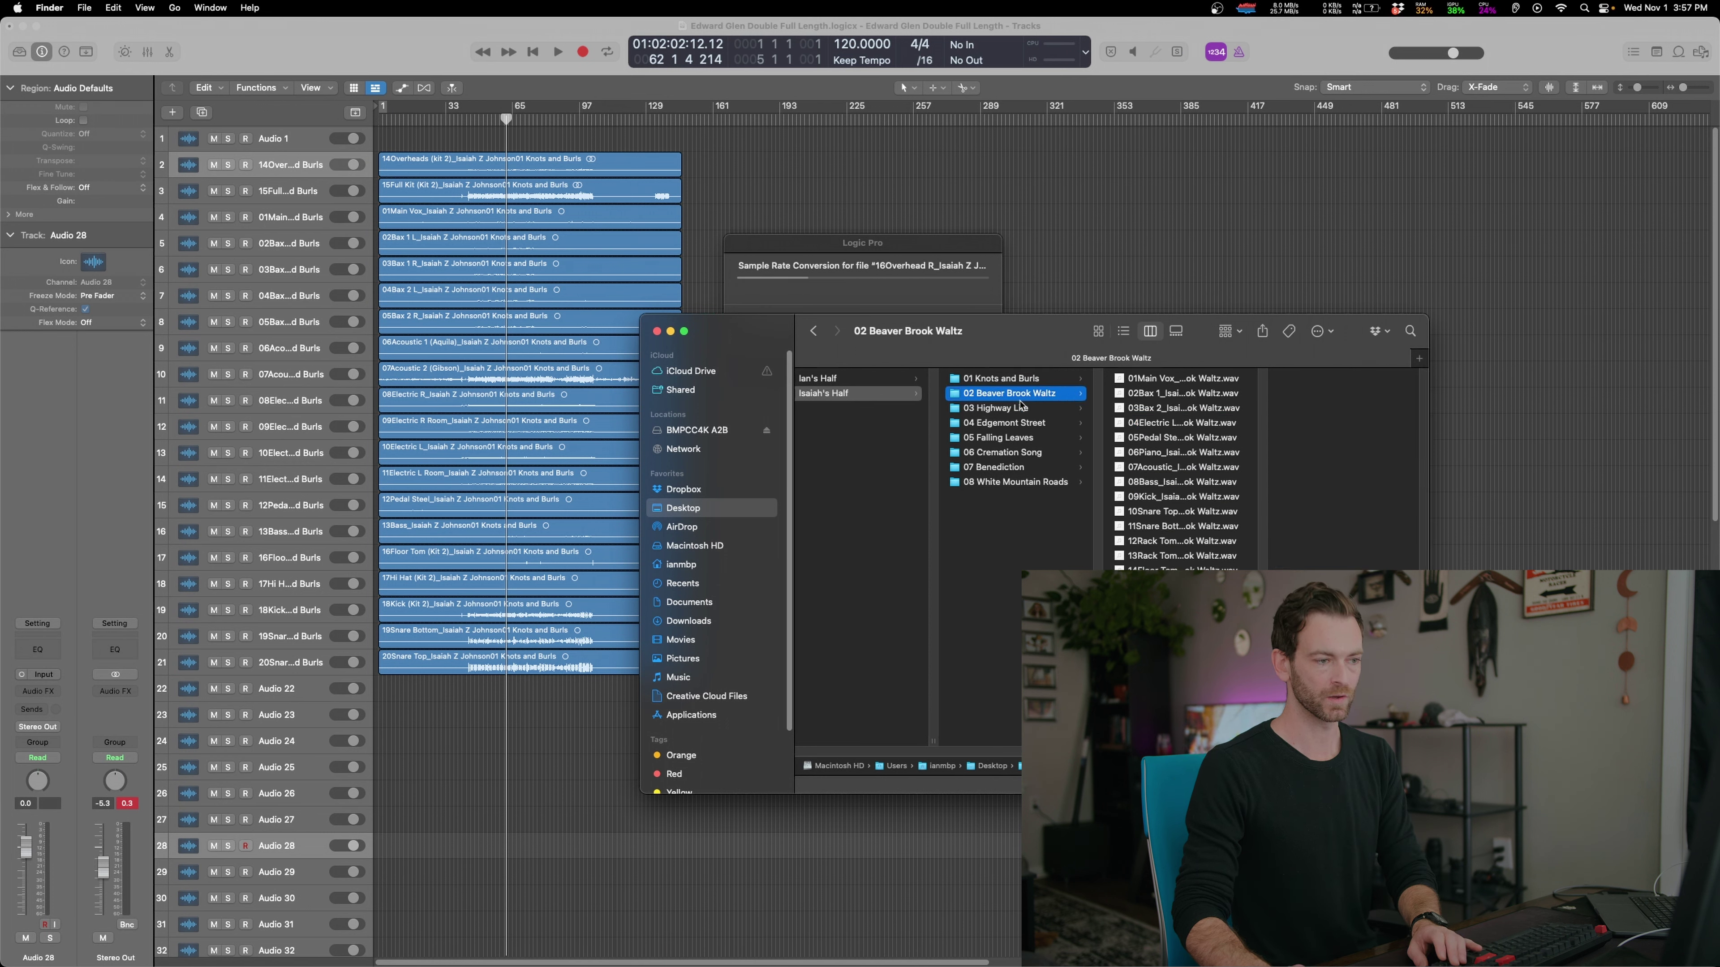
pyautogui.click(1152, 408)
pyautogui.click(1044, 396)
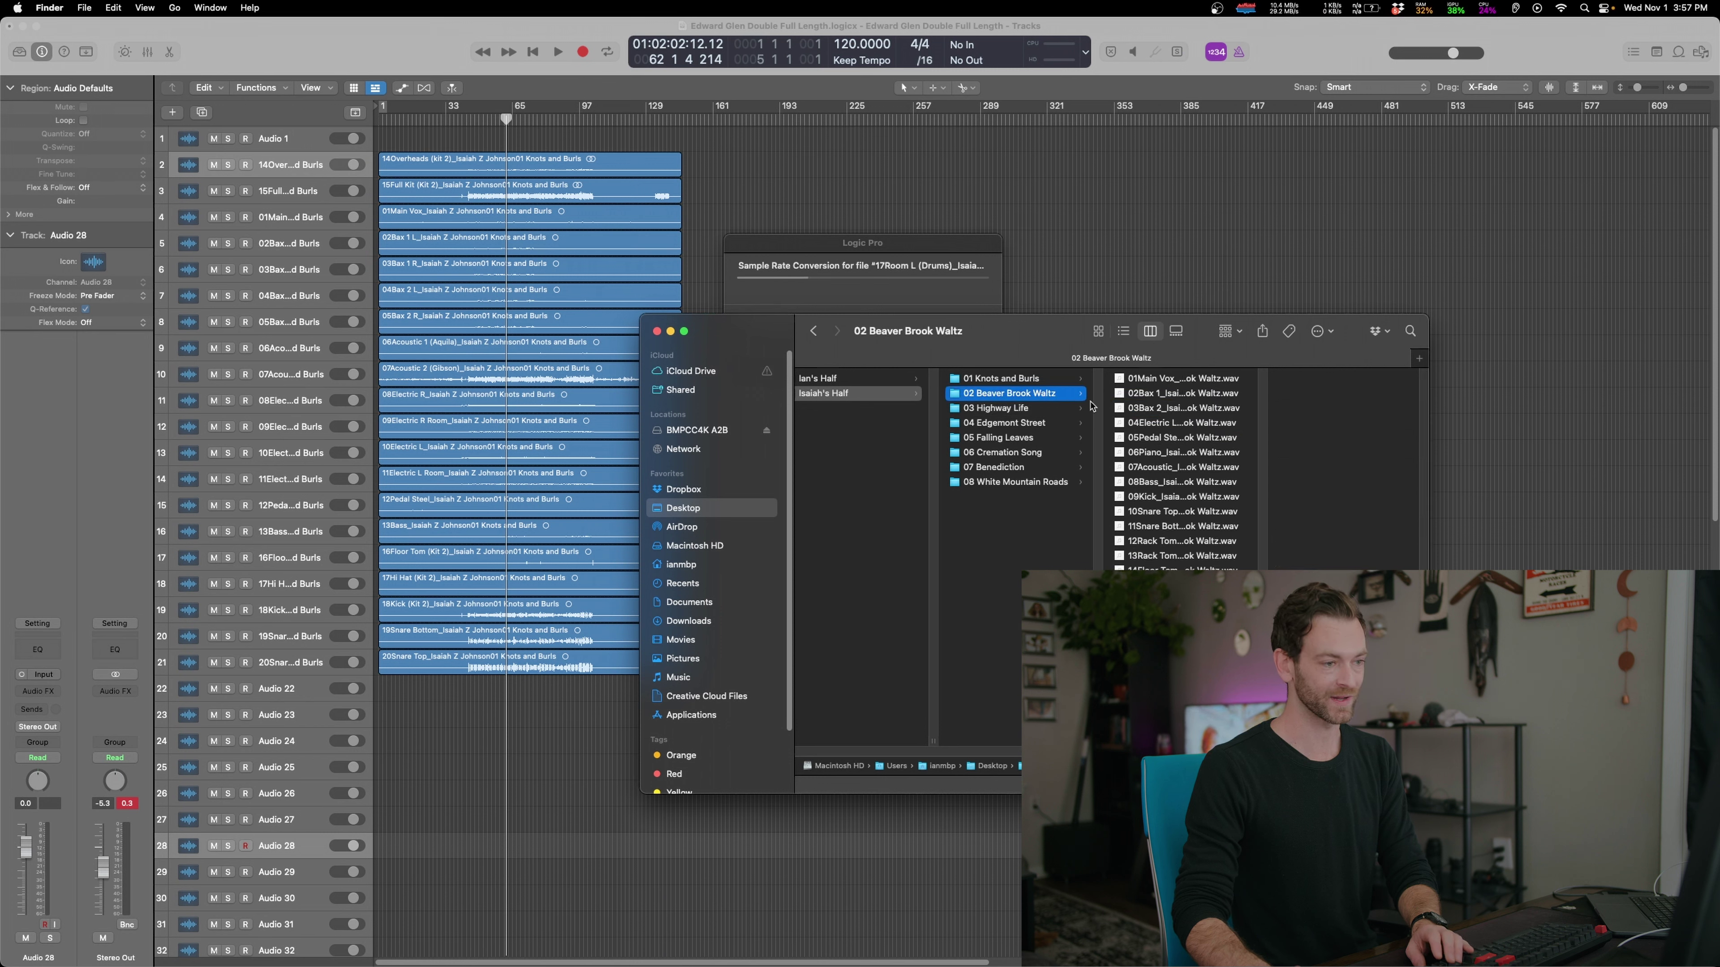
pyautogui.click(1178, 408)
pyautogui.click(1015, 422)
pyautogui.click(1190, 407)
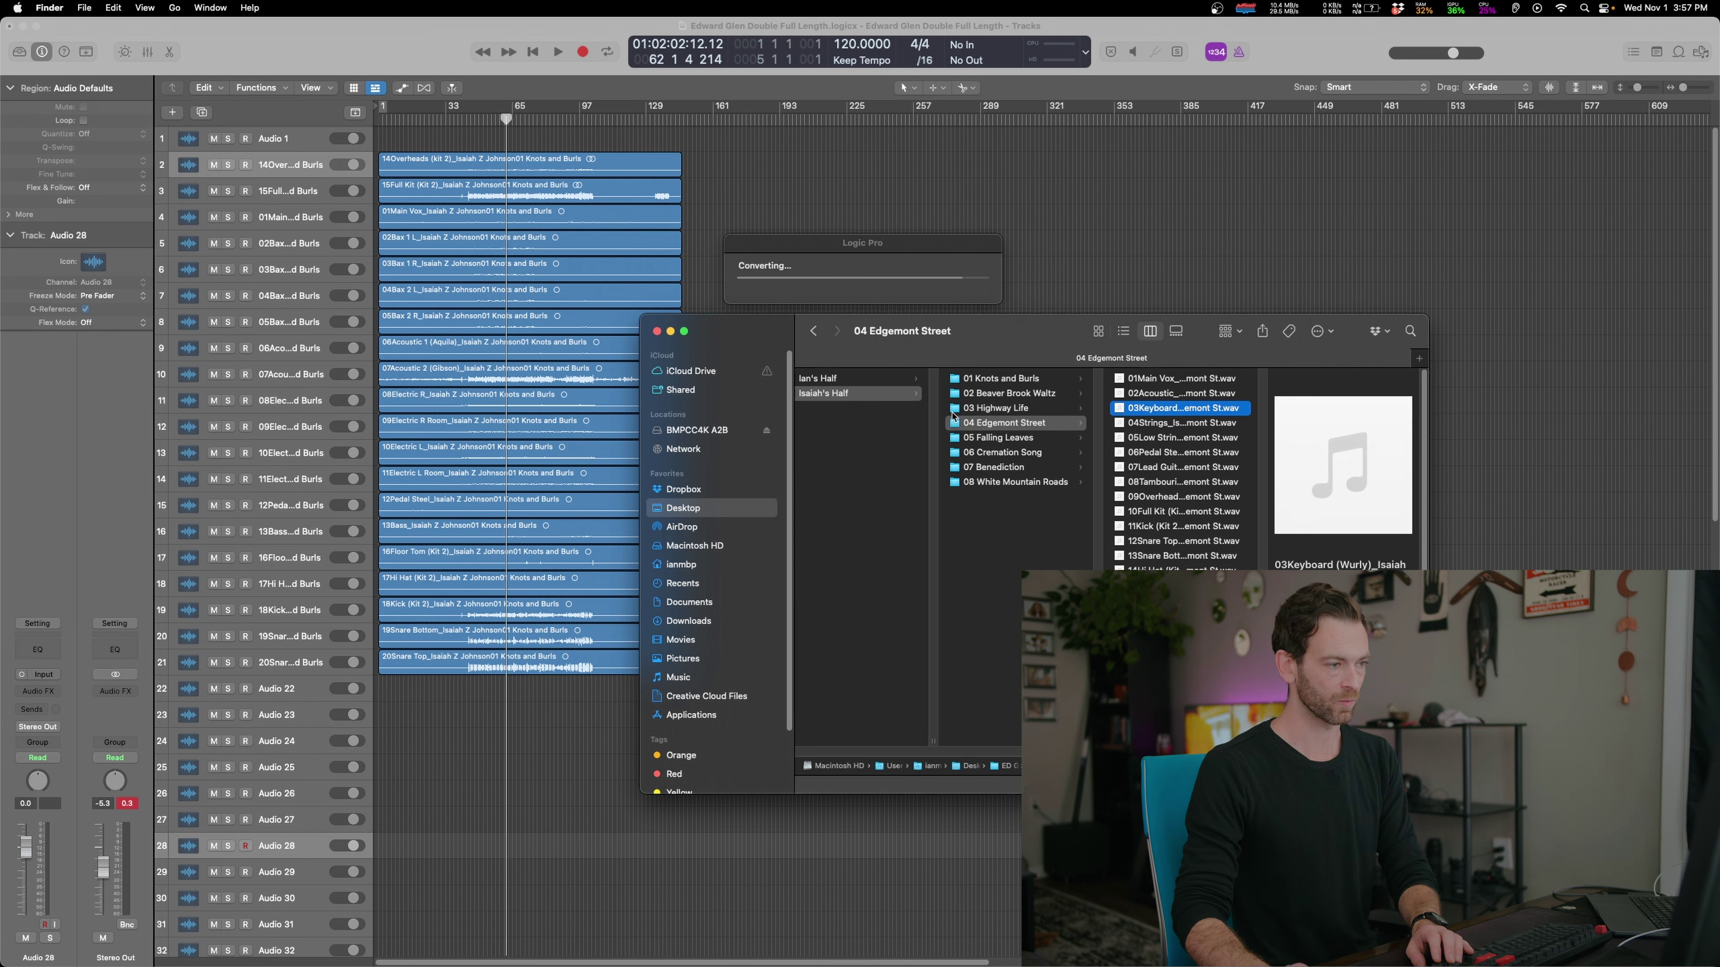
# In the other half, inspect Flowed Meadow, Double Yellow Line and Go No Farther stems, accepting the stereo-region prompt
pyautogui.click(832, 378)
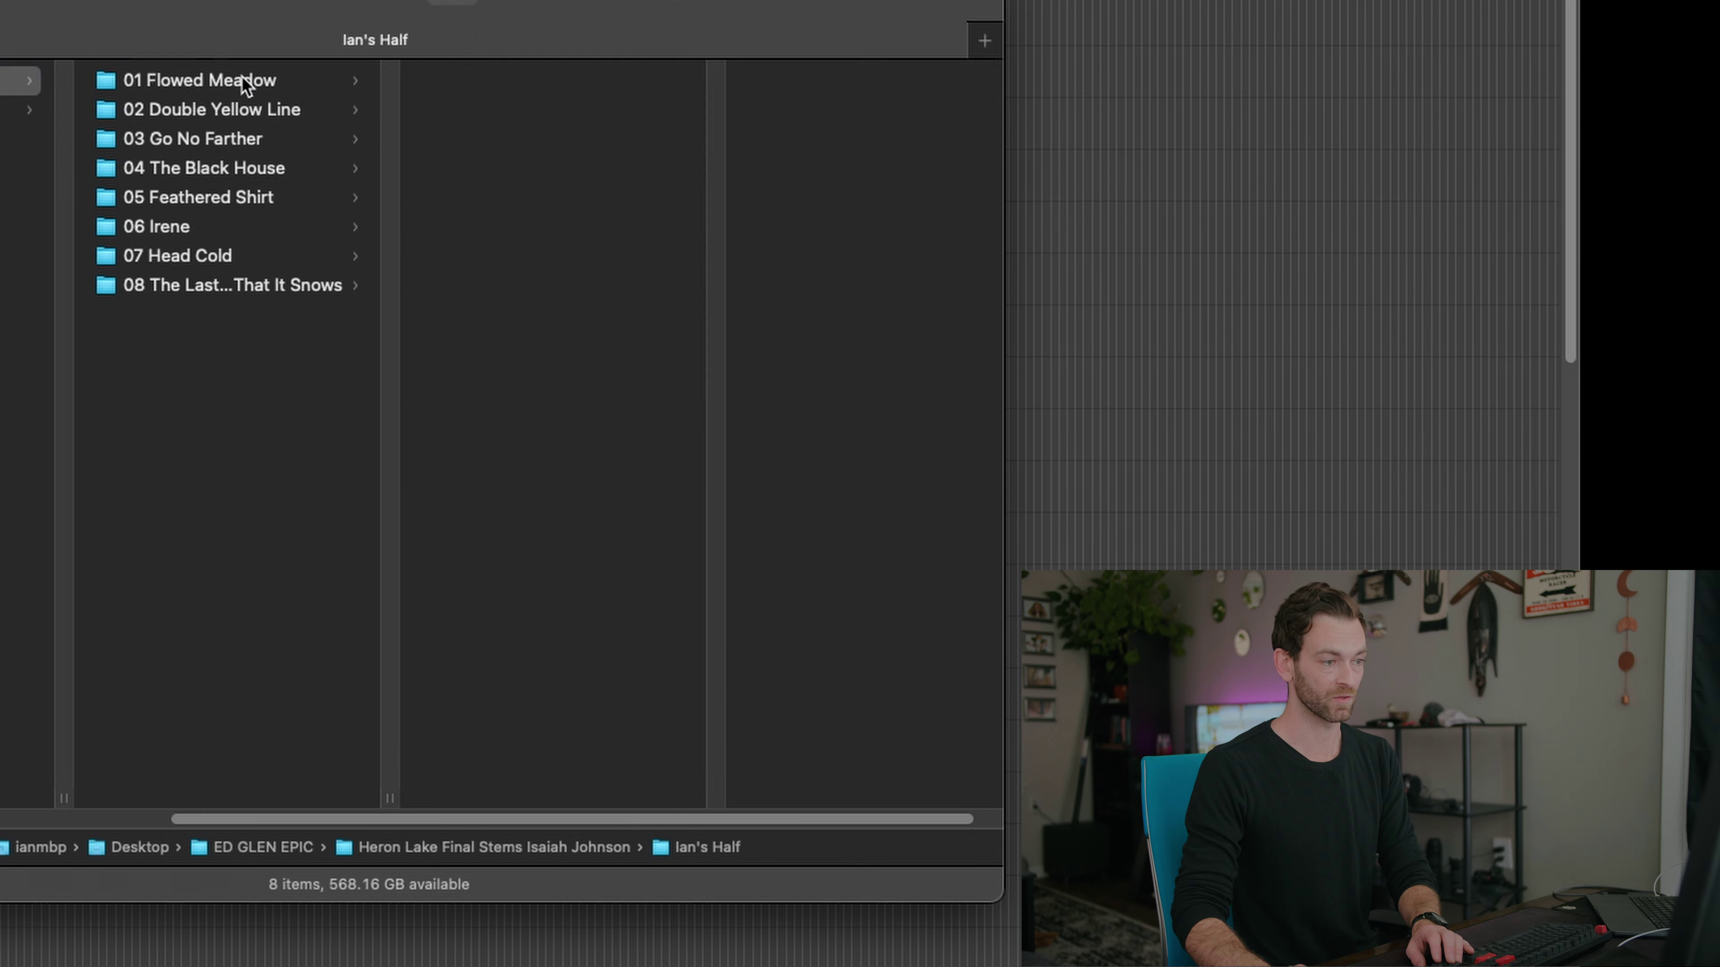
pyautogui.click(1022, 380)
pyautogui.click(539, 111)
pyautogui.click(117, 107)
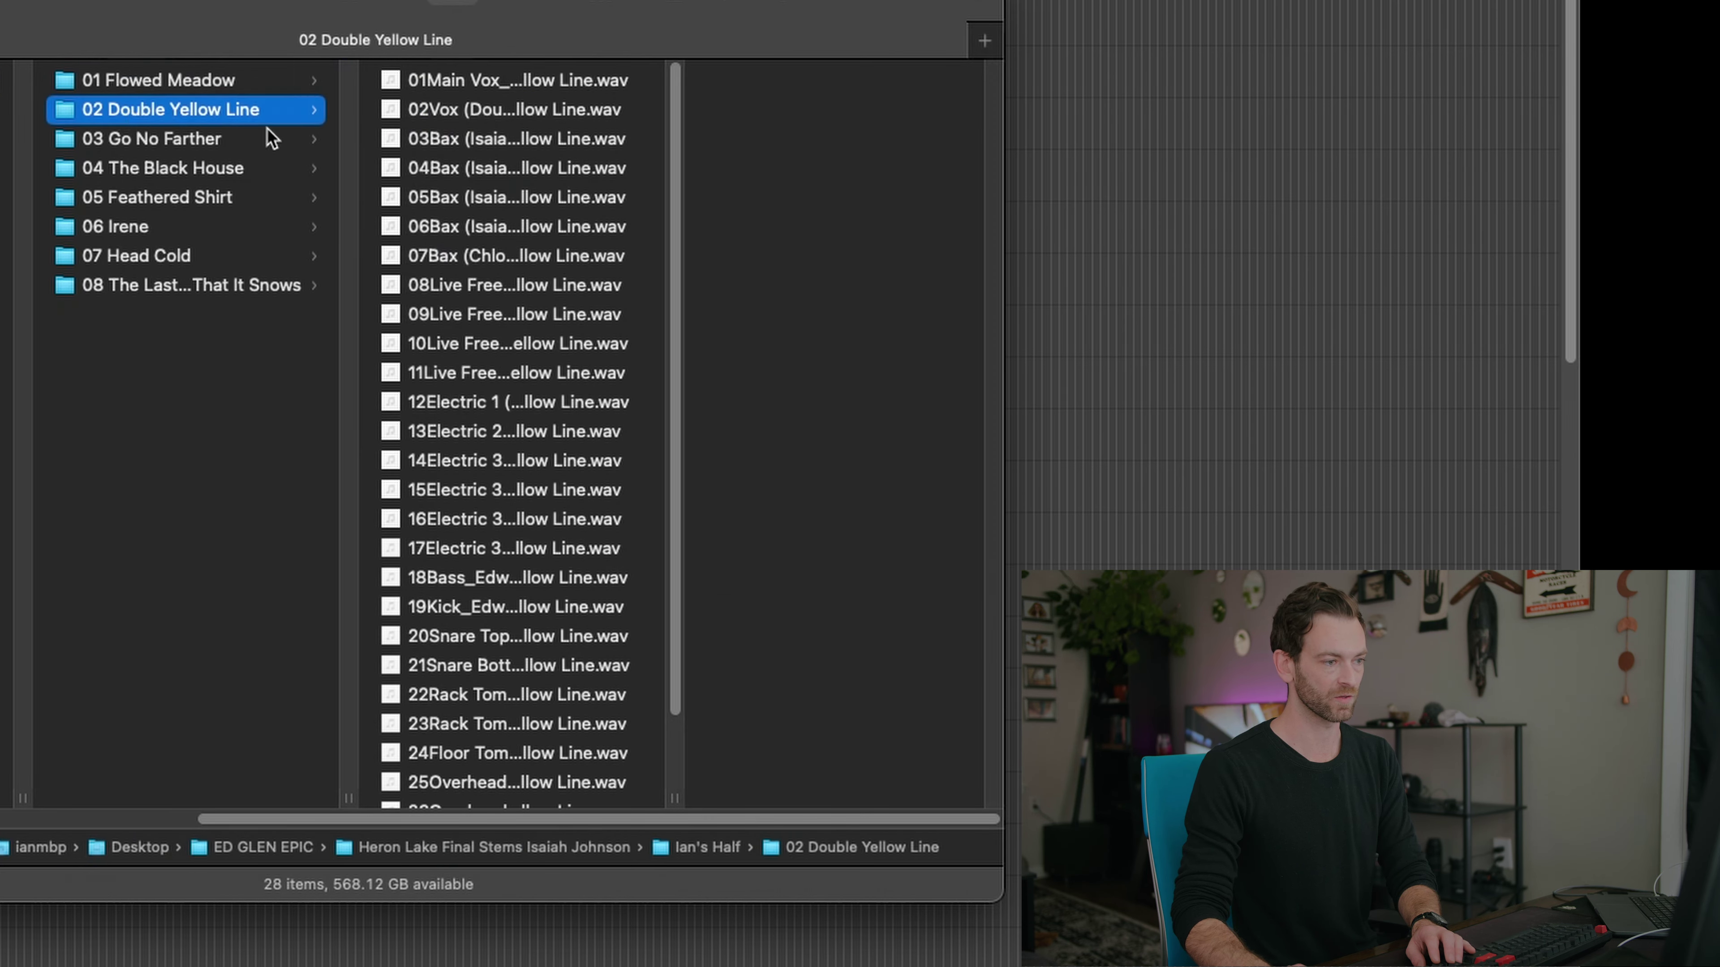
pyautogui.click(481, 163)
pyautogui.click(191, 140)
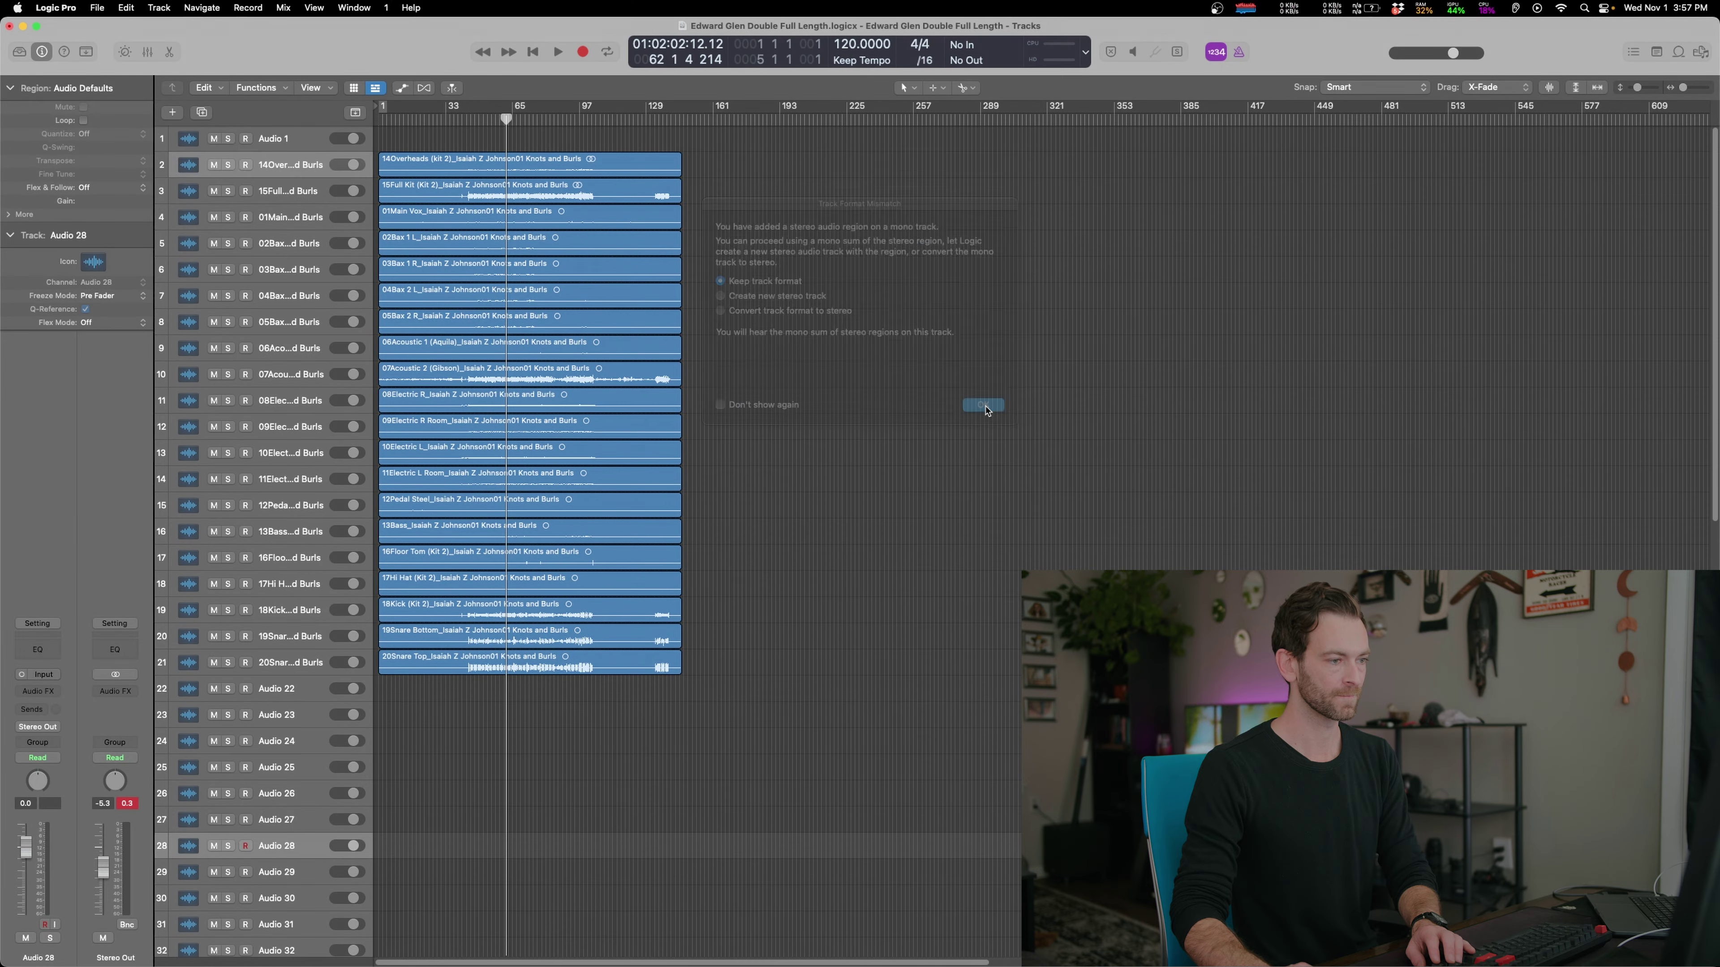
pyautogui.click(122, 132)
# Check electric guitar stem sample rates in The Black House, Feathered Shirt and Irene
pyautogui.click(737, 949)
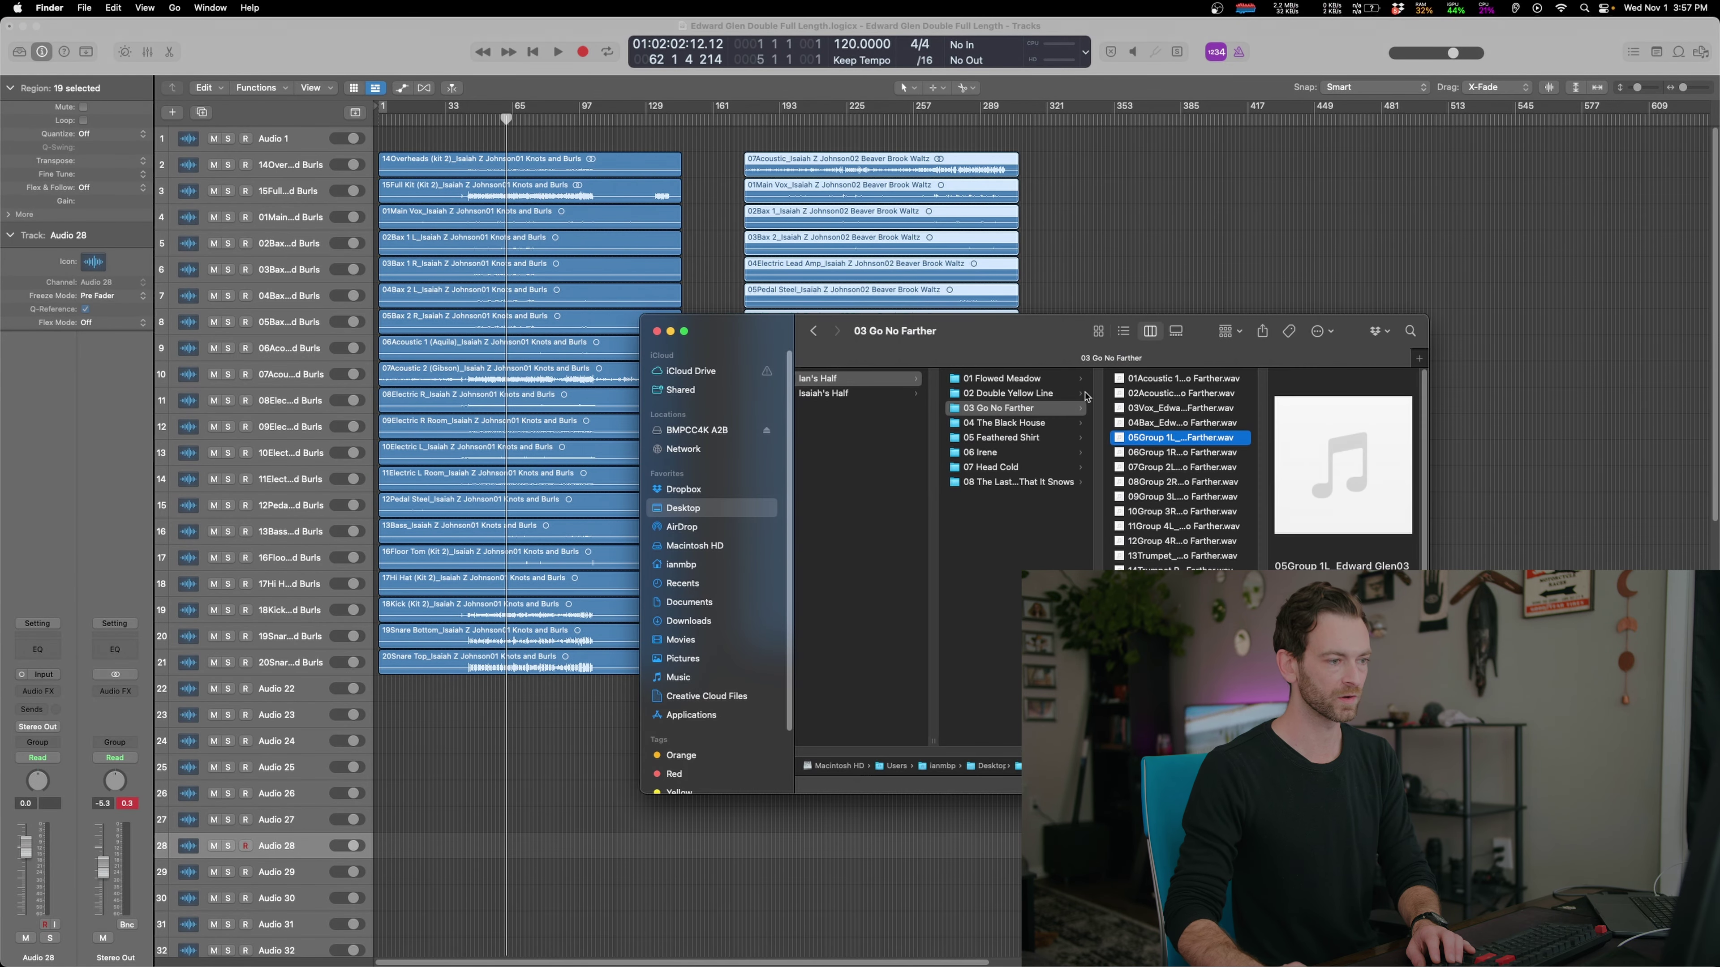
pyautogui.click(1004, 423)
pyautogui.click(1155, 483)
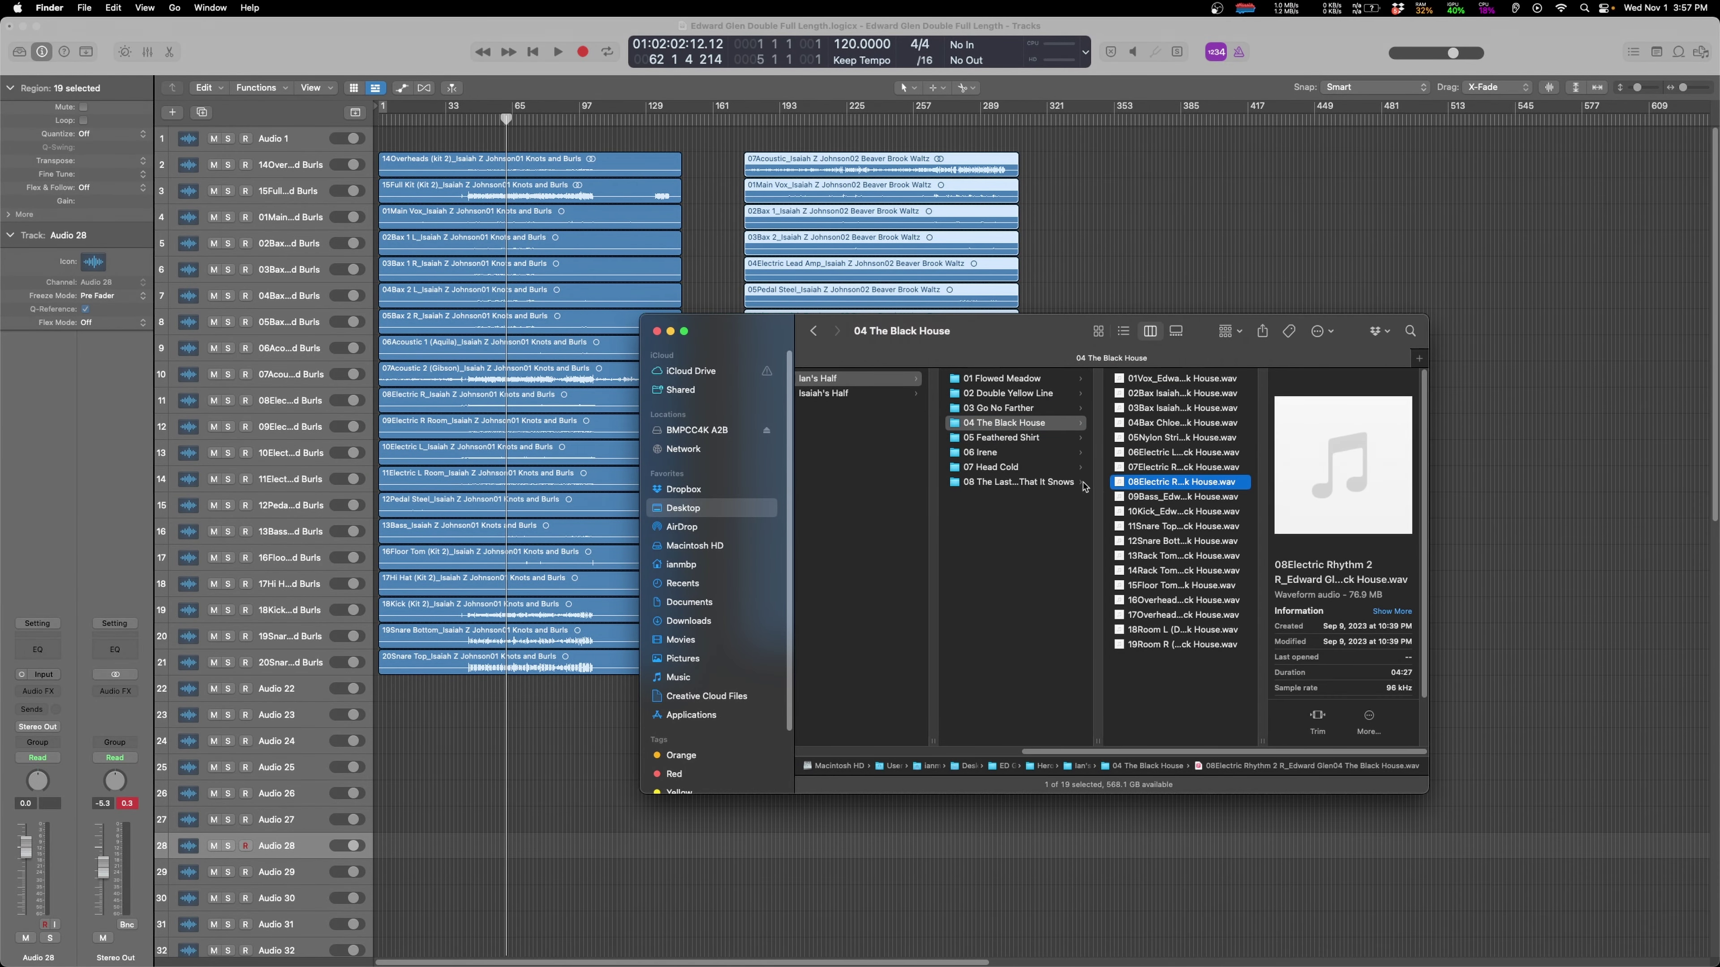
pyautogui.click(1001, 438)
pyautogui.click(1177, 482)
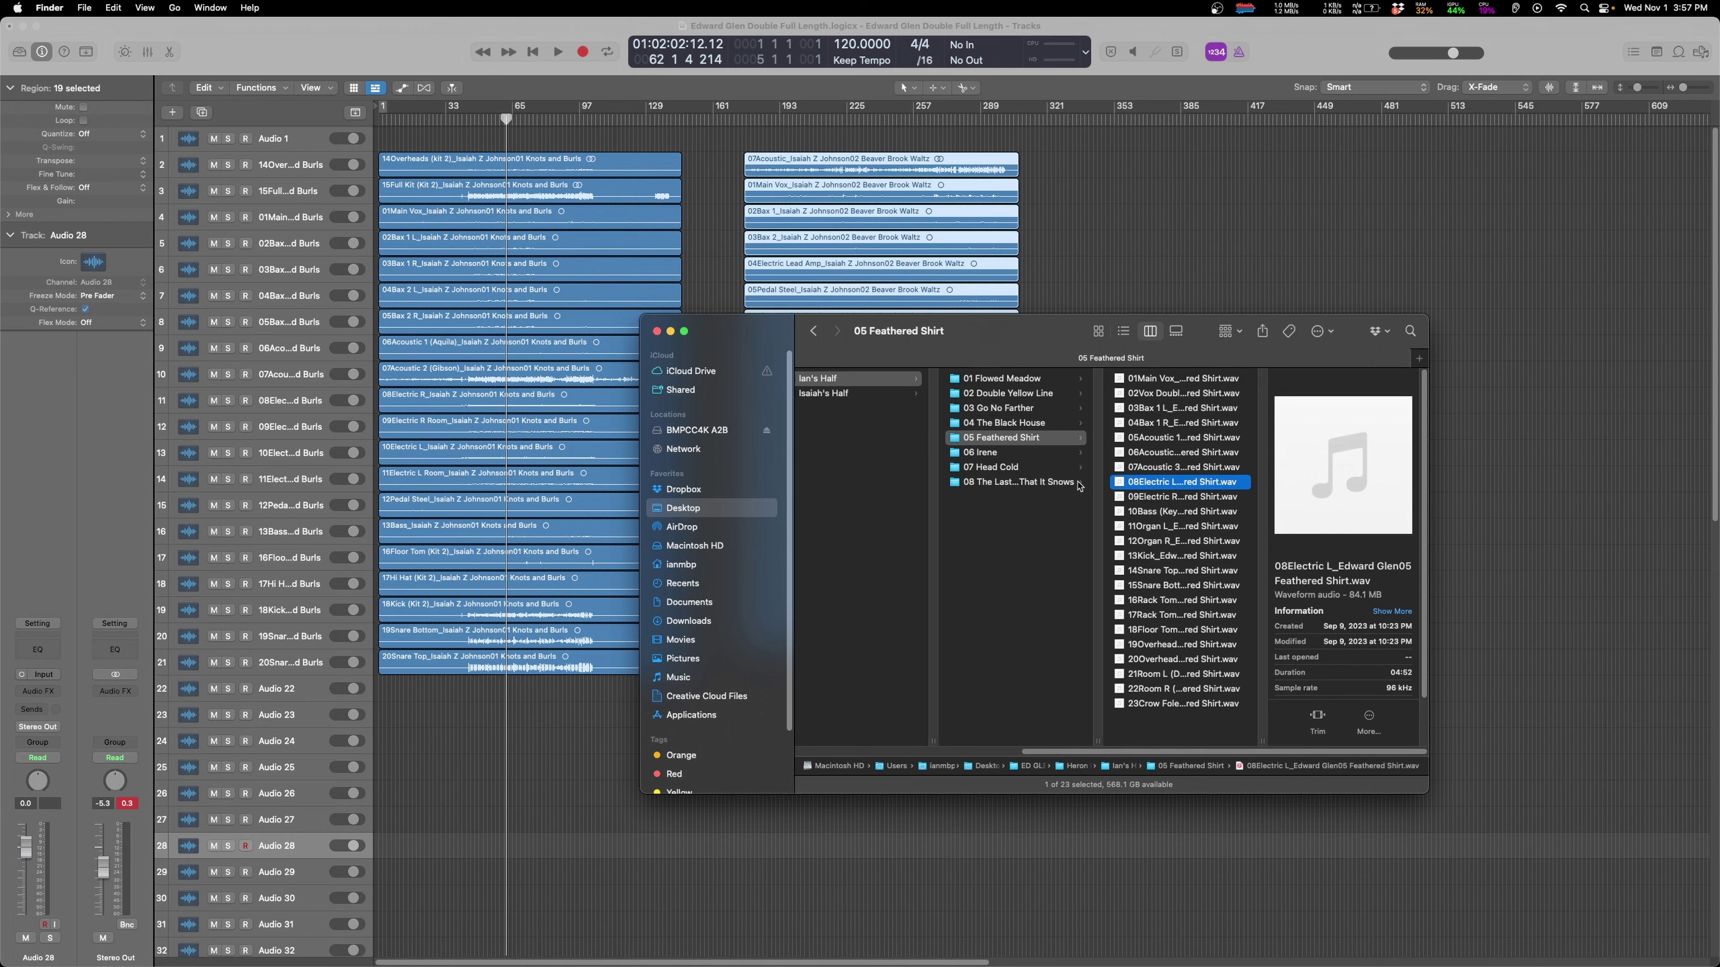
pyautogui.click(1004, 456)
pyautogui.click(1172, 480)
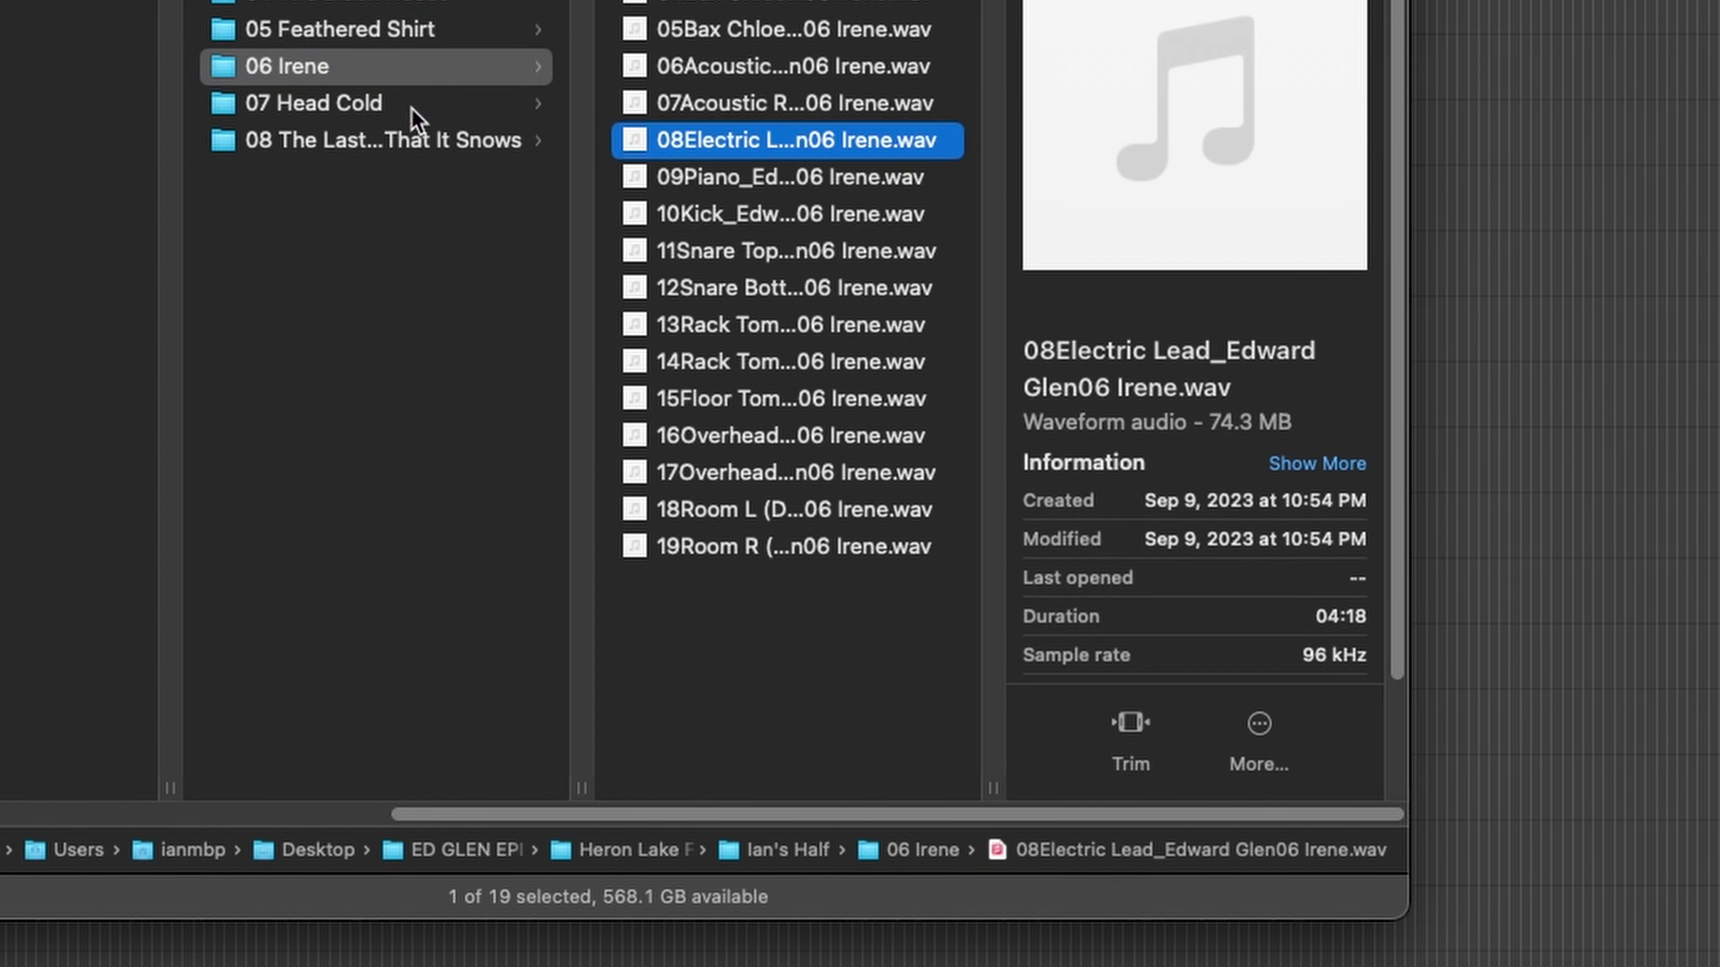
# Check Head Cold and eighth-song stems, ending on Head Cold's Electric 1 stem at 96 kHz
pyautogui.click(1030, 469)
pyautogui.click(1188, 478)
pyautogui.click(516, 142)
pyautogui.click(730, 74)
pyautogui.click(316, 109)
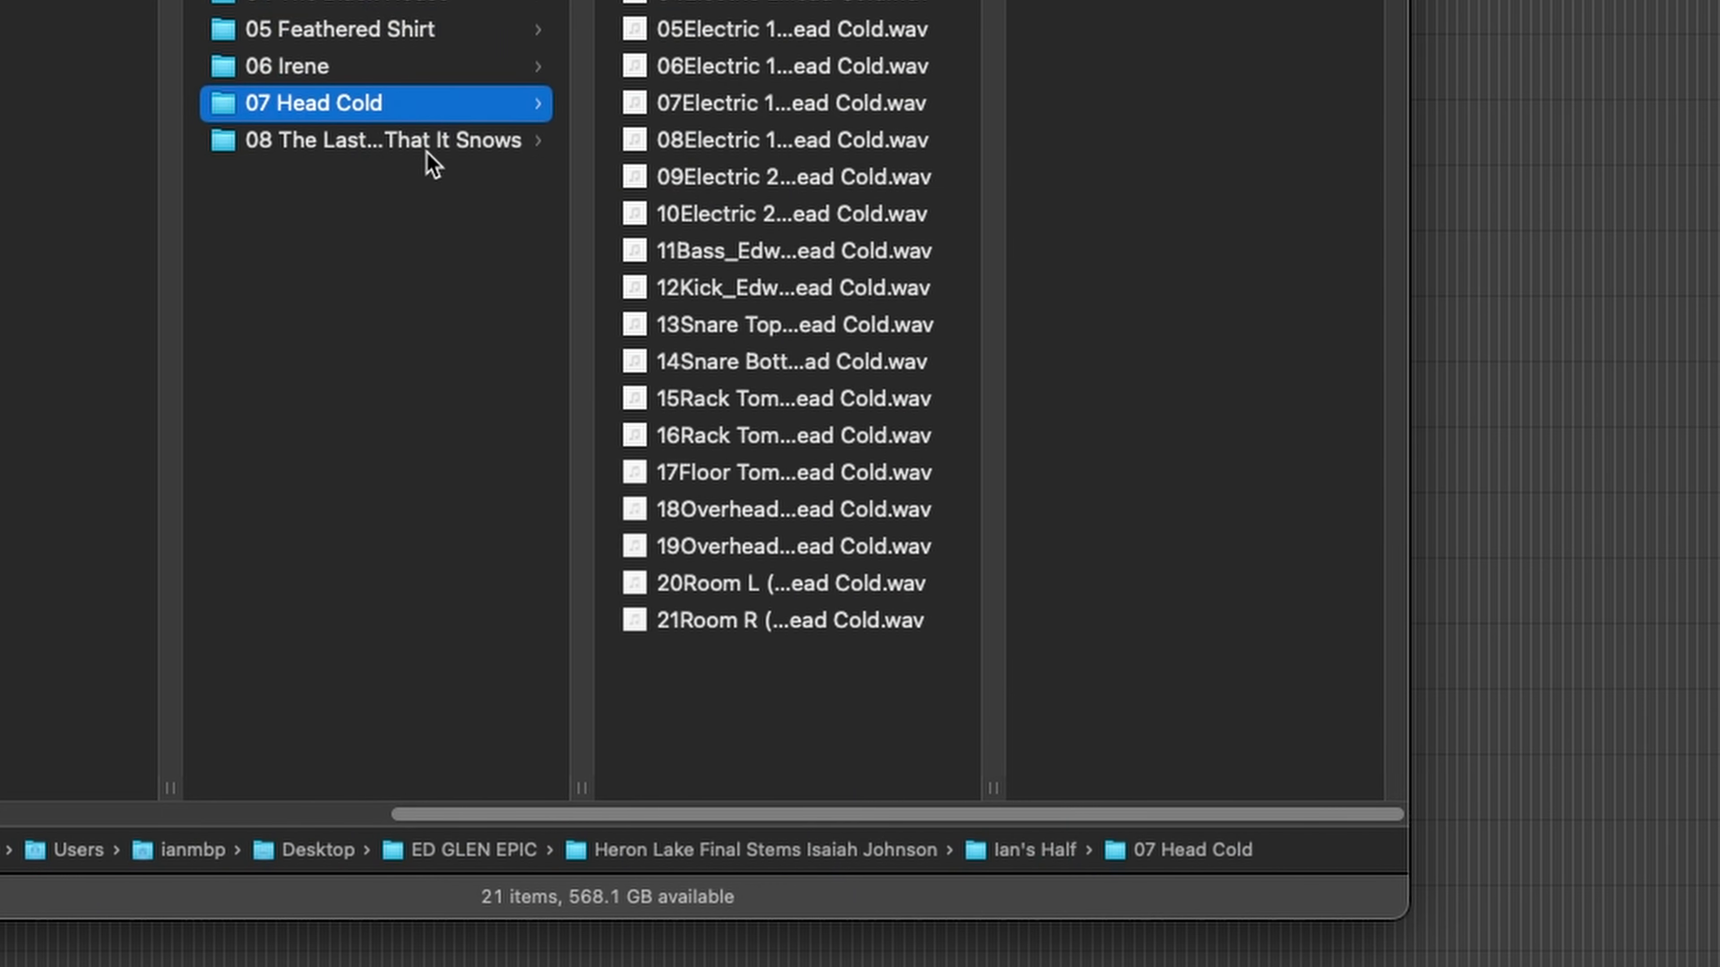
pyautogui.click(789, 103)
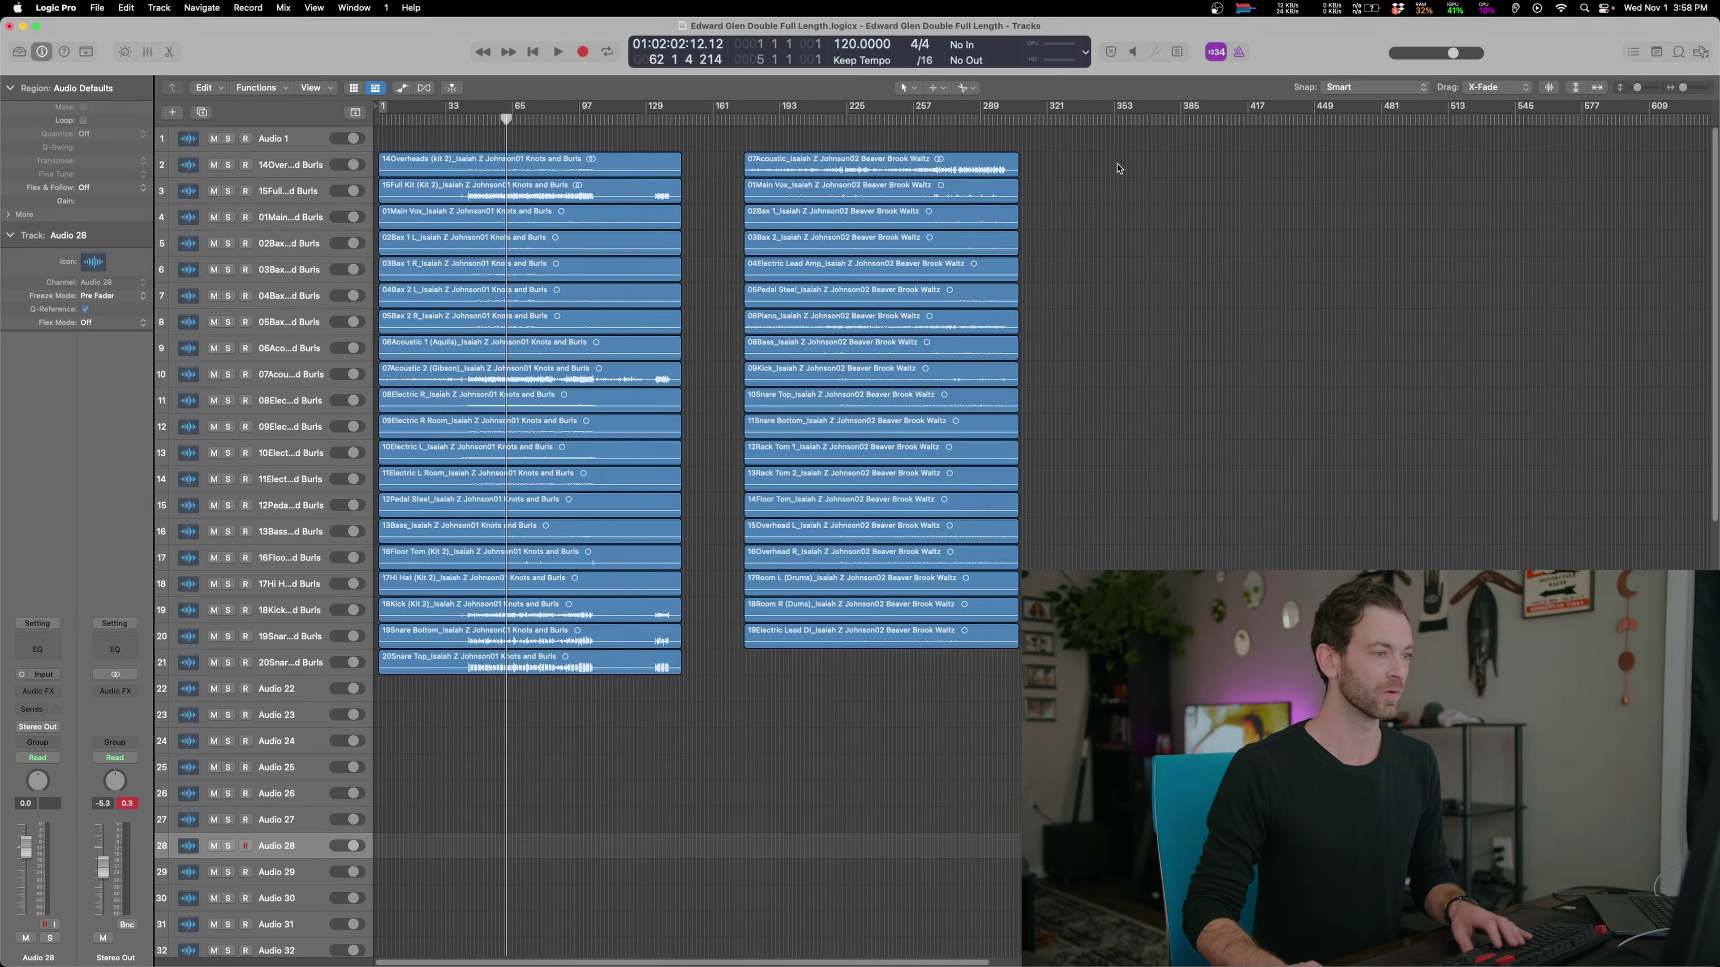
# Delete every region in the arrangement, return to the project start, and quit Logic
pyautogui.moveTo(1124, 150); pyautogui.dragTo(234, 867)
pyautogui.press('Delete')
pyautogui.press('Delete')
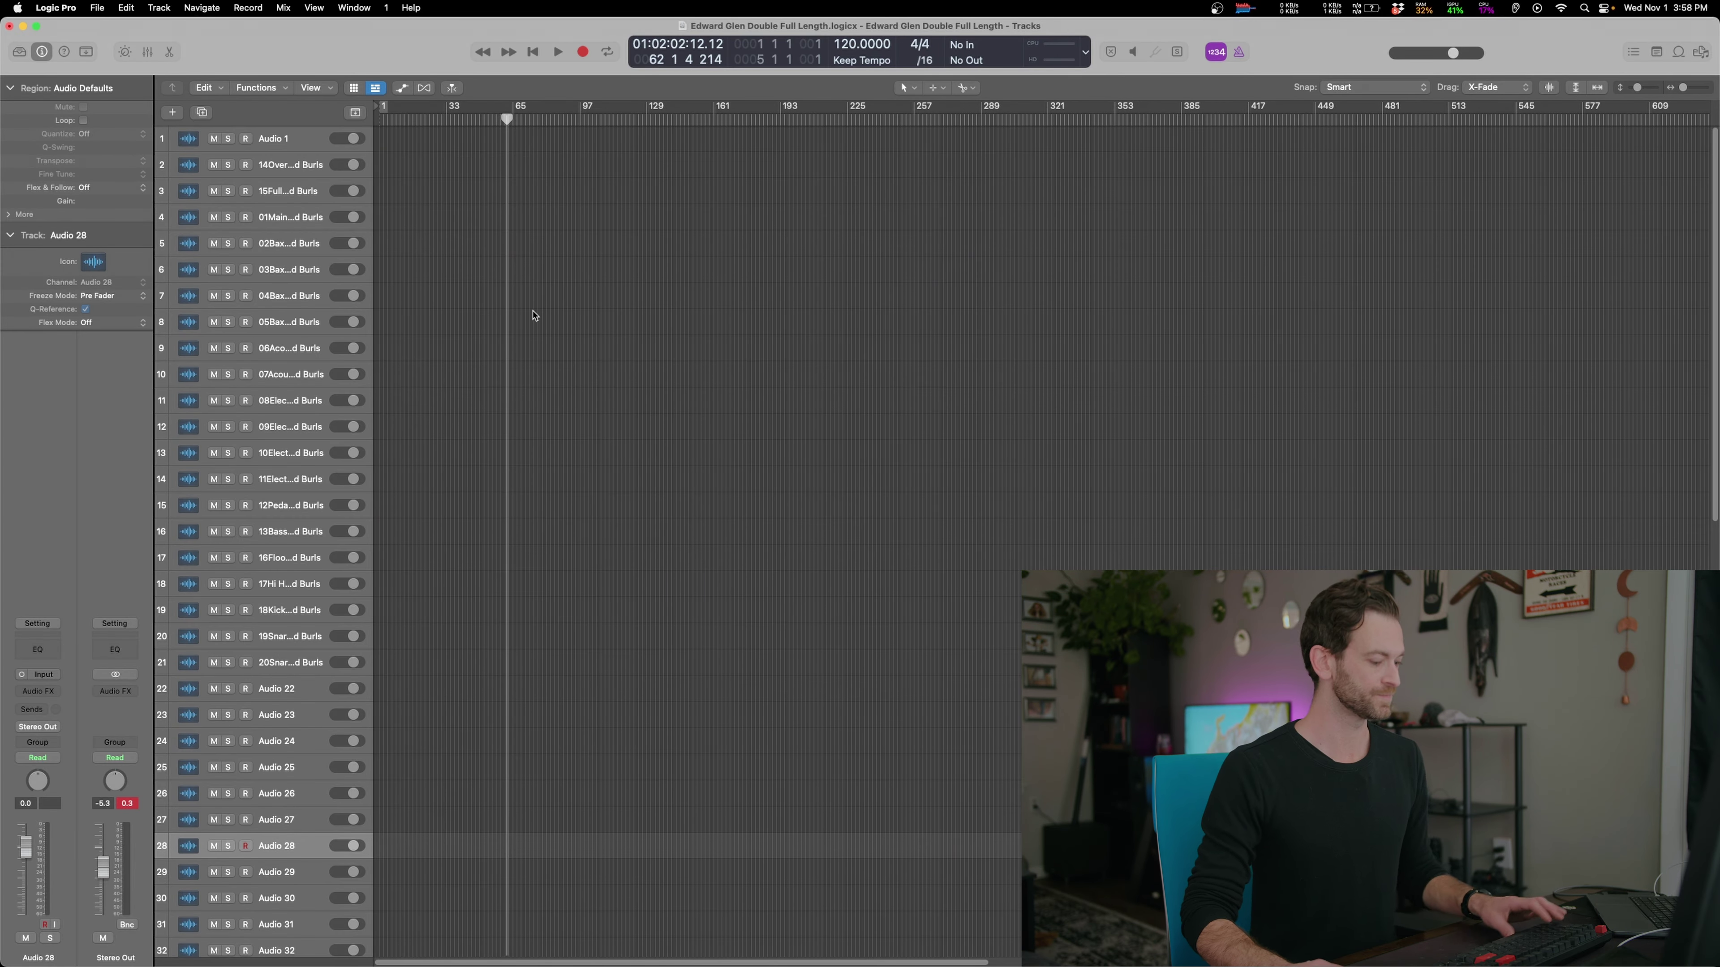
pyautogui.press('Return')
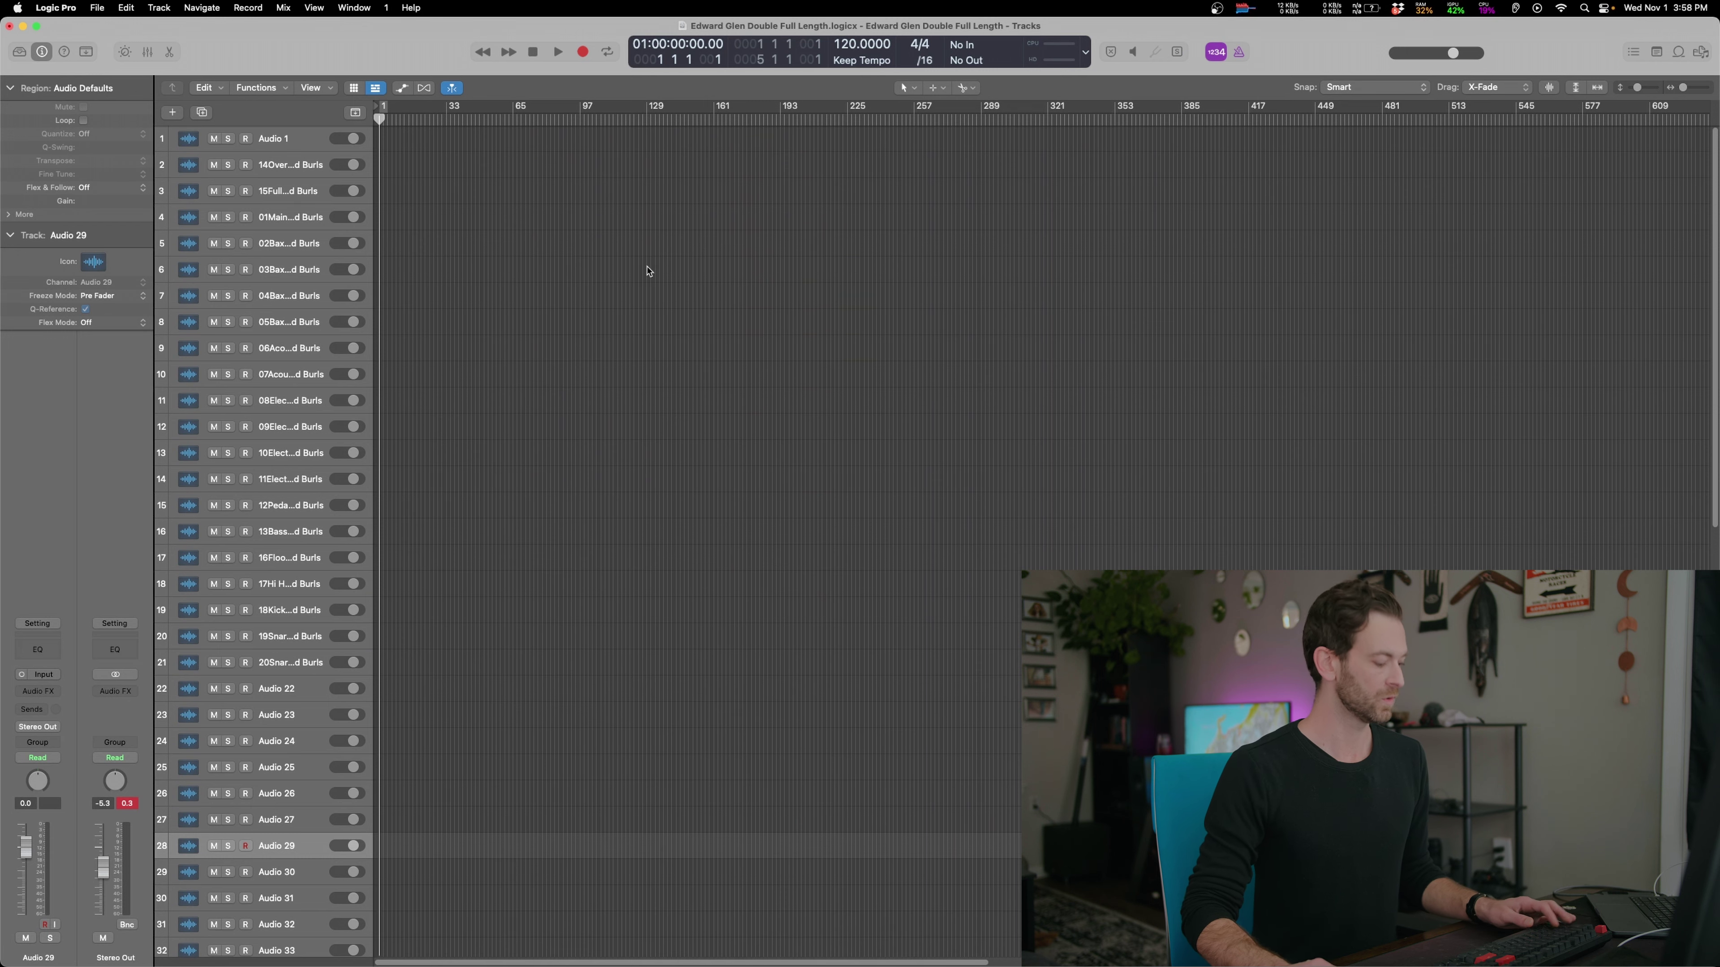
pyautogui.press('super+q')
# Discard the changes and relaunch Logic Pro from the Dock on a new empty project
pyautogui.click(858, 369)
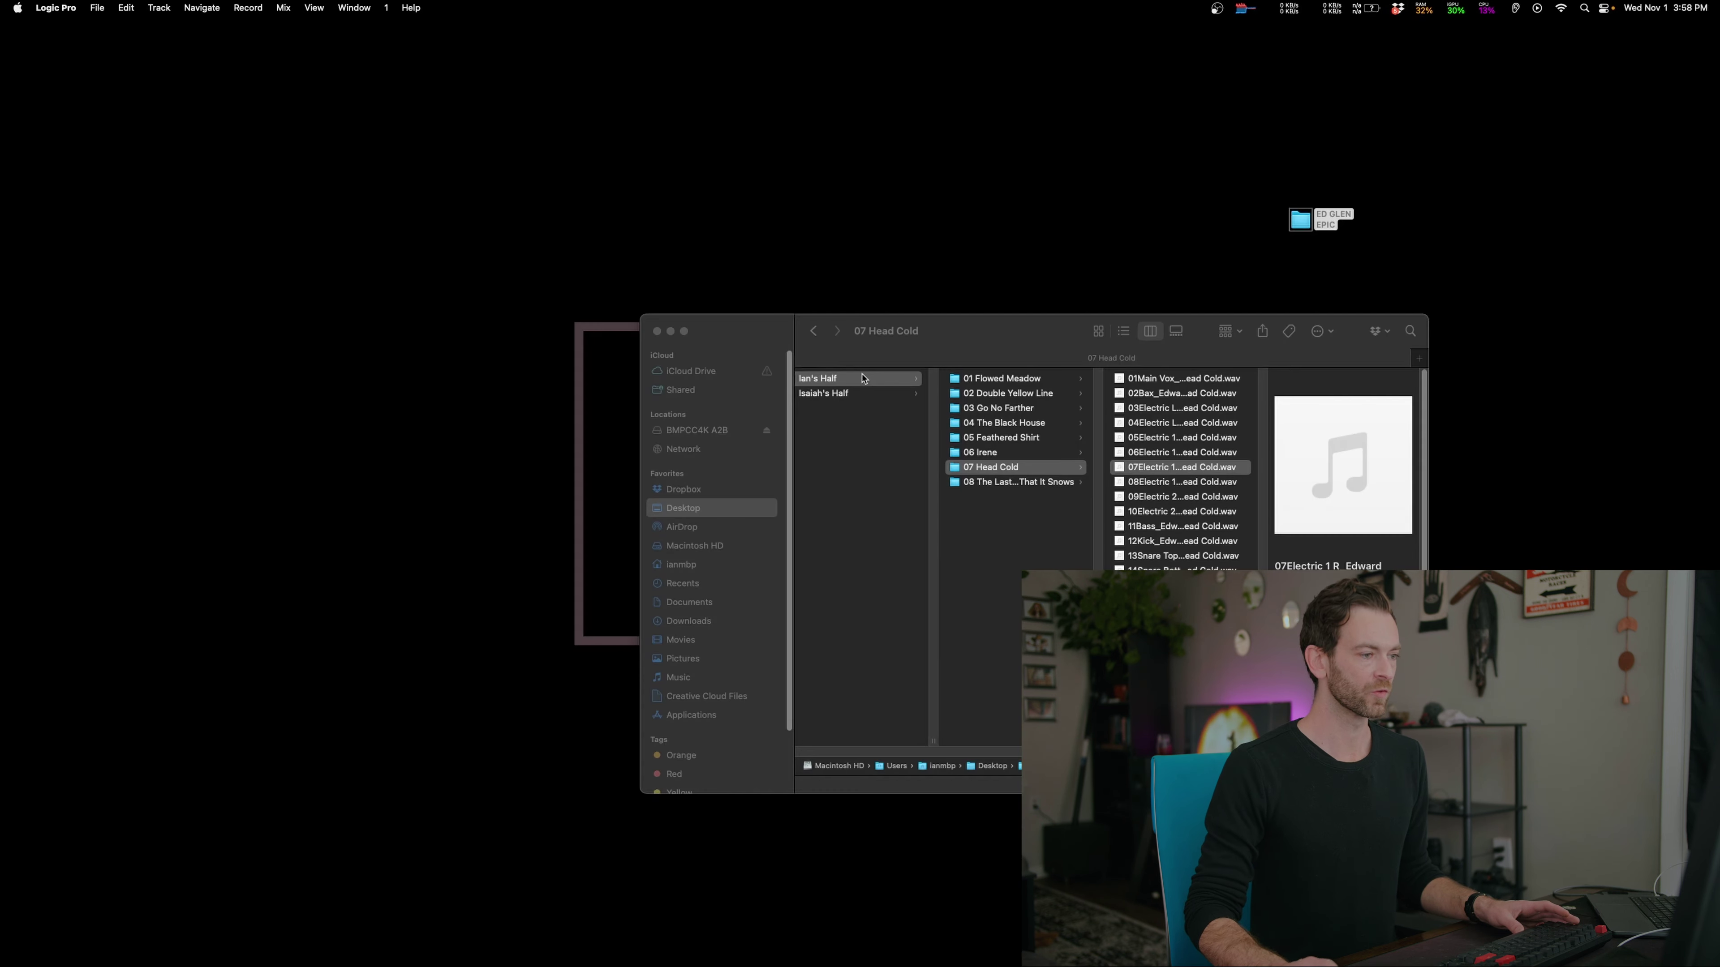
pyautogui.moveTo(813, 334); pyautogui.dragTo(875, 346)
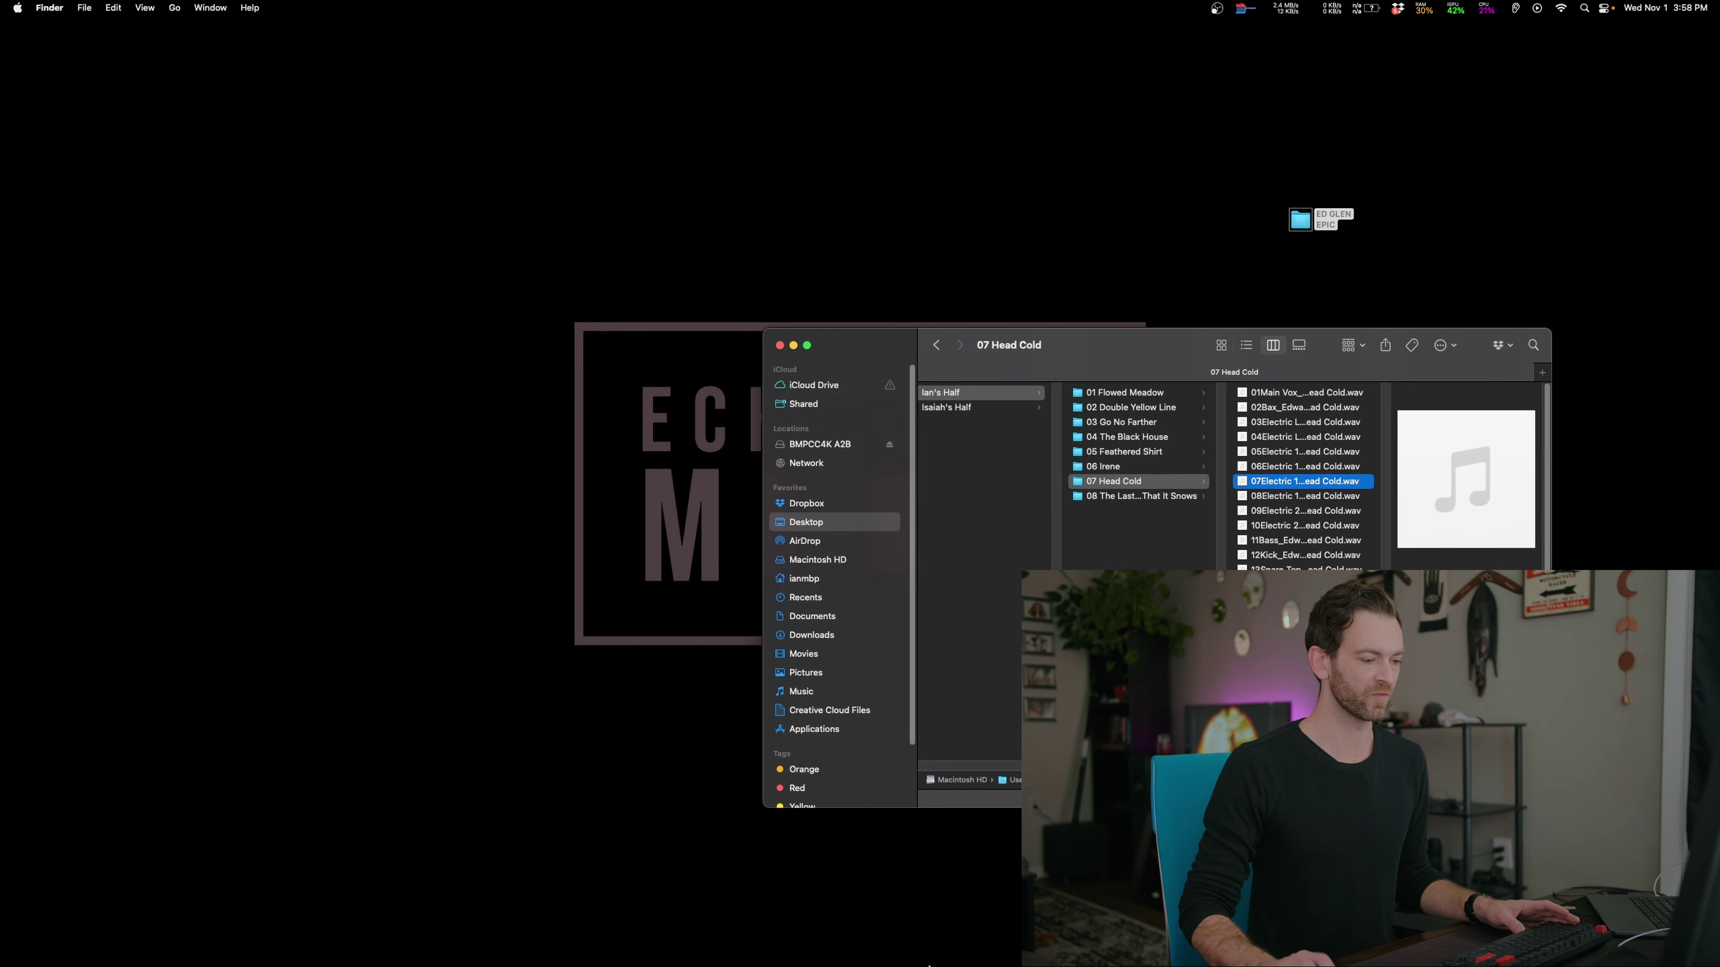
pyautogui.moveTo(805, 955)
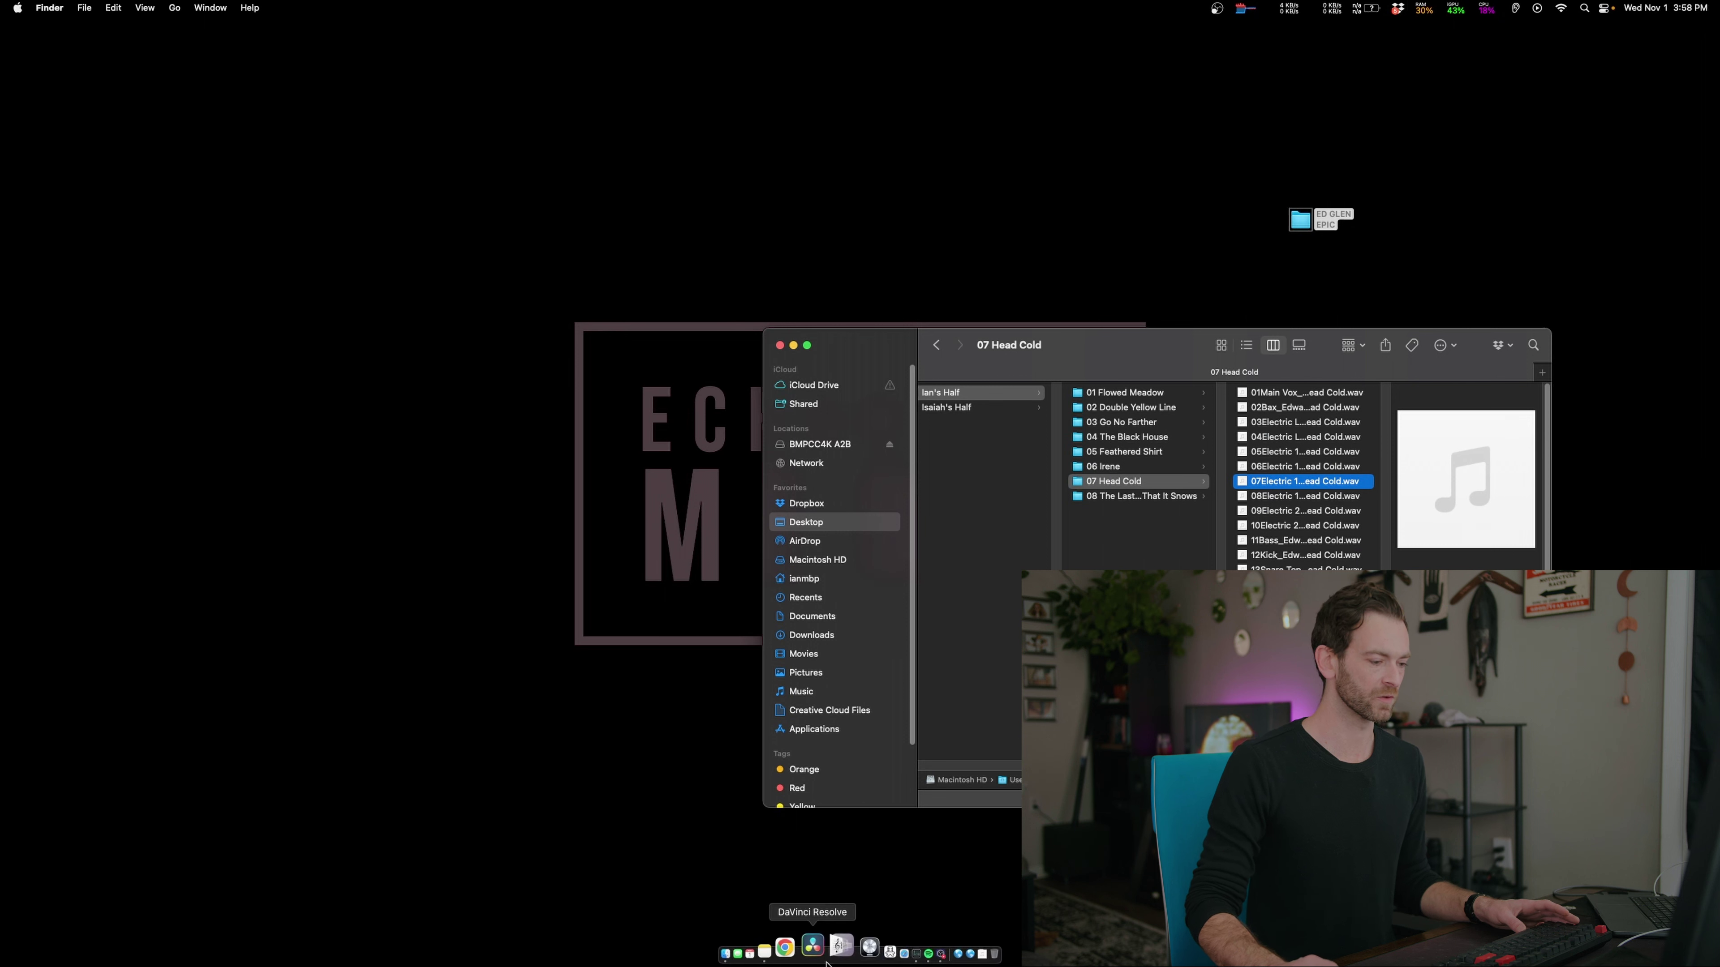
pyautogui.rightClick(845, 947)
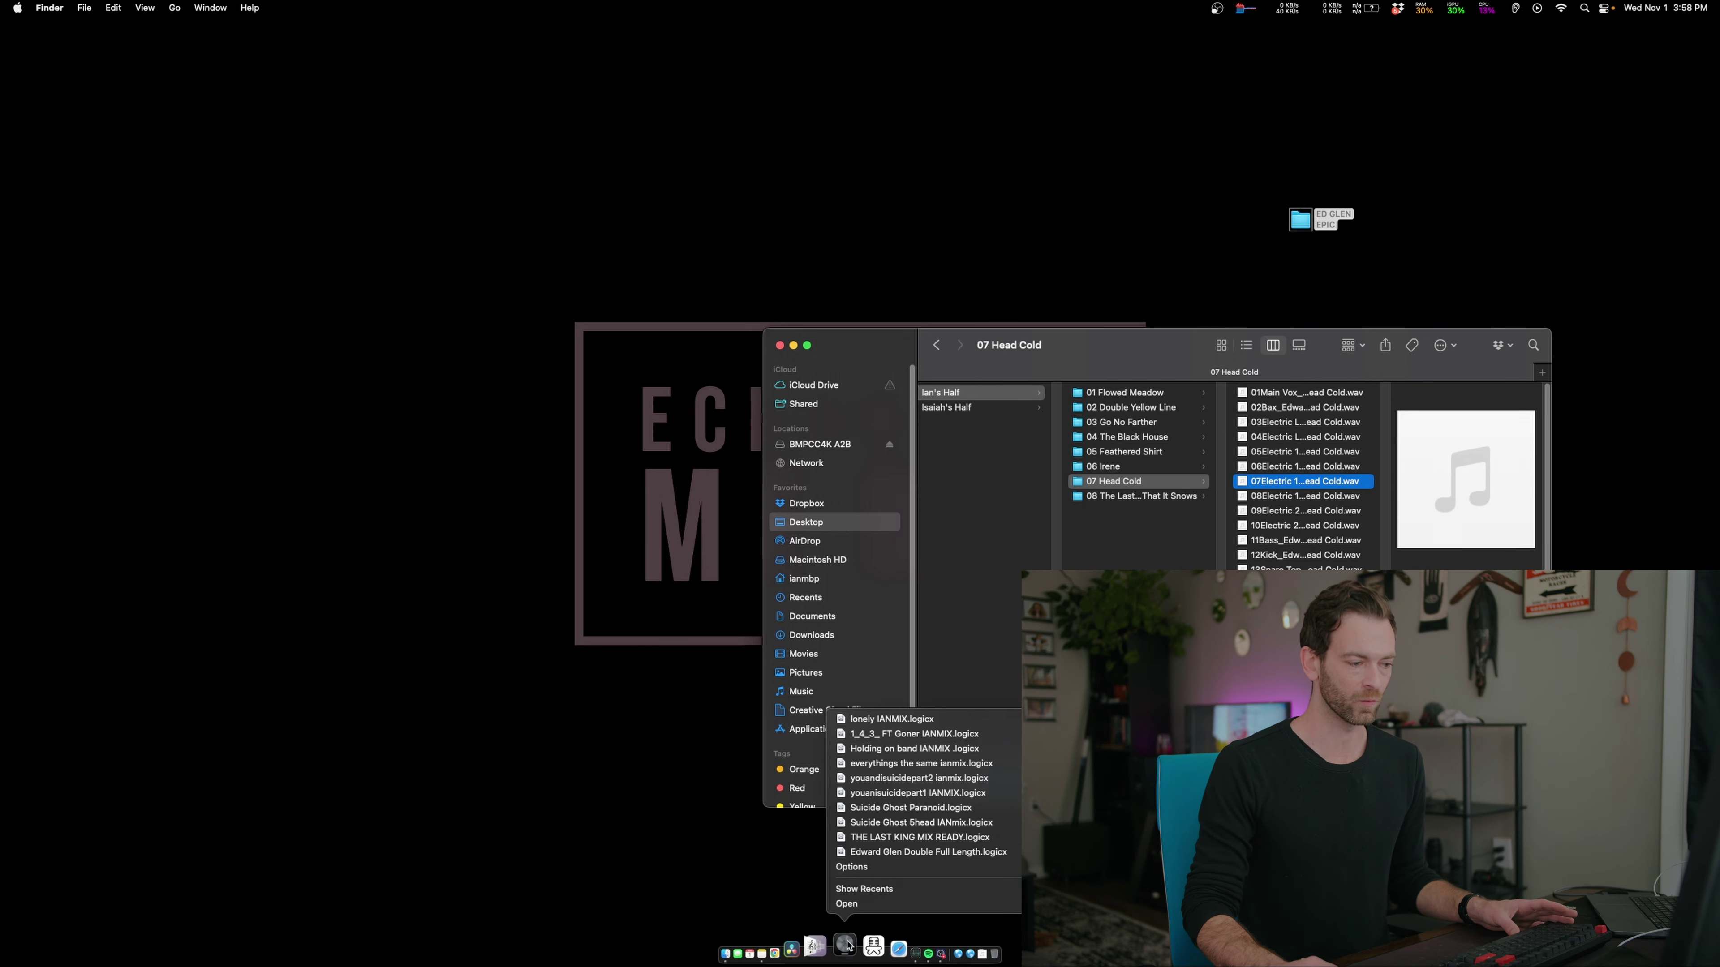
pyautogui.click(889, 902)
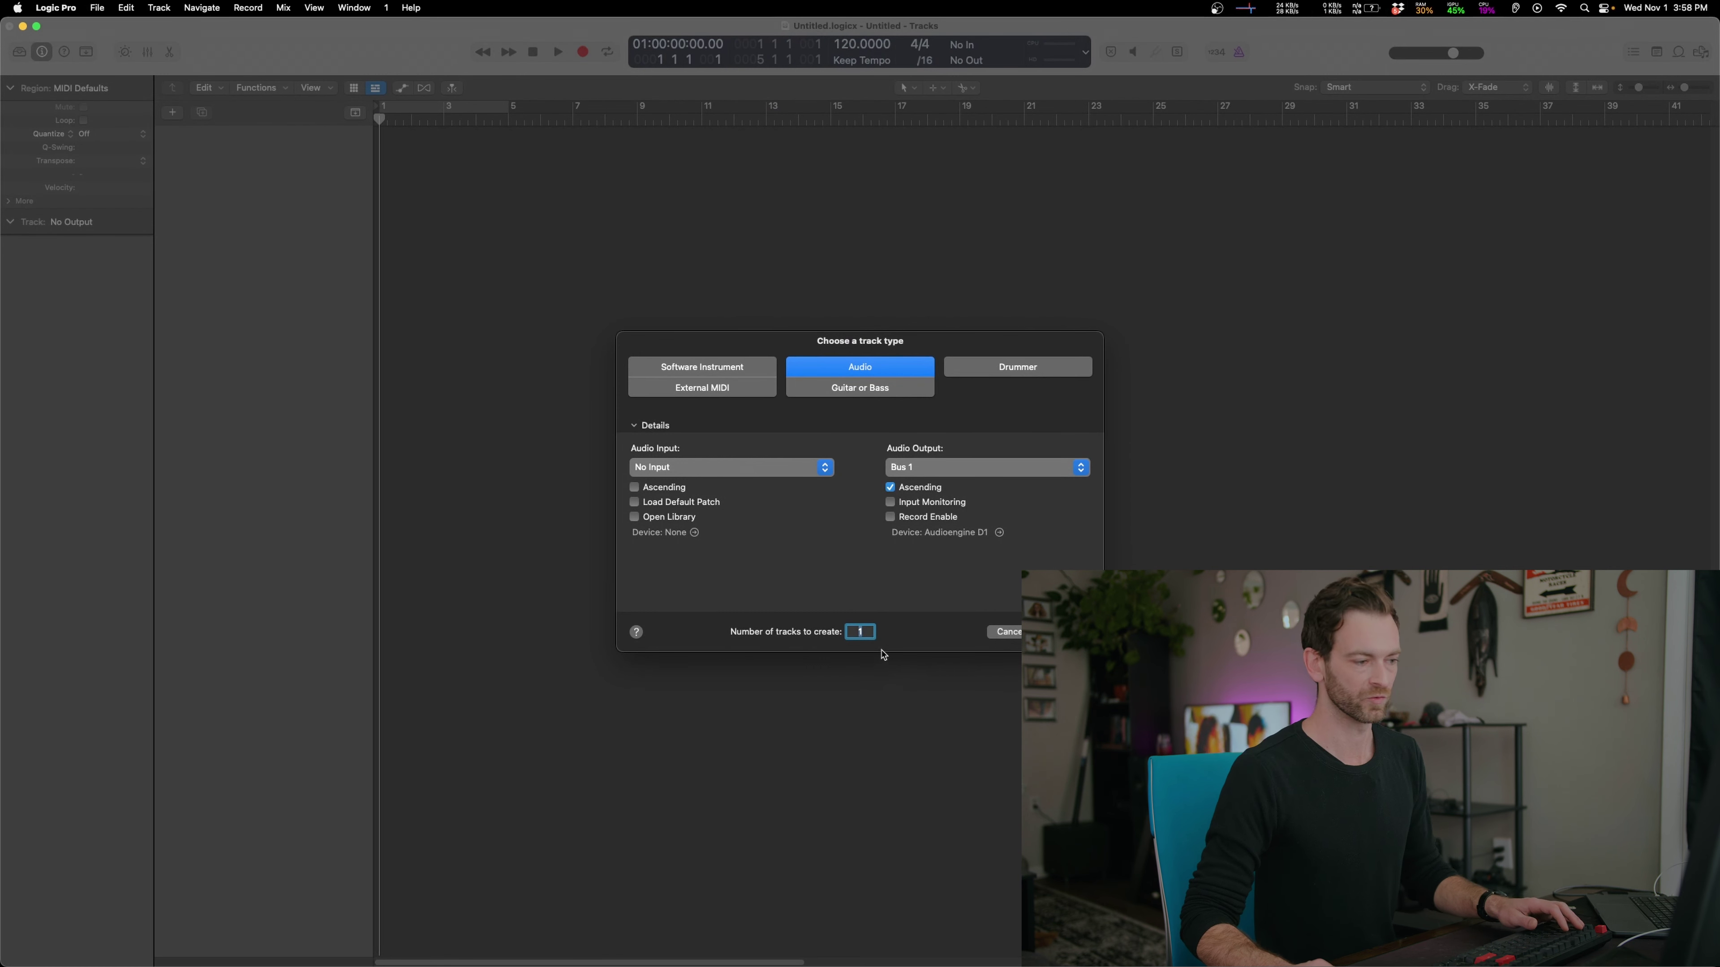
# Create 64 empty audio tracks and set the project sample rate to 96 kHz
pyautogui.write('64')
pyautogui.press('Return')
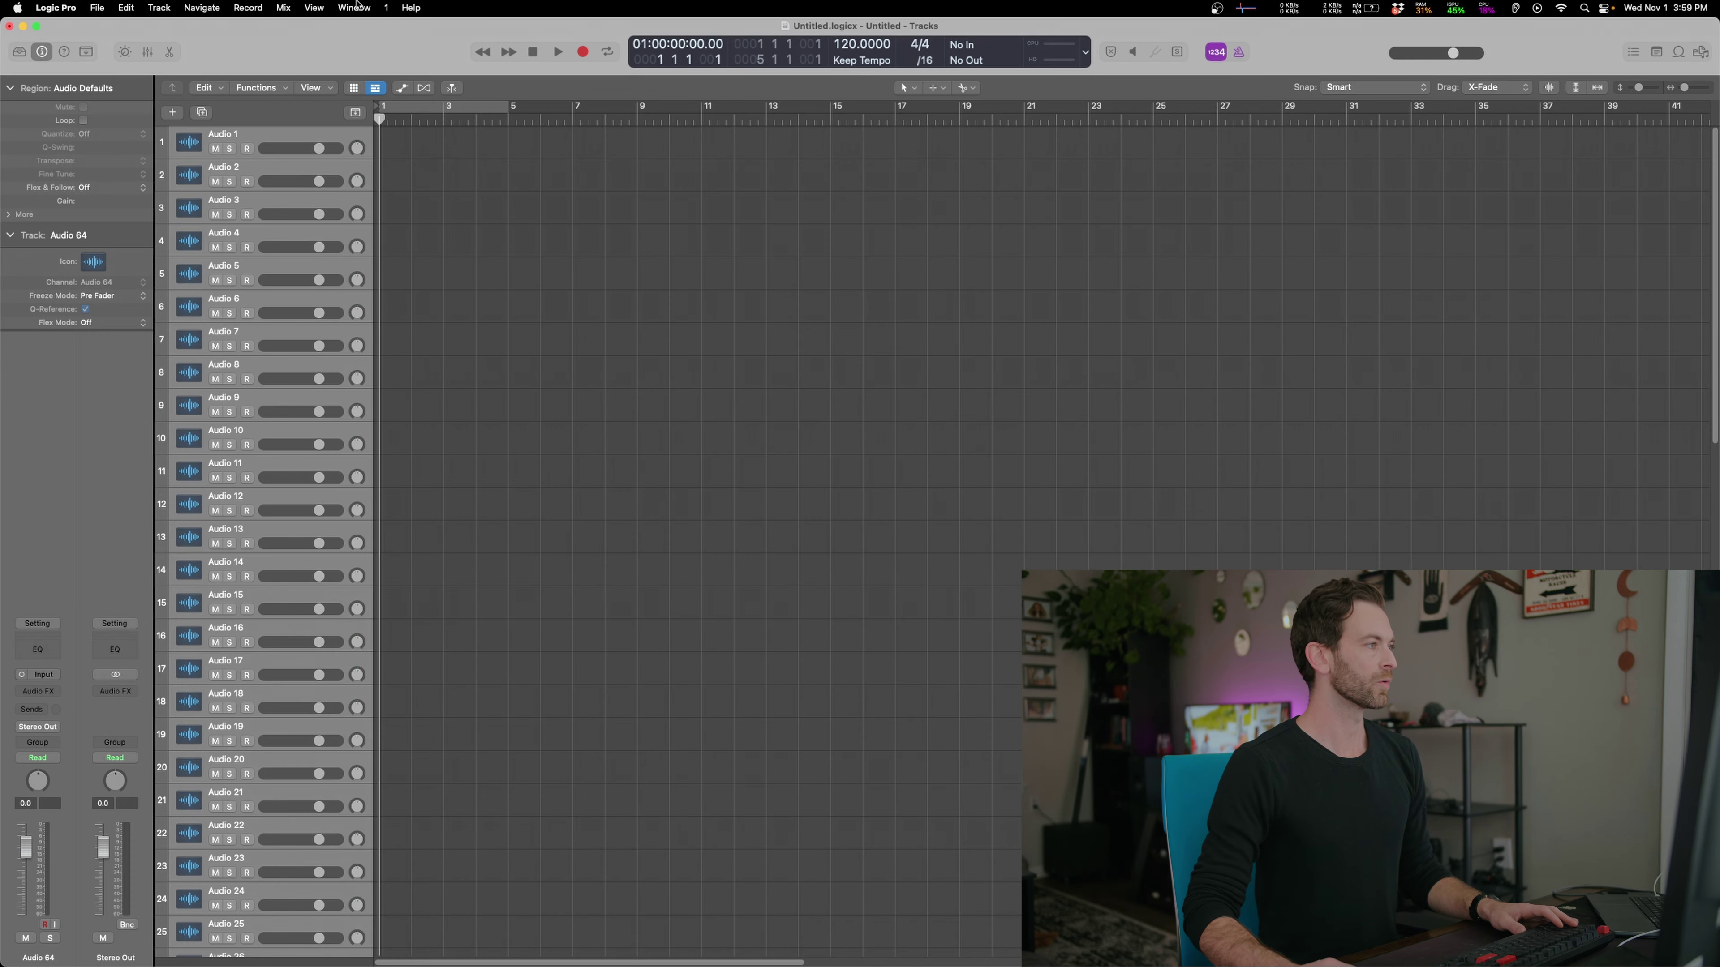
pyautogui.click(96, 9)
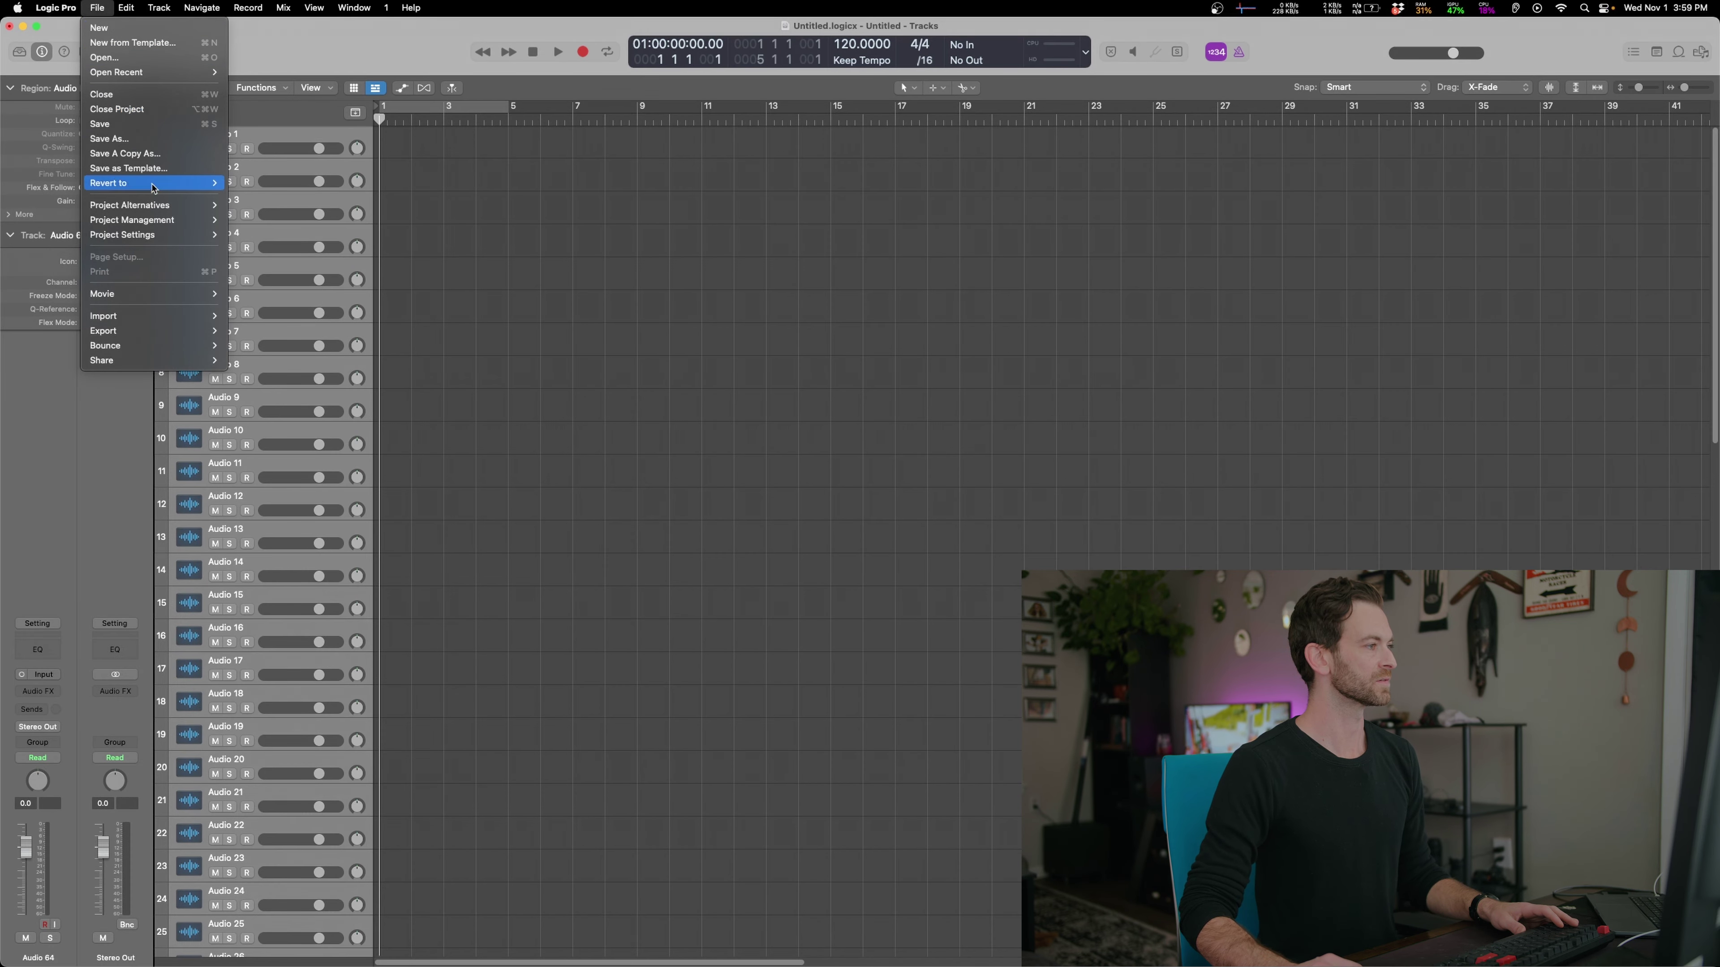
pyautogui.moveTo(180, 235)
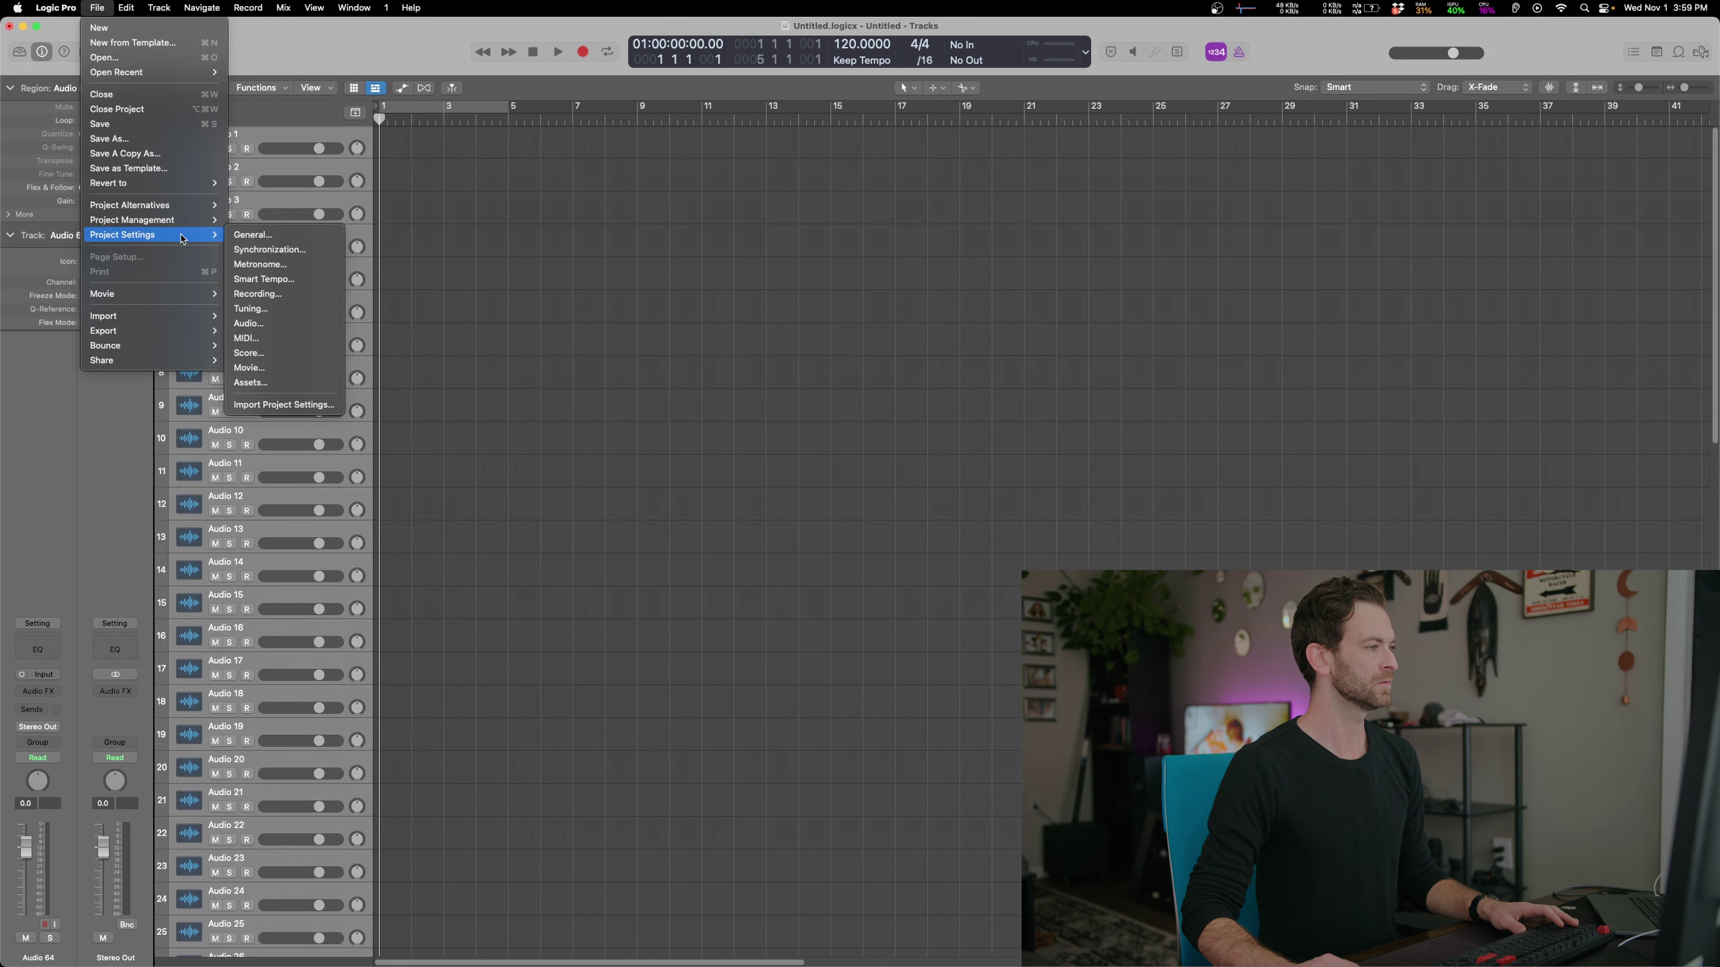
pyautogui.click(280, 294)
pyautogui.click(748, 203)
pyautogui.click(992, 203)
pyautogui.click(818, 276)
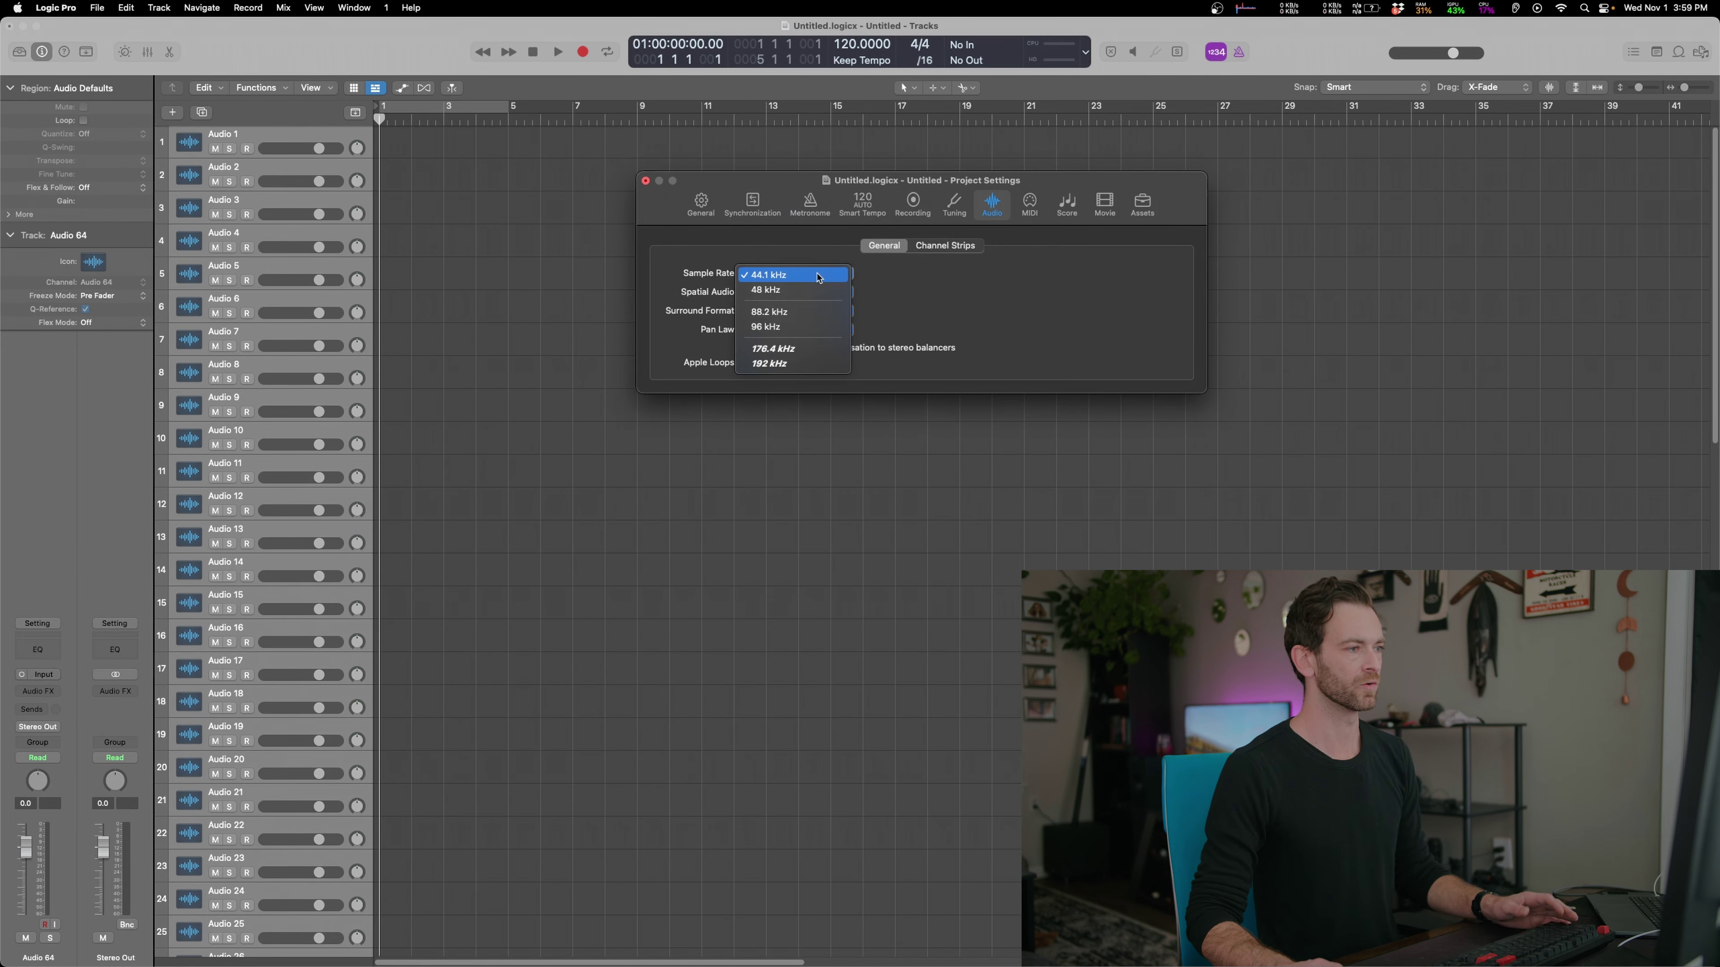
pyautogui.click(816, 327)
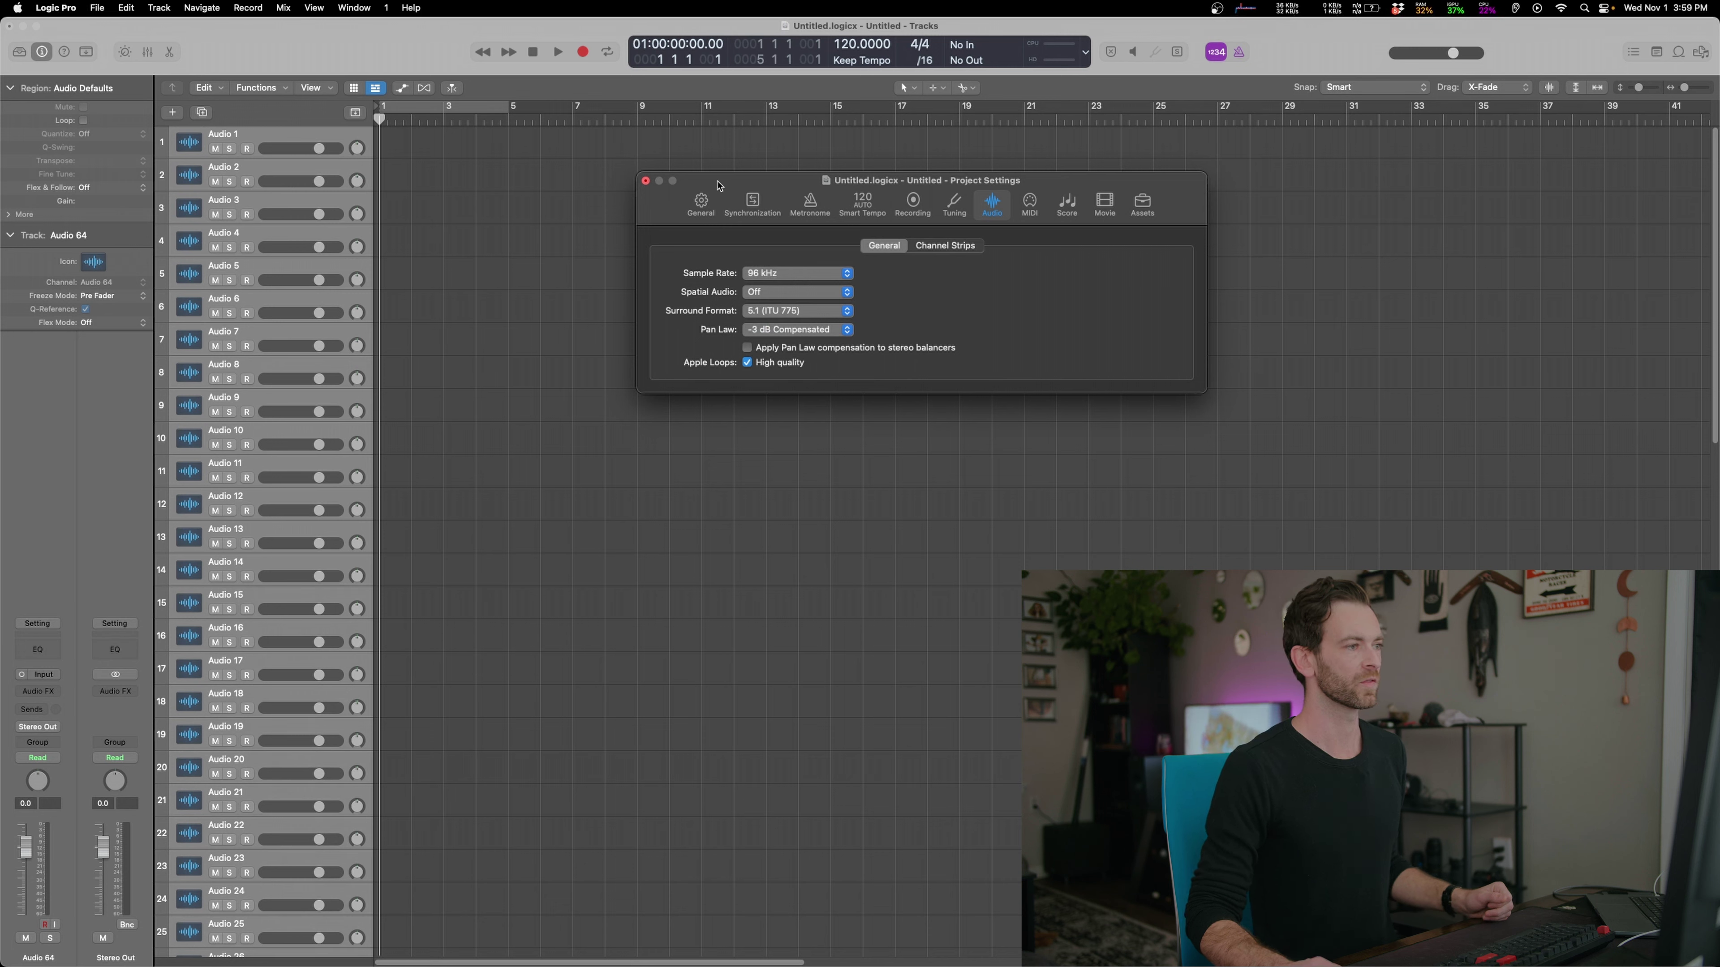
pyautogui.click(646, 182)
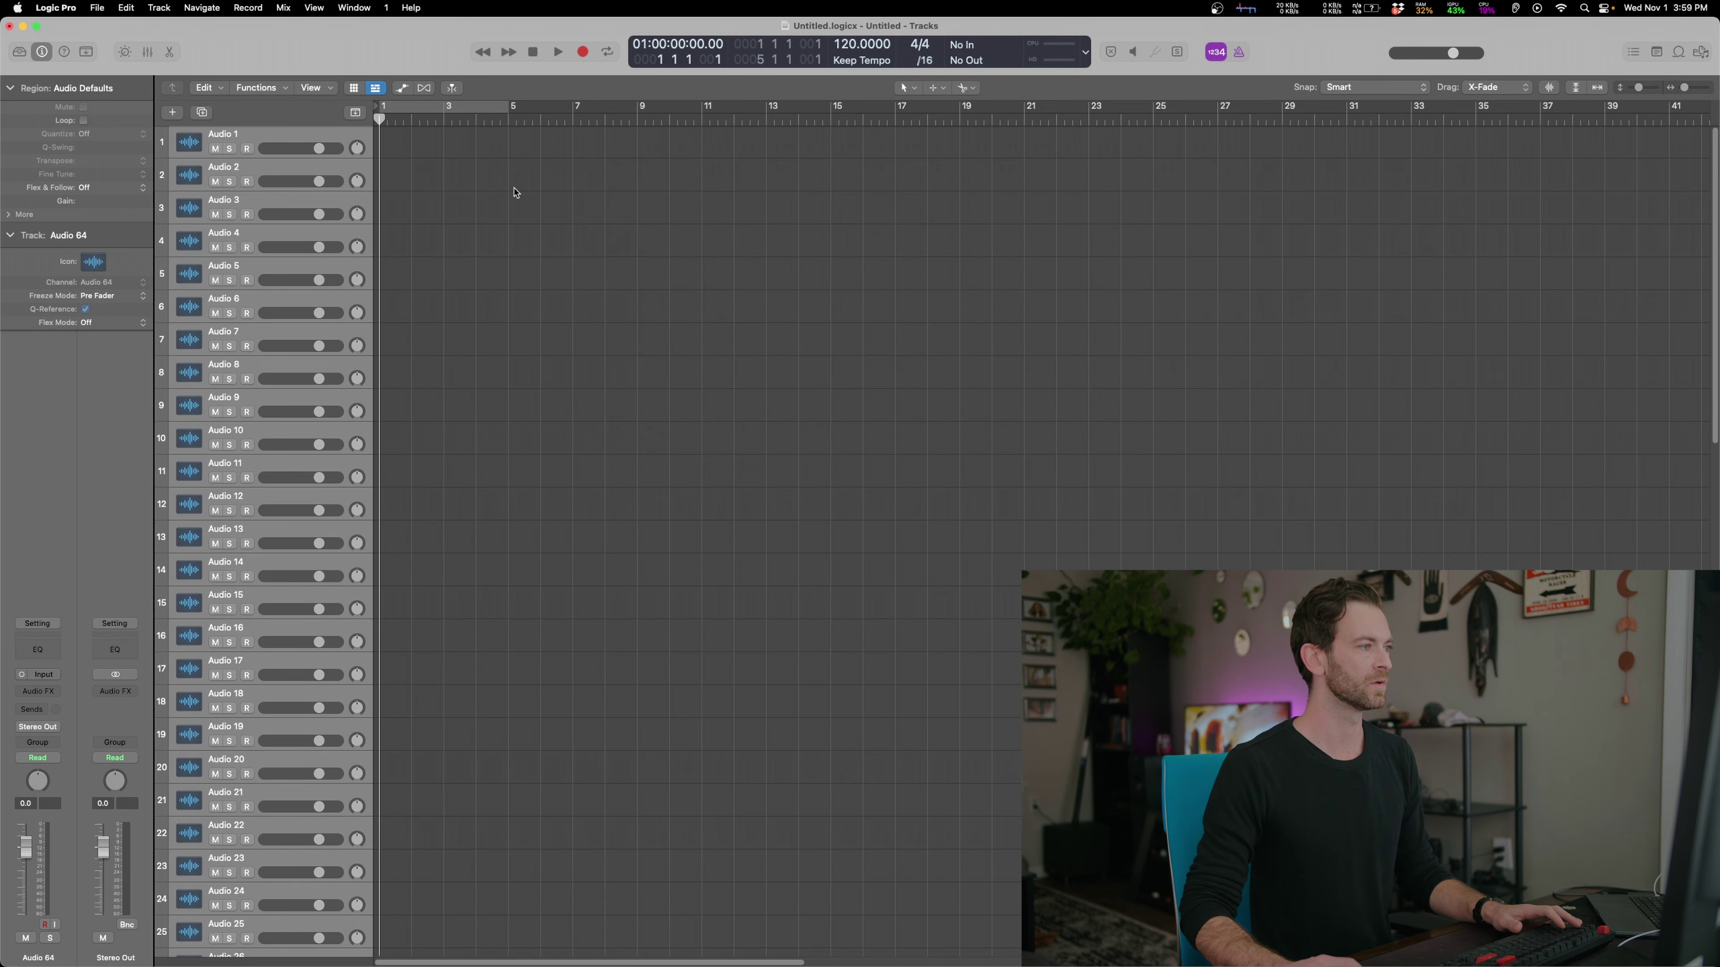
# Briefly start and stop playback, then switch back to the Finder stems window
pyautogui.press('space')
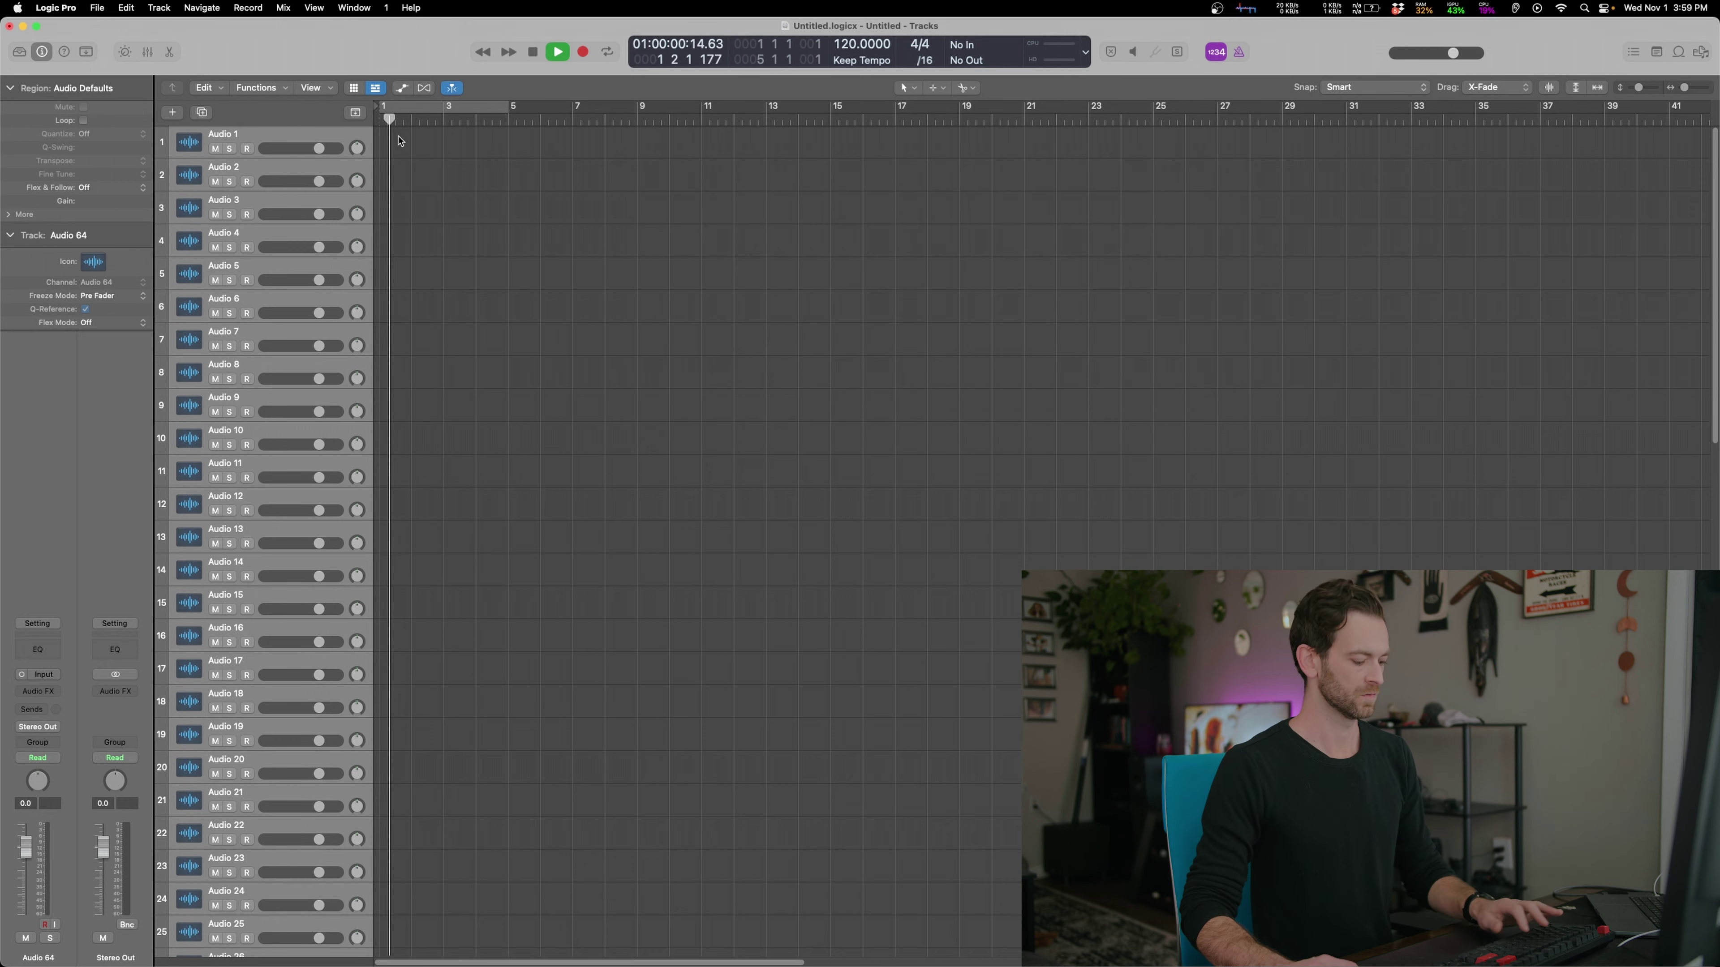
pyautogui.press('space')
pyautogui.press('super+Tab')
# Import all WAV stems from 01 Knots and Burls onto track 1 at bar 1, converting them to 96 kHz
pyautogui.click(970, 407)
pyautogui.click(1124, 392)
pyautogui.click(1255, 394)
pyautogui.press('super+a')
pyautogui.moveTo(1278, 398); pyautogui.dragTo(376, 150)
pyautogui.click(941, 366)
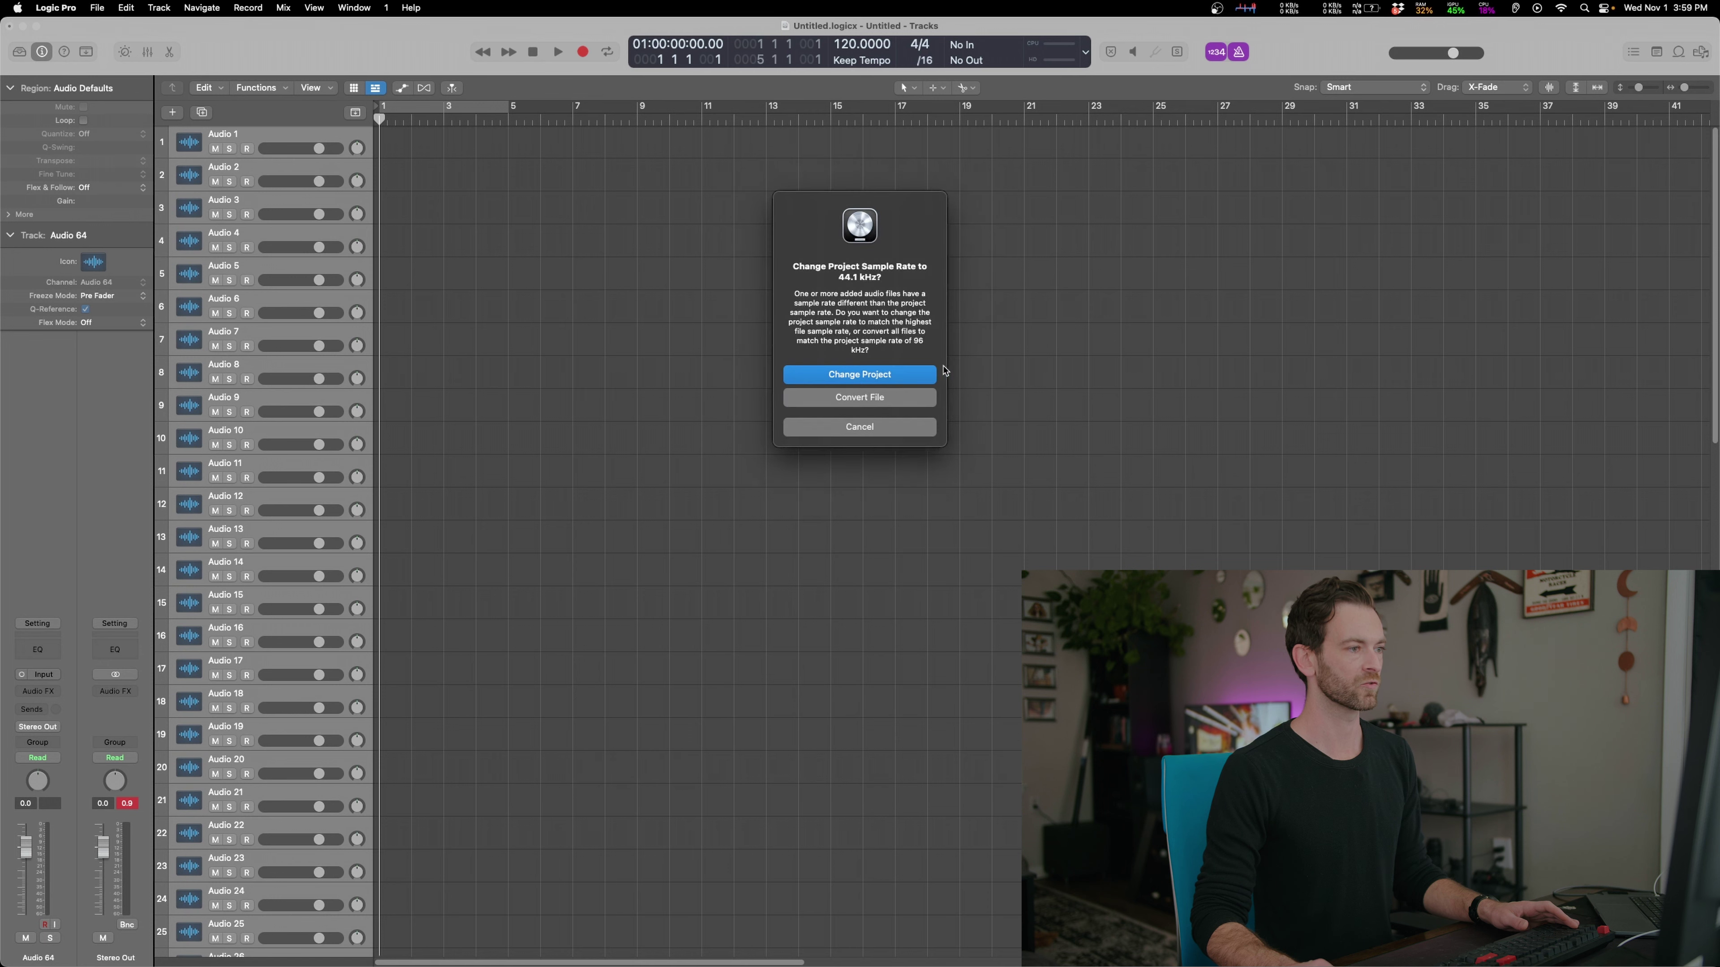
pyautogui.click(880, 397)
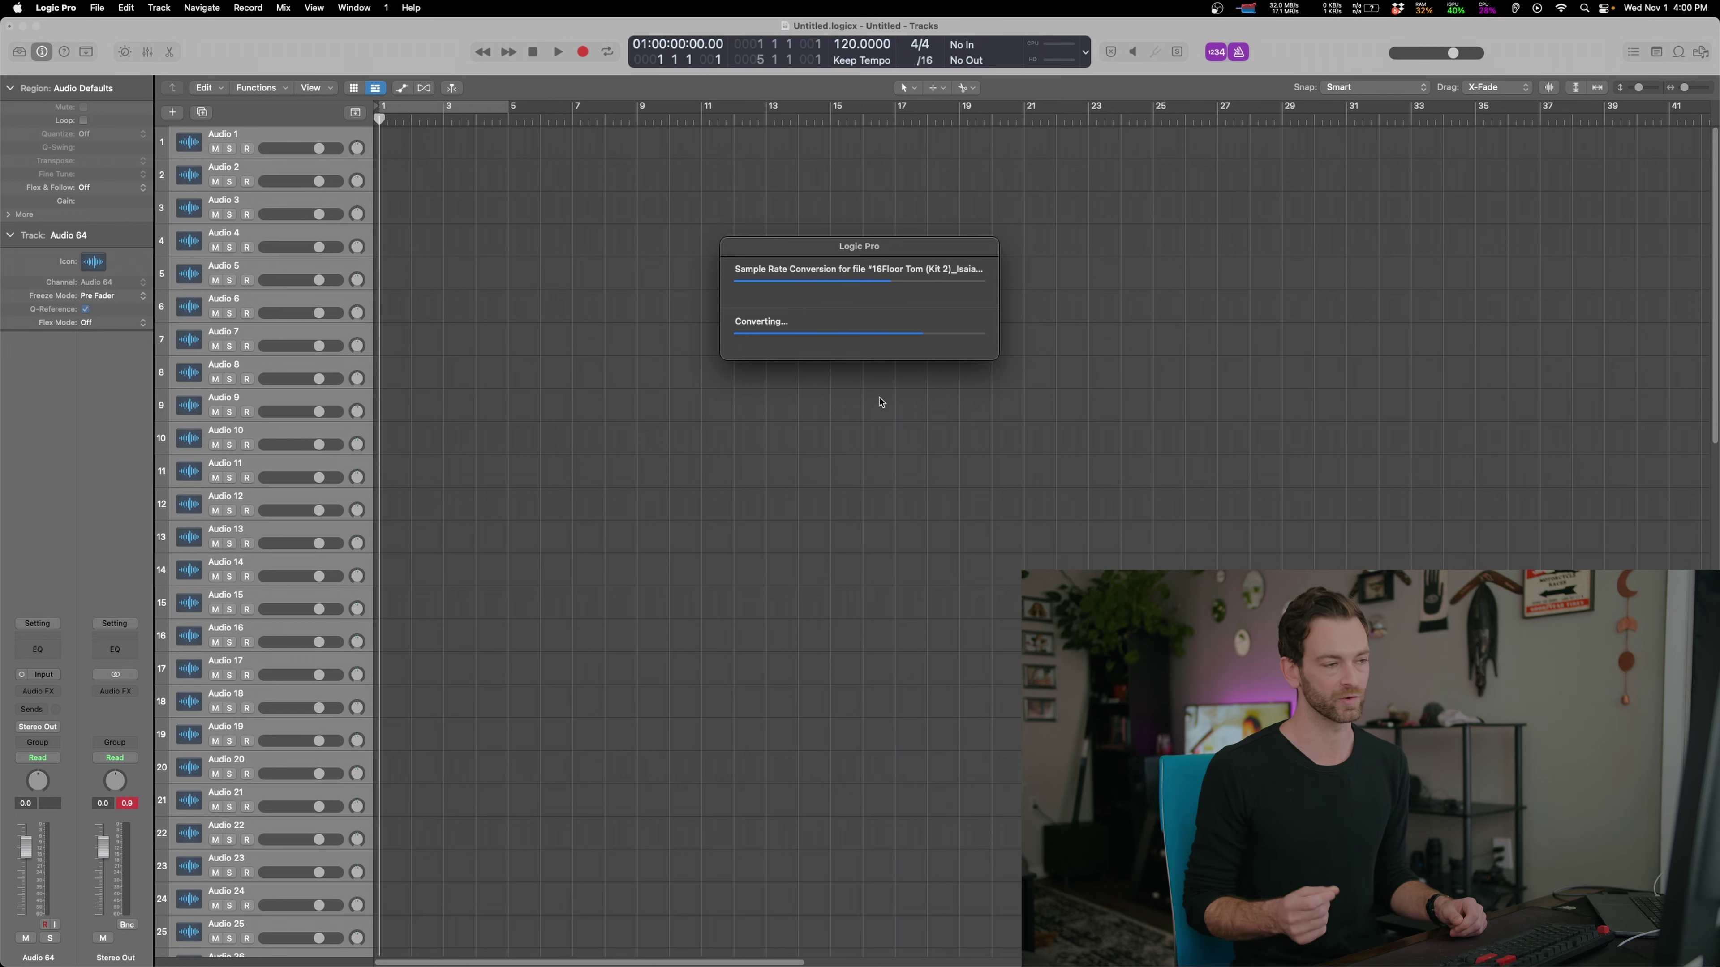
pyautogui.click(983, 405)
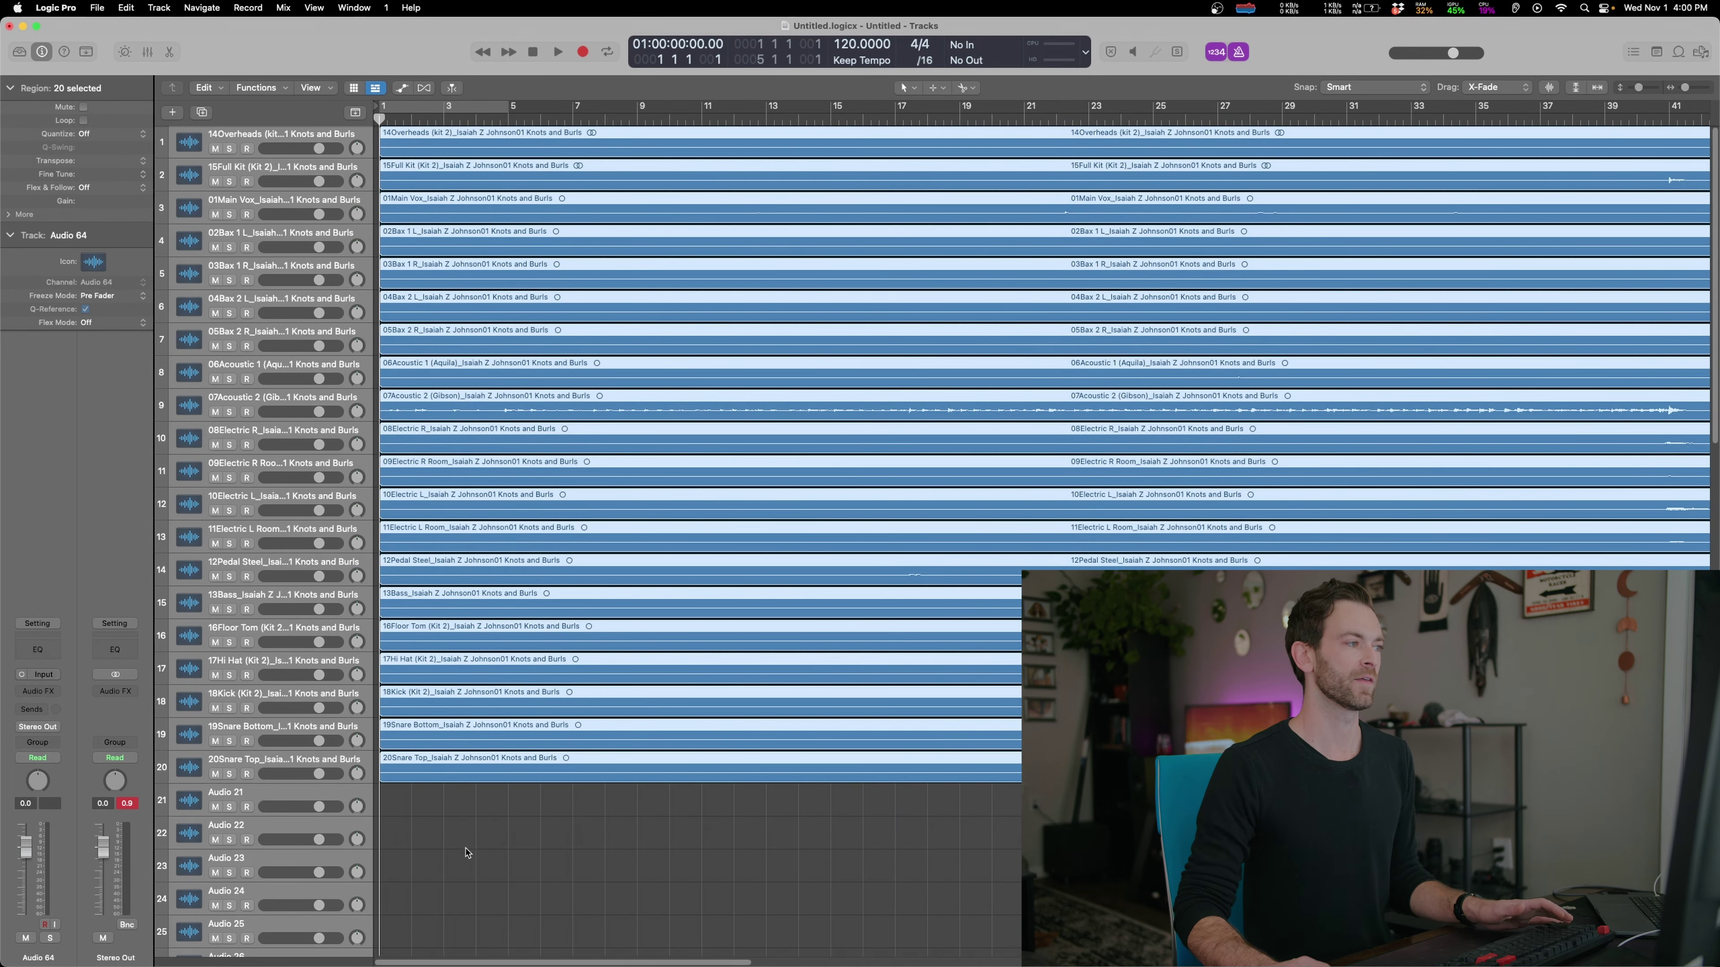
# Play the Knots and Burls stems, jumping to bars 43 and 68, then deselect and go to the end
pyautogui.press('space')
pyautogui.press('z')
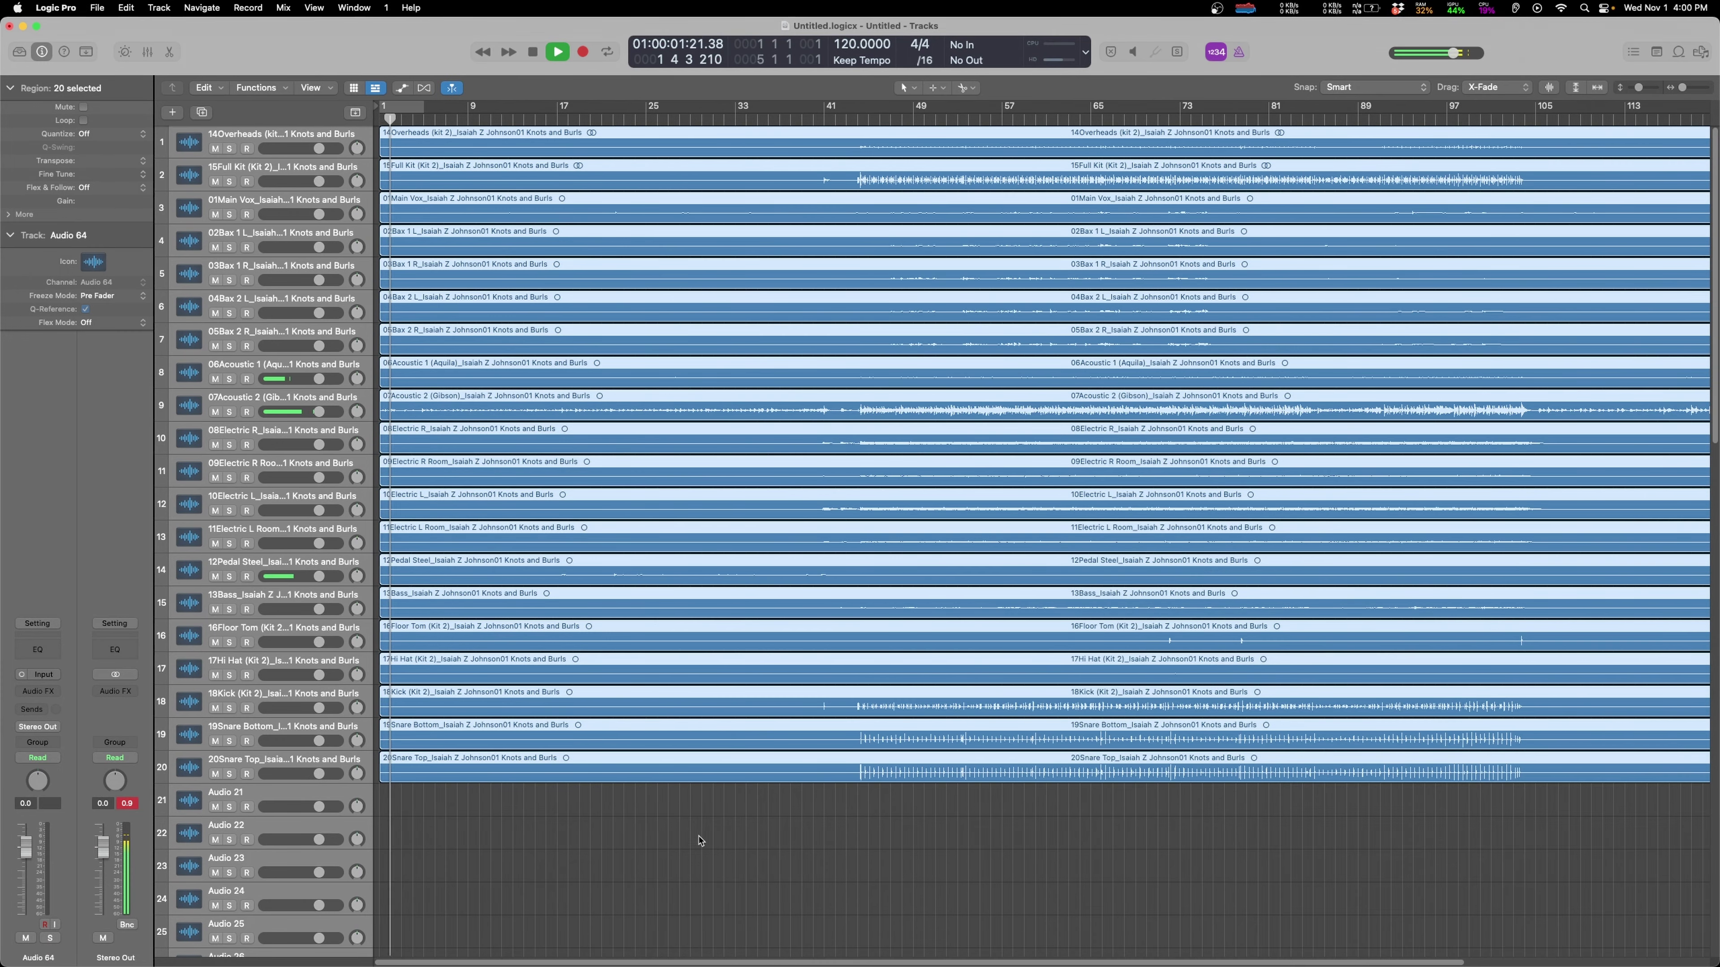
pyautogui.click(852, 844)
pyautogui.click(998, 855)
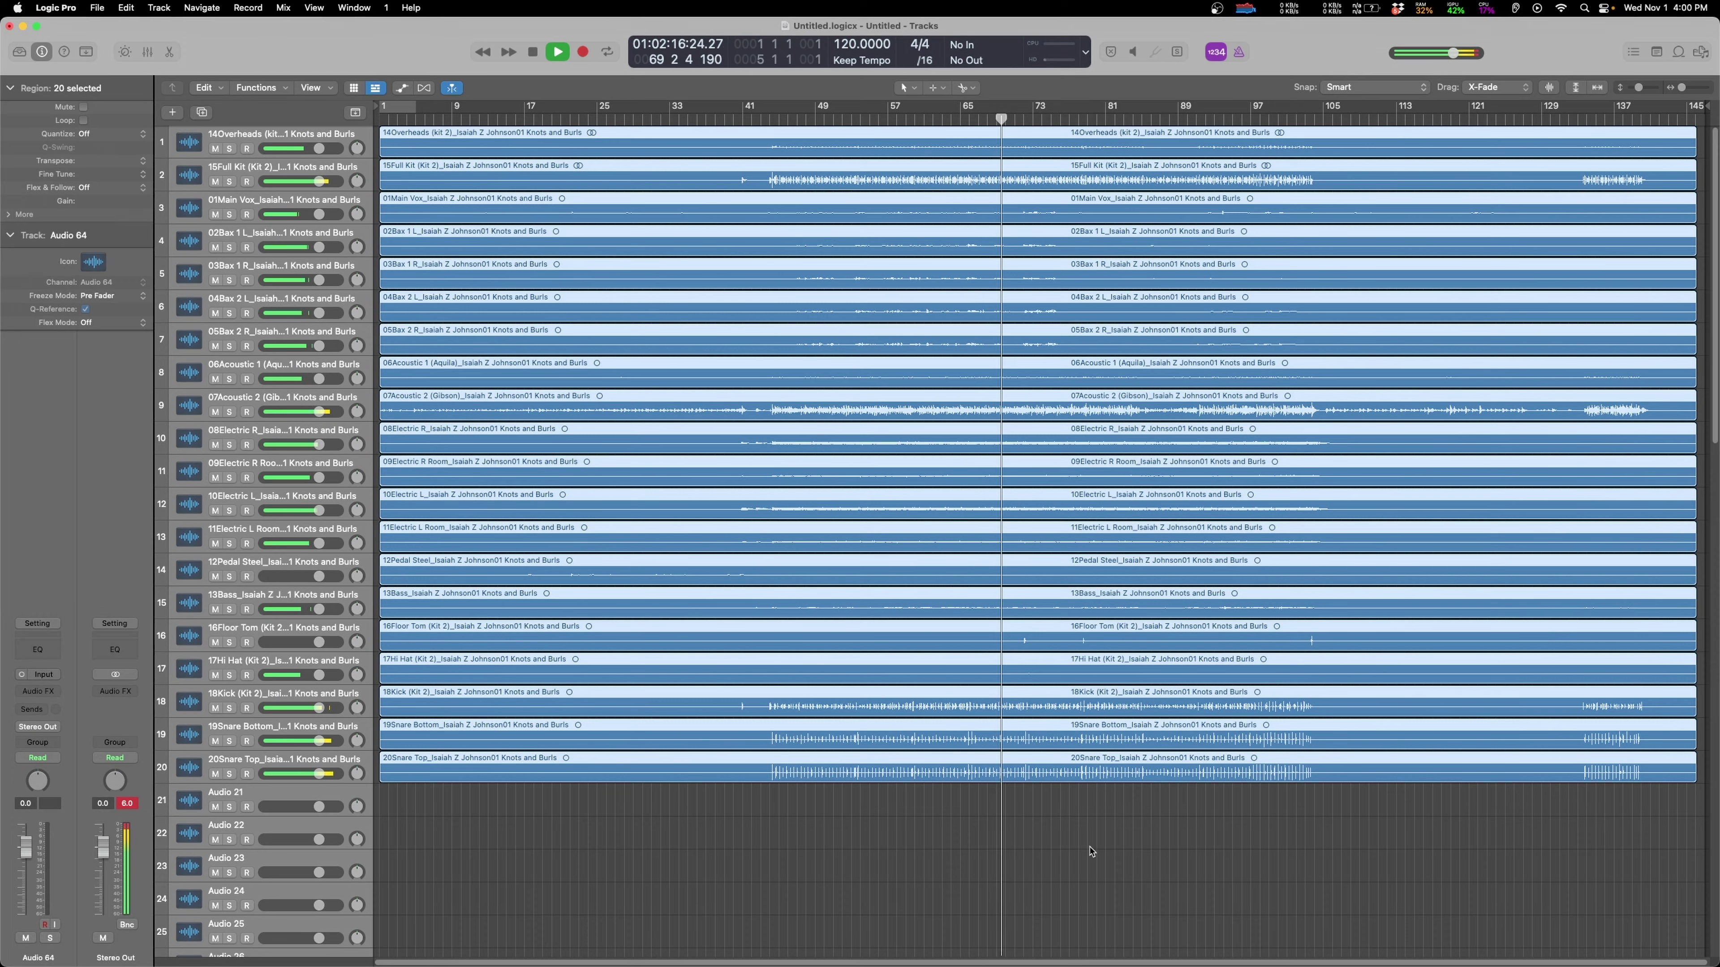
pyautogui.scroll(4, 1085, 848)
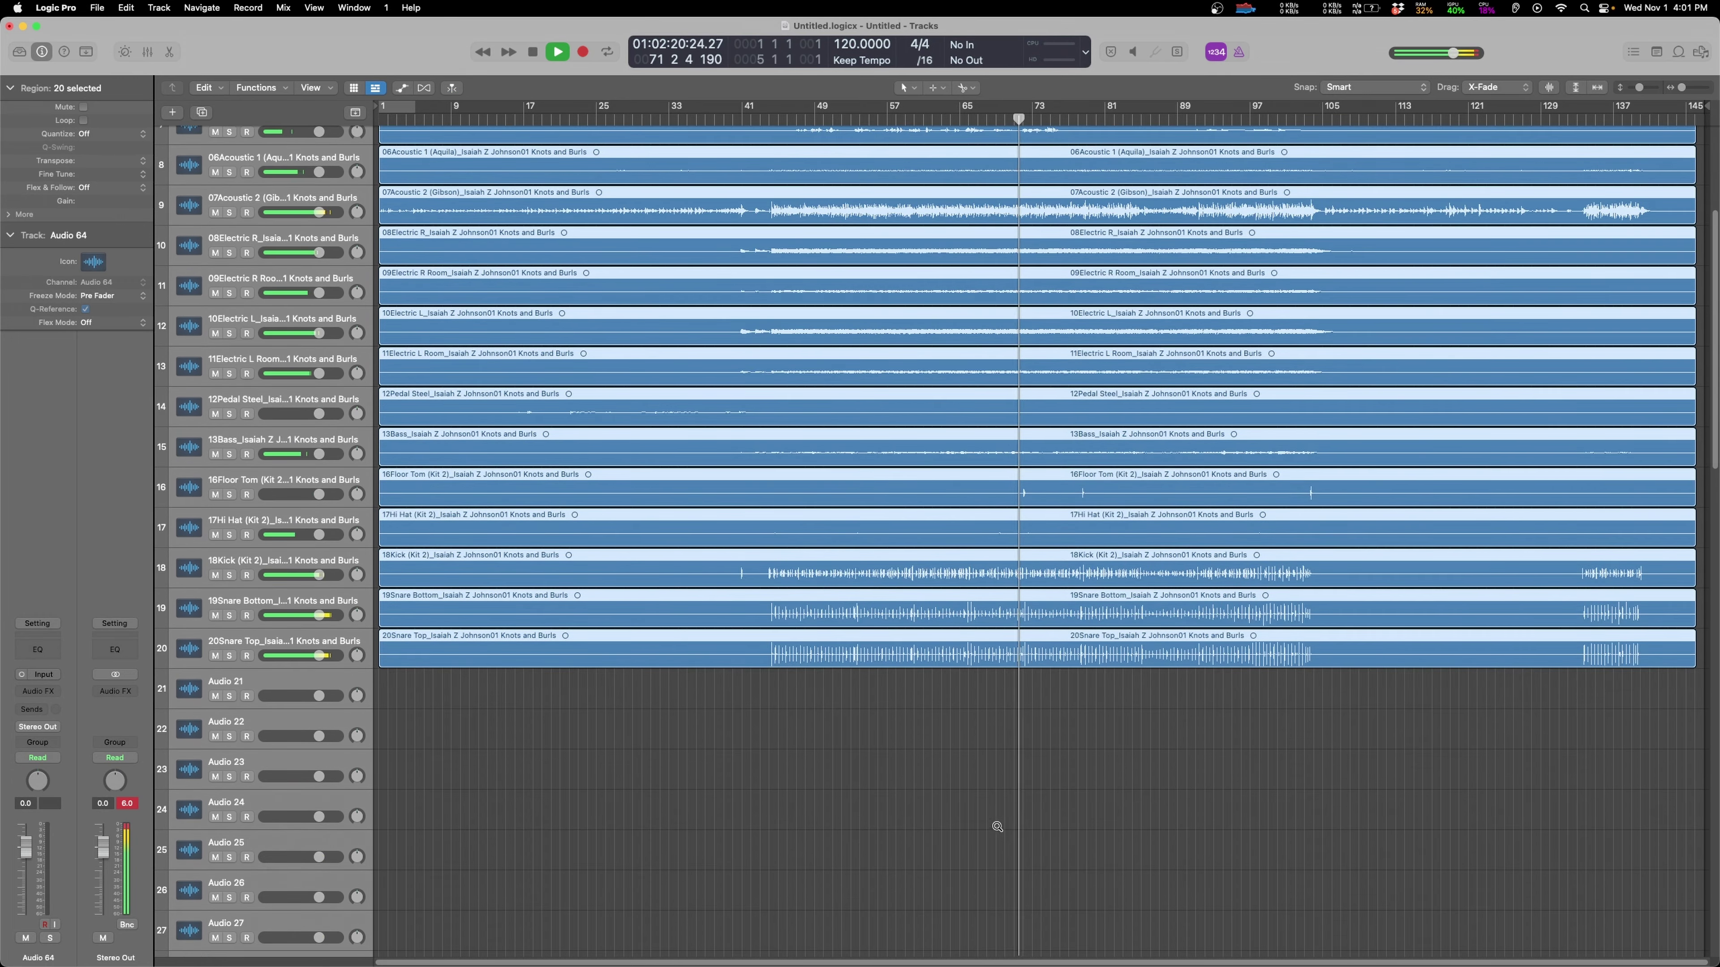
pyautogui.scroll(-5, 995, 818)
pyautogui.scroll(3, 1083, 626)
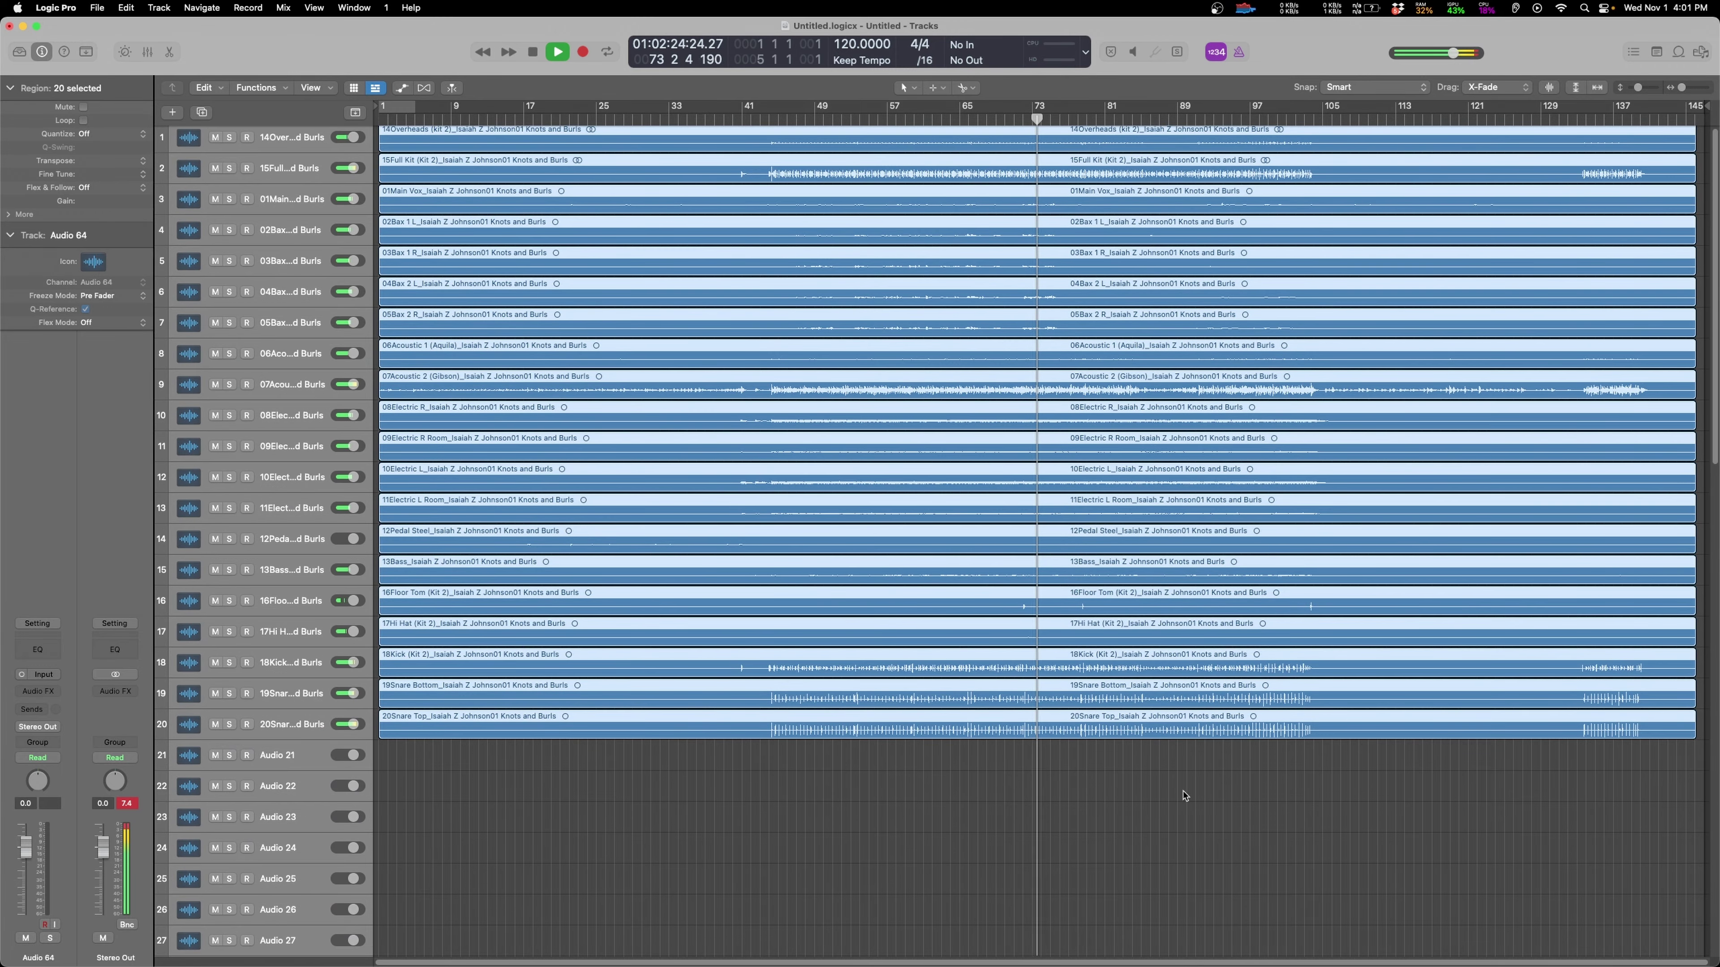
pyautogui.click(941, 806)
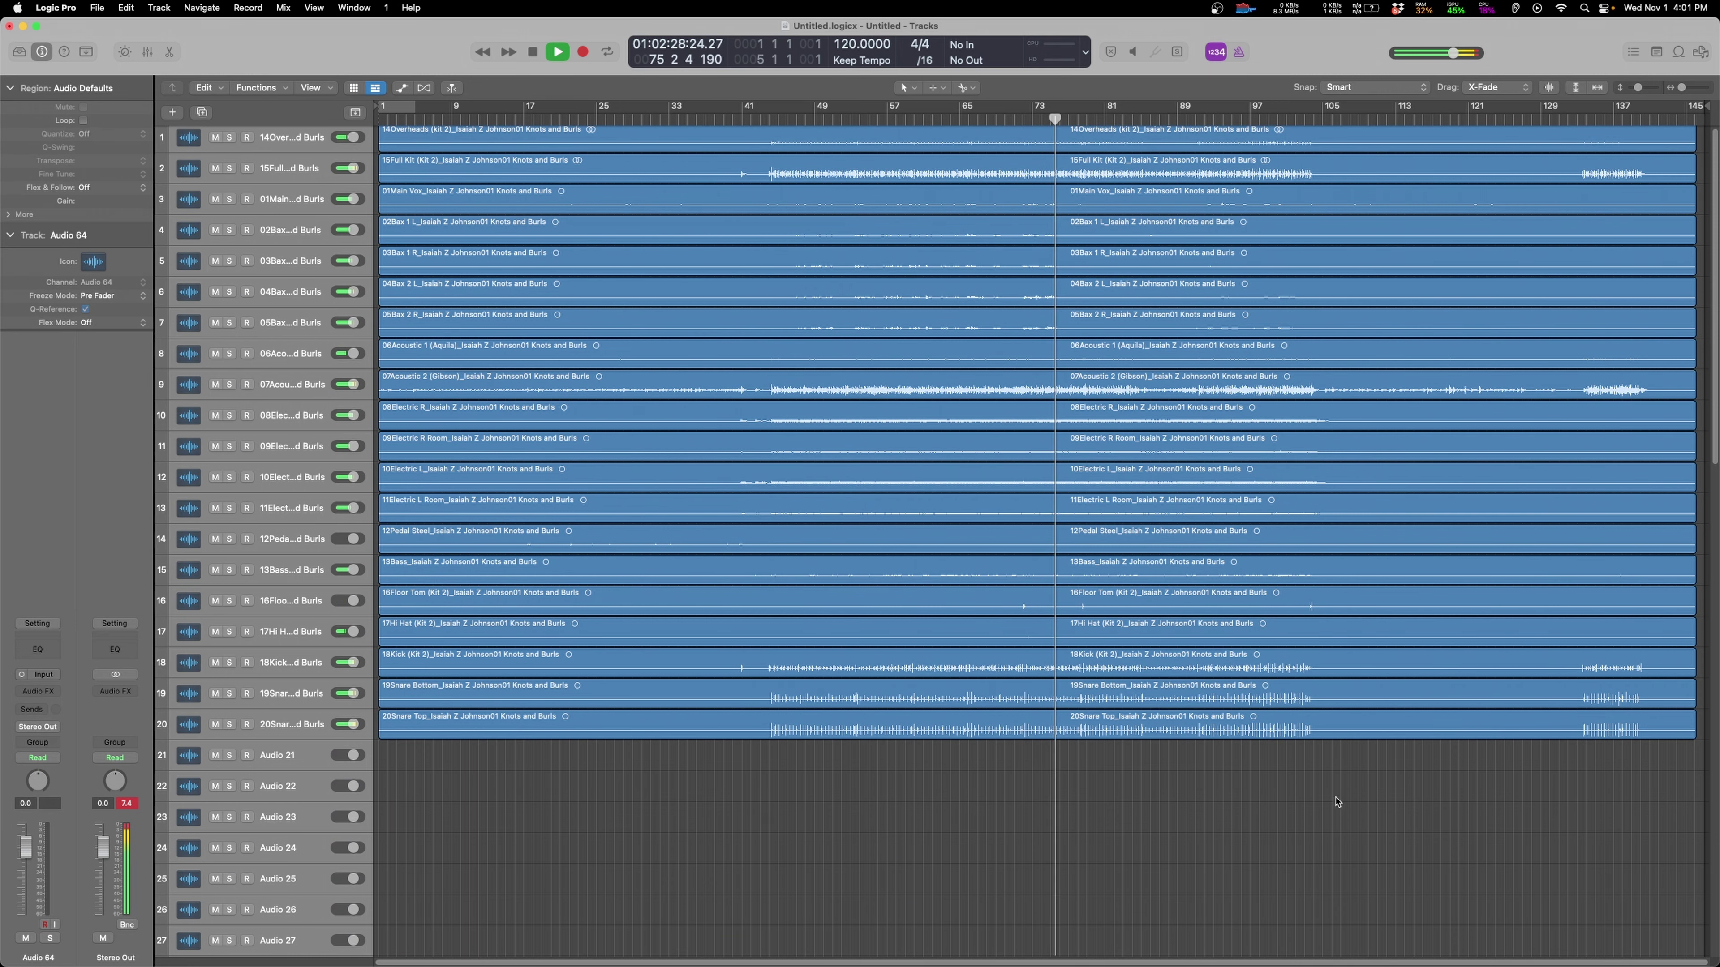
pyautogui.scroll(1, 1351, 768)
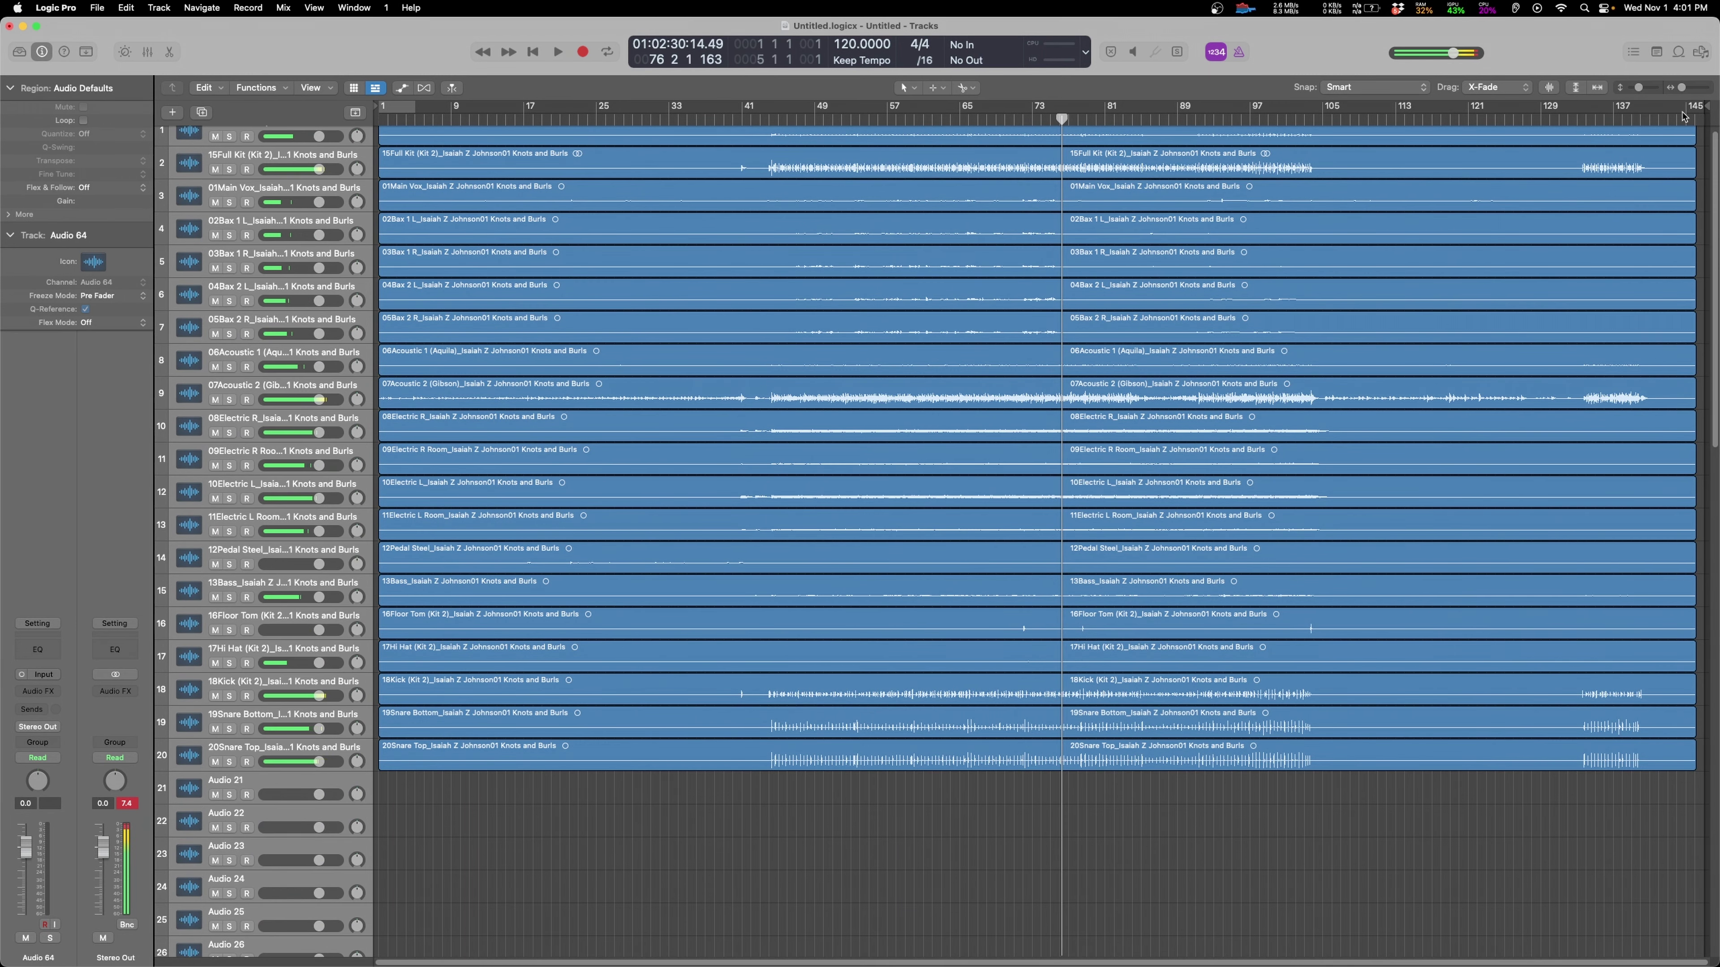
pyautogui.press('End')
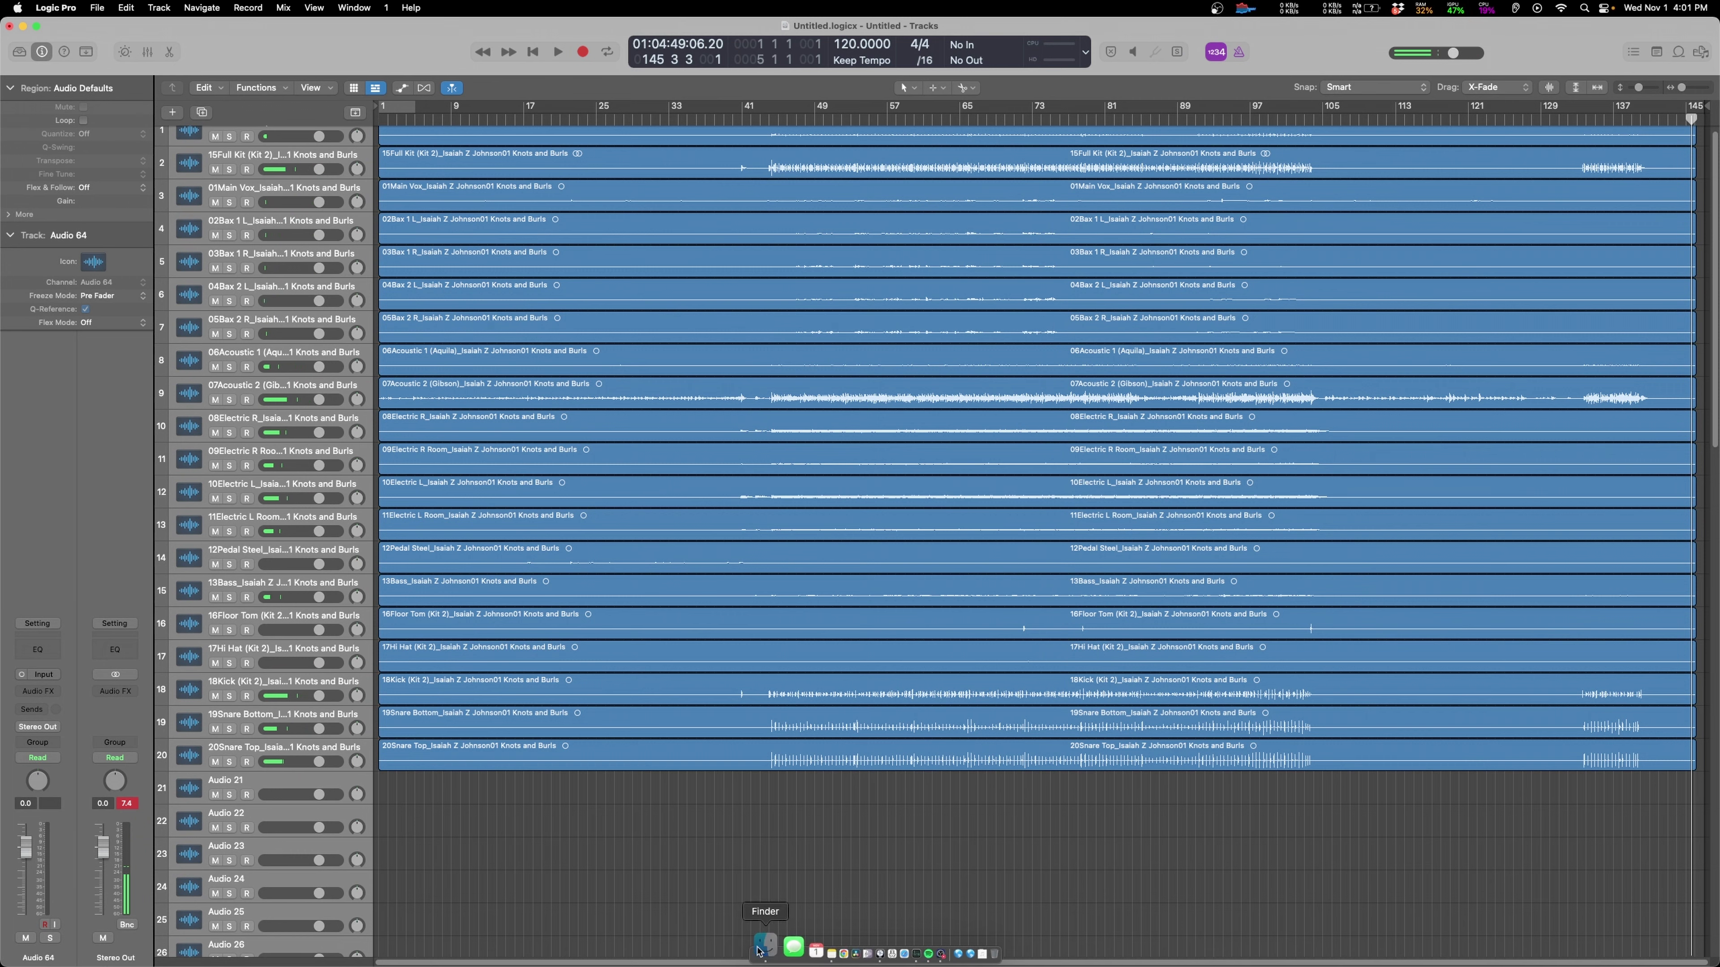
pyautogui.click(763, 951)
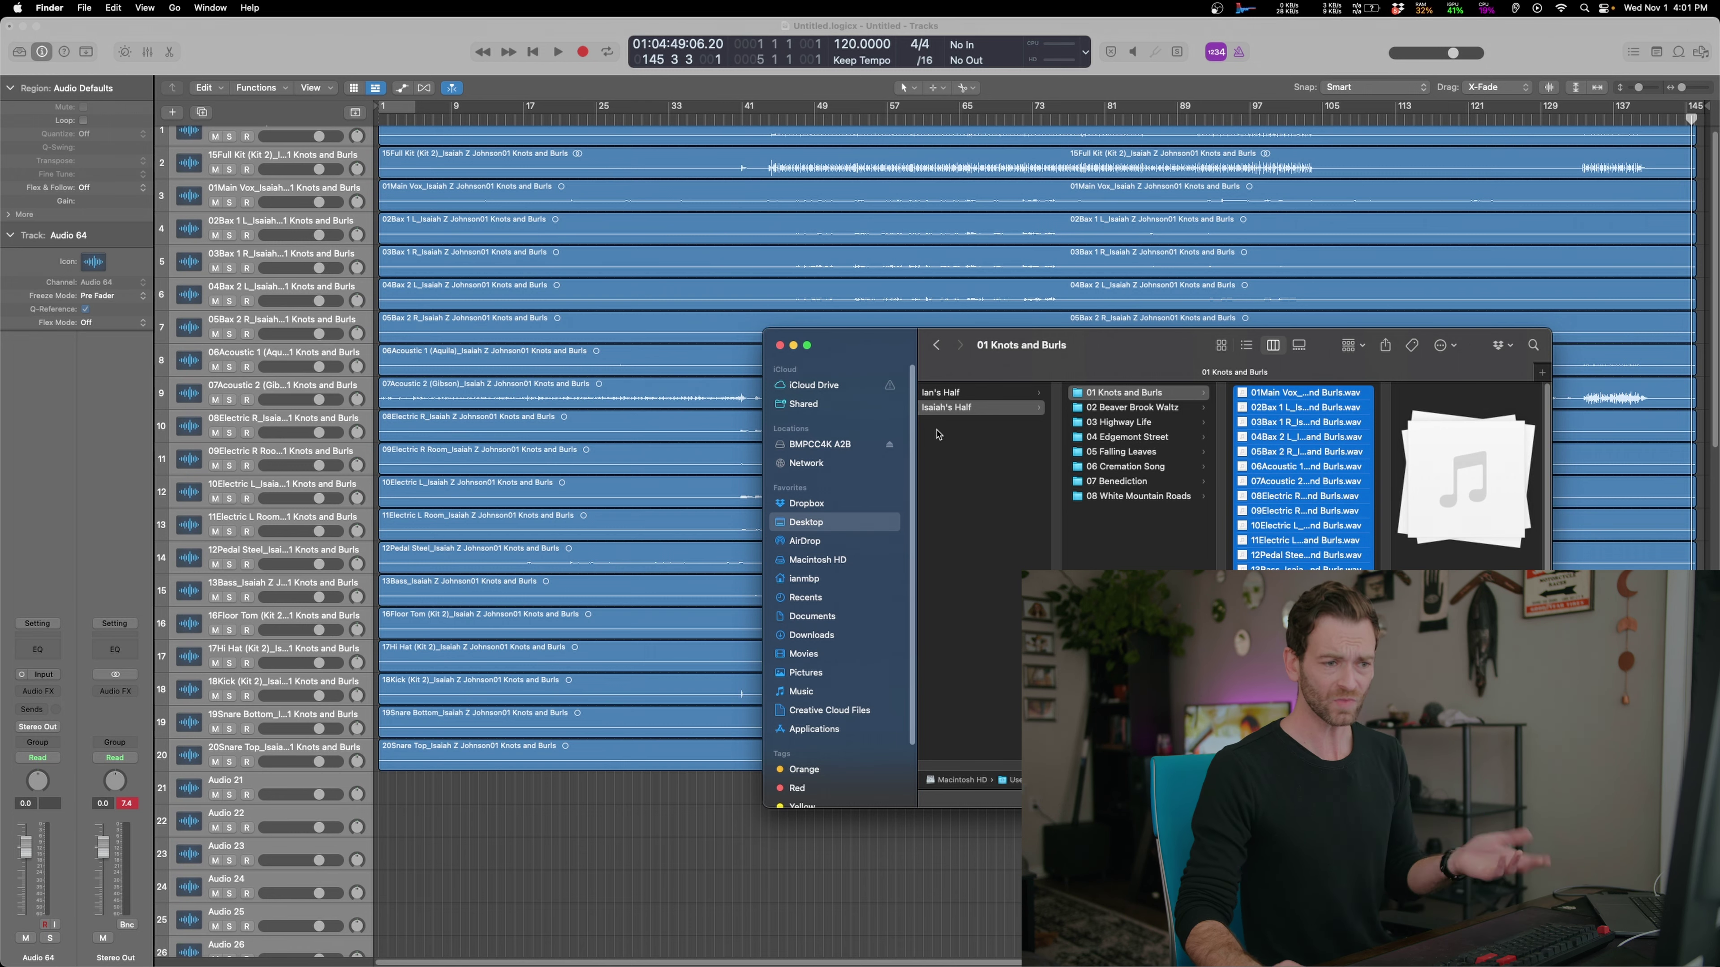
# Show the global tracks and add a marker at bar 1 stretched across the whole first song
pyautogui.press('super+Tab')
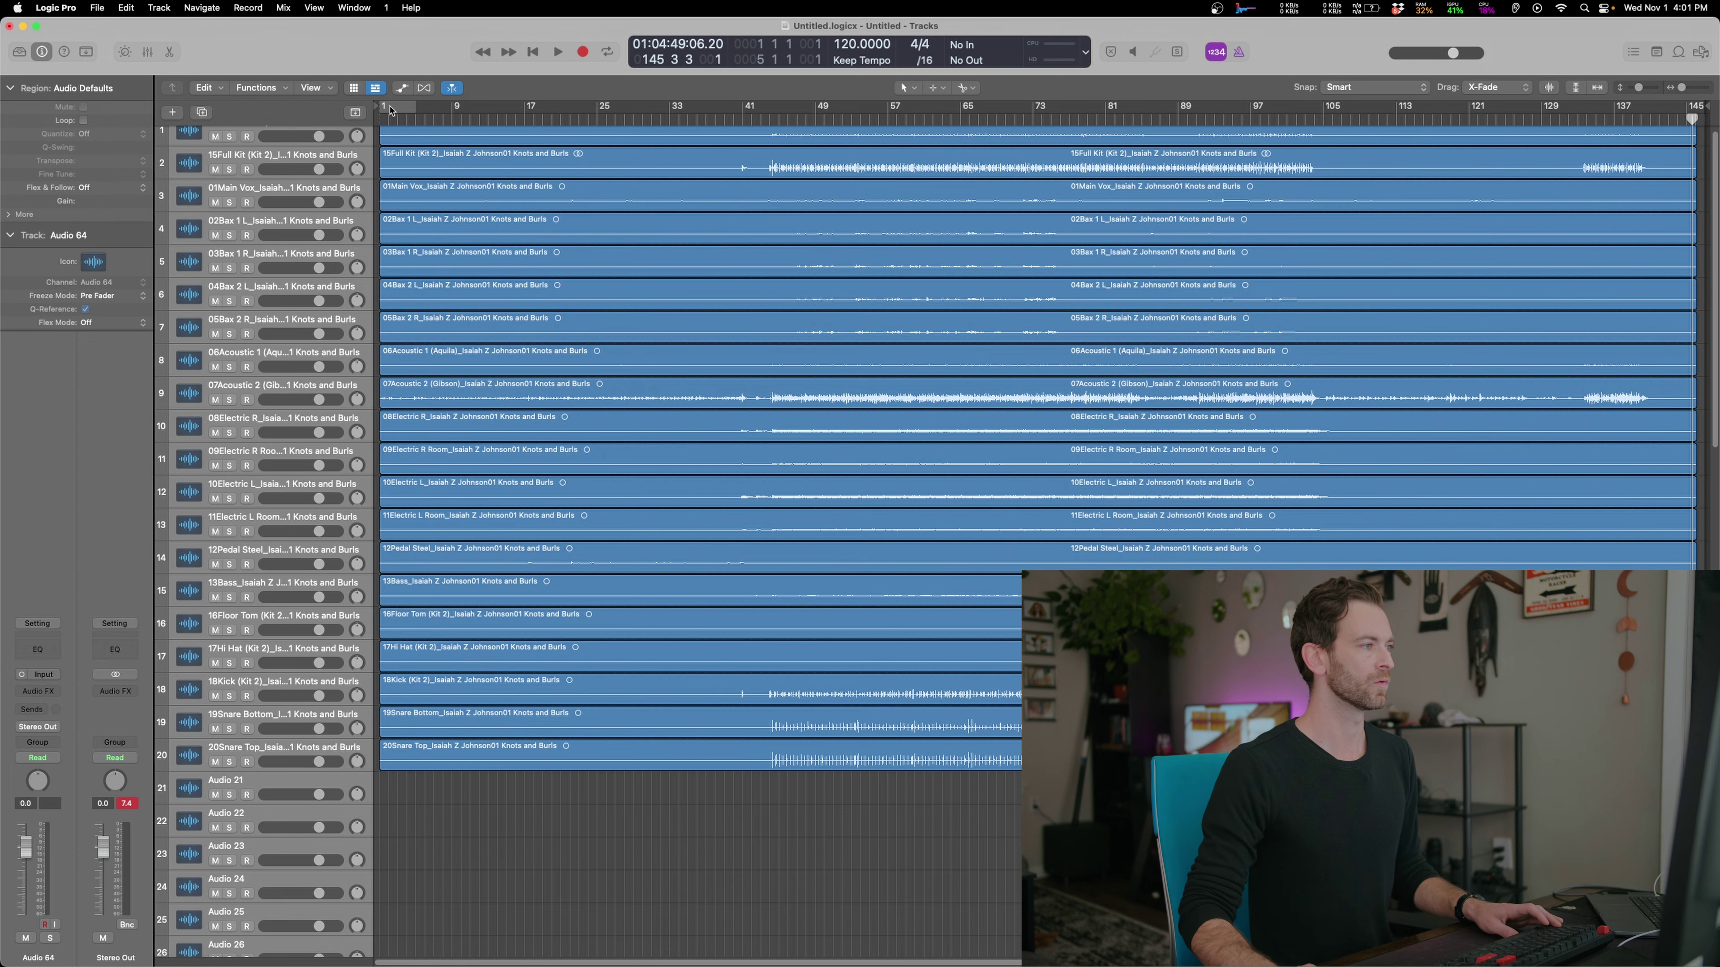
pyautogui.press('Return')
pyautogui.press('g')
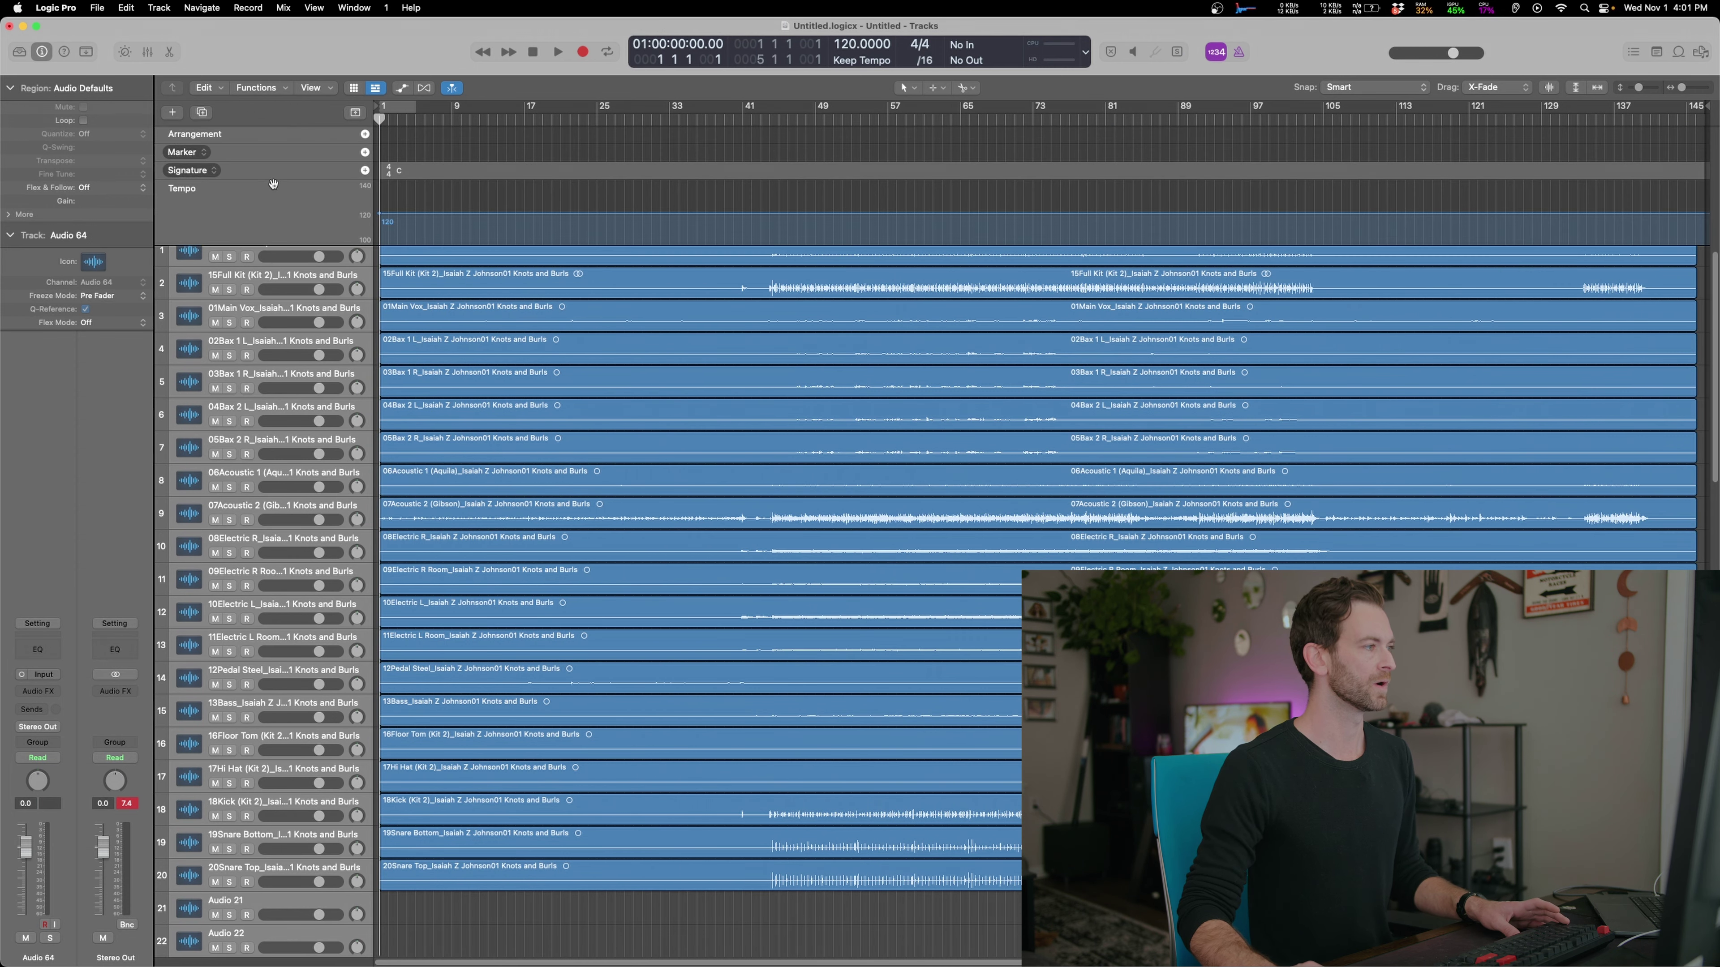
pyautogui.click(365, 152)
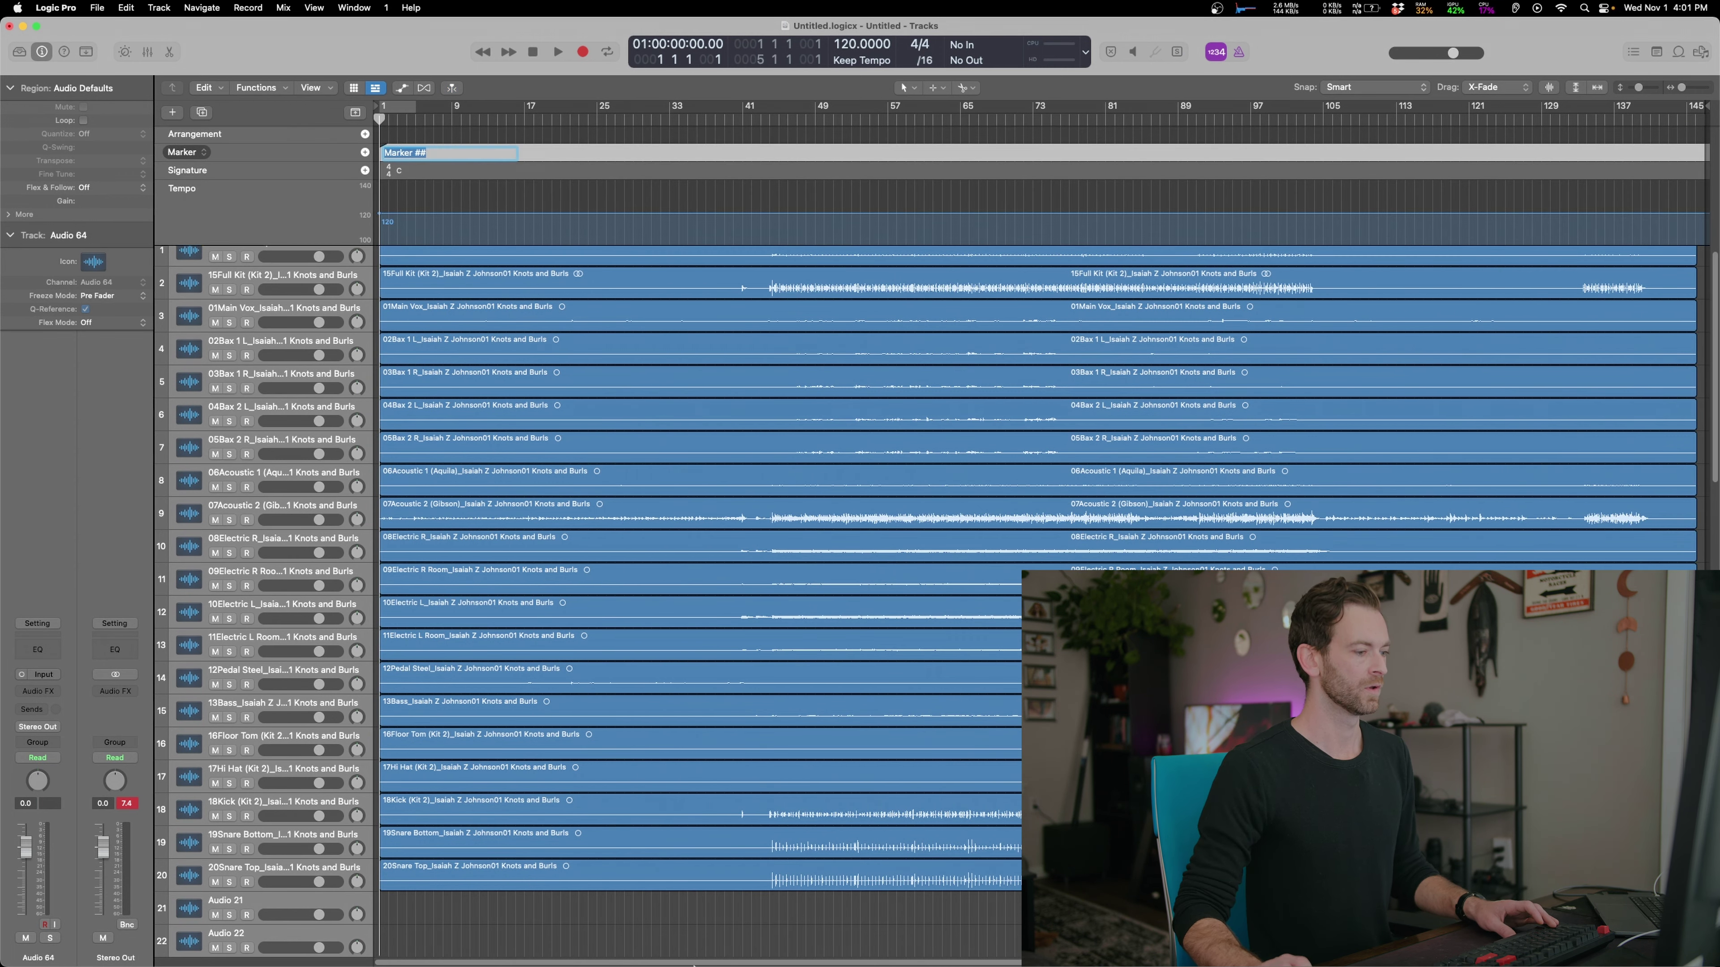
pyautogui.click(763, 954)
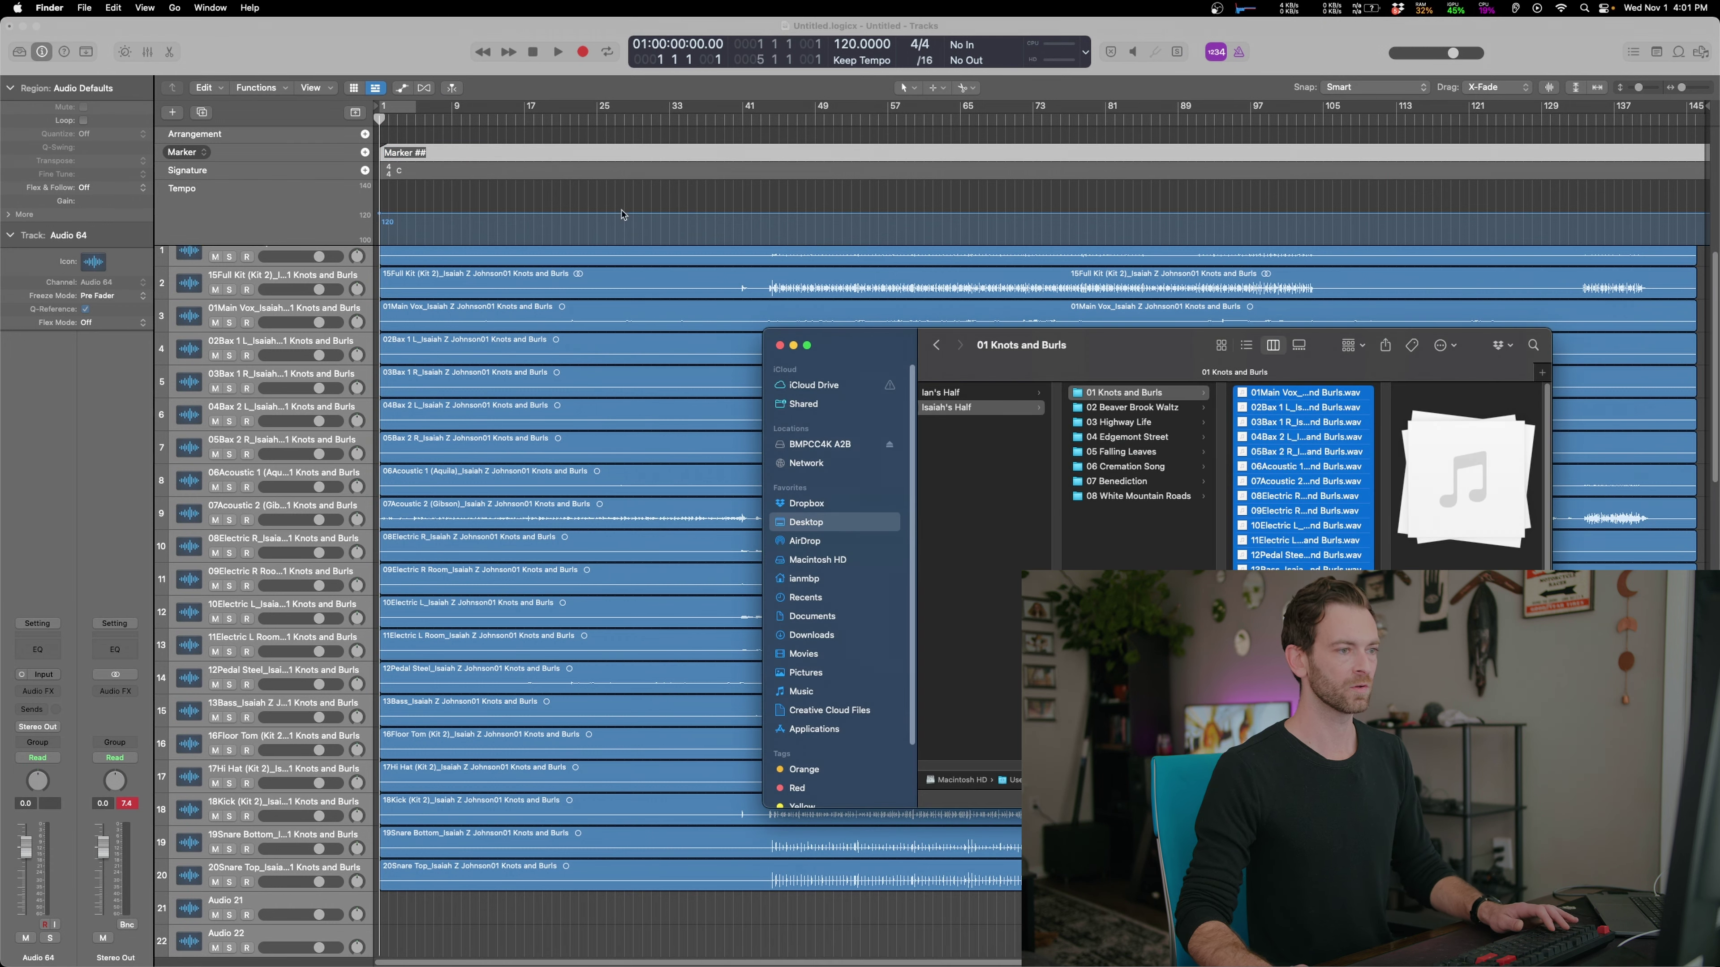
pyautogui.moveTo(430, 151)
pyautogui.mouseDown()
pyautogui.moveTo(1715, 156)
pyautogui.moveTo(1715, 103)
pyautogui.mouseUp()
pyautogui.press('z')
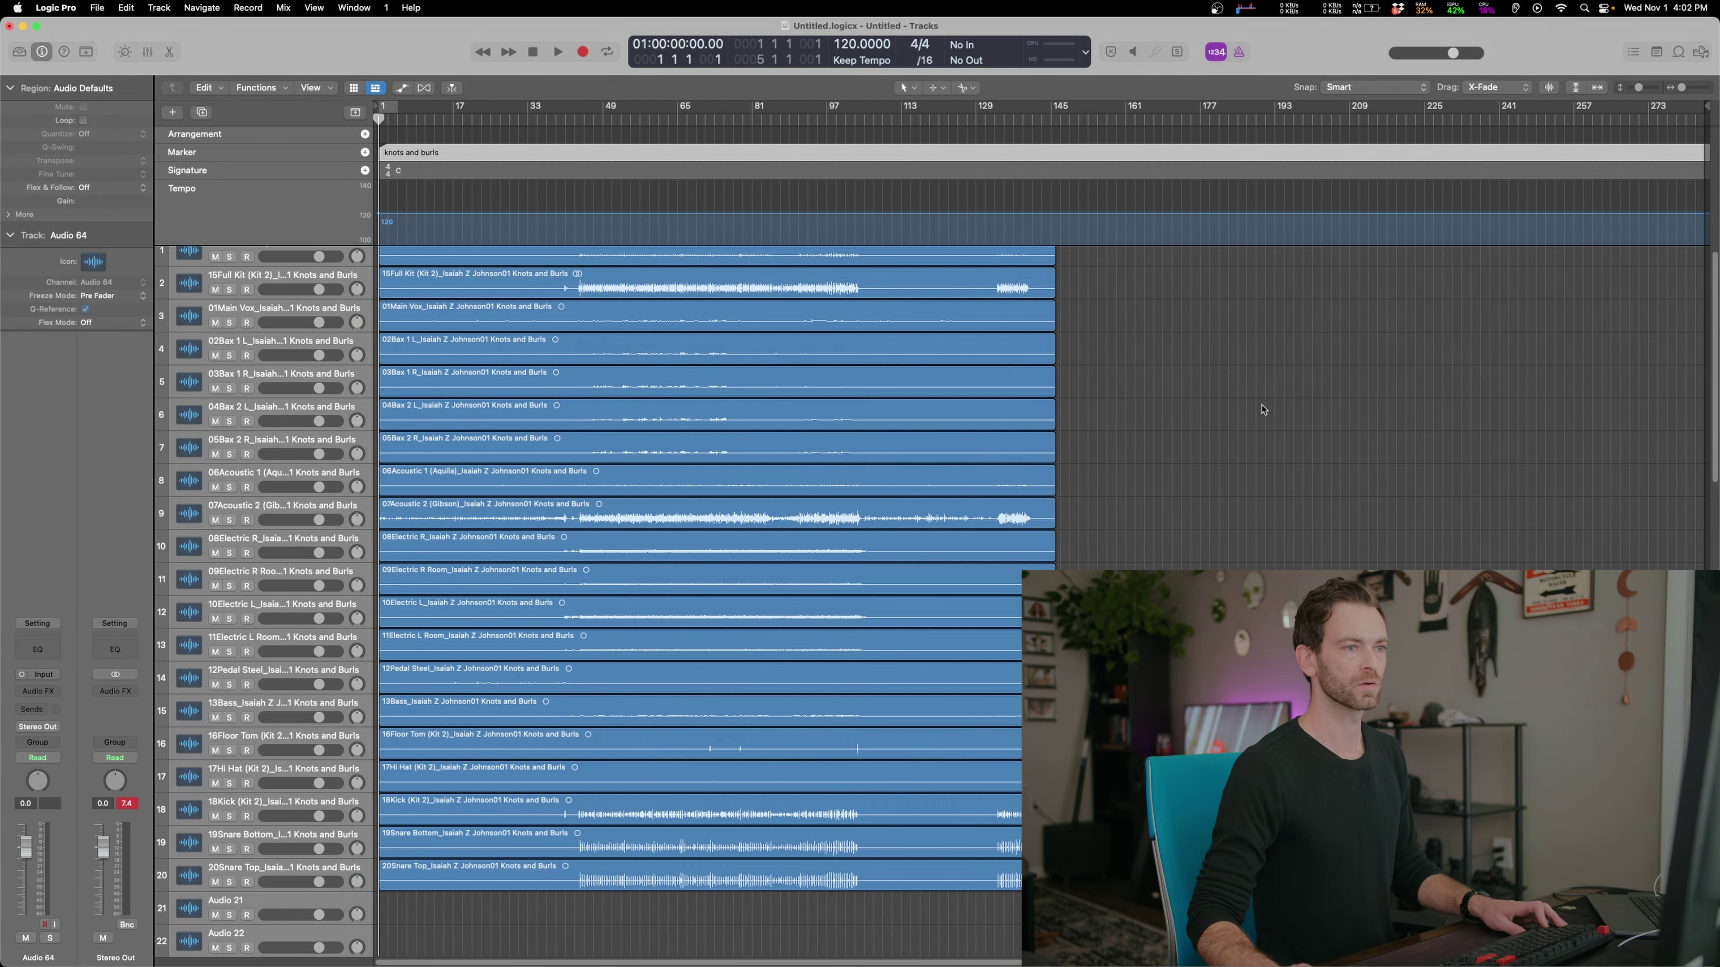
pyautogui.press('super+Tab')
# Import all 03 Highway Life stems after Beaver Brook, keeping the mono track format
pyautogui.click(1146, 408)
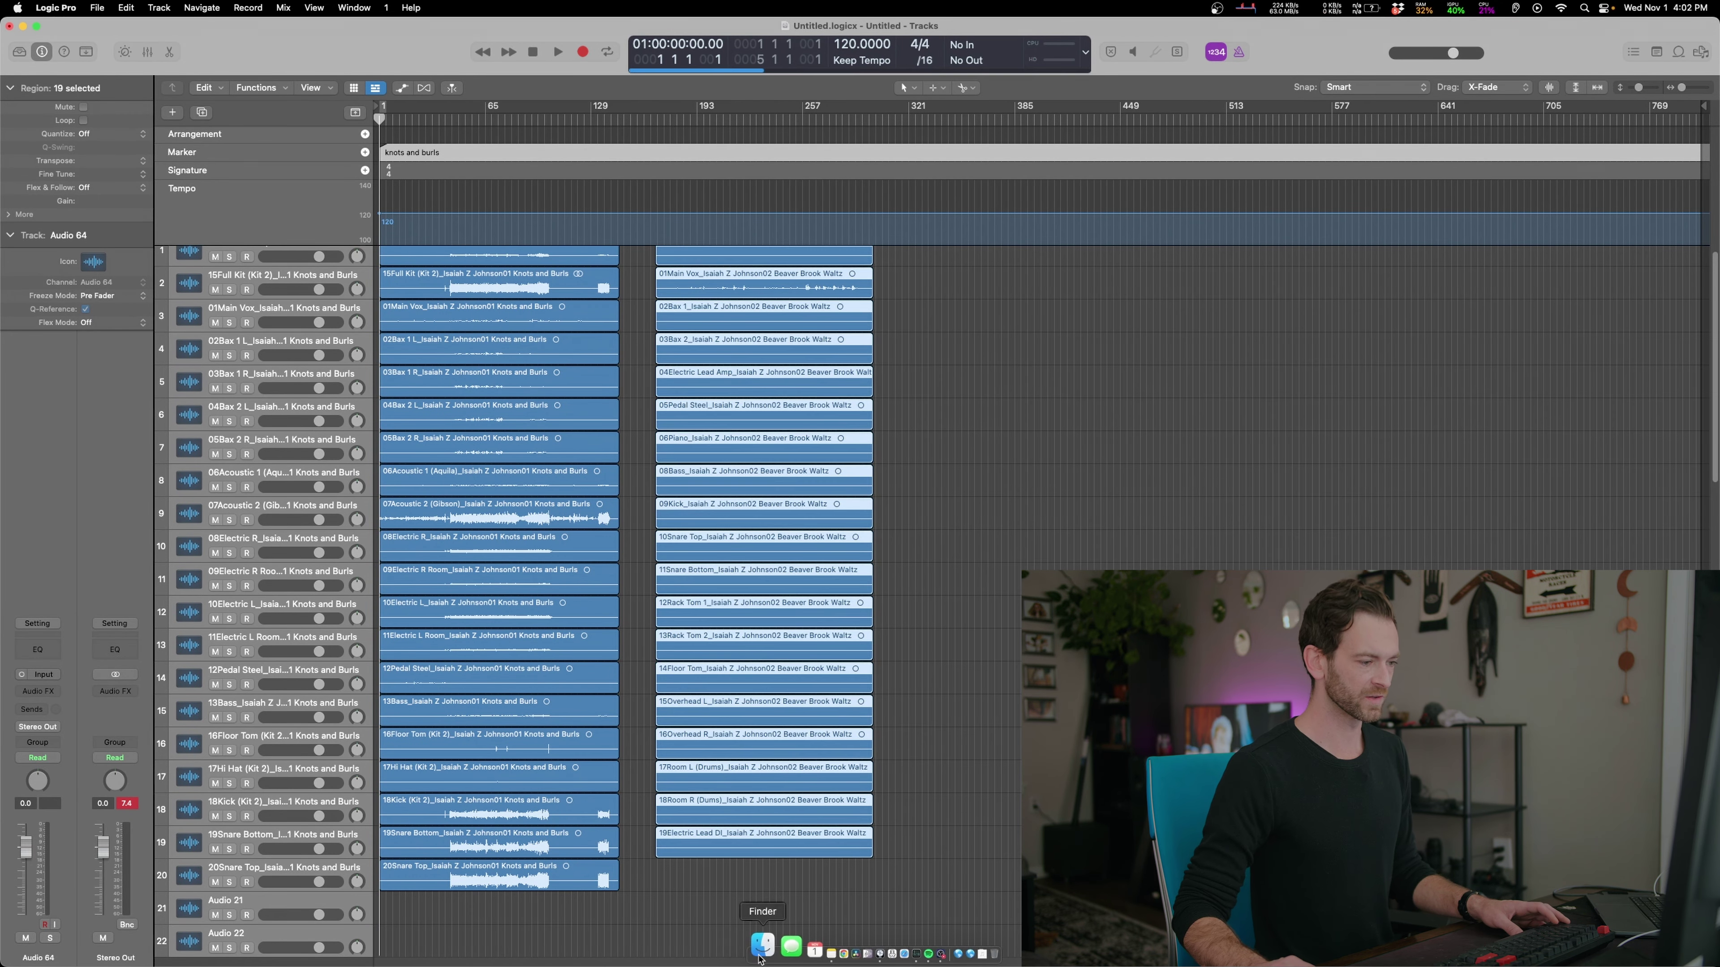
pyautogui.click(763, 951)
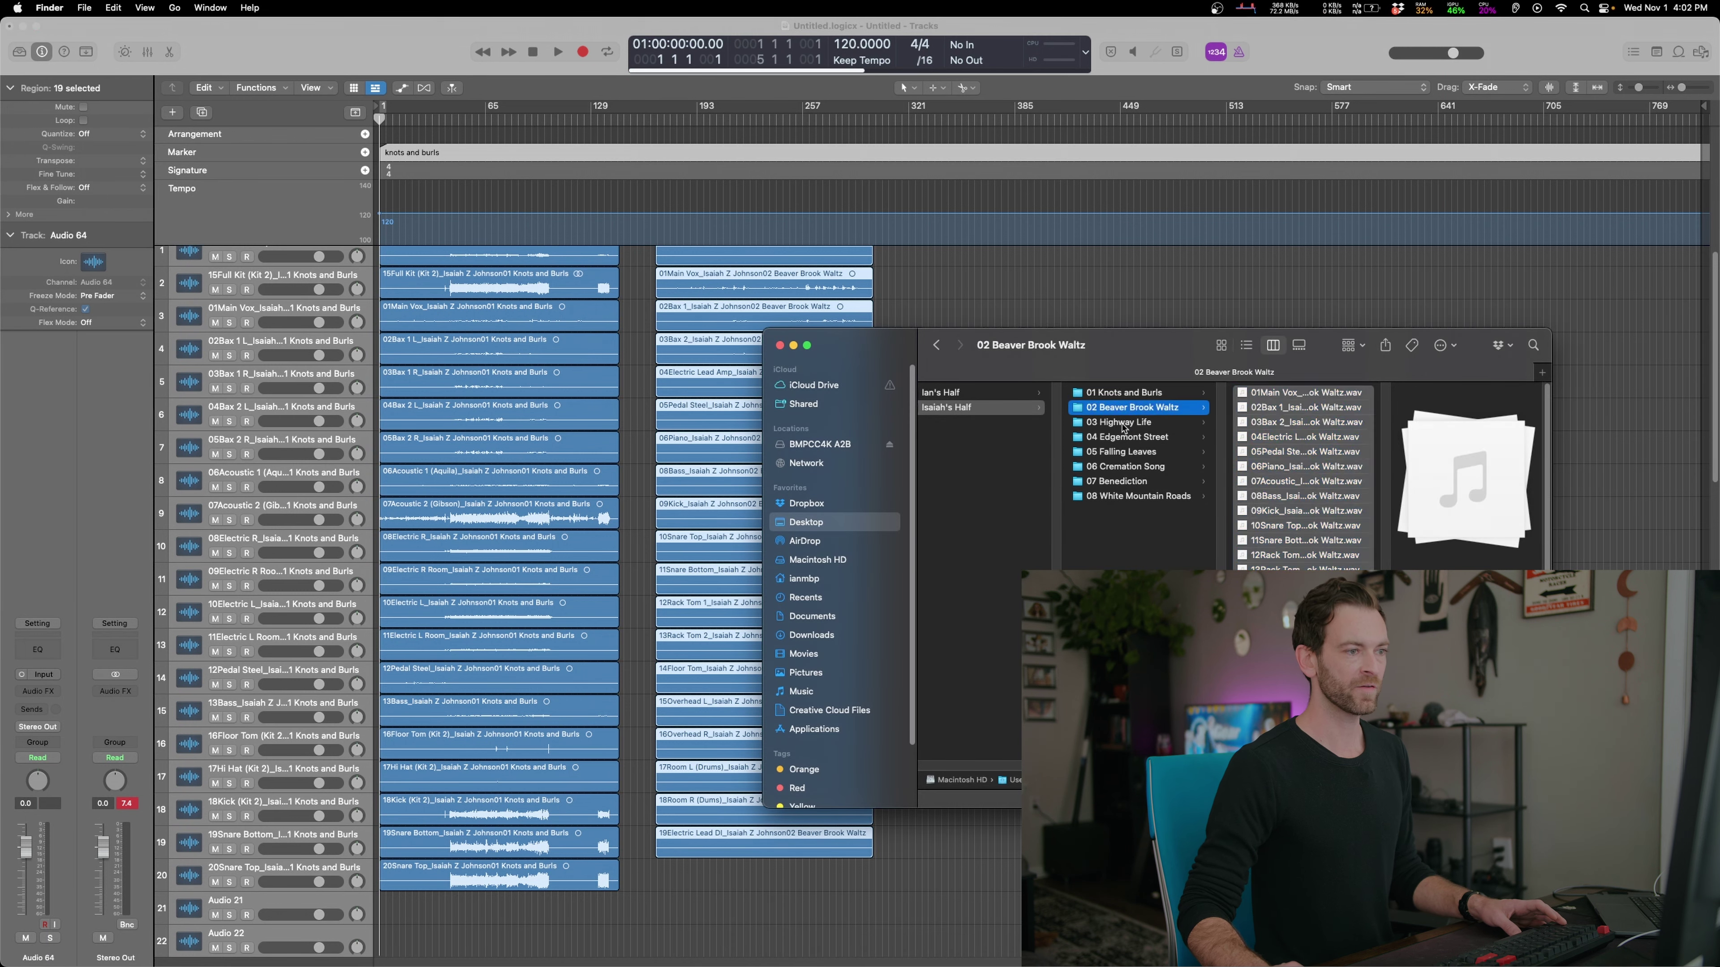
pyautogui.click(1155, 426)
pyautogui.press('super+a')
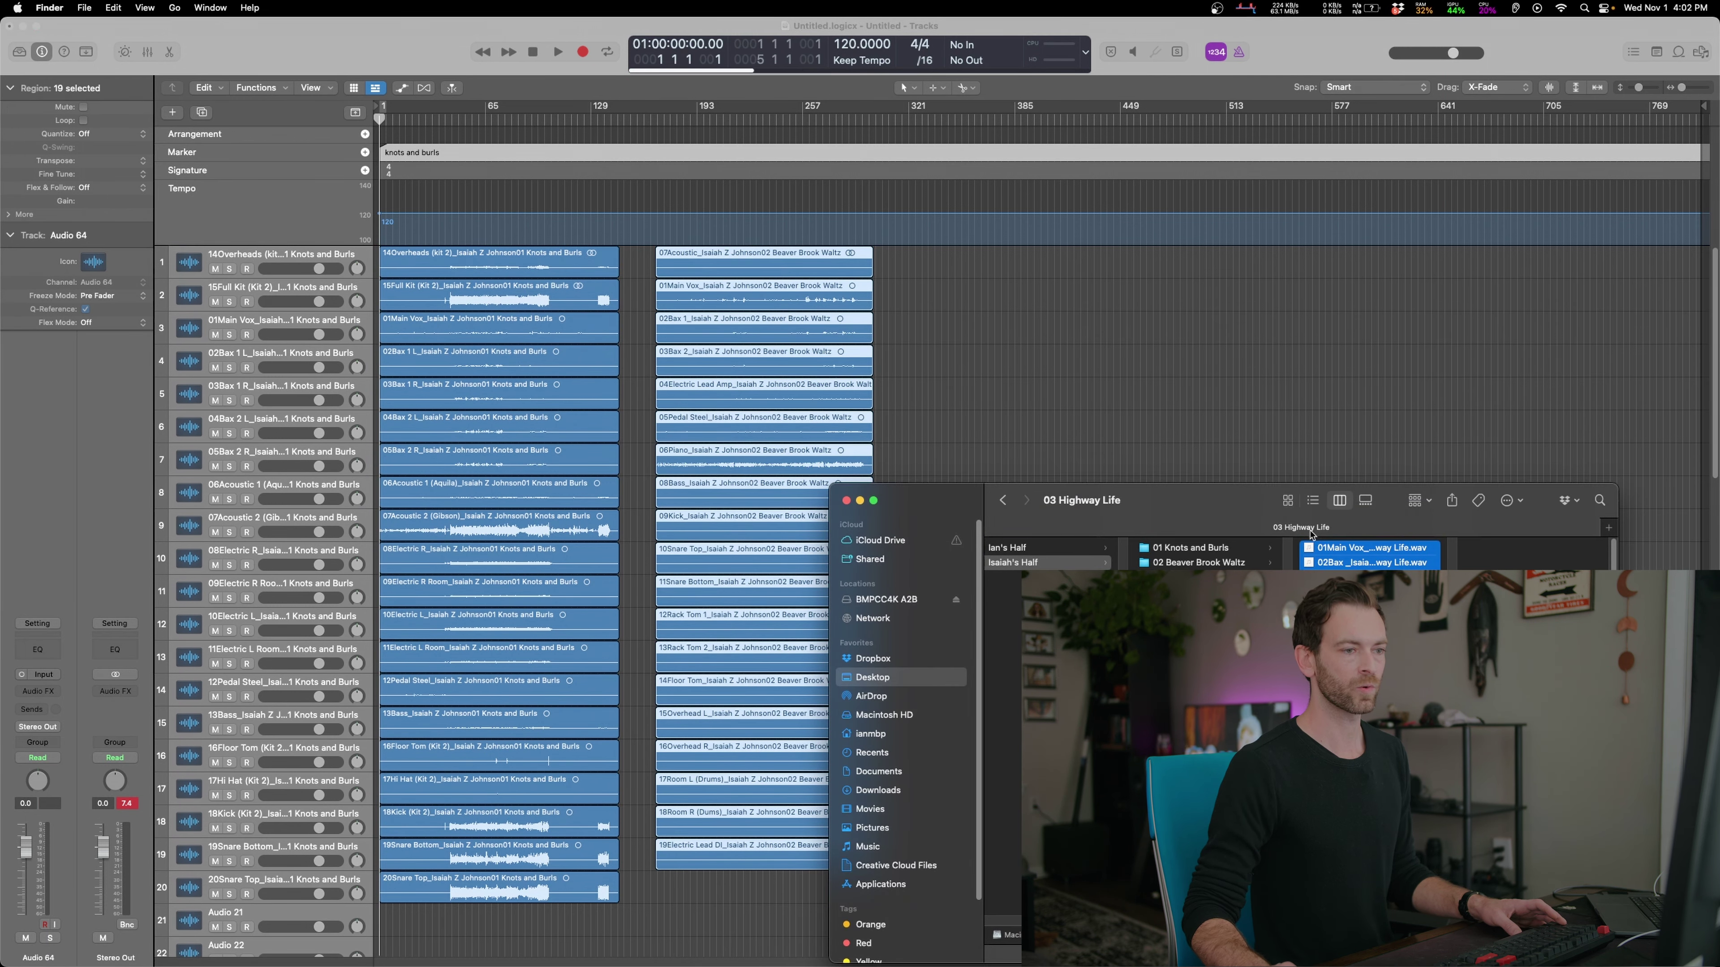
pyautogui.moveTo(1341, 554); pyautogui.dragTo(933, 269)
pyautogui.click(941, 366)
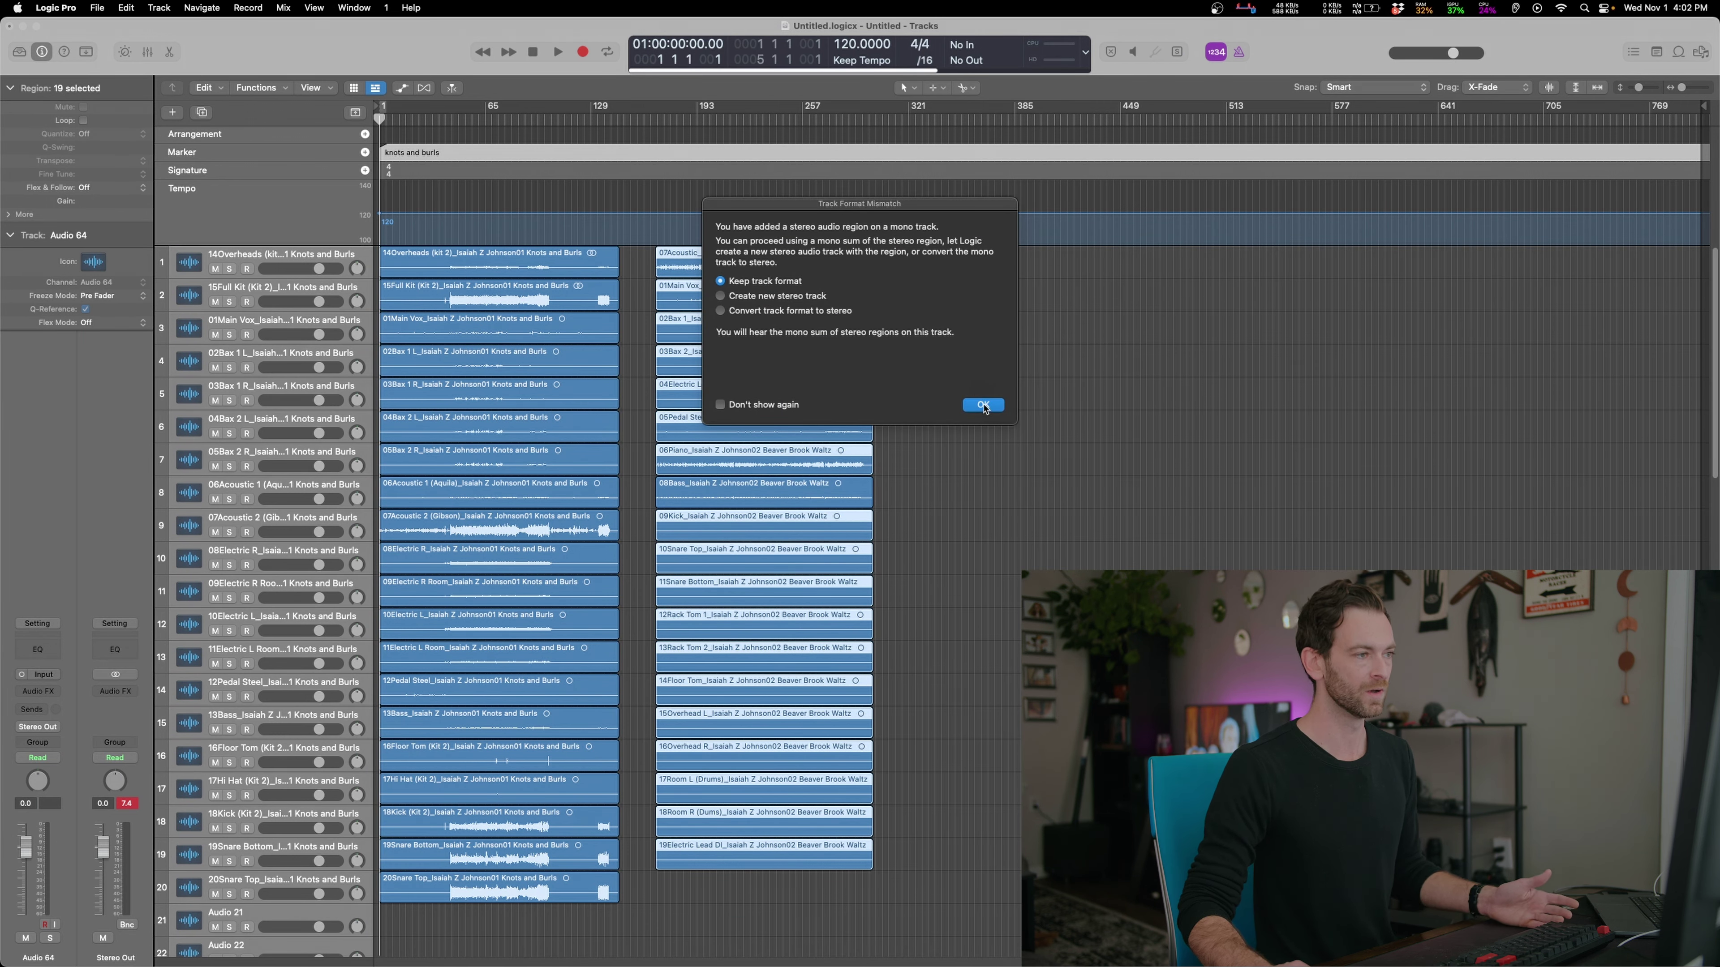
pyautogui.click(983, 406)
pyautogui.moveTo(806, 950)
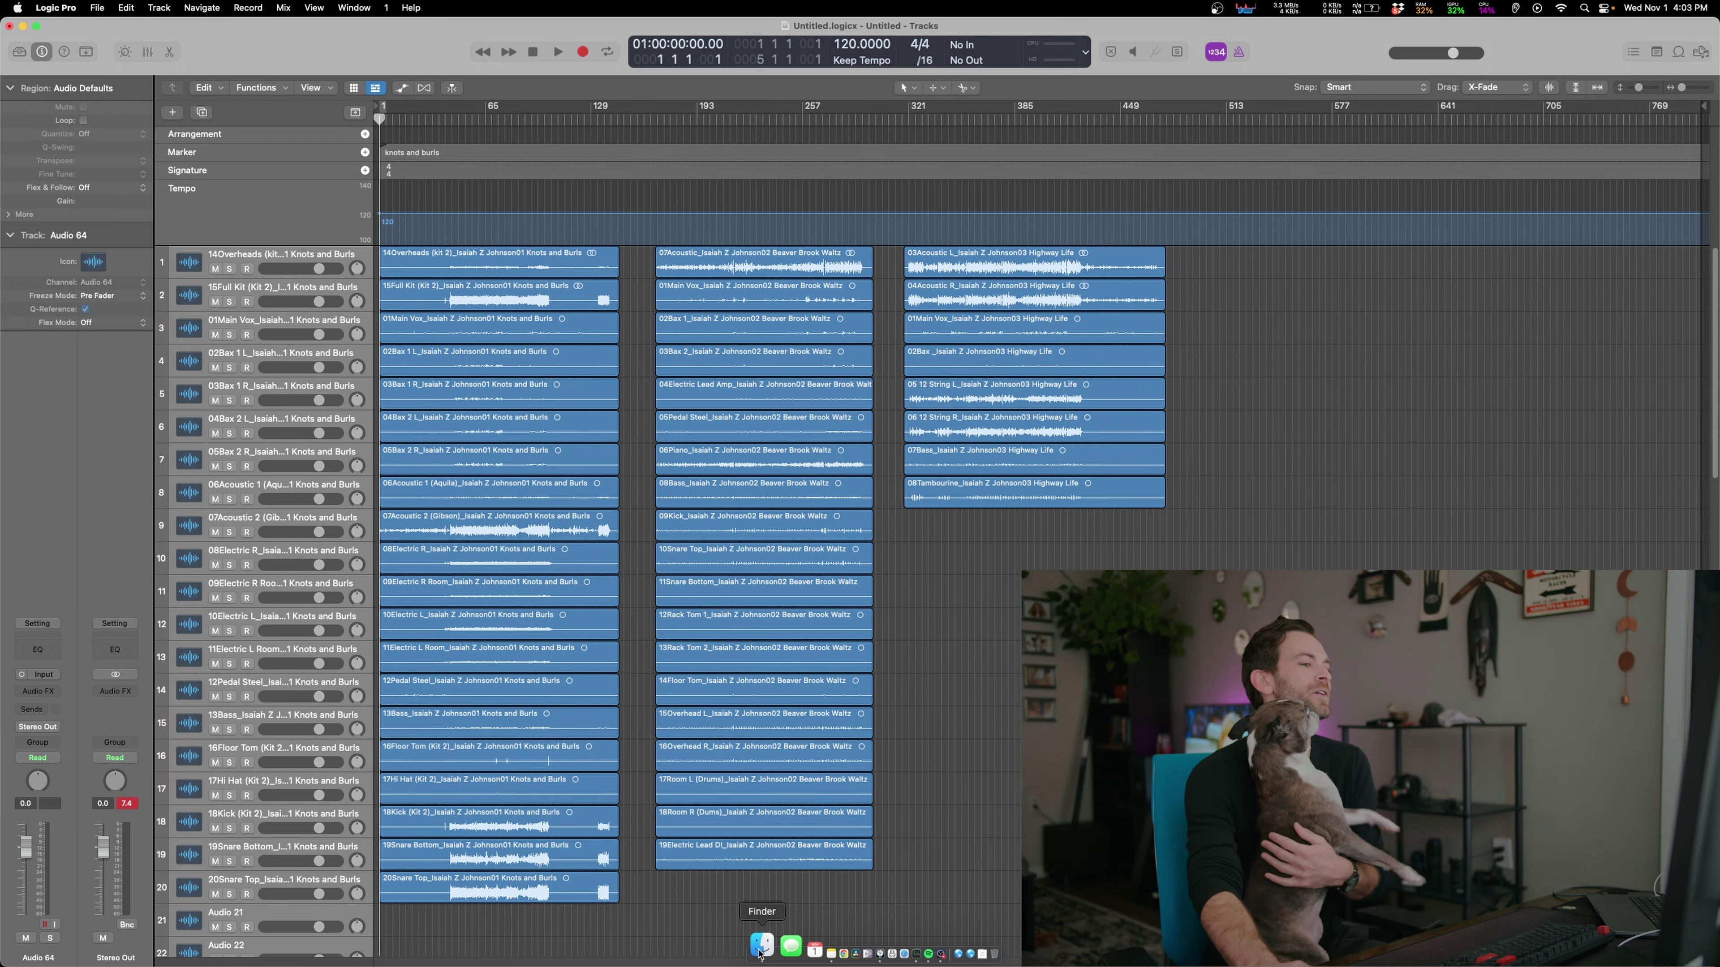
# Import all 04 Edgemont Street stems onto the existing tracks after Highway Life
pyautogui.click(757, 954)
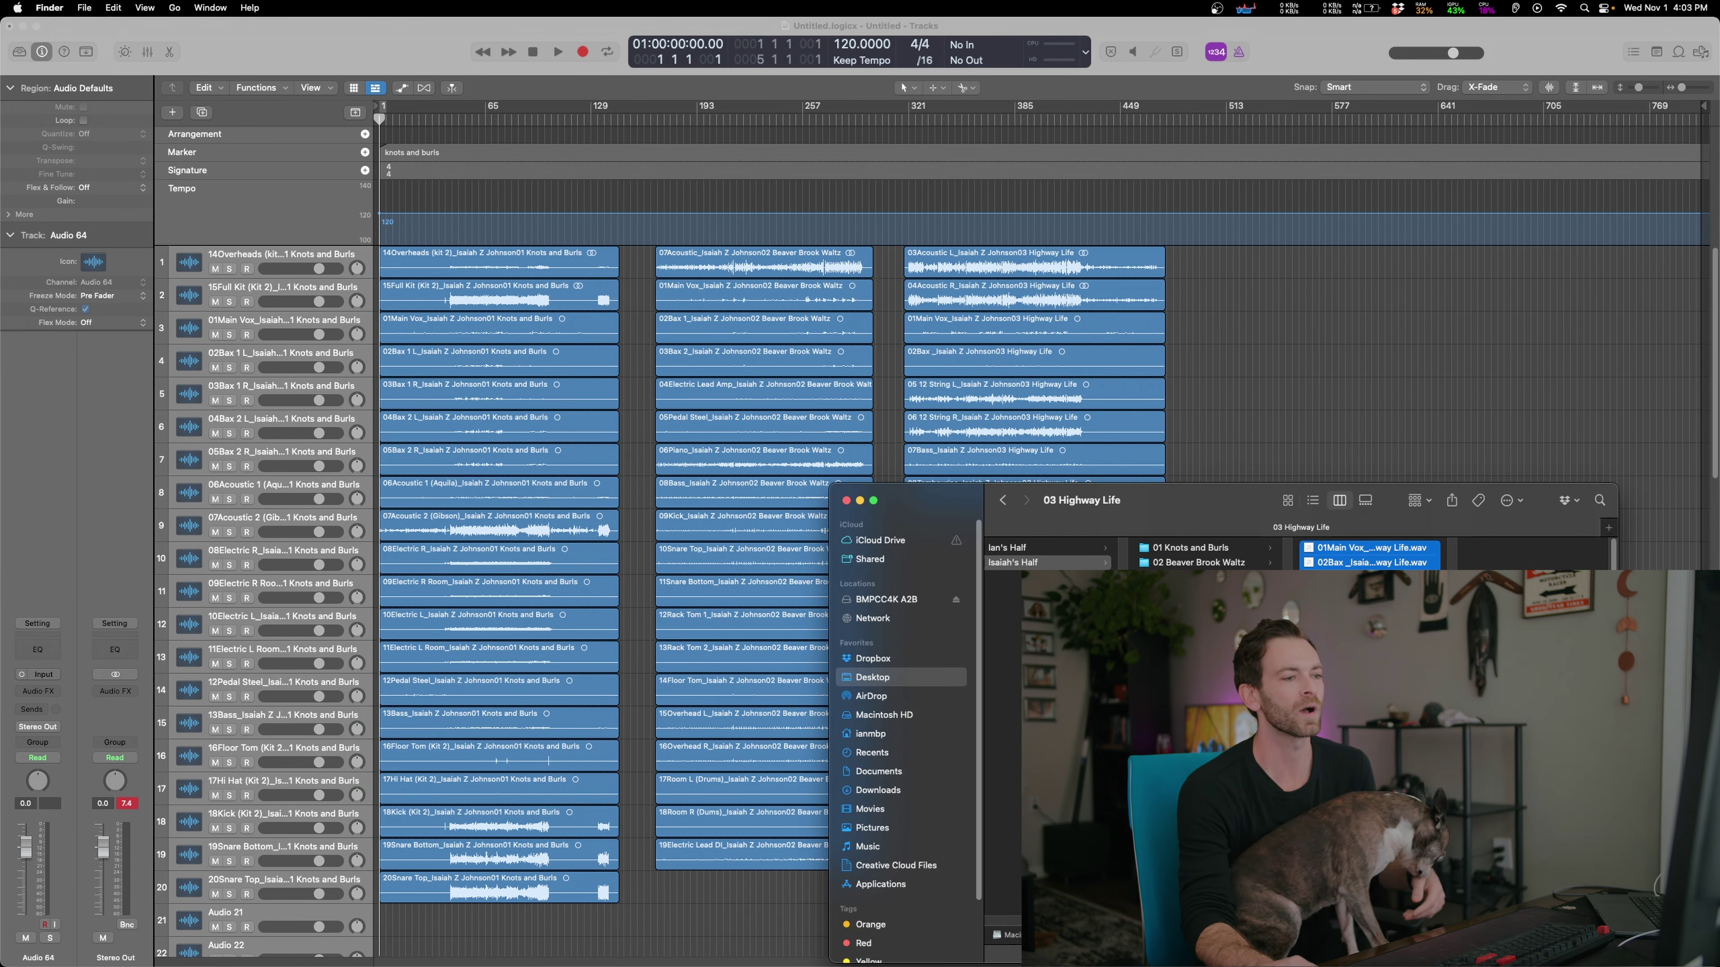
pyautogui.click(1192, 592)
pyautogui.click(1367, 547)
pyautogui.press('super+a')
pyautogui.moveTo(1368, 548); pyautogui.dragTo(1201, 271)
pyautogui.click(941, 364)
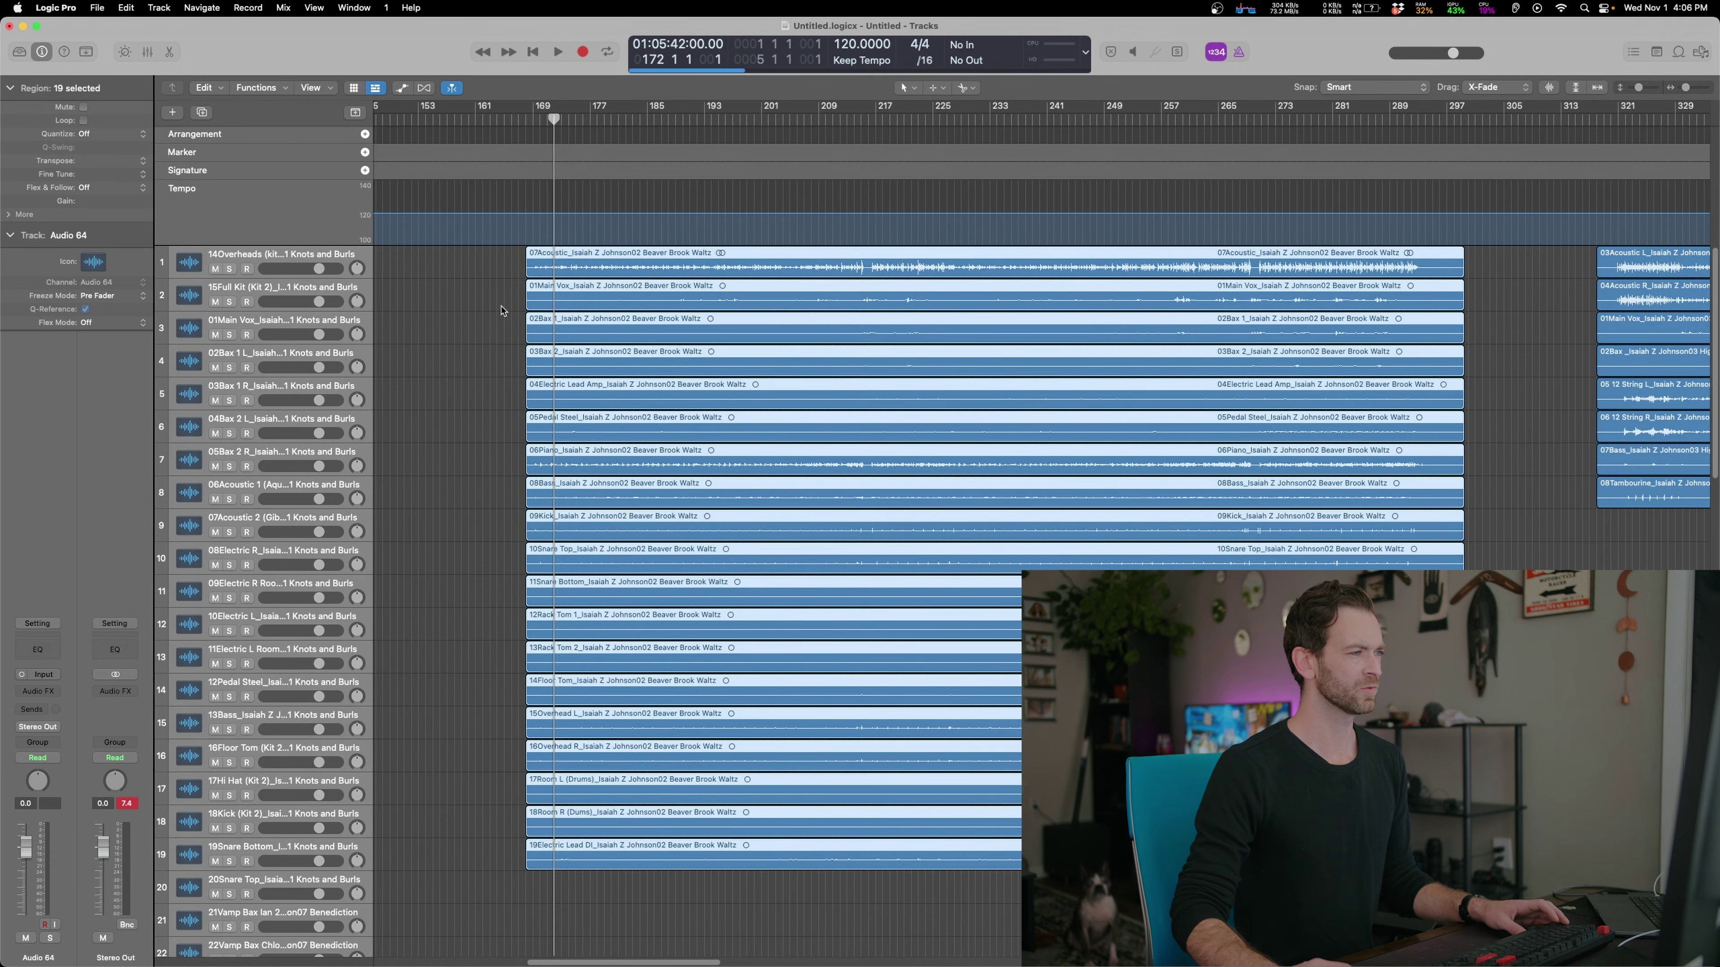
# Deselect and zoom out to check every song's regions, then close the stem folders window
pyautogui.click(501, 311)
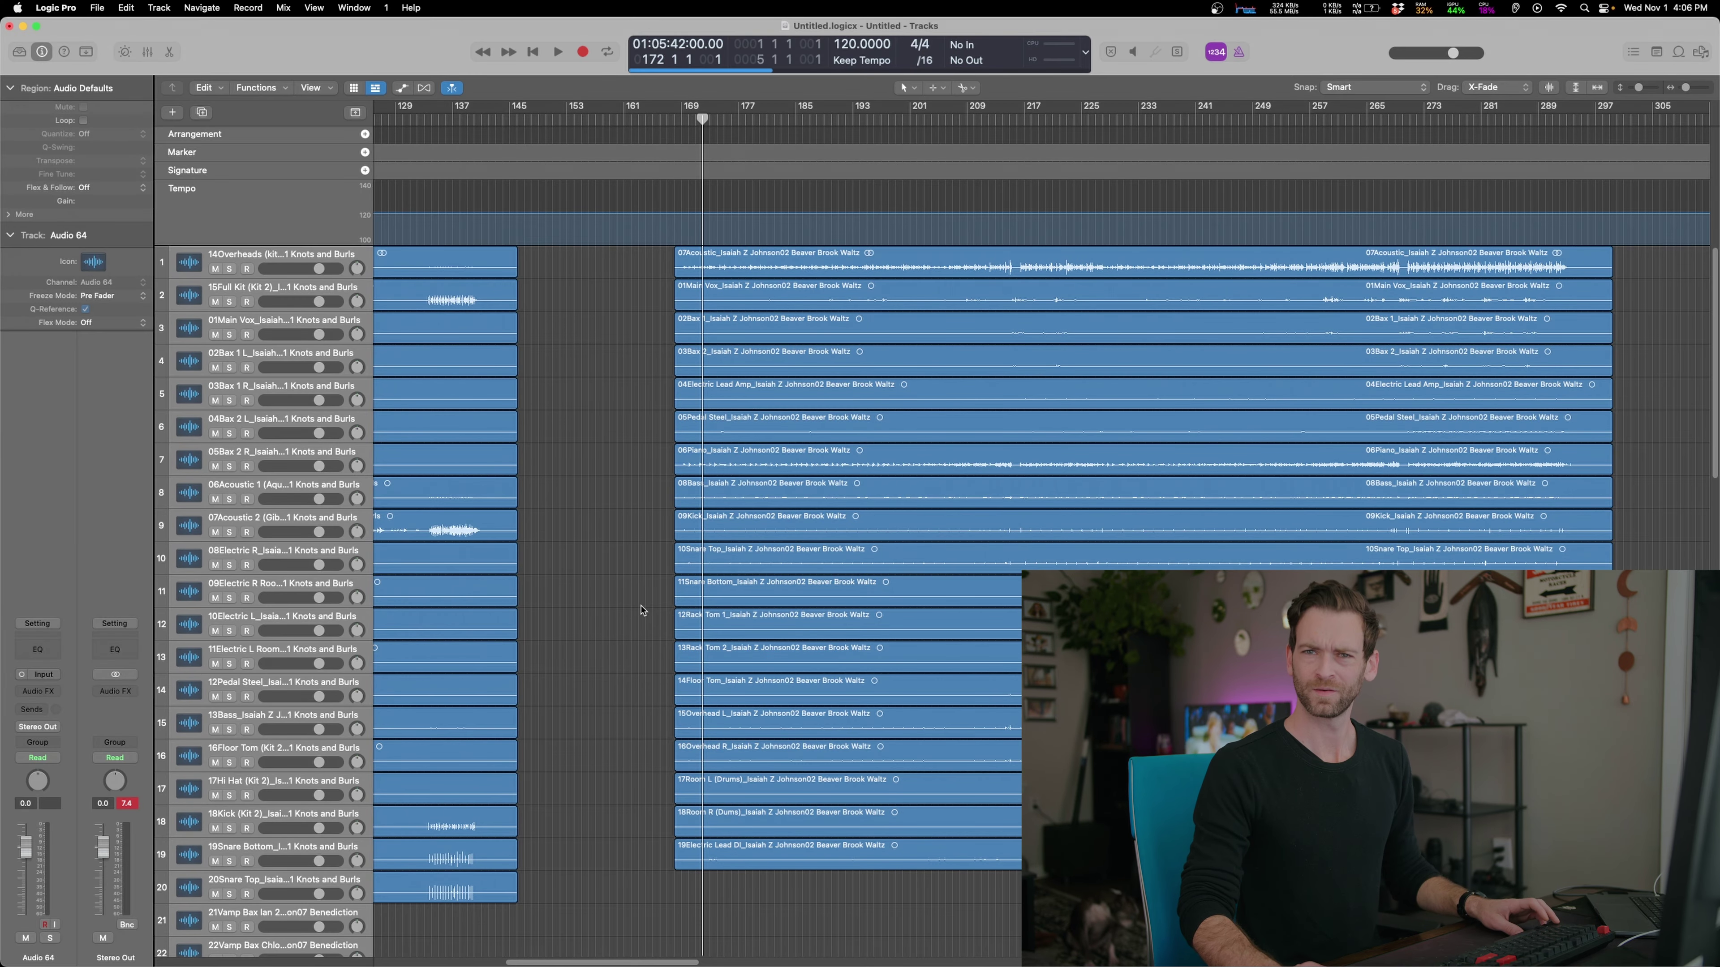
pyautogui.press('z')
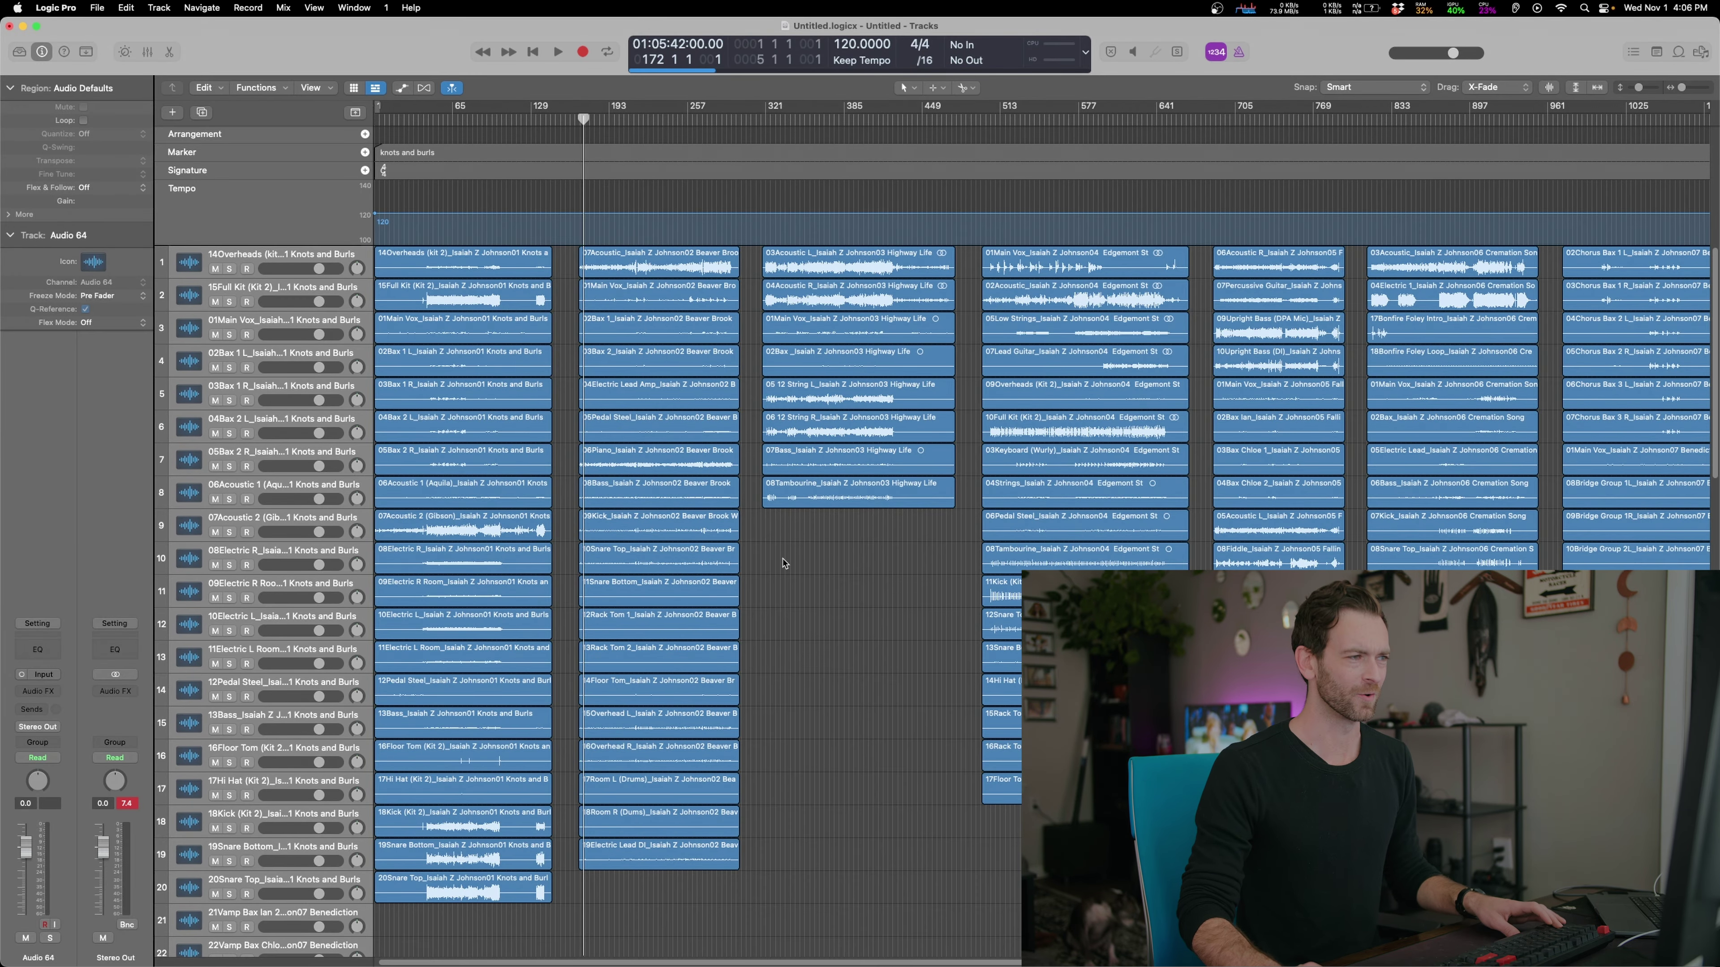
pyautogui.click(754, 266)
pyautogui.press('z')
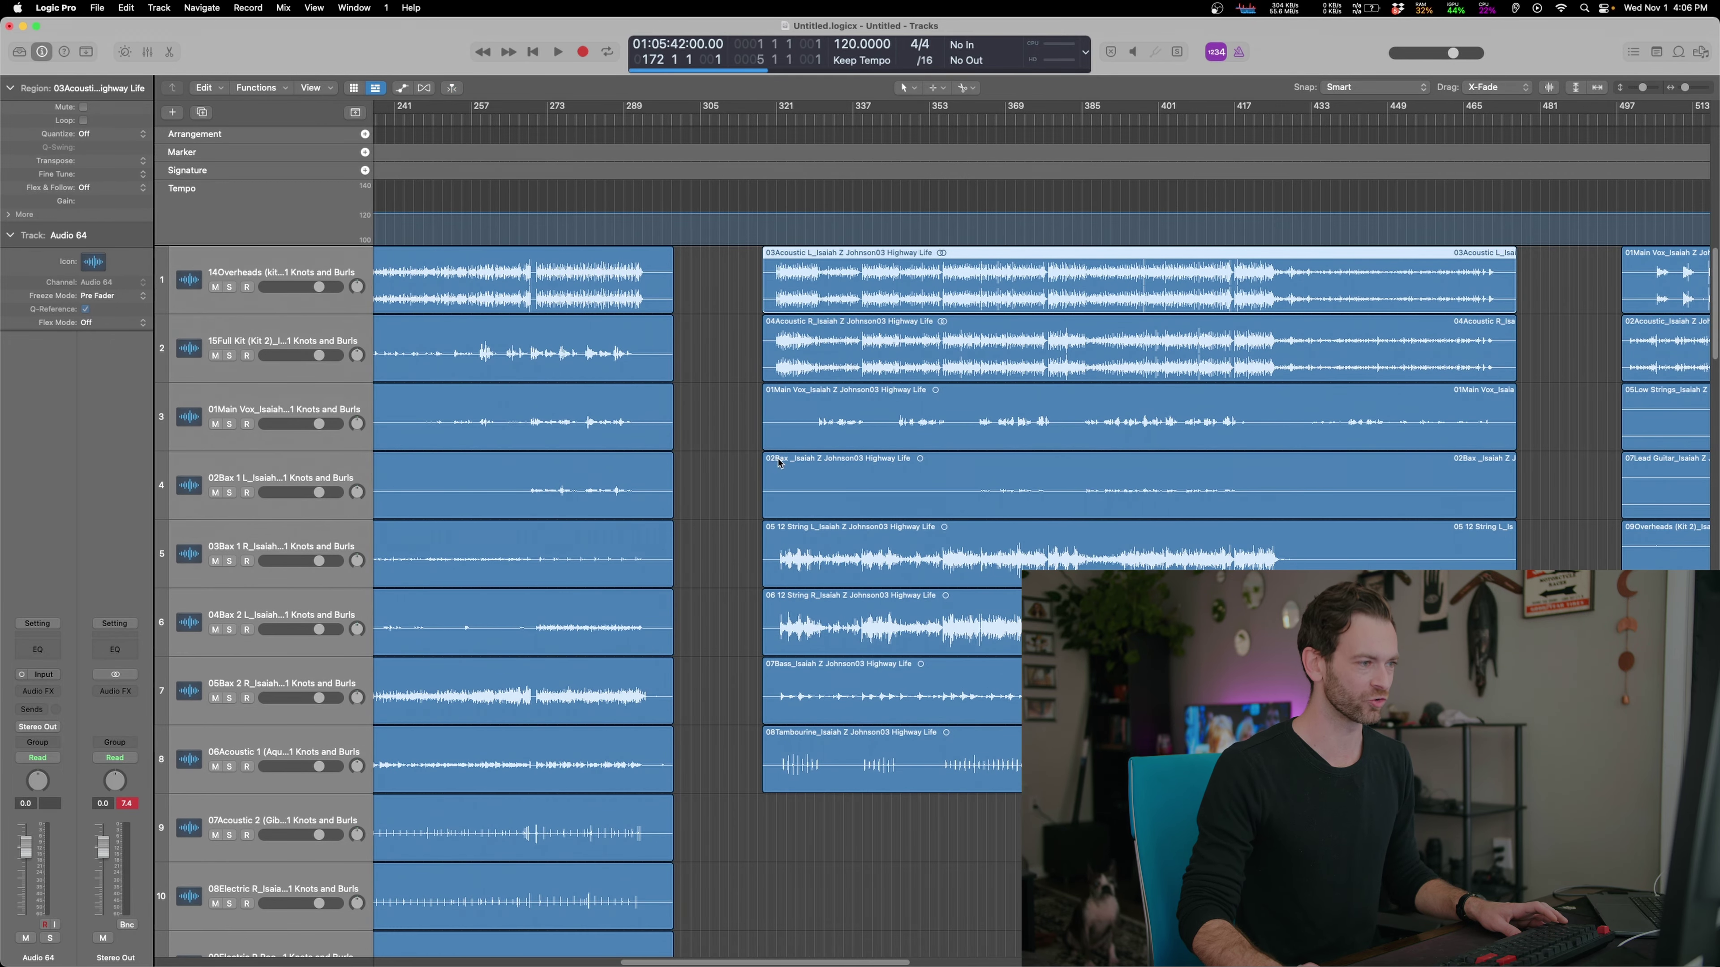
pyautogui.press('z')
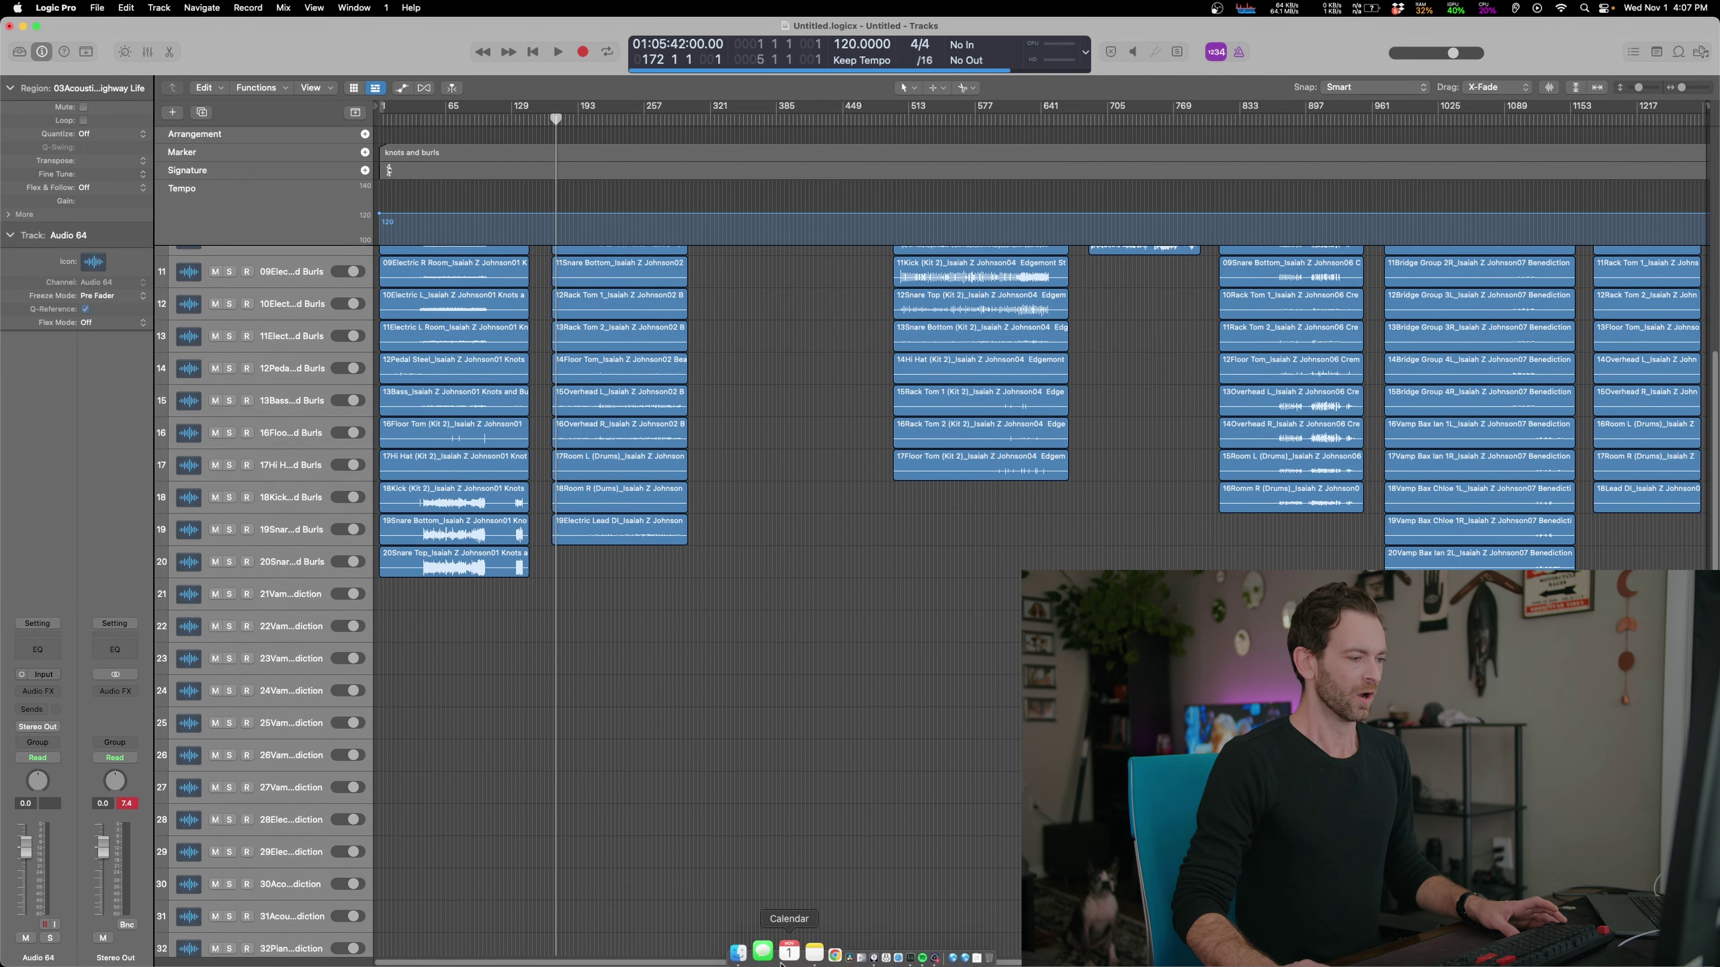
pyautogui.click(738, 951)
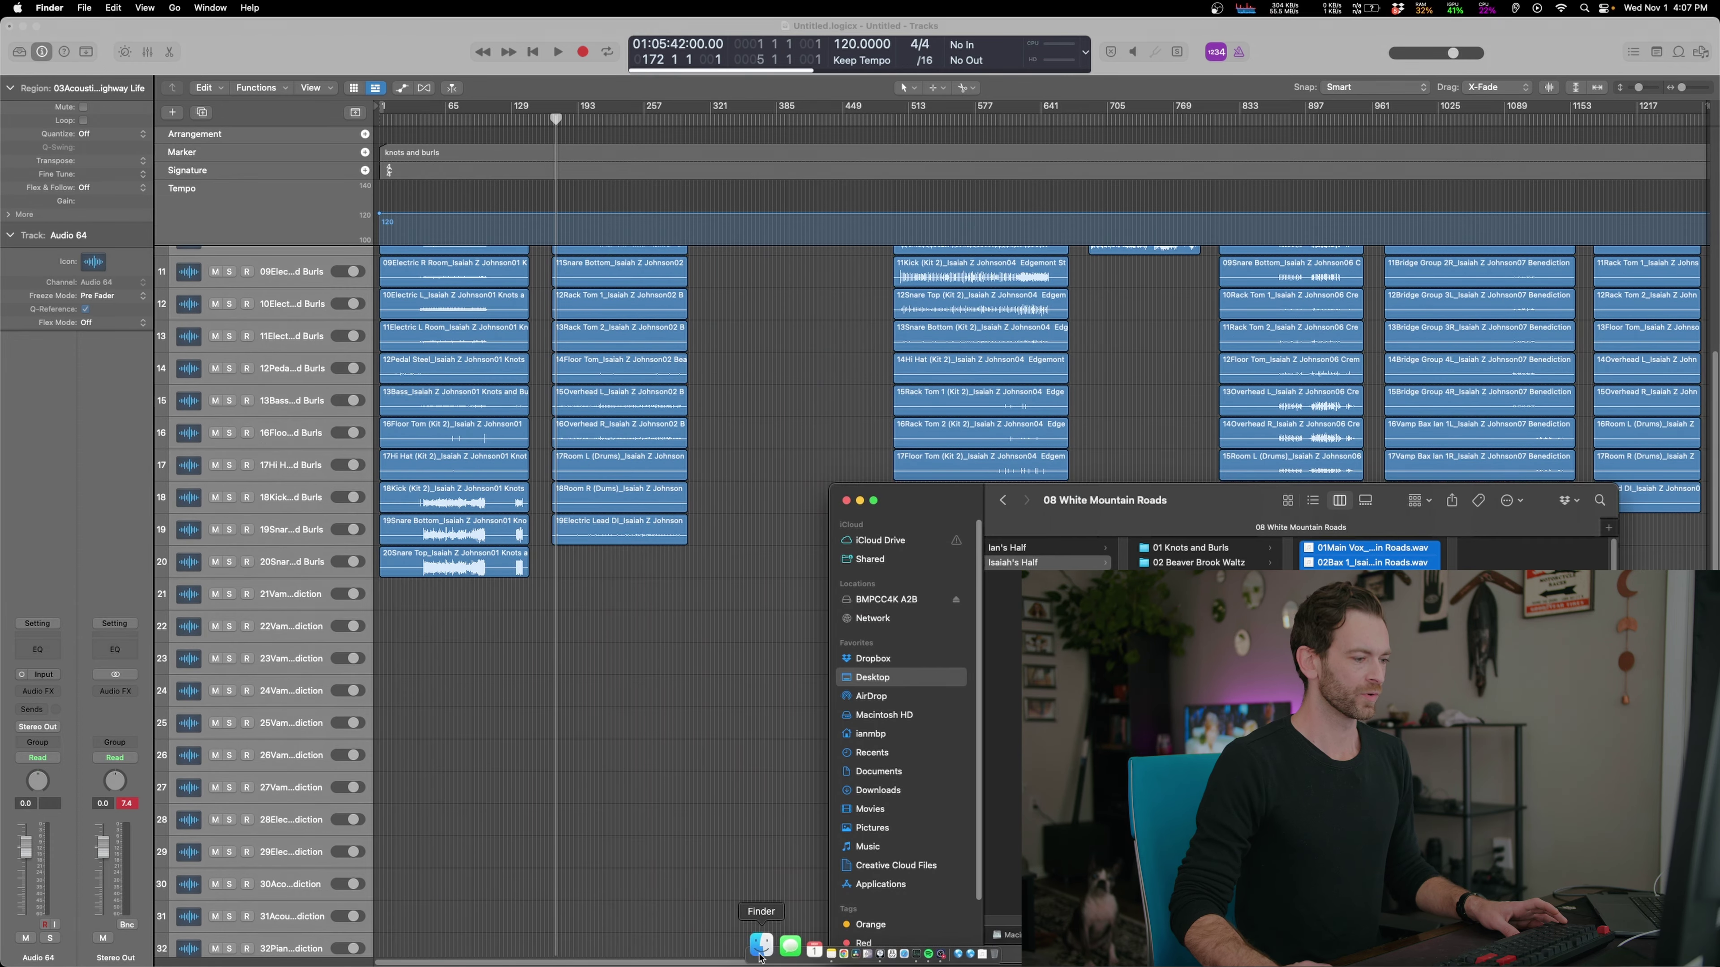
pyautogui.press('super+w')
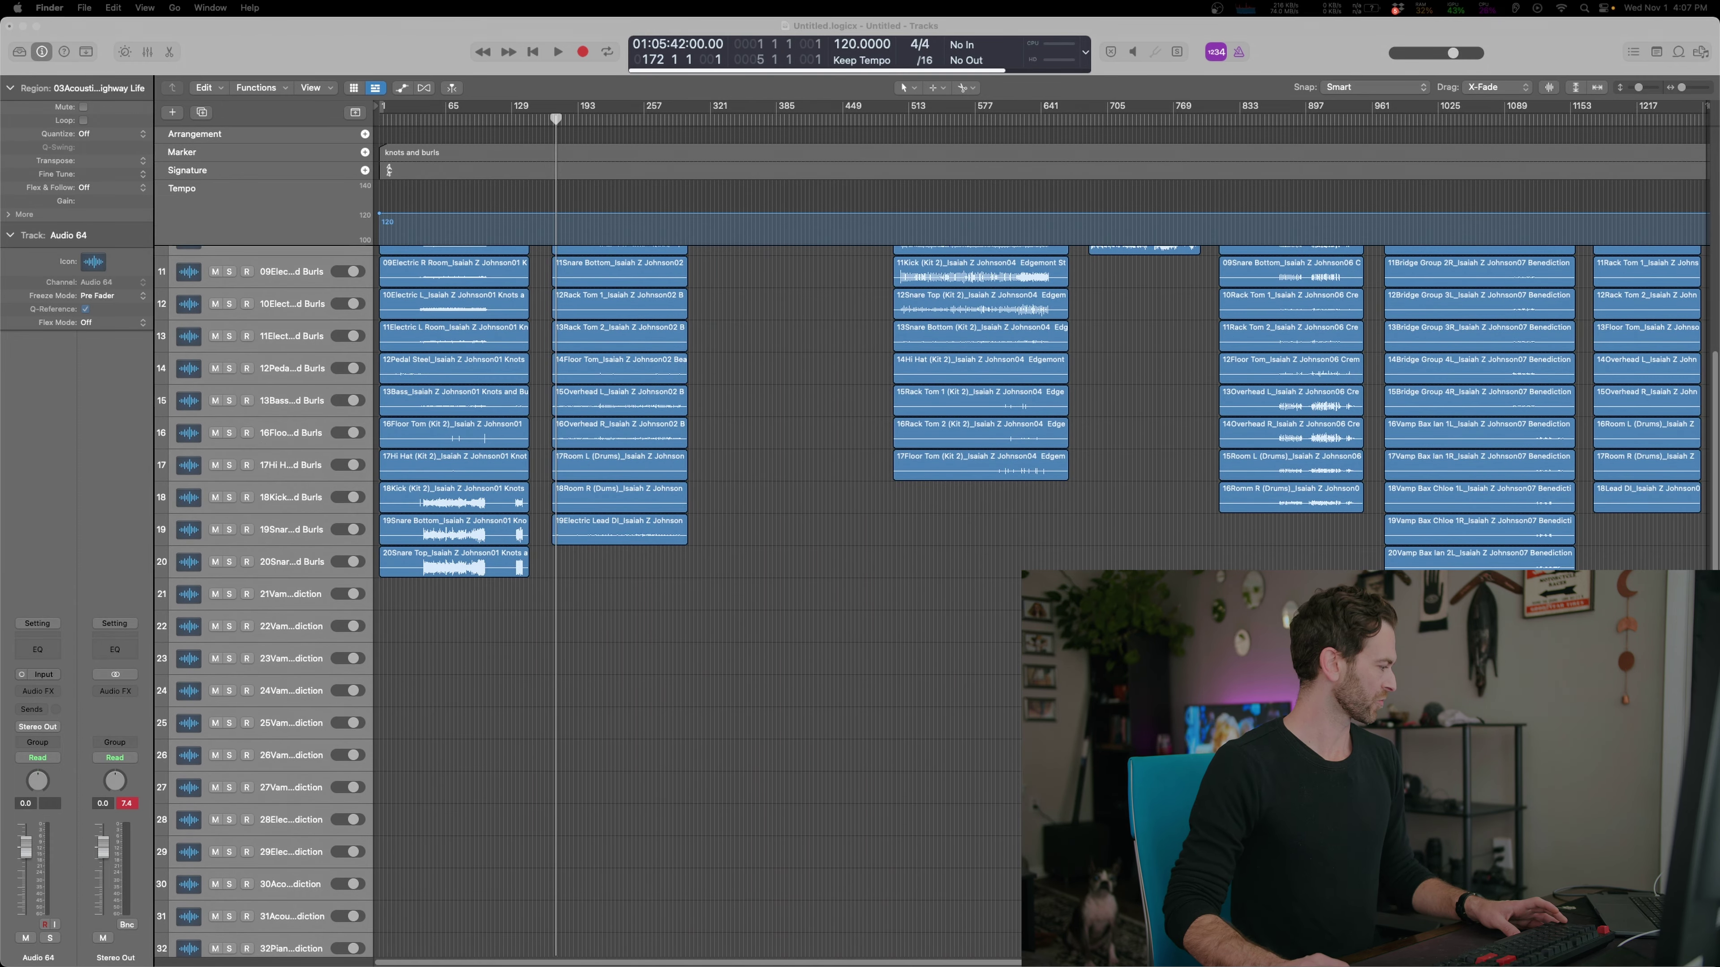
pyautogui.click(419, 121)
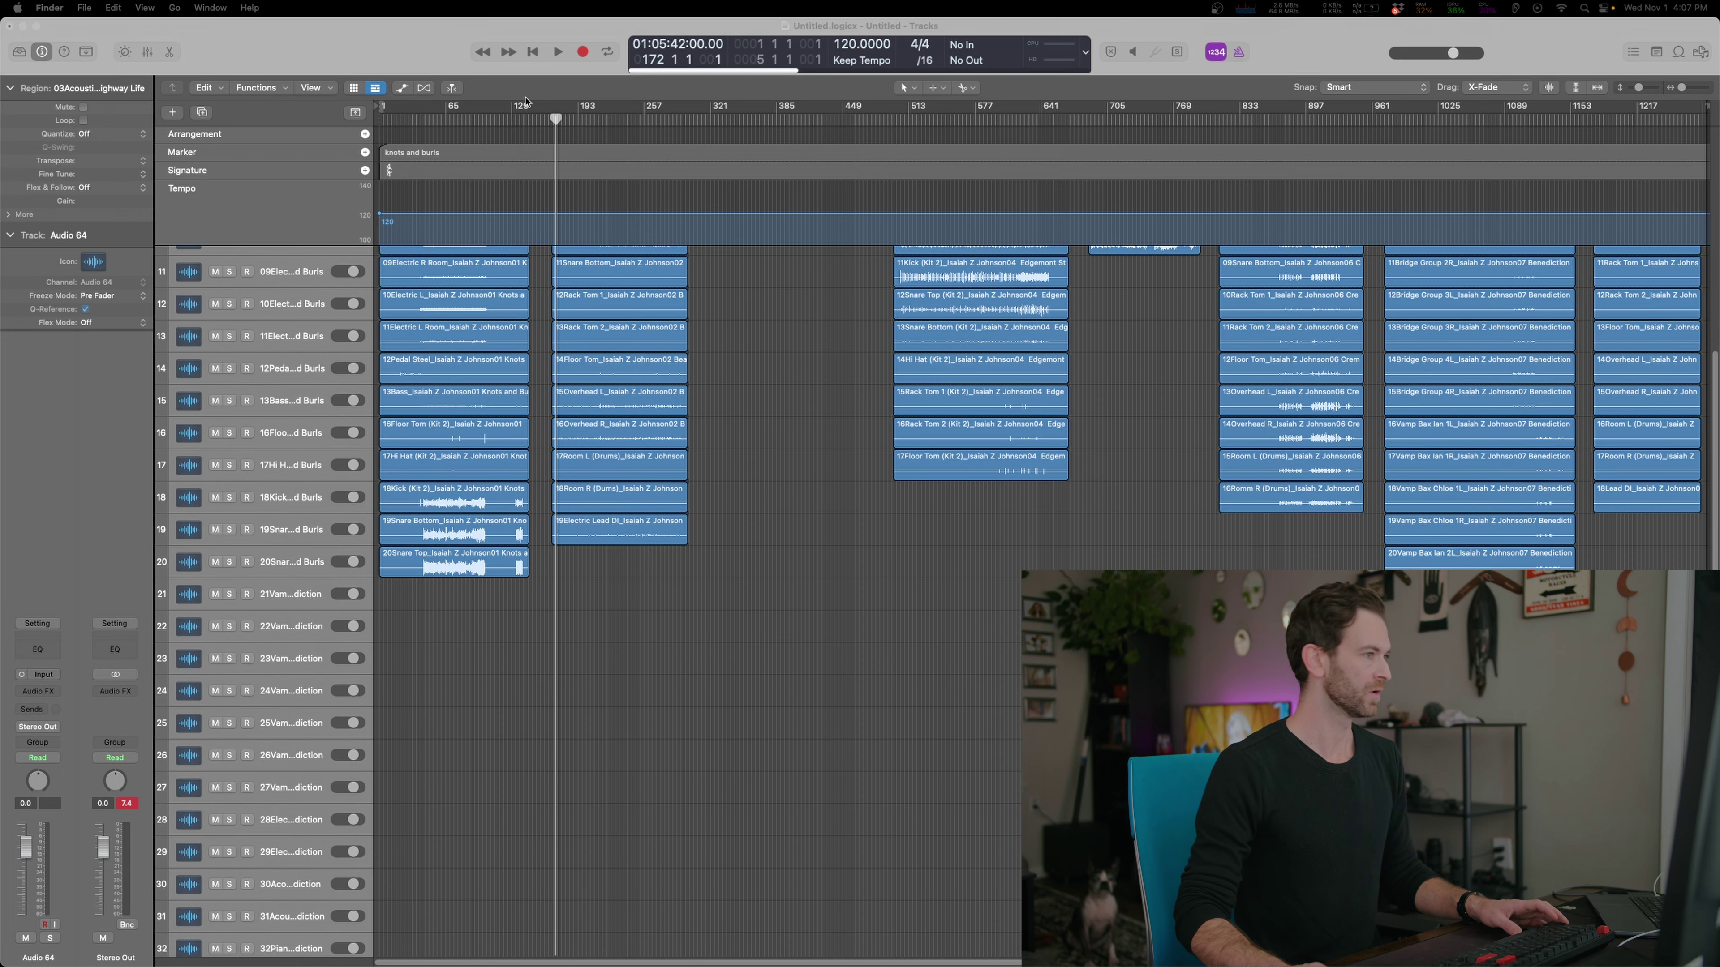
# Add song-start markers and name them Falling leaves, Cremation song, Benediction and White mountain road
pyautogui.hotkey('alt', "'")
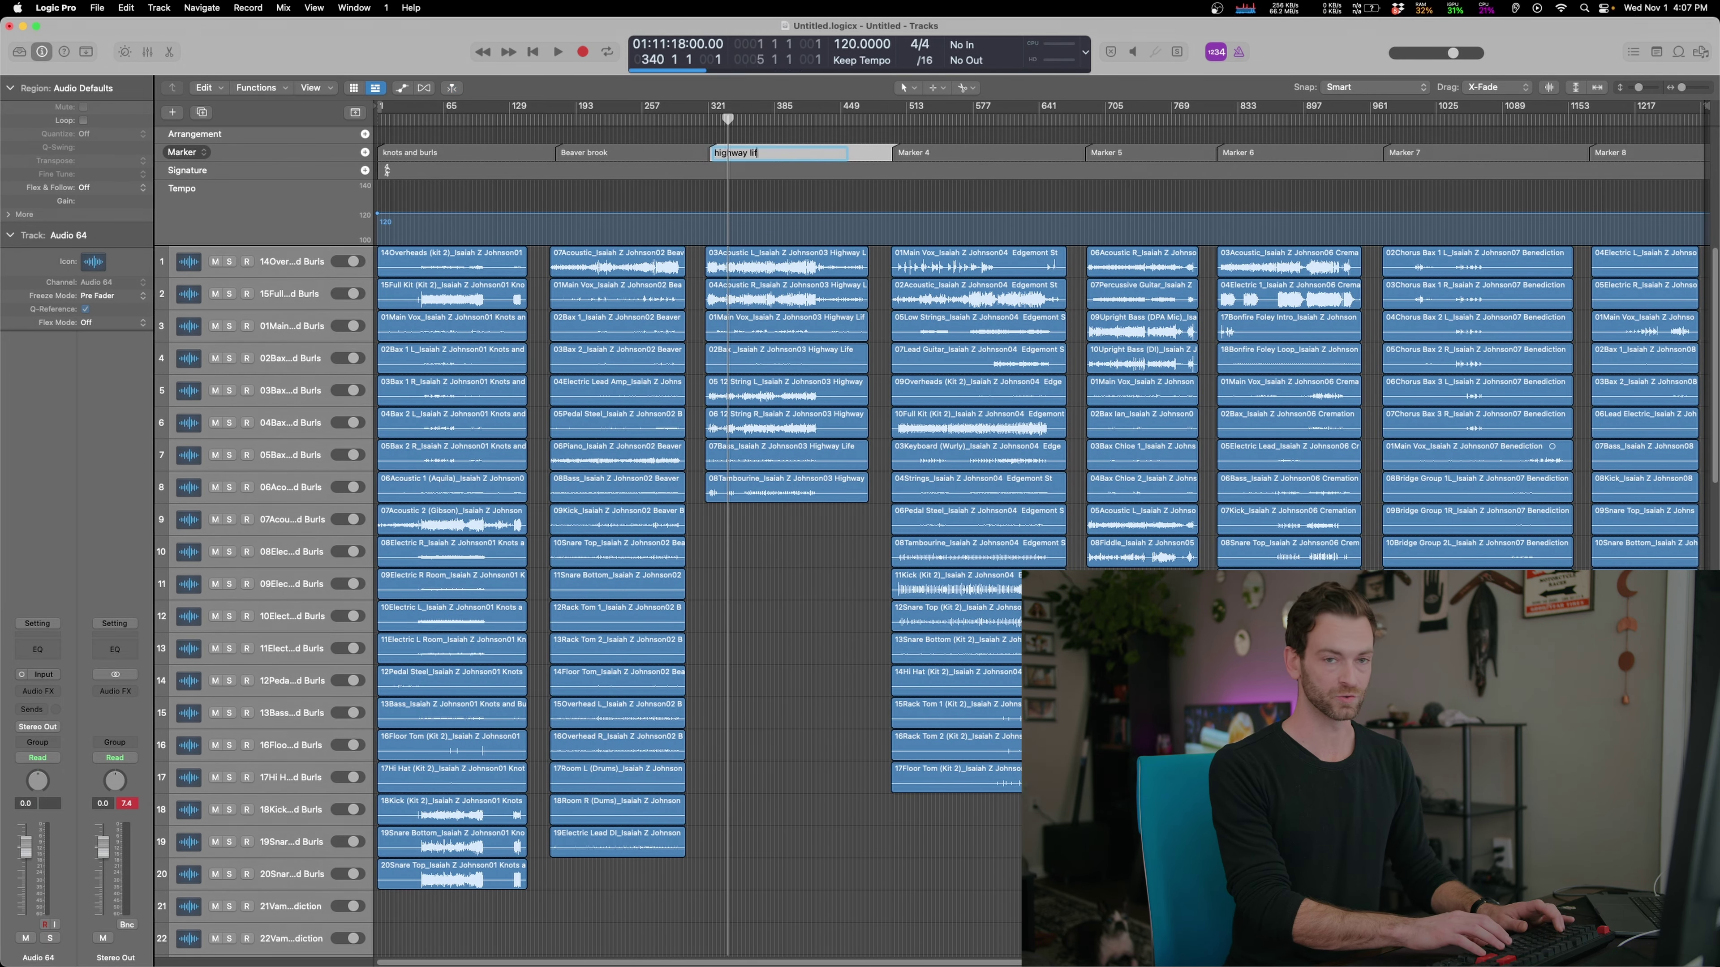
pyautogui.doubleClick(1119, 153)
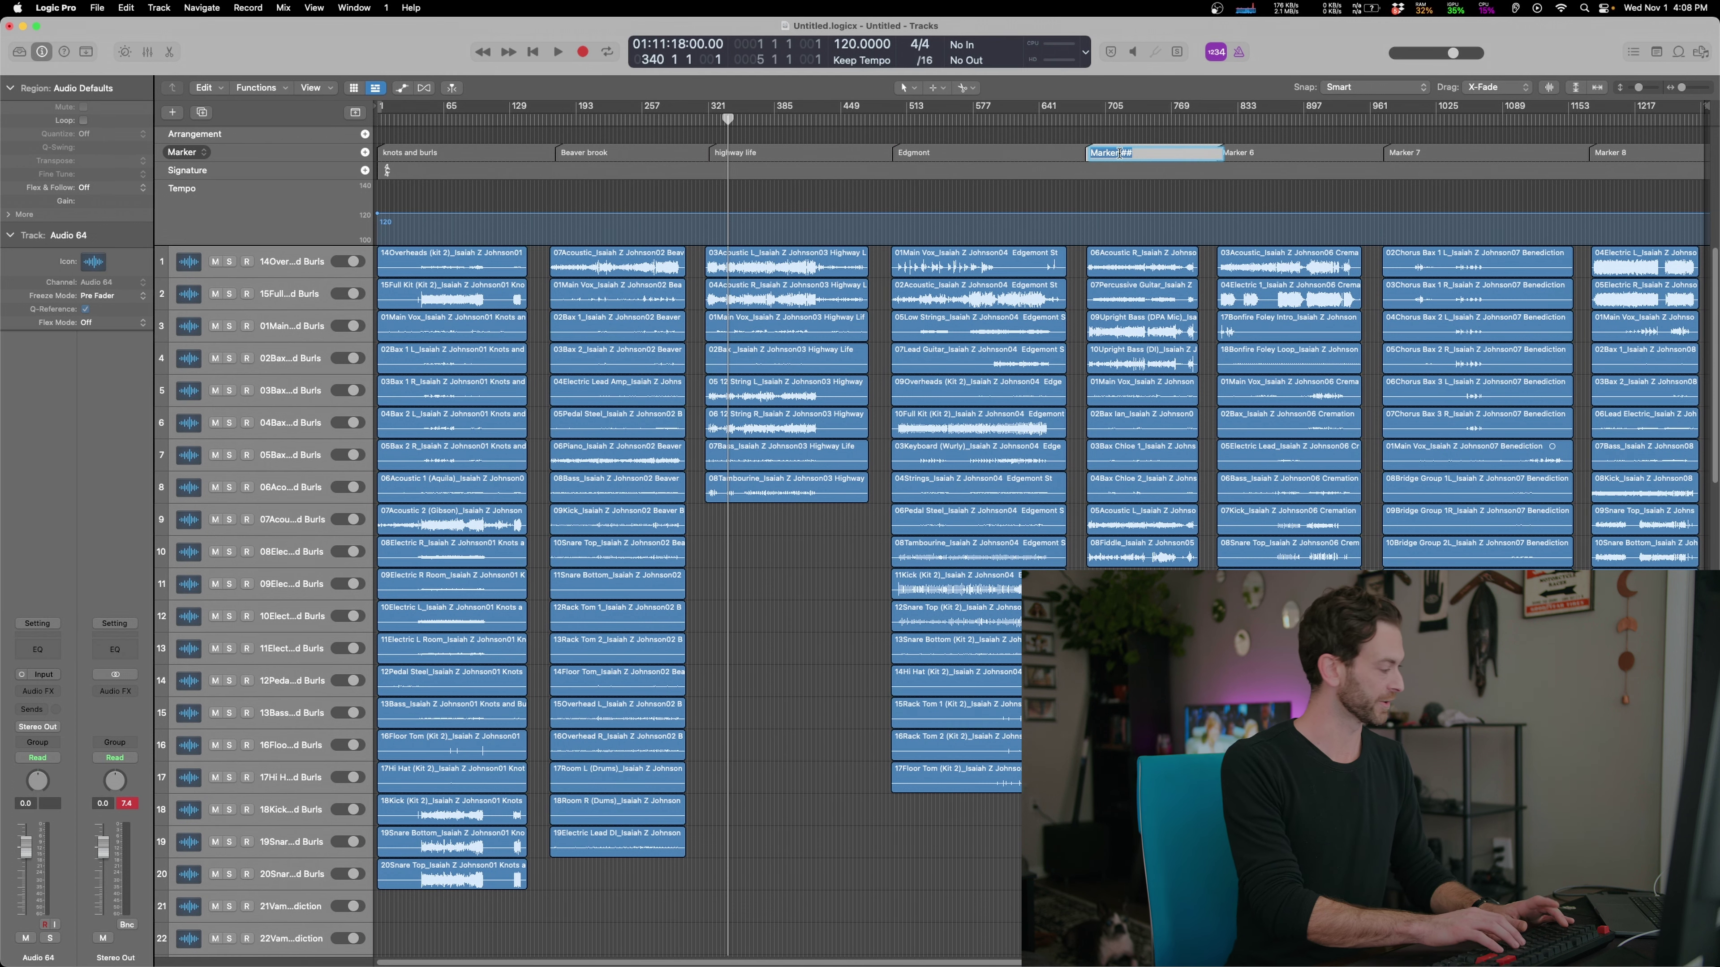
pyautogui.write('Falling leaves')
pyautogui.doubleClick(1242, 152)
pyautogui.write('Cremation song')
pyautogui.doubleClick(1405, 152)
pyautogui.write('Benediction')
pyautogui.doubleClick(1602, 153)
pyautogui.write('White mountain road')
pyautogui.press('Return')
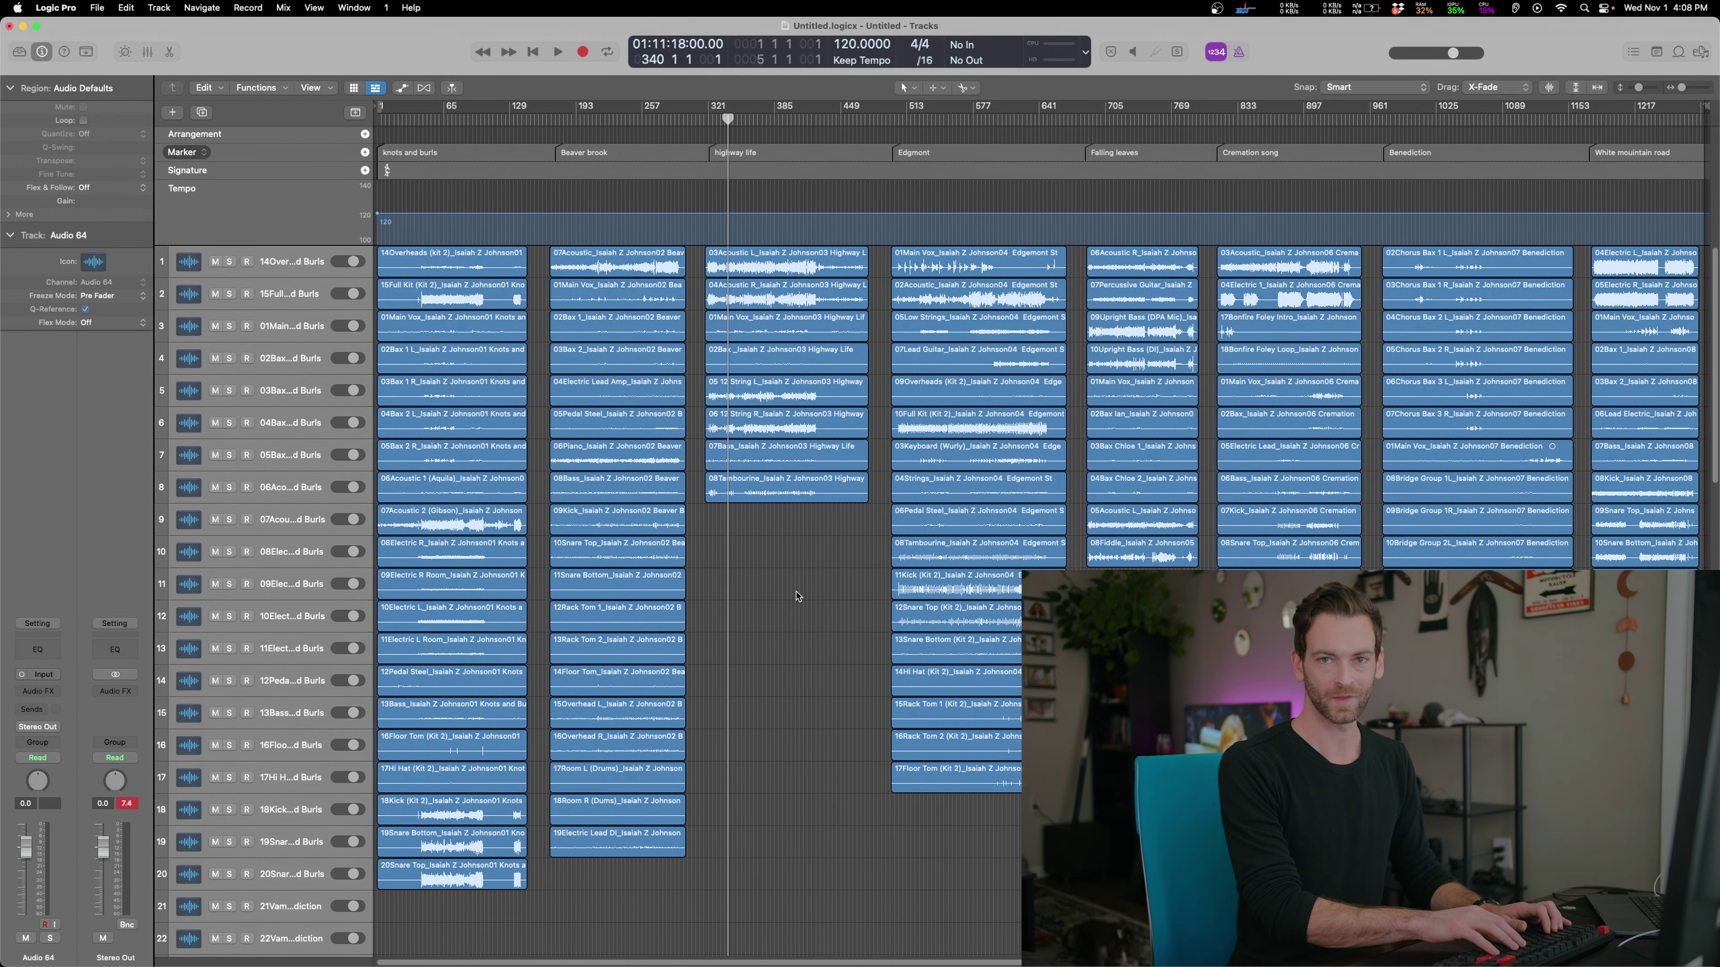
# Save the project under the artist's name into the artist's folder in the Logic projects folder
pyautogui.press('super+s')
pyautogui.click(715, 243)
pyautogui.press('Return')
pyautogui.click(336, 496)
pyautogui.click(677, 315)
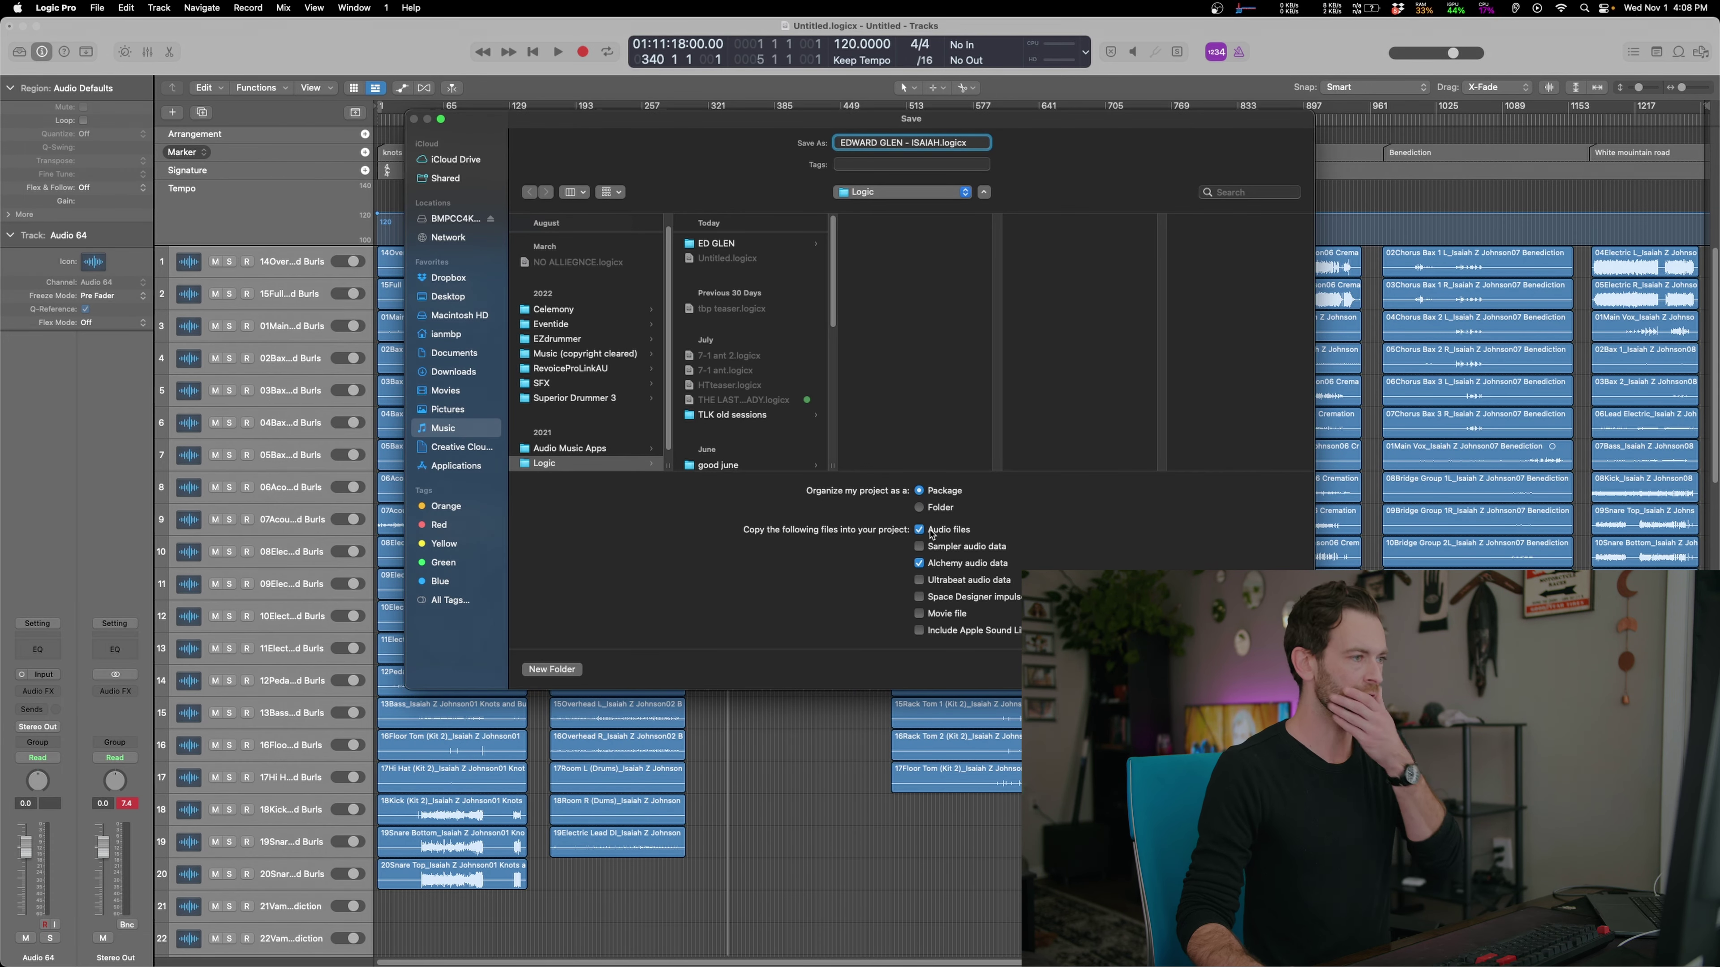
pyautogui.click(769, 245)
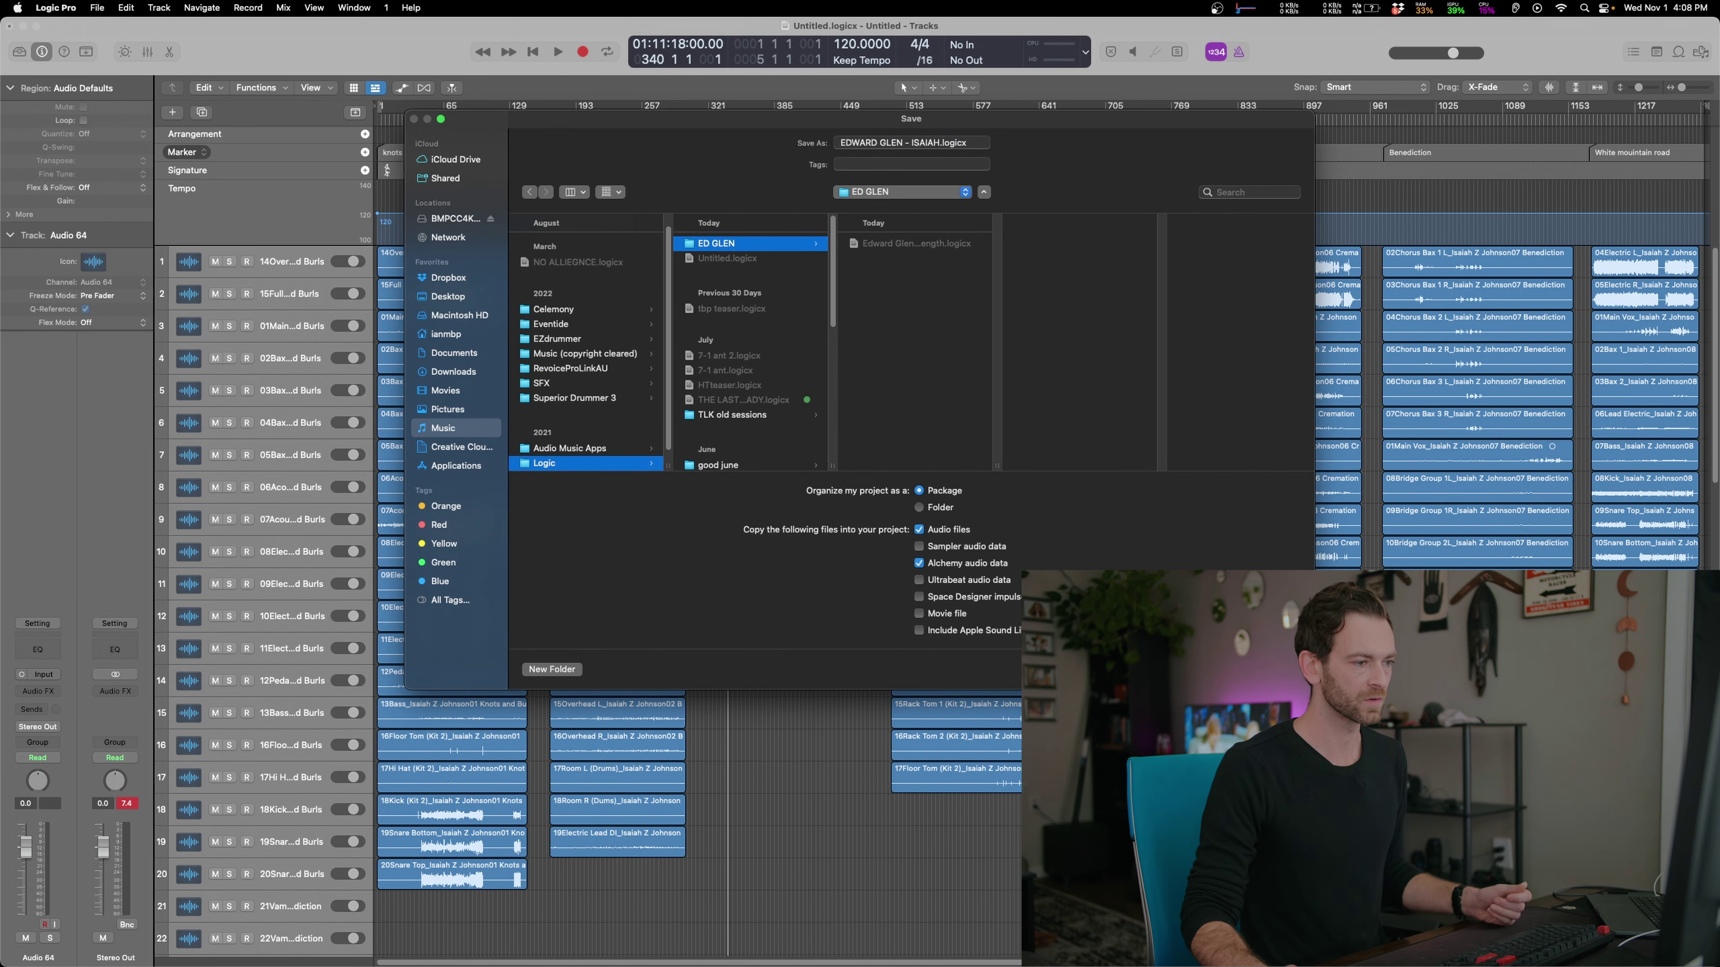
pyautogui.press('Return')
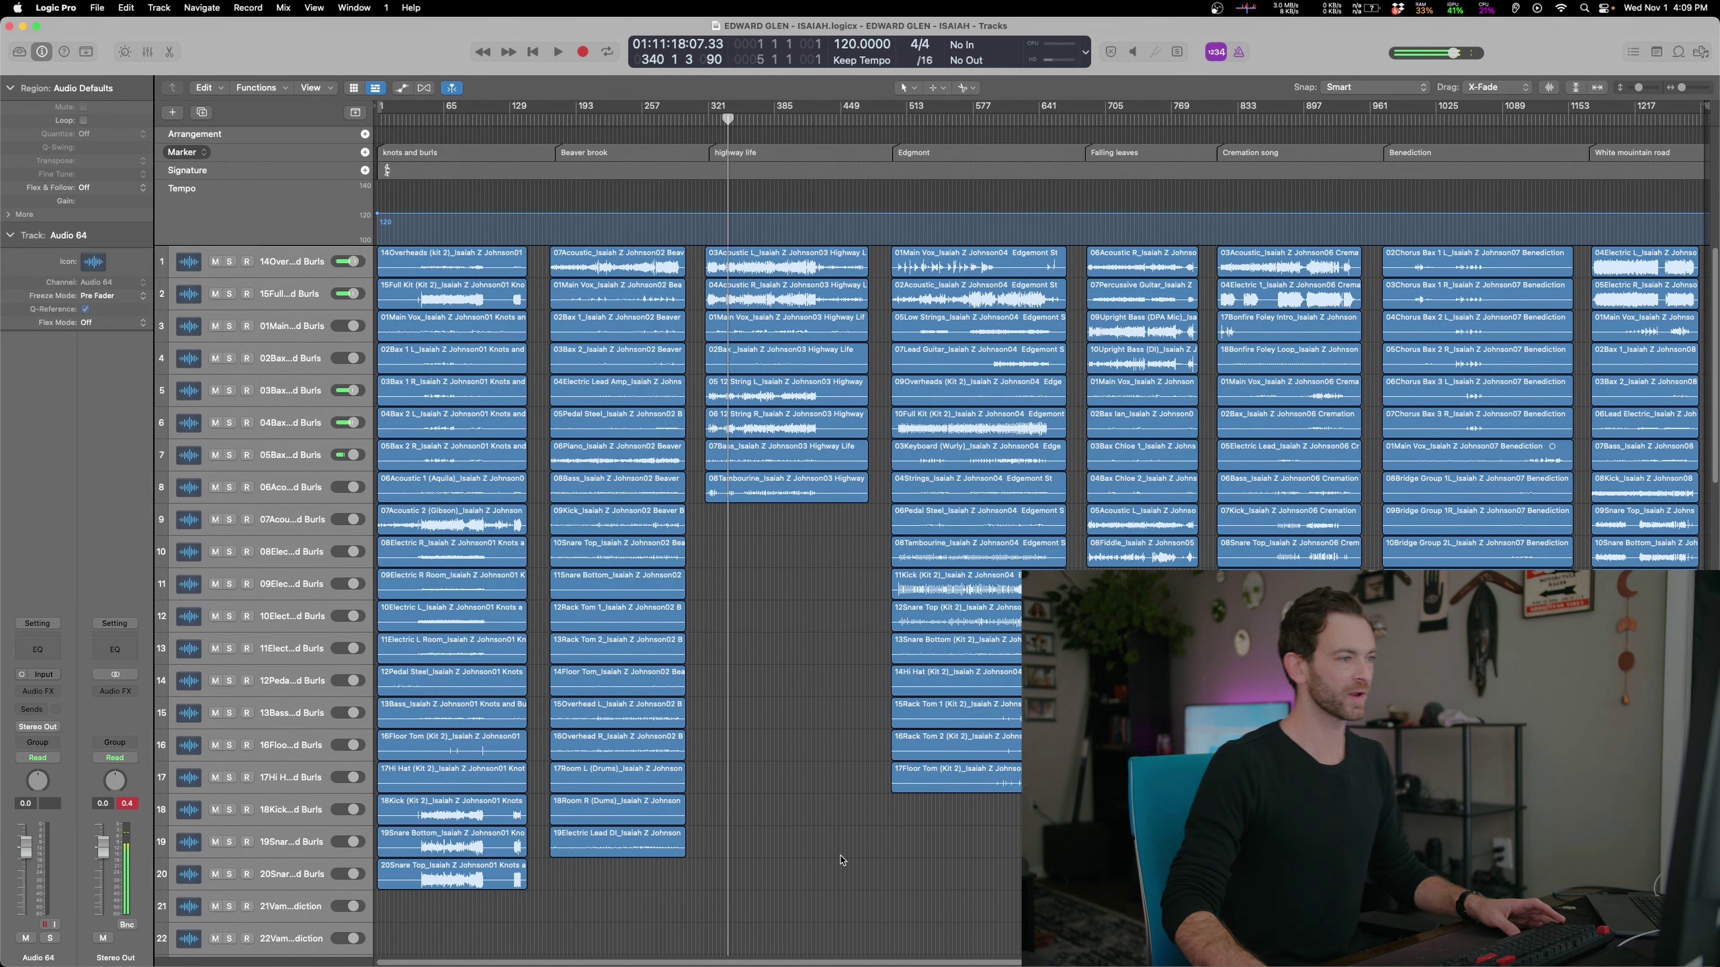
# Restart playback in Highway Life and try, then undo, a -10 dB drop on the full kit track
pyautogui.hscroll(-1, 704, 874)
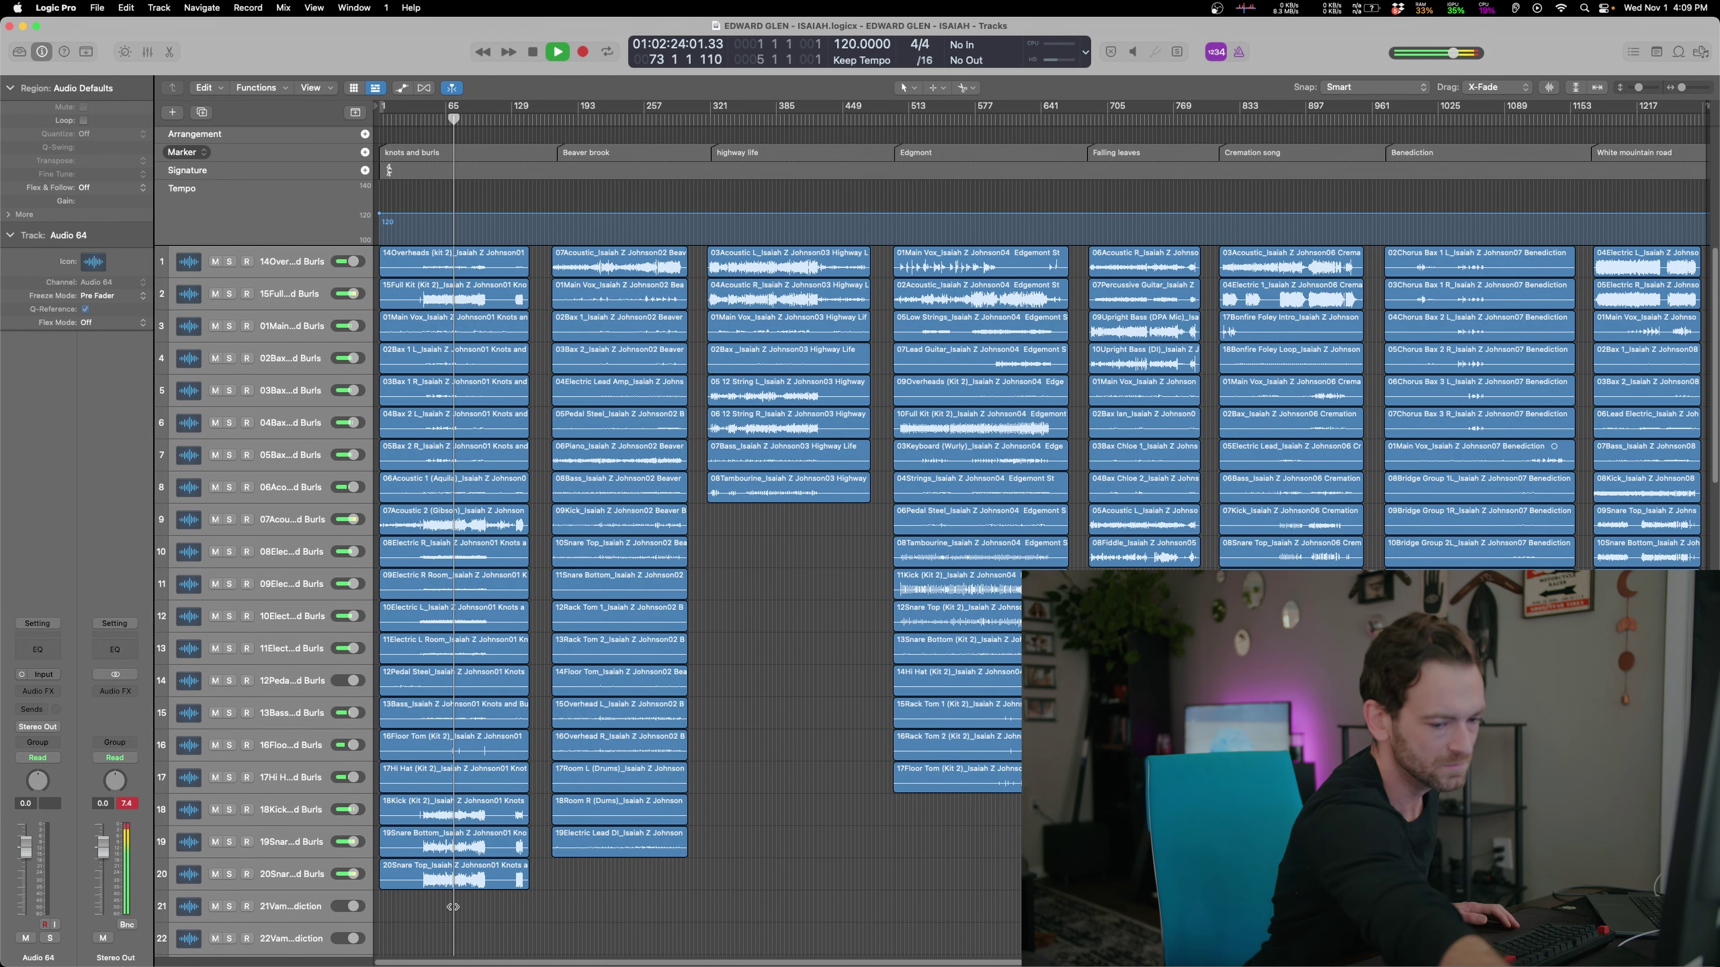
pyautogui.press('space')
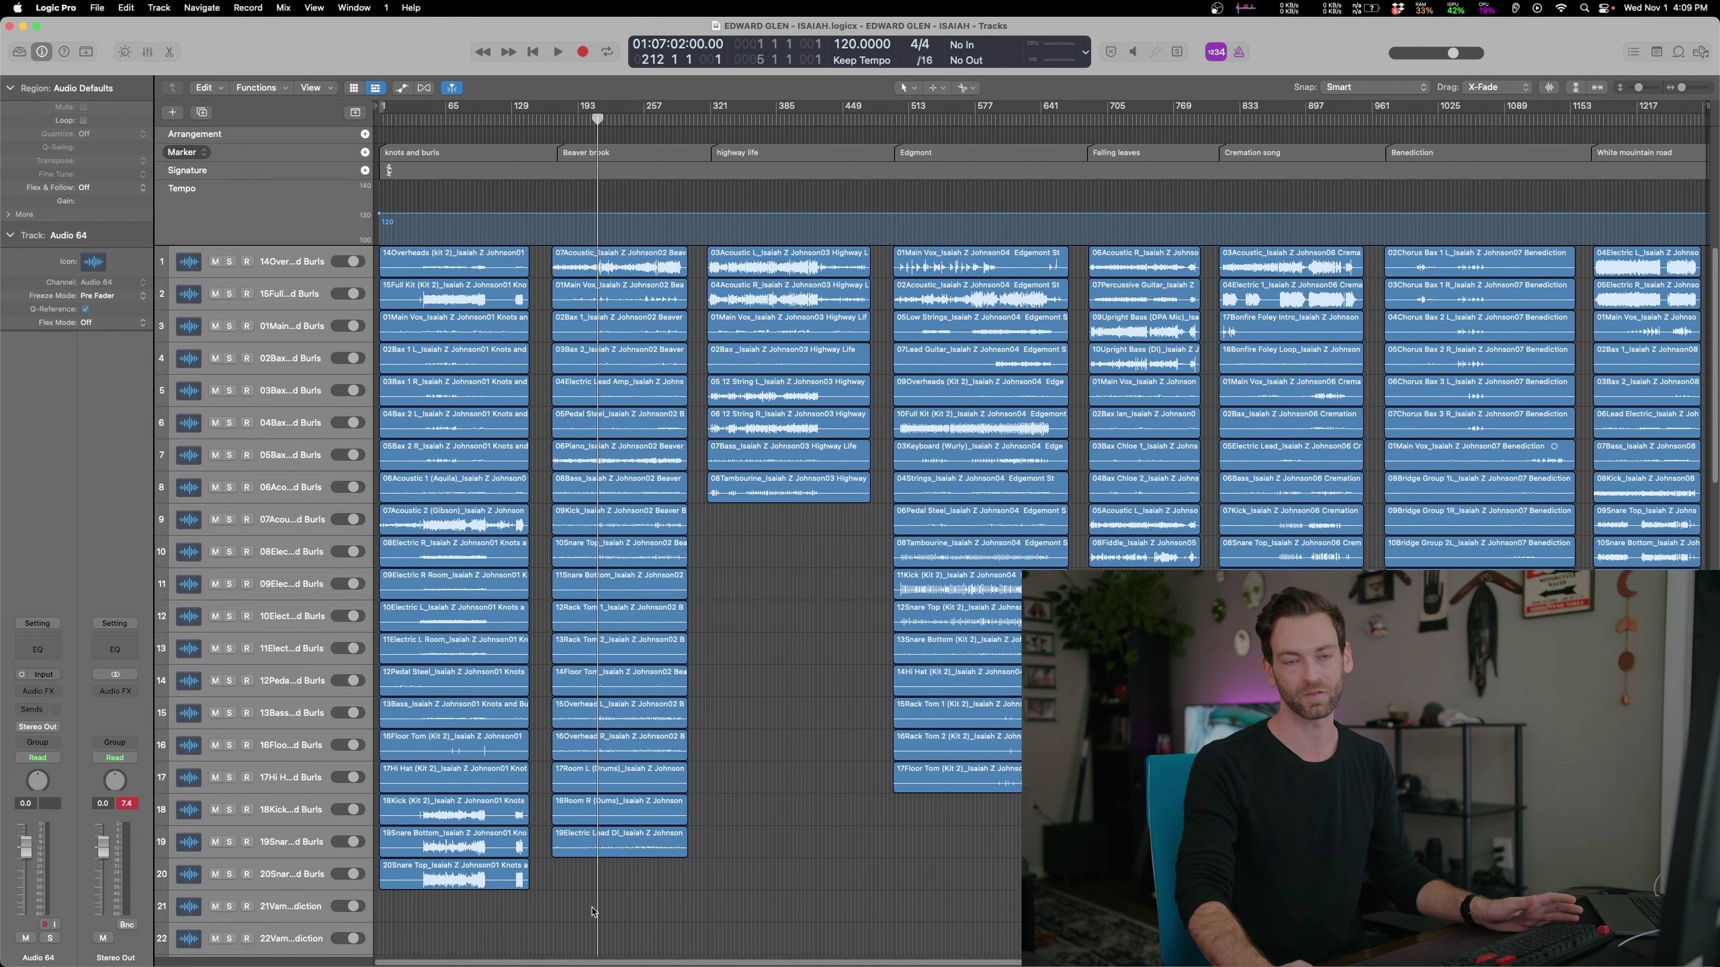
pyautogui.press('space')
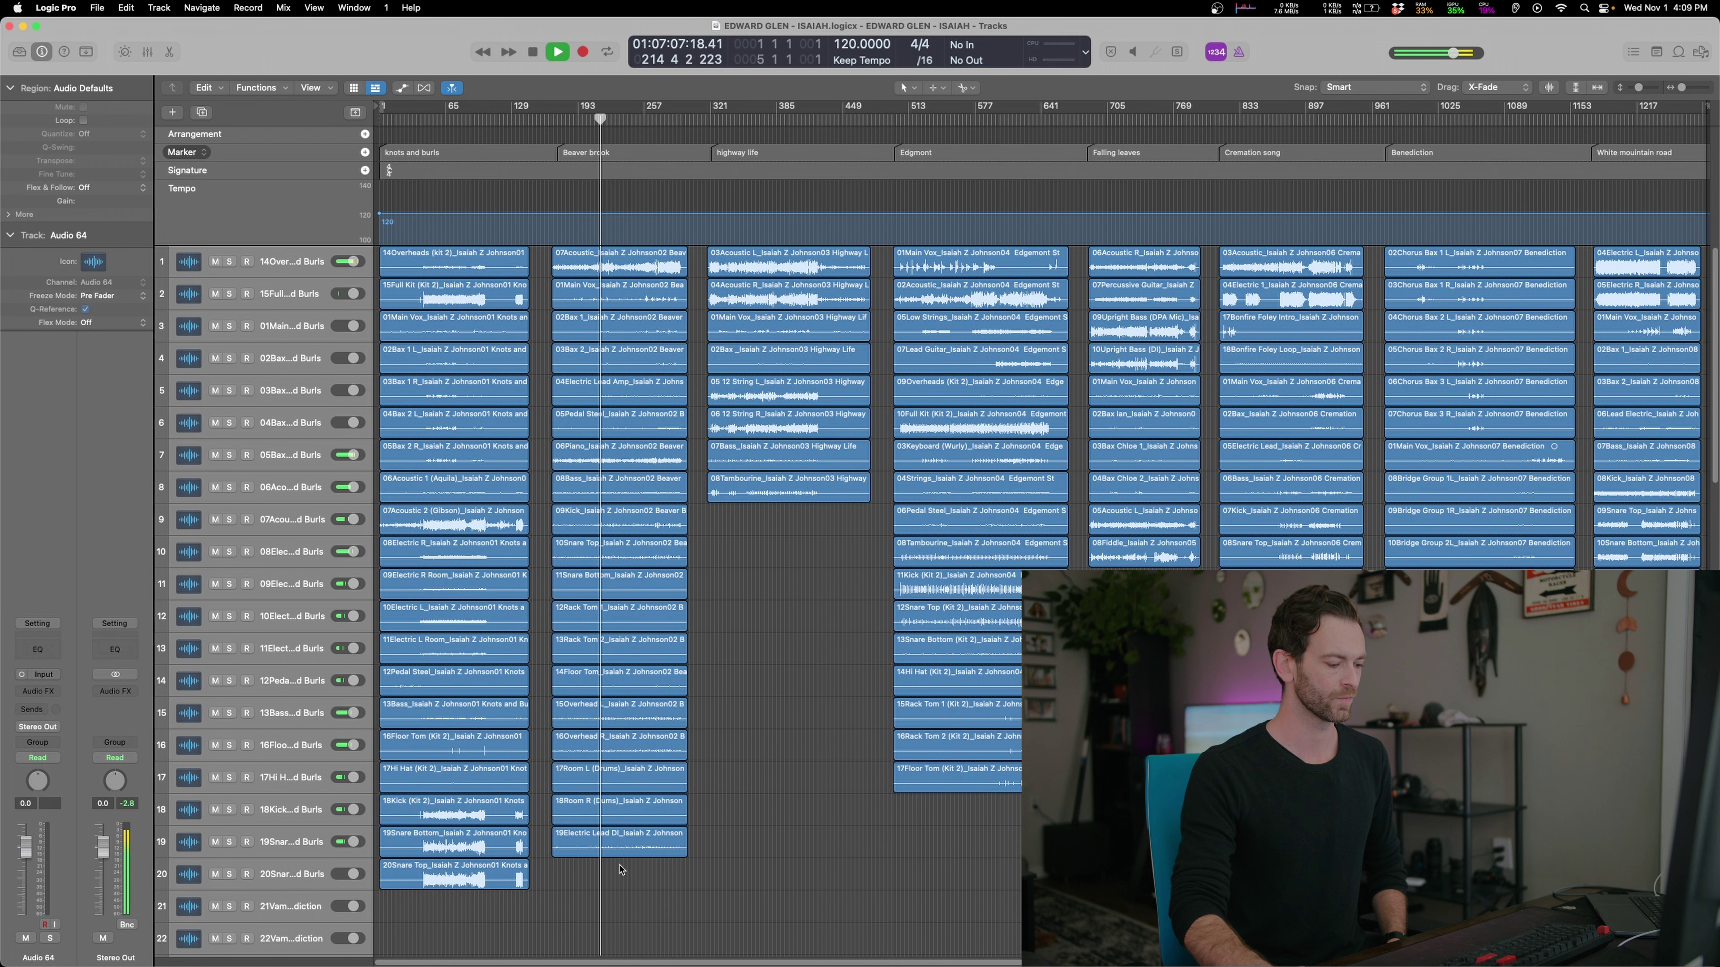
pyautogui.click(759, 119)
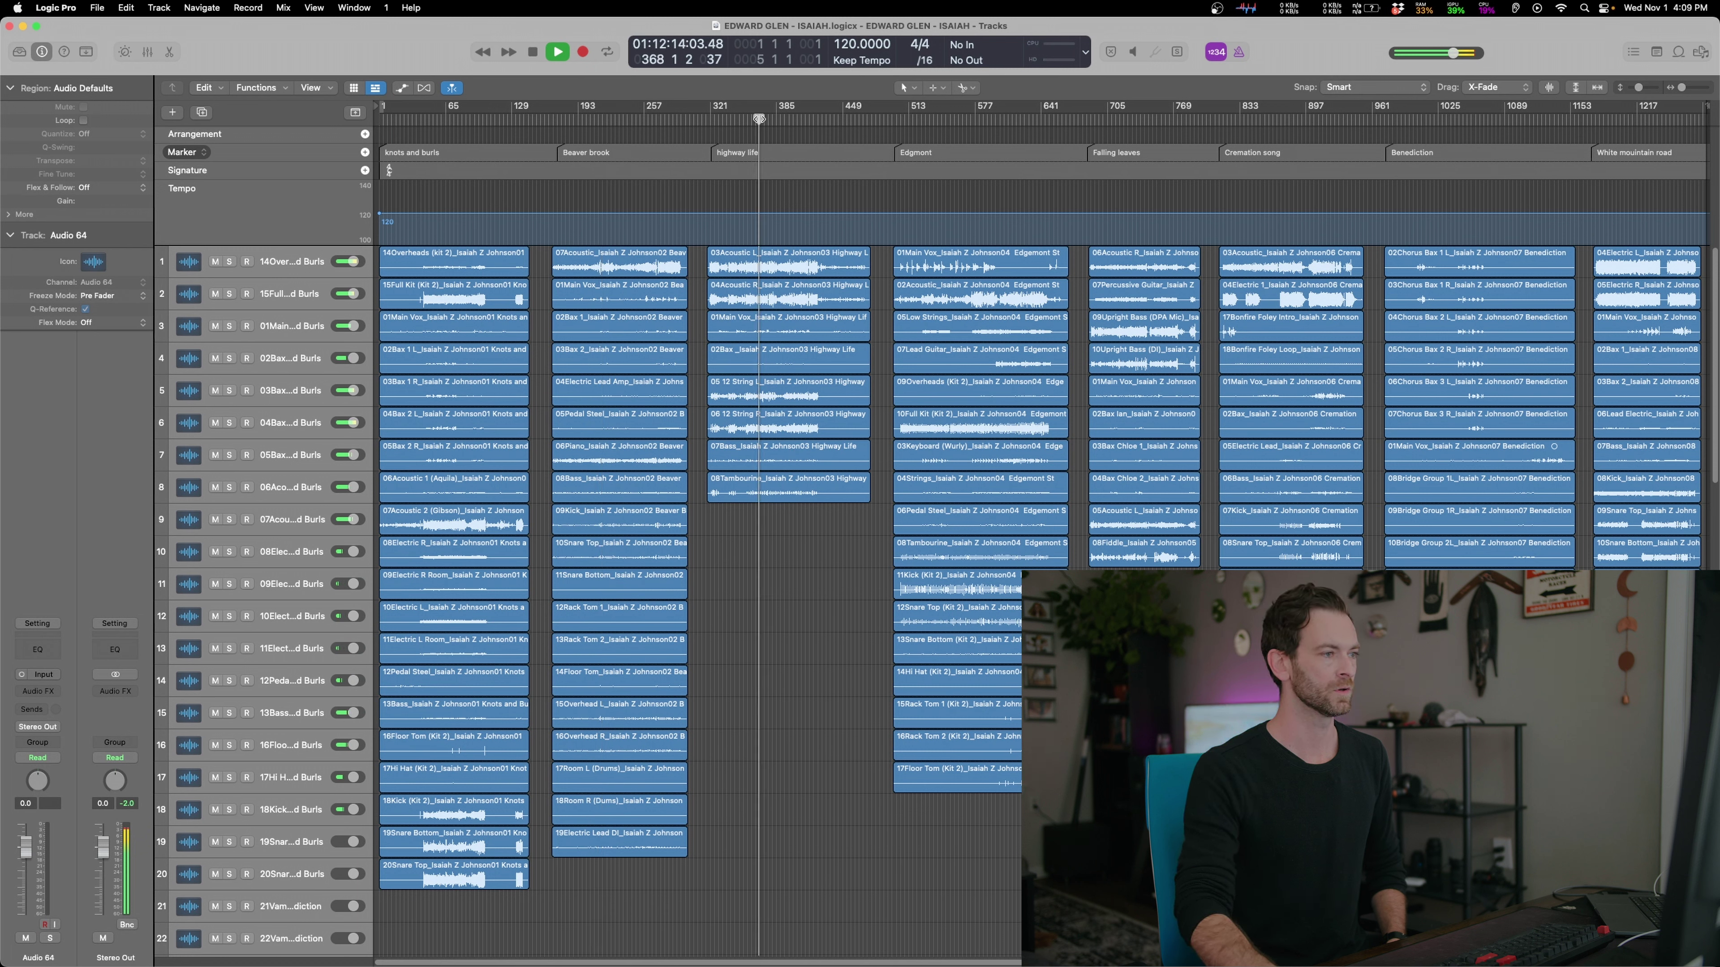
pyautogui.click(799, 119)
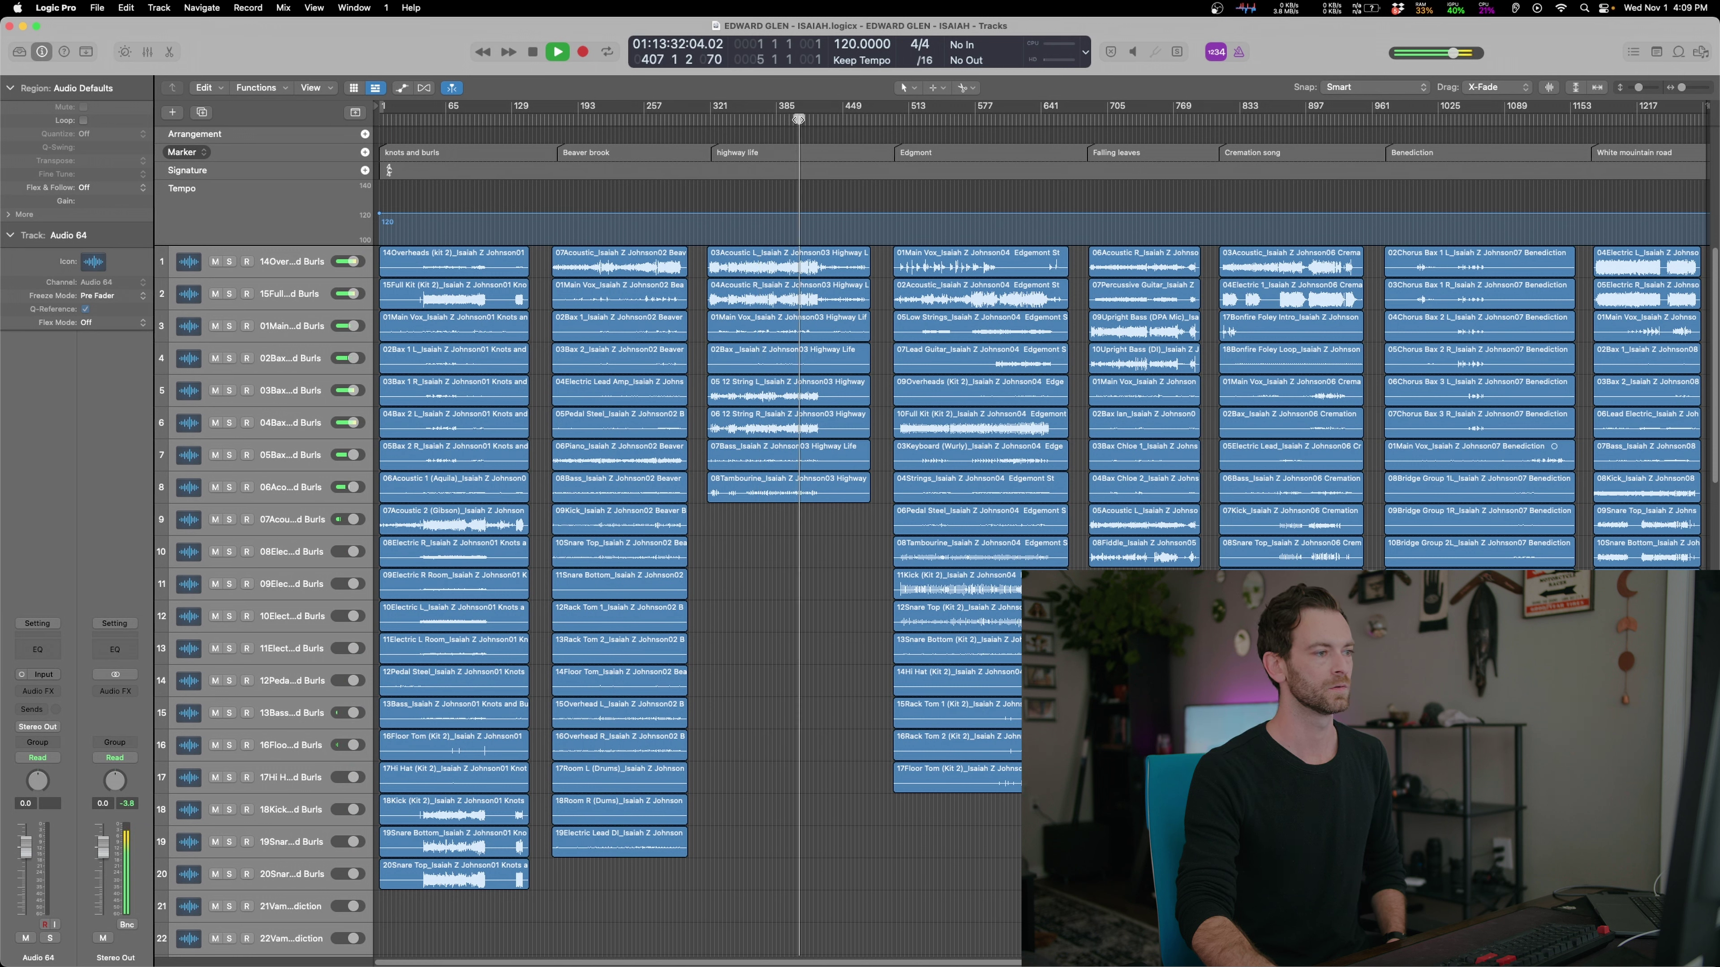
pyautogui.click(316, 261)
pyautogui.moveTo(347, 262)
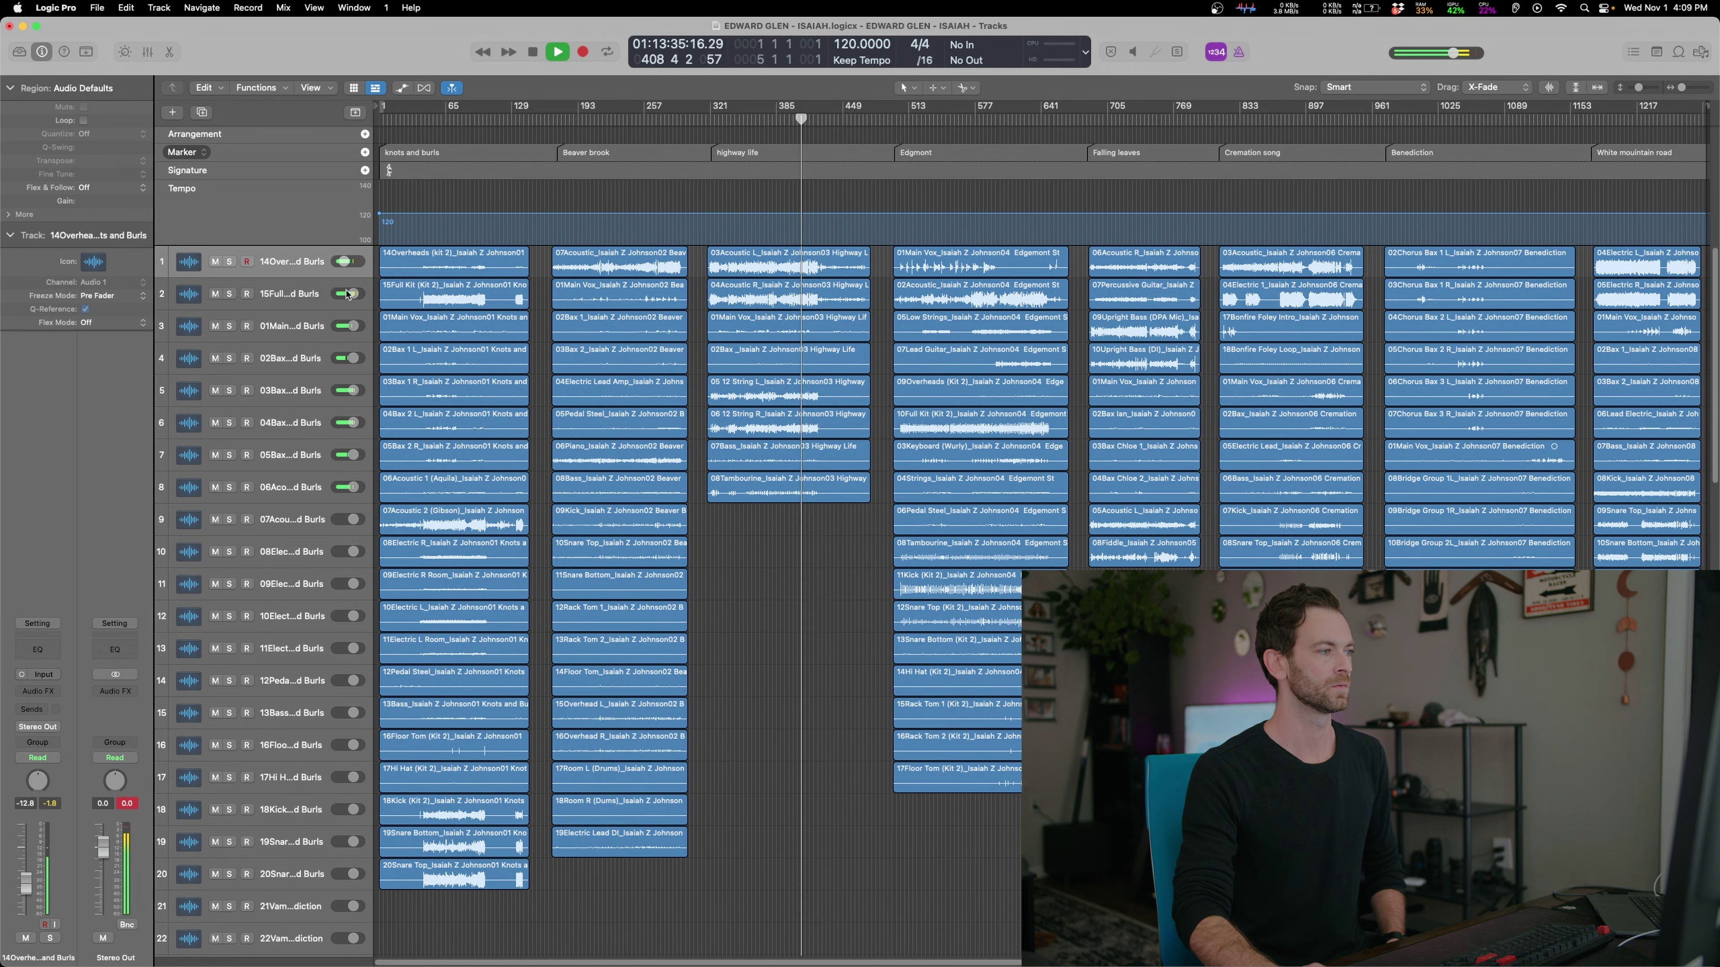
pyautogui.moveTo(346, 302); pyautogui.dragTo(366, 341)
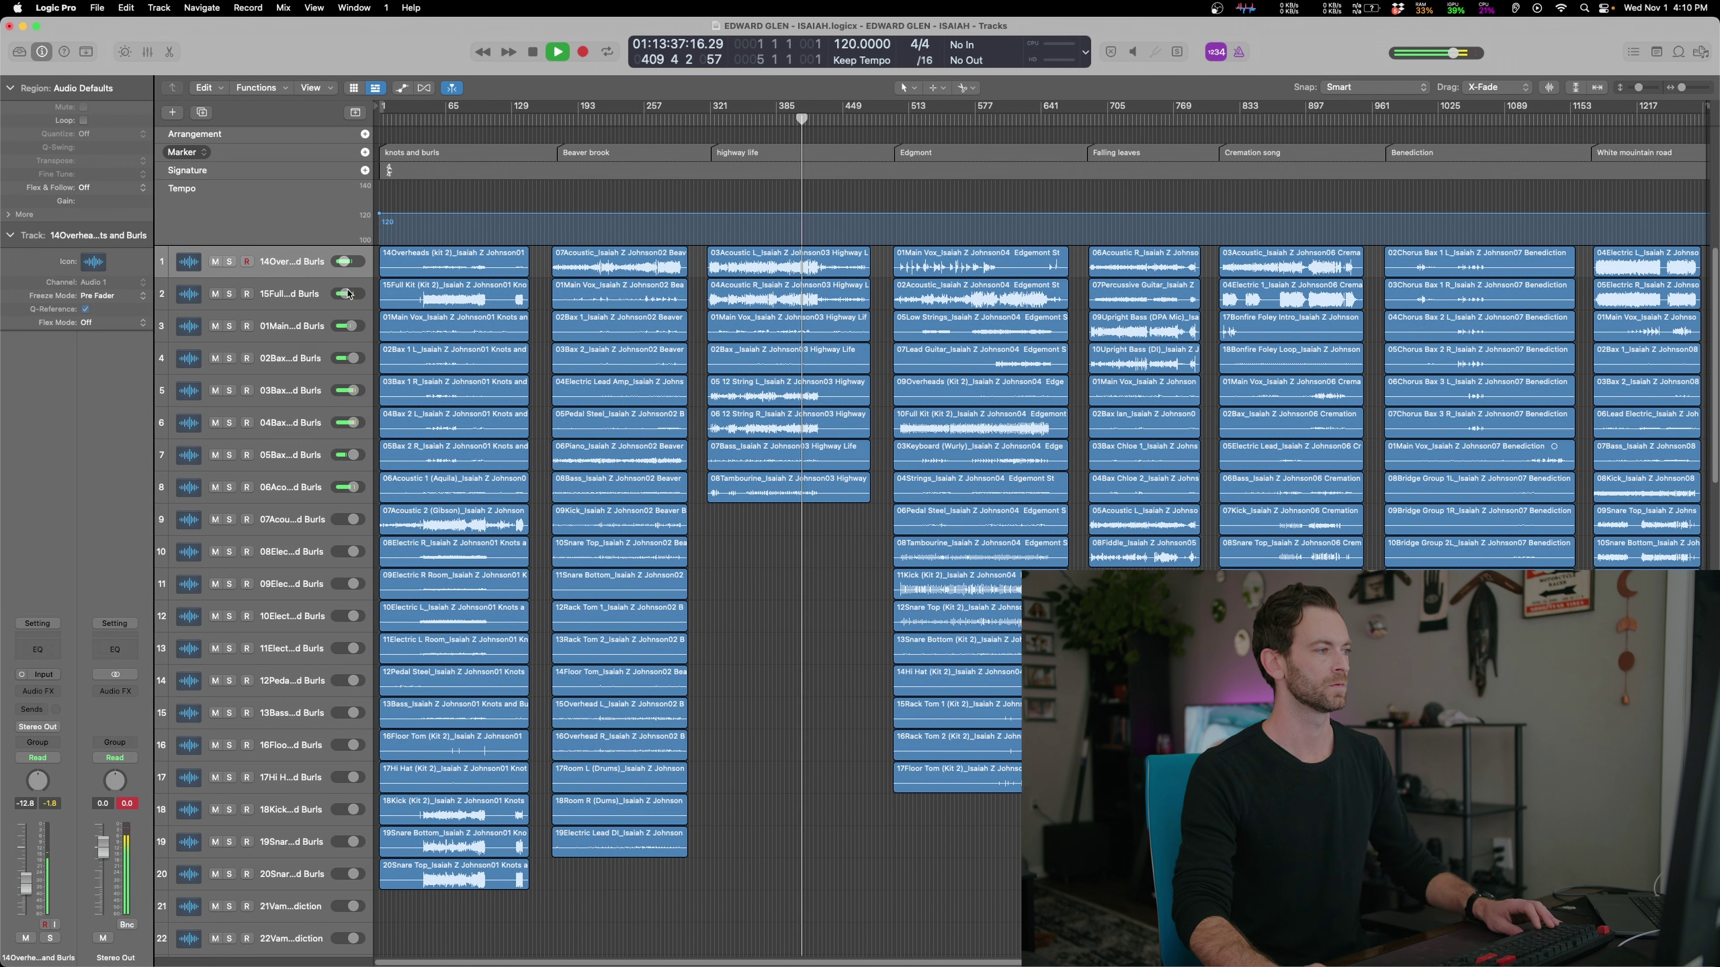
pyautogui.press('super+z')
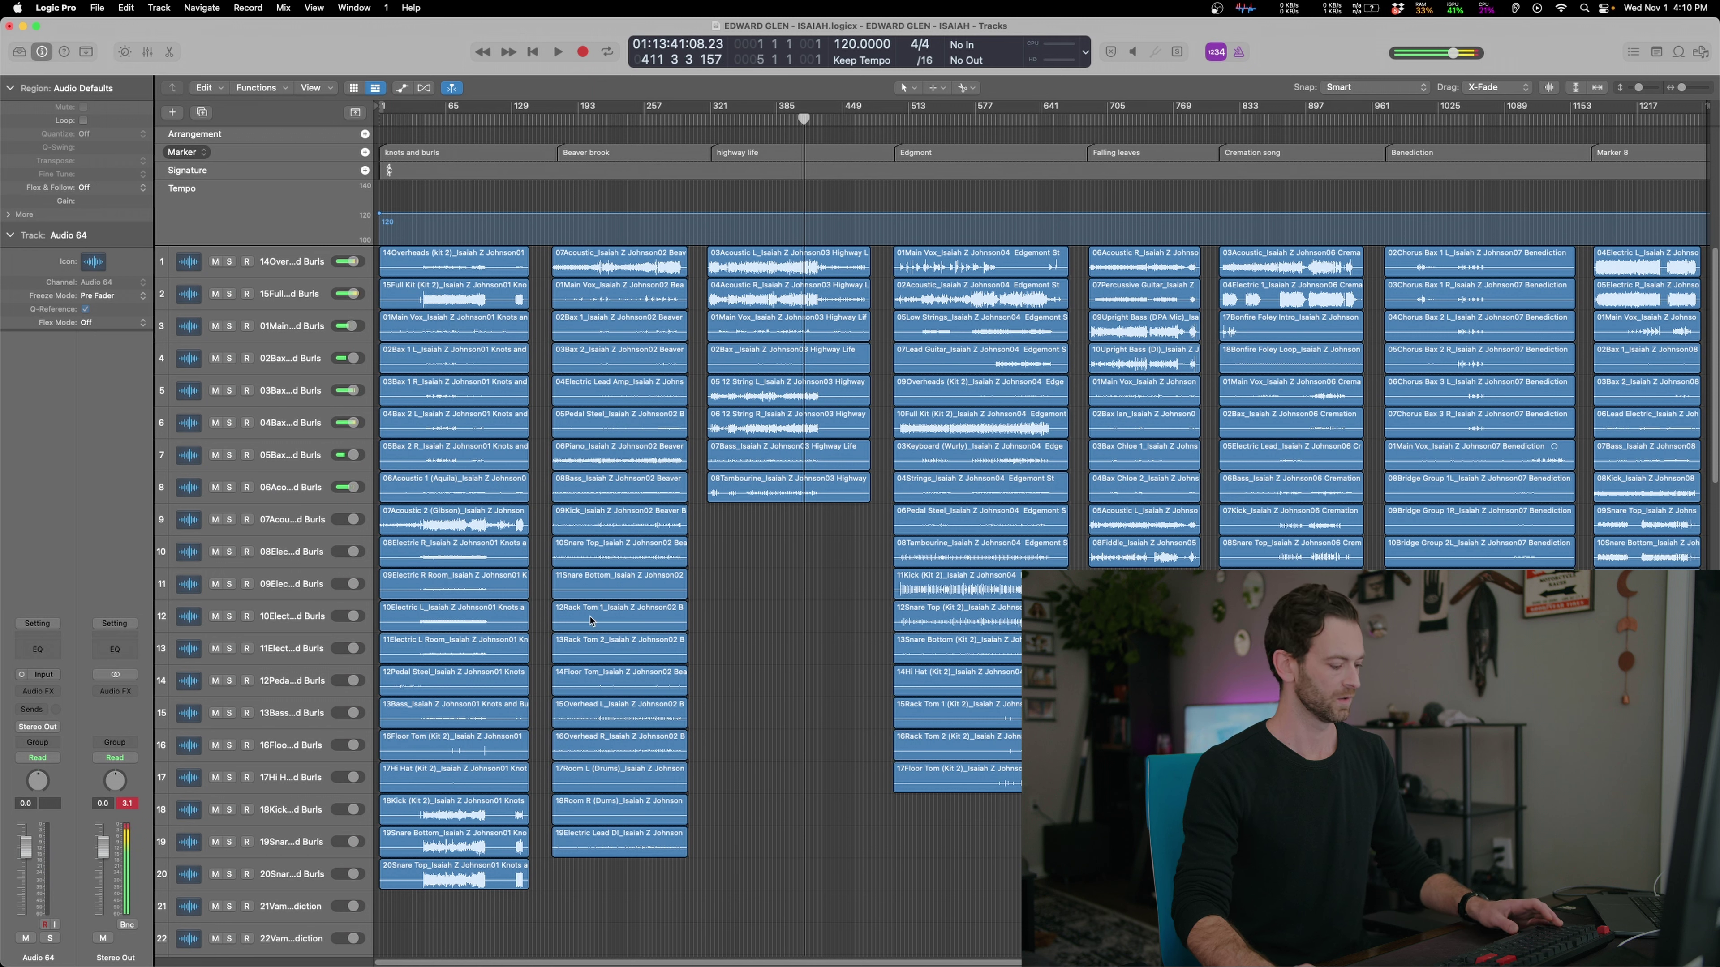
# Audition Edgemont, Falling leaves, Cremation song and Benediction, then stop and zoom to fit the project
pyautogui.click(957, 119)
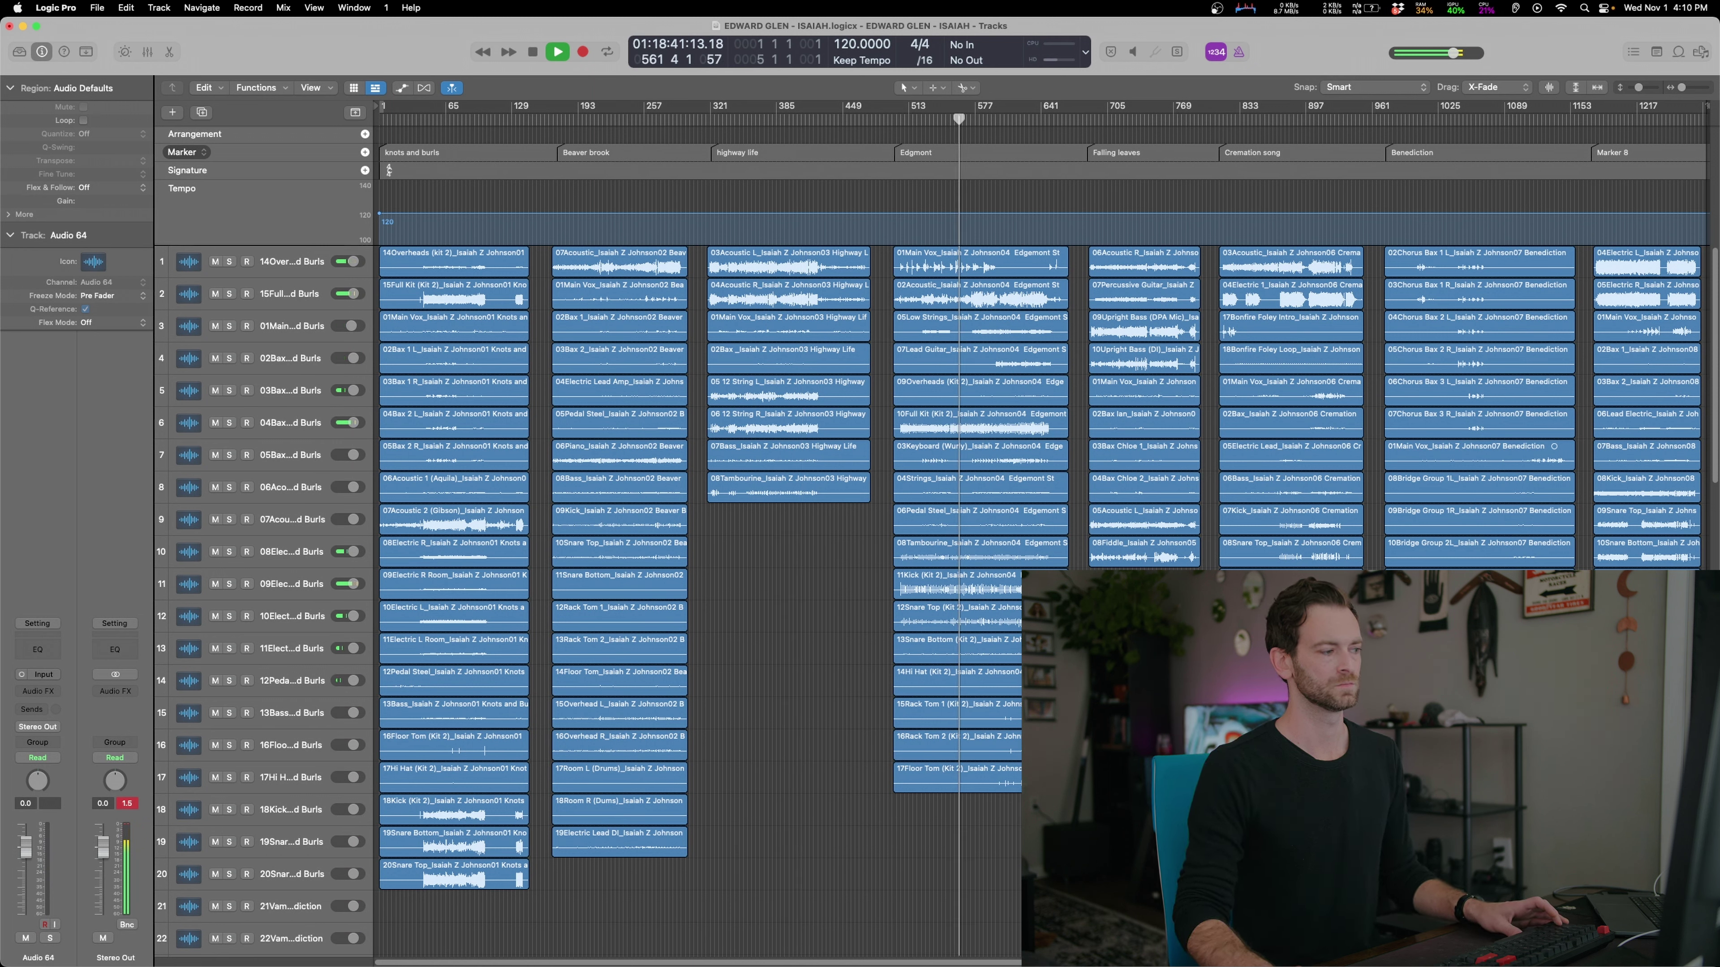
pyautogui.click(1126, 119)
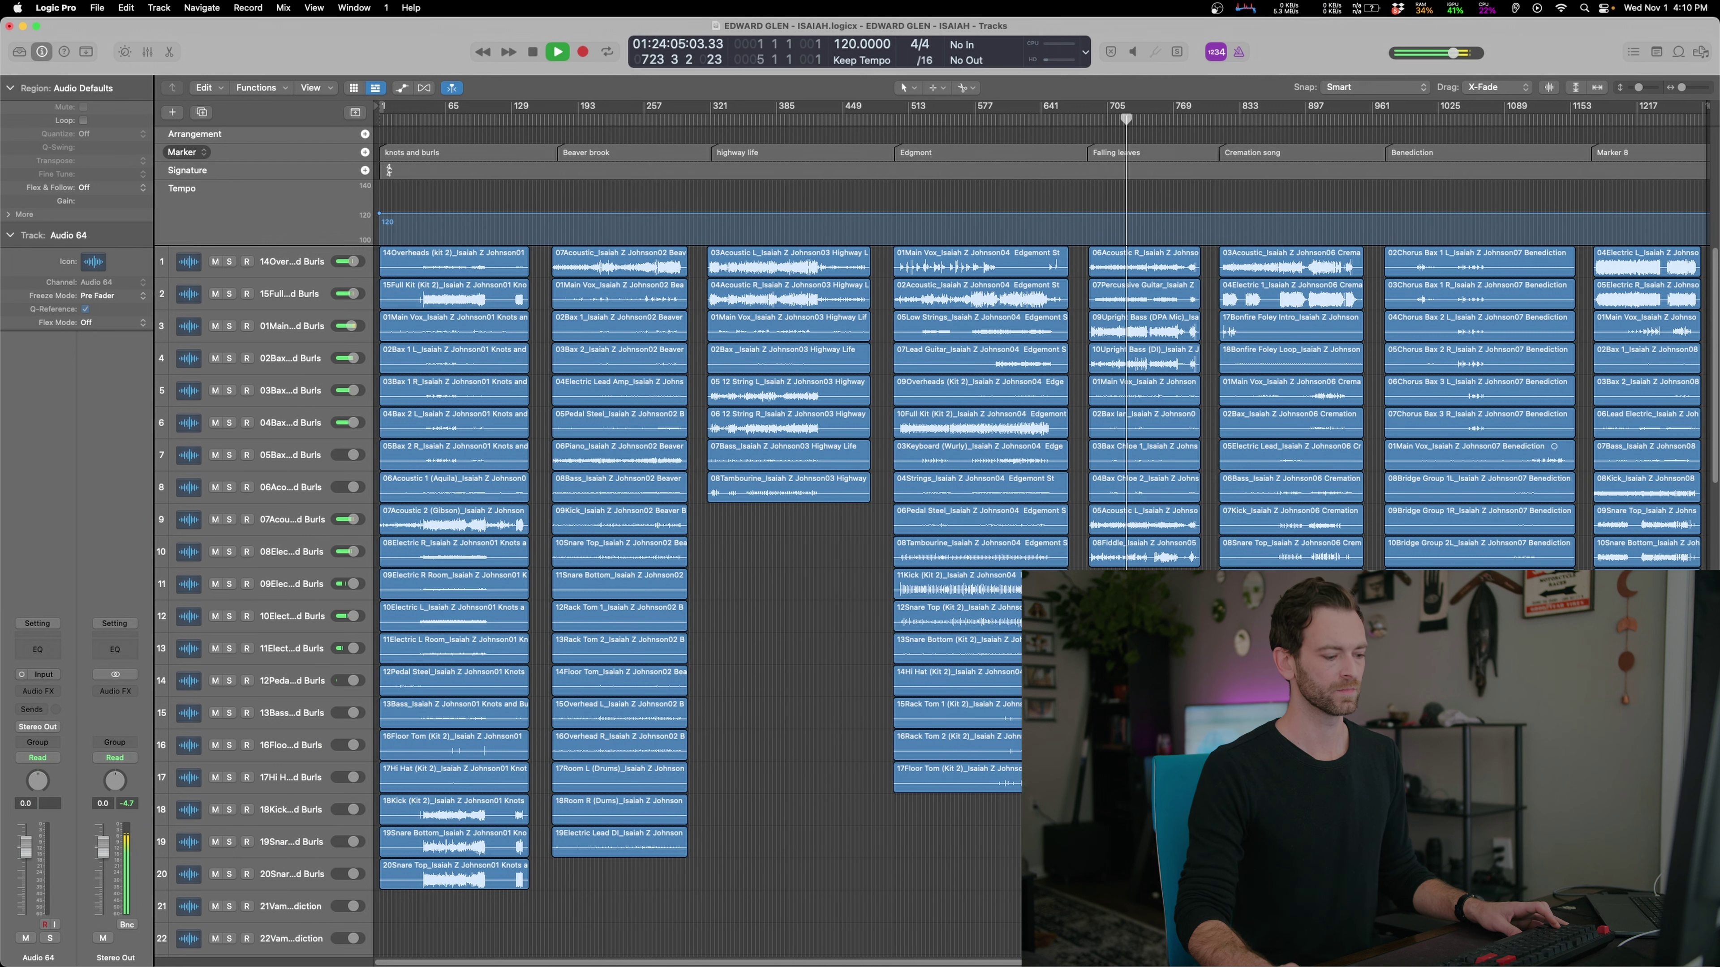
pyautogui.click(1291, 118)
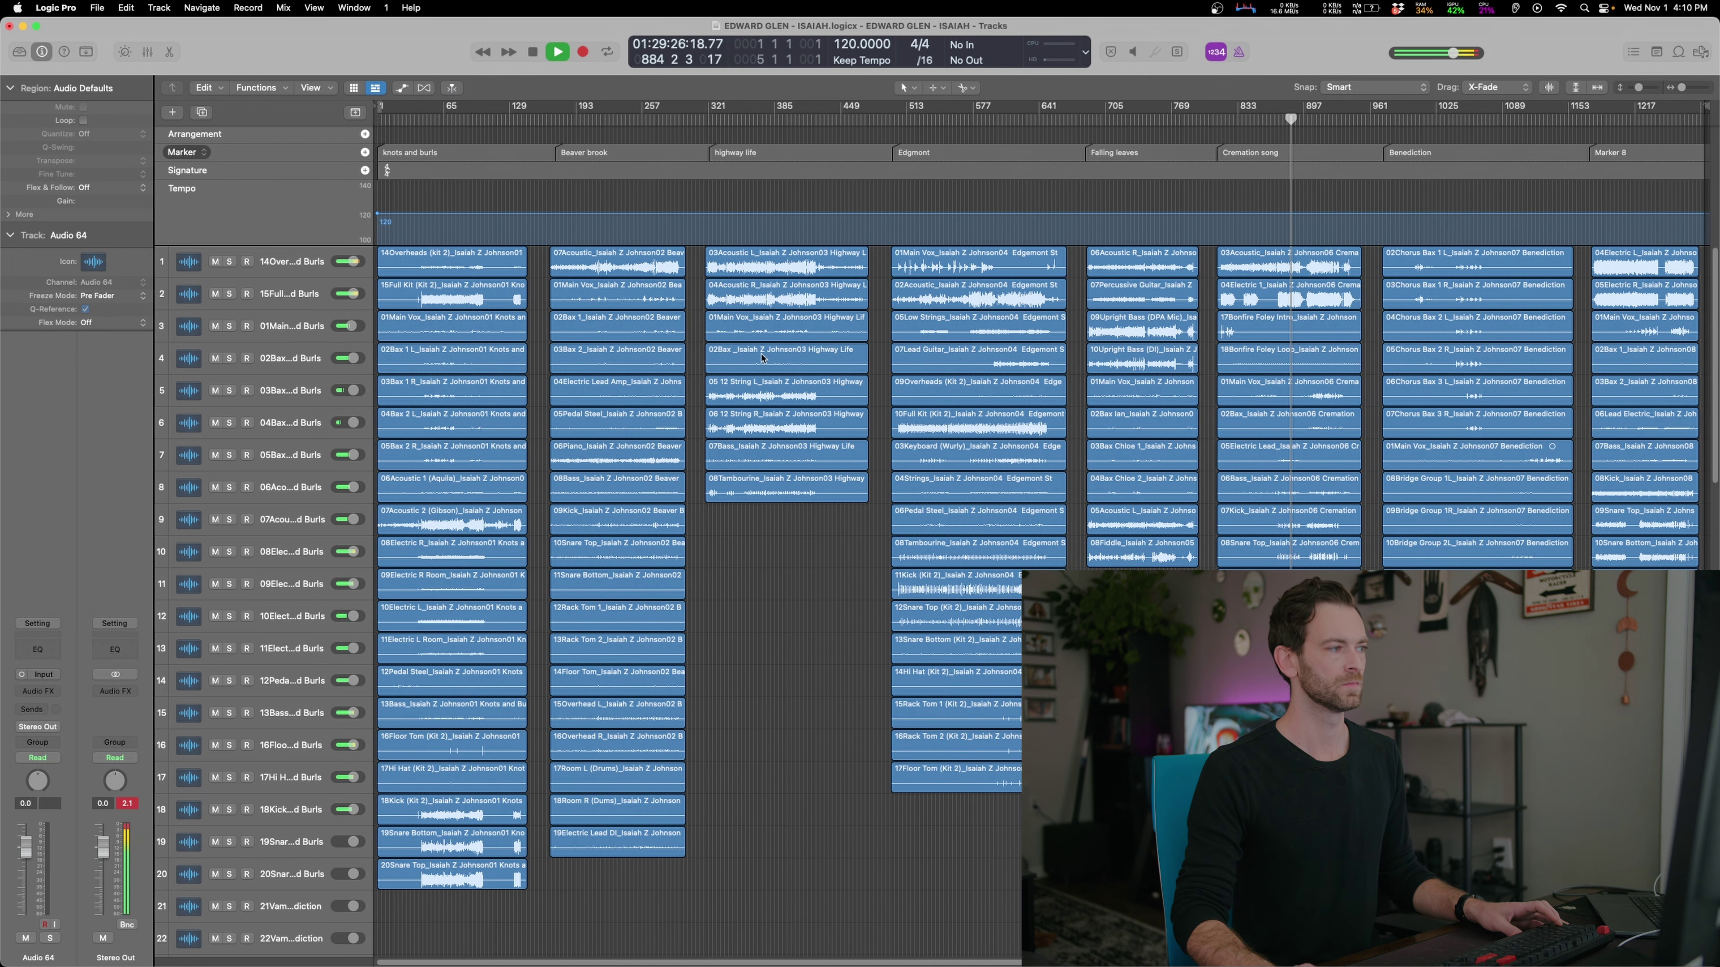
pyautogui.click(1451, 119)
pyautogui.scroll(-10, 1451, 407)
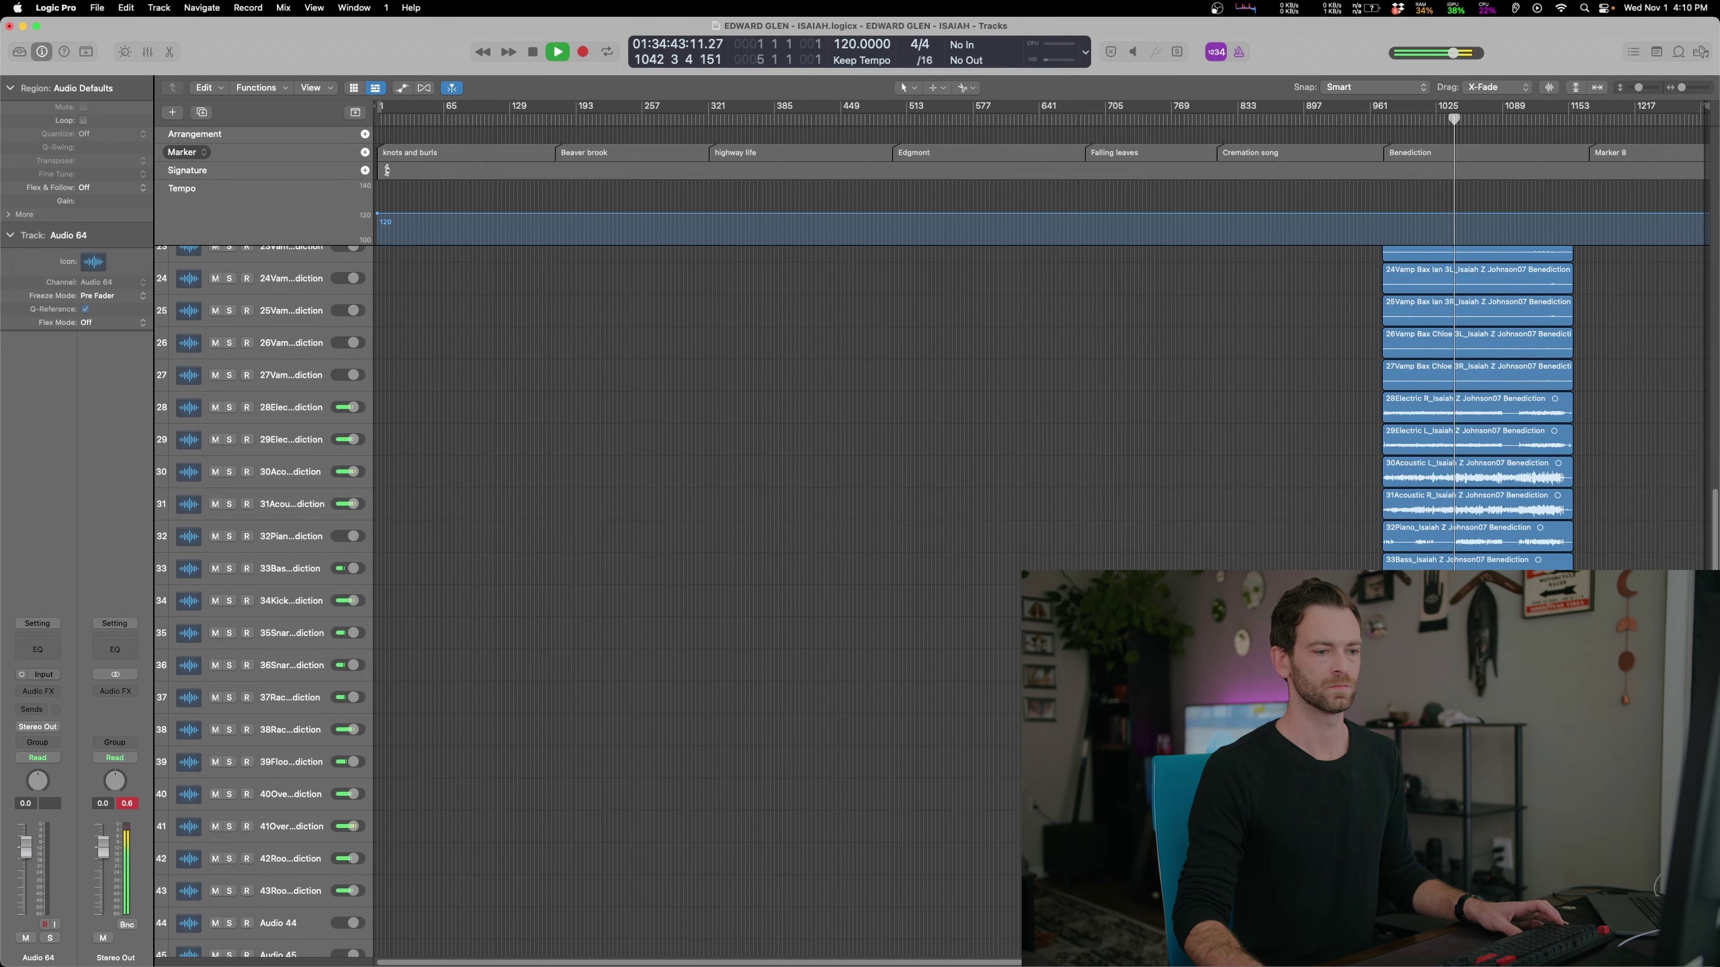
pyautogui.scroll(8, 1043, 542)
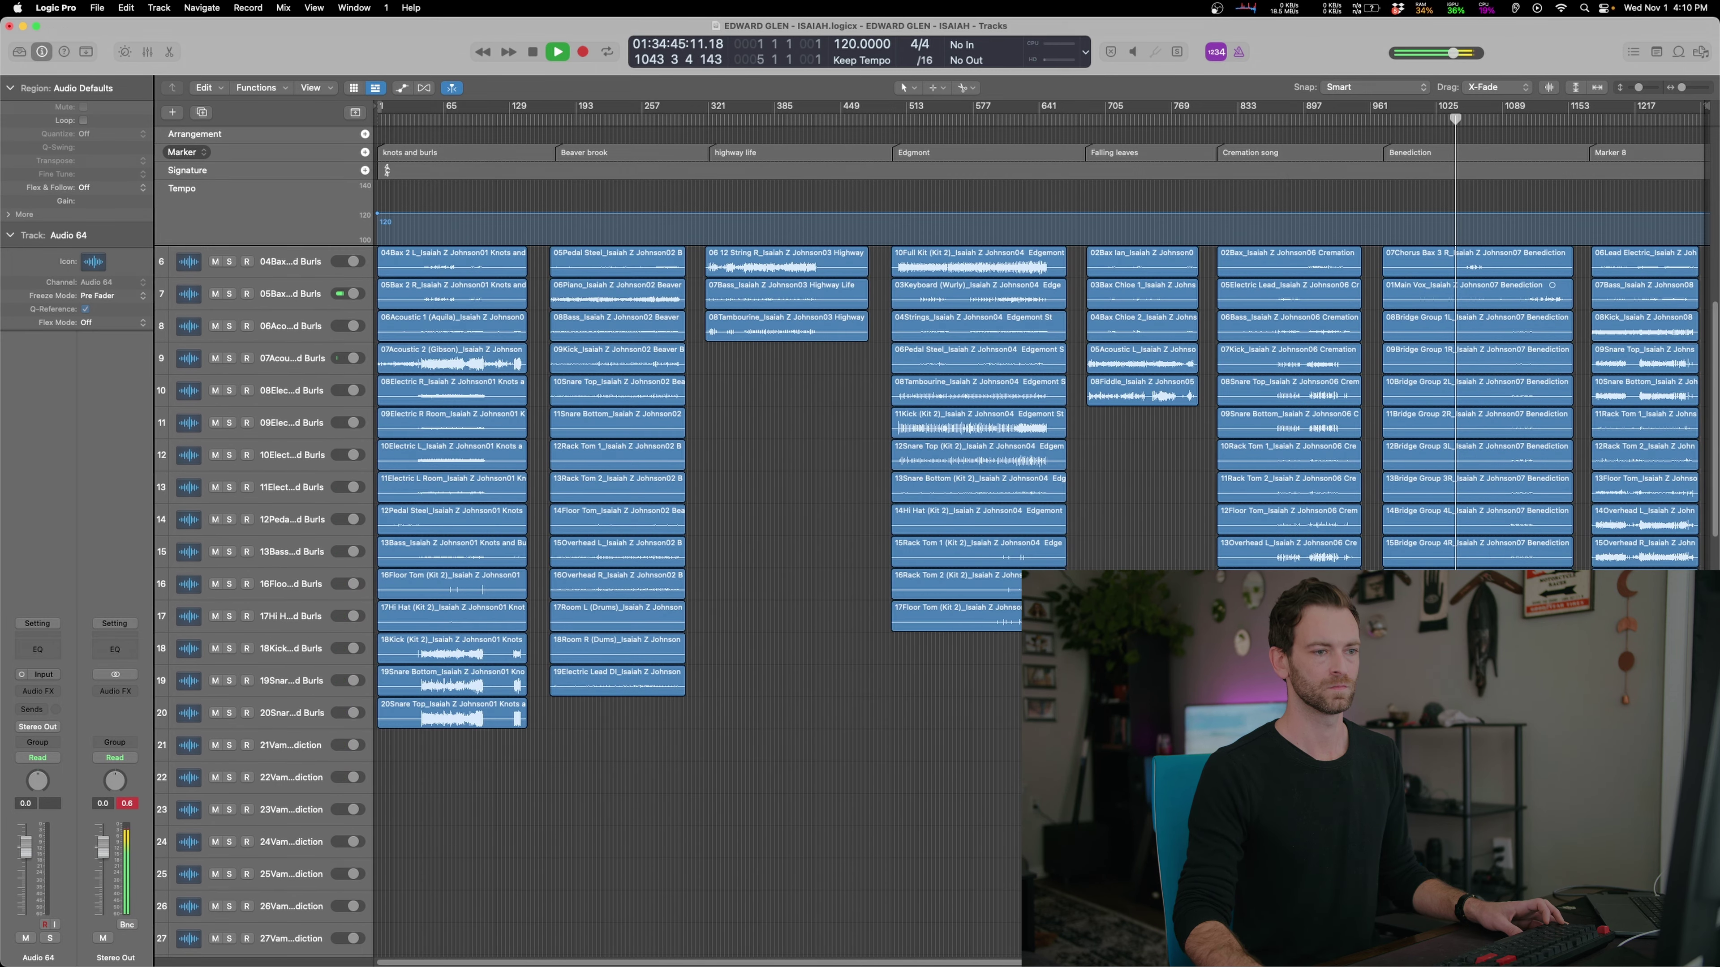
pyautogui.press('super+Right')
pyautogui.press('super+Right')
pyautogui.press('super+Right')
pyautogui.press('super+Down')
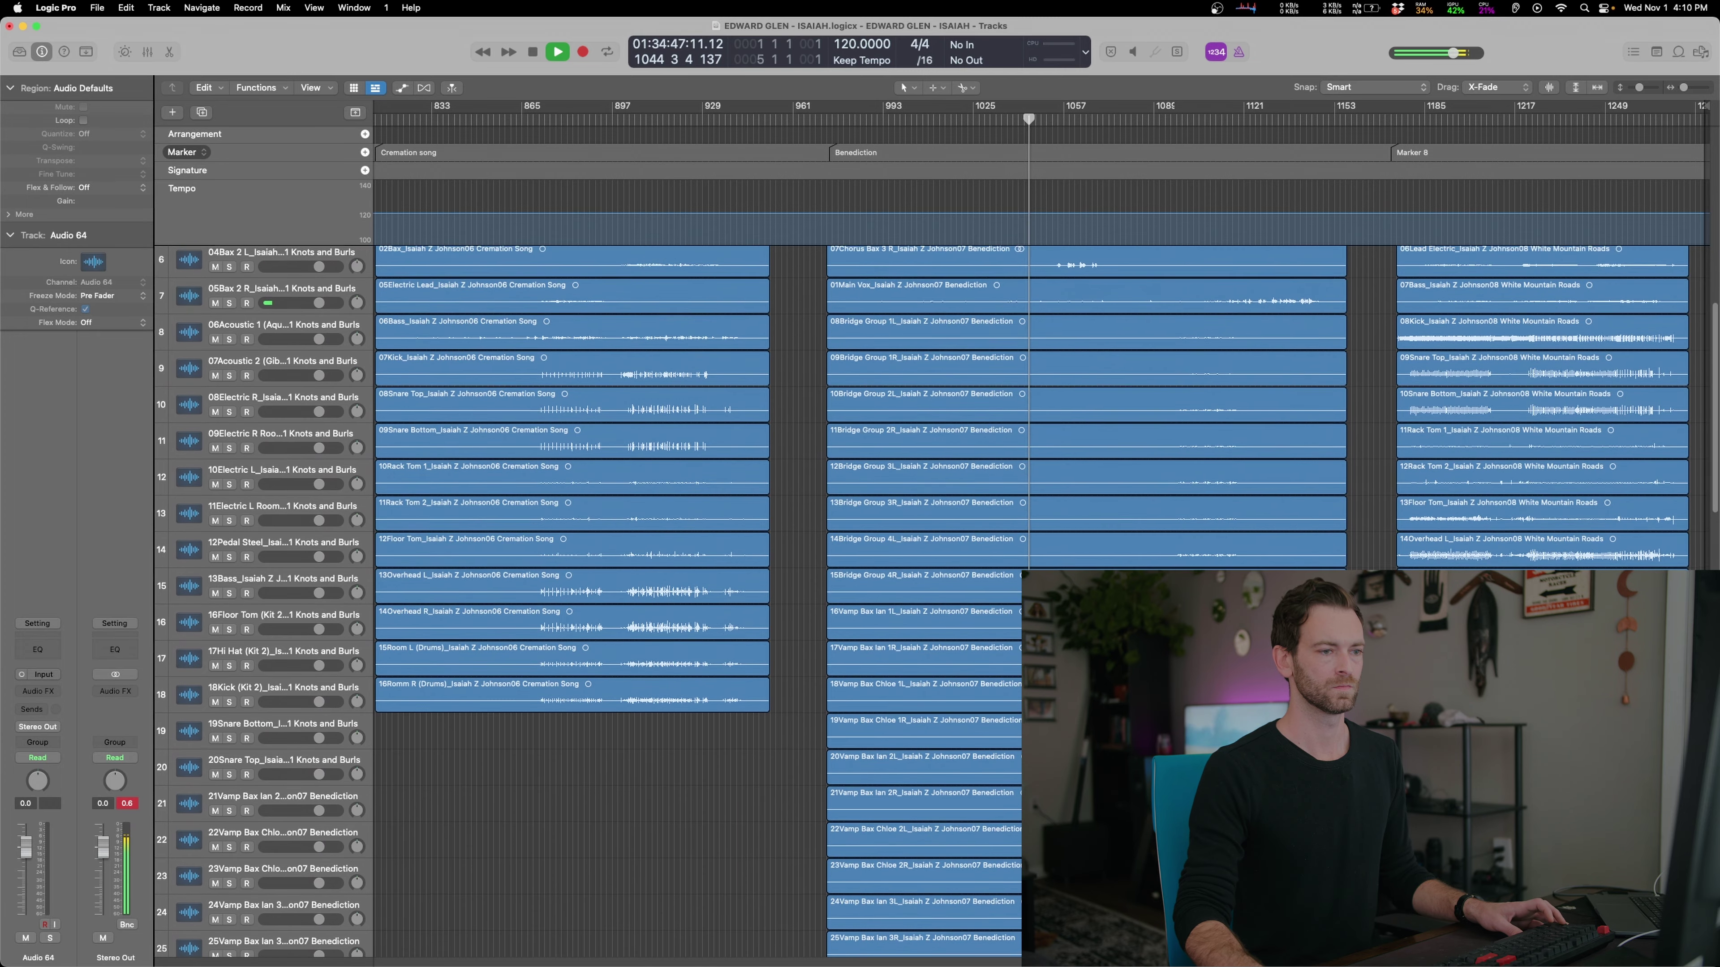
pyautogui.click(1455, 118)
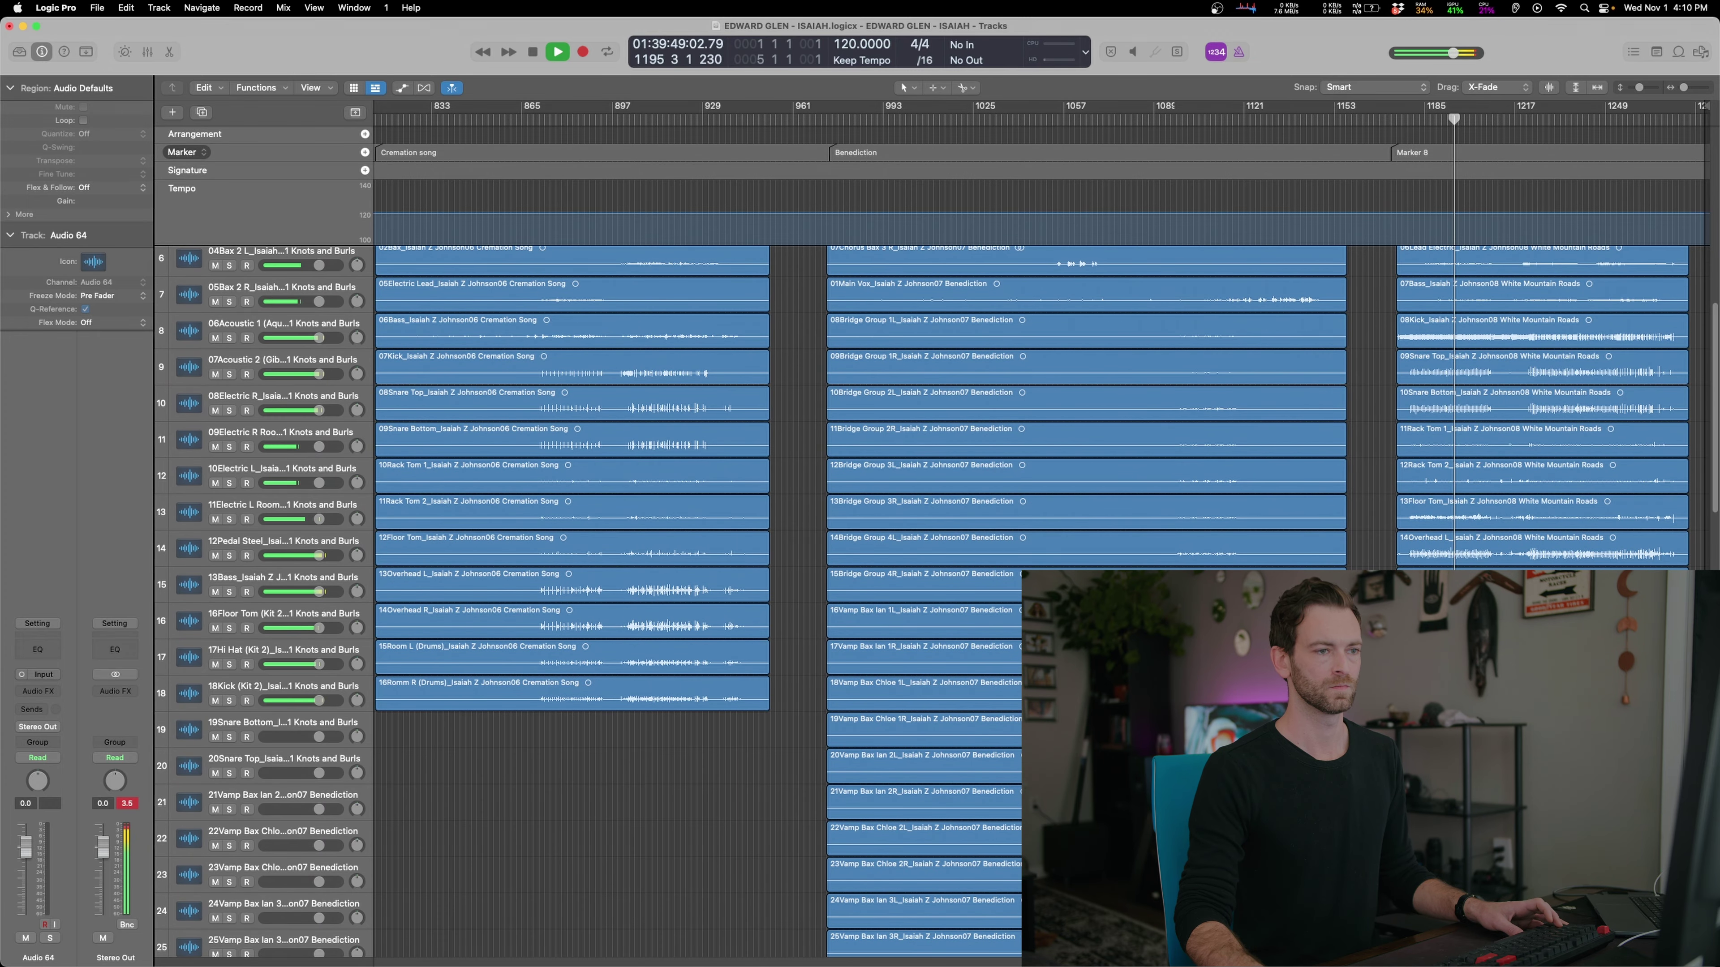
pyautogui.press('space')
pyautogui.press('z')
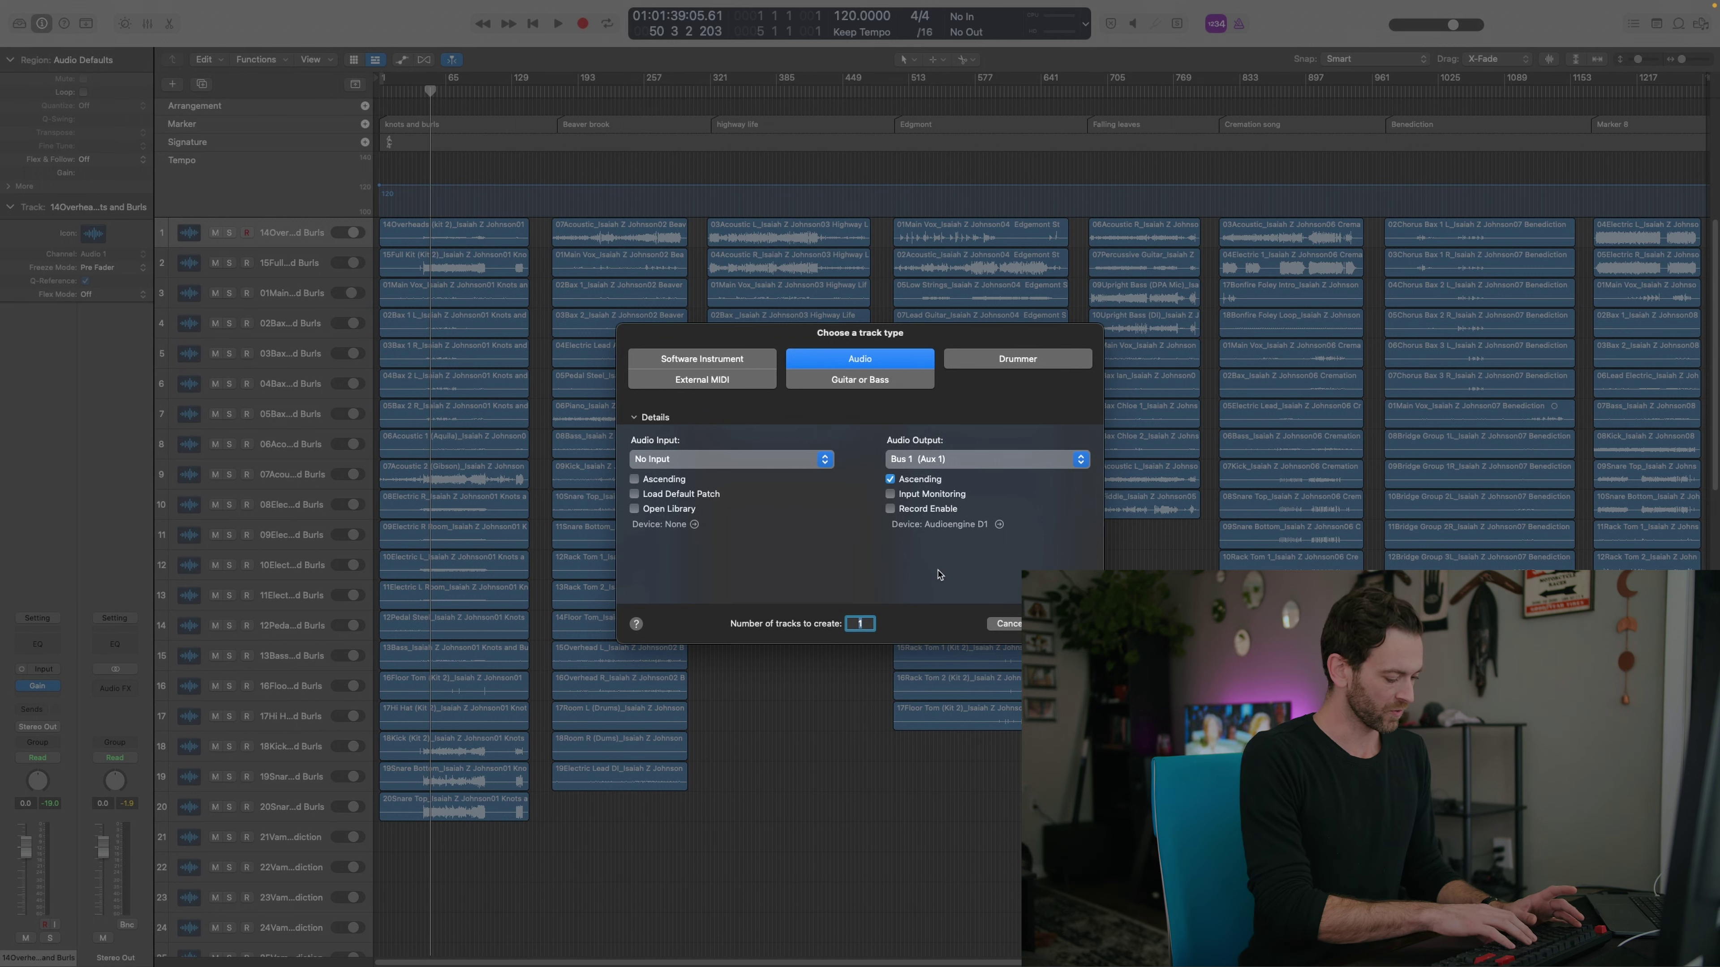
# Set up 12 new audio tracks with their output routed to Bus 1
pyautogui.write('12')
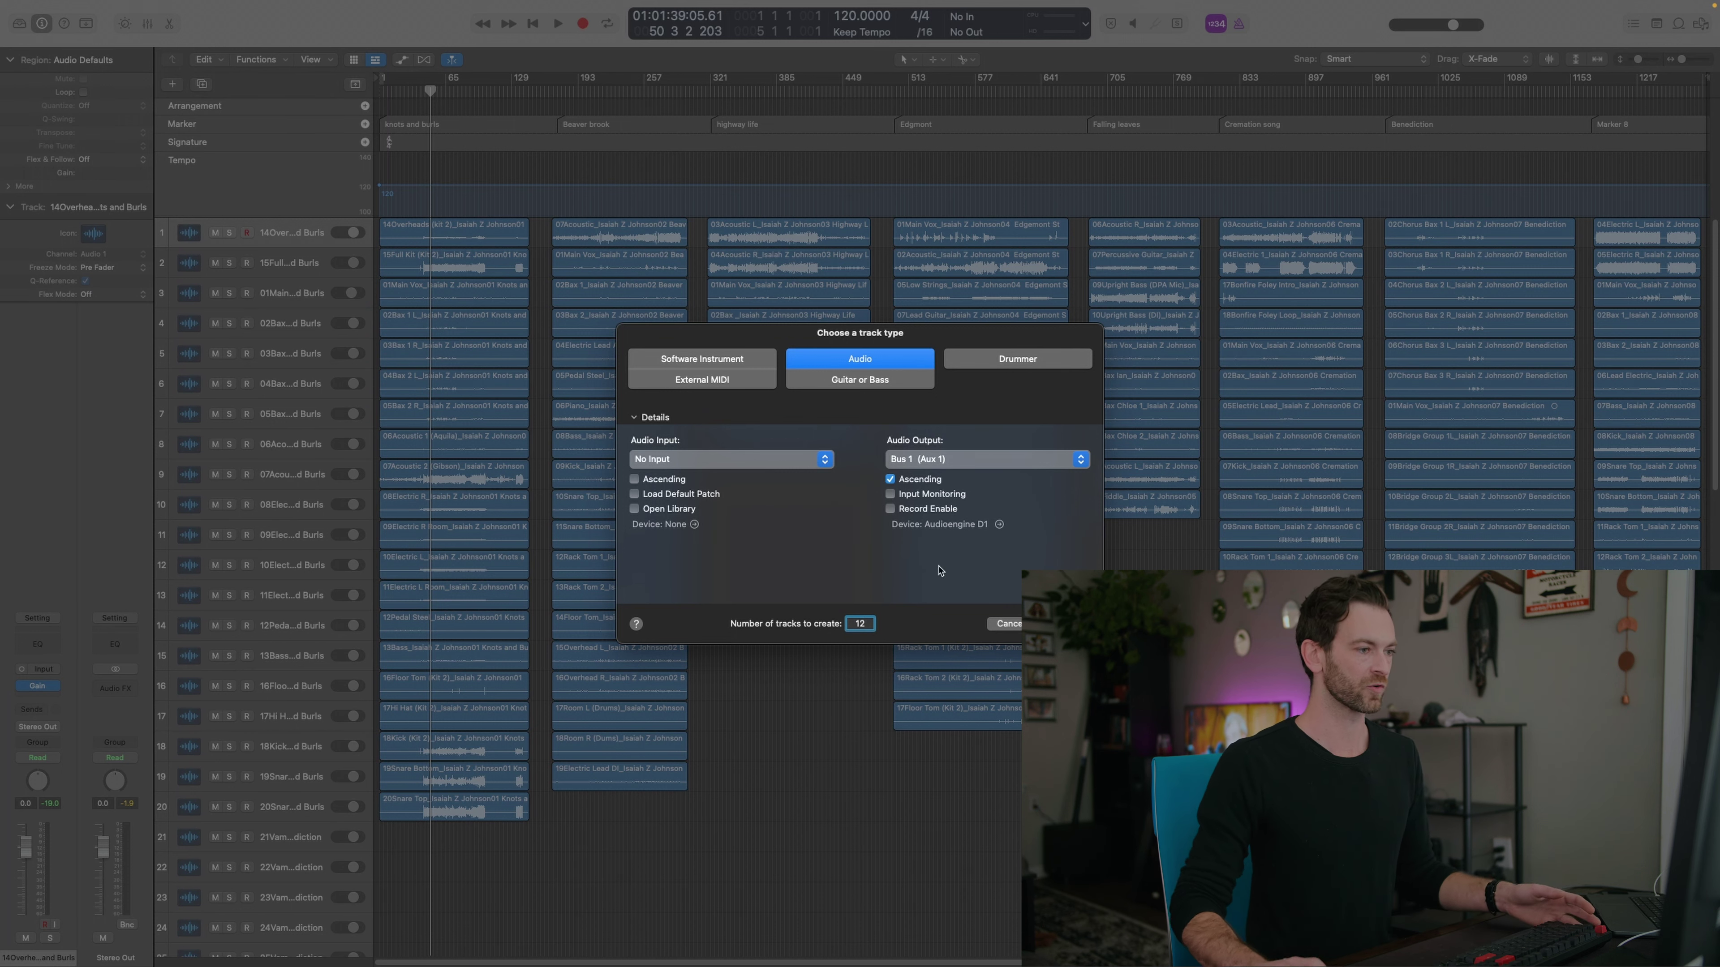
pyautogui.click(911, 460)
pyautogui.click(896, 478)
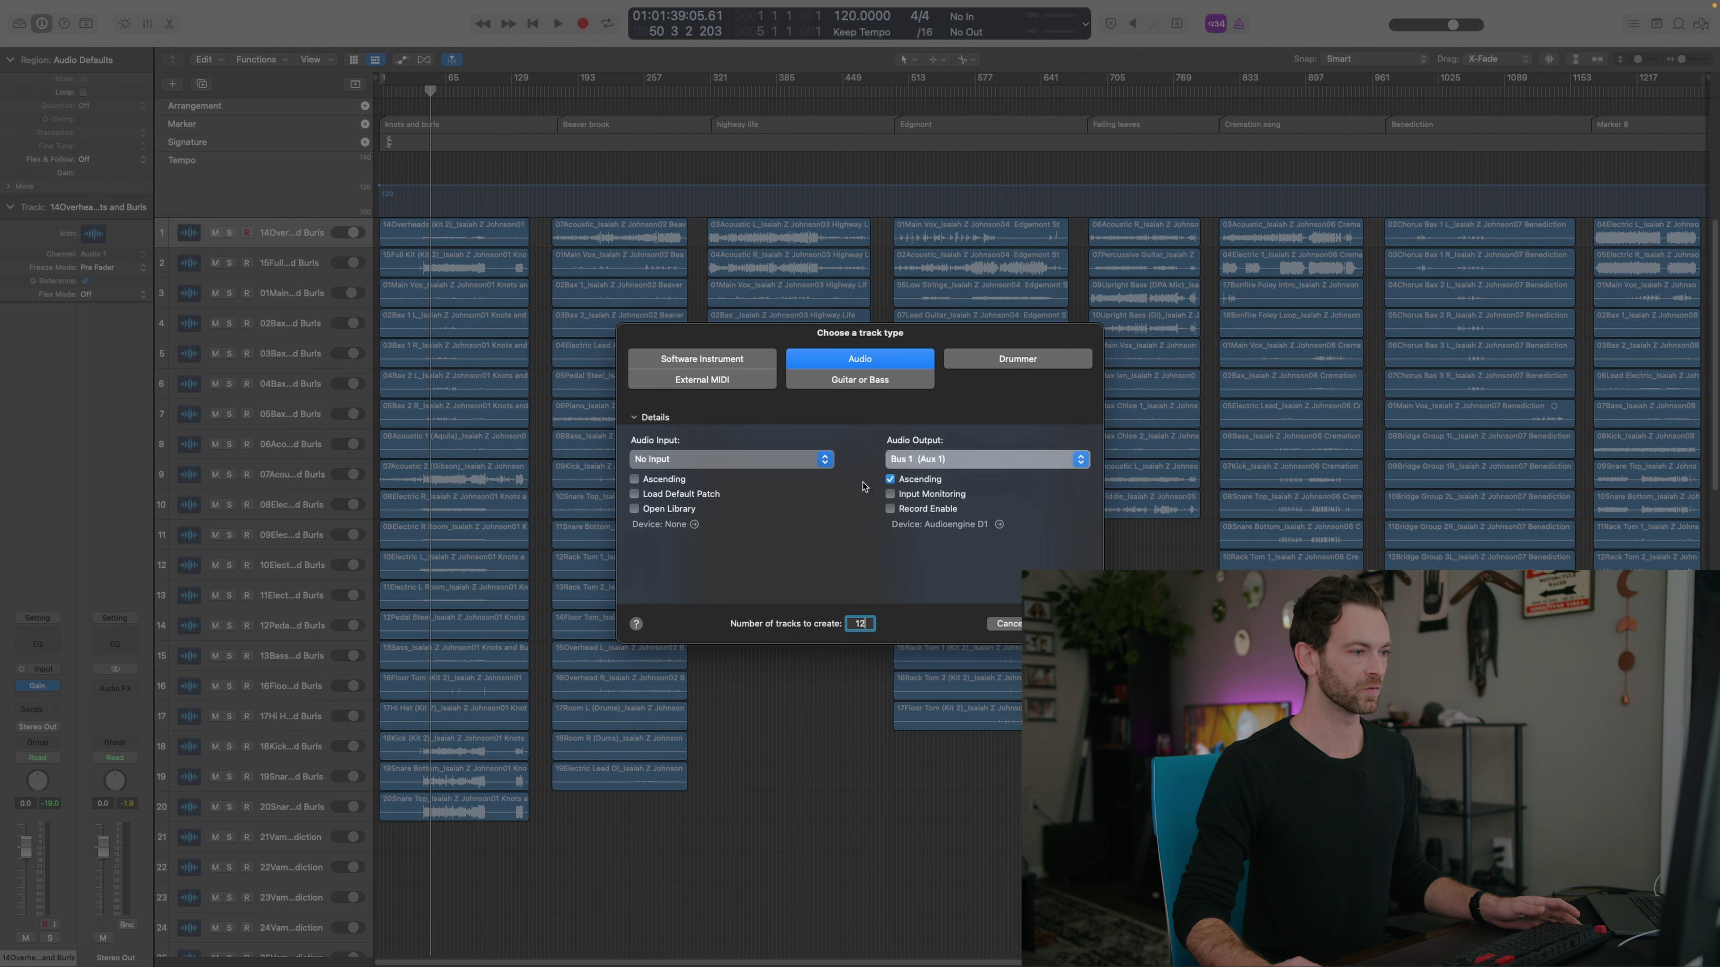
pyautogui.click(931, 462)
pyautogui.moveTo(934, 491)
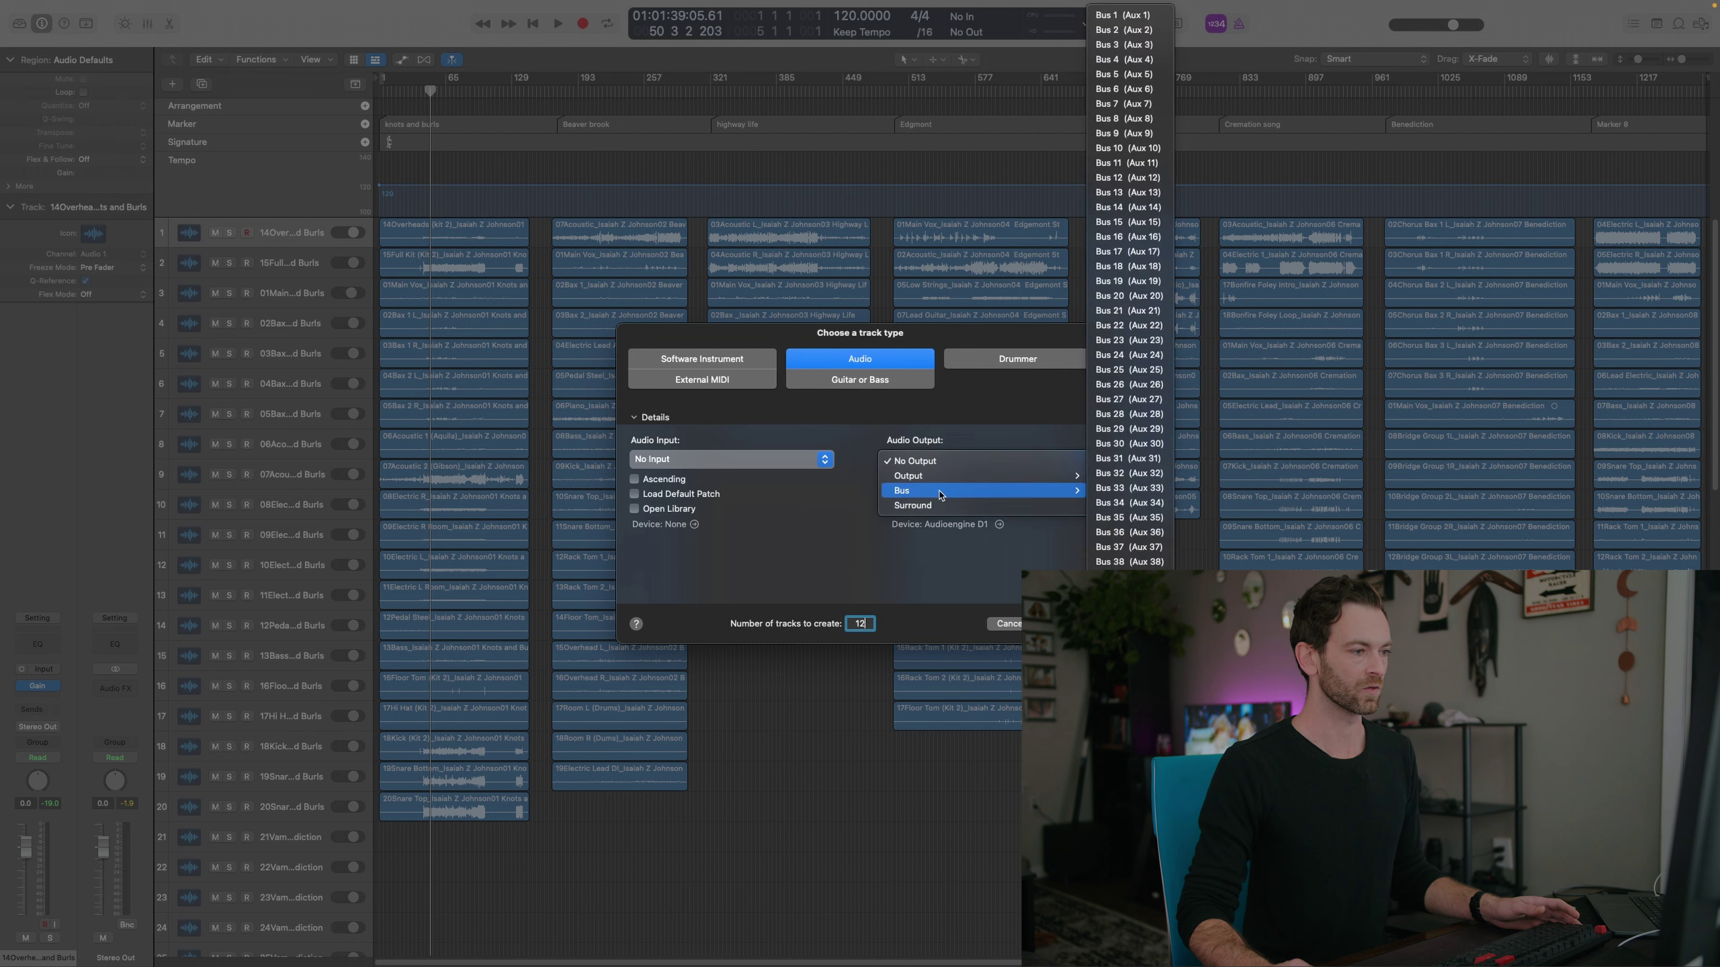
pyautogui.click(1128, 16)
# Create twelve new audio tracks and move the Knots and Burls drum stems onto them
pyautogui.press('Return')
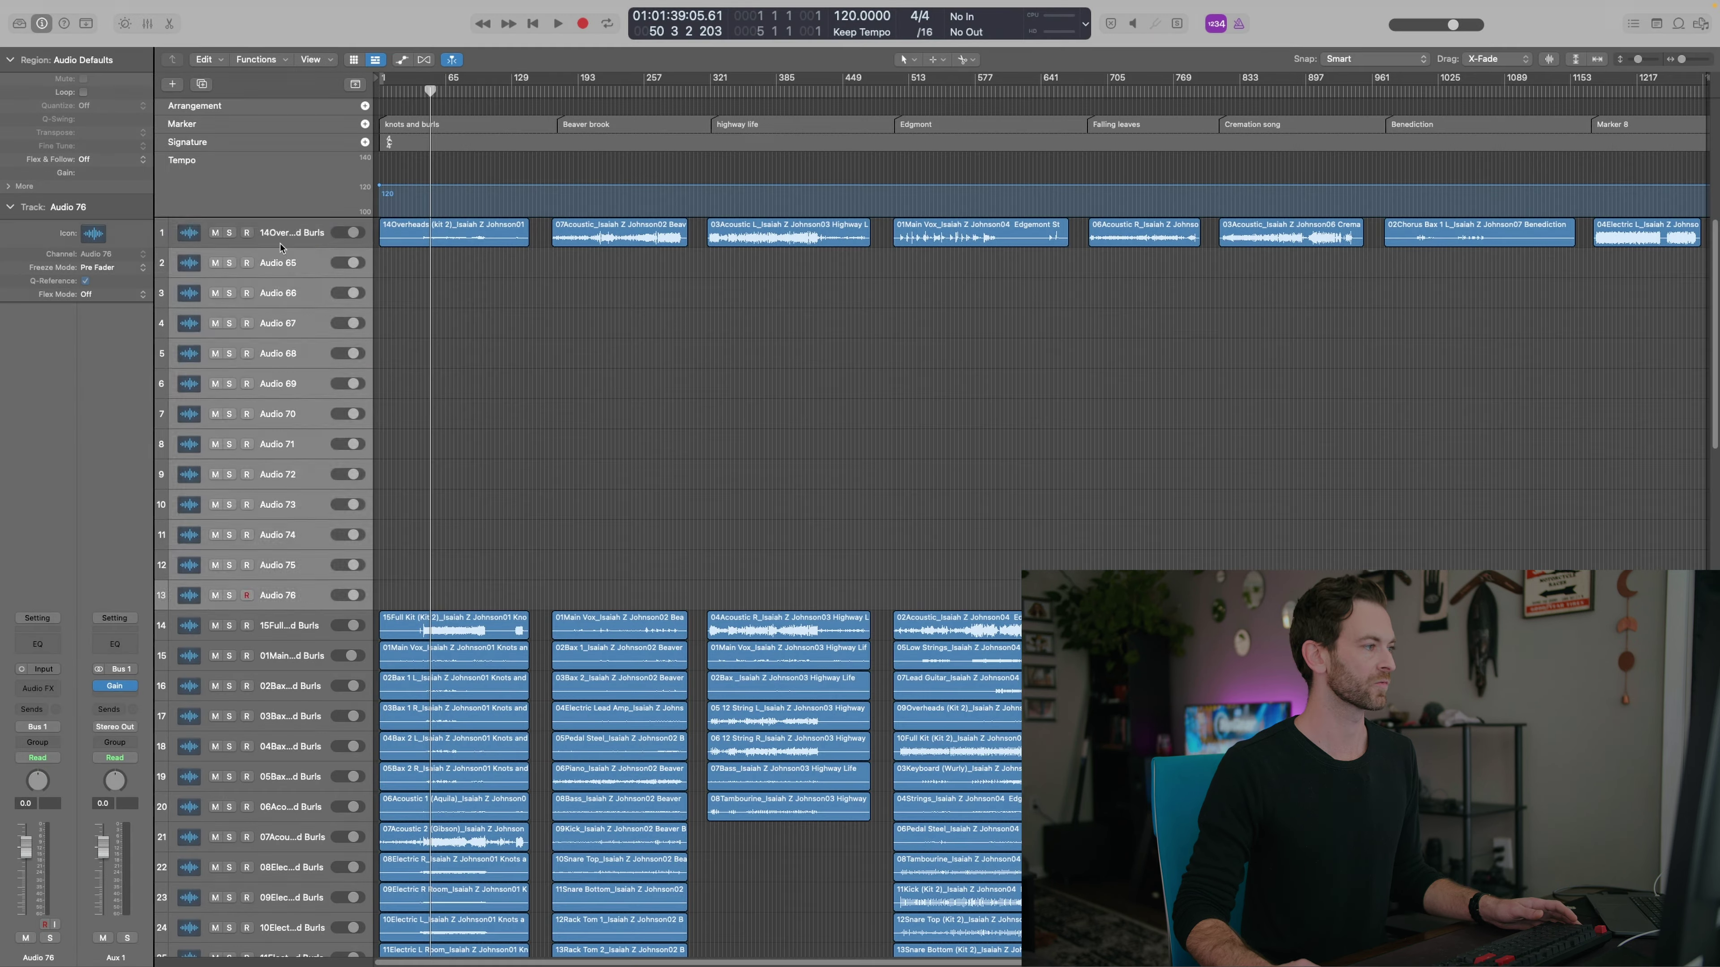
pyautogui.press('z')
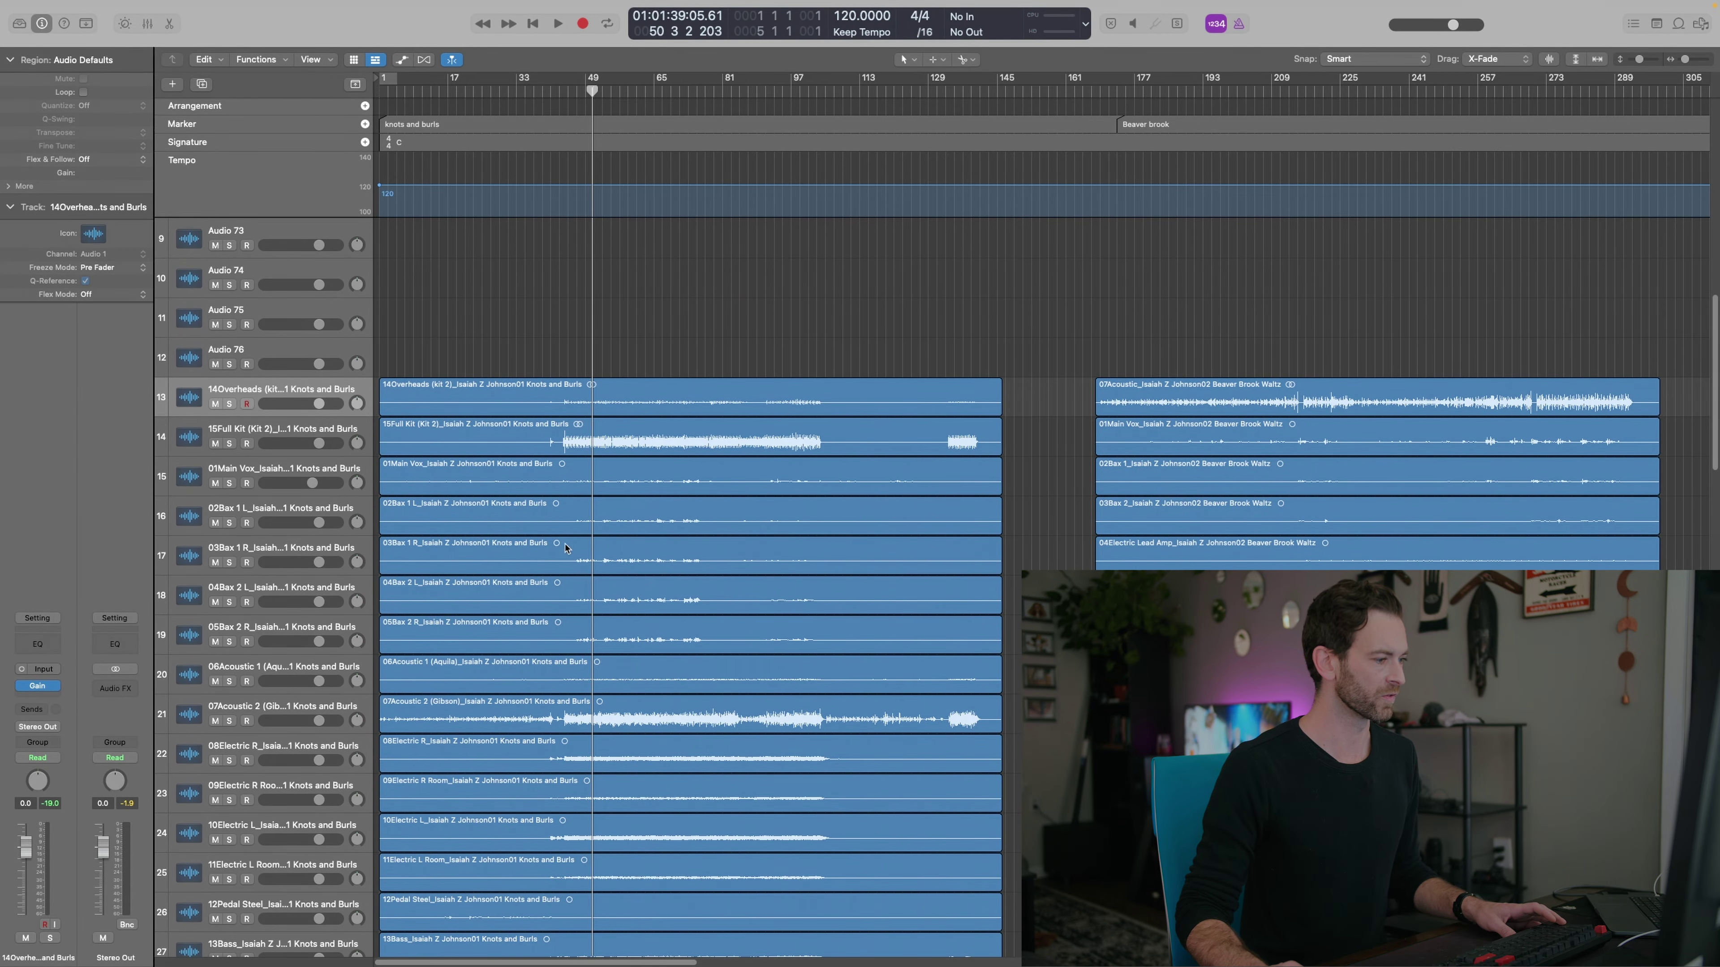
pyautogui.scroll(-10, 545, 572)
pyautogui.moveTo(528, 803); pyautogui.dragTo(520, 624)
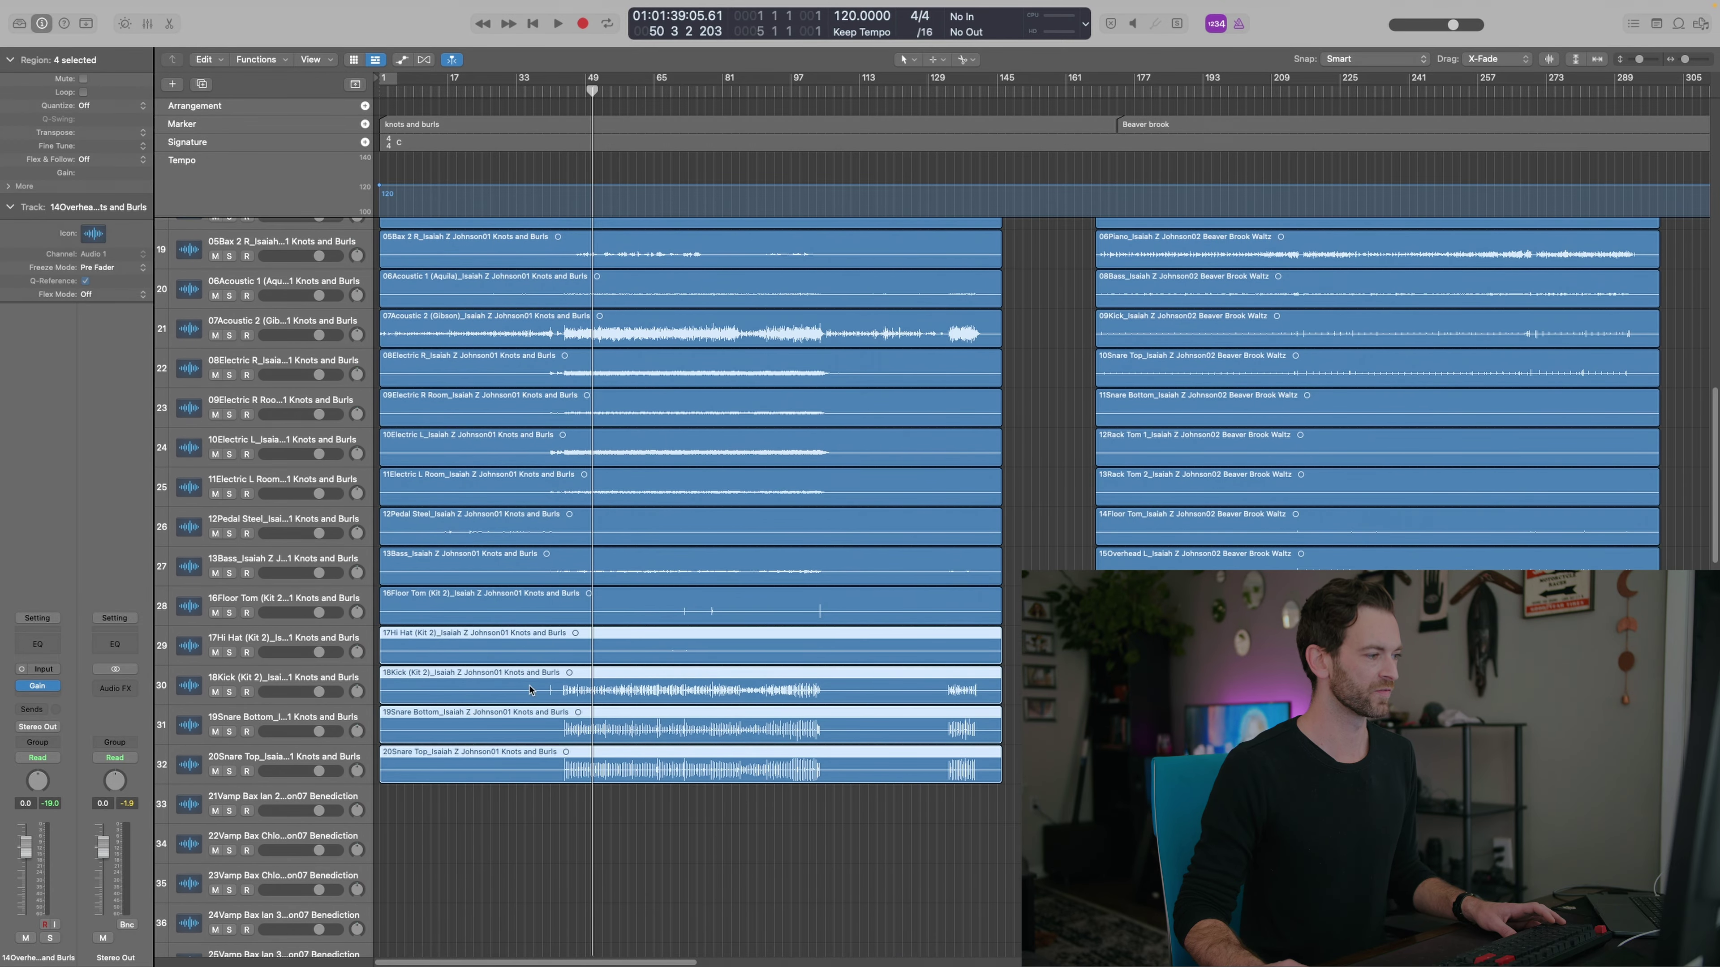
pyautogui.press('space')
pyautogui.moveTo(530, 686); pyautogui.dragTo(384, 732)
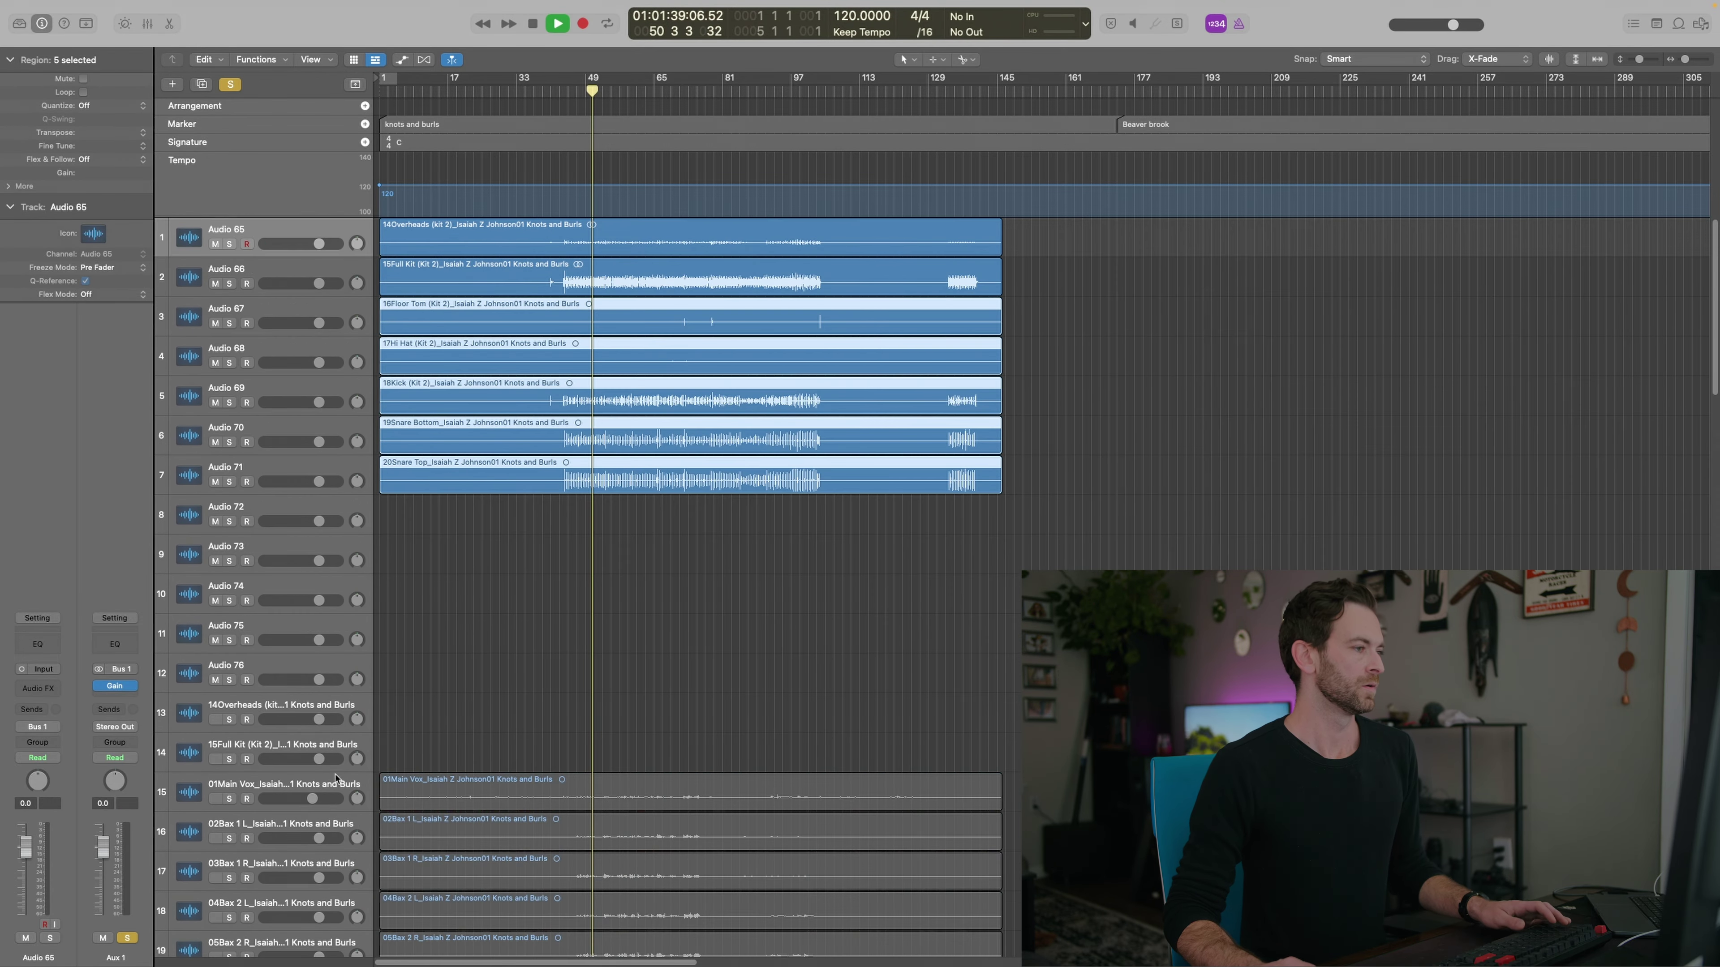
pyautogui.press('z')
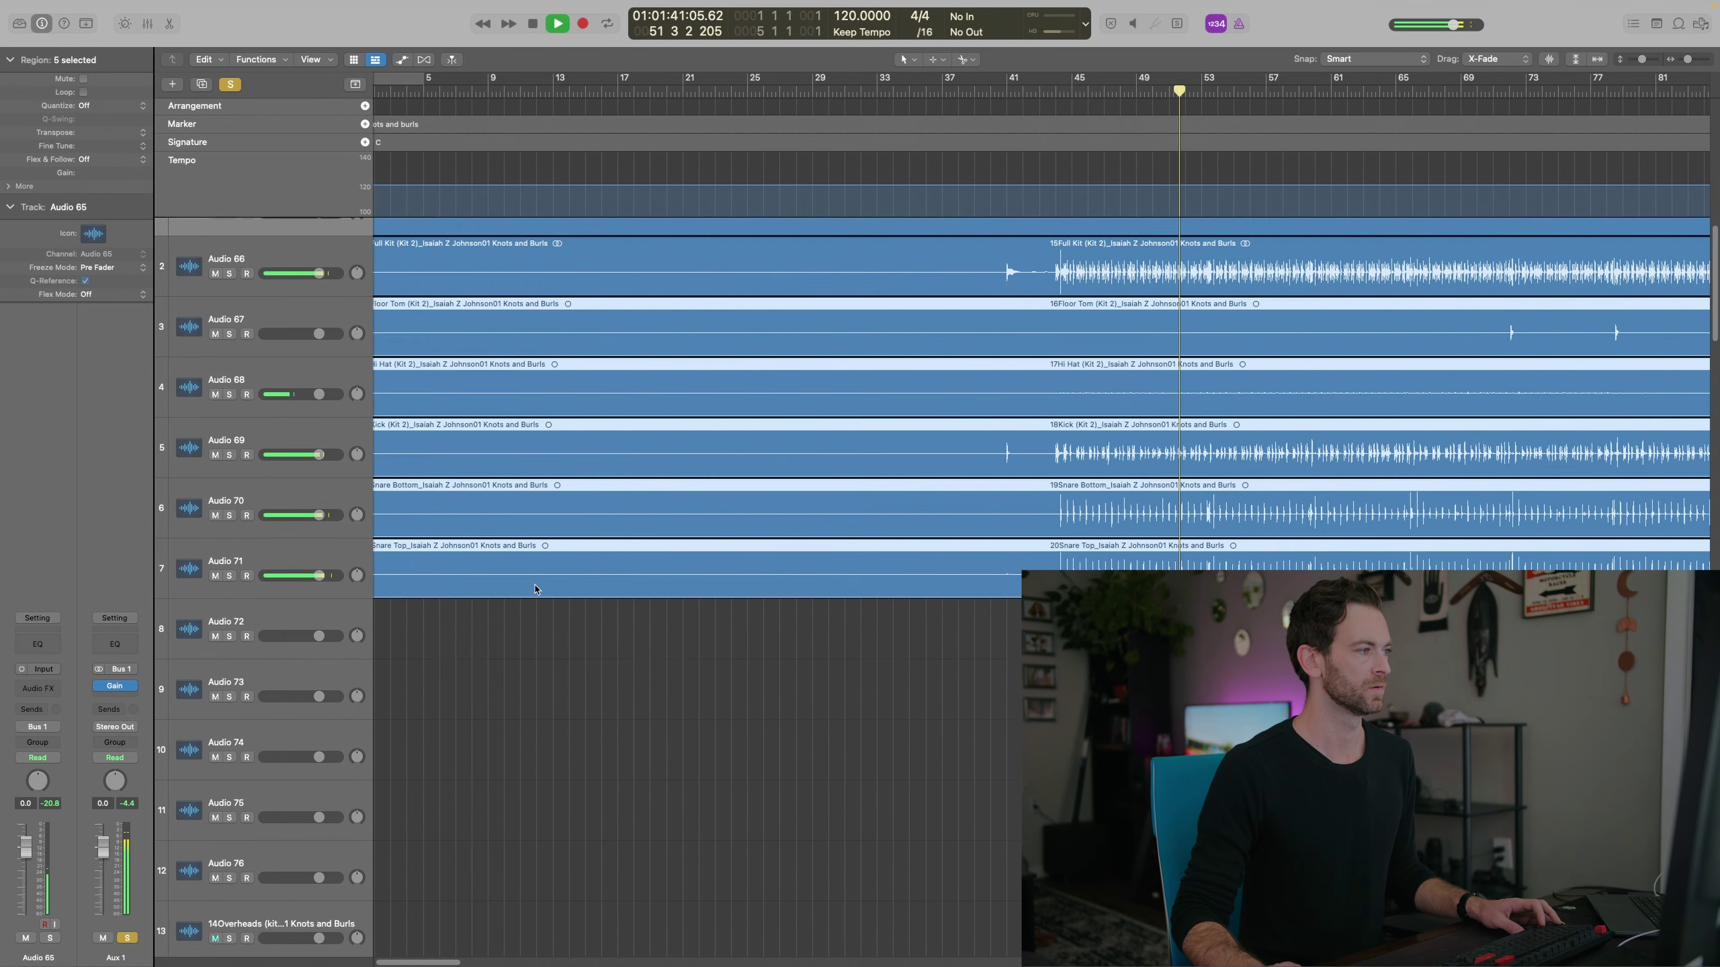
pyautogui.scroll(1, 535, 590)
pyautogui.click(787, 711)
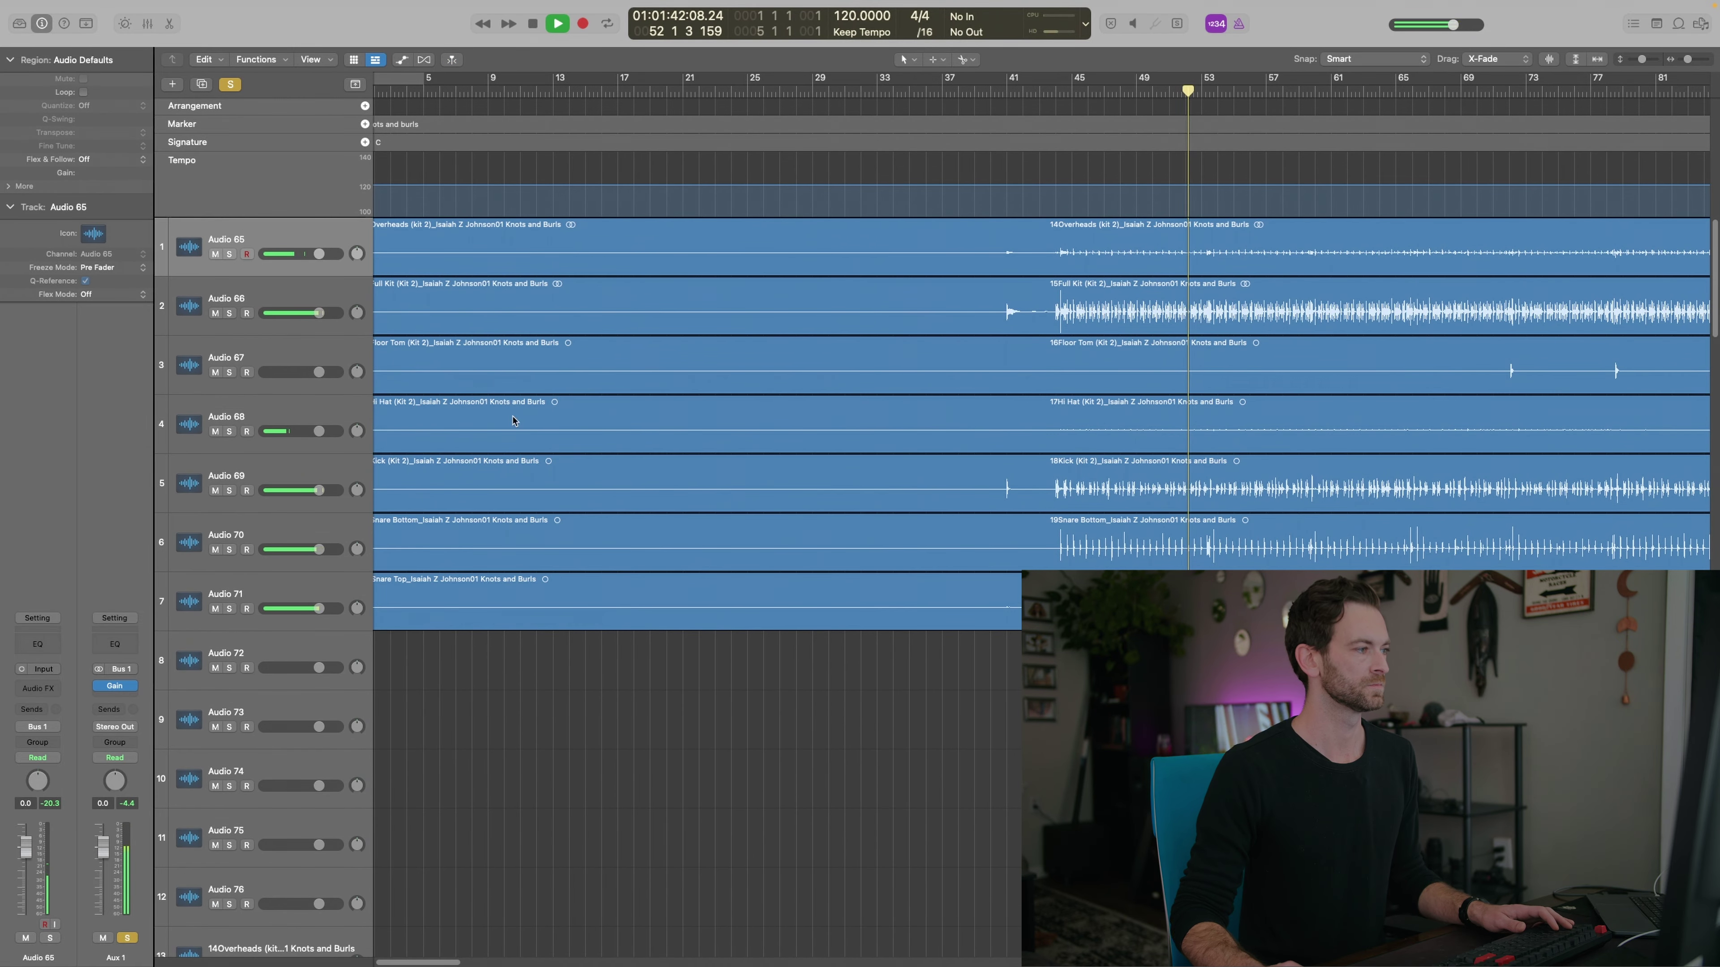
# Audition the Full Kit track soloed, then mute it and solo the Aux 1 bus
pyautogui.click(268, 304)
pyautogui.click(229, 313)
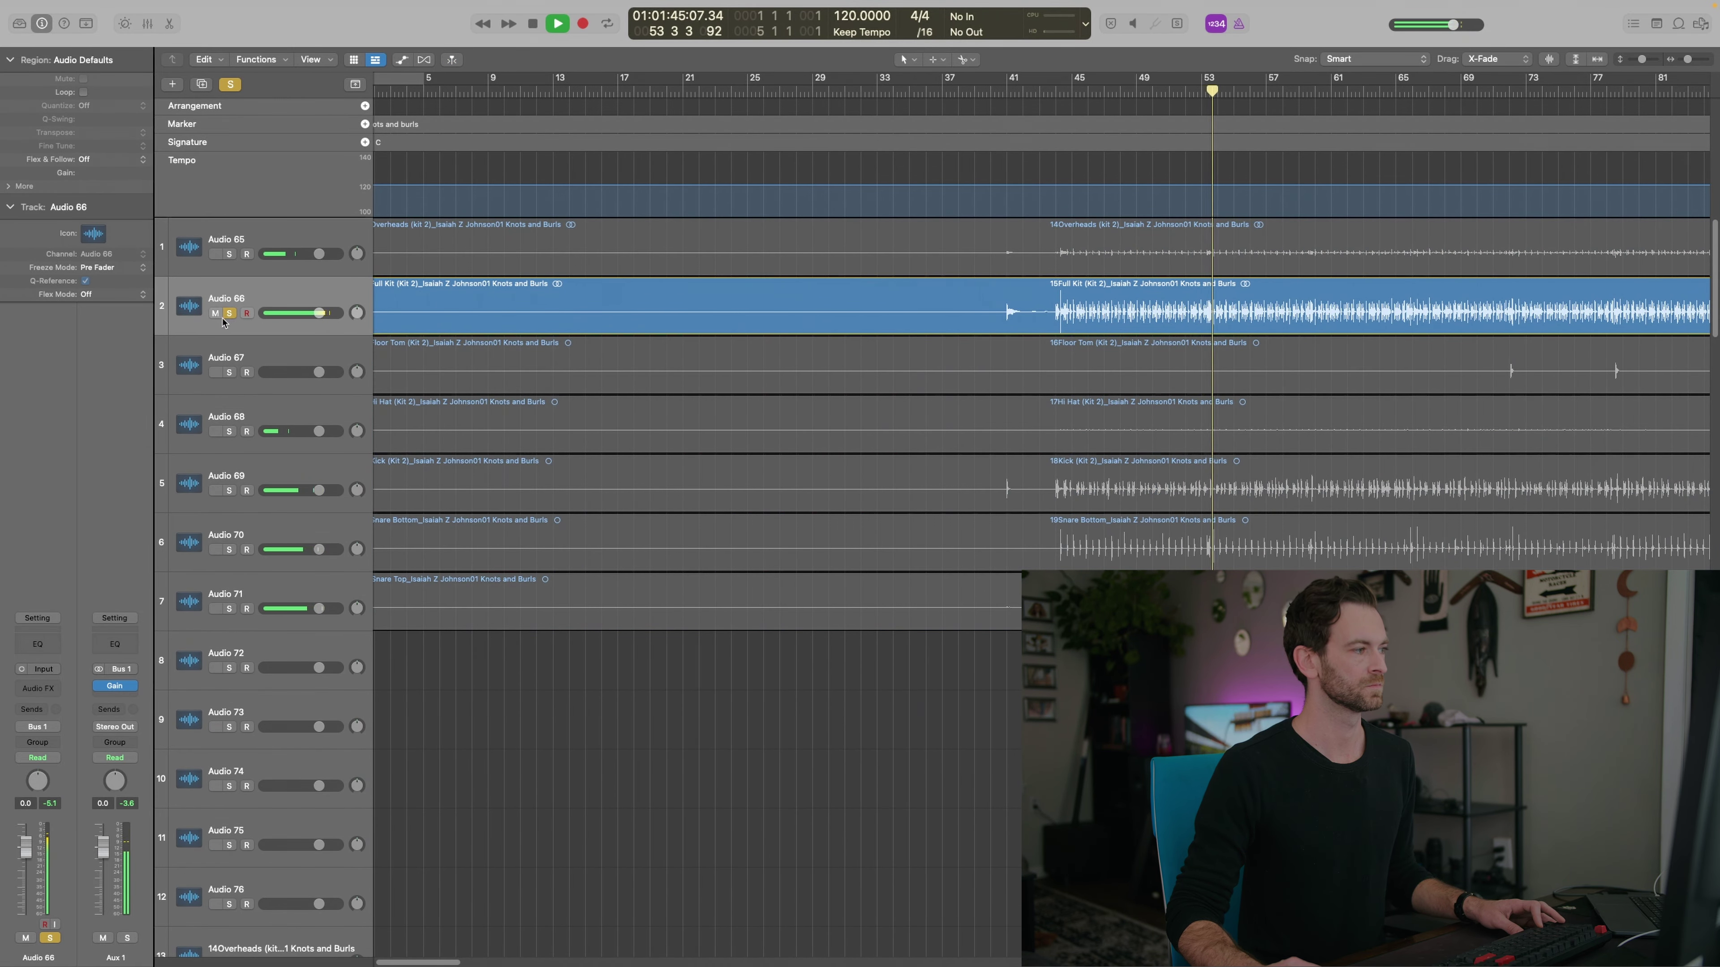
pyautogui.click(229, 313)
pyautogui.click(214, 313)
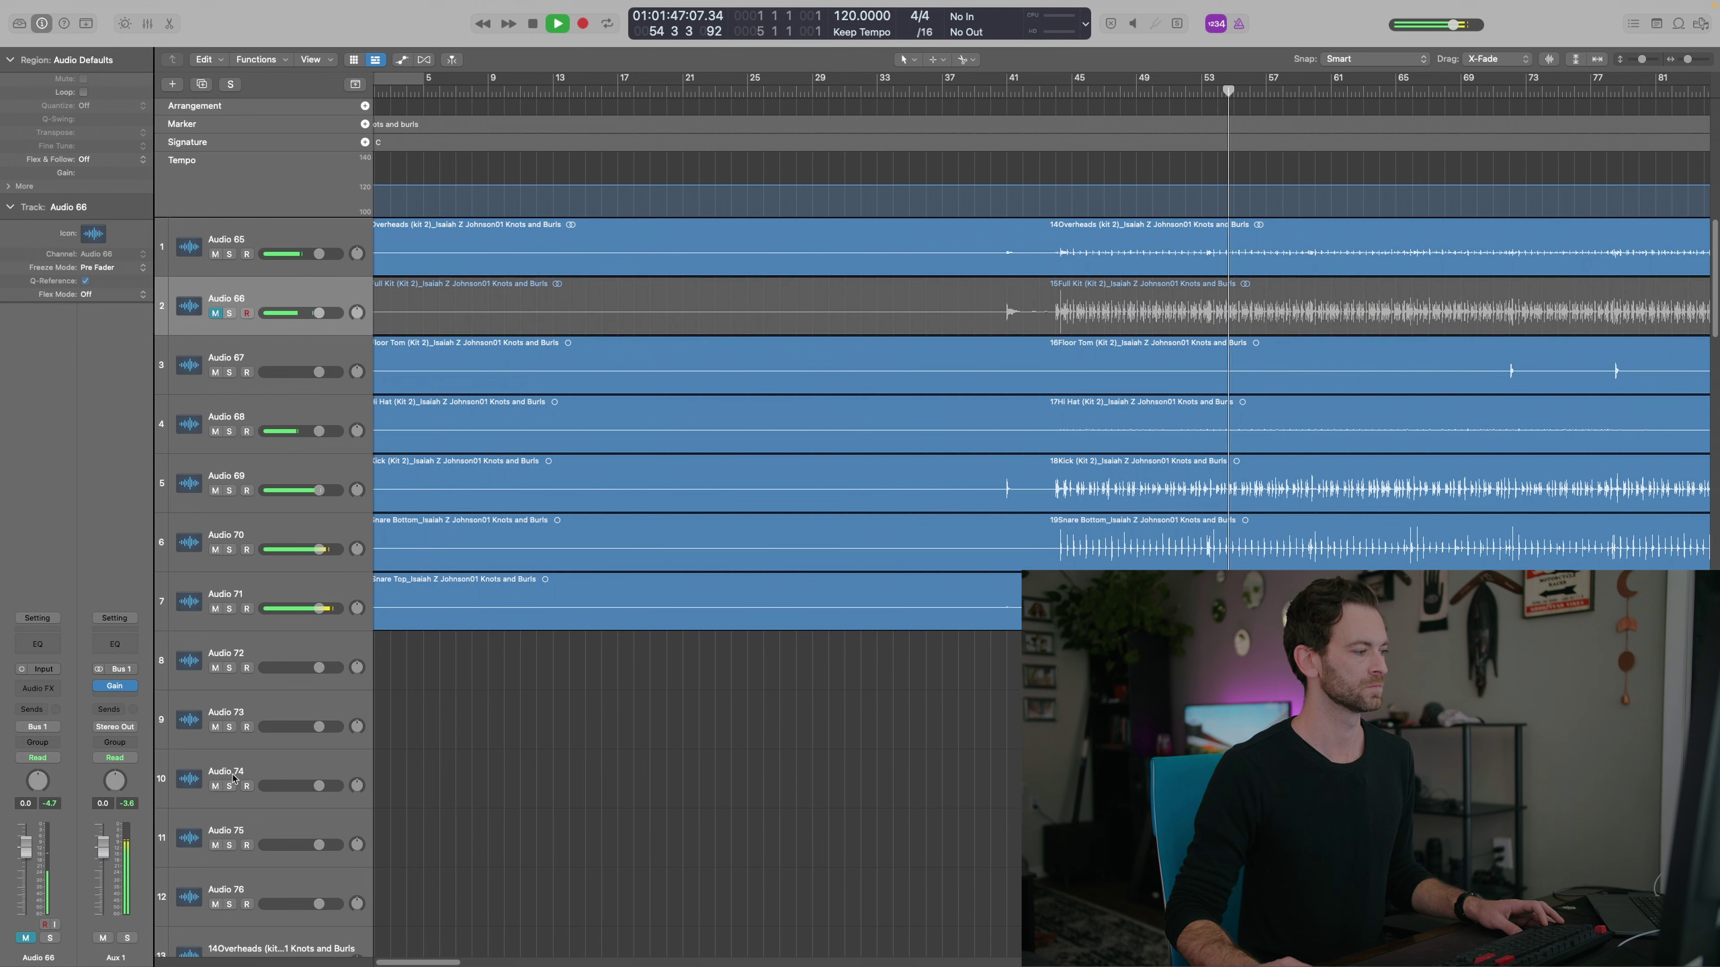
pyautogui.click(127, 938)
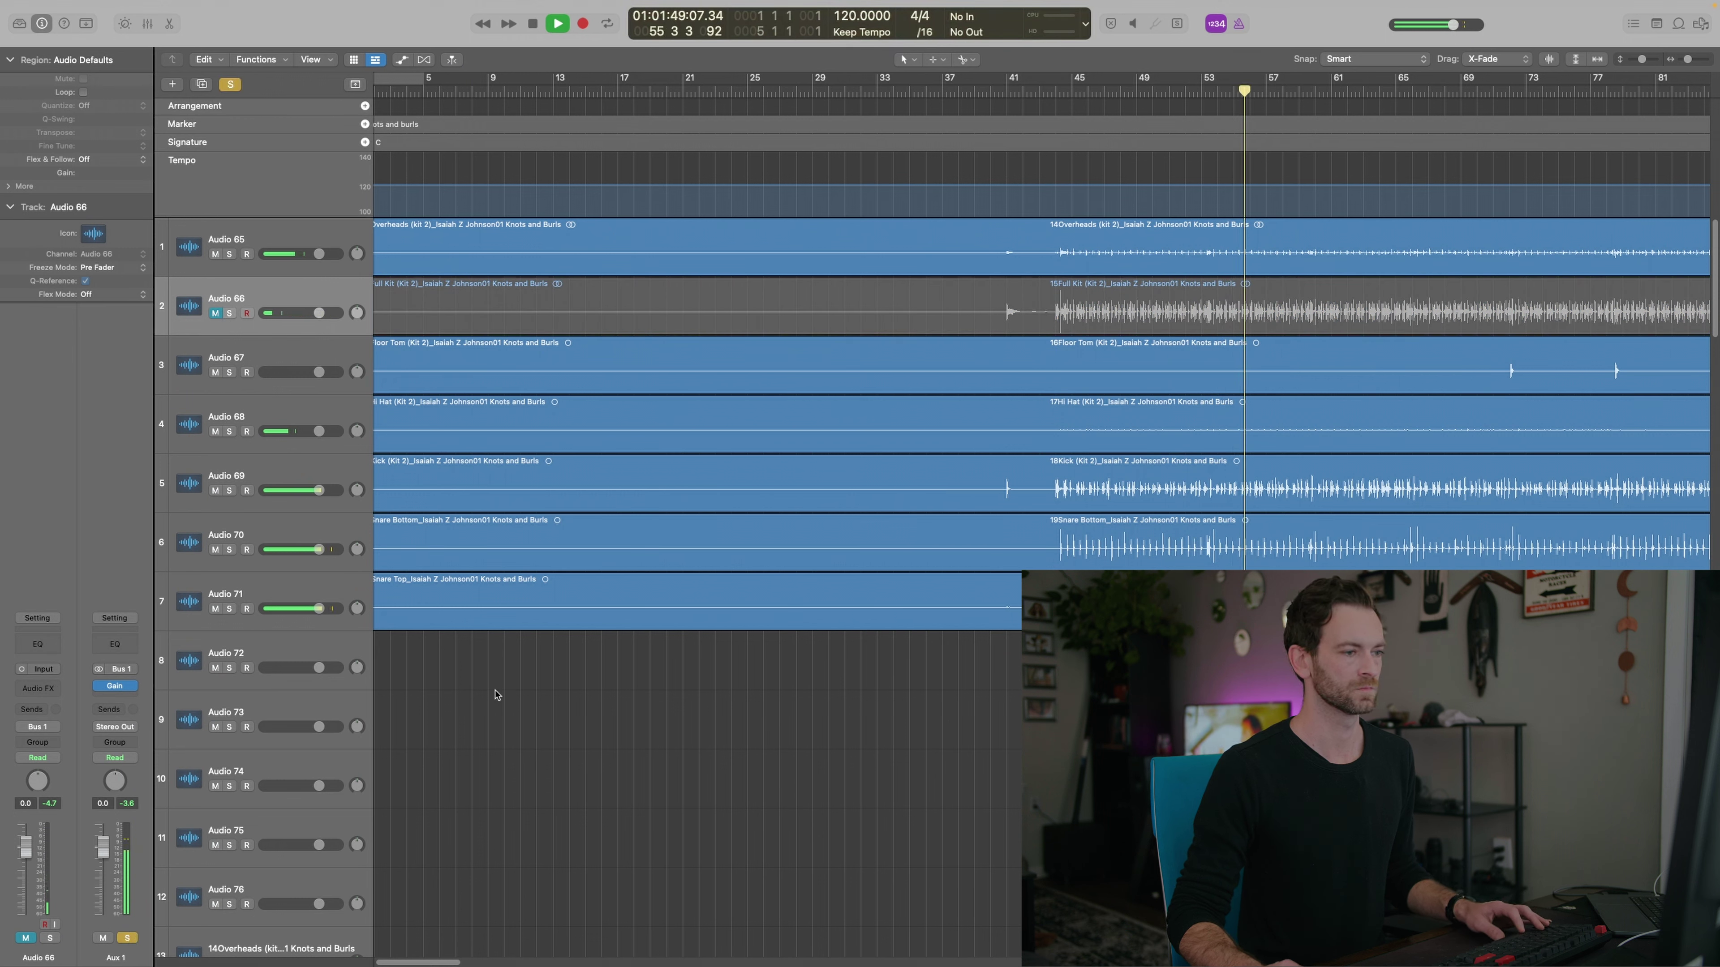
pyautogui.press('space')
# Reorder the drum tracks so kick comes first, followed by snare top and snare bottom
pyautogui.click(274, 476)
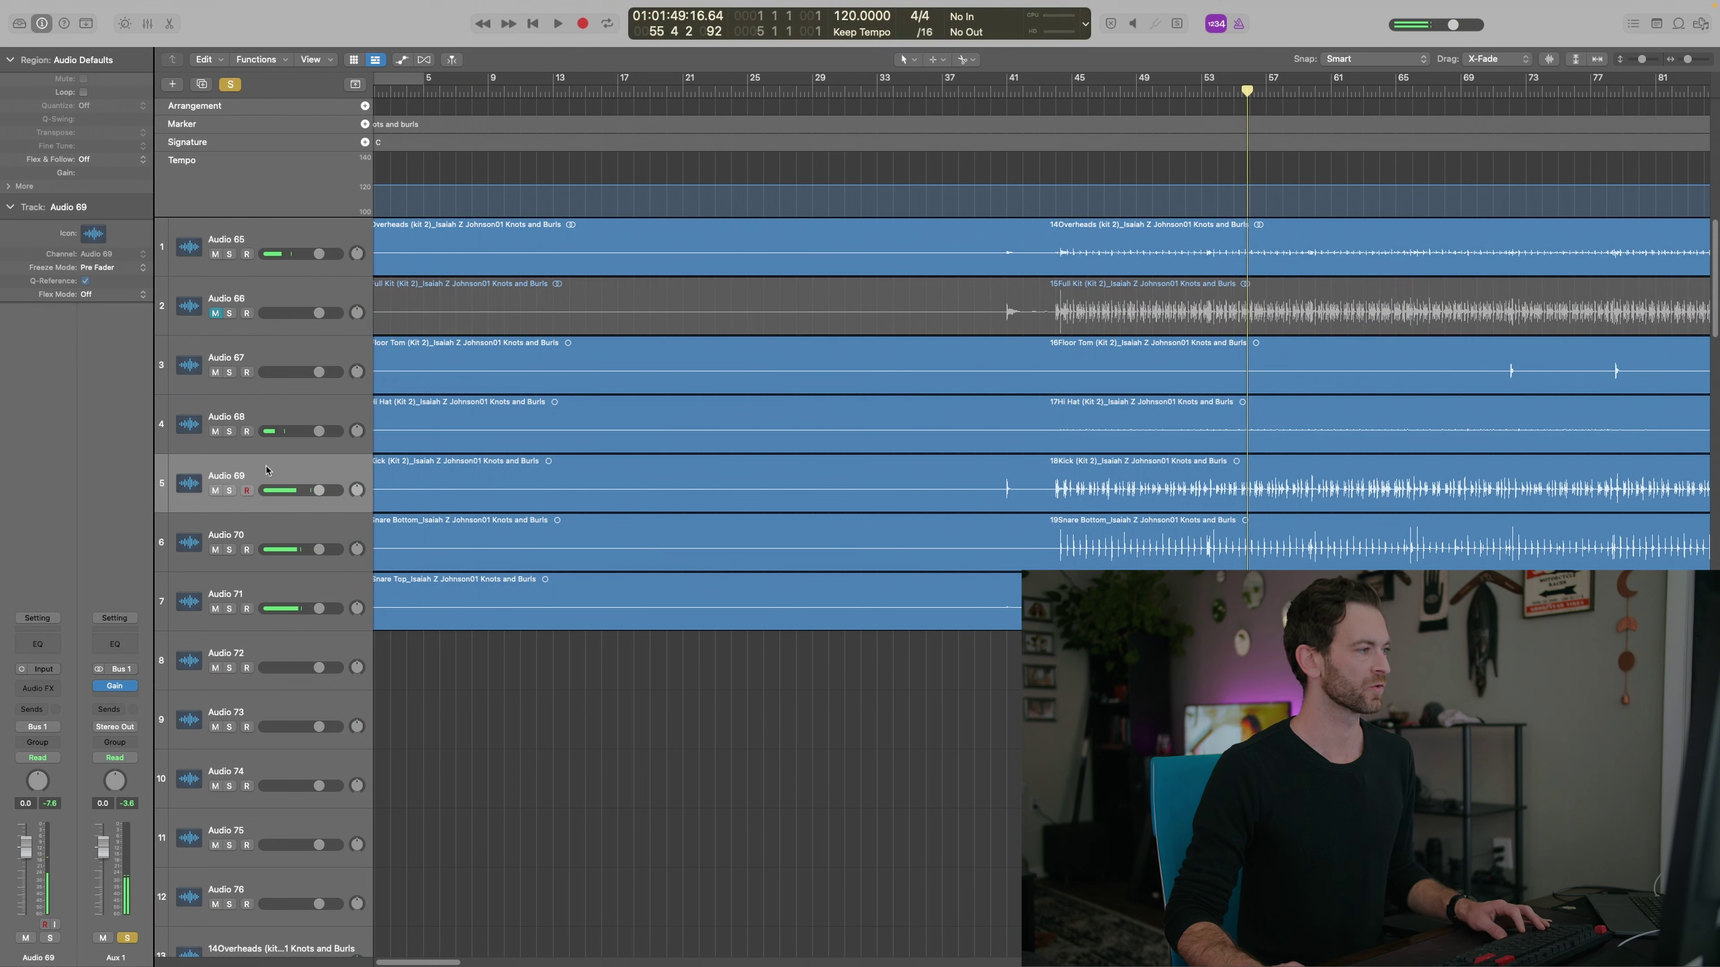
pyautogui.moveTo(266, 467); pyautogui.dragTo(319, 240)
pyautogui.moveTo(271, 597); pyautogui.dragTo(274, 305)
pyautogui.moveTo(253, 605); pyautogui.dragTo(245, 352)
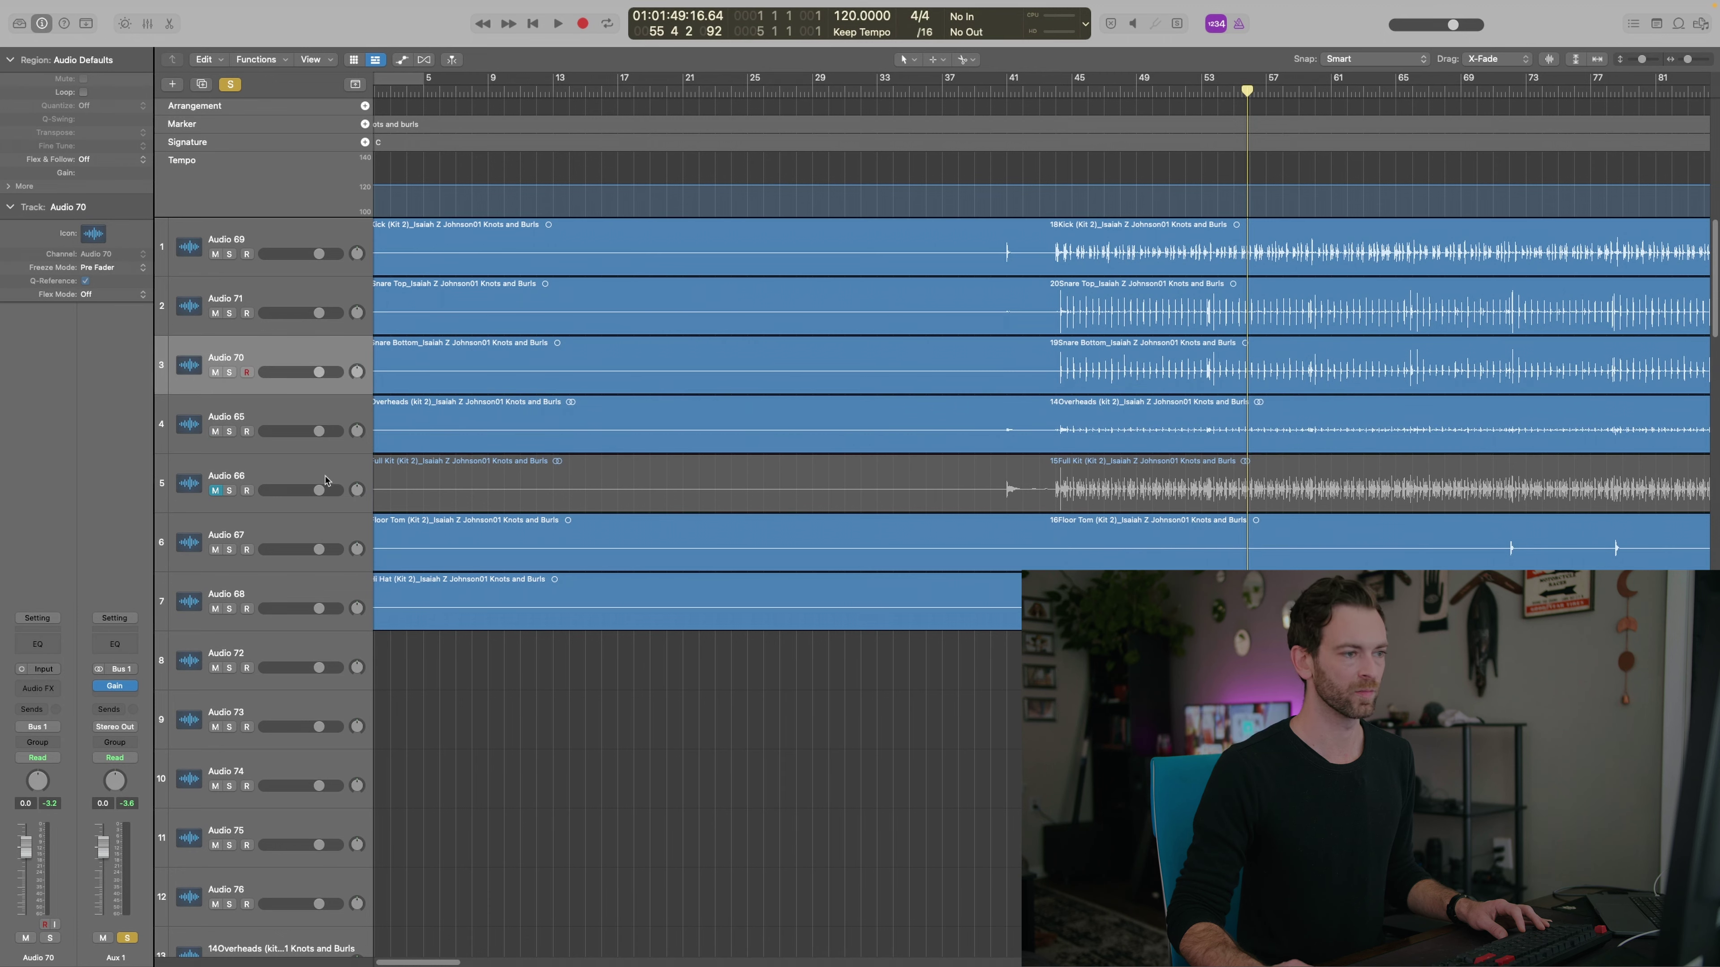
pyautogui.moveTo(287, 536); pyautogui.dragTo(284, 461)
pyautogui.scroll(-10, 610, 799)
pyautogui.scroll(1, 547, 791)
pyautogui.hscroll(-2, 524, 779)
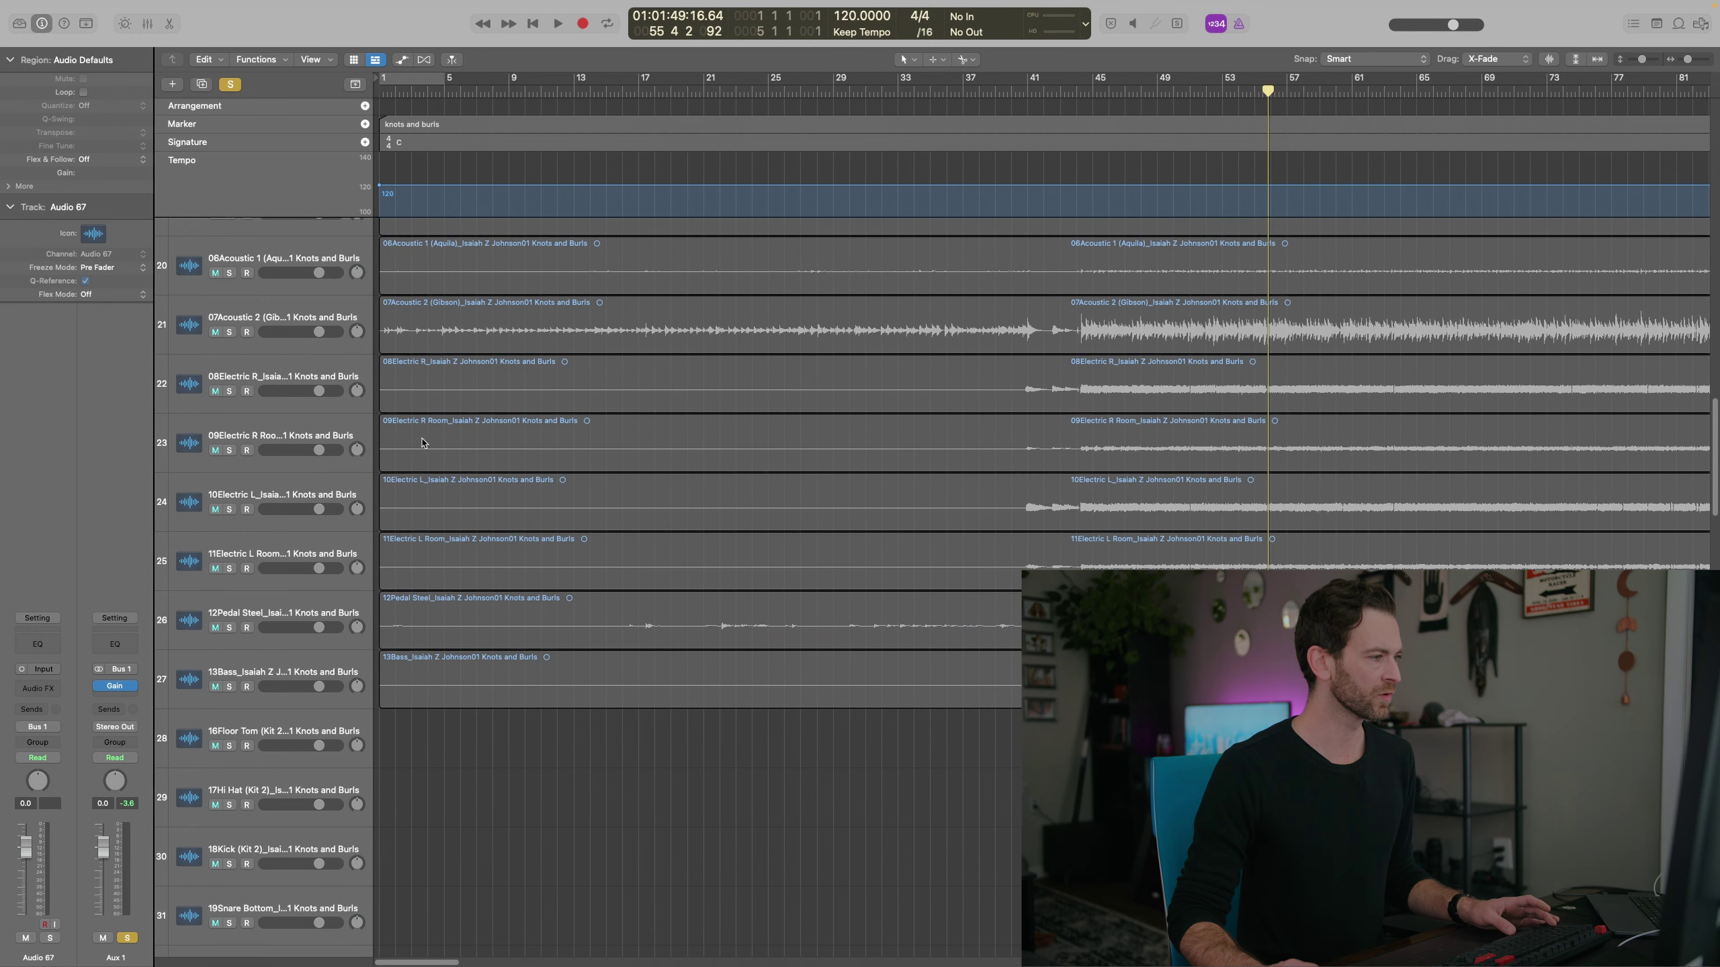
pyautogui.scroll(5, 433, 434)
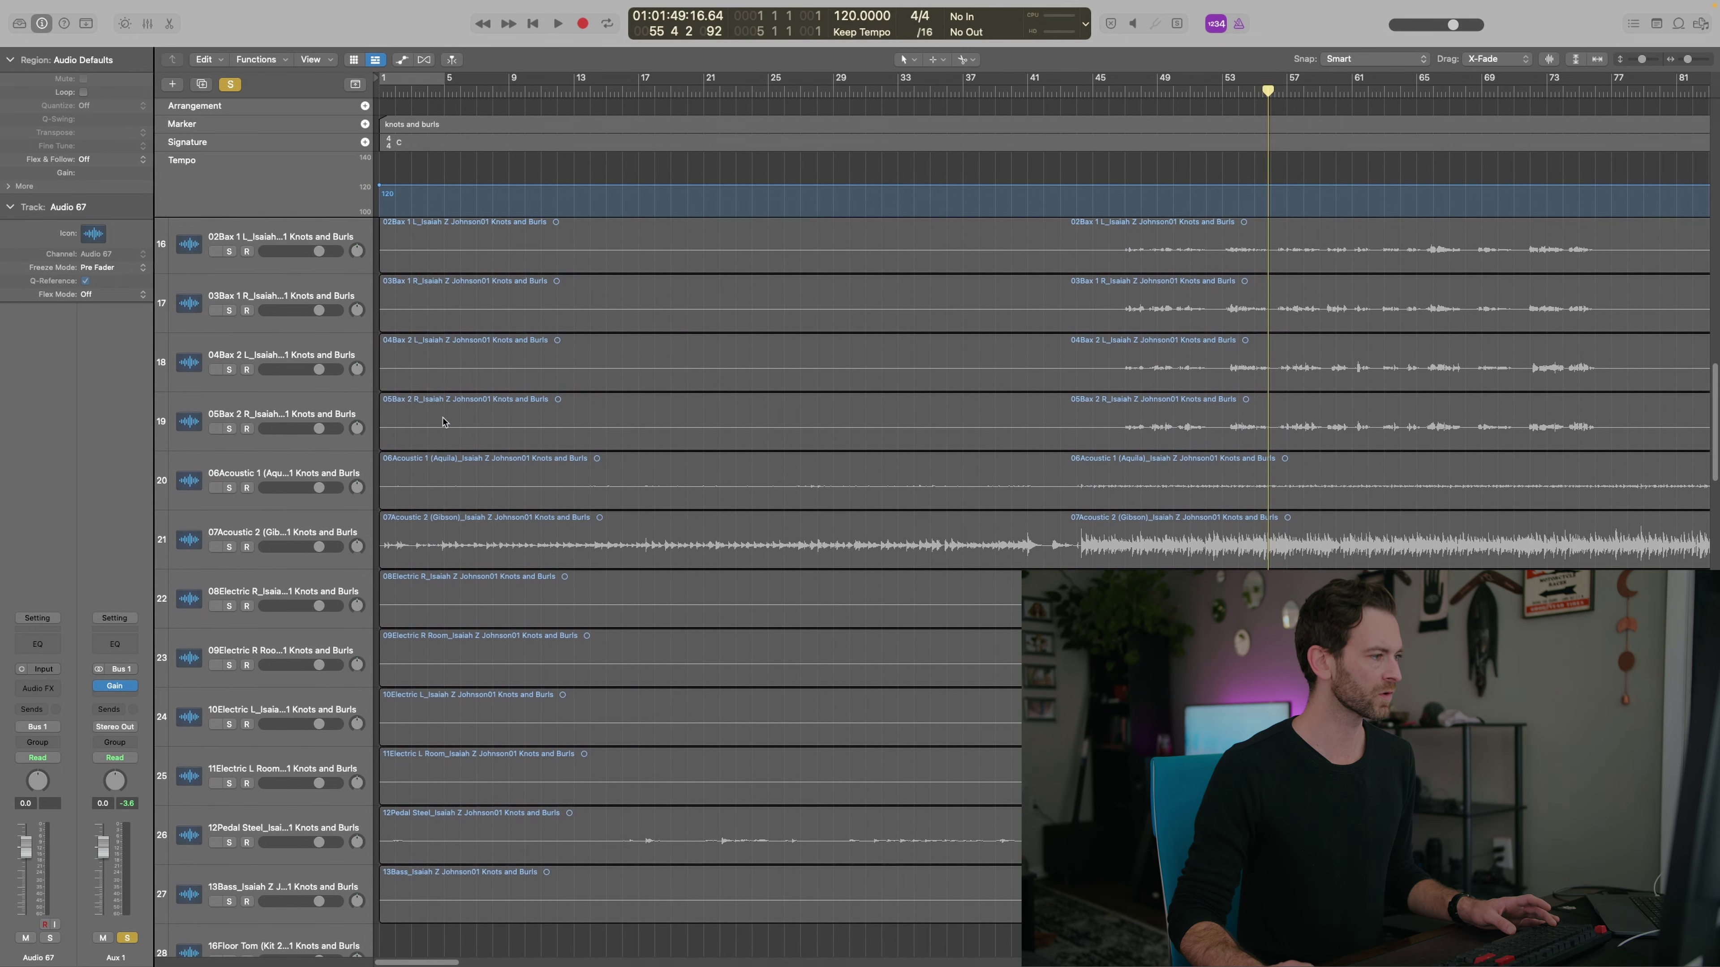
pyautogui.scroll(15, 444, 456)
# Move Full Kit below the hi-hat track, audition it soloed, then mute it again
pyautogui.press('super+a')
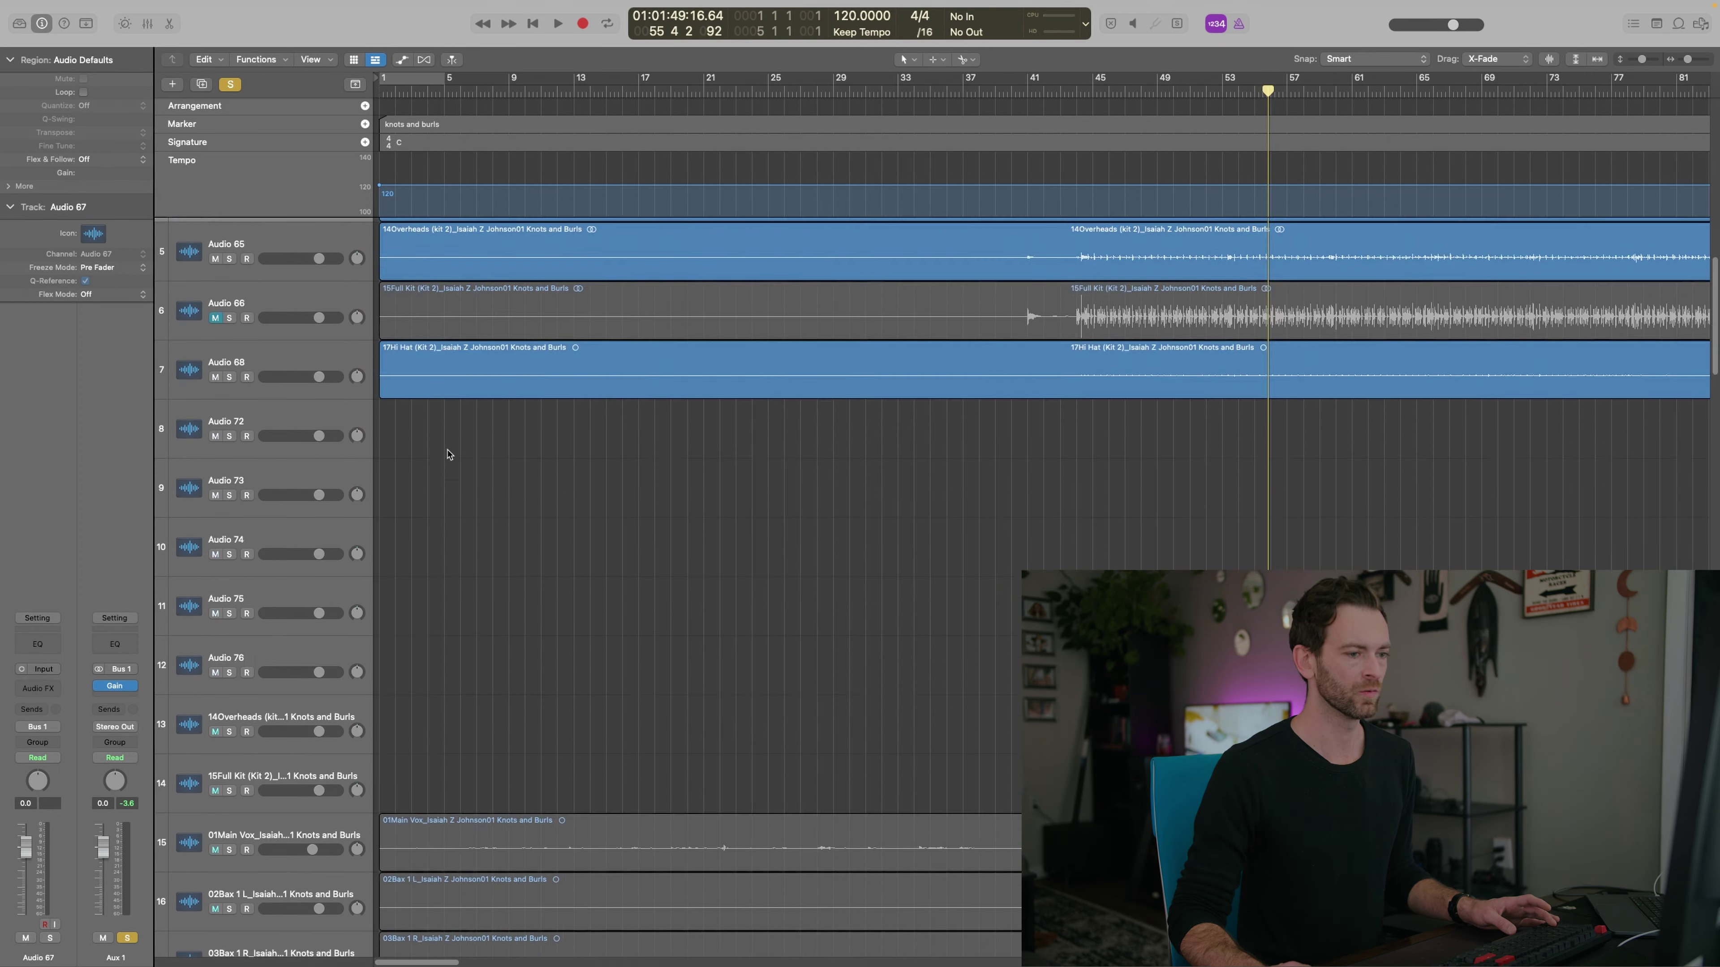
pyautogui.click(493, 537)
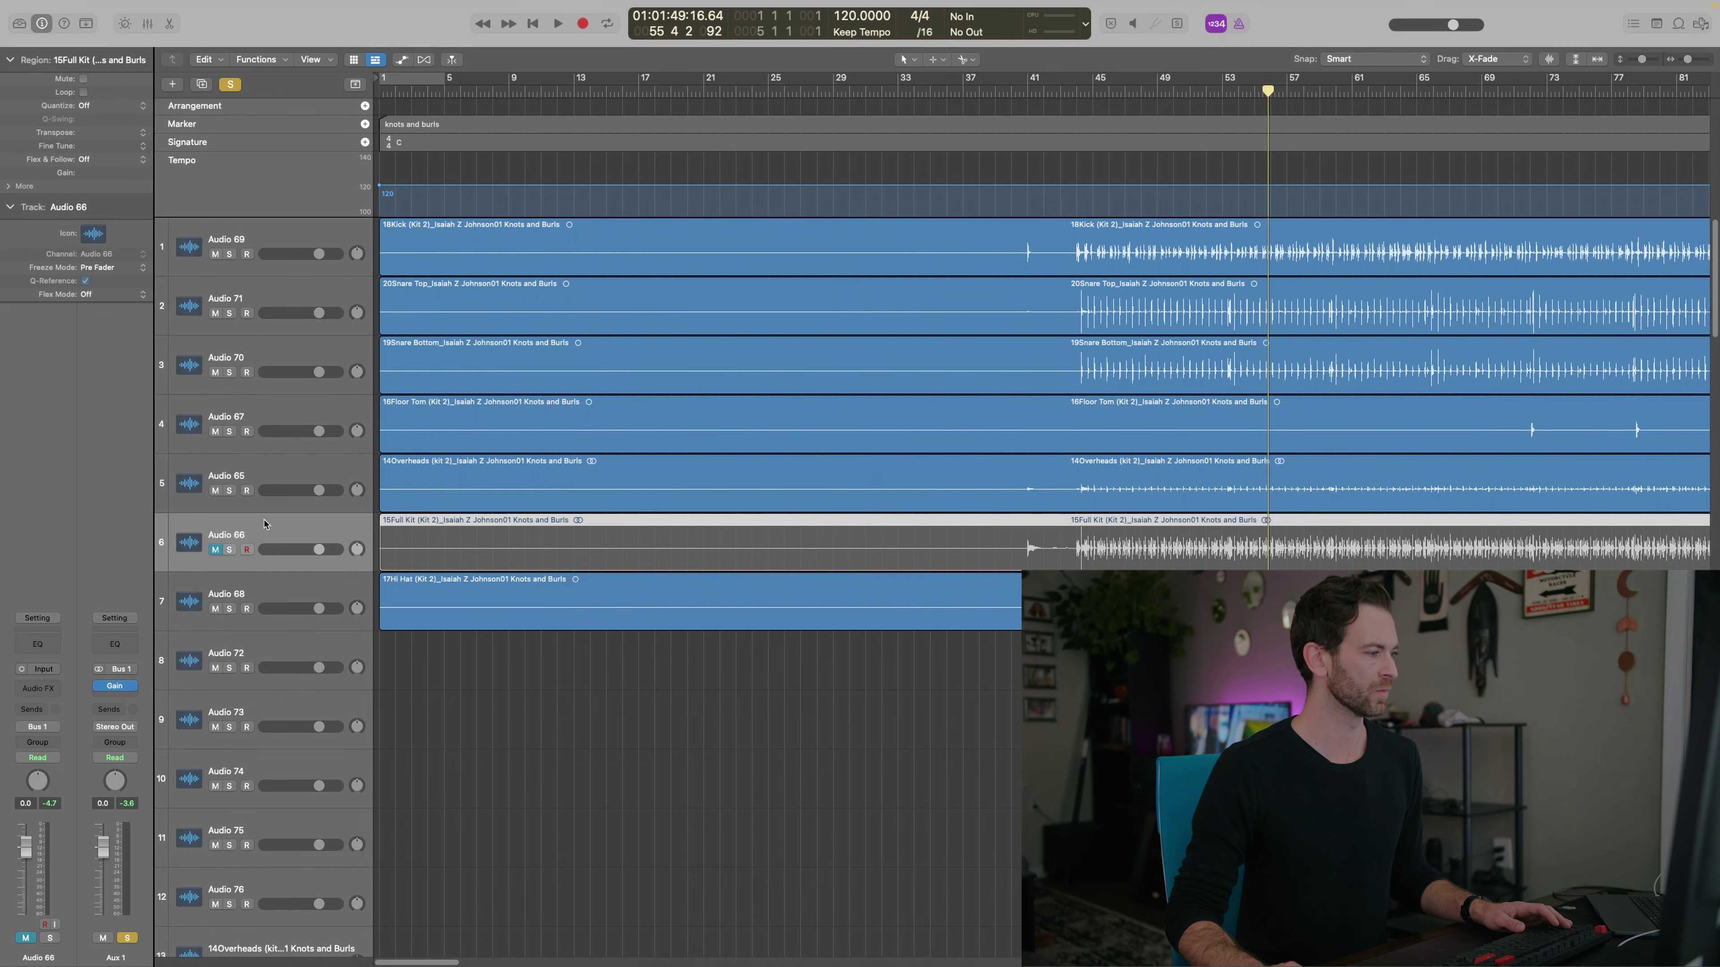
pyautogui.moveTo(267, 542); pyautogui.dragTo(268, 623)
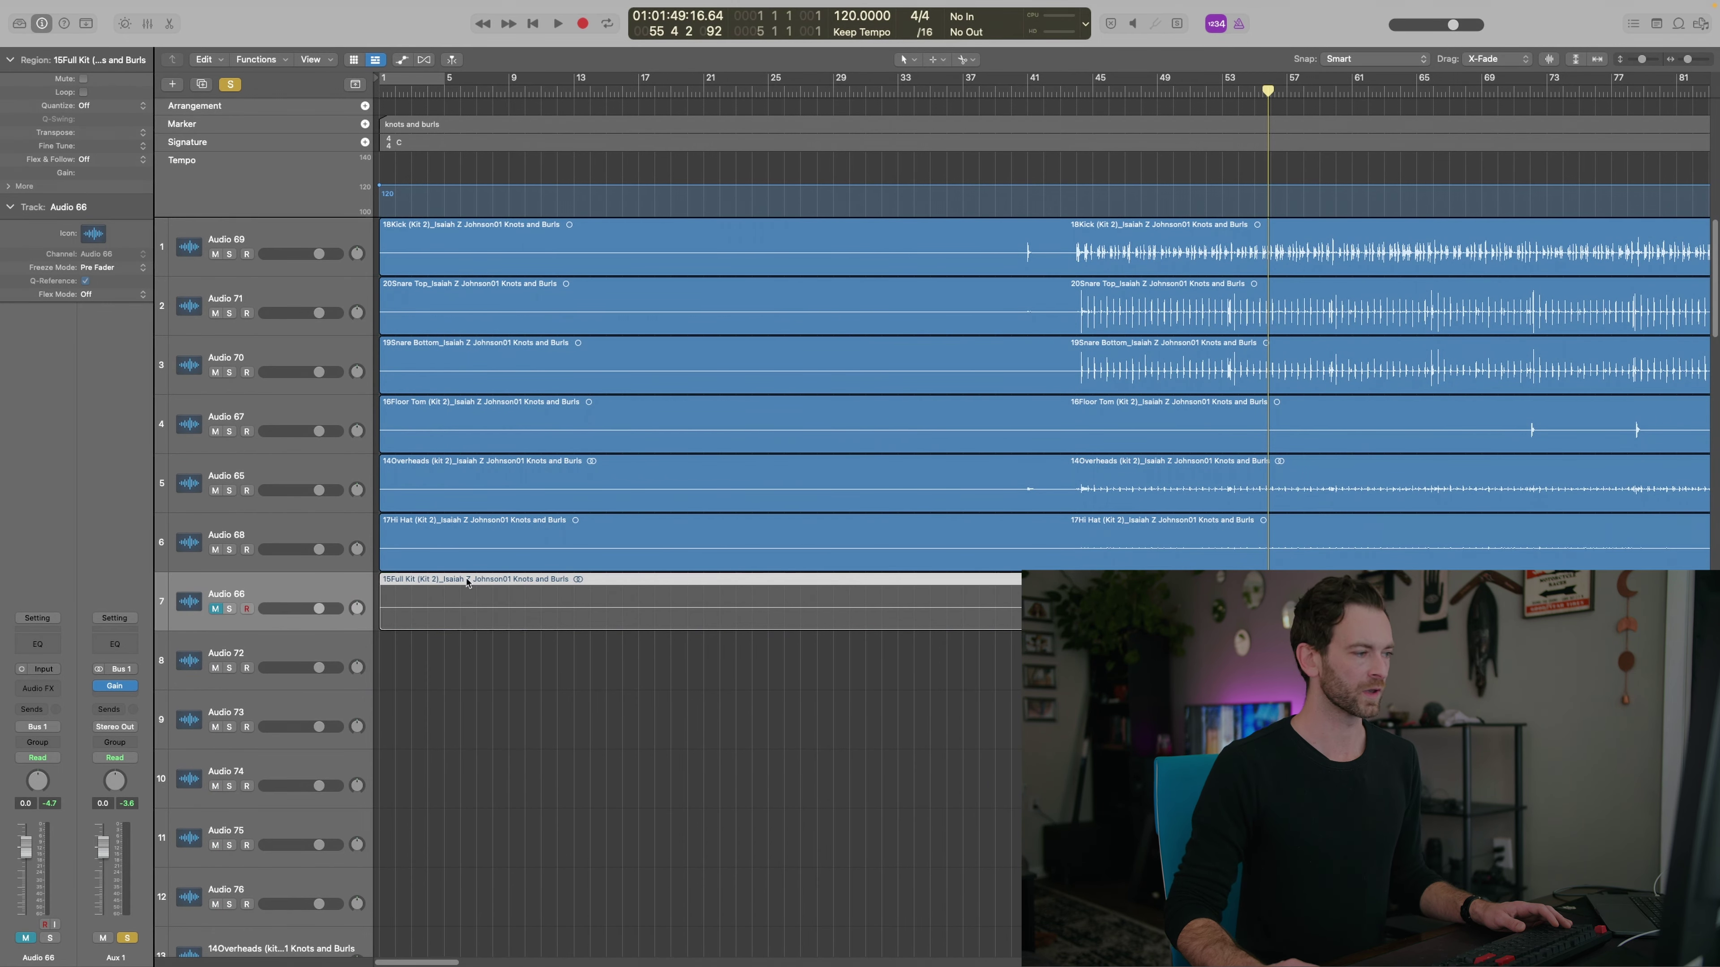
pyautogui.click(215, 609)
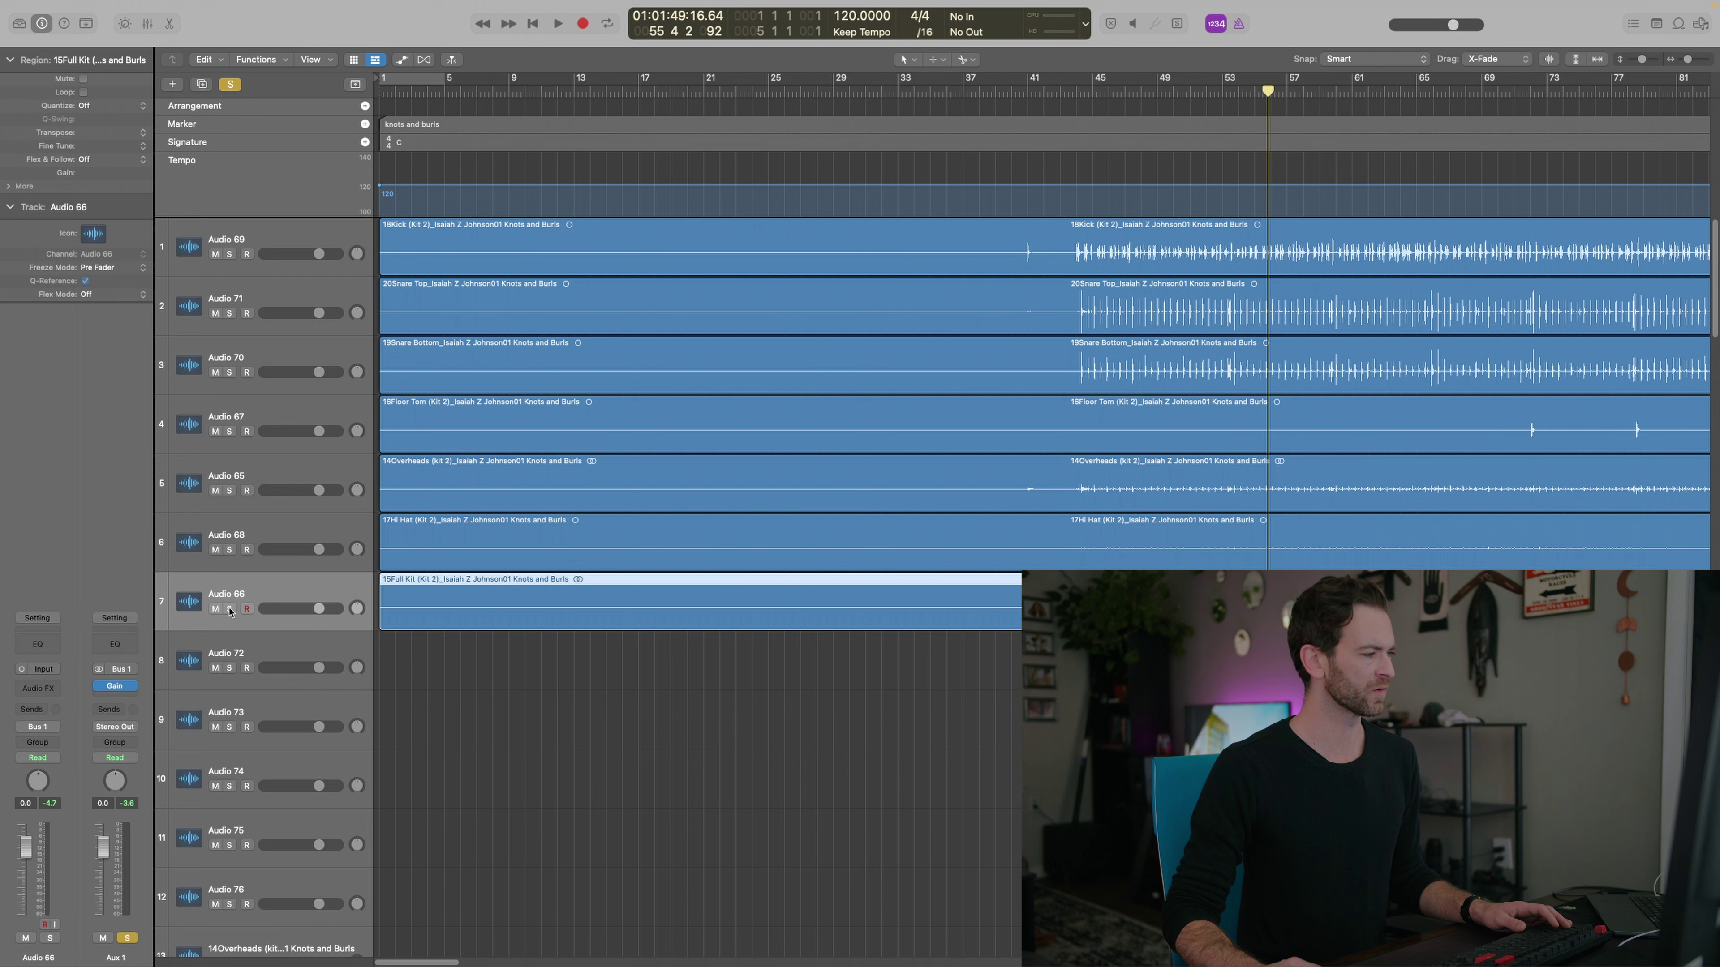
pyautogui.click(228, 609)
pyautogui.press('space')
pyautogui.hotkey('shift', ',')
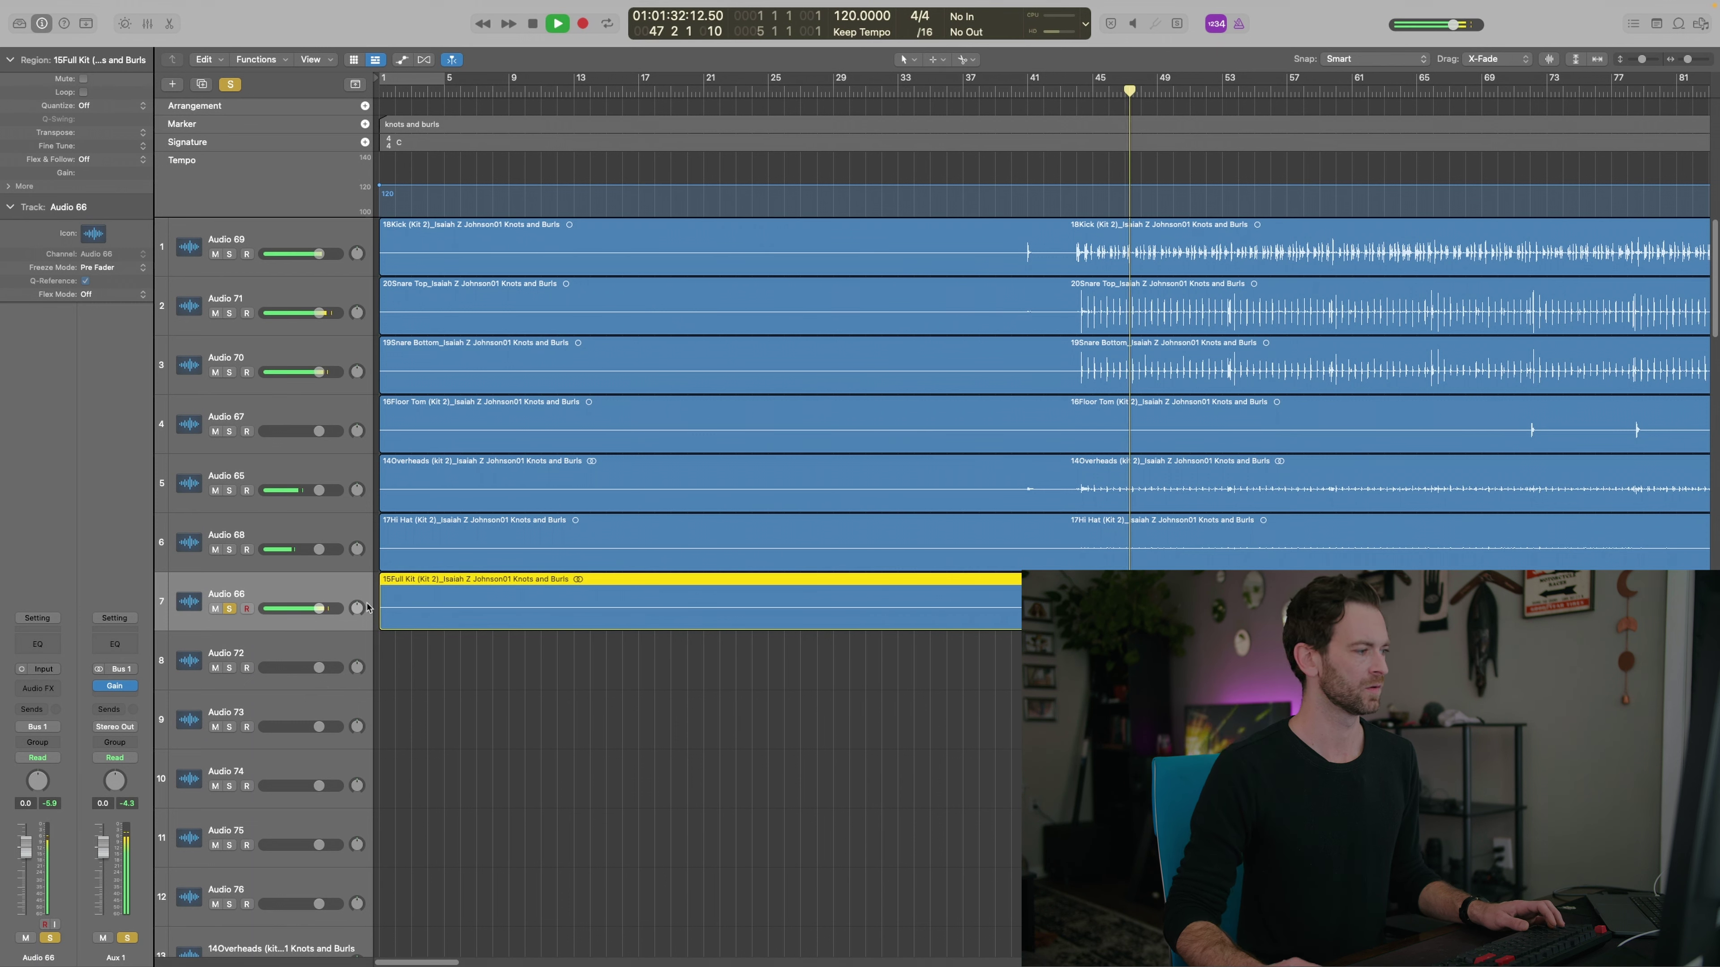
pyautogui.click(49, 938)
pyautogui.click(25, 938)
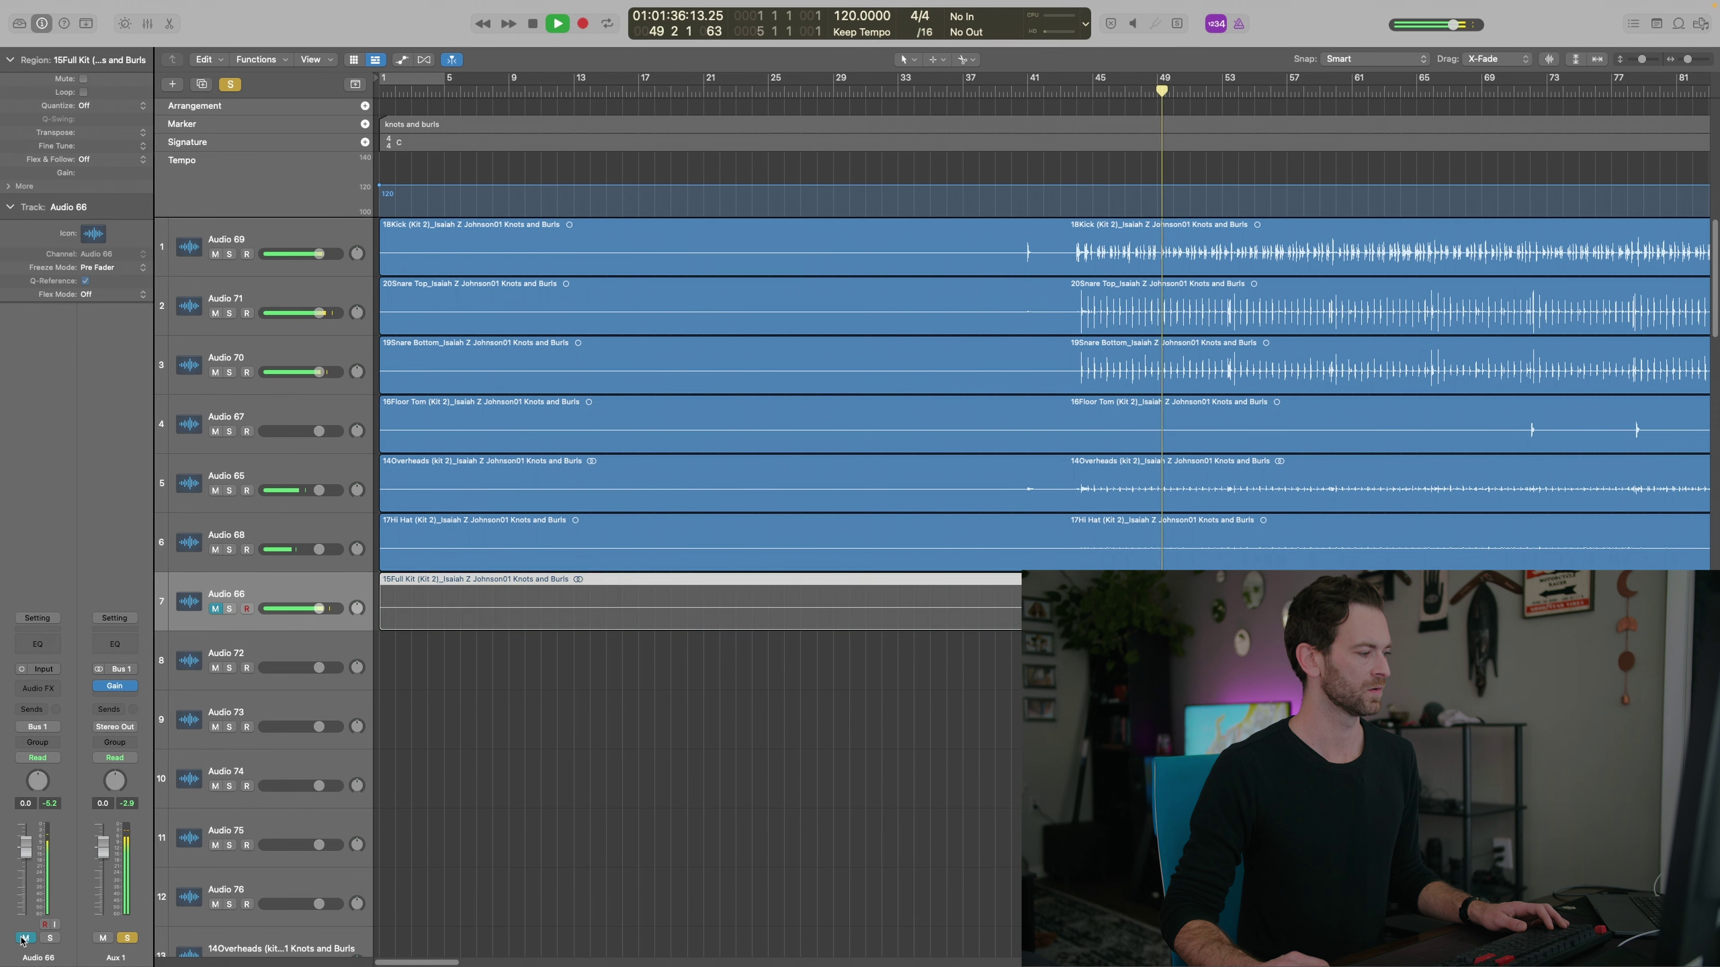
pyautogui.press('space')
pyautogui.click(822, 749)
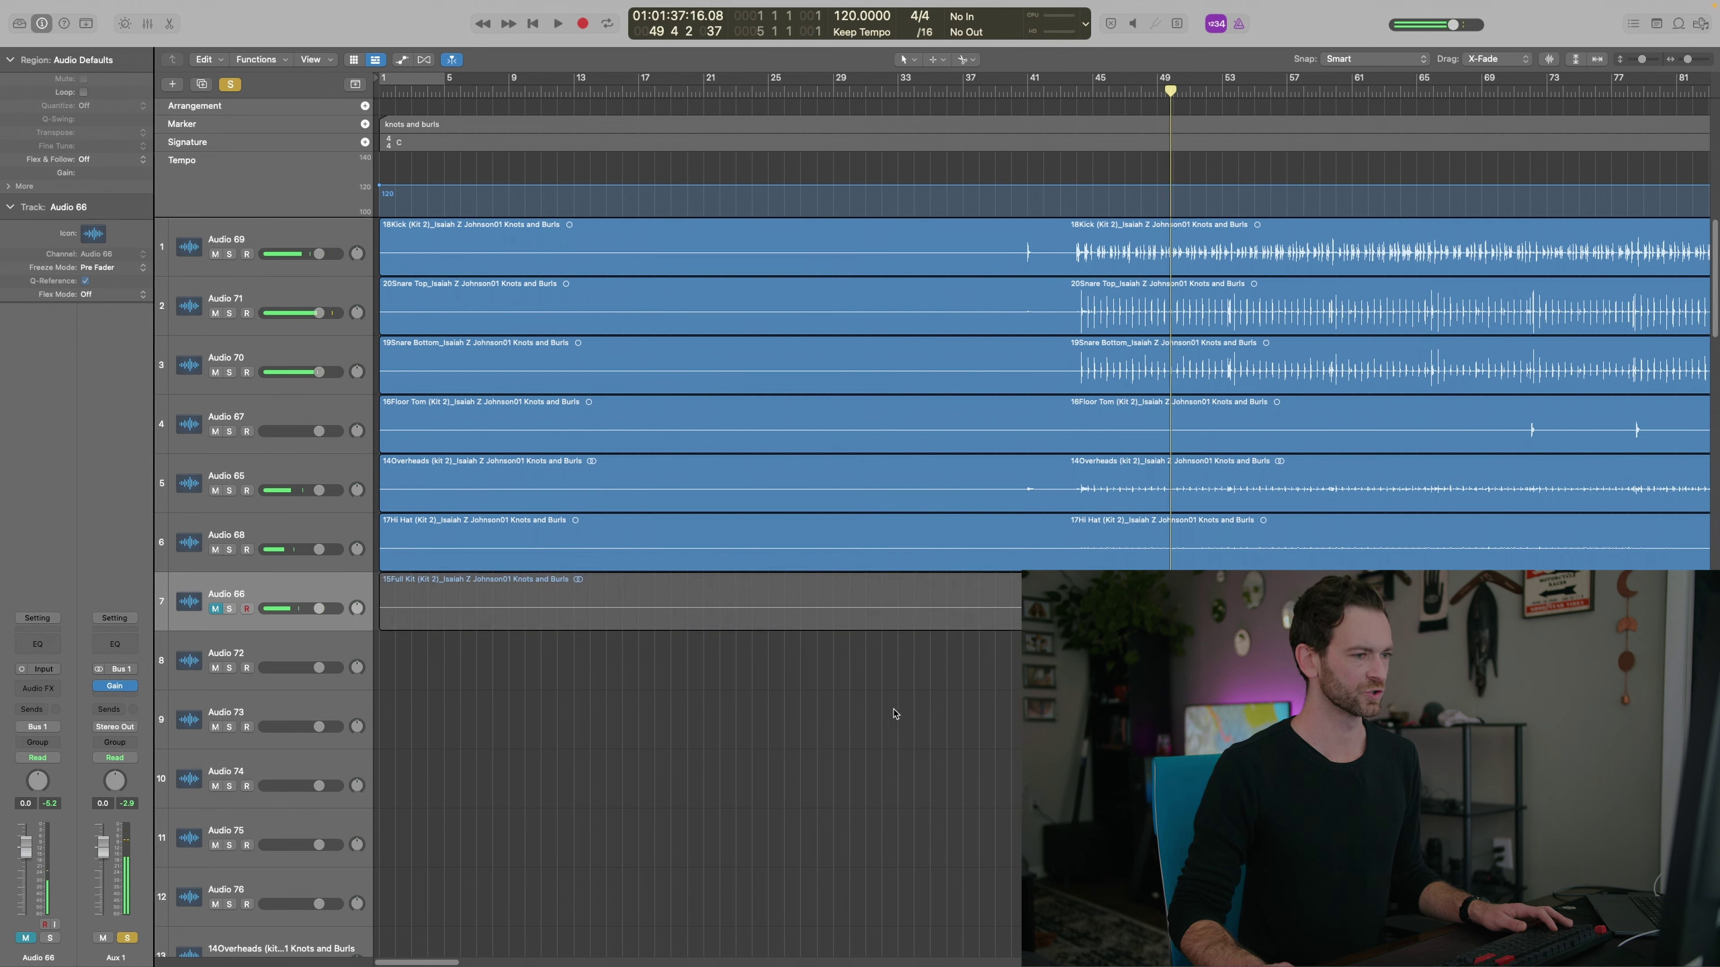
pyautogui.click(291, 529)
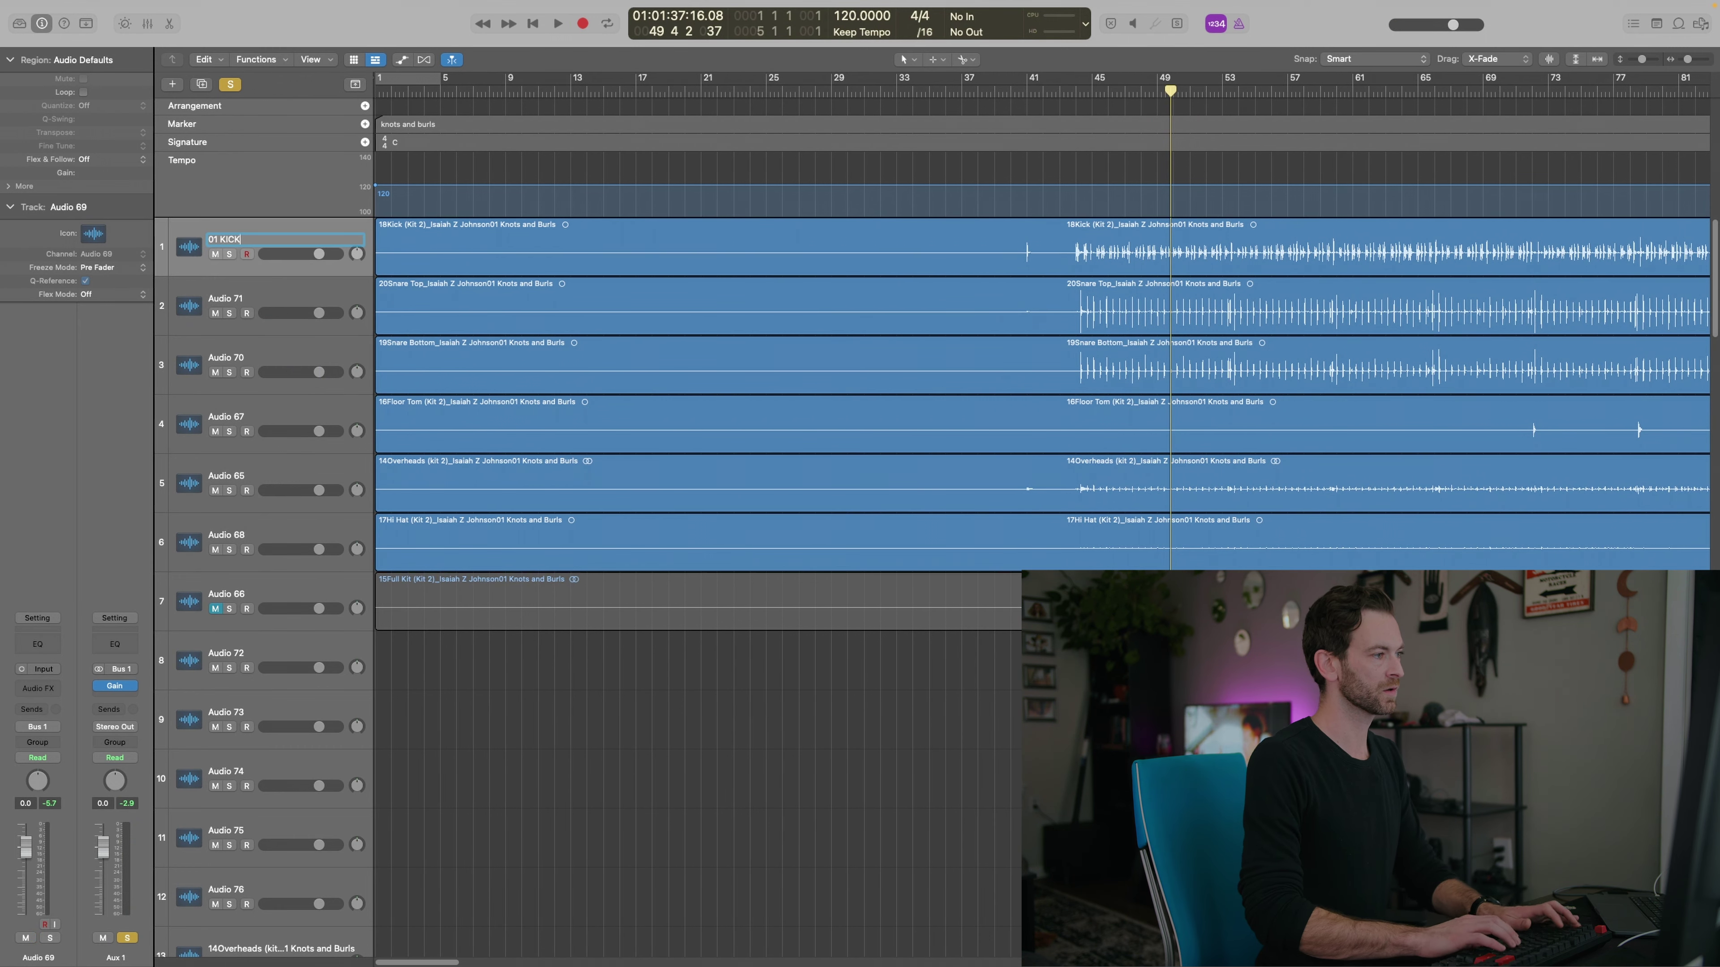
# Name the second track '02 Snare' and move the Beaver Brook Waltz drum stems onto the drum tracks
pyautogui.press('Tab')
pyautogui.write('02 Snare')
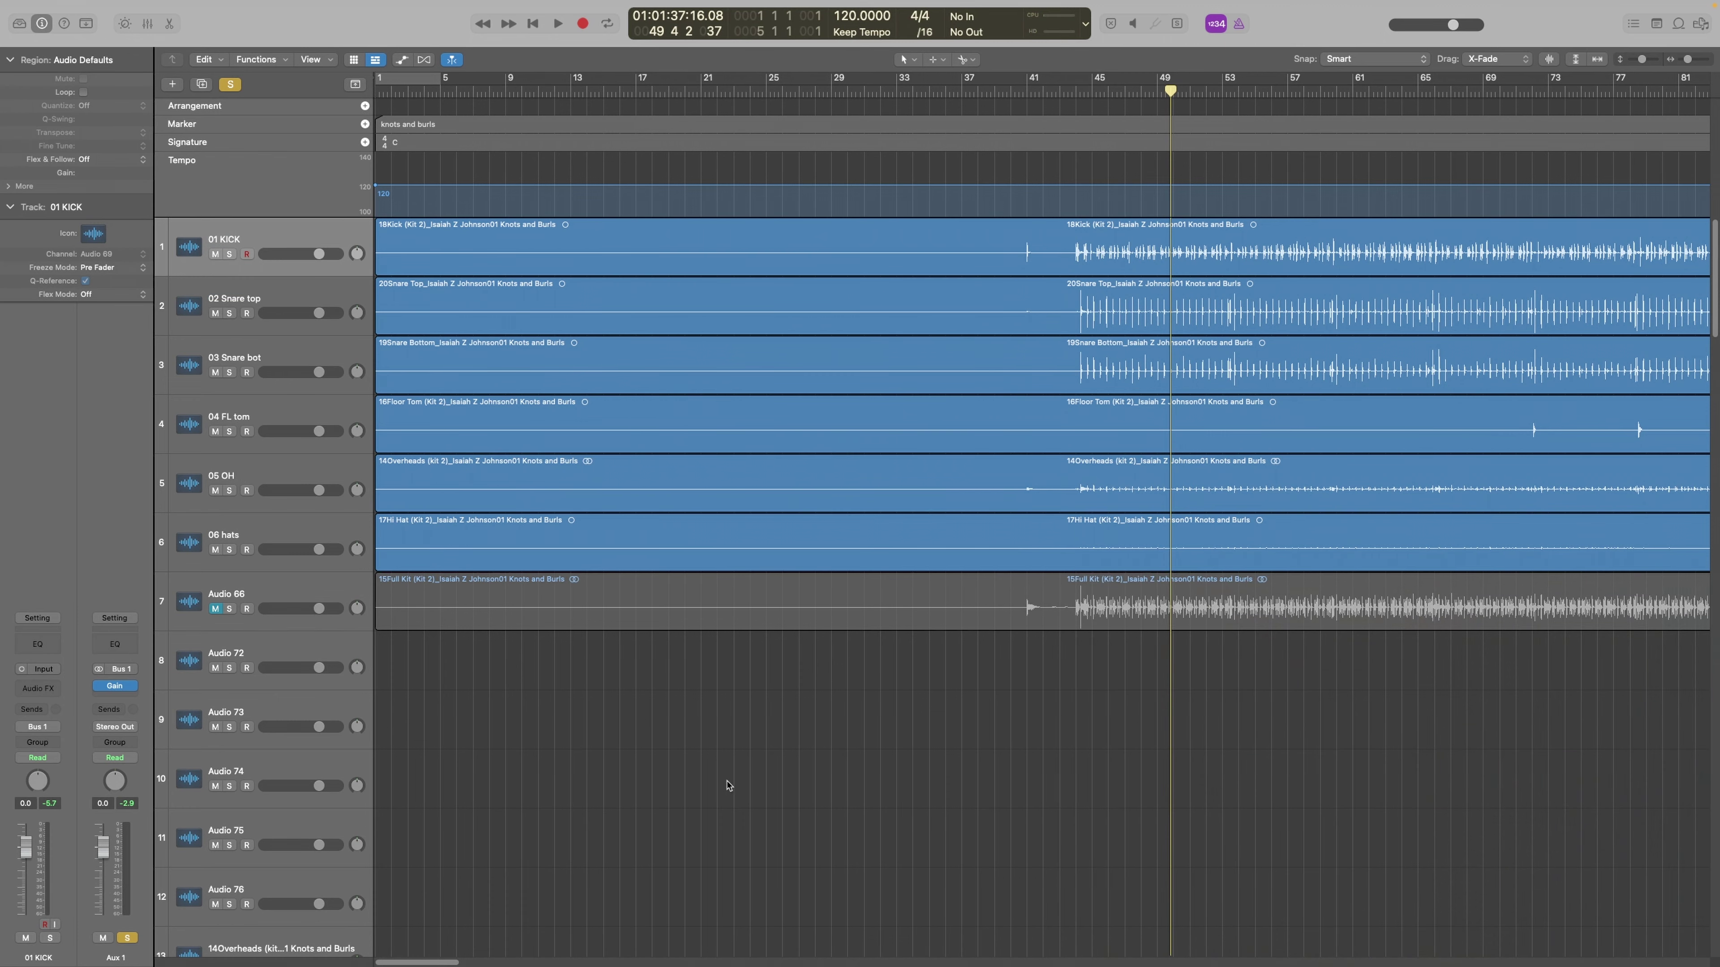
pyautogui.scroll(-5, 926, 792)
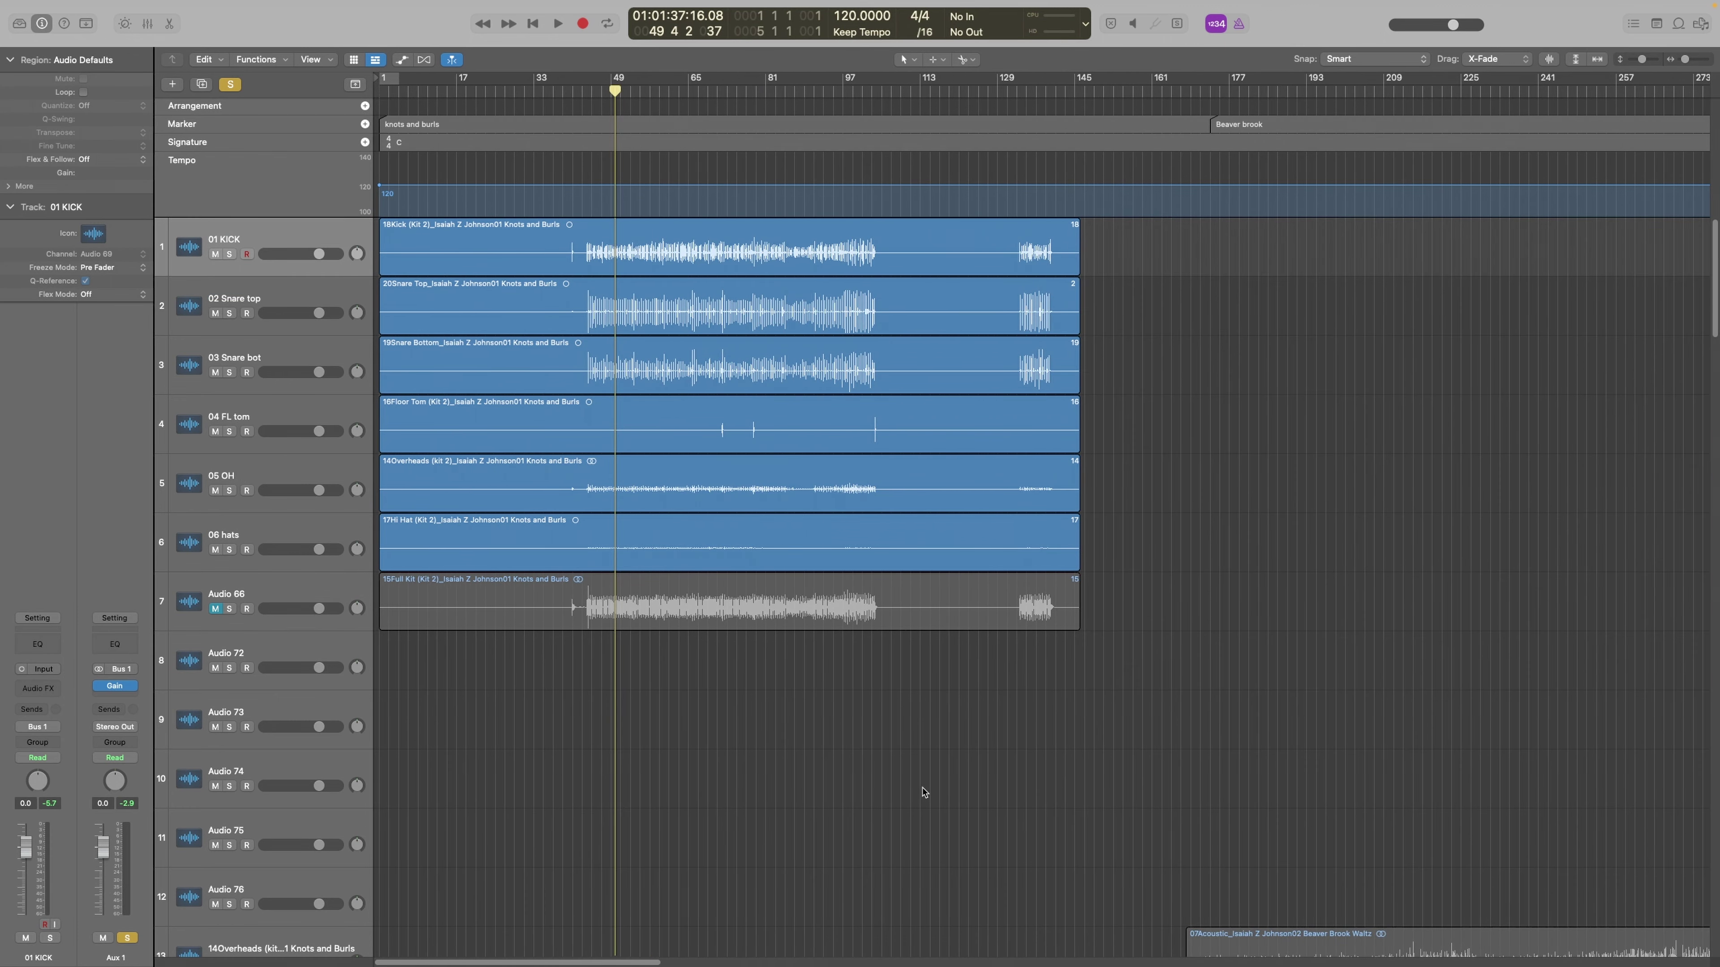
pyautogui.scroll(-10, 948, 794)
pyautogui.hscroll(3, 1186, 710)
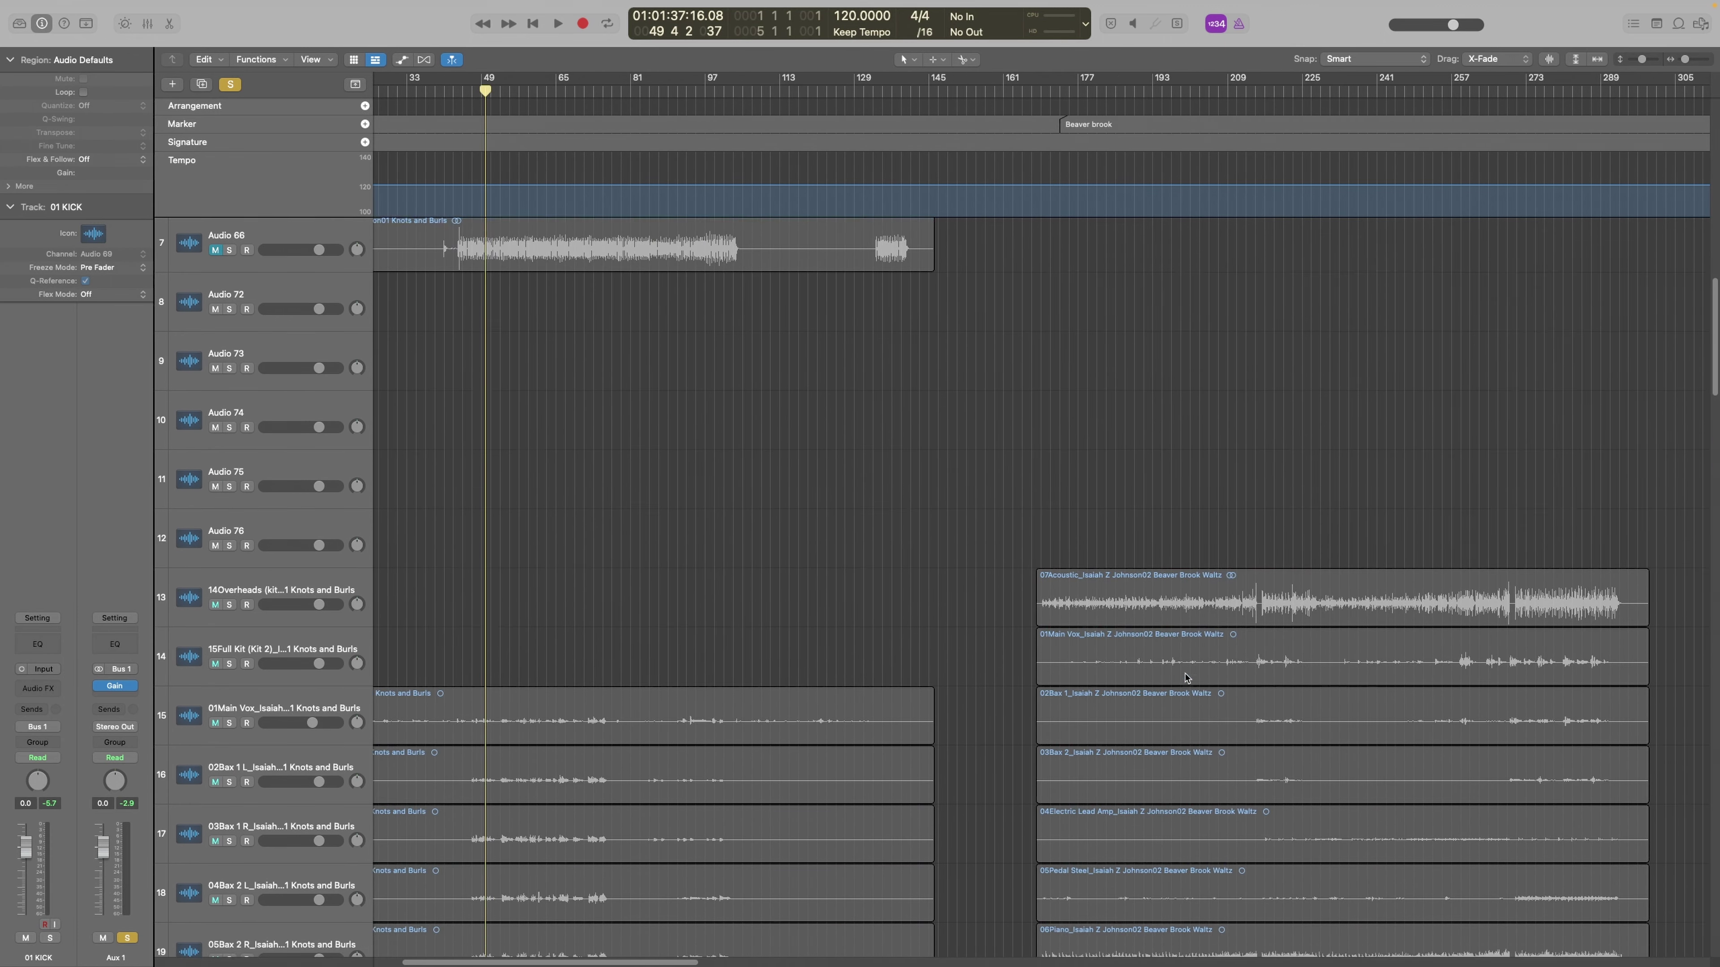
pyautogui.scroll(-6, 1185, 679)
pyautogui.moveTo(995, 613); pyautogui.dragTo(1126, 918)
pyautogui.moveTo(1164, 613); pyautogui.dragTo(1136, 226)
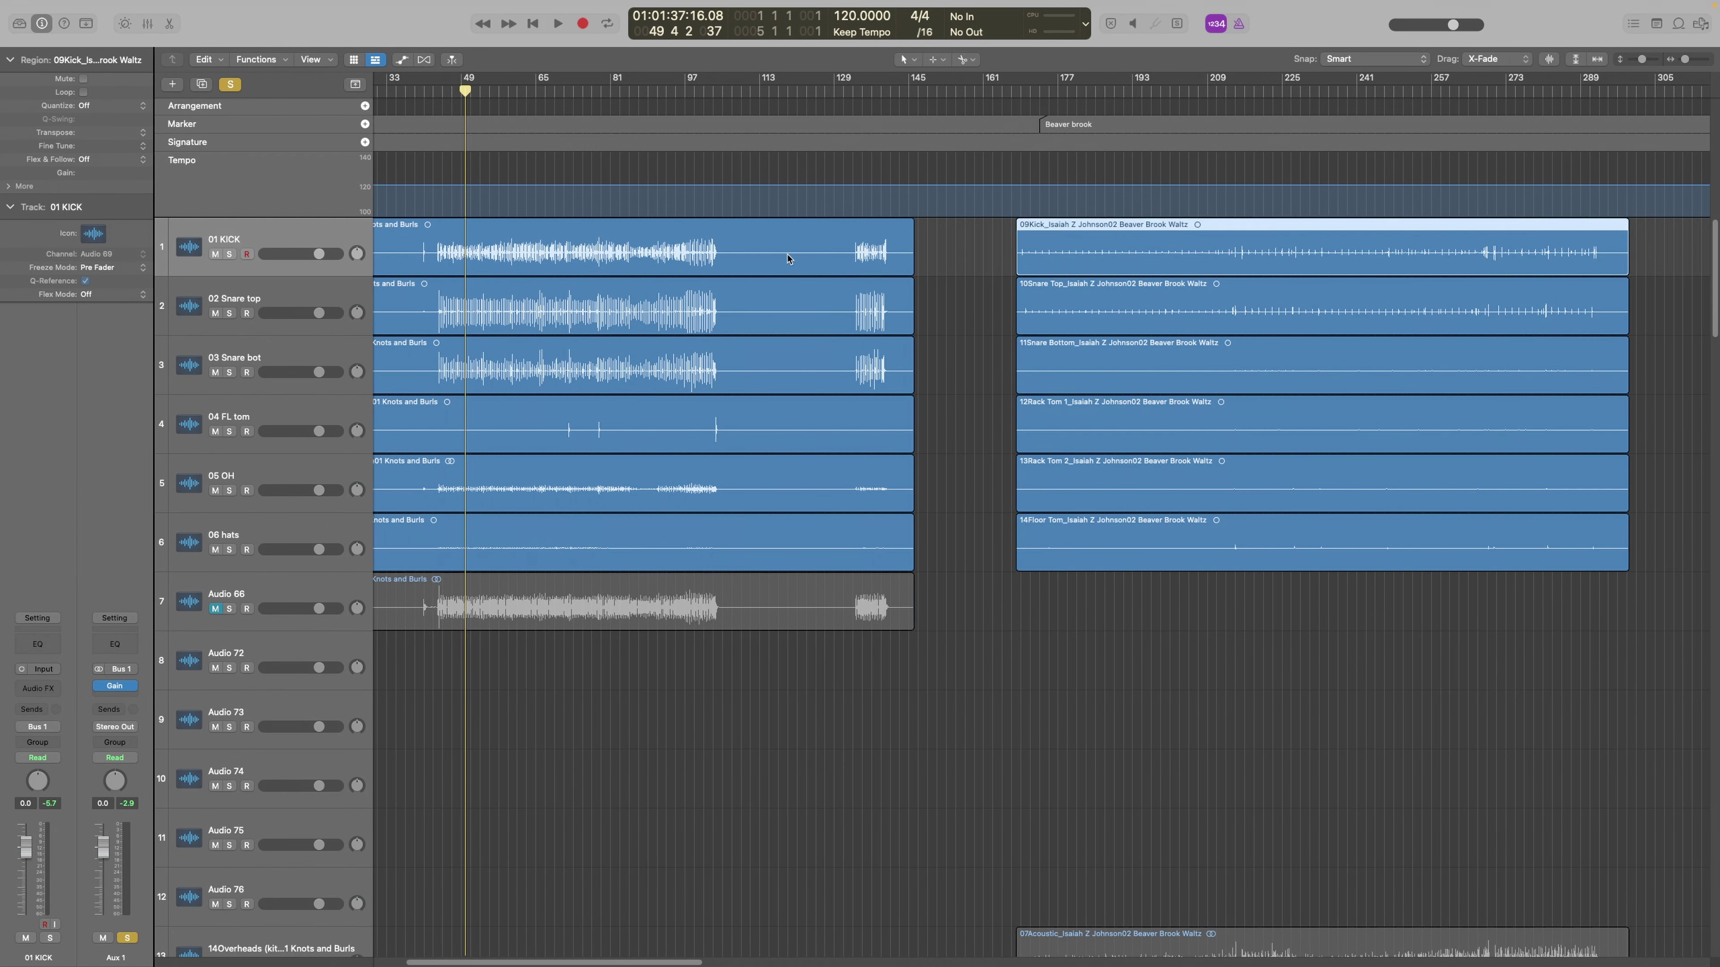
# Check the Snare Top, Snare Bottom and Rack Tom 1 regions, ending on the 03 Snare bot track
pyautogui.click(1086, 323)
pyautogui.click(1114, 358)
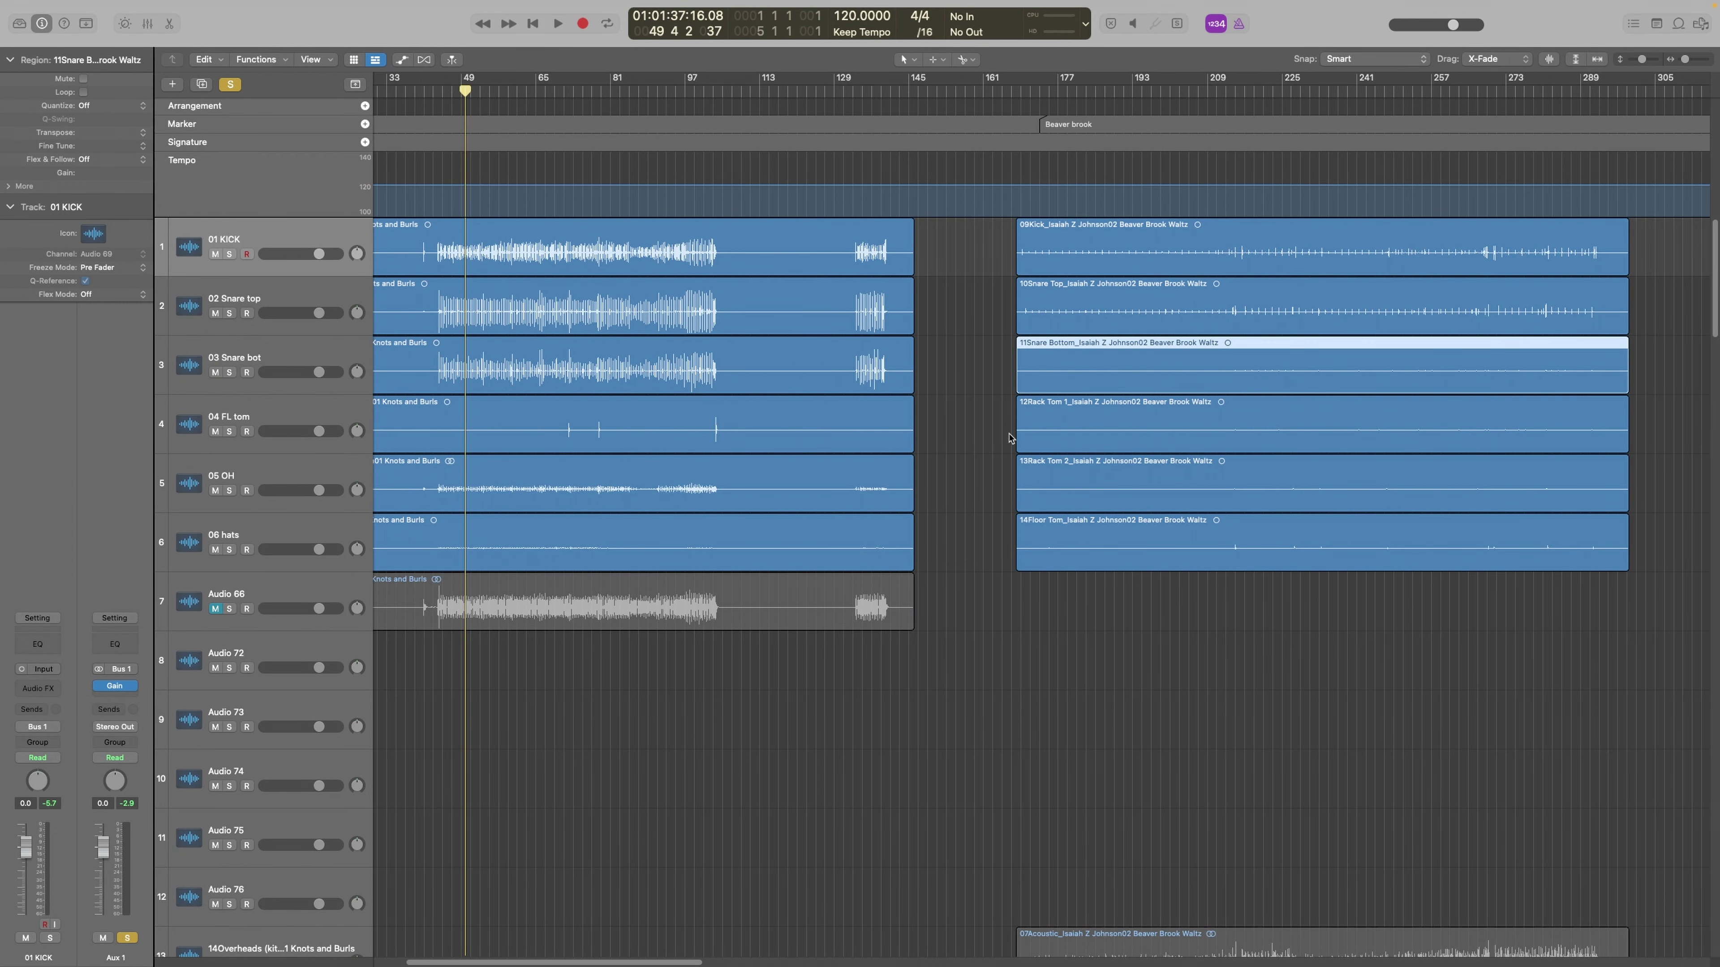
pyautogui.click(1020, 437)
pyautogui.click(258, 432)
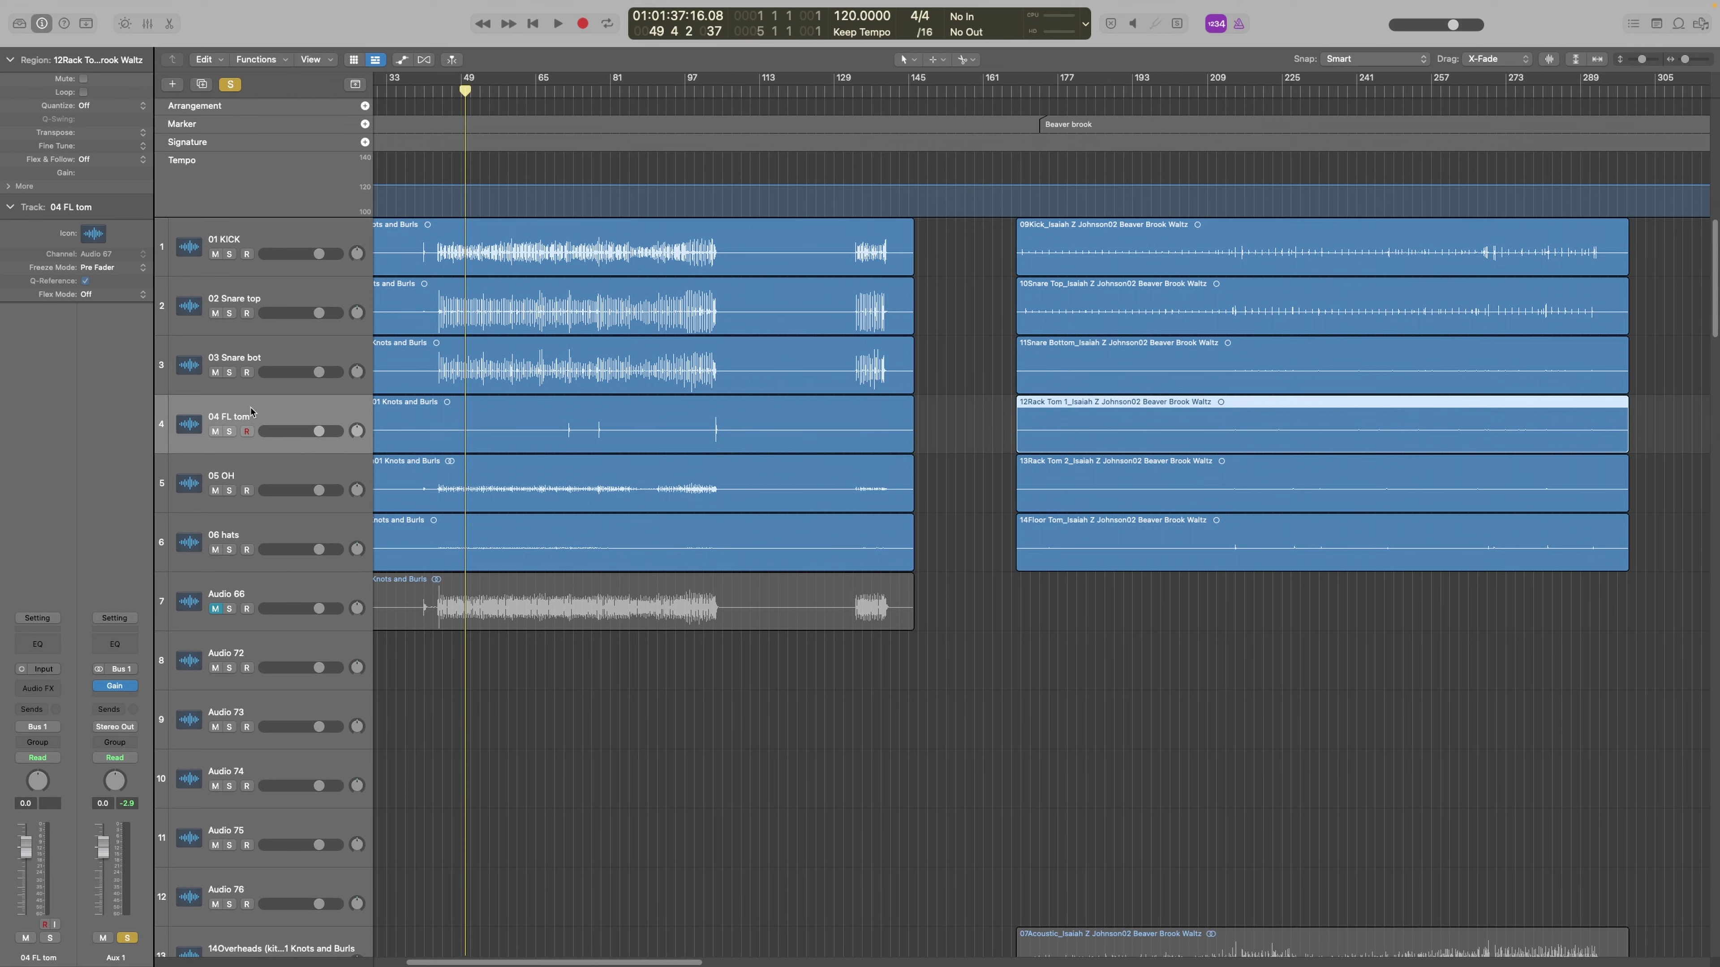
pyautogui.click(247, 356)
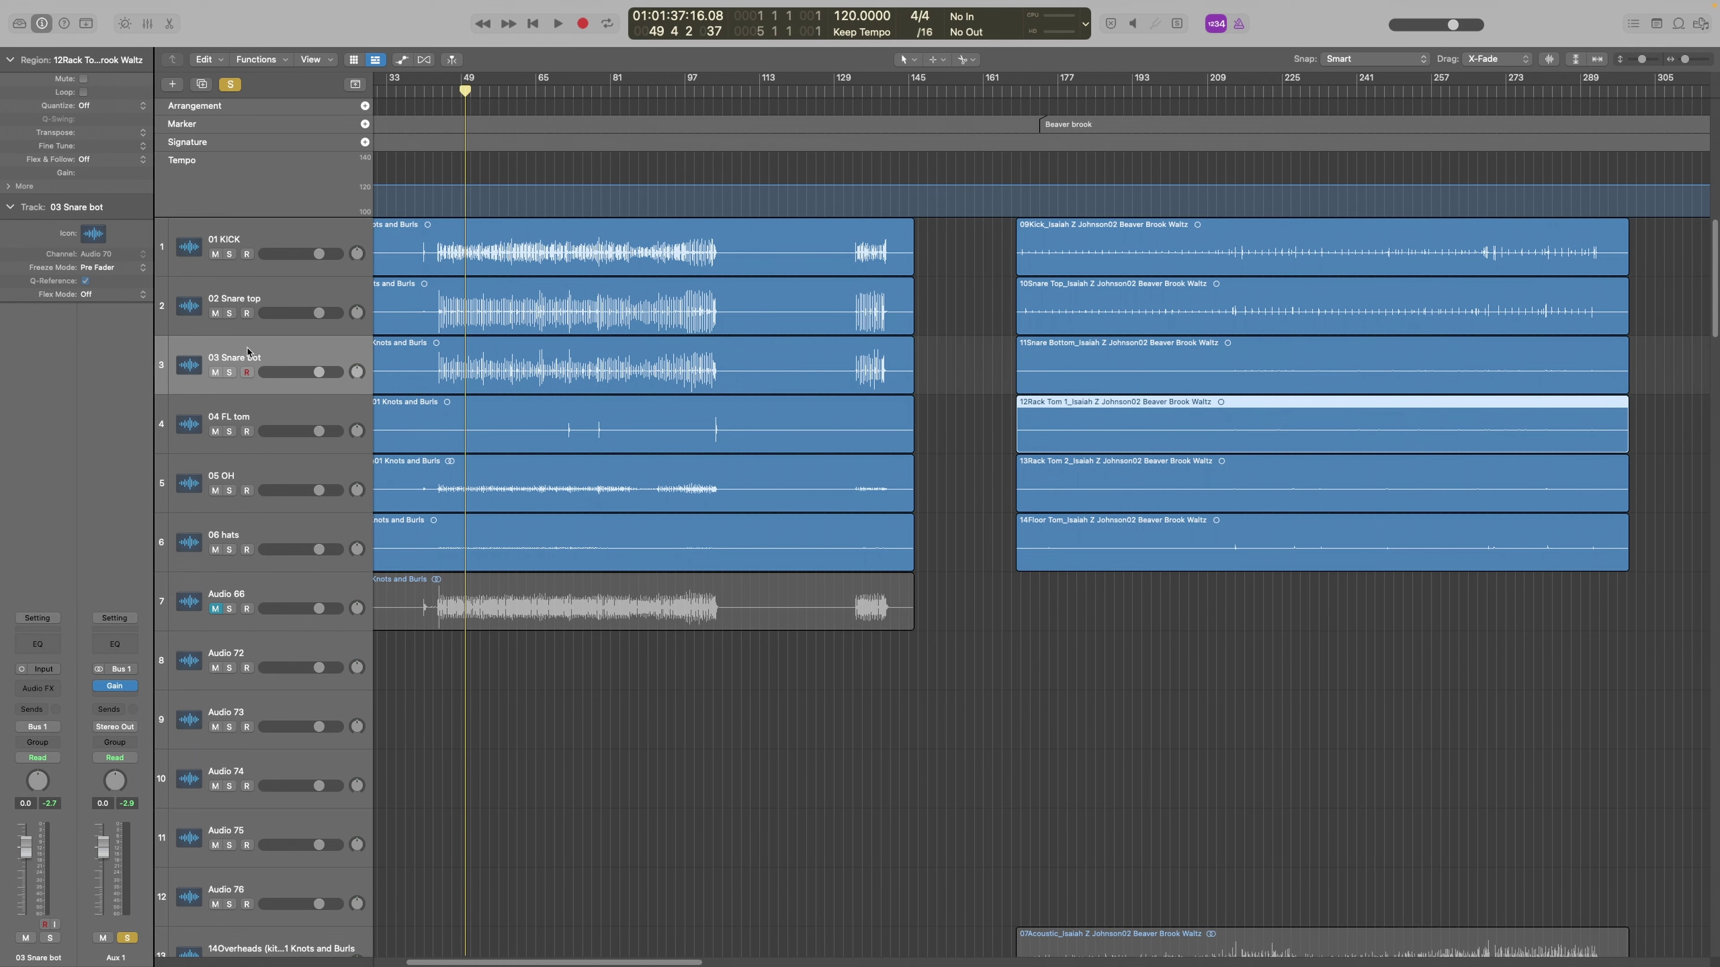
# Delete the unneeded duplicate snare tracks and rename 04 FL tom to 04 Tom 1
pyautogui.click(201, 84)
pyautogui.click(201, 84)
pyautogui.click(235, 425)
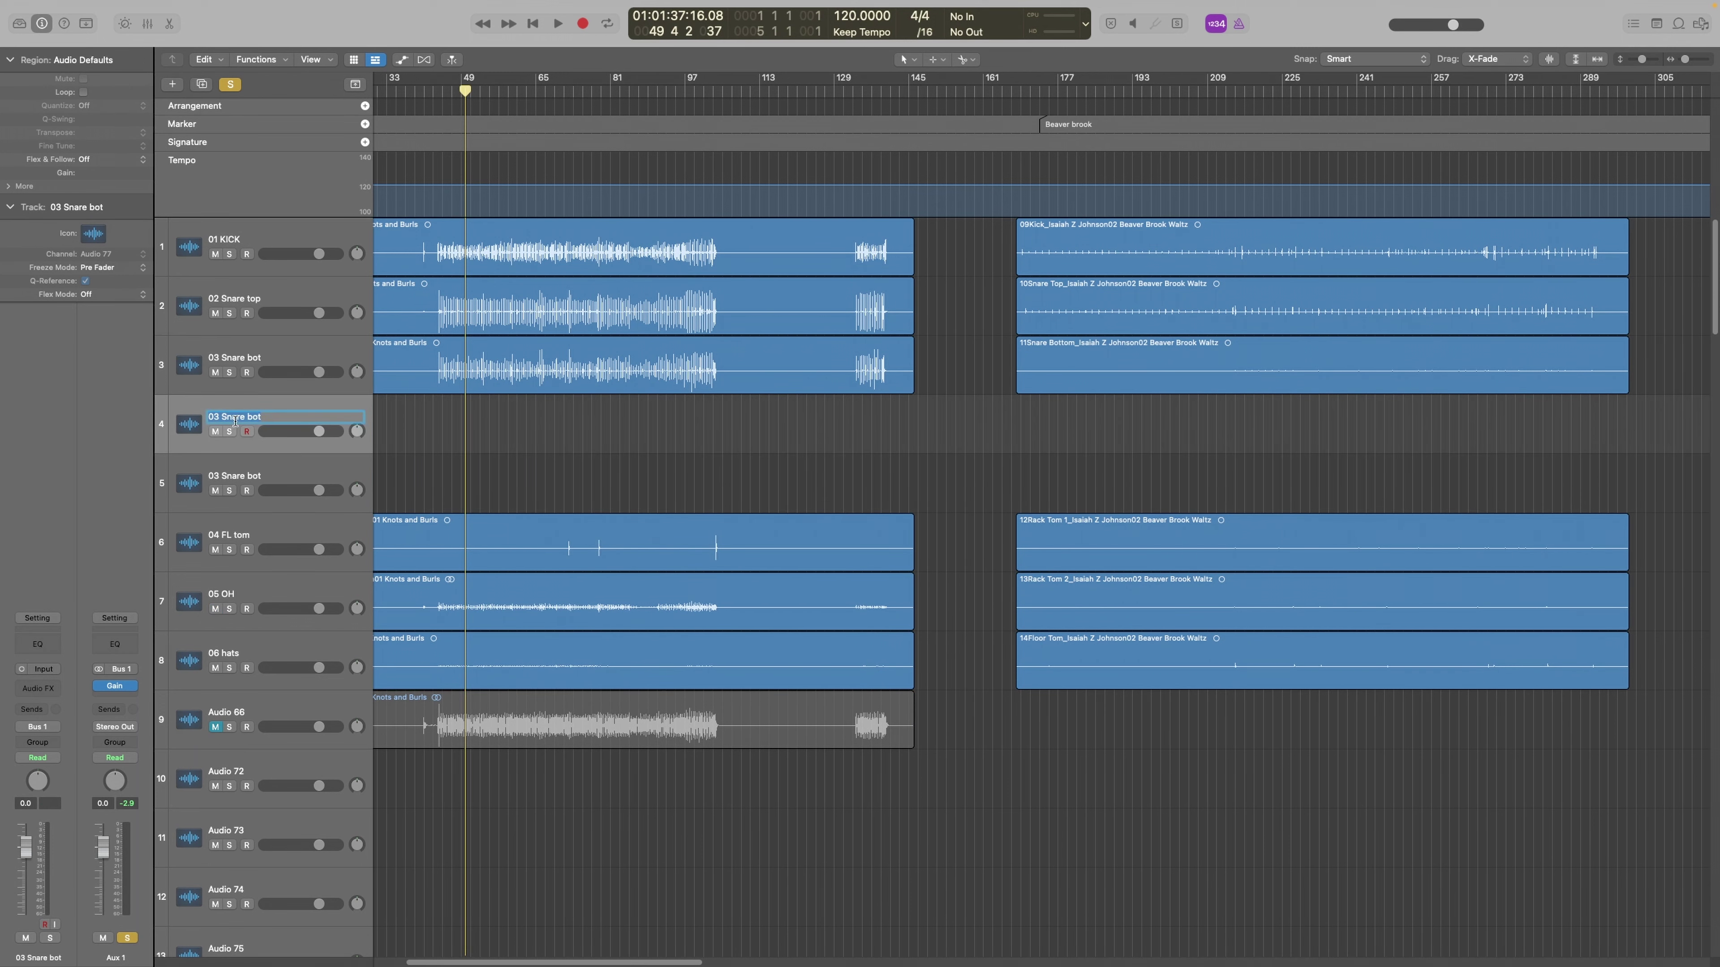
pyautogui.click(550, 449)
pyautogui.press('super+BackSpace')
pyautogui.press('super+BackSpace')
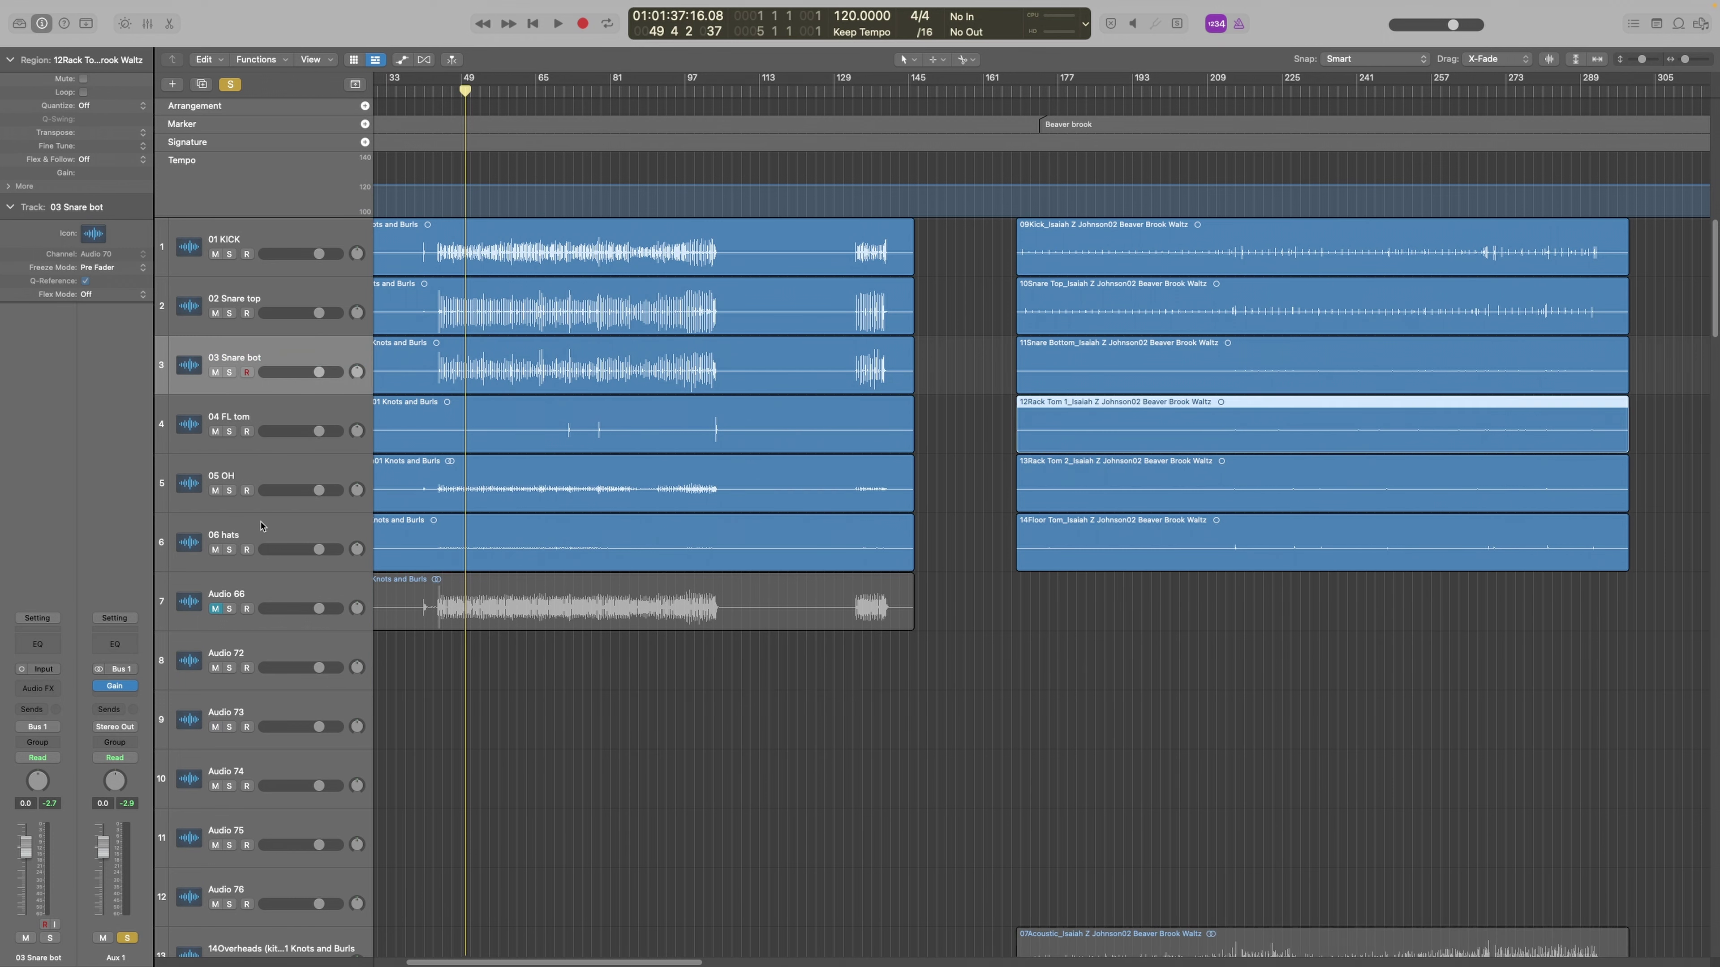
pyautogui.doubleClick(232, 415)
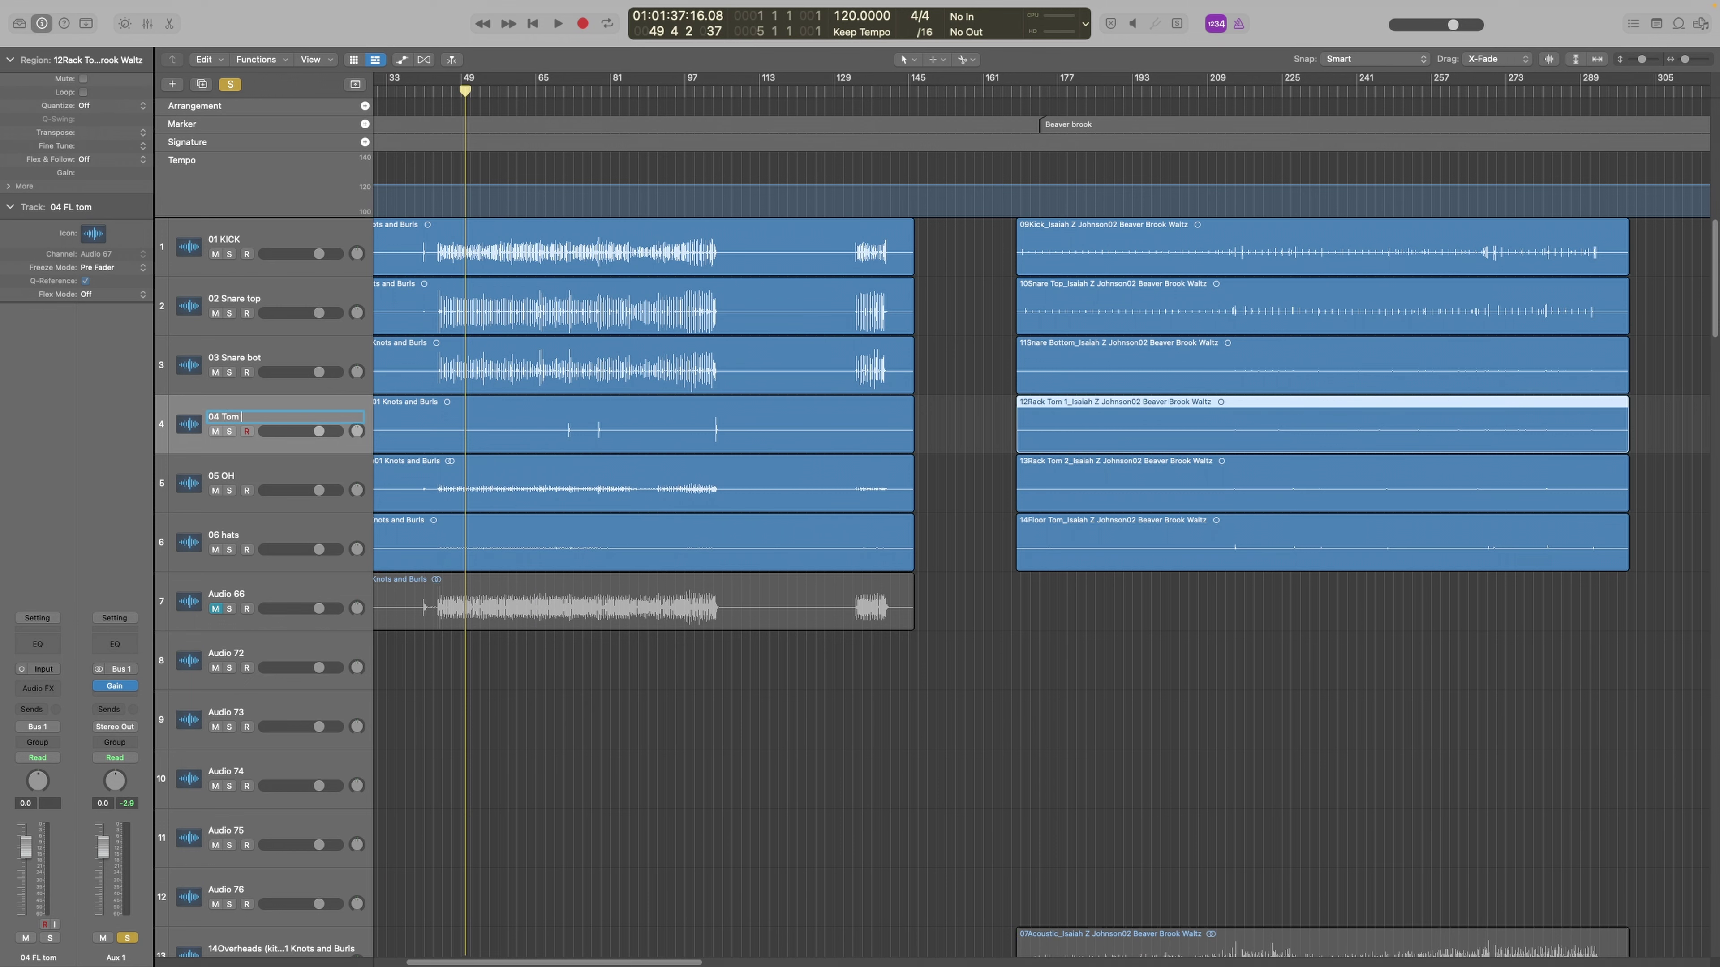
# Add two tracks duplicating 04 Tom 1 and rename the first one 05 Tom 2
pyautogui.click(202, 85)
pyautogui.click(202, 84)
pyautogui.doubleClick(226, 476)
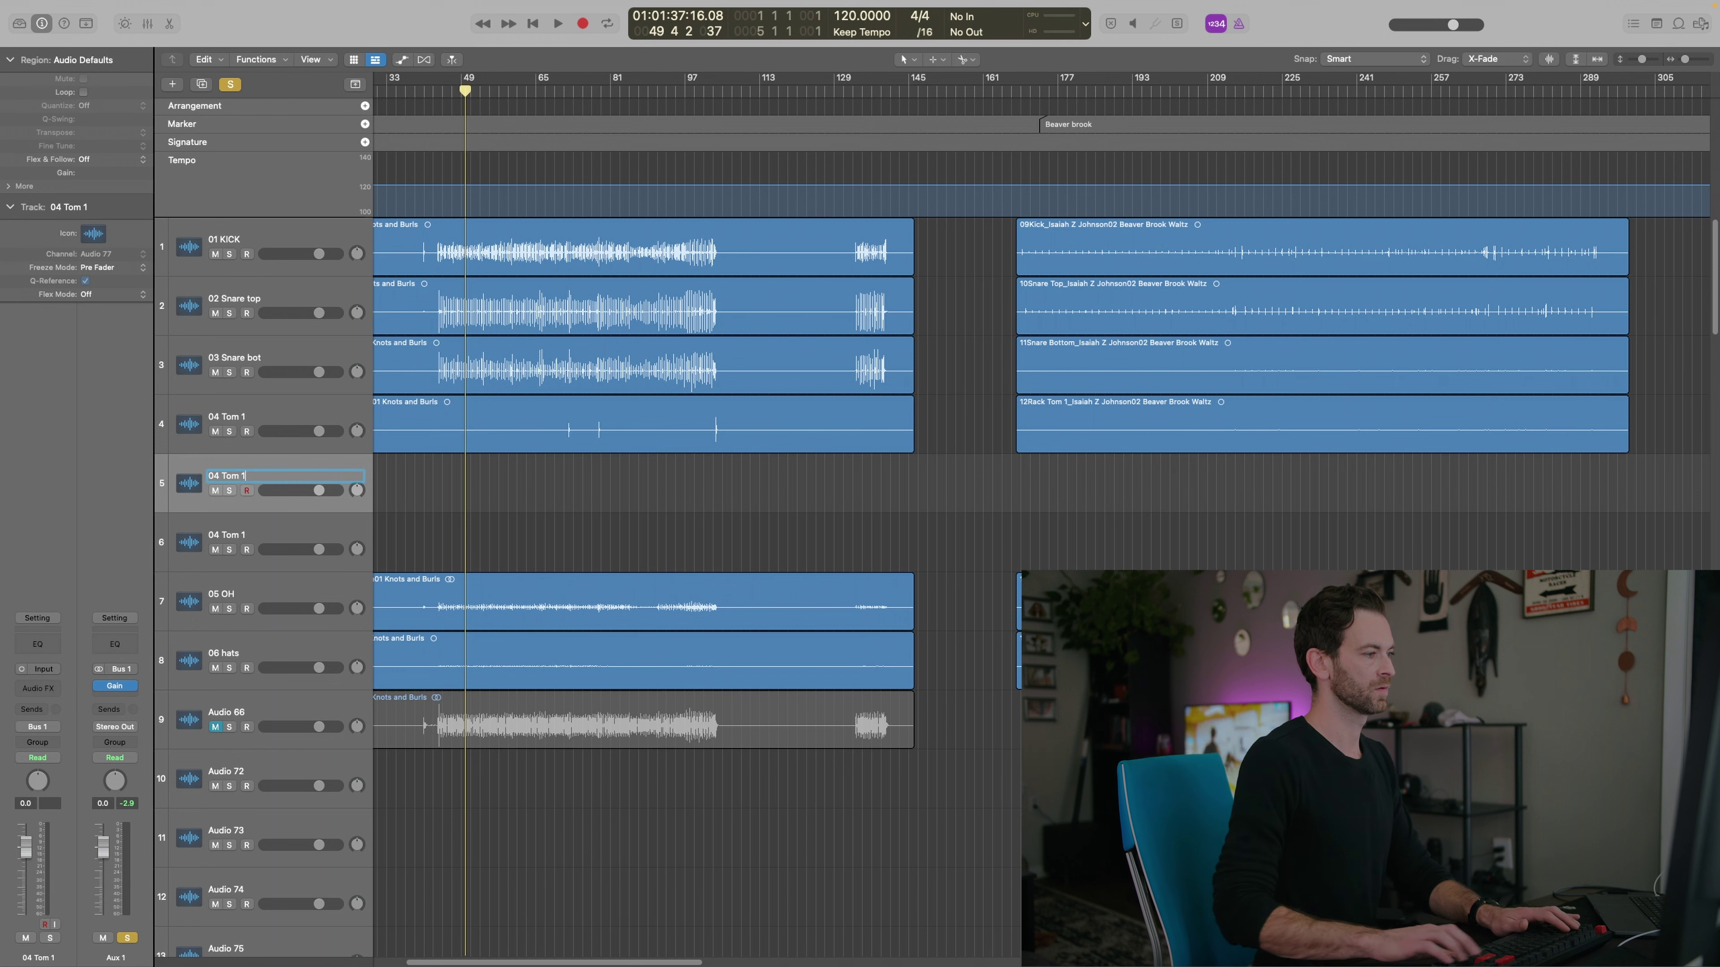
pyautogui.press('BackSpace')
pyautogui.write('2')
pyautogui.press('Tab')
pyautogui.press('Right')
pyautogui.press('BackSpace')
pyautogui.write('3')
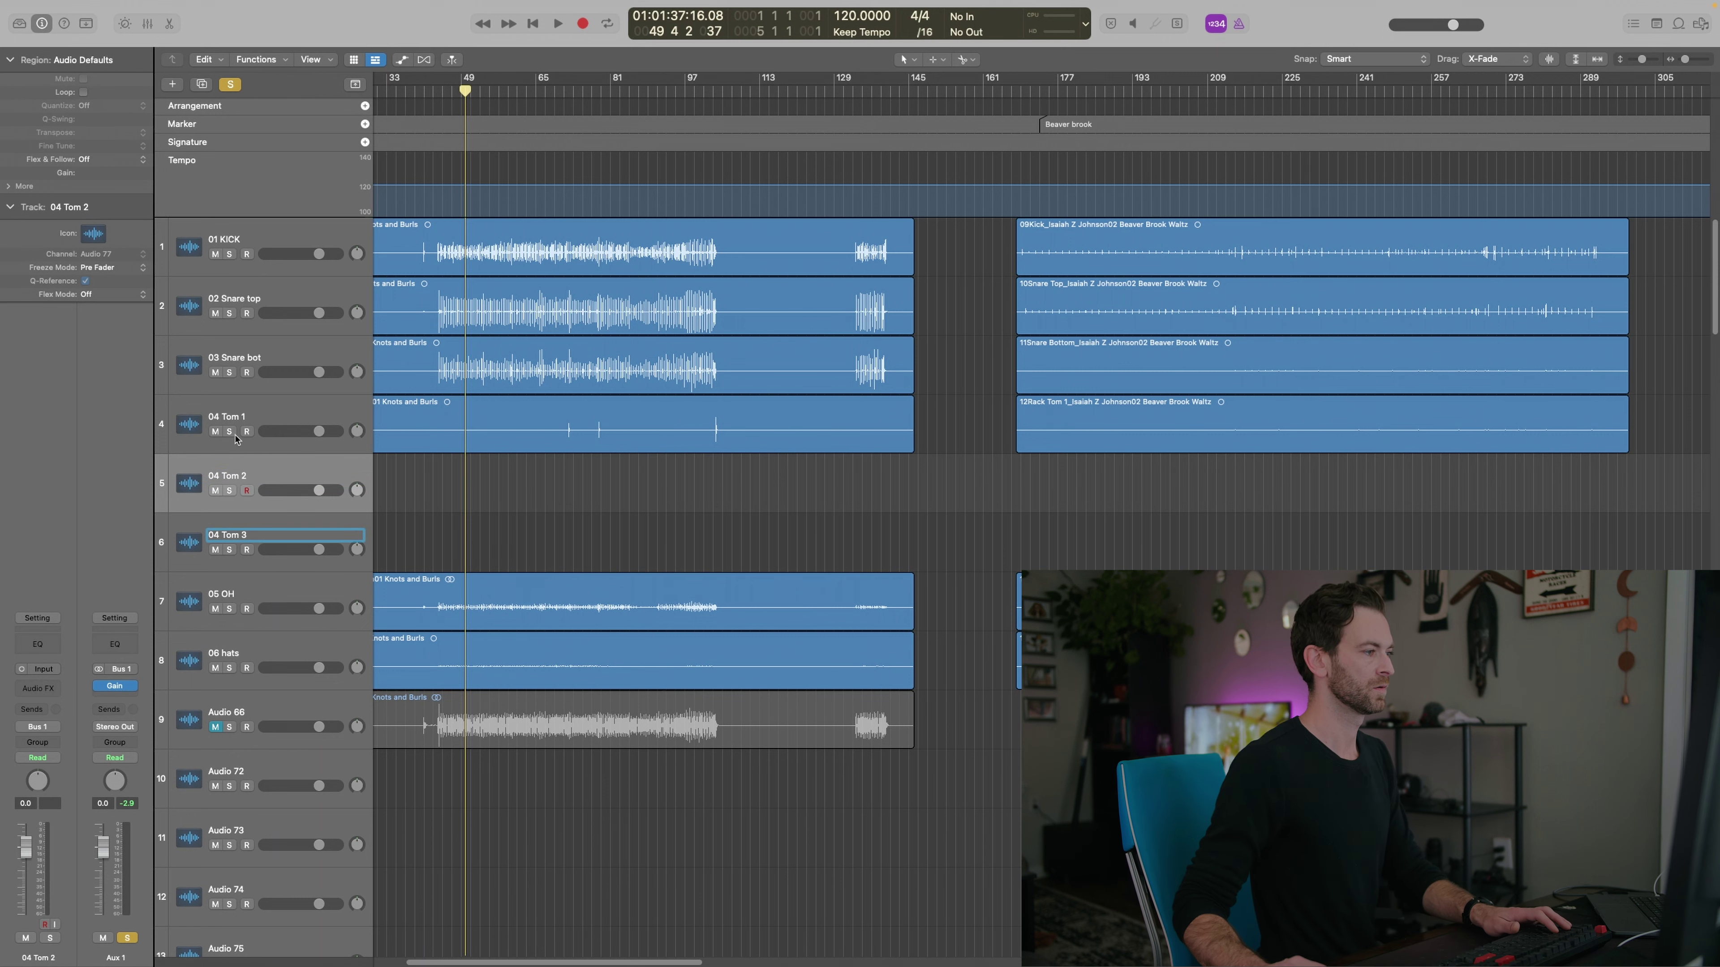
pyautogui.doubleClick(217, 477)
pyautogui.click(217, 475)
pyautogui.press('BackSpace')
pyautogui.write('5')
# Renumber the remaining drum tracks as 06 Tom 3, 07 OH and 08 hats
pyautogui.hscroll(-4, 697, 475)
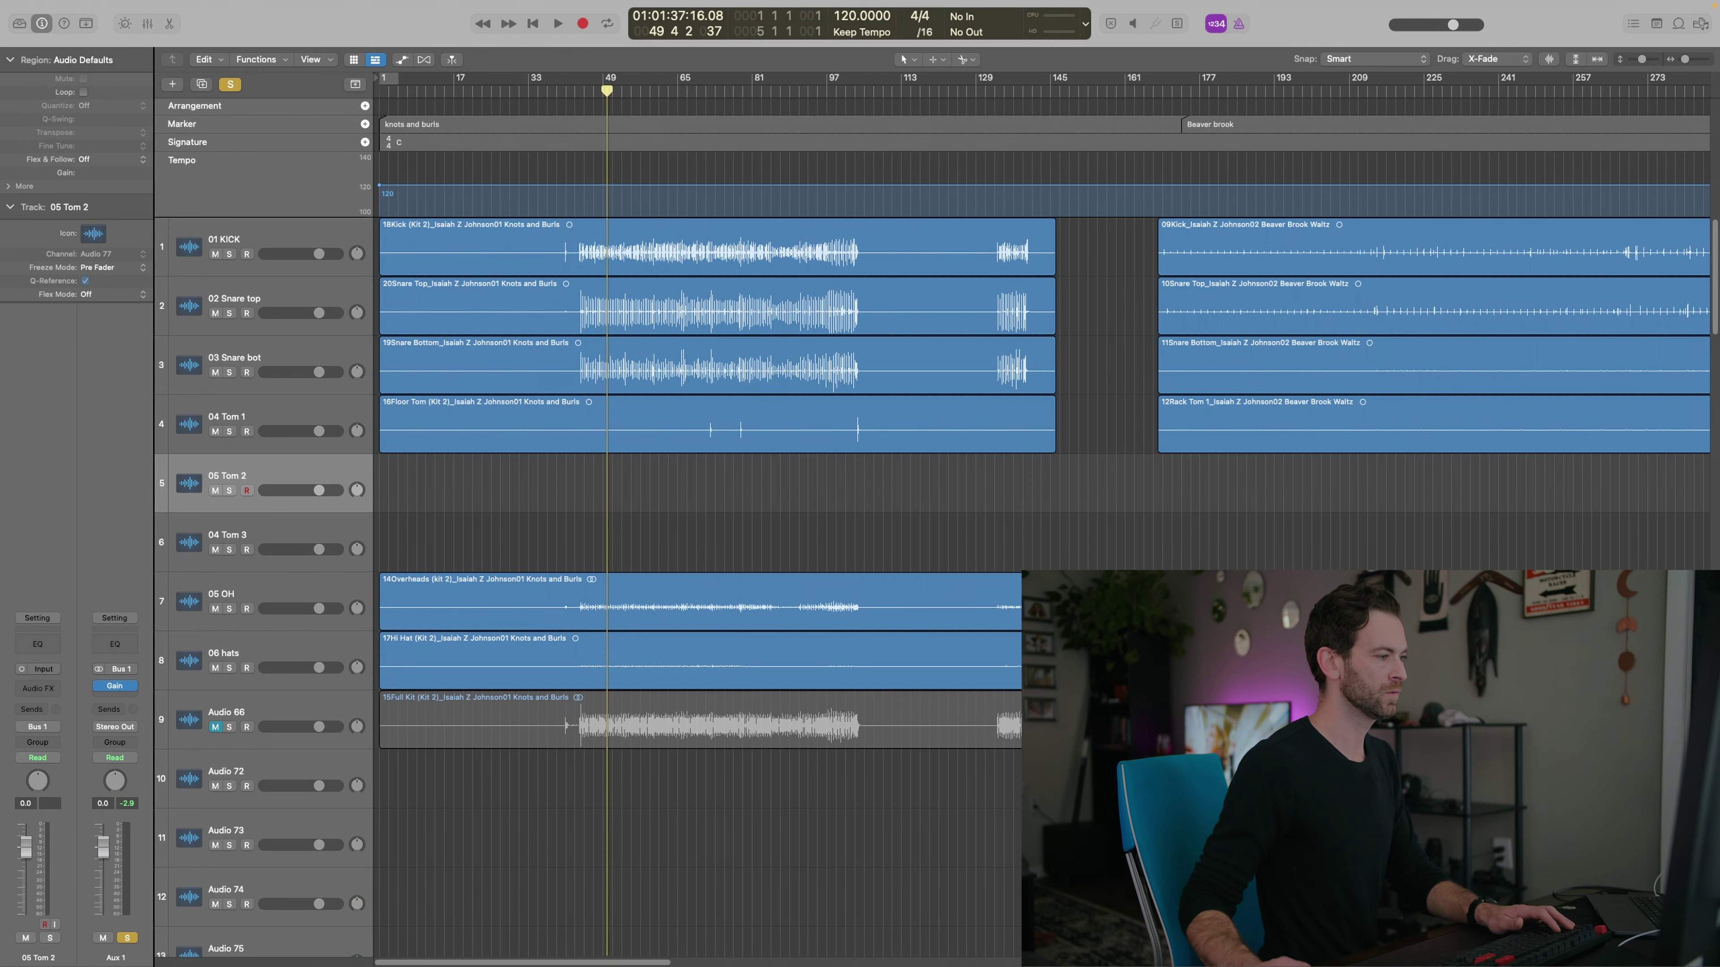
pyautogui.doubleClick(219, 531)
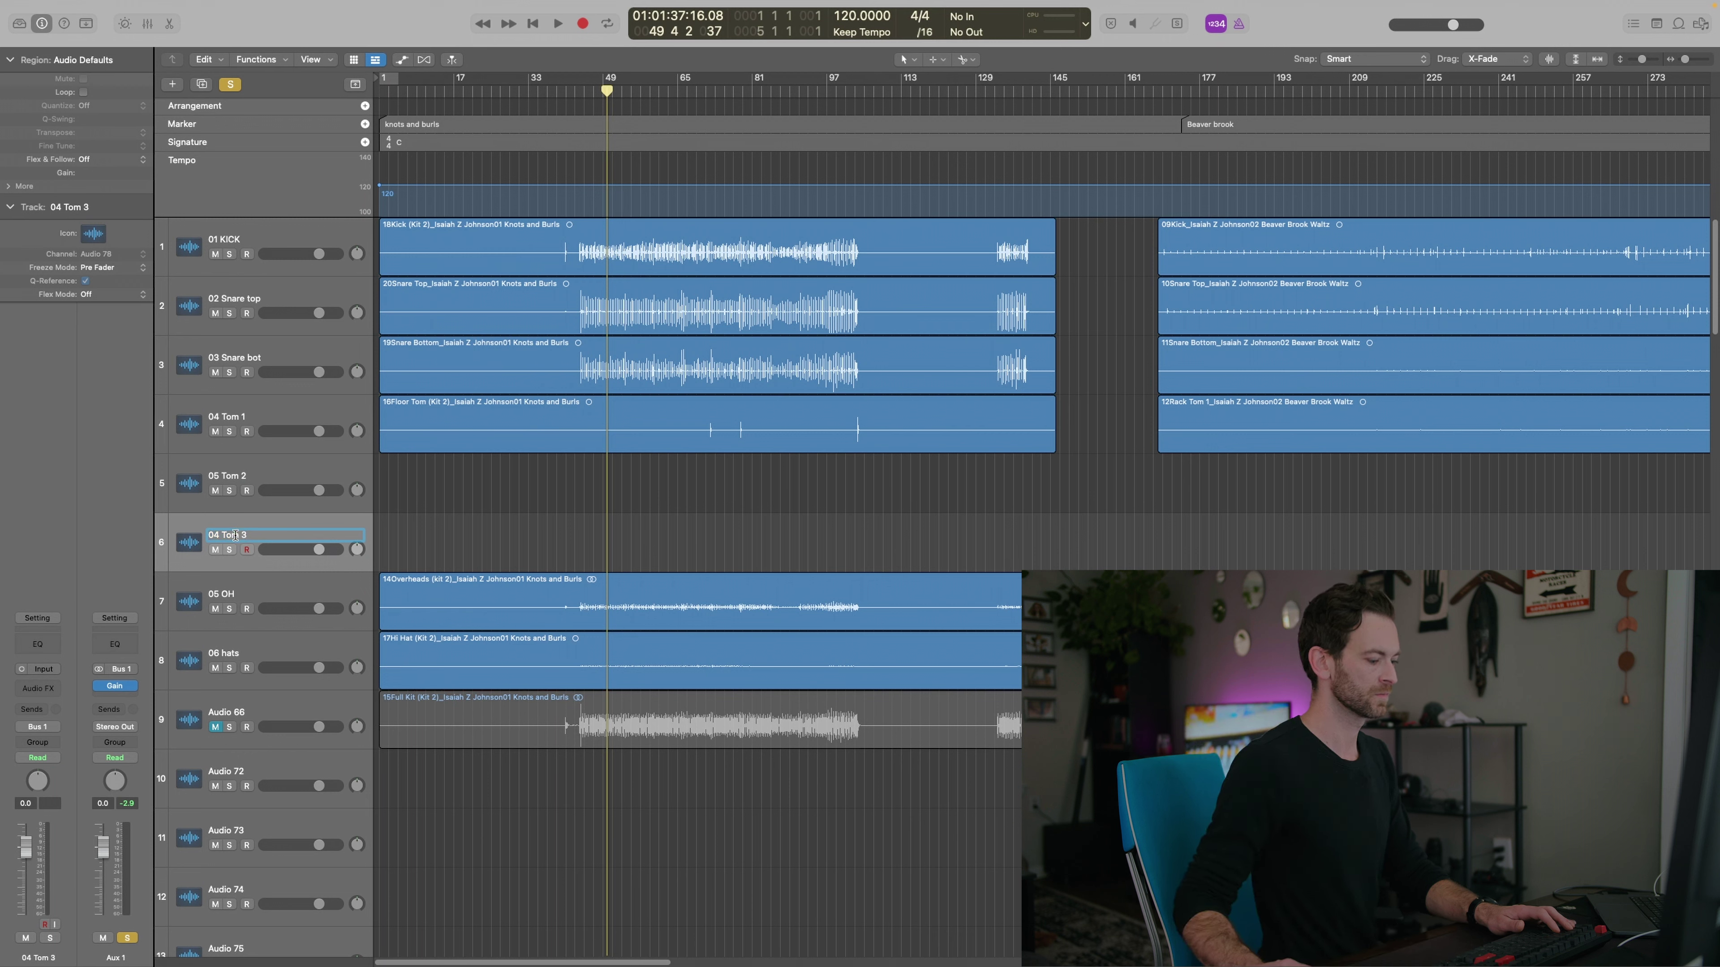
pyautogui.press('BackSpace')
pyautogui.write('6')
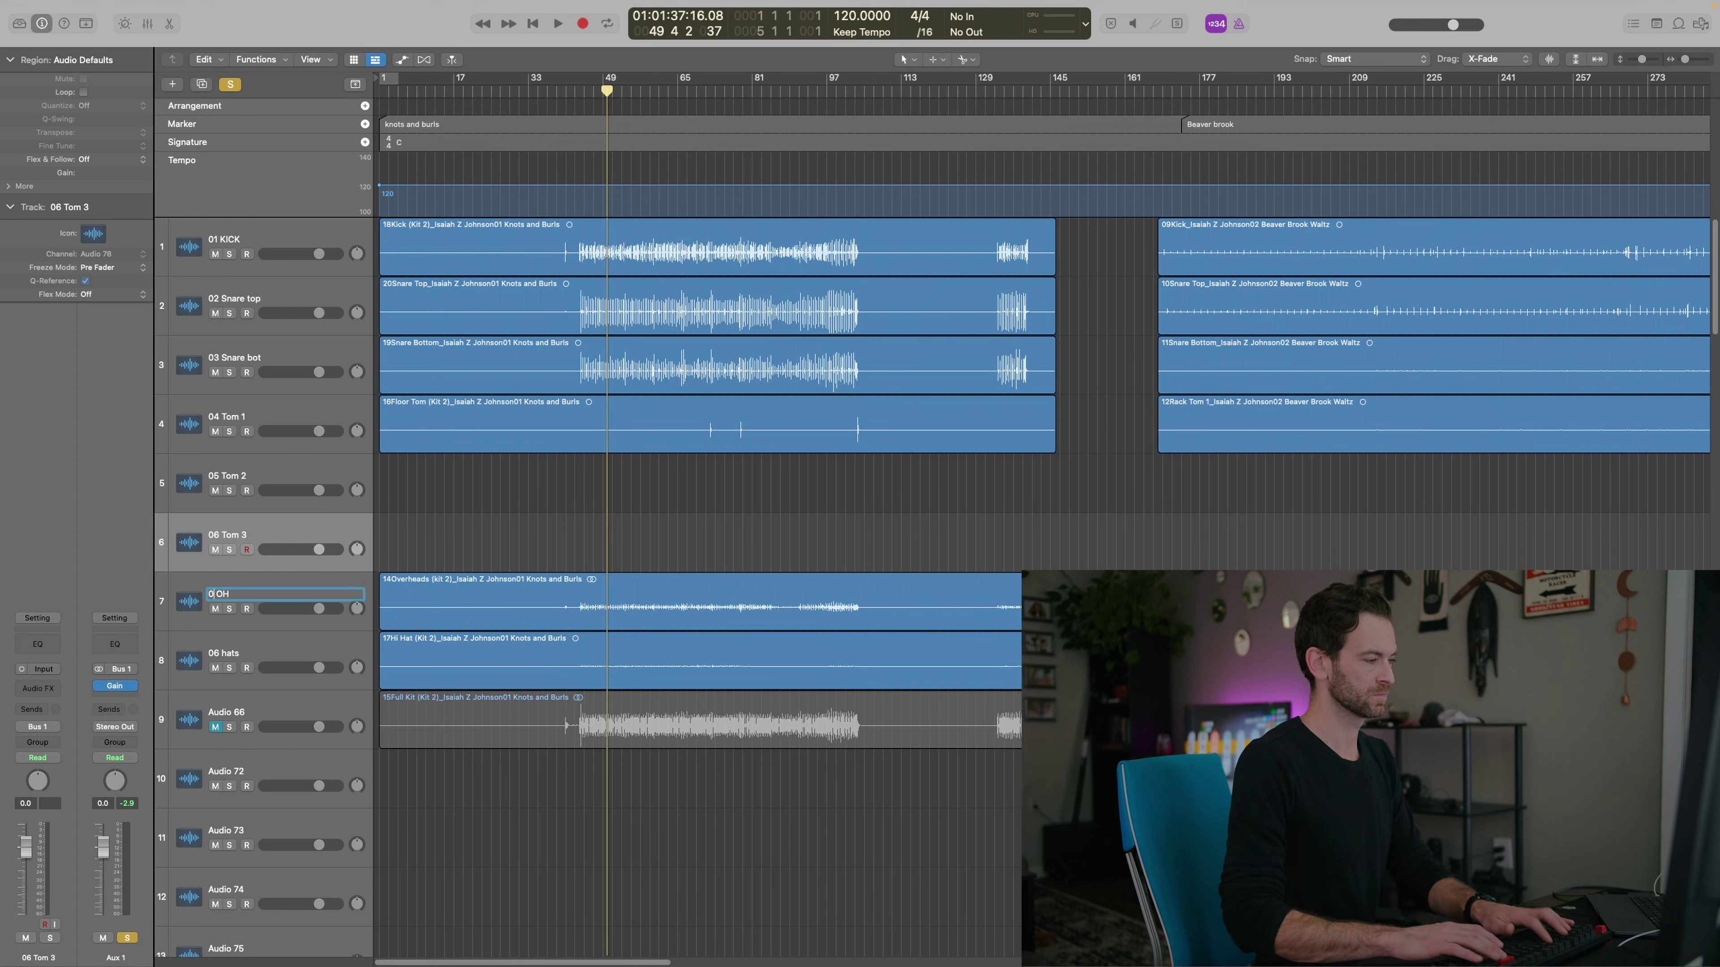
pyautogui.press('BackSpace')
pyautogui.write('7')
pyautogui.press('Tab')
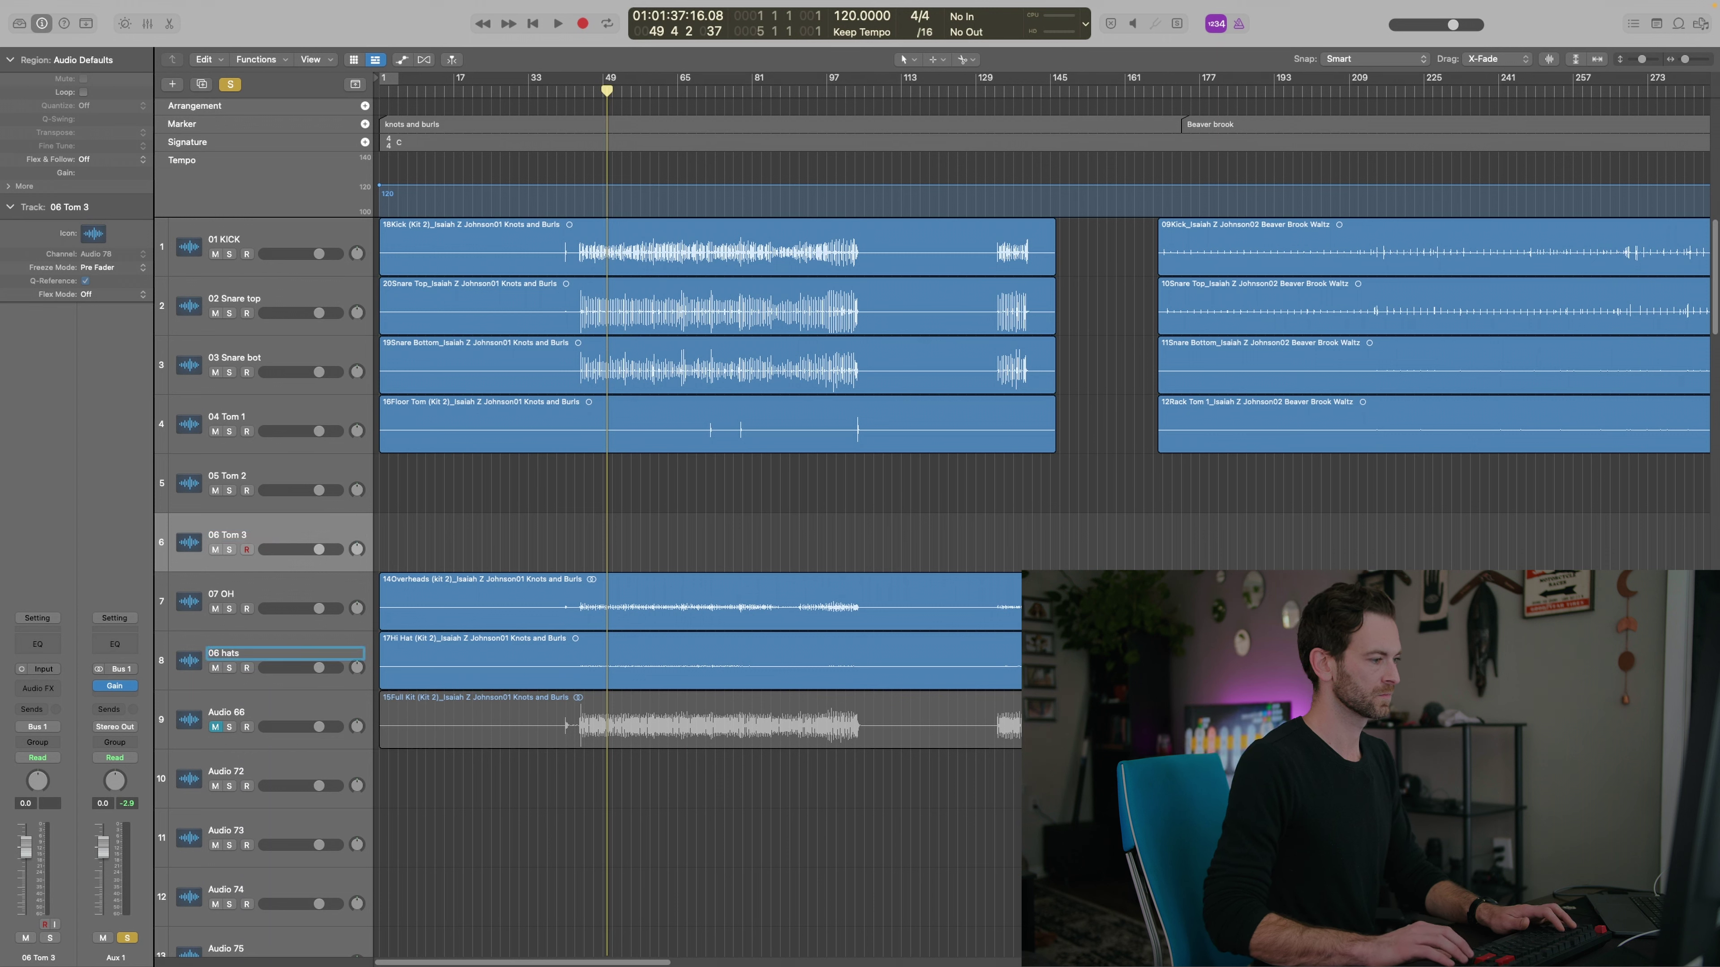
pyautogui.press('BackSpace')
pyautogui.write('8')
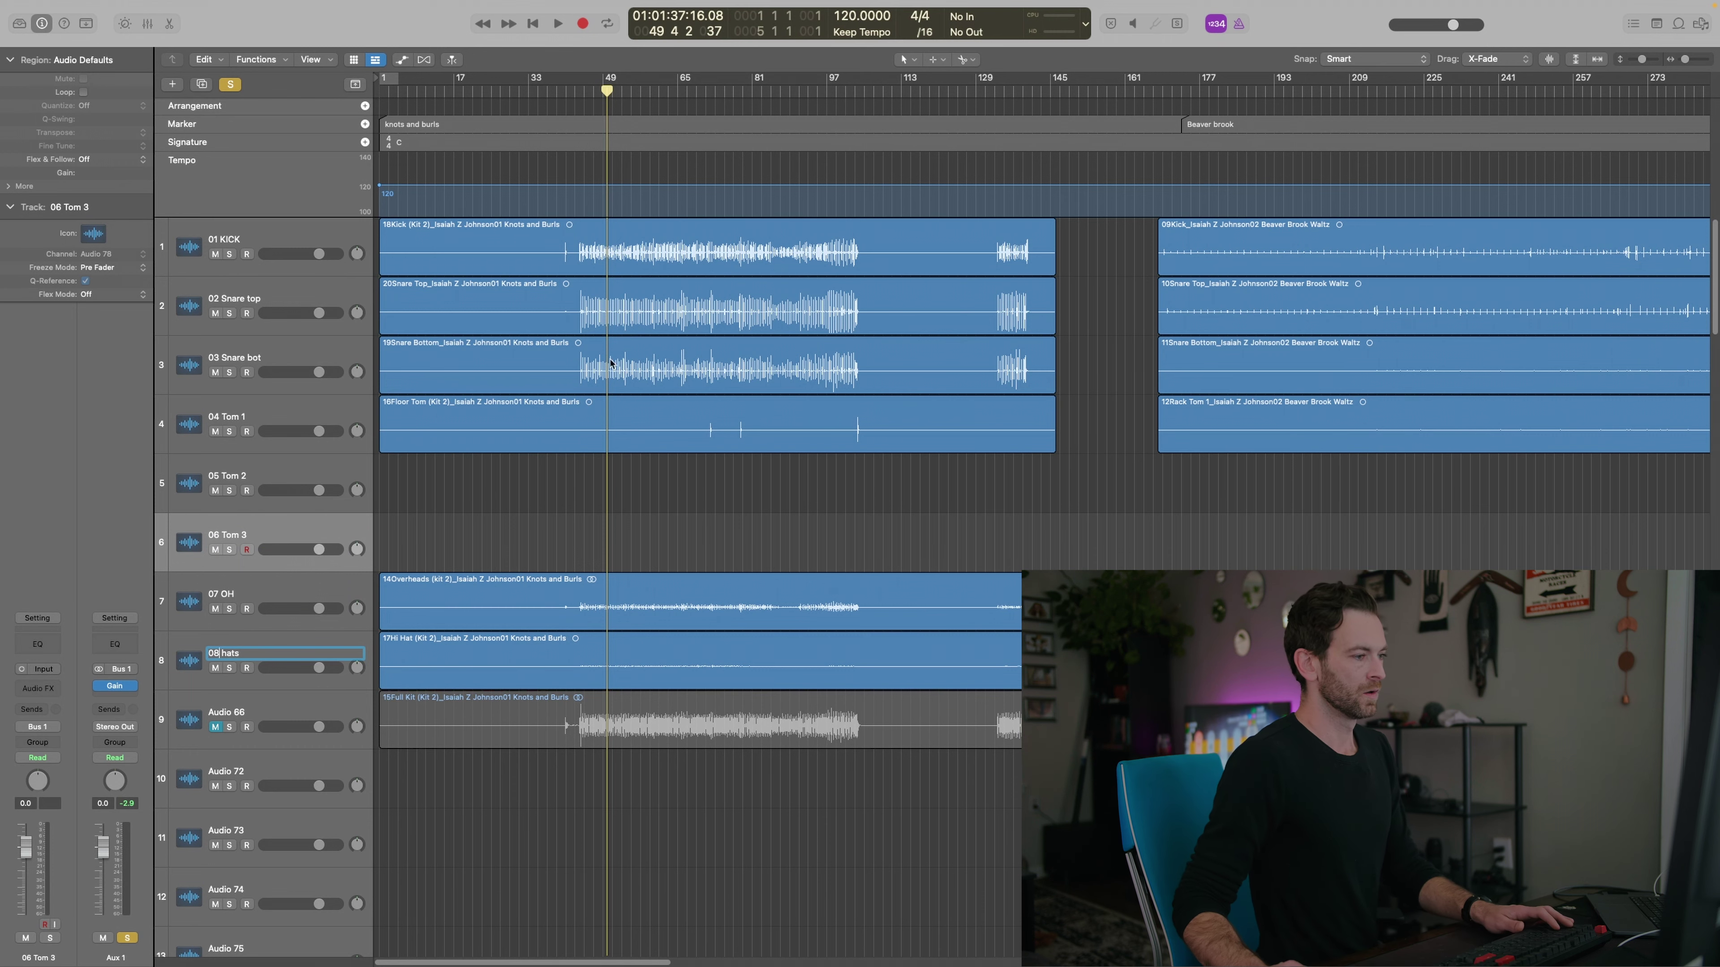
pyautogui.press('Return')
pyautogui.scroll(-2, 840, 447)
# Move the Beaver Brook 13Rack Tom 2 onto 05 Tom 2 and 14Floor Tom onto 06 Tom 3
pyautogui.hscroll(8, 948, 474)
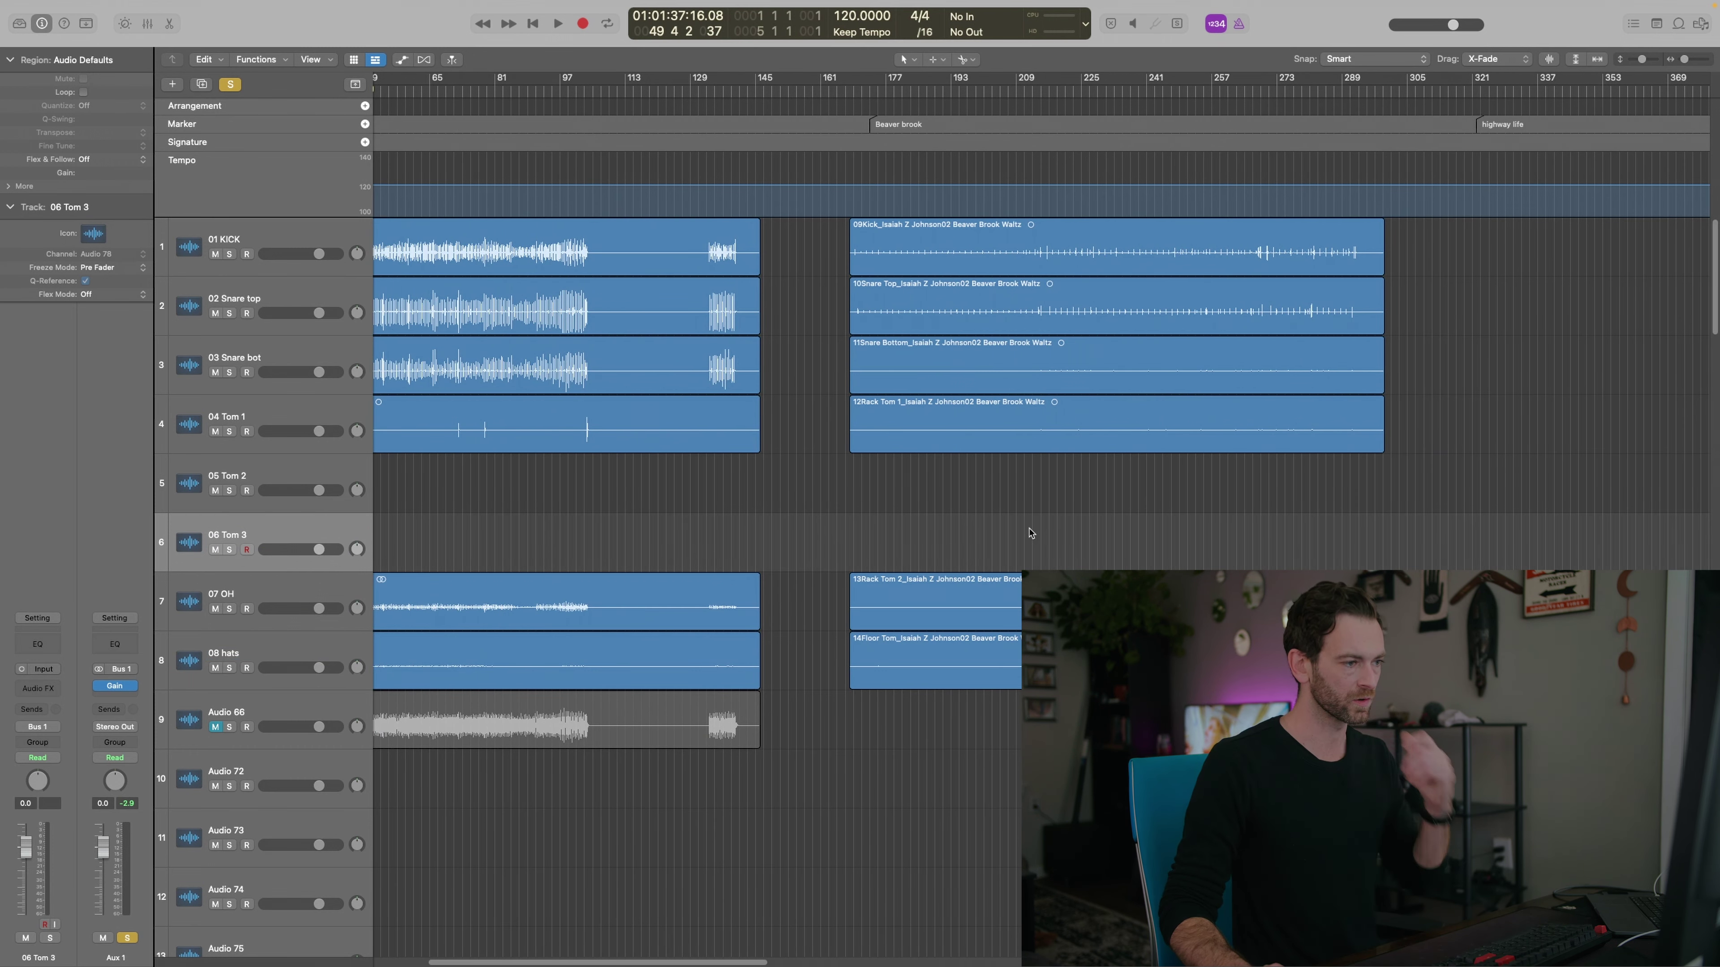
pyautogui.click(1009, 434)
pyautogui.moveTo(1007, 624); pyautogui.dragTo(1006, 507)
pyautogui.moveTo(1006, 661); pyautogui.dragTo(1007, 555)
pyautogui.click(1009, 621)
# Move the Highway Life tambourine region up onto track 9, Audio 66
pyautogui.scroll(-10, 965, 515)
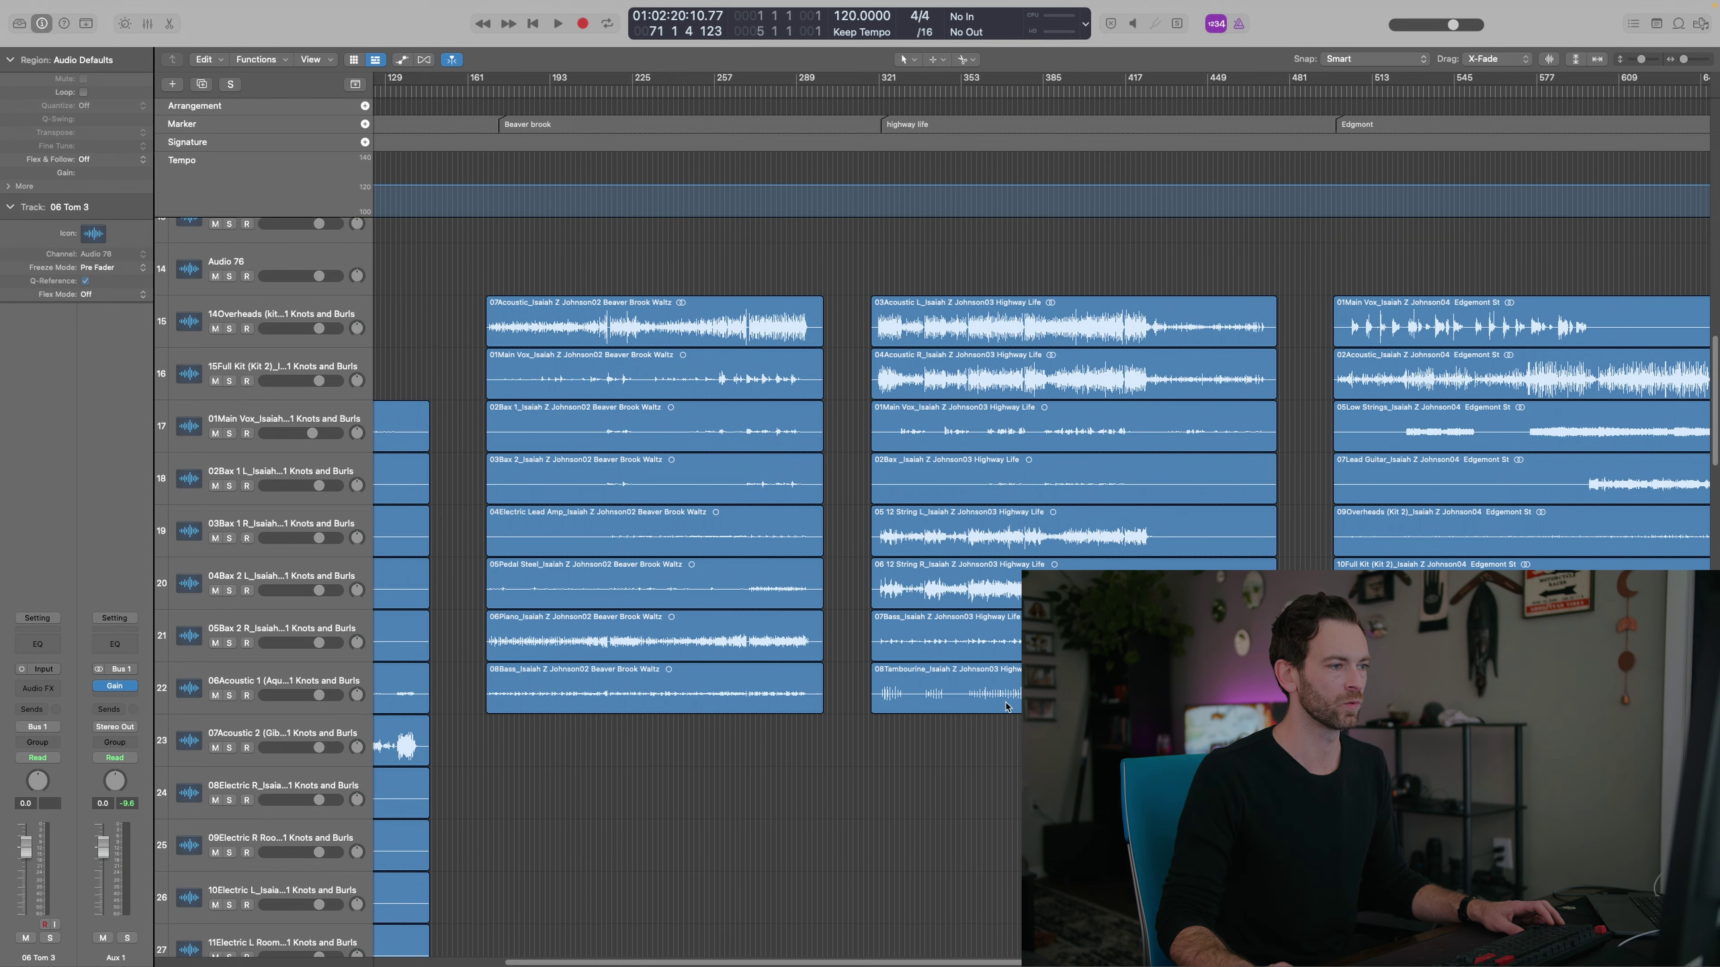
pyautogui.moveTo(1009, 703); pyautogui.dragTo(1033, 507)
pyautogui.click(245, 492)
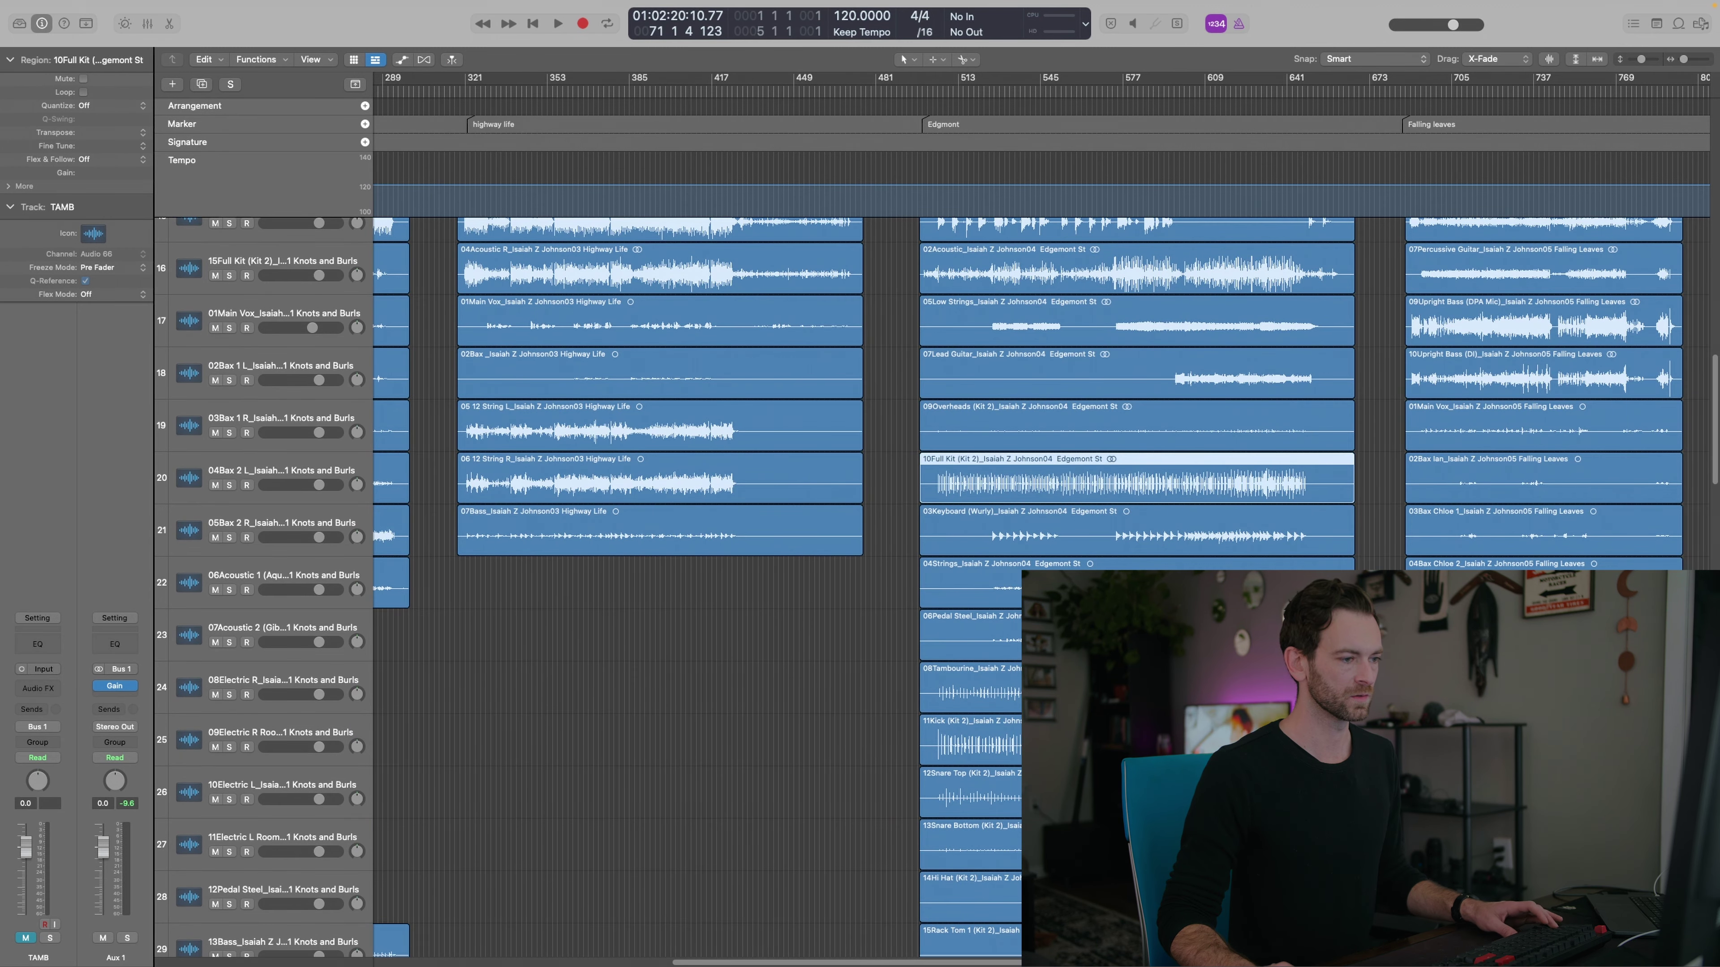
# Select the Edgemont drum regions, excluding 10Full Kit, and move them onto the drum tracks
pyautogui.keyDown('shift'); pyautogui.click(975, 691); pyautogui.keyUp('shift')
pyautogui.keyDown('shift'); pyautogui.click(975, 743); pyautogui.keyUp('shift')
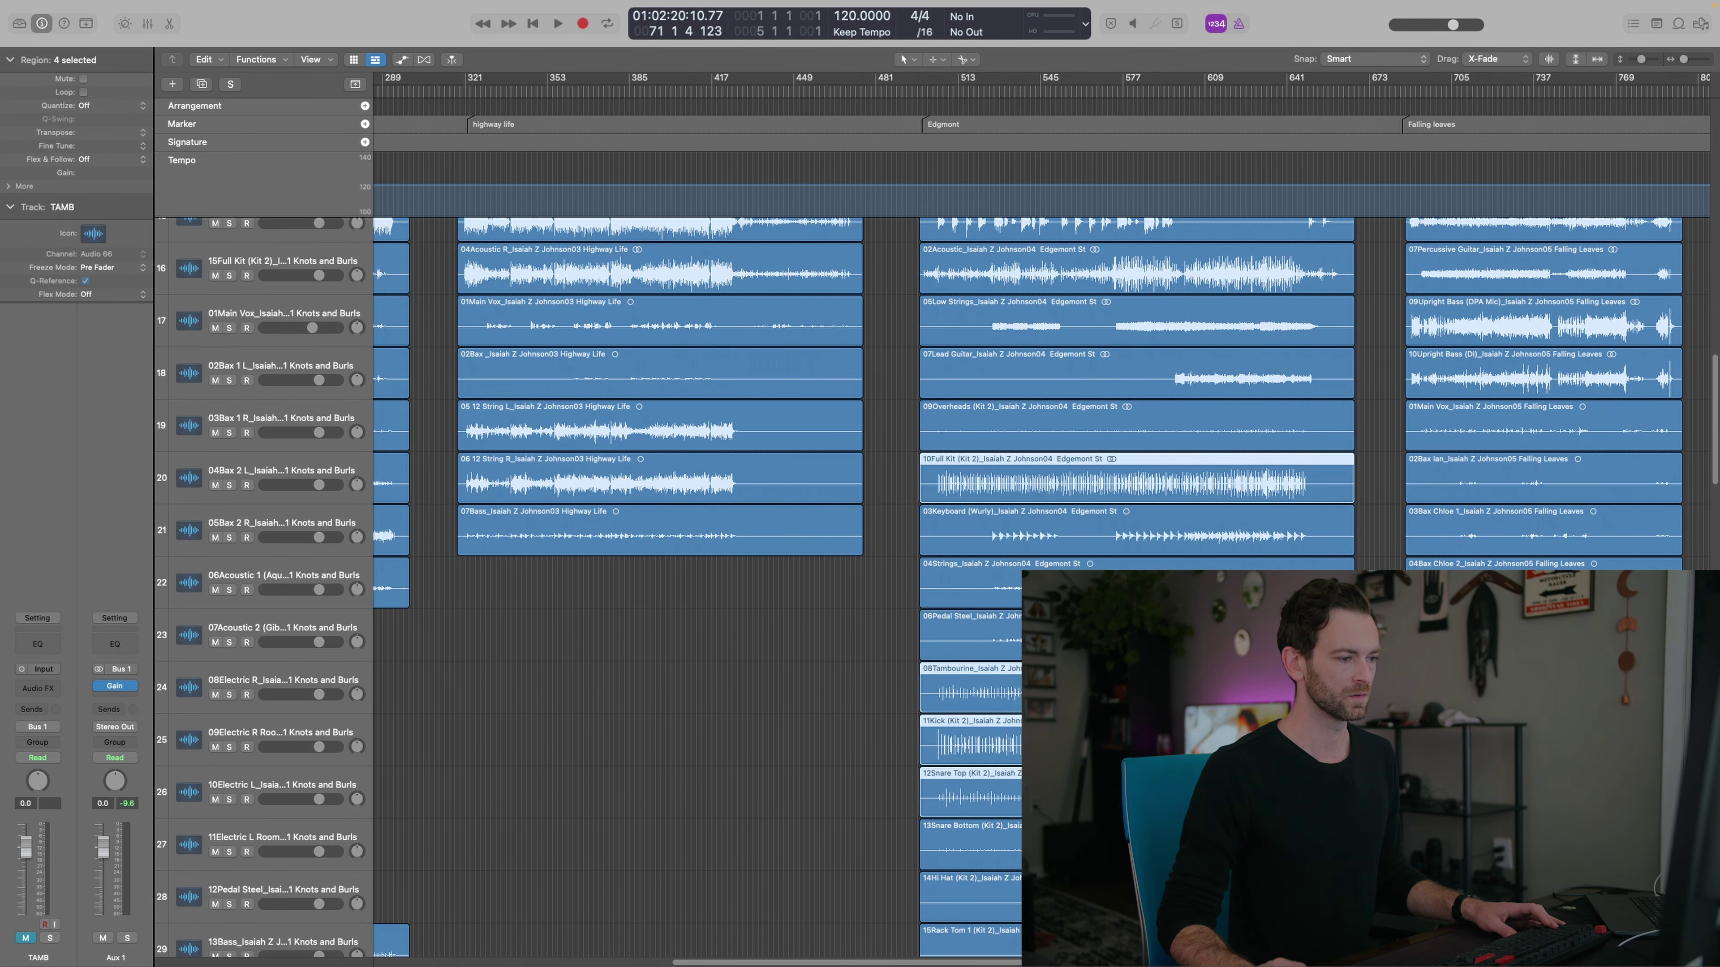
pyautogui.scroll(-3, 1002, 841)
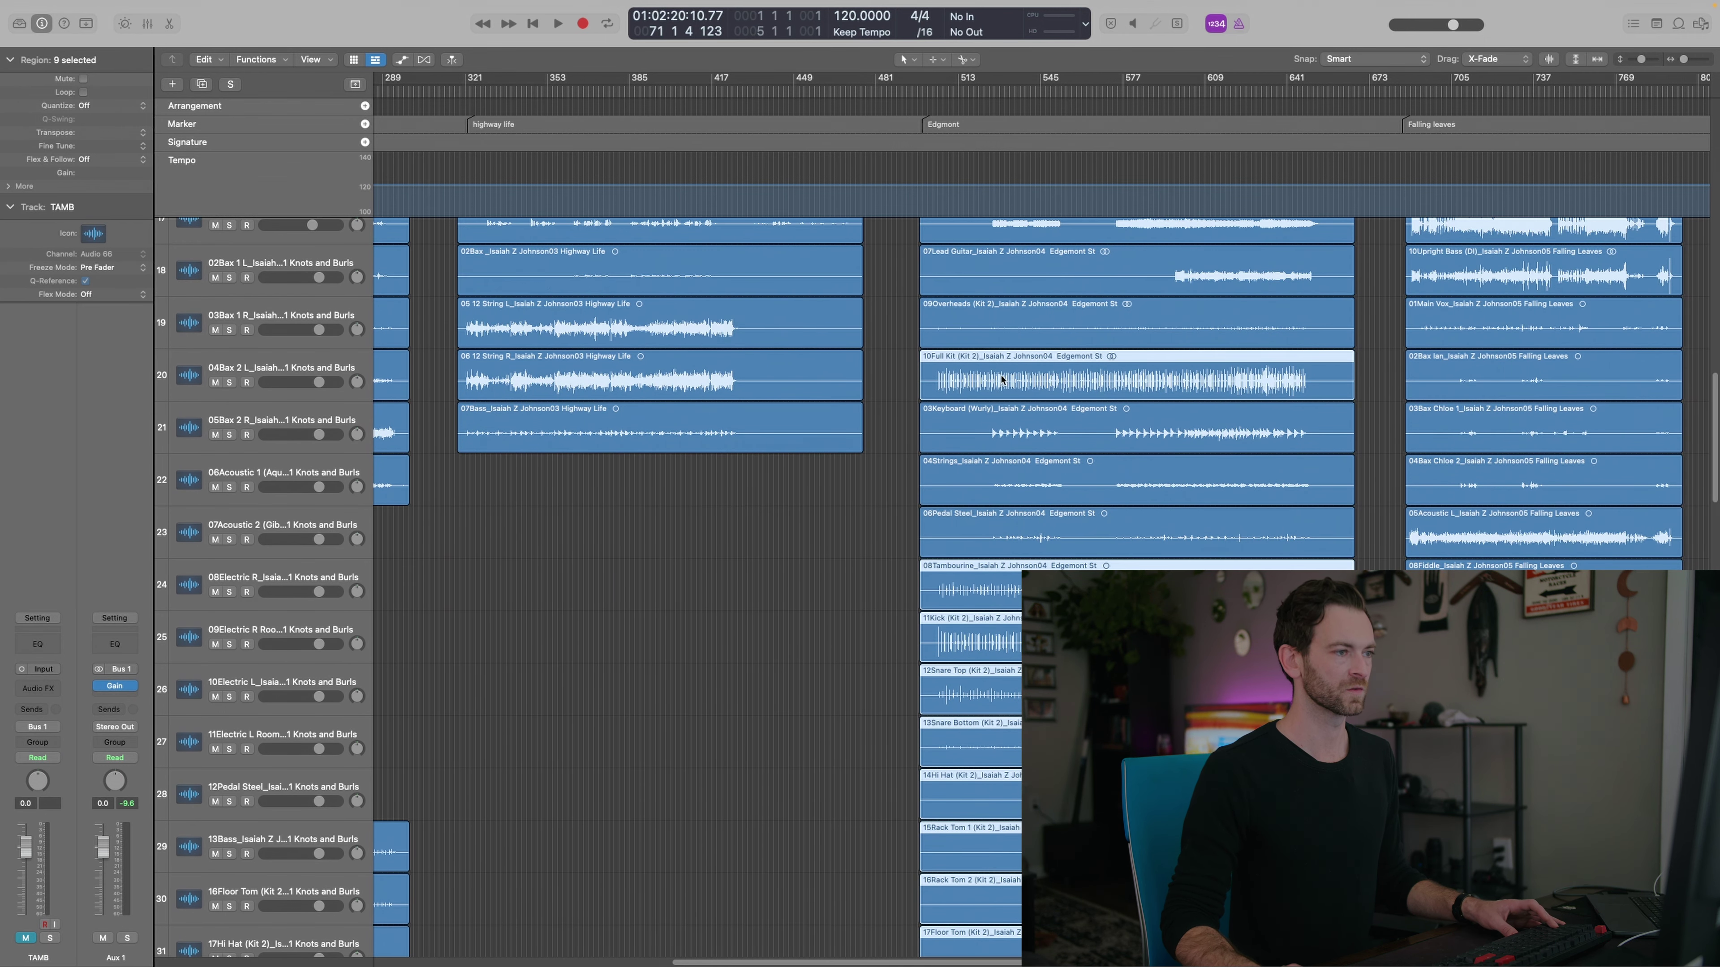
pyautogui.keyDown('shift'); pyautogui.click(1001, 373); pyautogui.keyUp('shift')
pyautogui.moveTo(1030, 592); pyautogui.dragTo(968, 674)
pyautogui.scroll(10, 1029, 357)
# Move the Edgemont tambourine region onto the TAMB track
pyautogui.click(1027, 221)
pyautogui.moveTo(880, 260); pyautogui.dragTo(1036, 614)
pyautogui.moveTo(1021, 271); pyautogui.dragTo(974, 266)
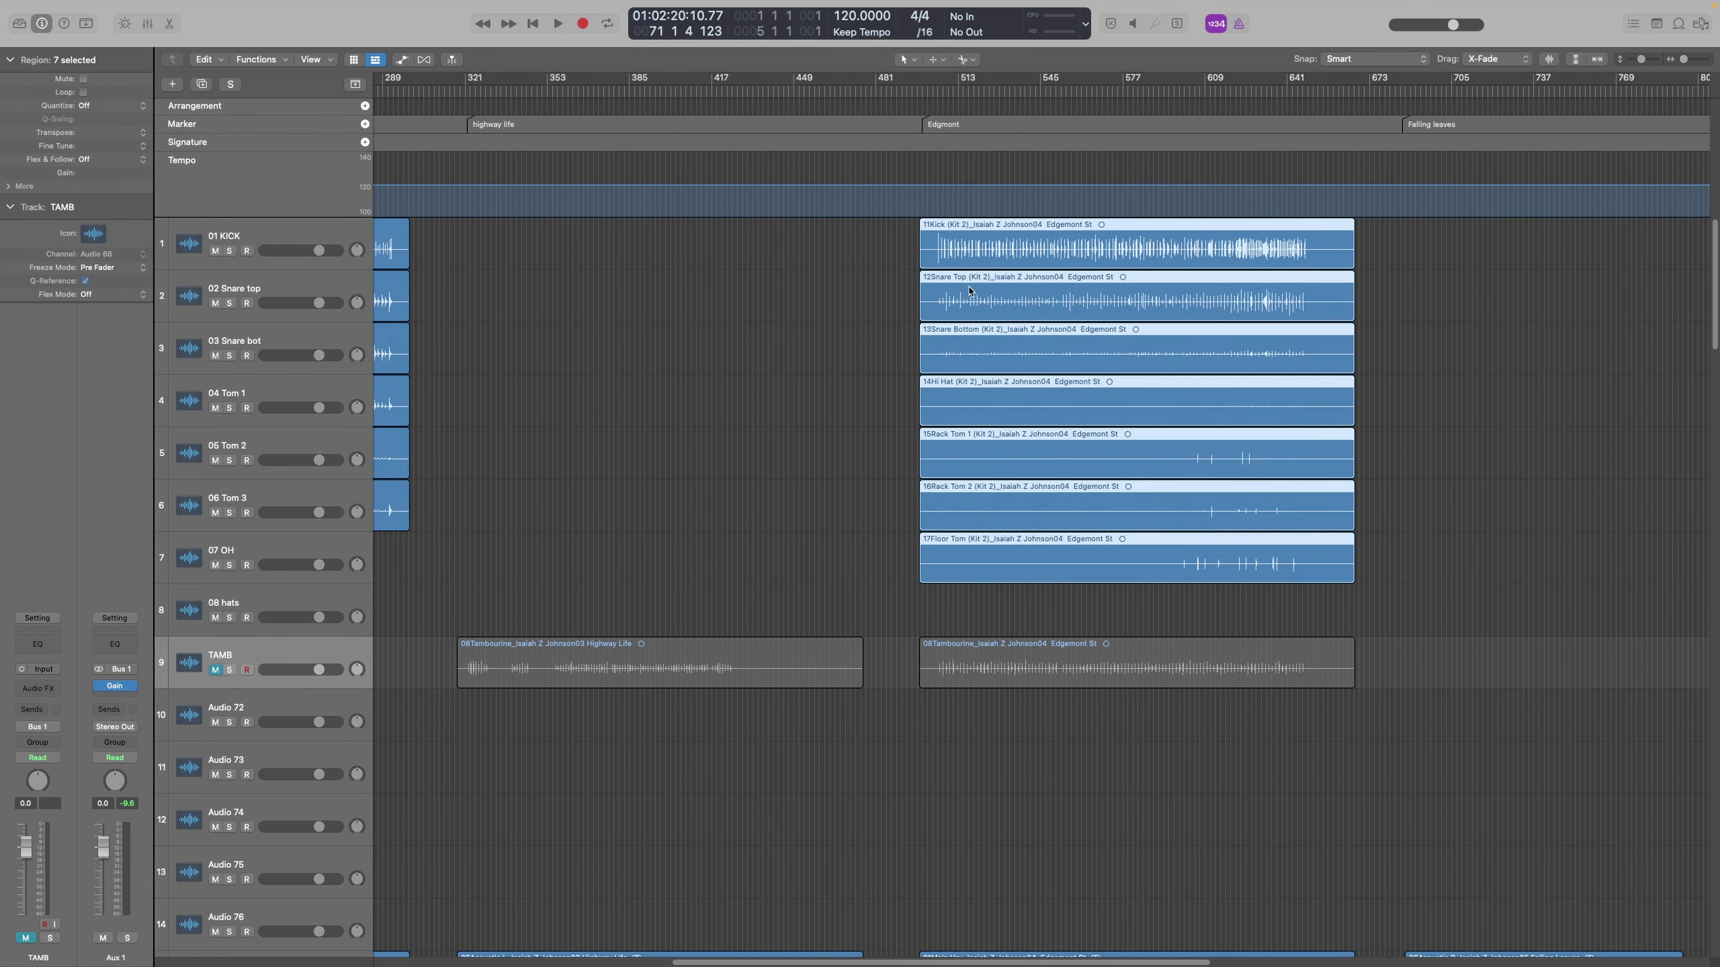
pyautogui.click(907, 401)
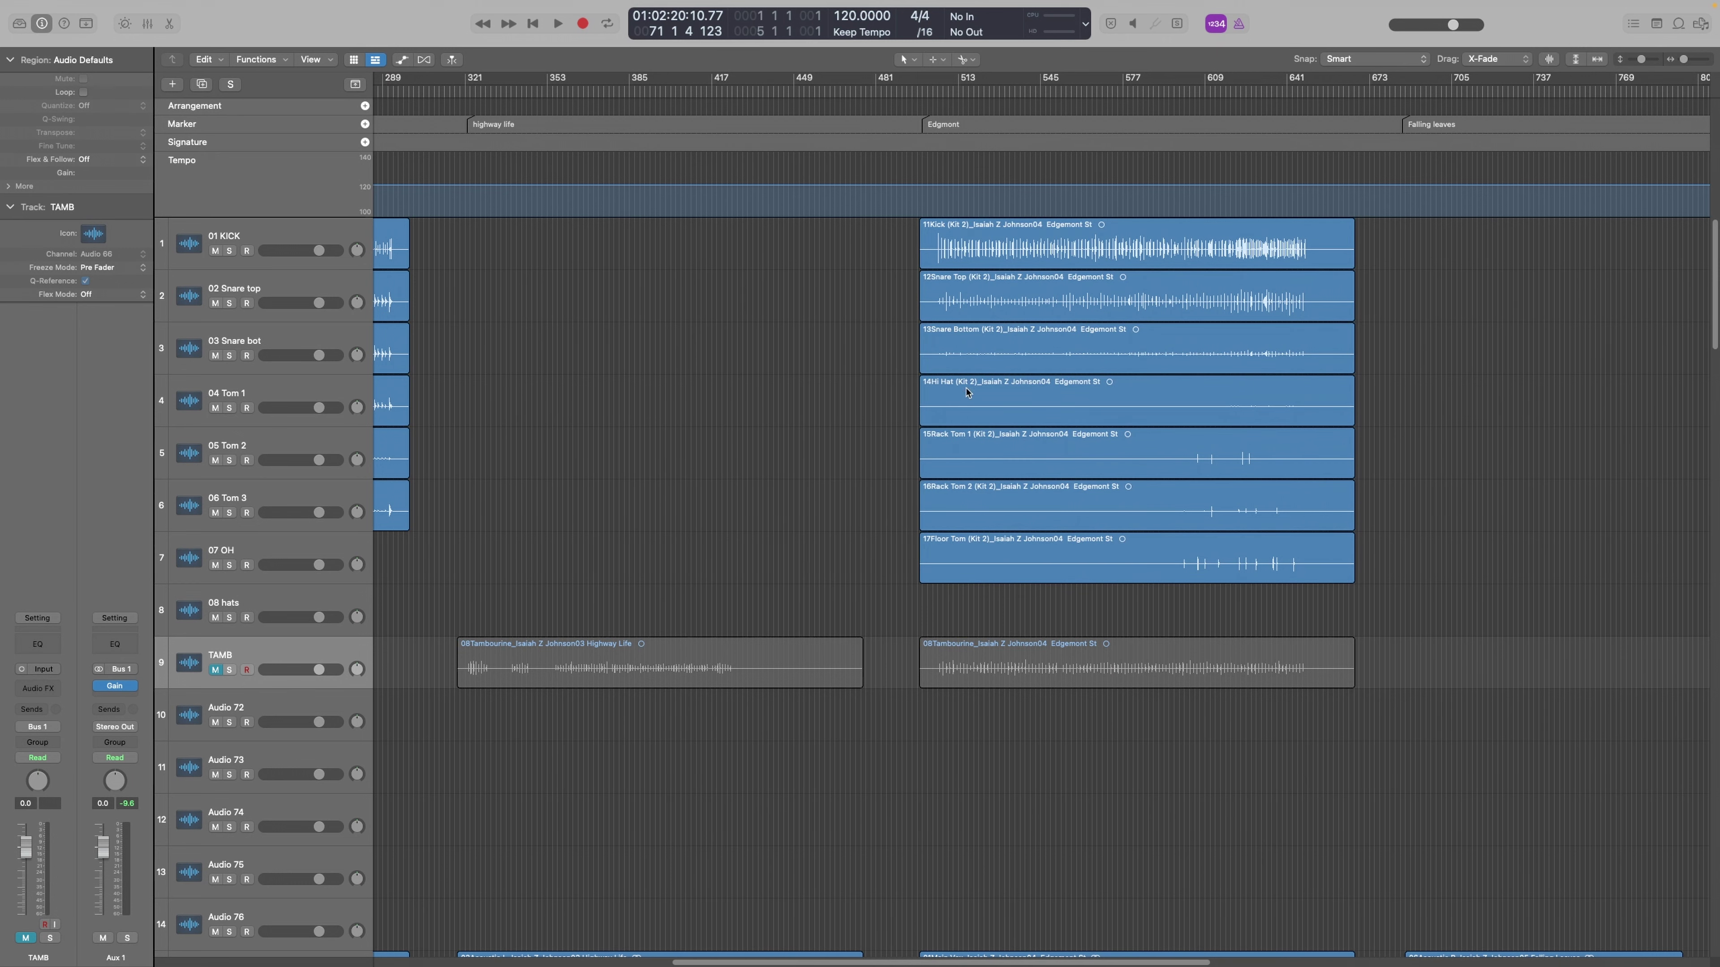
# Put Hi Hat on 08 hats, shift the three toms up one track, and Overheads onto 07 OH
pyautogui.moveTo(968, 393); pyautogui.dragTo(969, 607)
pyautogui.moveTo(887, 557); pyautogui.dragTo(990, 432)
pyautogui.click(848, 540)
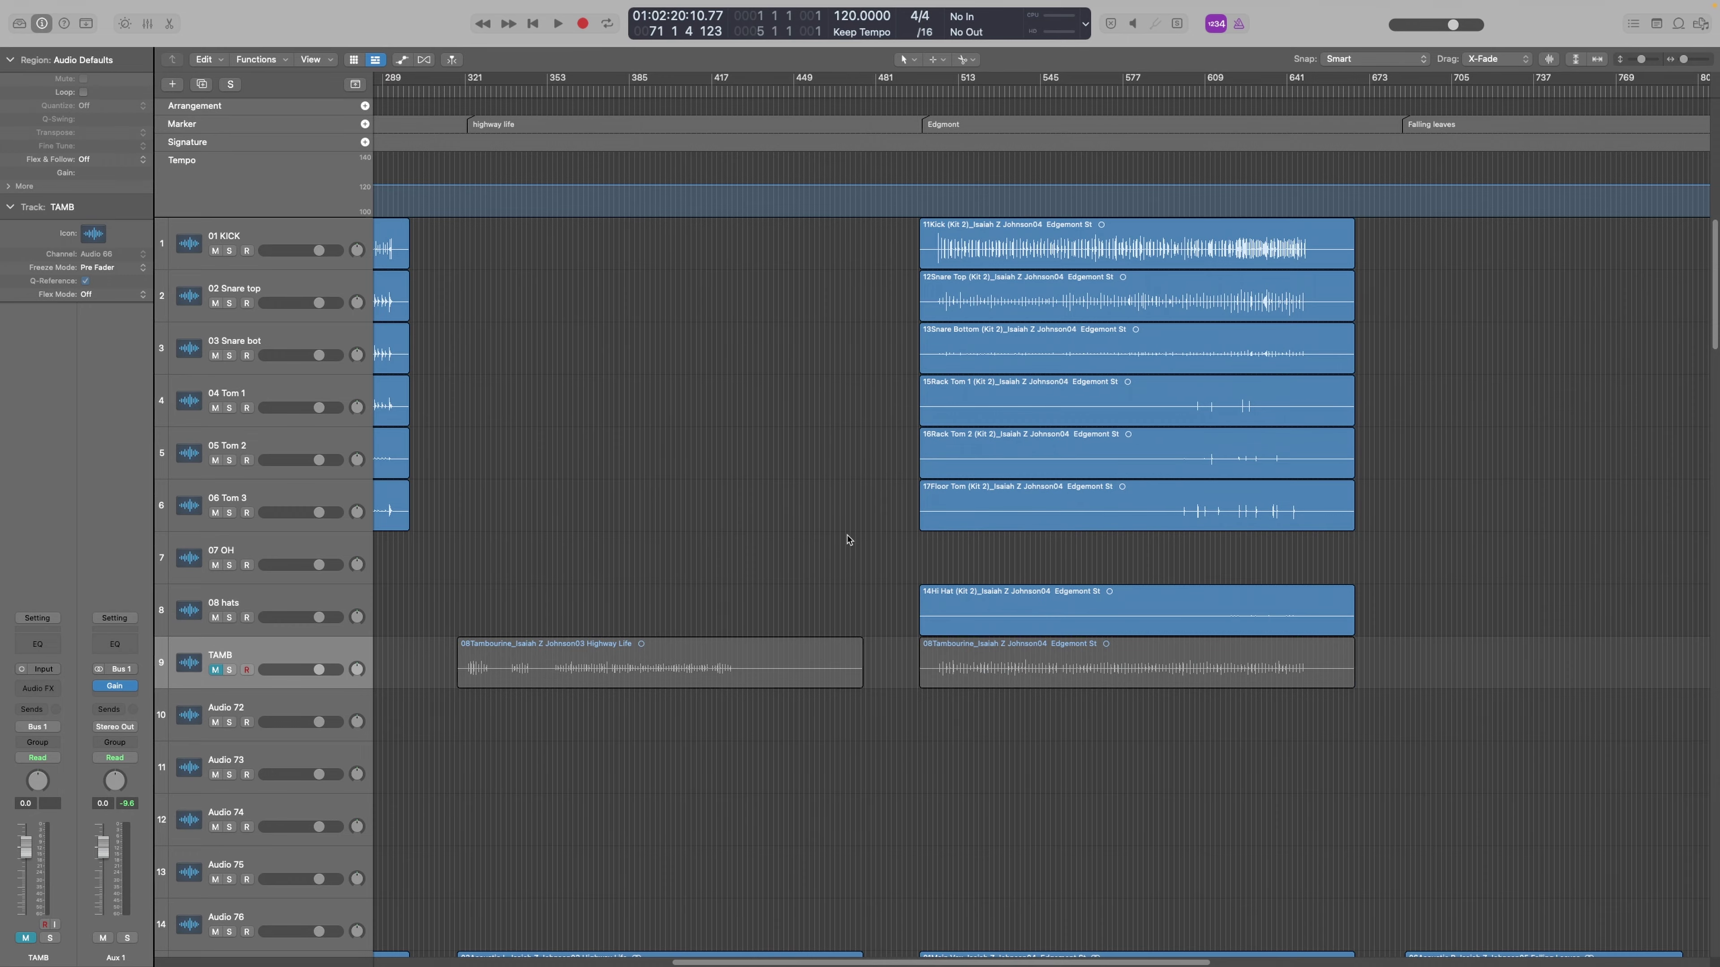
pyautogui.scroll(-10, 886, 557)
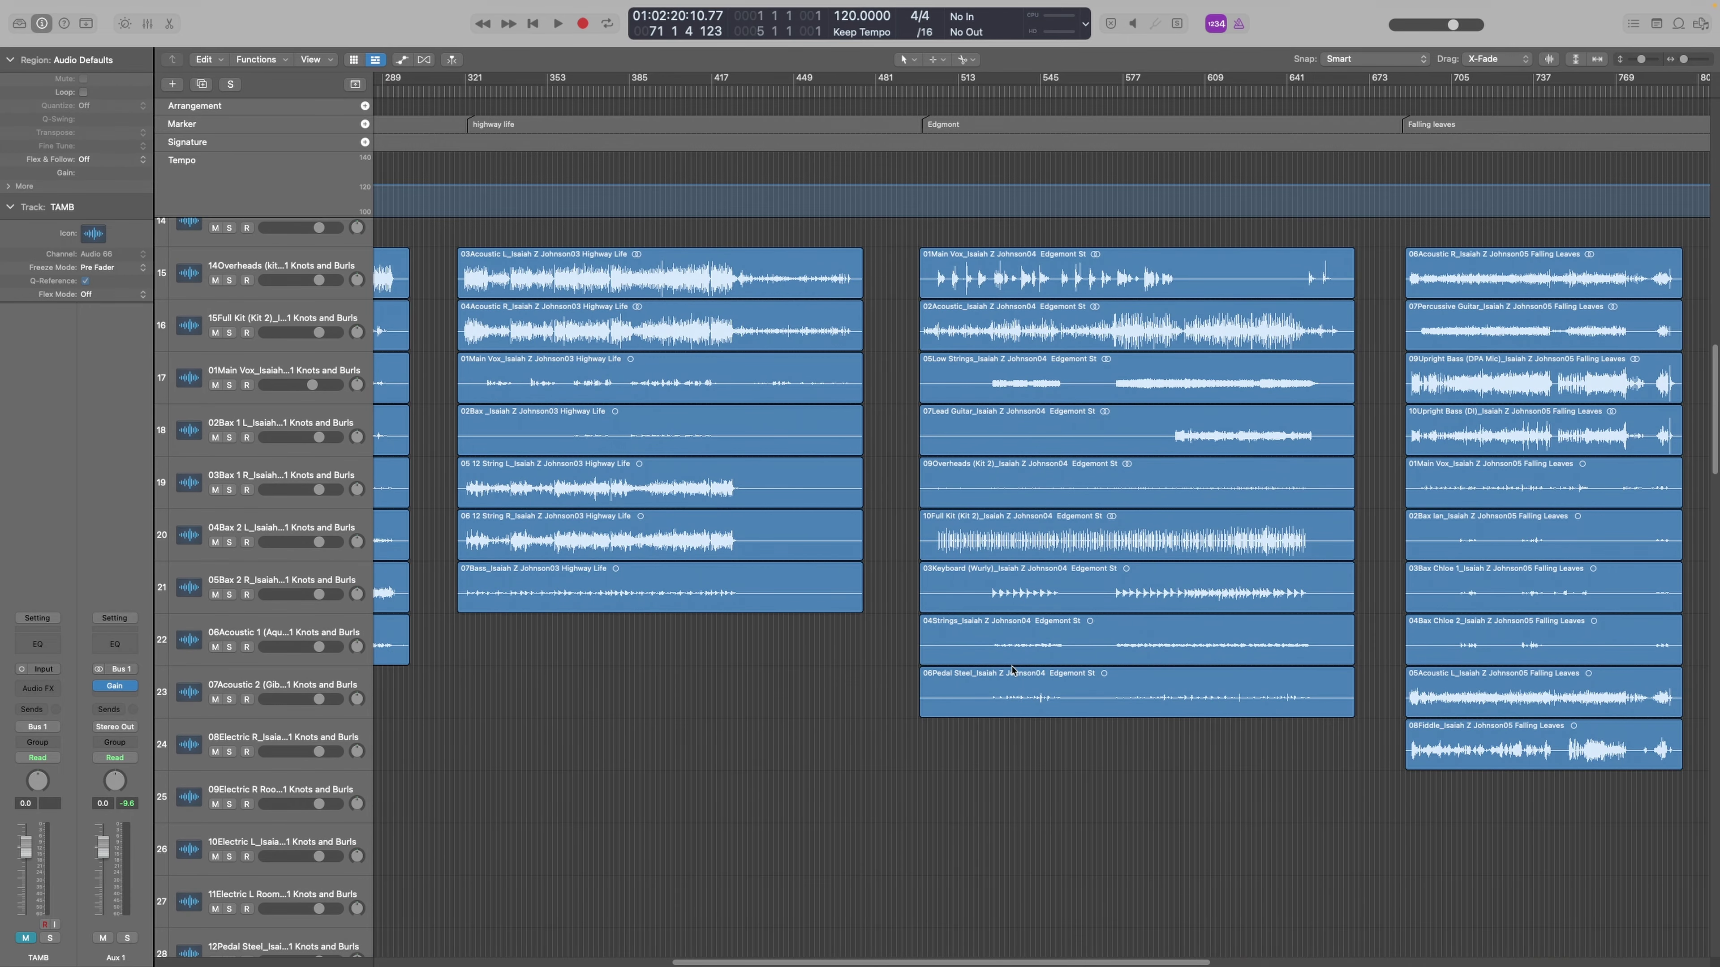
pyautogui.moveTo(1003, 494); pyautogui.dragTo(1000, 572)
pyautogui.scroll(10, 1003, 444)
# Move the Cremation Song drum regions onto tracks 1–10 and play them back to check
pyautogui.click(1005, 776)
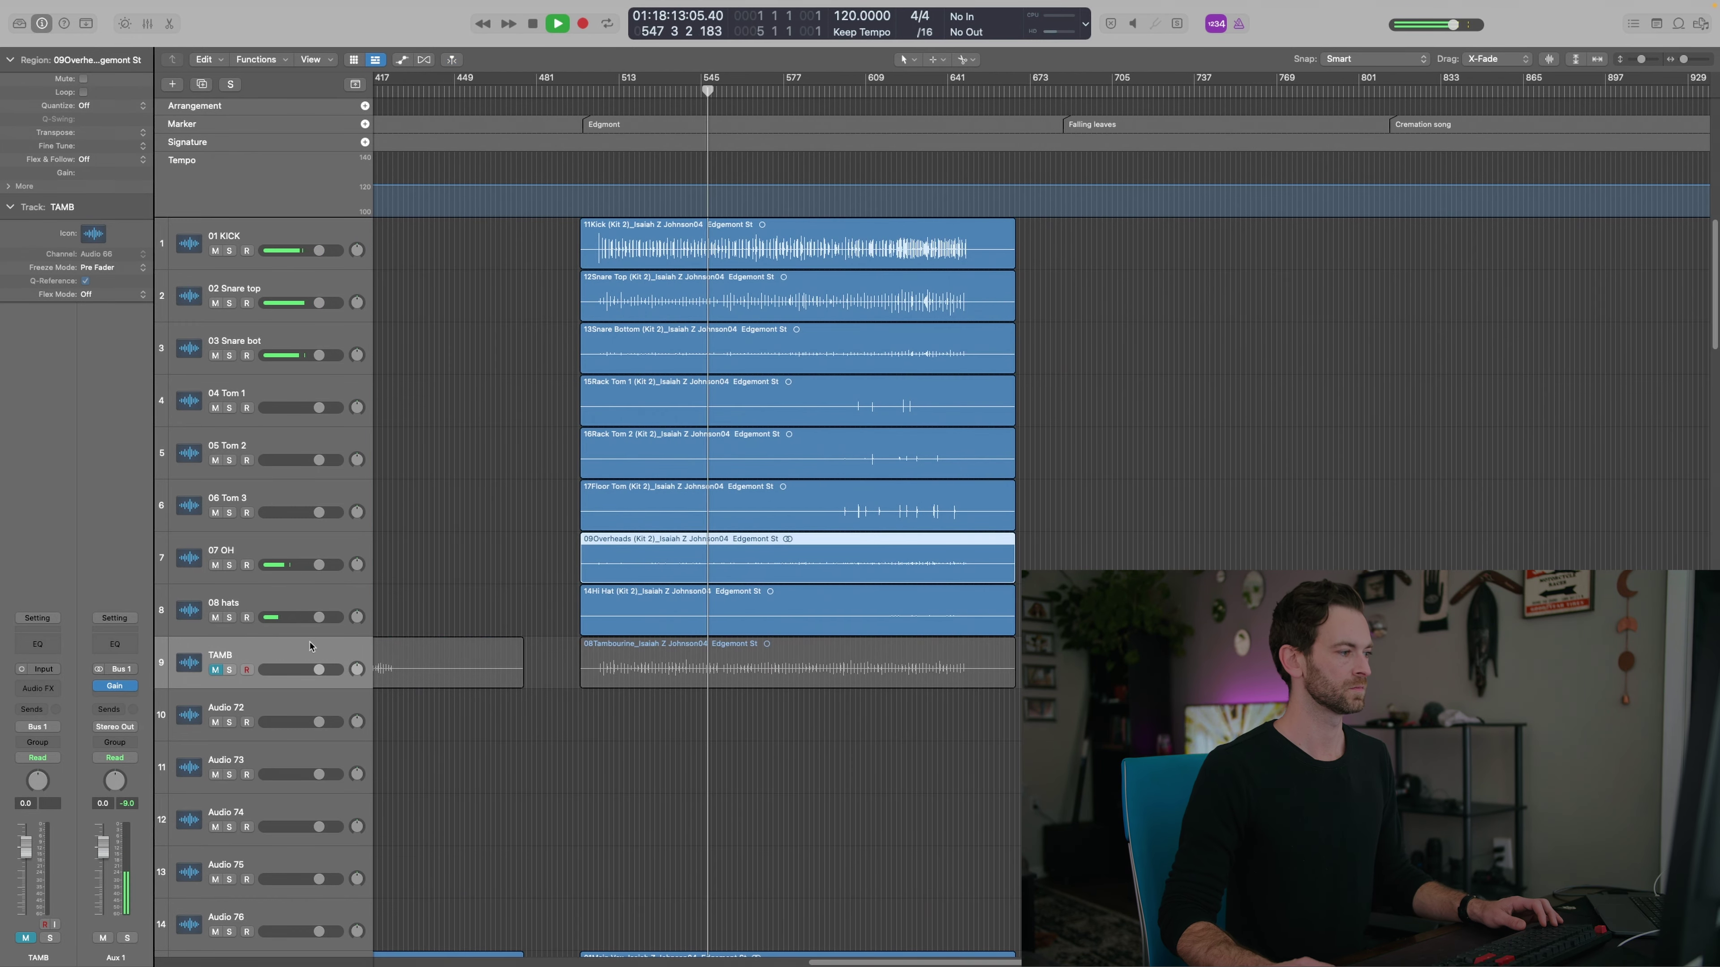
pyautogui.press('Up')
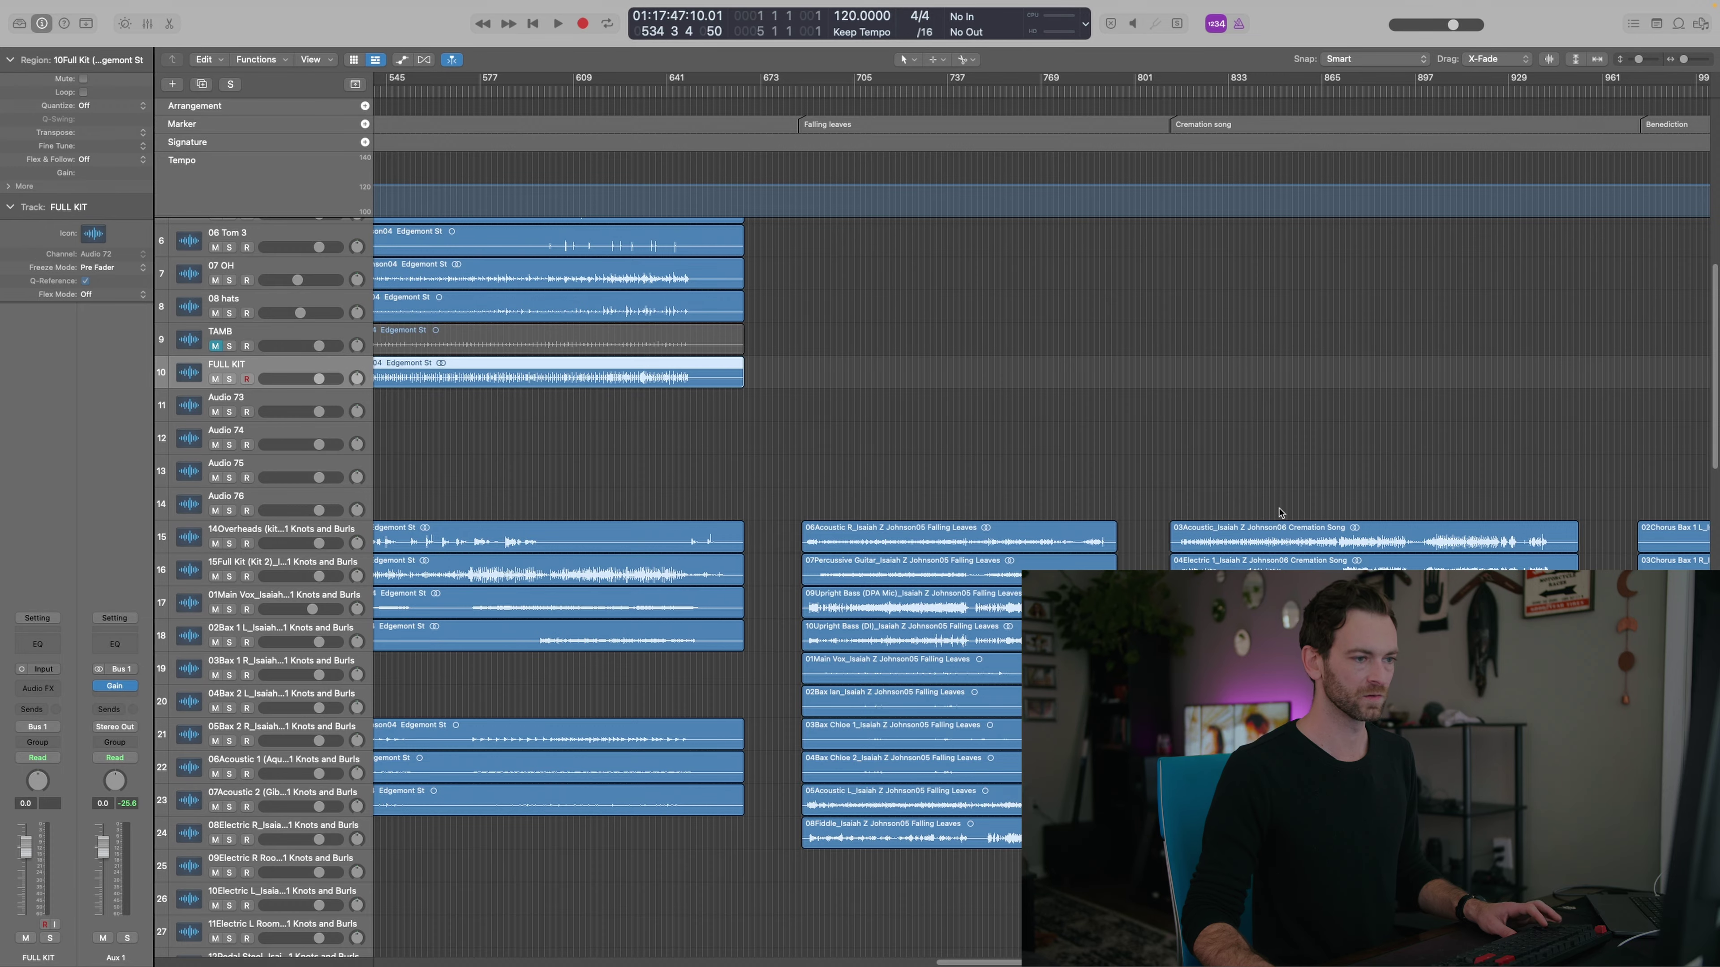
pyautogui.hscroll(5, 1279, 513)
pyautogui.scroll(-3, 967, 602)
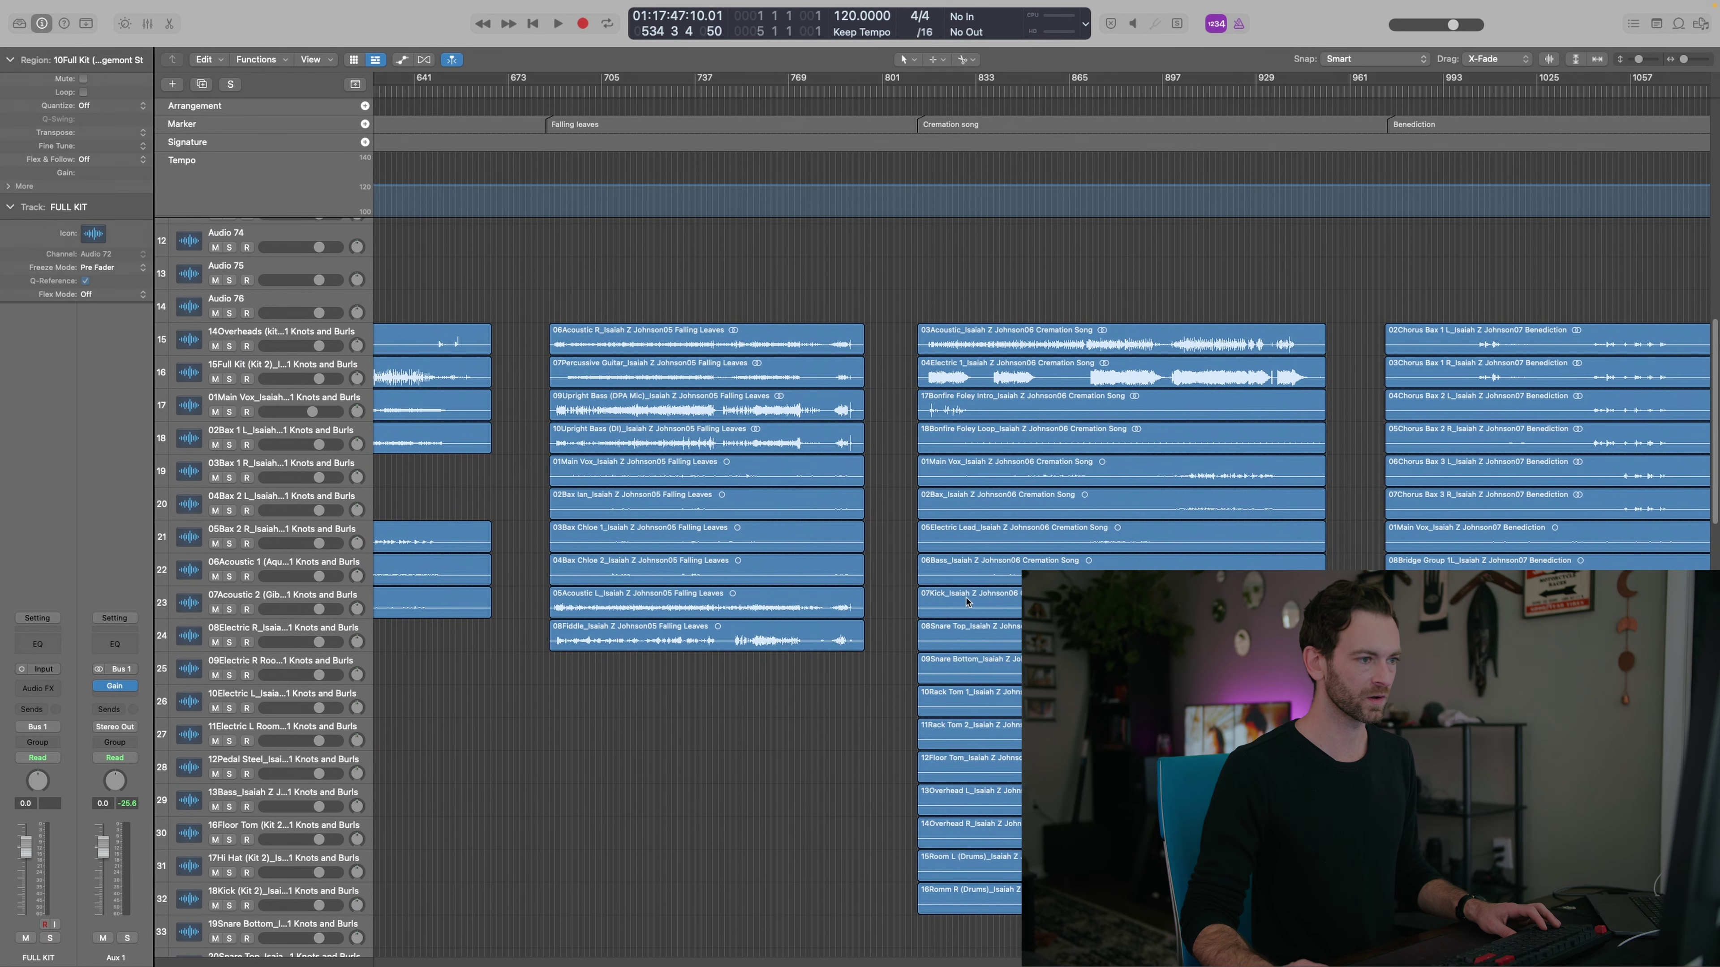
pyautogui.moveTo(907, 601); pyautogui.dragTo(980, 815)
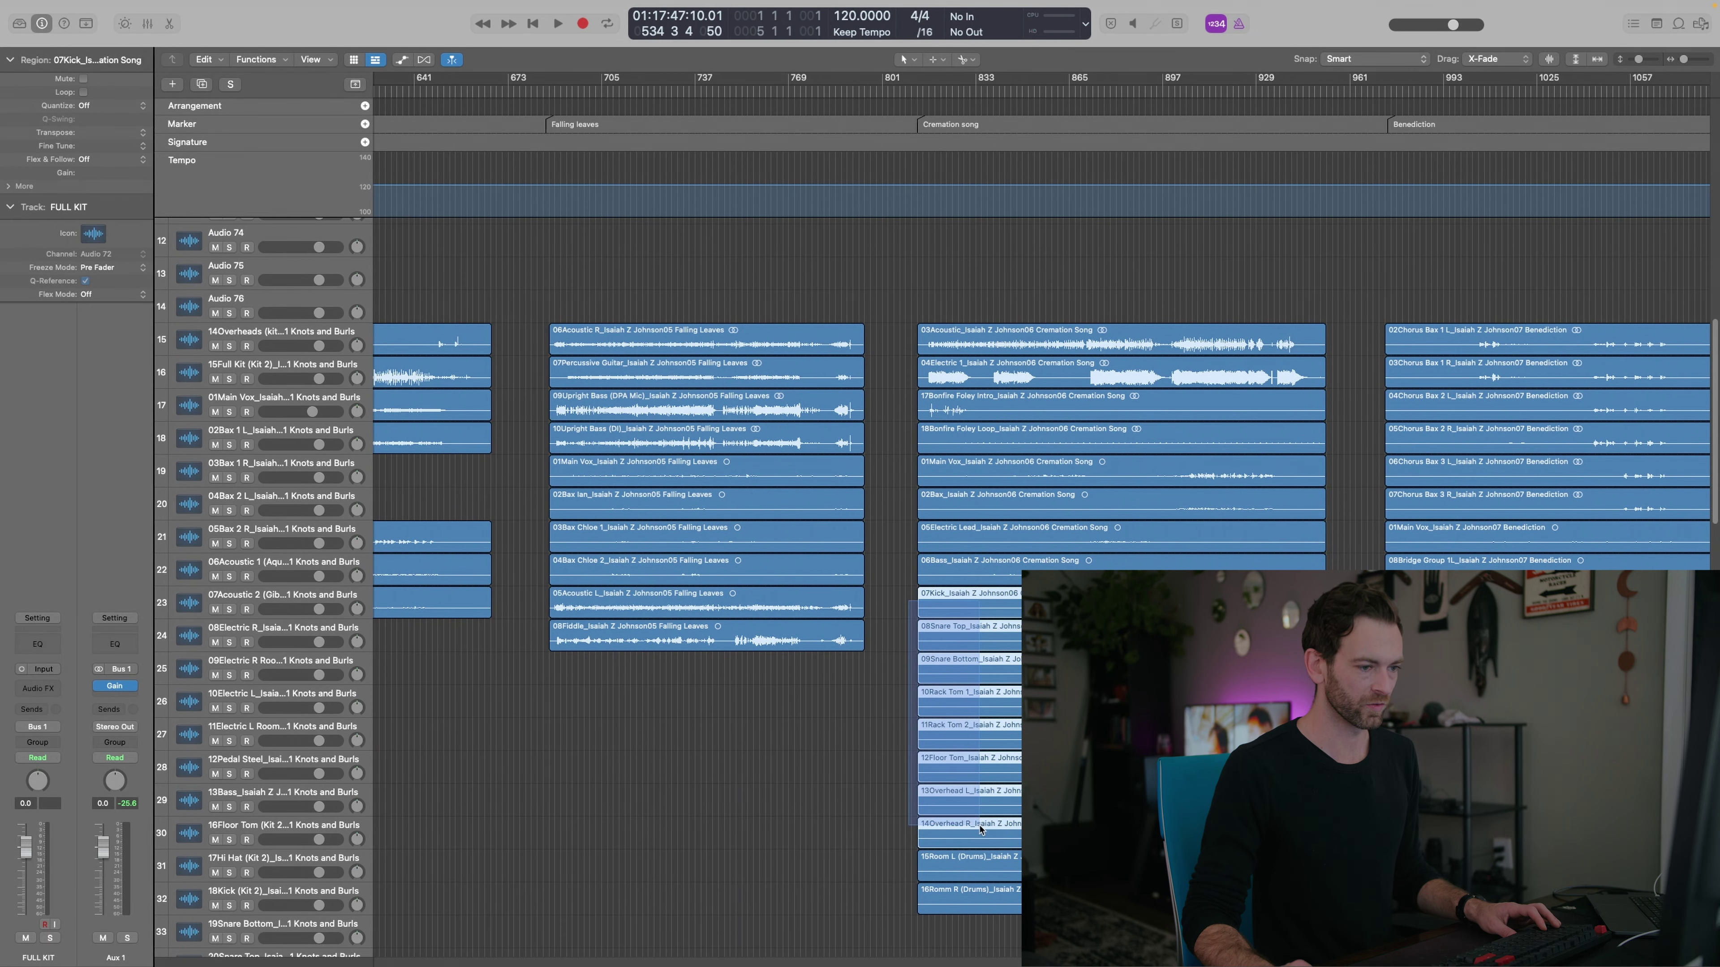
pyautogui.moveTo(990, 919); pyautogui.dragTo(990, 920)
pyautogui.moveTo(968, 605); pyautogui.dragTo(979, 237)
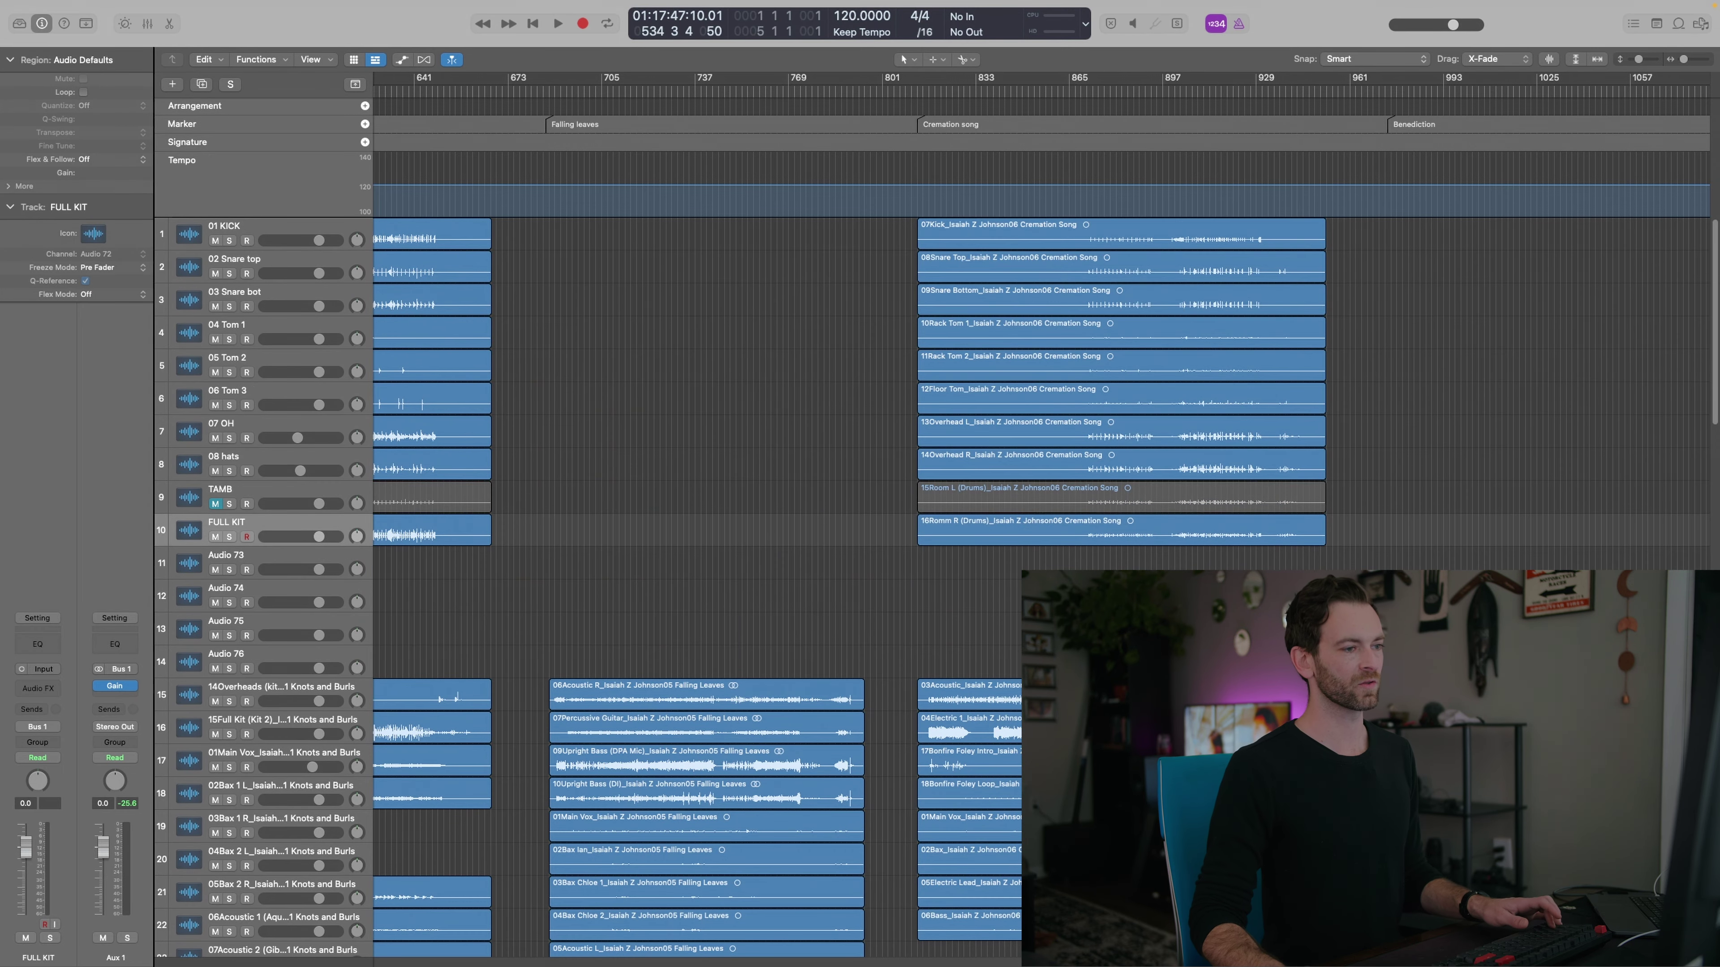
pyautogui.press('space')
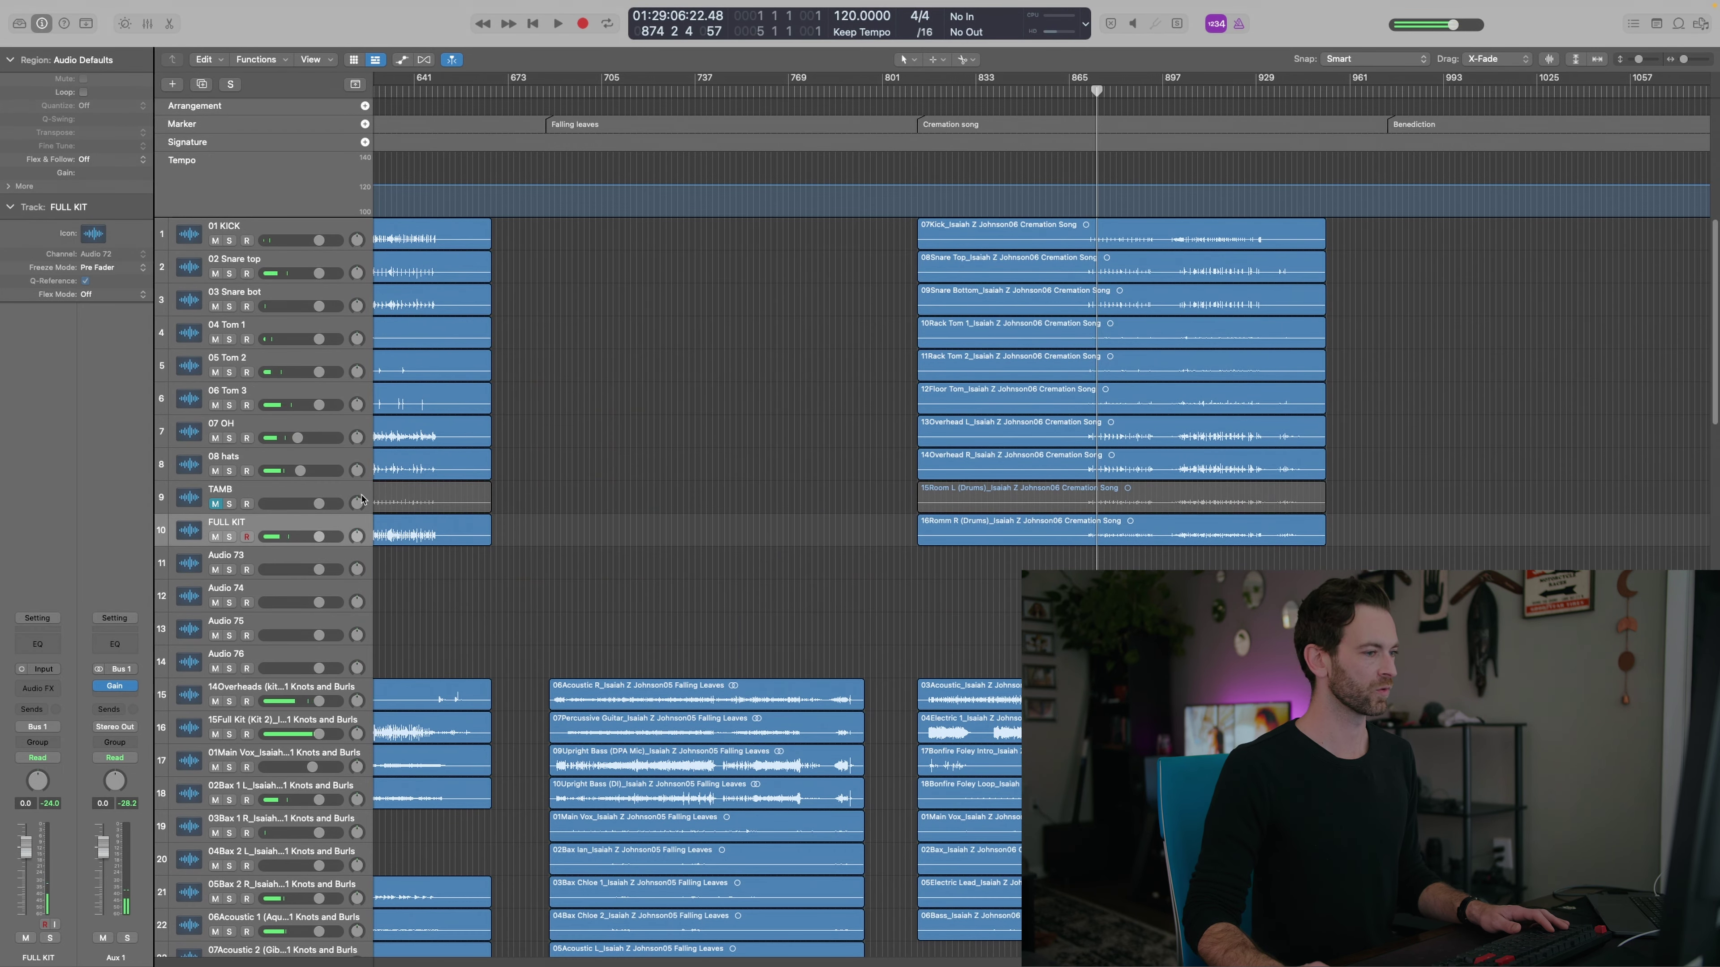
# Add two duplicate 07 OH tracks and move 13Overhead L and 14Overhead R onto them
pyautogui.scroll(-1, 772, 562)
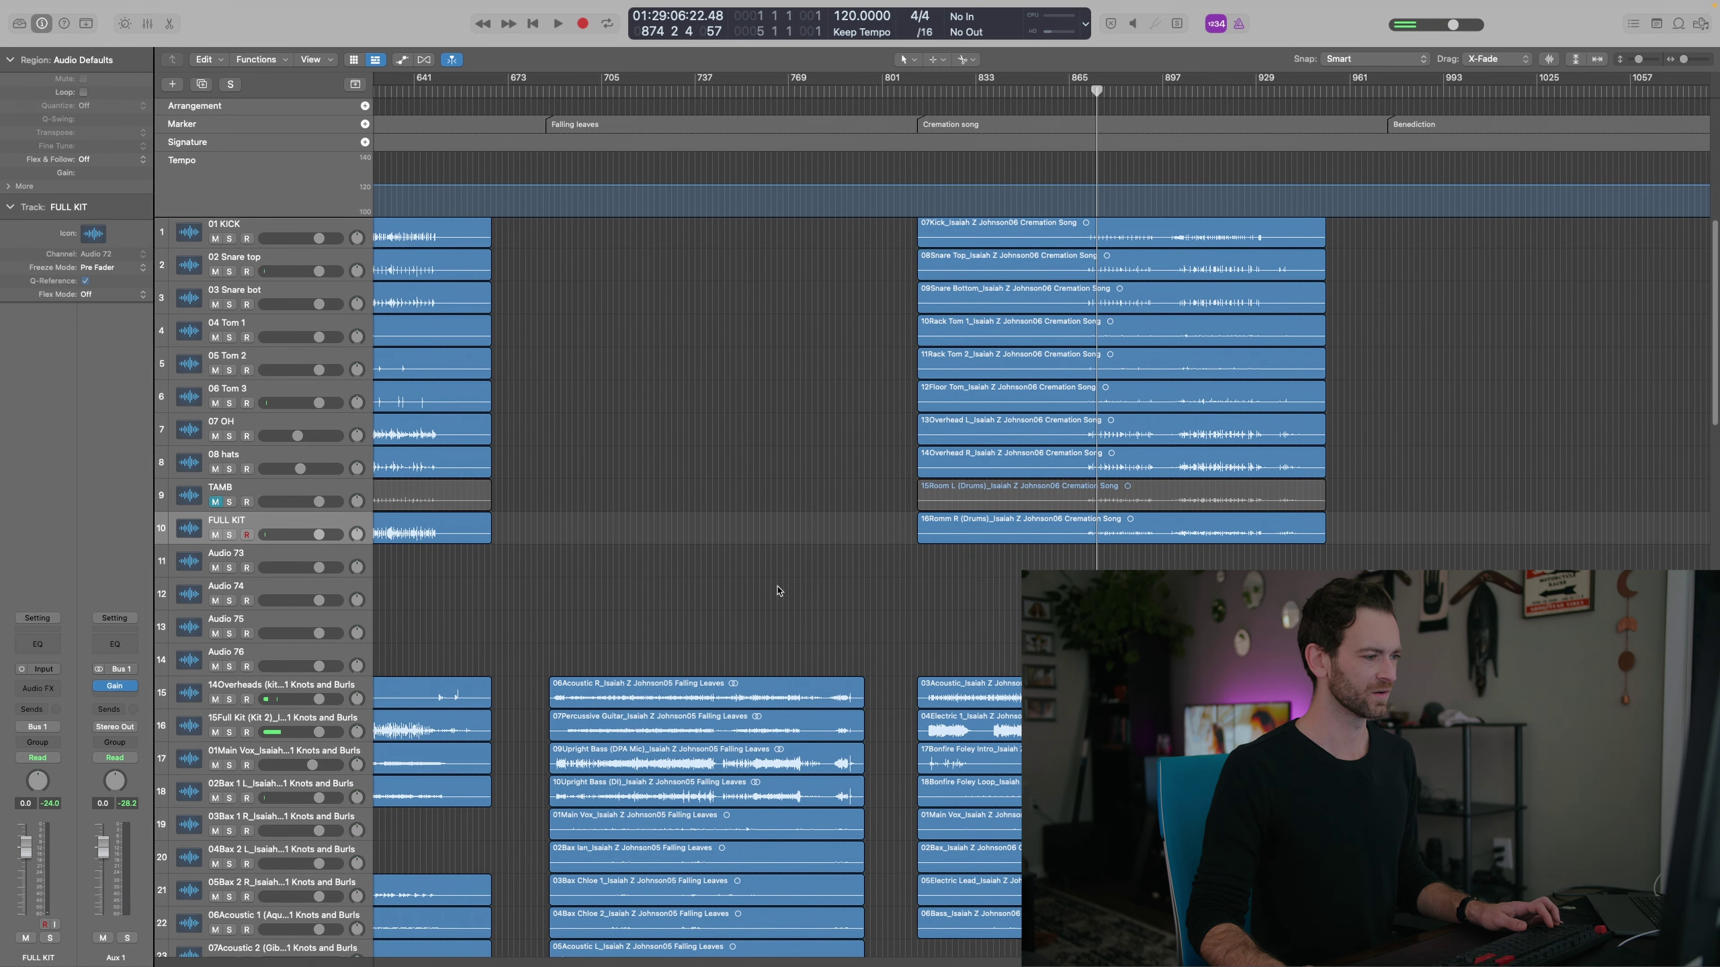
pyautogui.hscroll(-8, 778, 591)
pyautogui.click(988, 431)
pyautogui.hscroll(8, 993, 459)
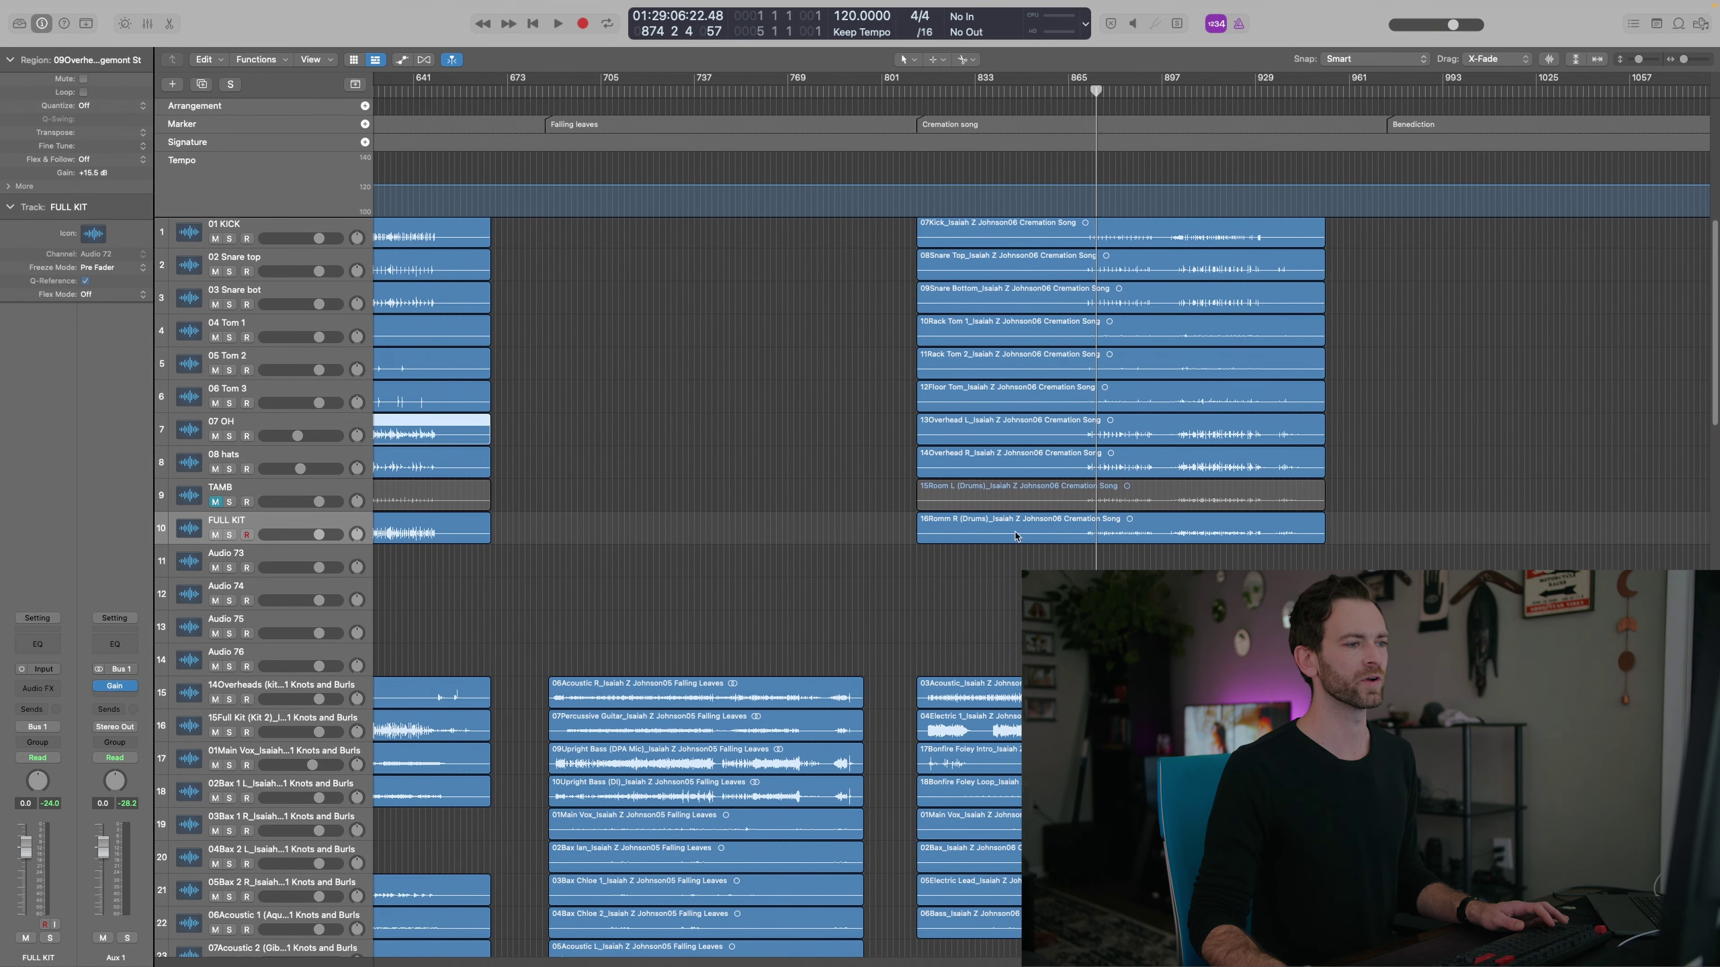
pyautogui.click(990, 435)
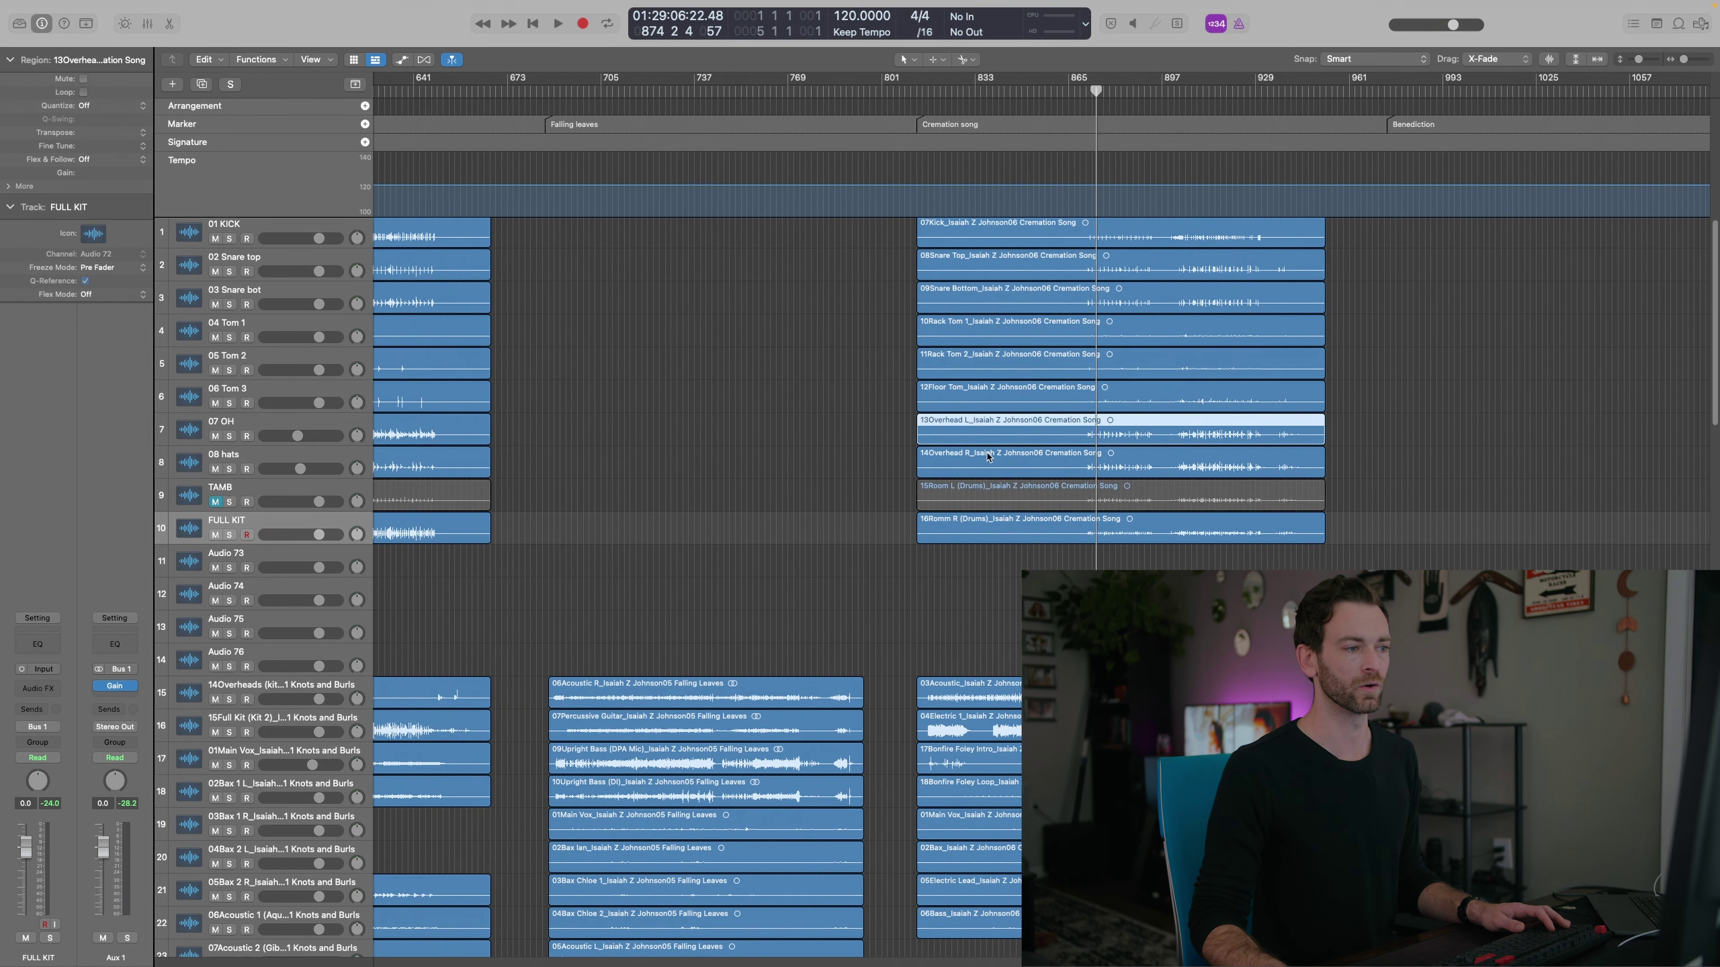
pyautogui.click(249, 457)
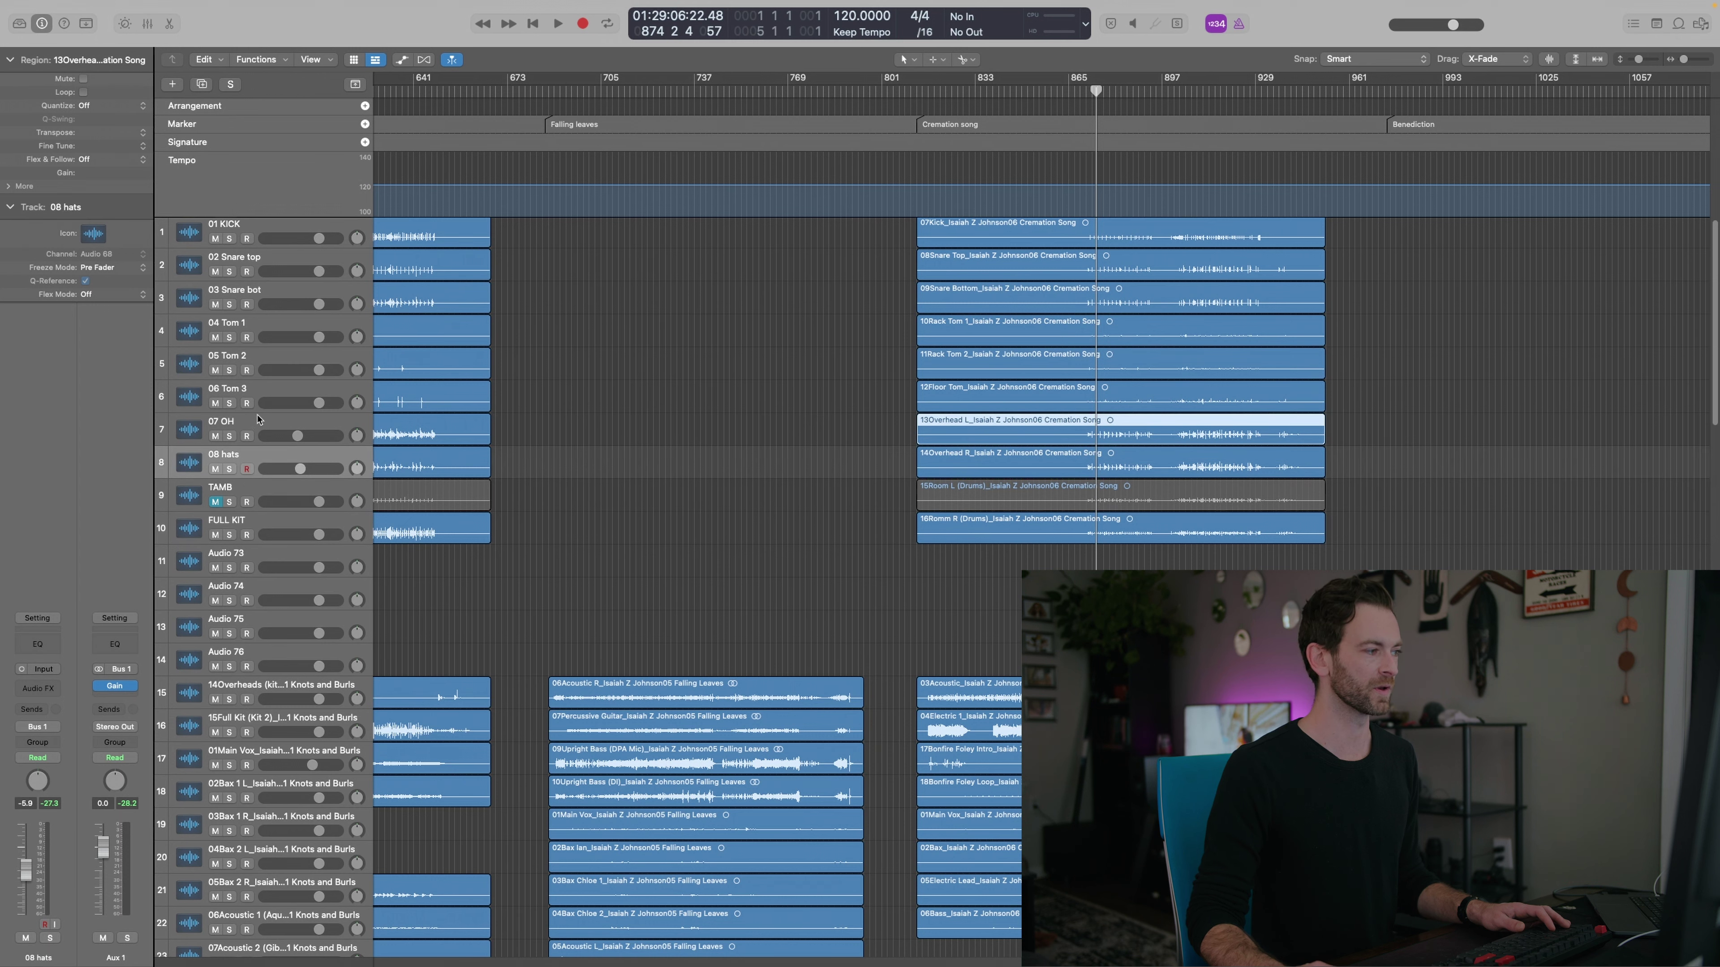
pyautogui.click(241, 428)
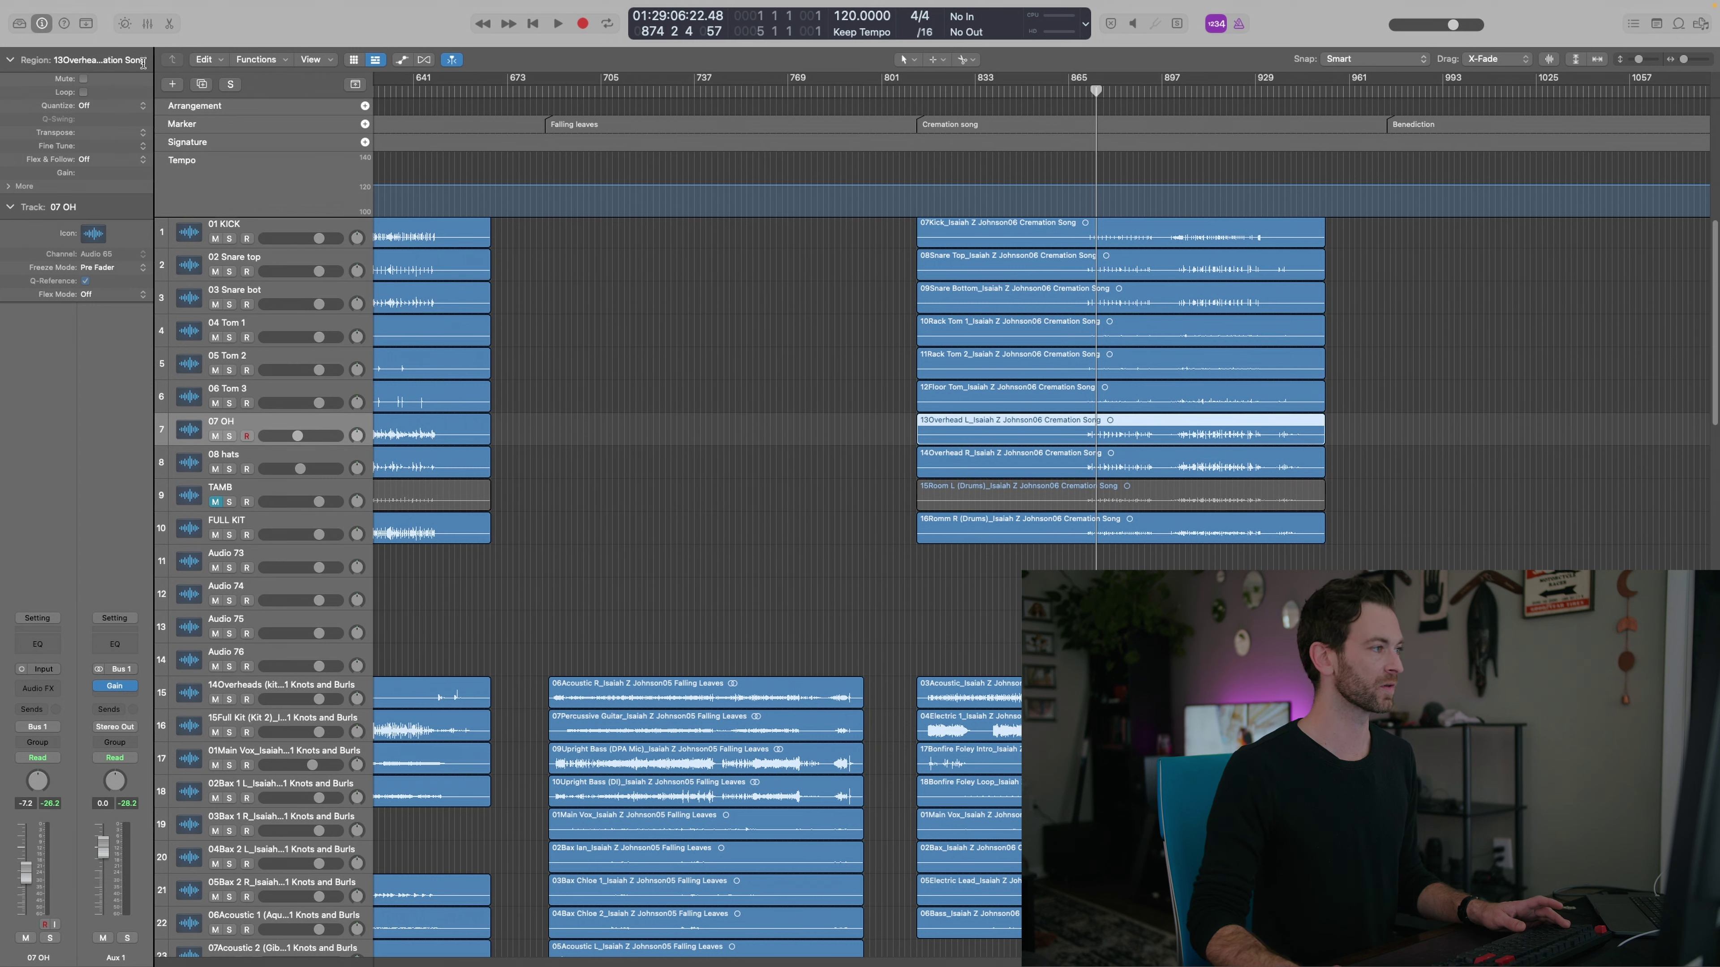
pyautogui.click(202, 83)
pyautogui.click(202, 83)
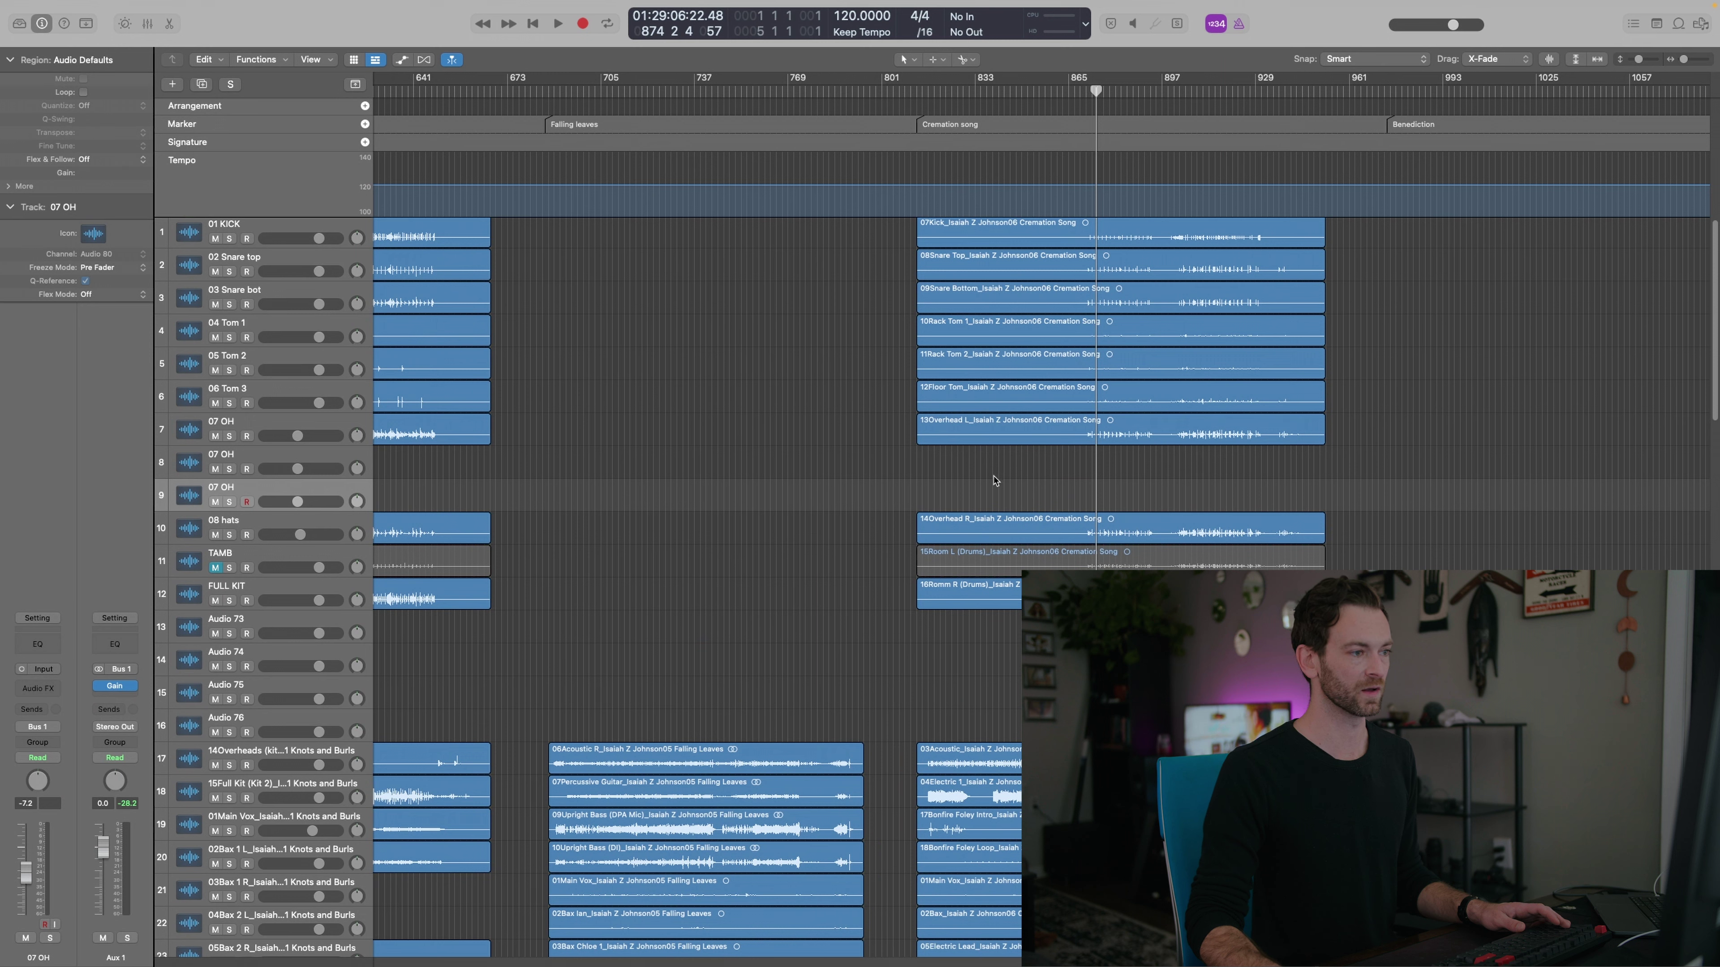
pyautogui.moveTo(1008, 442); pyautogui.dragTo(1007, 469)
pyautogui.moveTo(1005, 535); pyautogui.dragTo(1004, 505)
# Pan the left overhead track left and the right overhead track right
pyautogui.moveTo(356, 468); pyautogui.dragTo(354, 494)
pyautogui.press('Up')
pyautogui.press('Up')
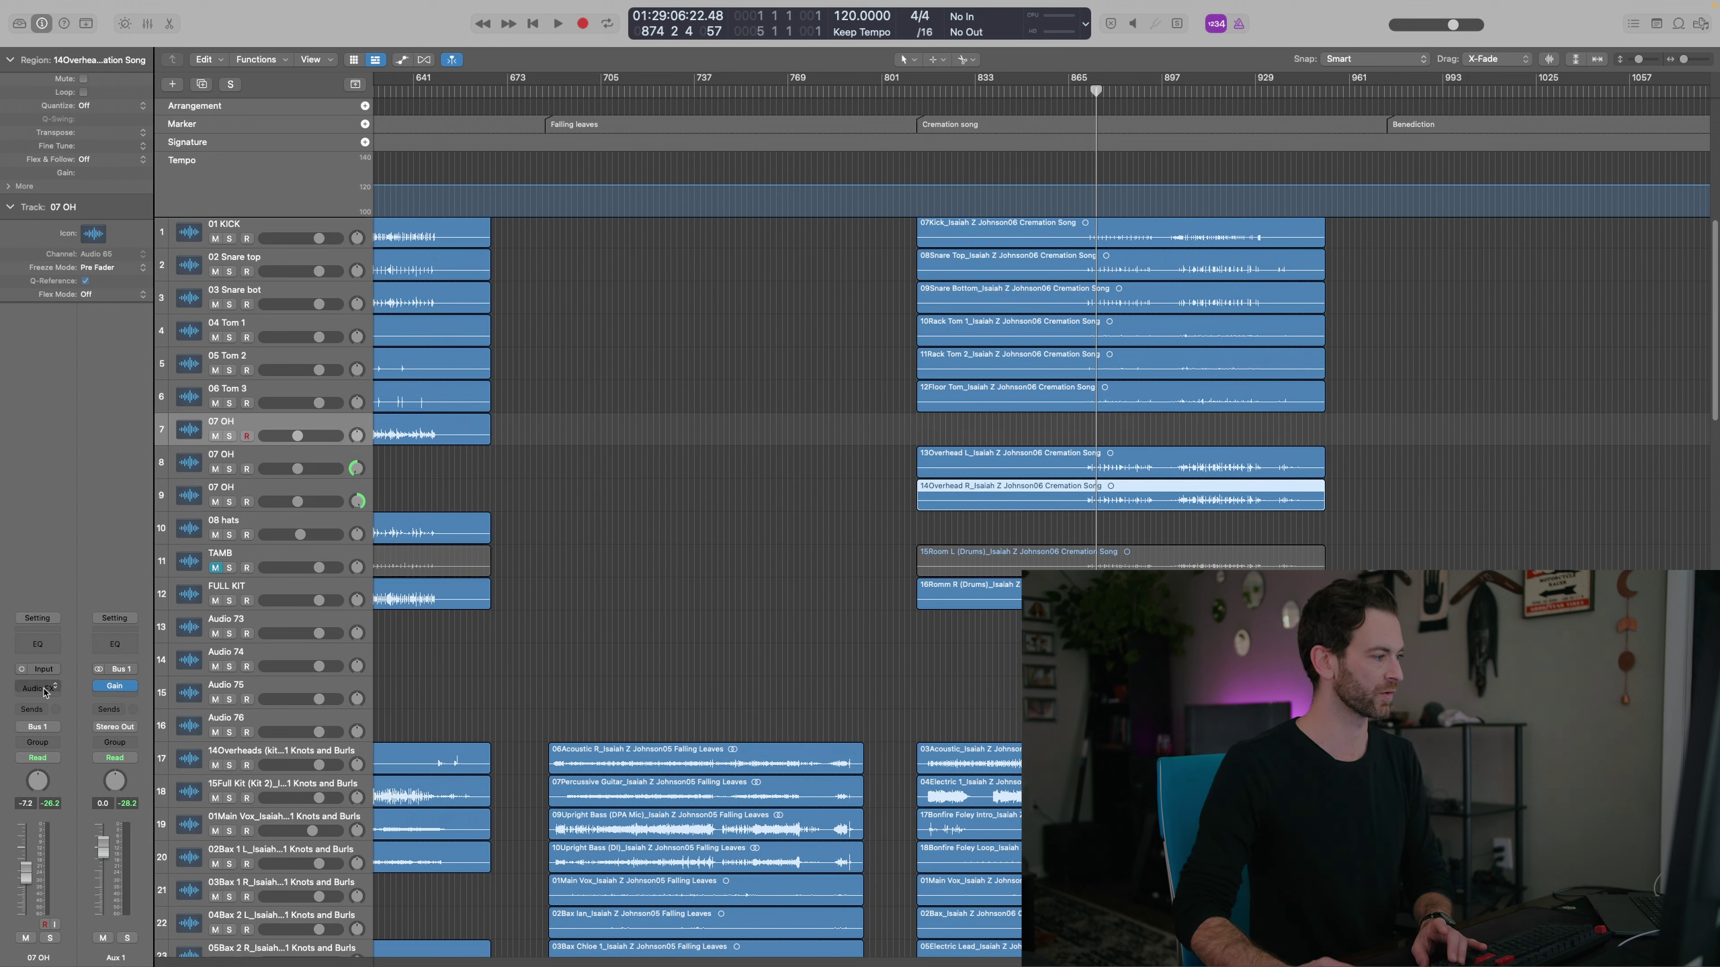
pyautogui.press('Down')
pyautogui.press('Down')
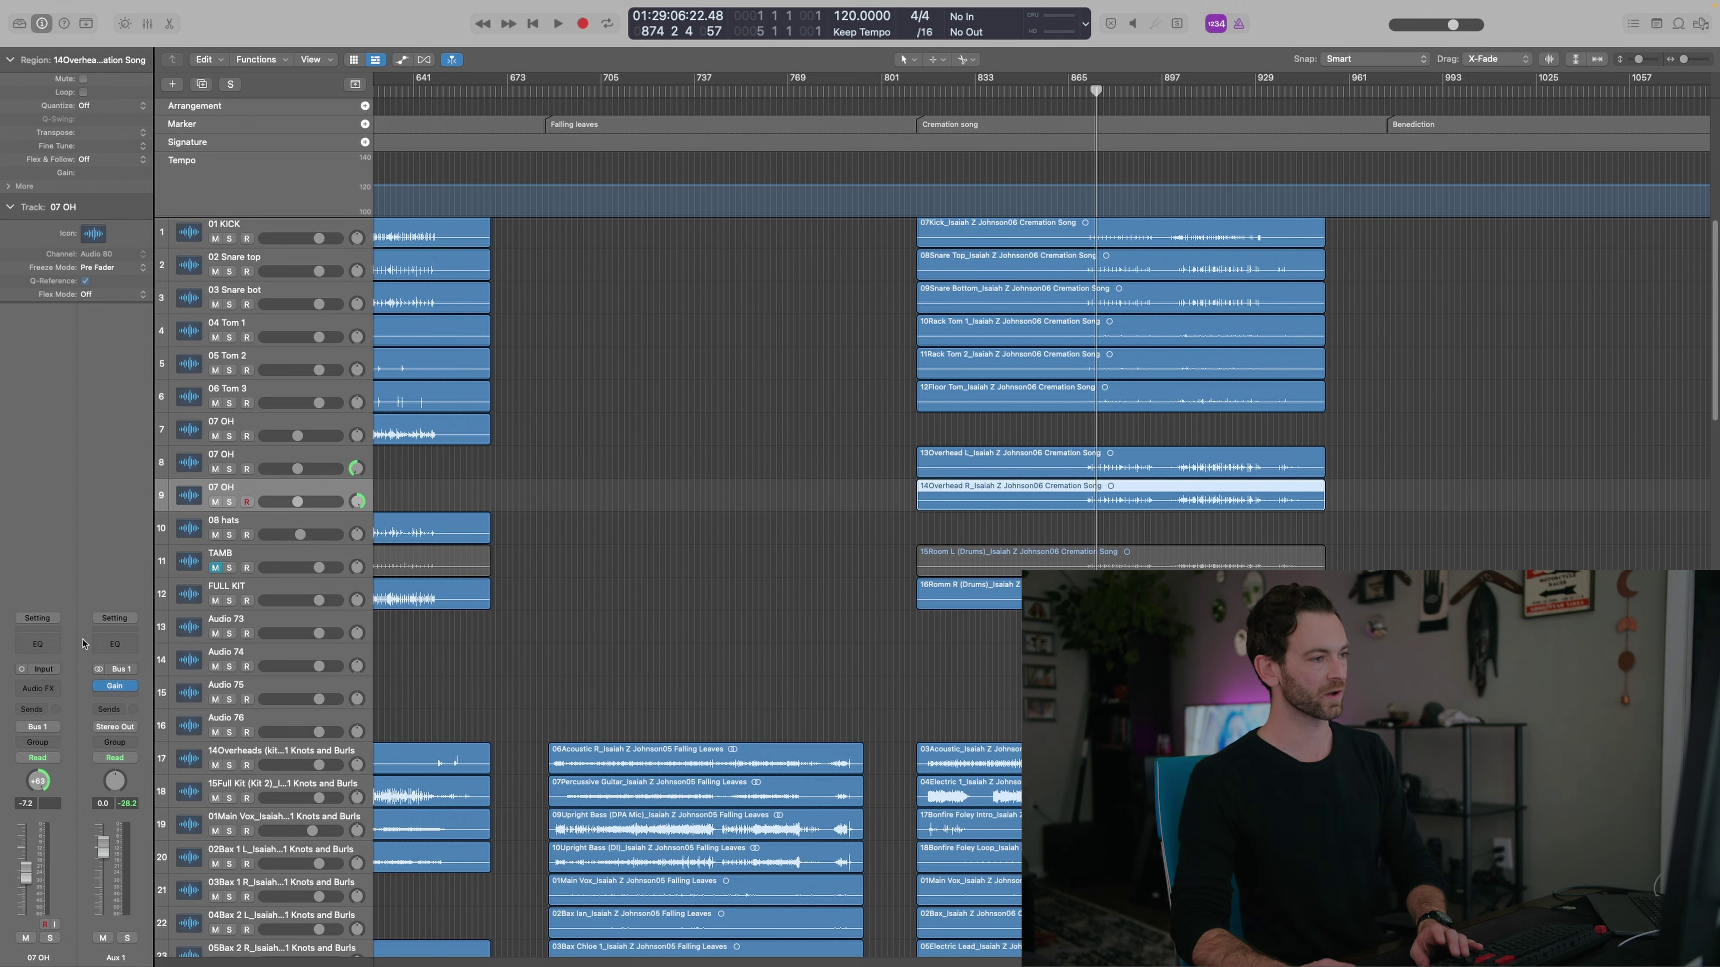
pyautogui.press('Up')
pyautogui.press('Up')
pyautogui.press('Up')
pyautogui.press('Up')
# Add 09 ROOM and 10 ROOM tracks above TAMB, move Room L/R onto them, and audition soloed
pyautogui.click(254, 523)
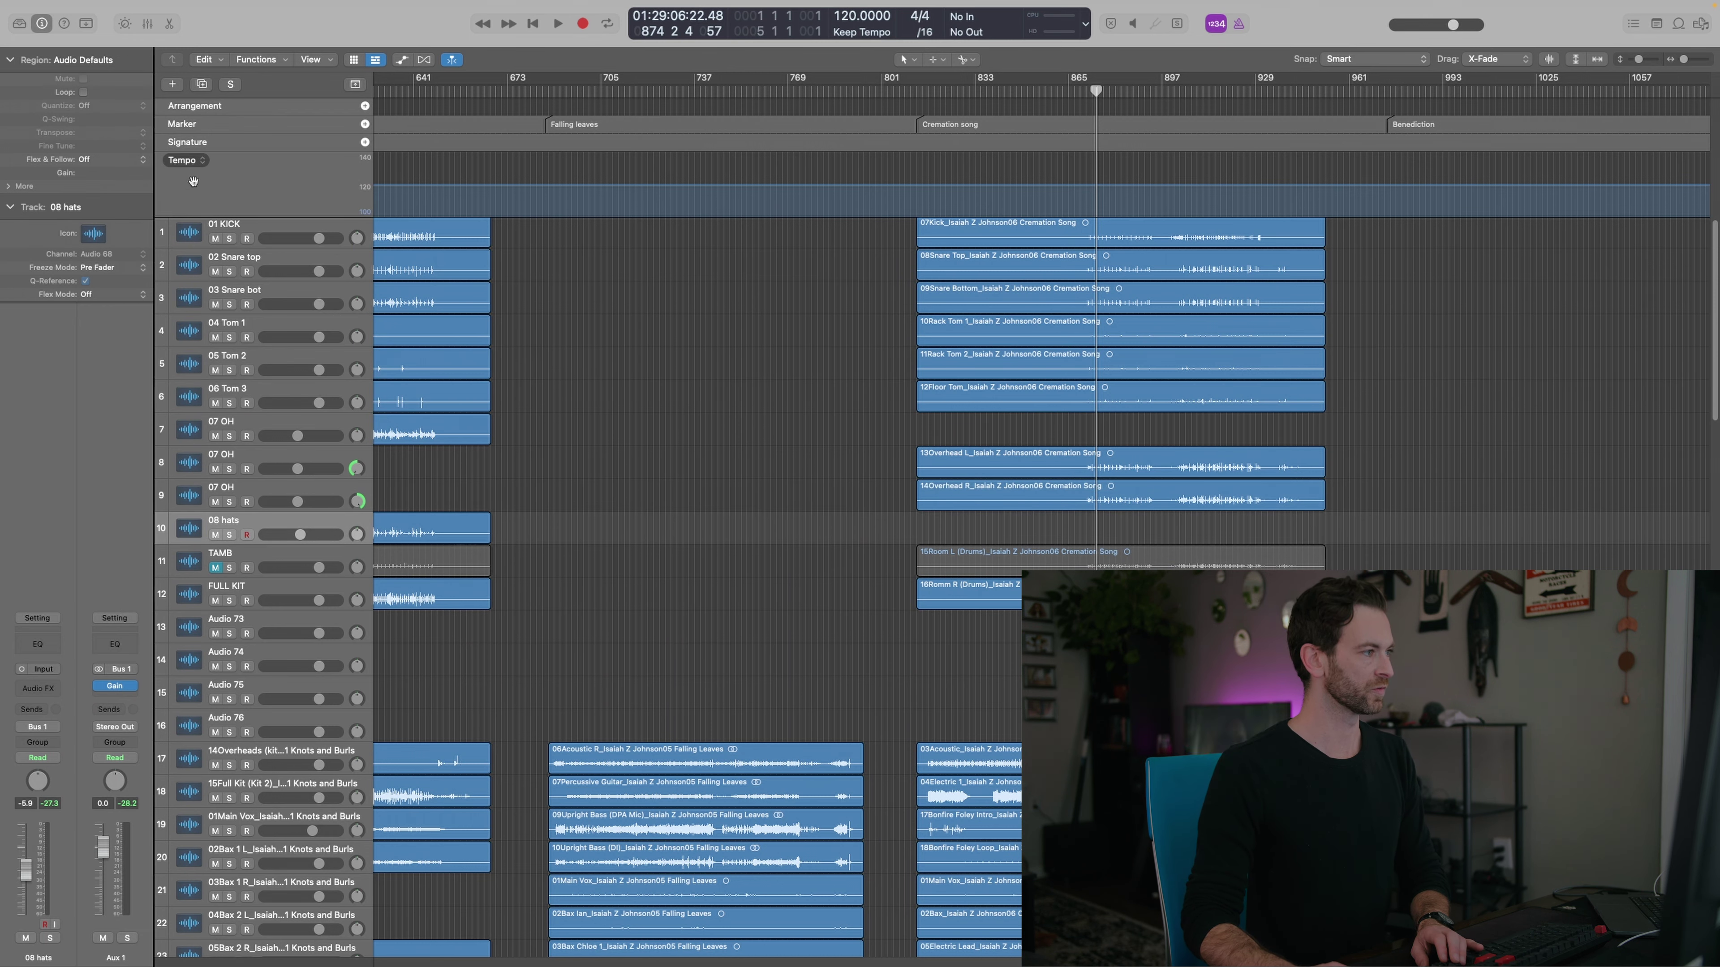
pyautogui.click(202, 84)
pyautogui.click(202, 84)
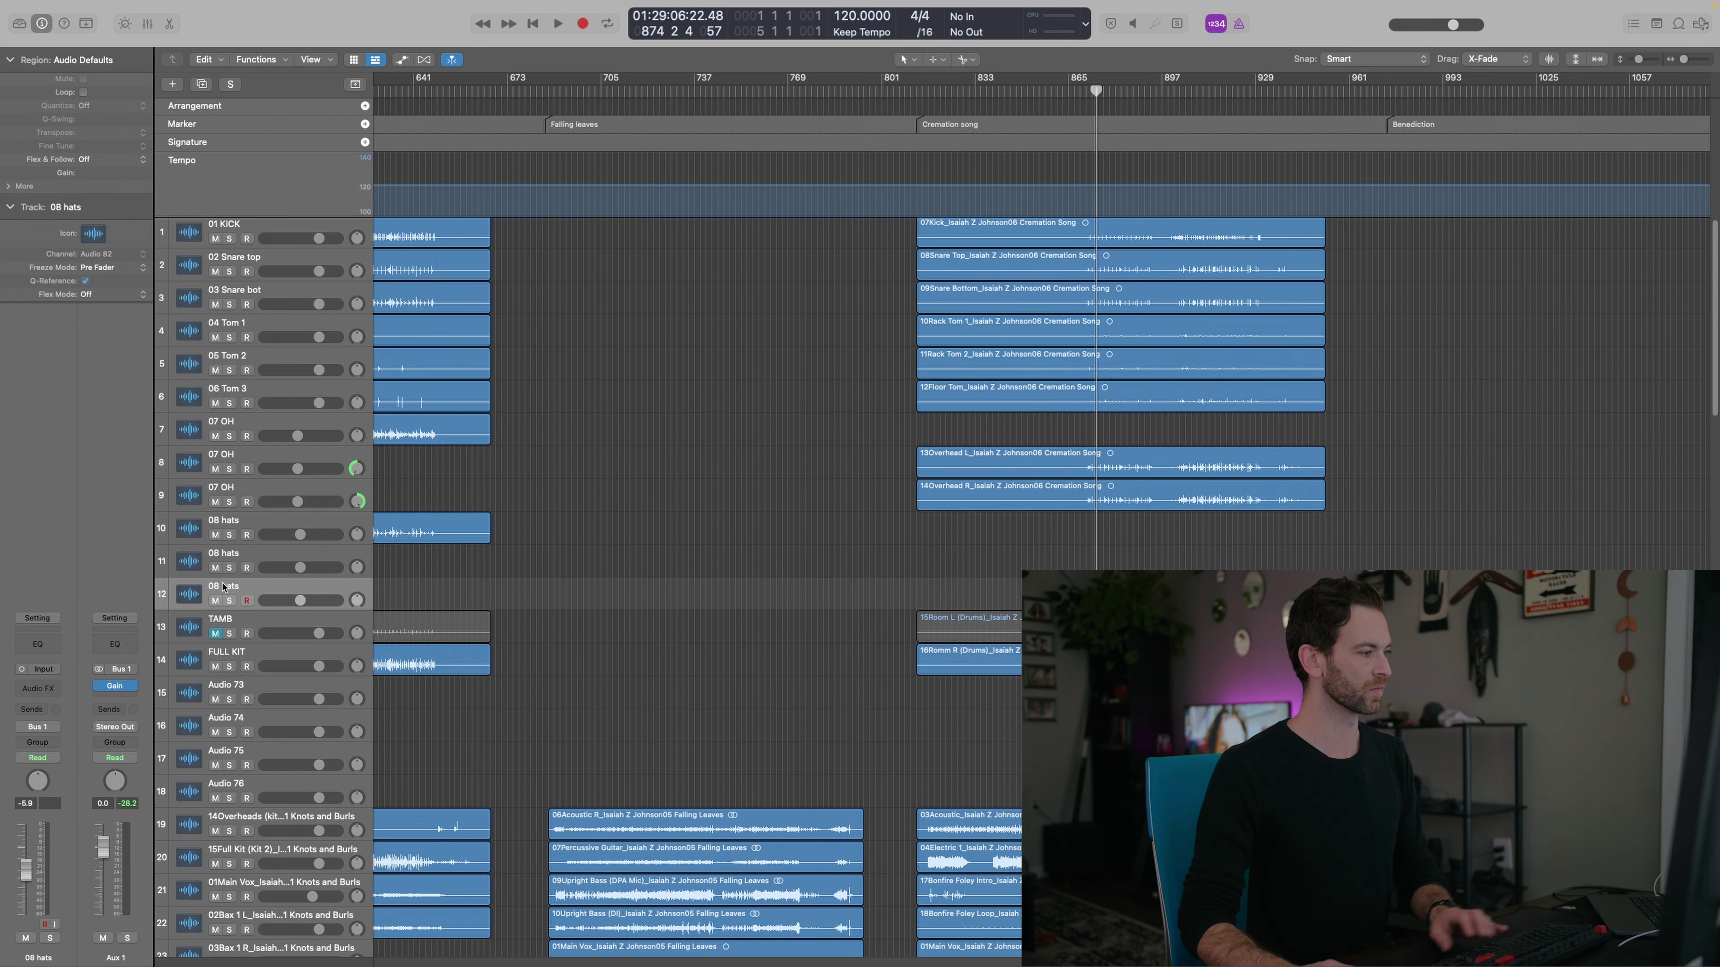
pyautogui.moveTo(989, 636); pyautogui.dragTo(989, 571)
pyautogui.press('space')
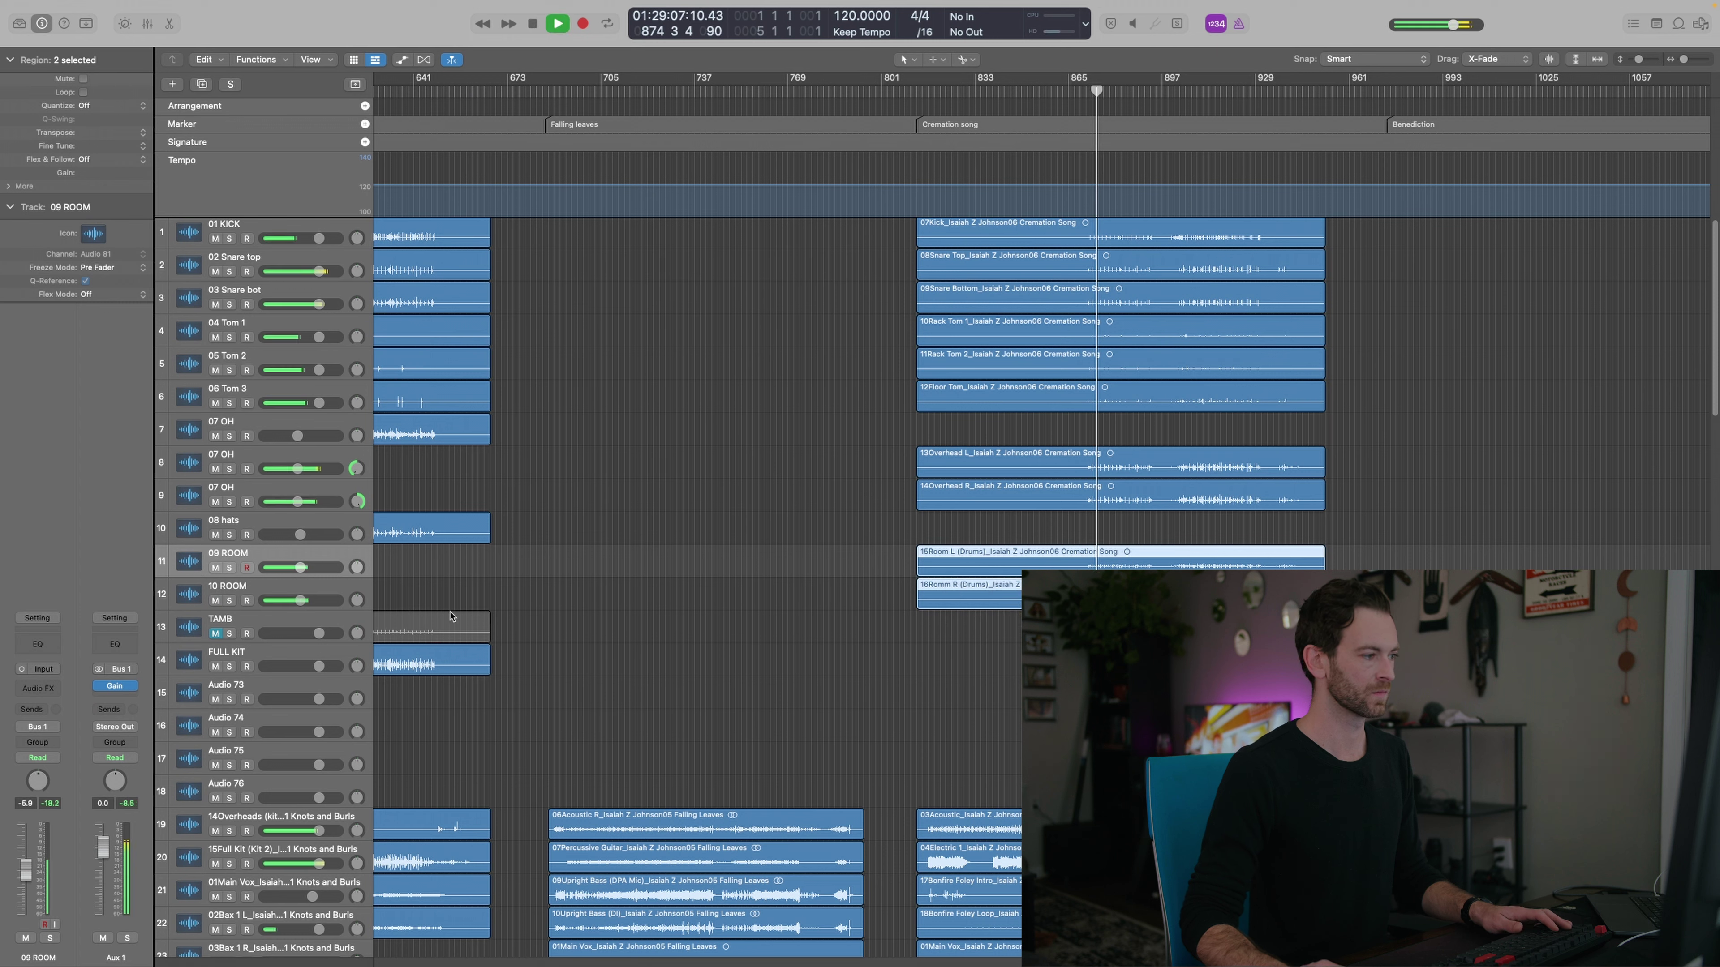
pyautogui.press('space')
pyautogui.click(230, 571)
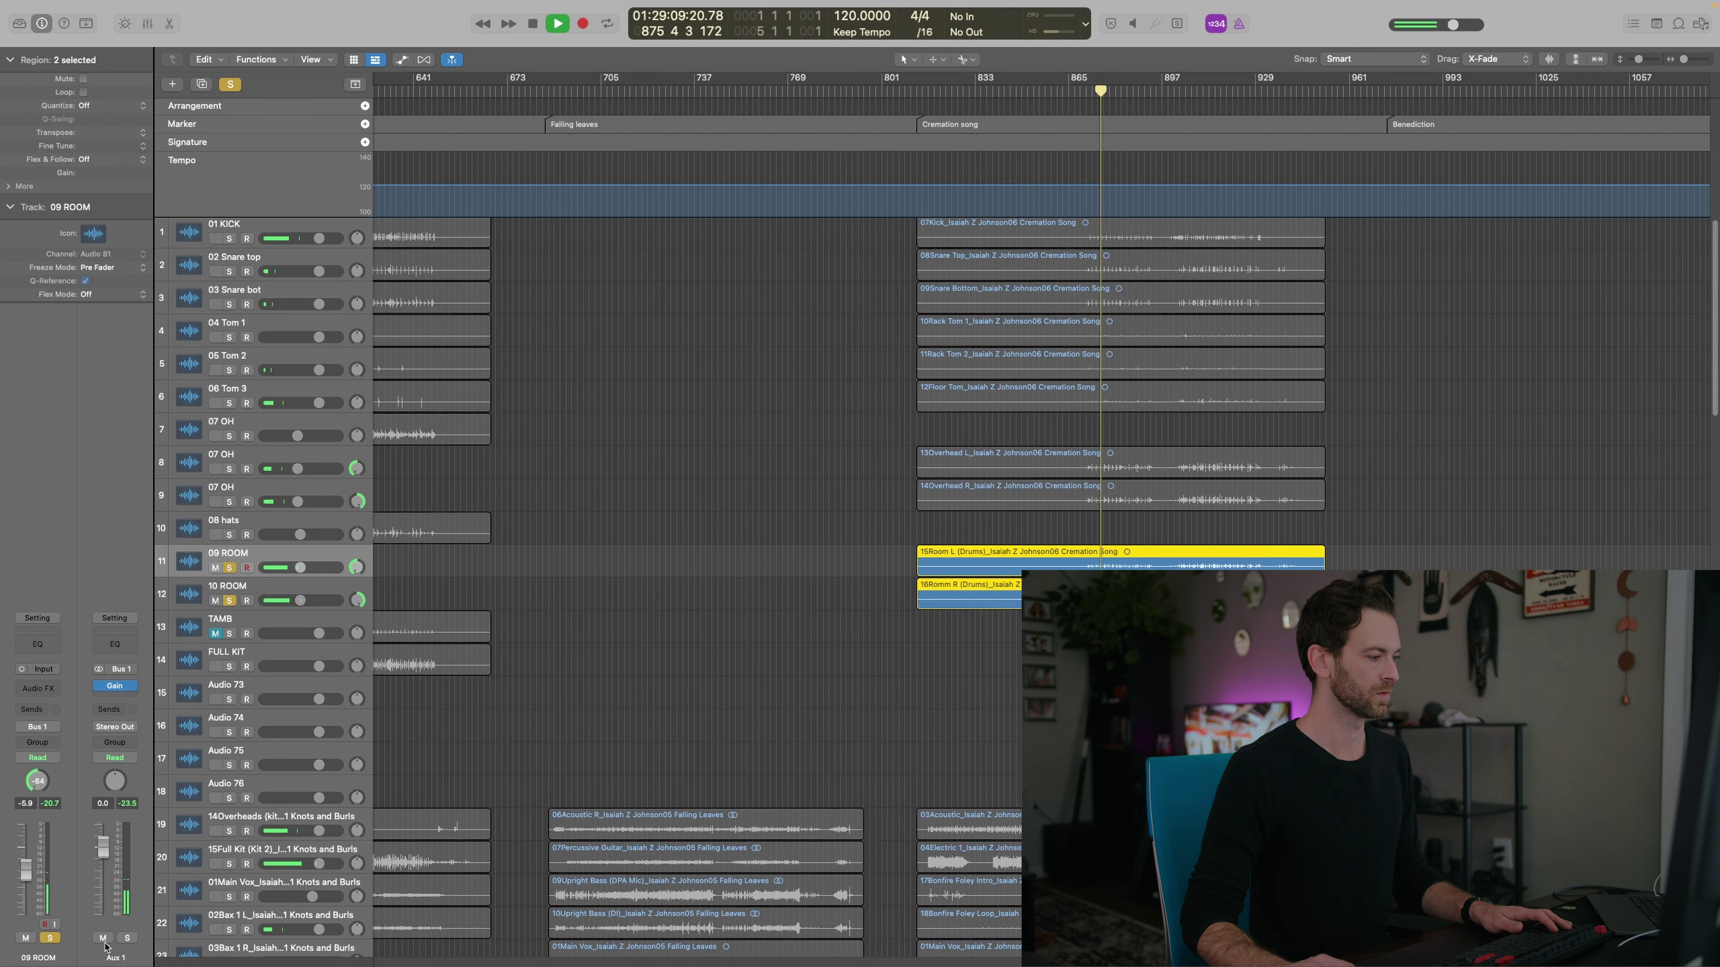
pyautogui.click(127, 938)
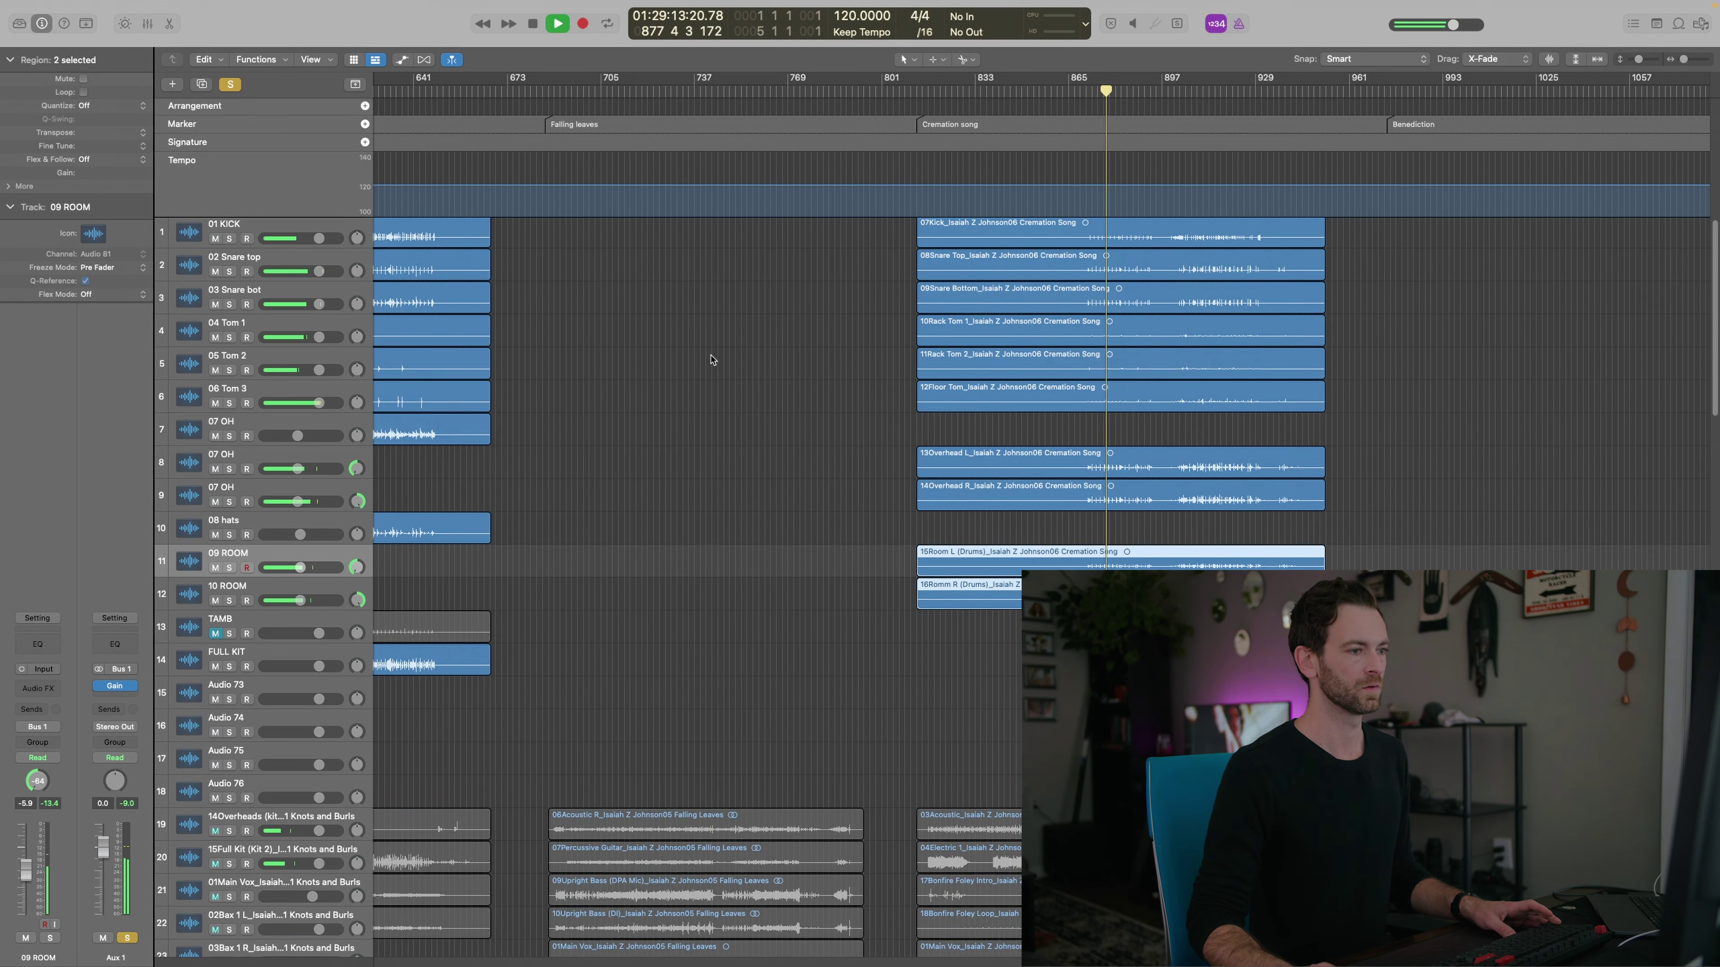
pyautogui.click(818, 492)
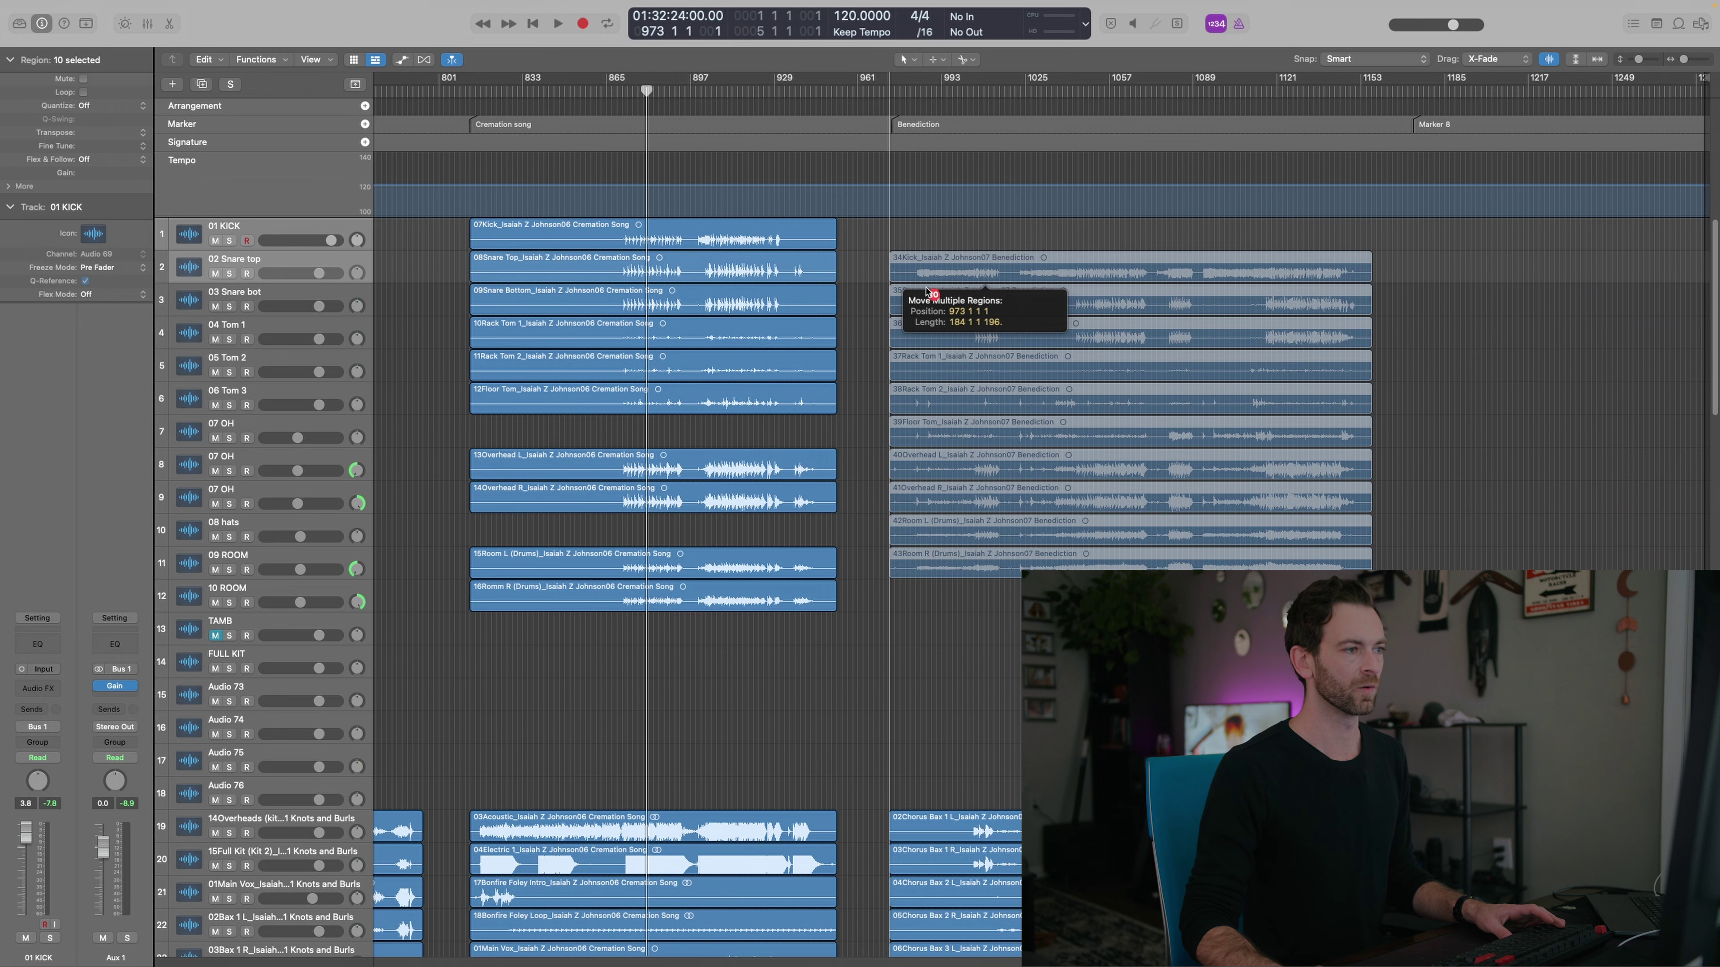
# Move the Benediction drum regions onto the matching drum tracks and the overheads onto 07 OH
pyautogui.moveTo(926, 292); pyautogui.dragTo(994, 235)
pyautogui.click(1072, 560)
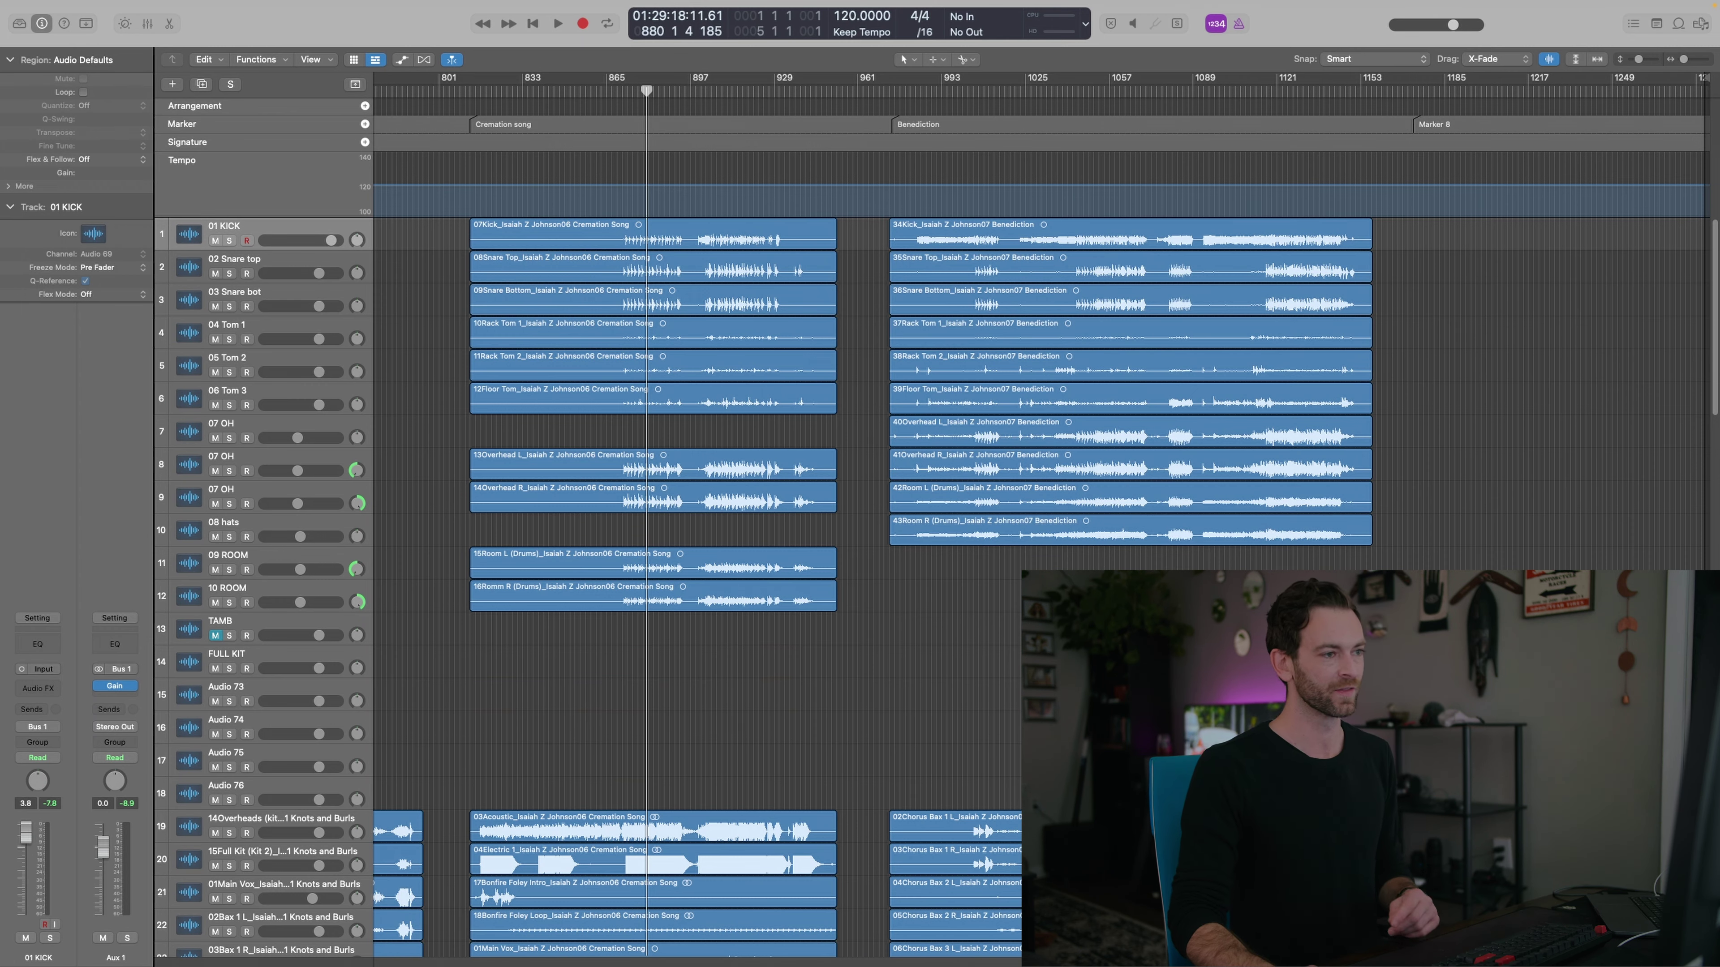
pyautogui.moveTo(1145, 559); pyautogui.dragTo(1151, 231)
pyautogui.moveTo(982, 332)
pyautogui.mouseDown()
pyautogui.moveTo(1056, 338)
pyautogui.moveTo(1165, 260)
pyautogui.moveTo(1060, 562)
pyautogui.moveTo(1090, 305)
pyautogui.moveTo(1053, 434)
pyautogui.moveTo(1058, 397)
pyautogui.moveTo(1097, 366)
pyautogui.moveTo(823, 359)
pyautogui.moveTo(996, 410)
pyautogui.moveTo(969, 325)
pyautogui.moveTo(975, 338)
pyautogui.mouseUp()
pyautogui.moveTo(901, 603); pyautogui.dragTo(941, 433)
pyautogui.moveTo(941, 433); pyautogui.dragTo(948, 475)
# Check the Benediction kick, snare top, snare bottom, rack tom 1, rack tom 2 and floor tom regions
pyautogui.click(948, 237)
pyautogui.click(948, 271)
pyautogui.click(948, 305)
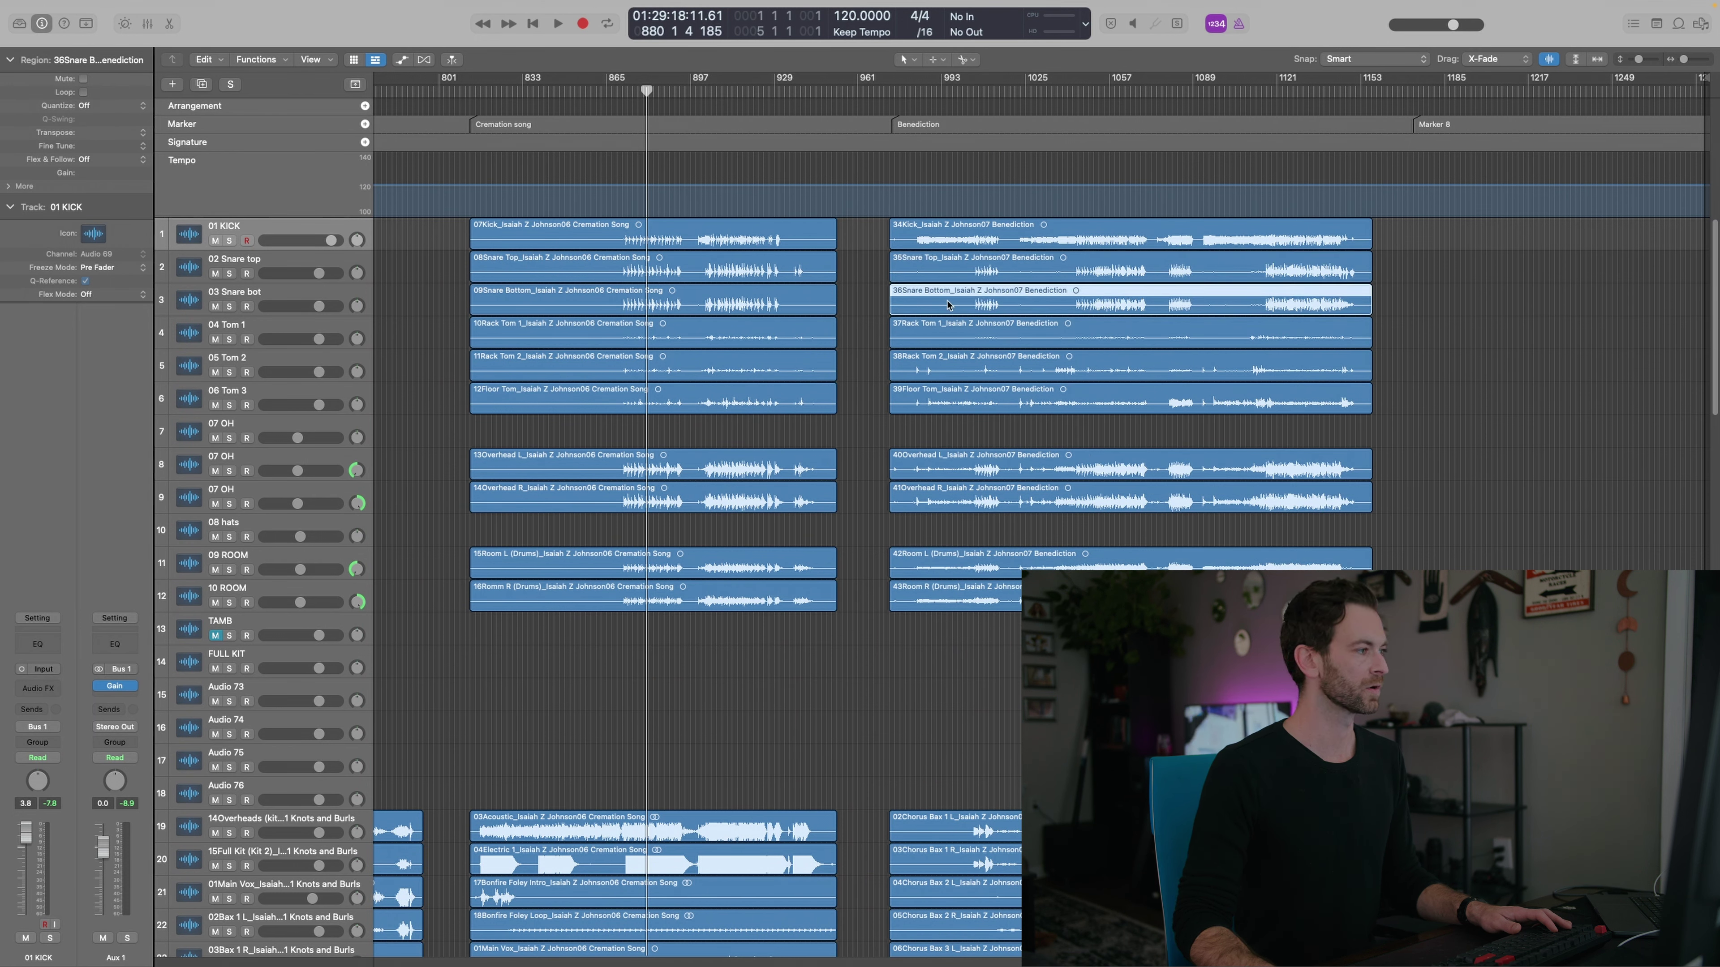
pyautogui.click(948, 339)
pyautogui.click(948, 372)
pyautogui.click(948, 403)
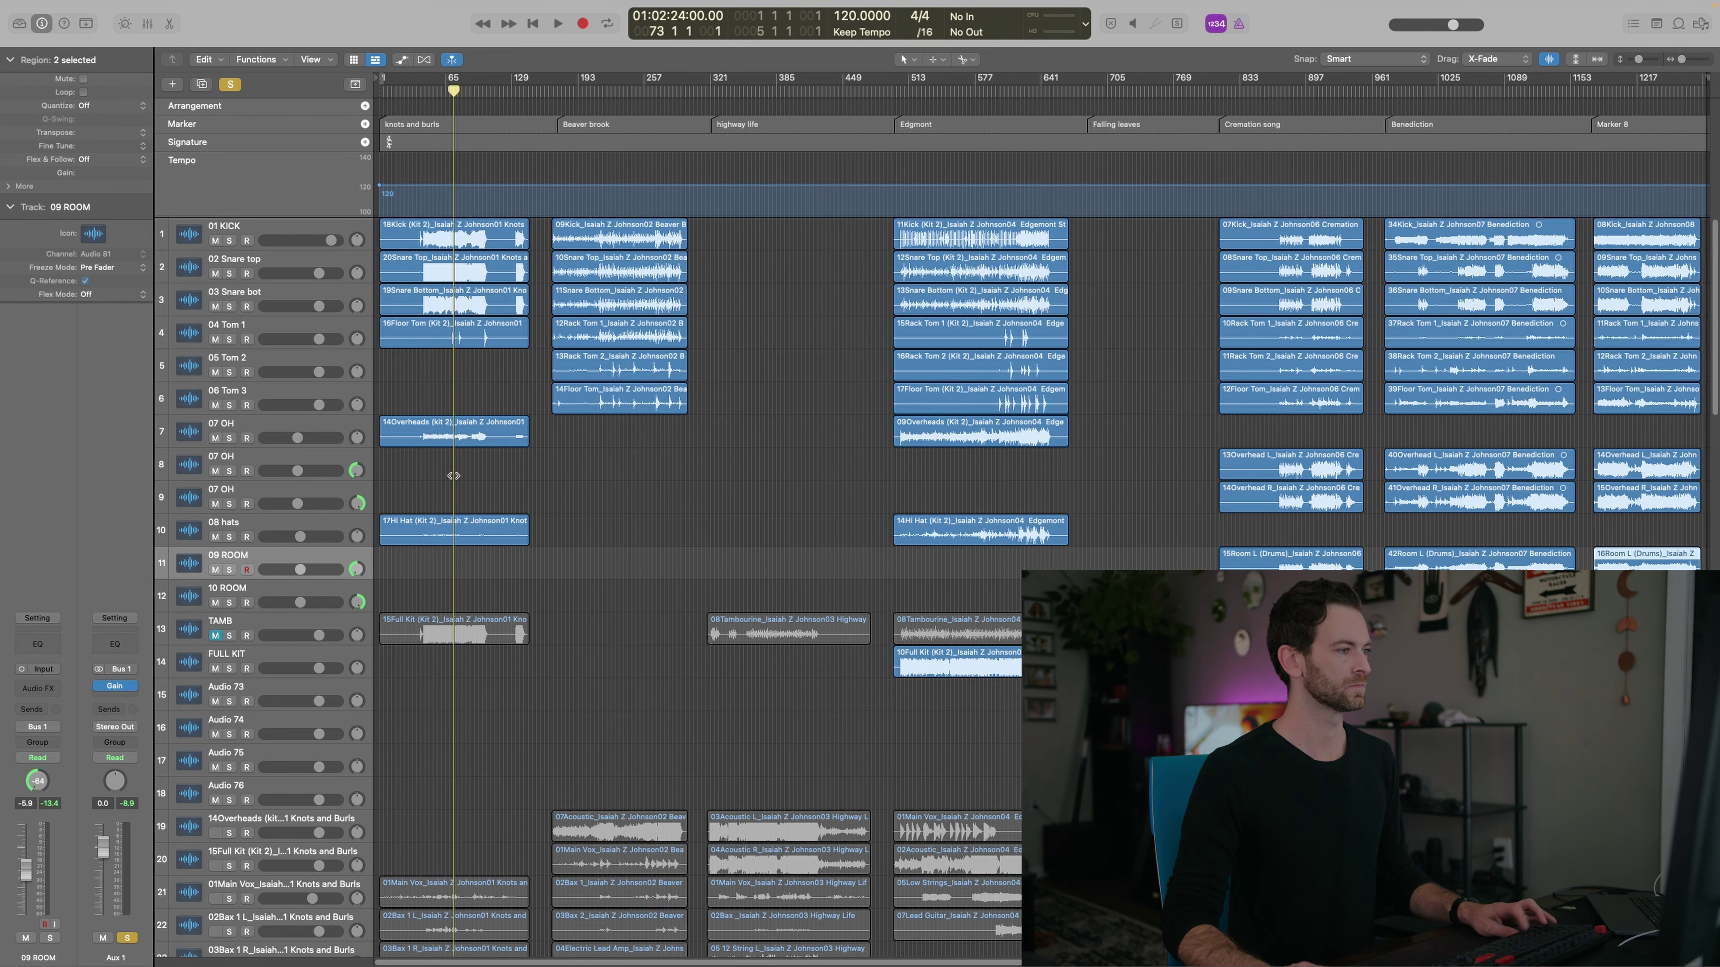
pyautogui.press('space')
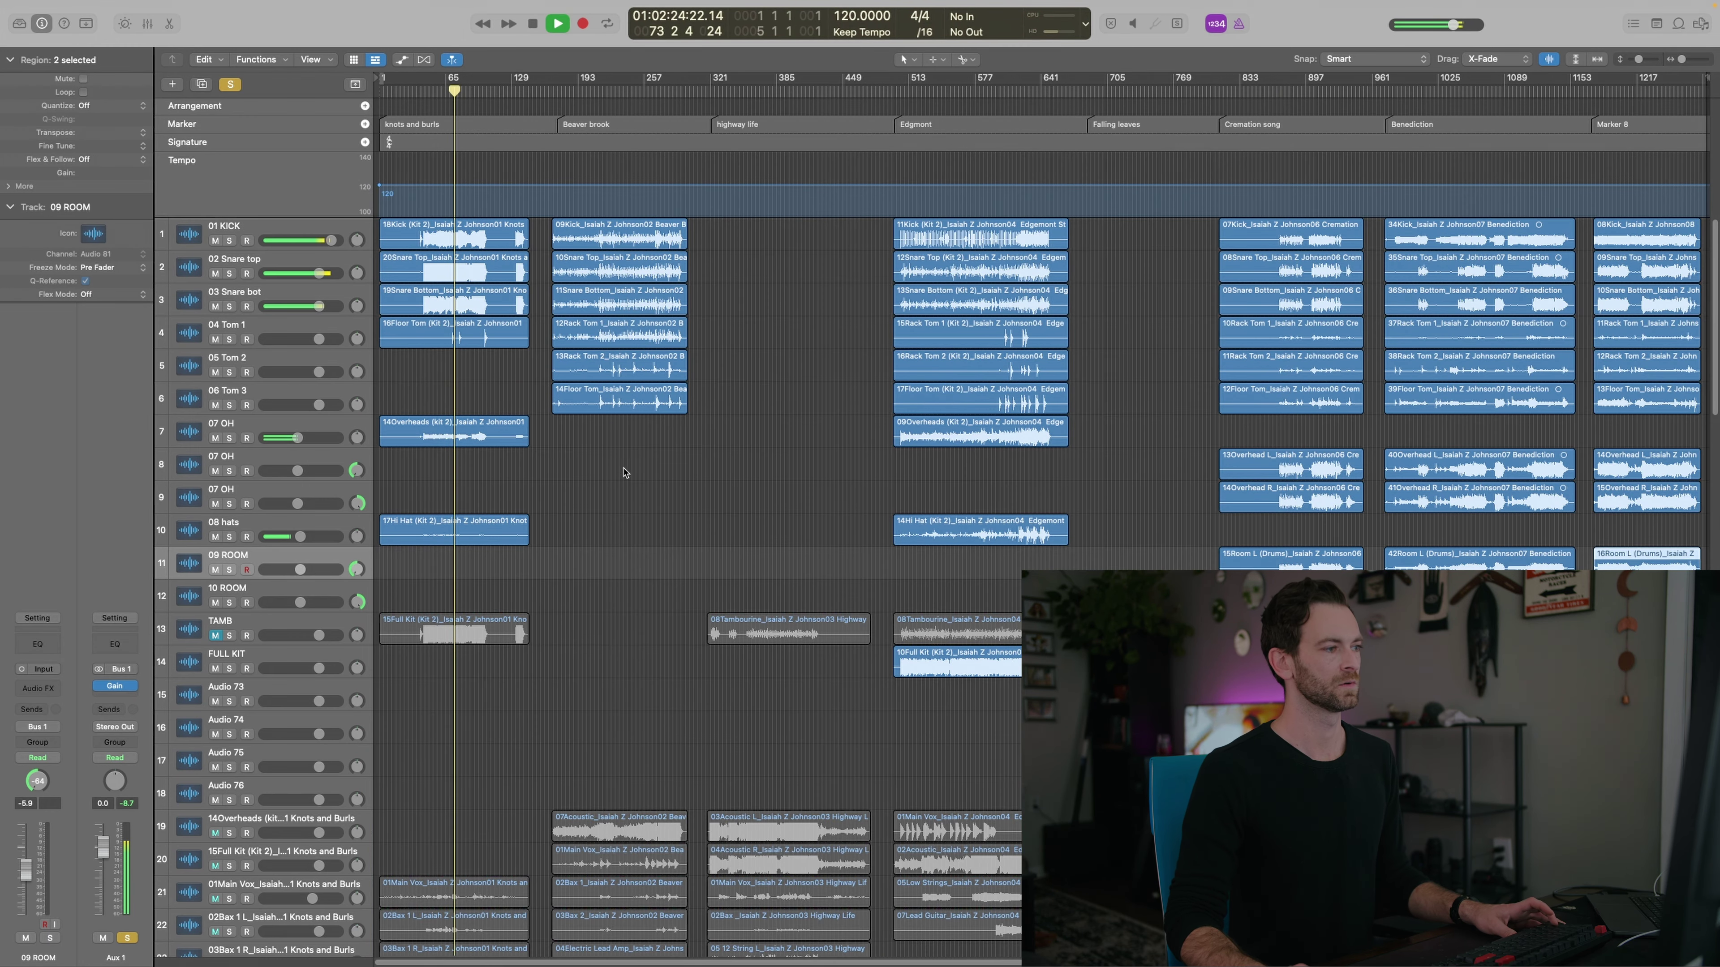
pyautogui.click(620, 469)
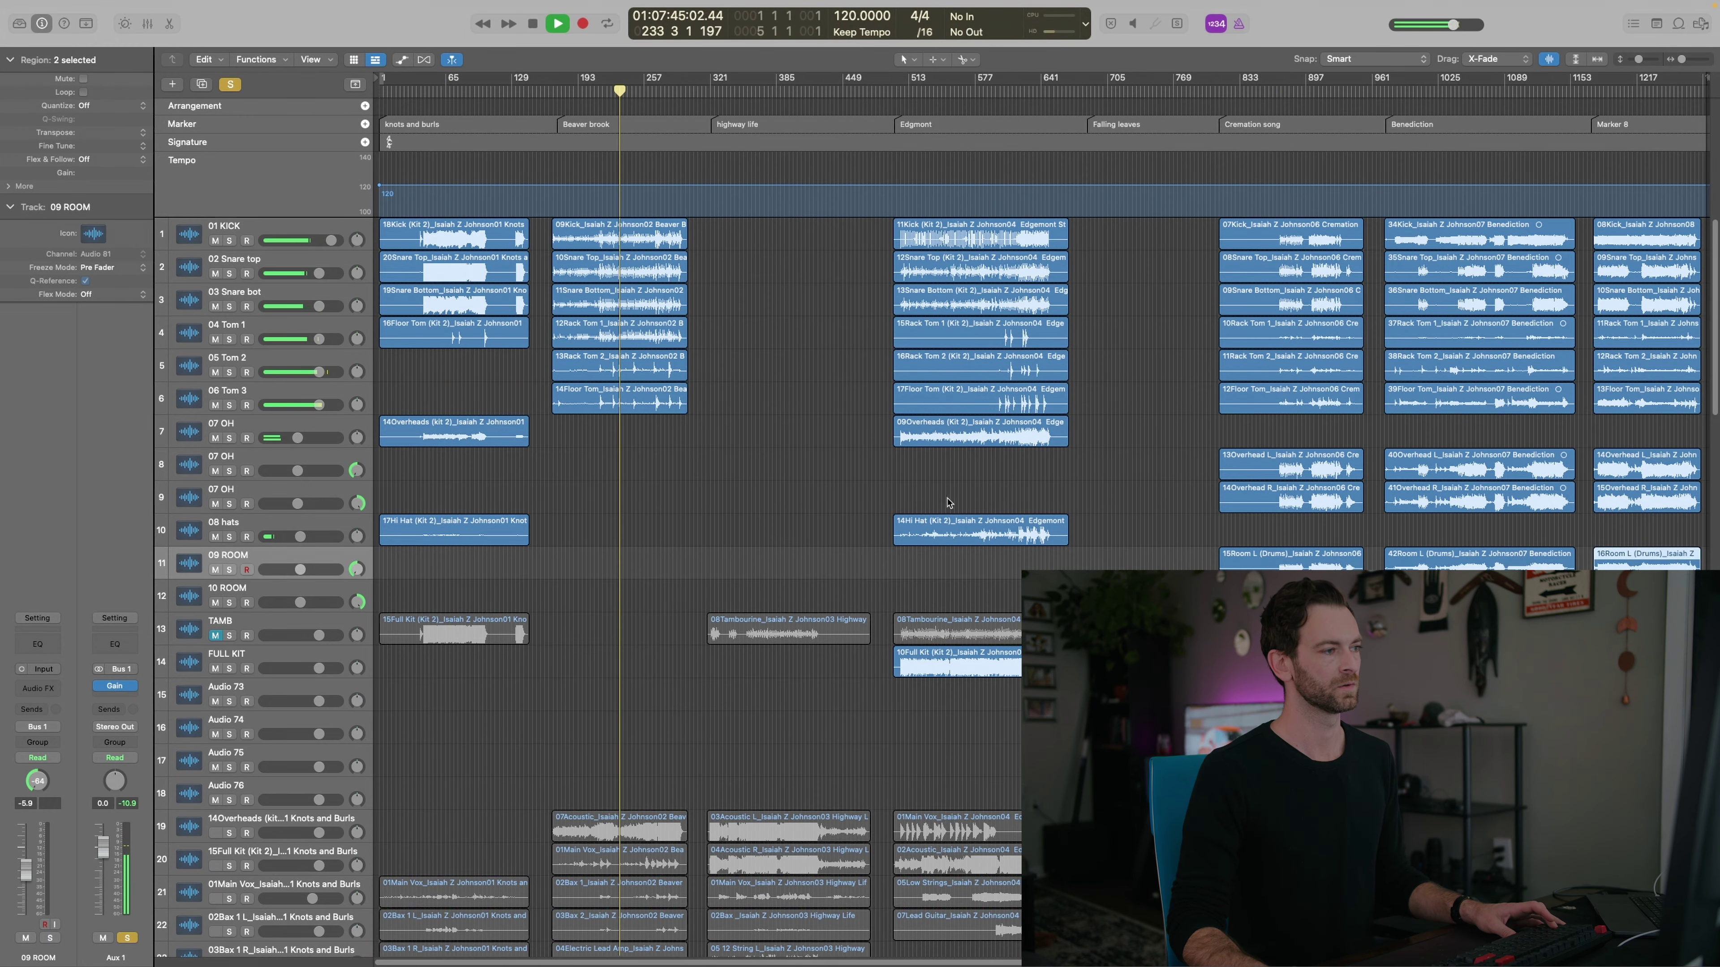
pyautogui.click(987, 488)
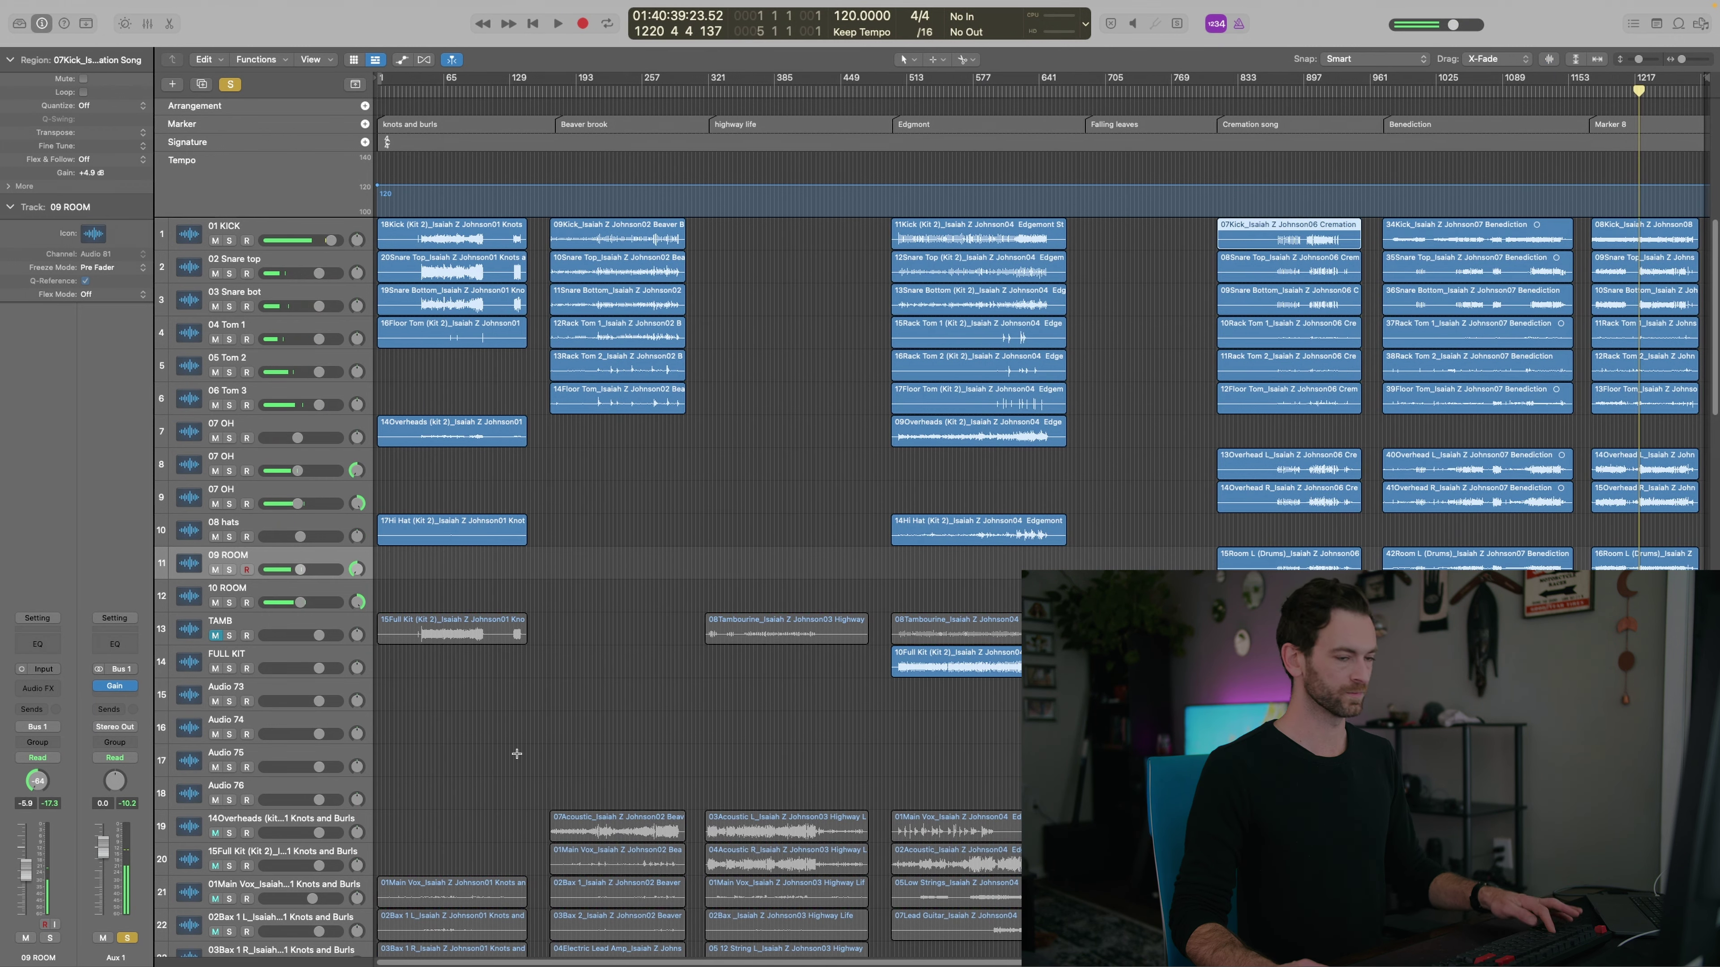
pyautogui.click(518, 757)
pyautogui.scroll(-10, 518, 745)
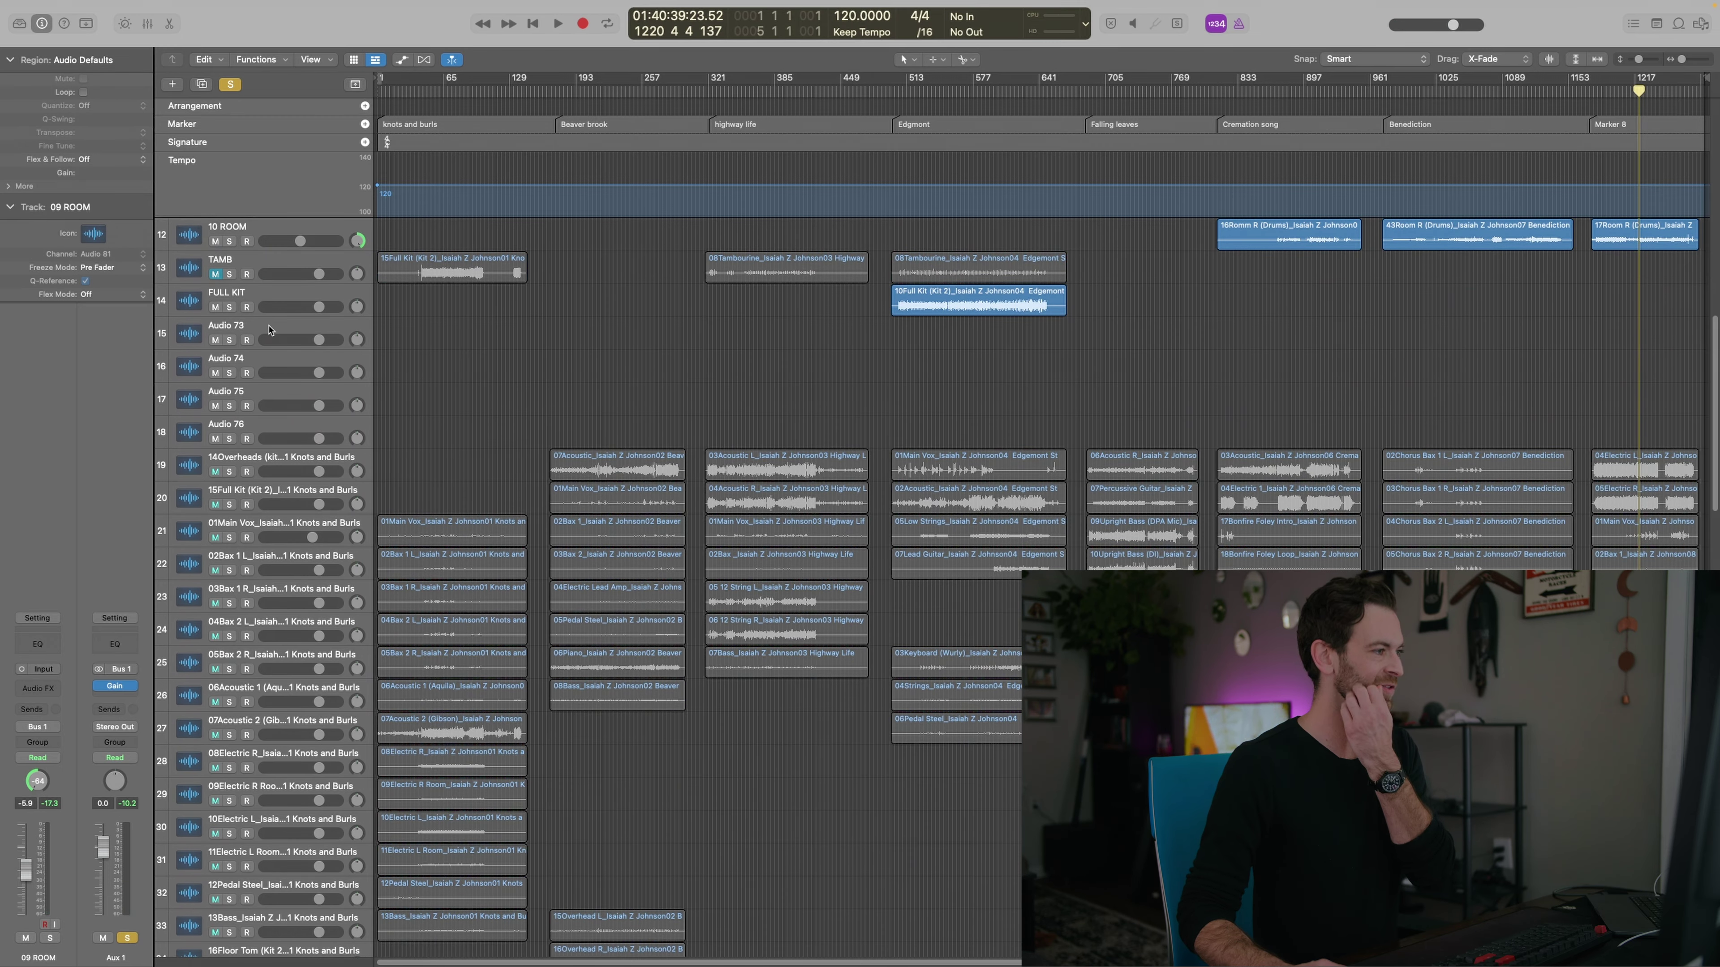
pyautogui.click(269, 328)
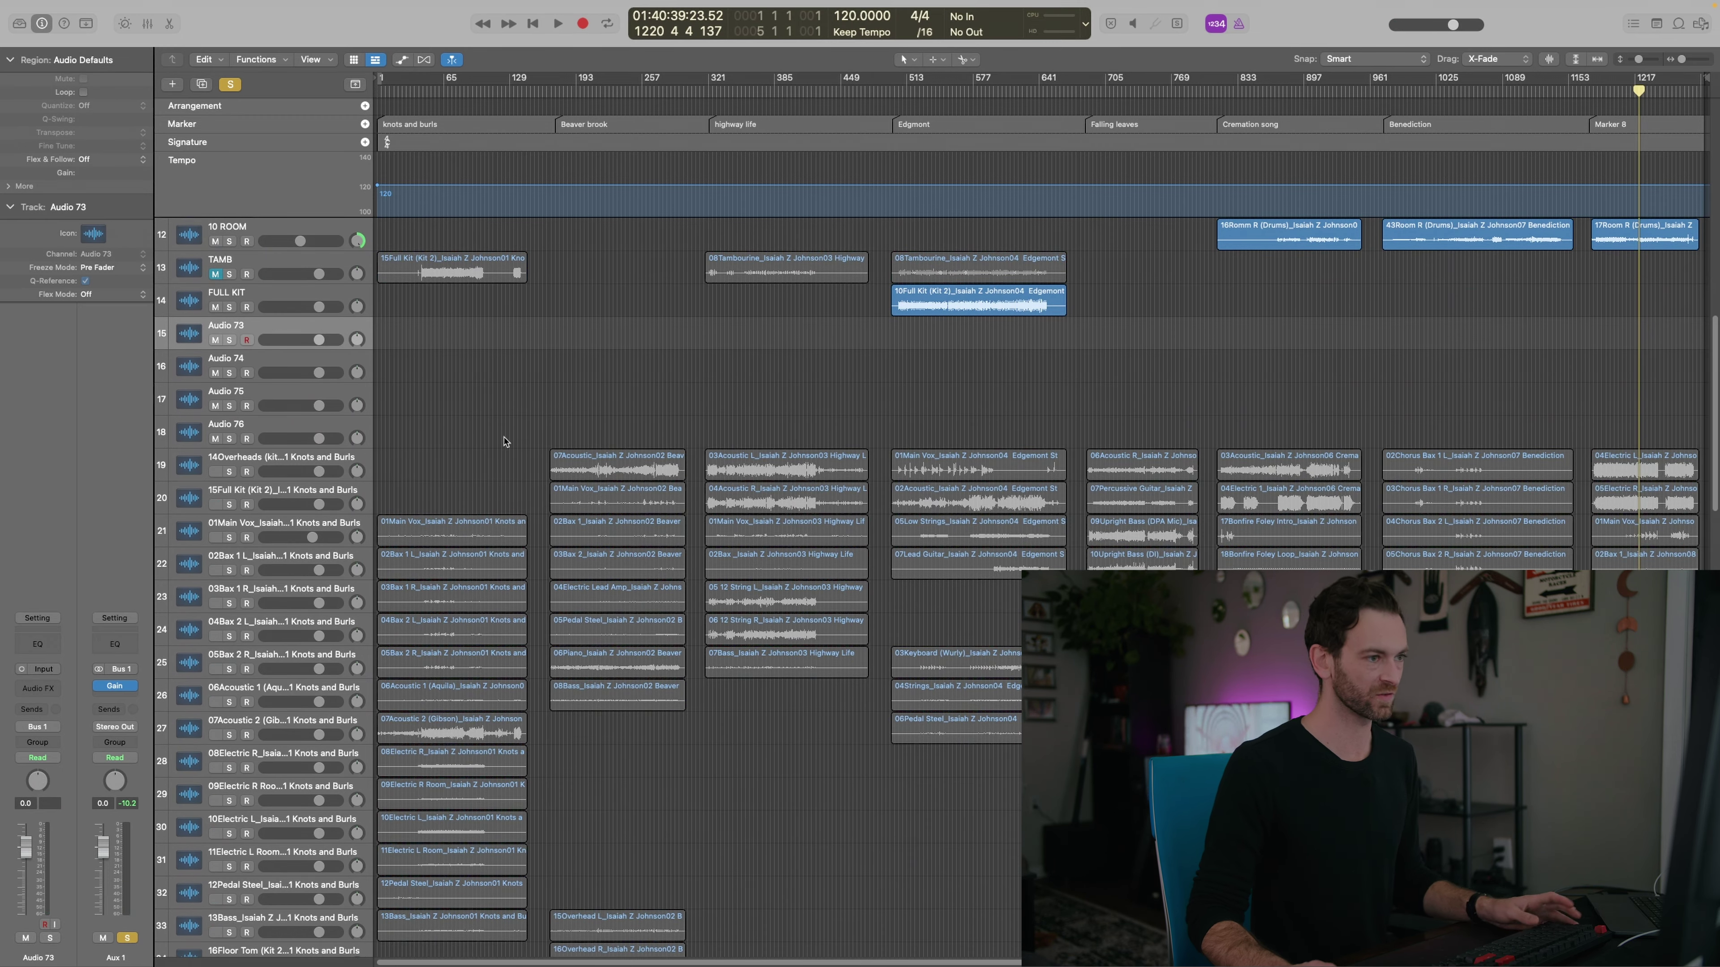
pyautogui.click(247, 357)
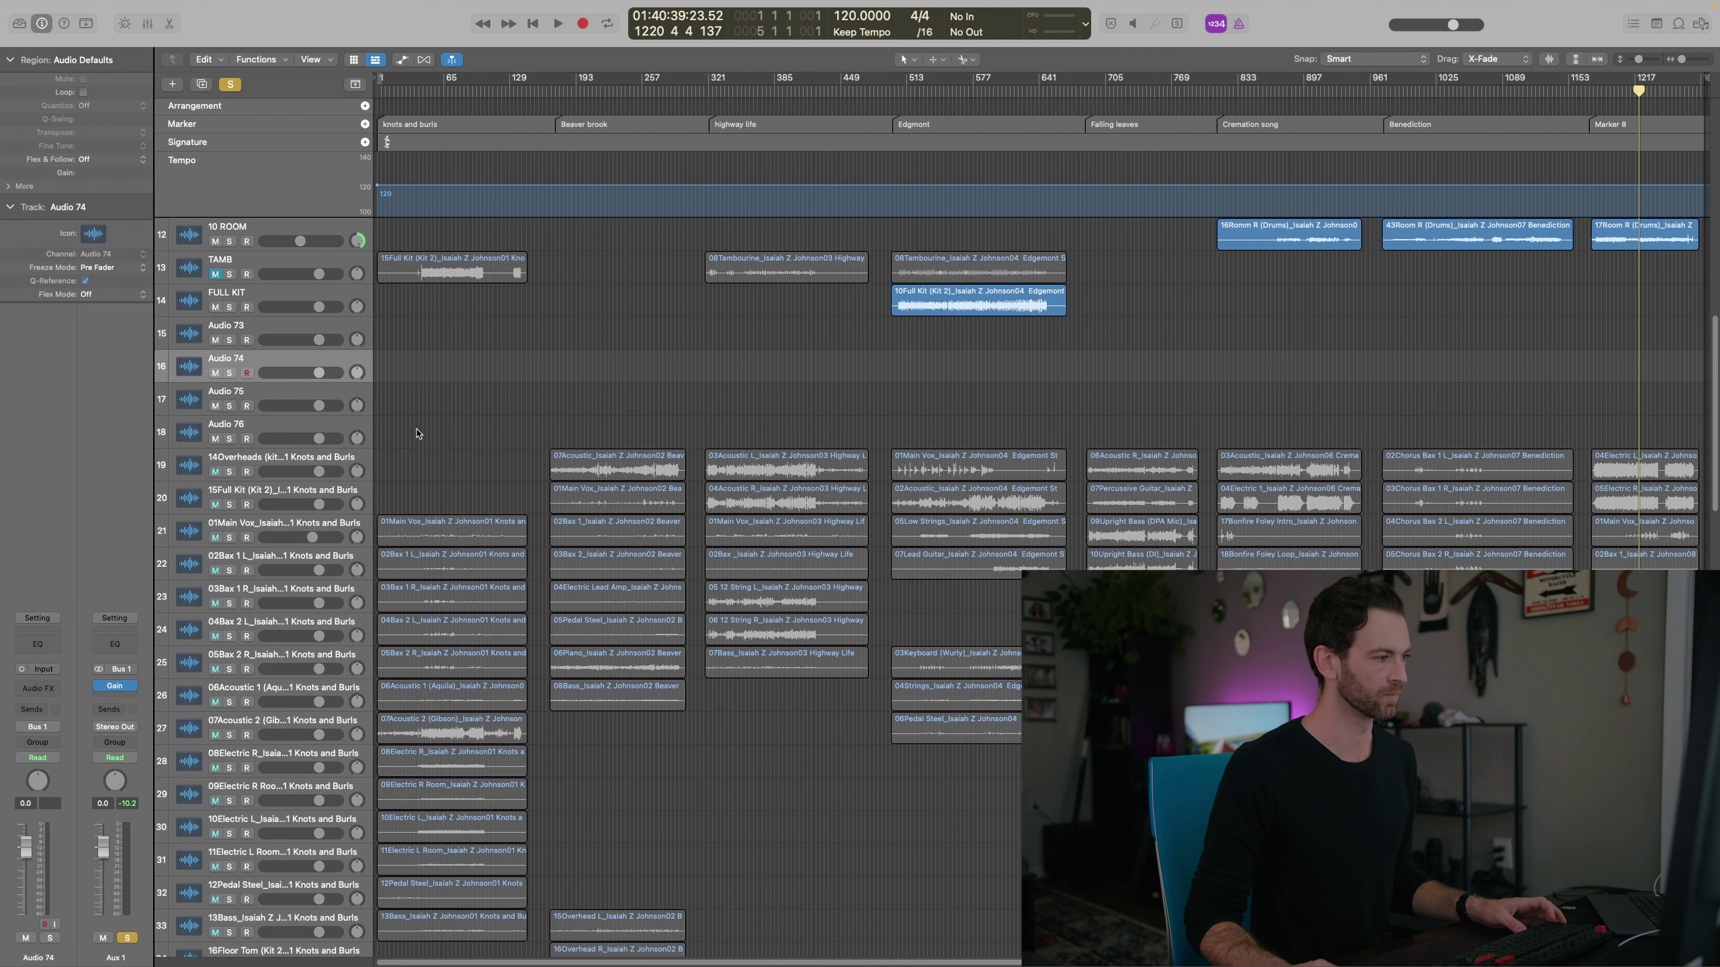
# Move the three songs' Main Vox regions onto Audio 74 and rename that track VOCALS
pyautogui.moveTo(420, 532); pyautogui.dragTo(421, 369)
pyautogui.hotkey('shift', 'Return')
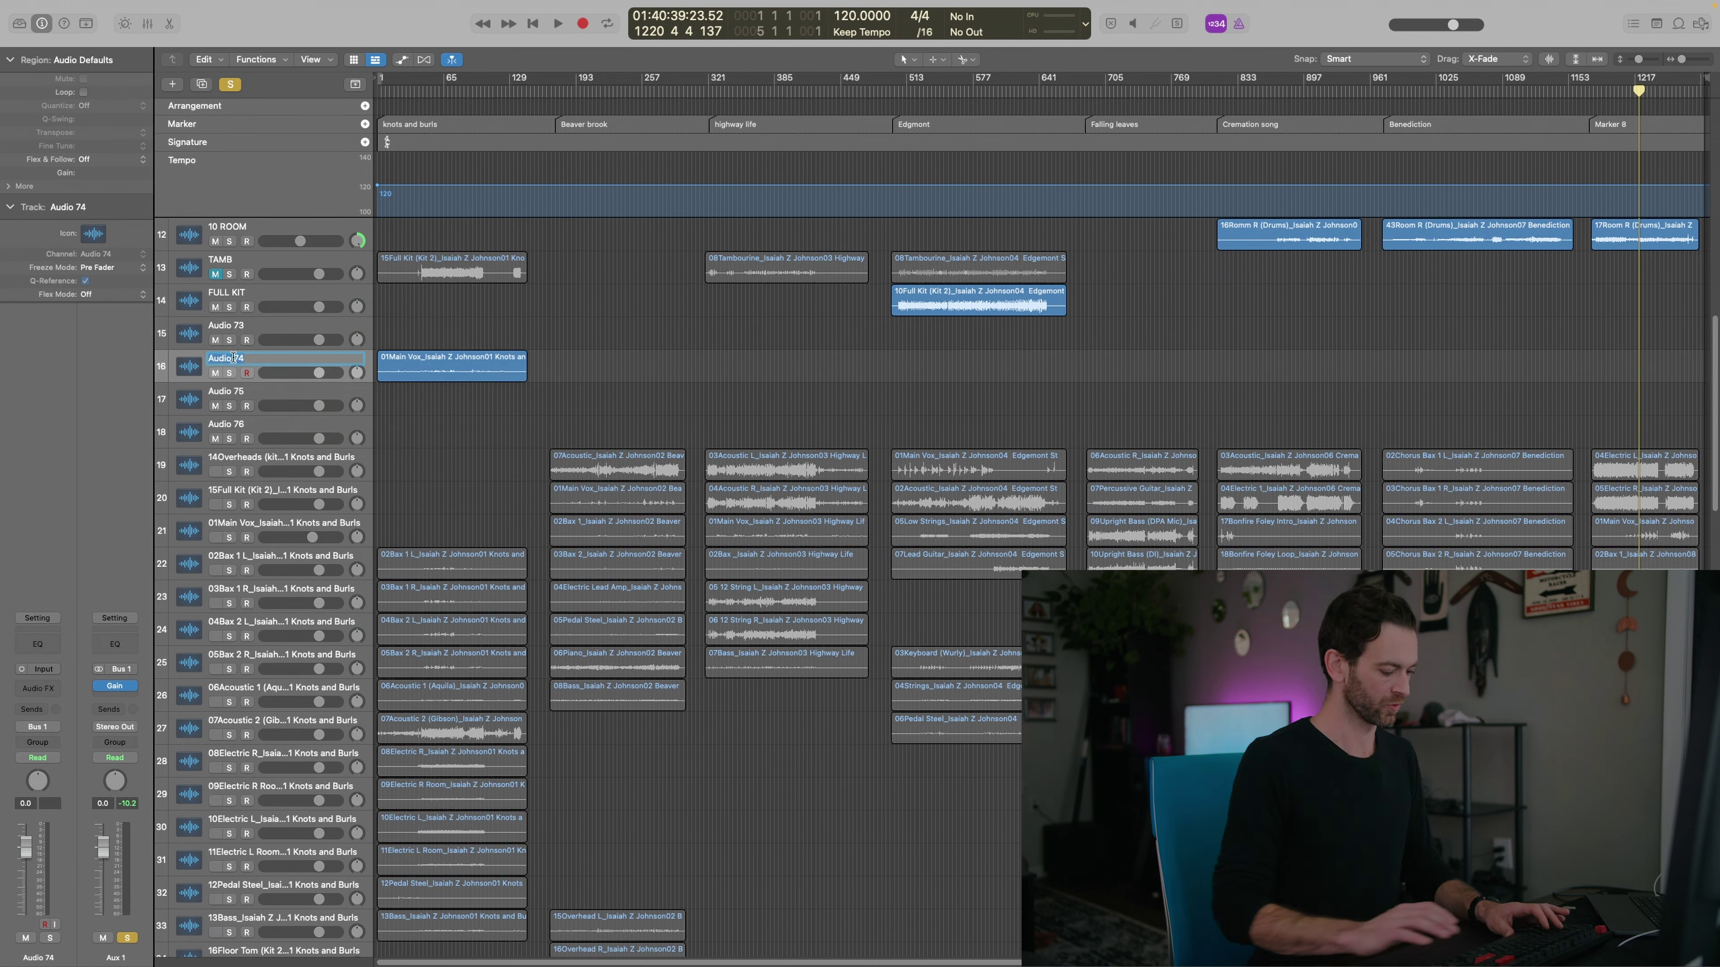
pyautogui.write('VOCALS')
pyautogui.press('Return')
pyautogui.moveTo(614, 499); pyautogui.dragTo(613, 368)
pyautogui.moveTo(731, 532); pyautogui.dragTo(731, 369)
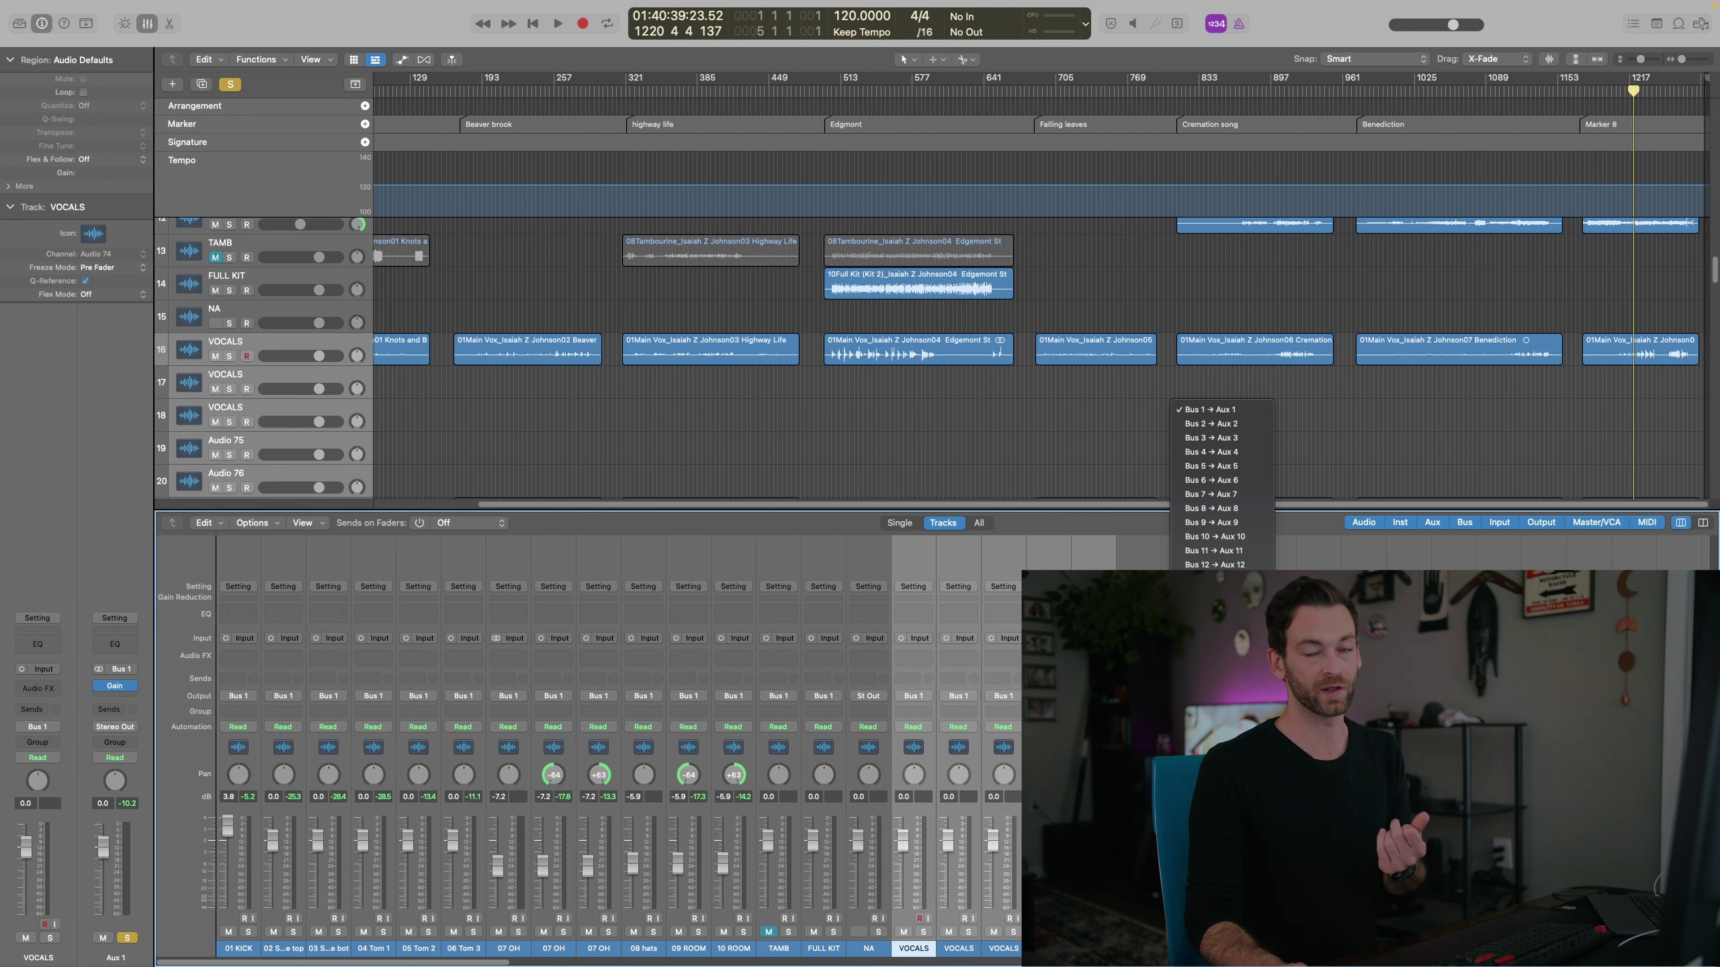
# Route the VOCALS output to Bus 20, hide the mixer and play back the vocals
pyautogui.click(1212, 676)
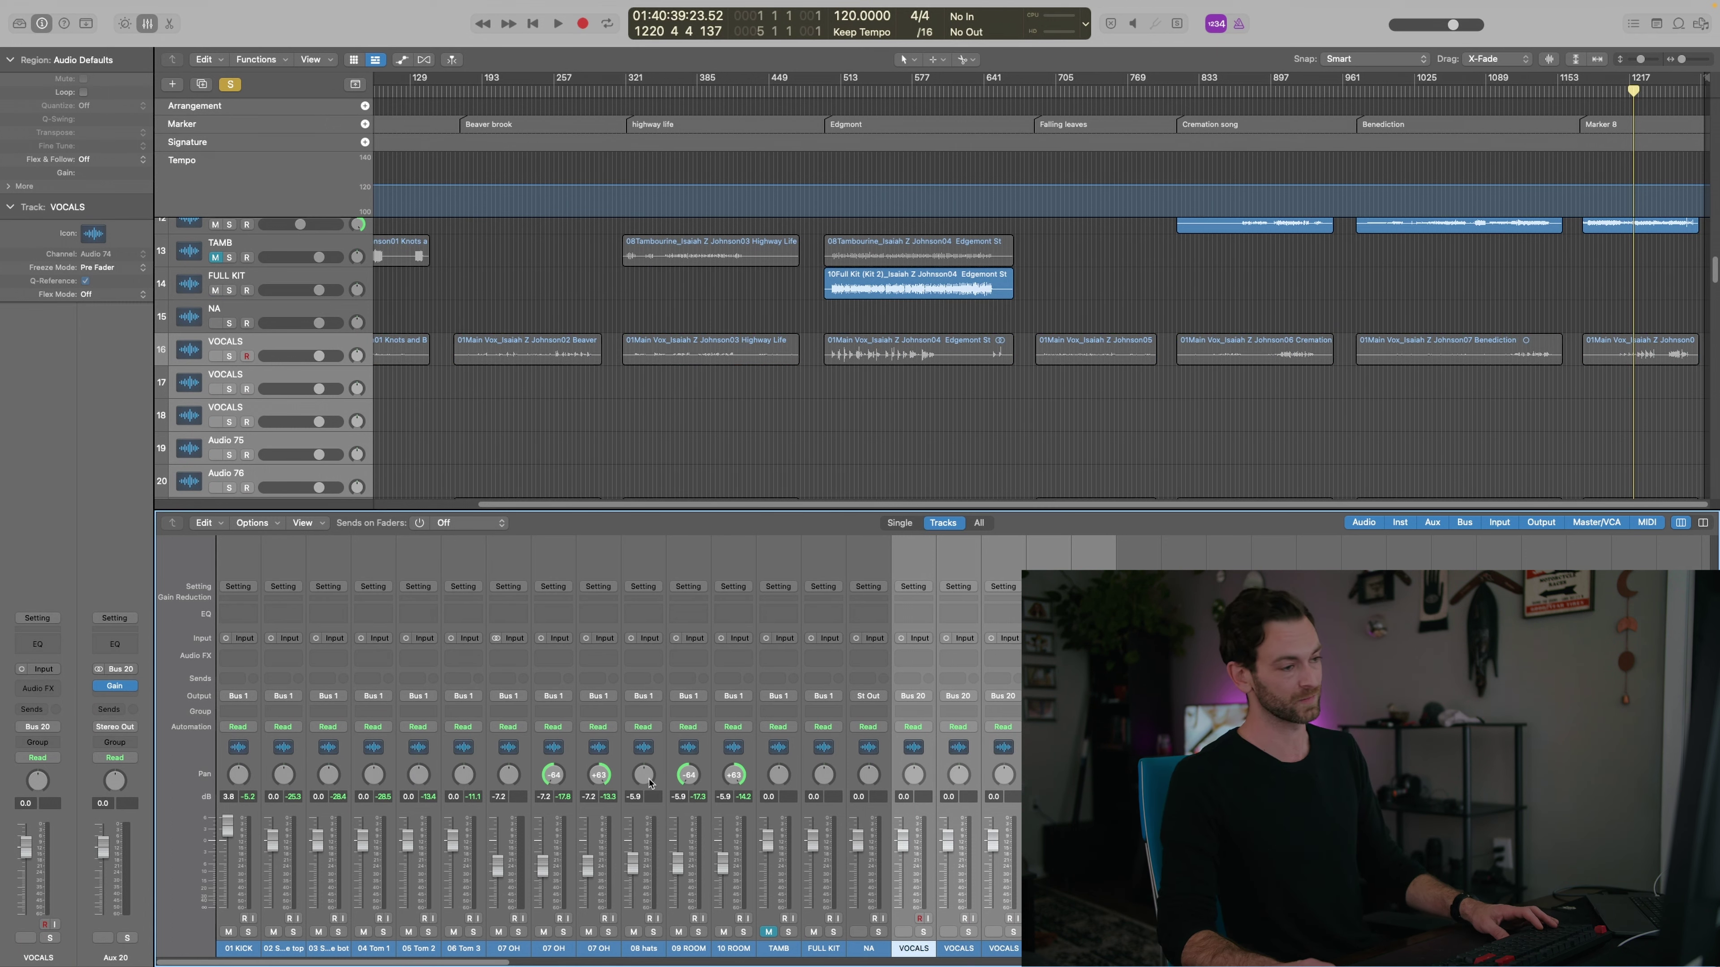
pyautogui.press('x')
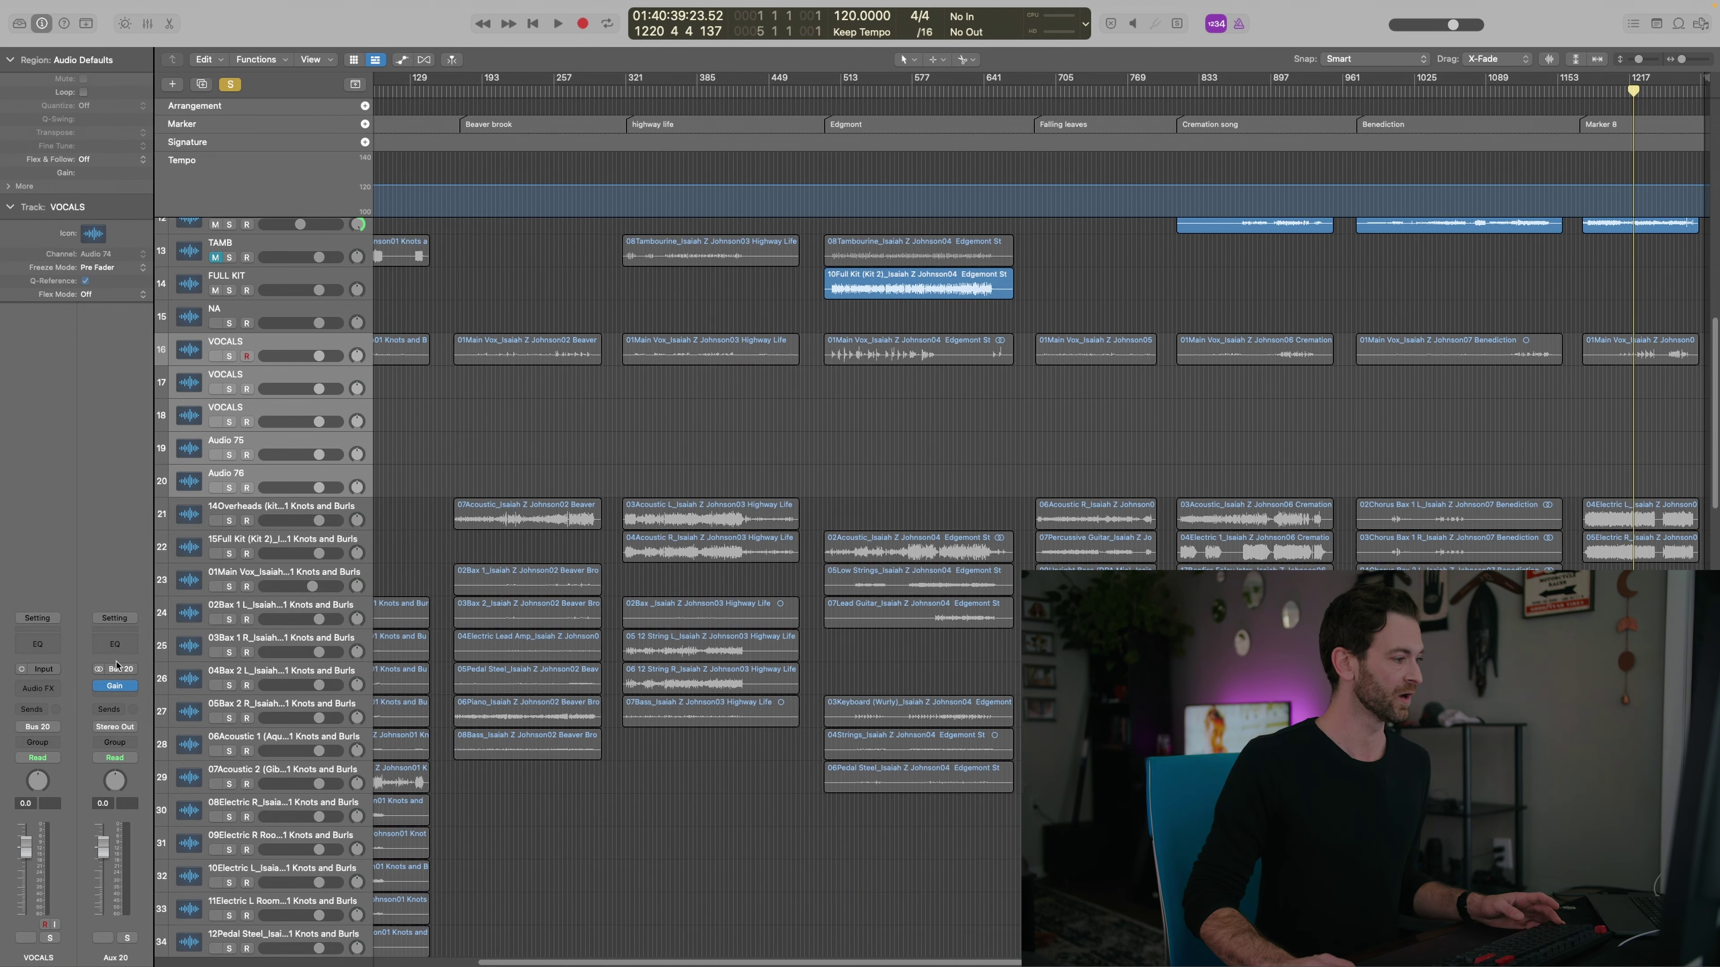
pyautogui.click(246, 349)
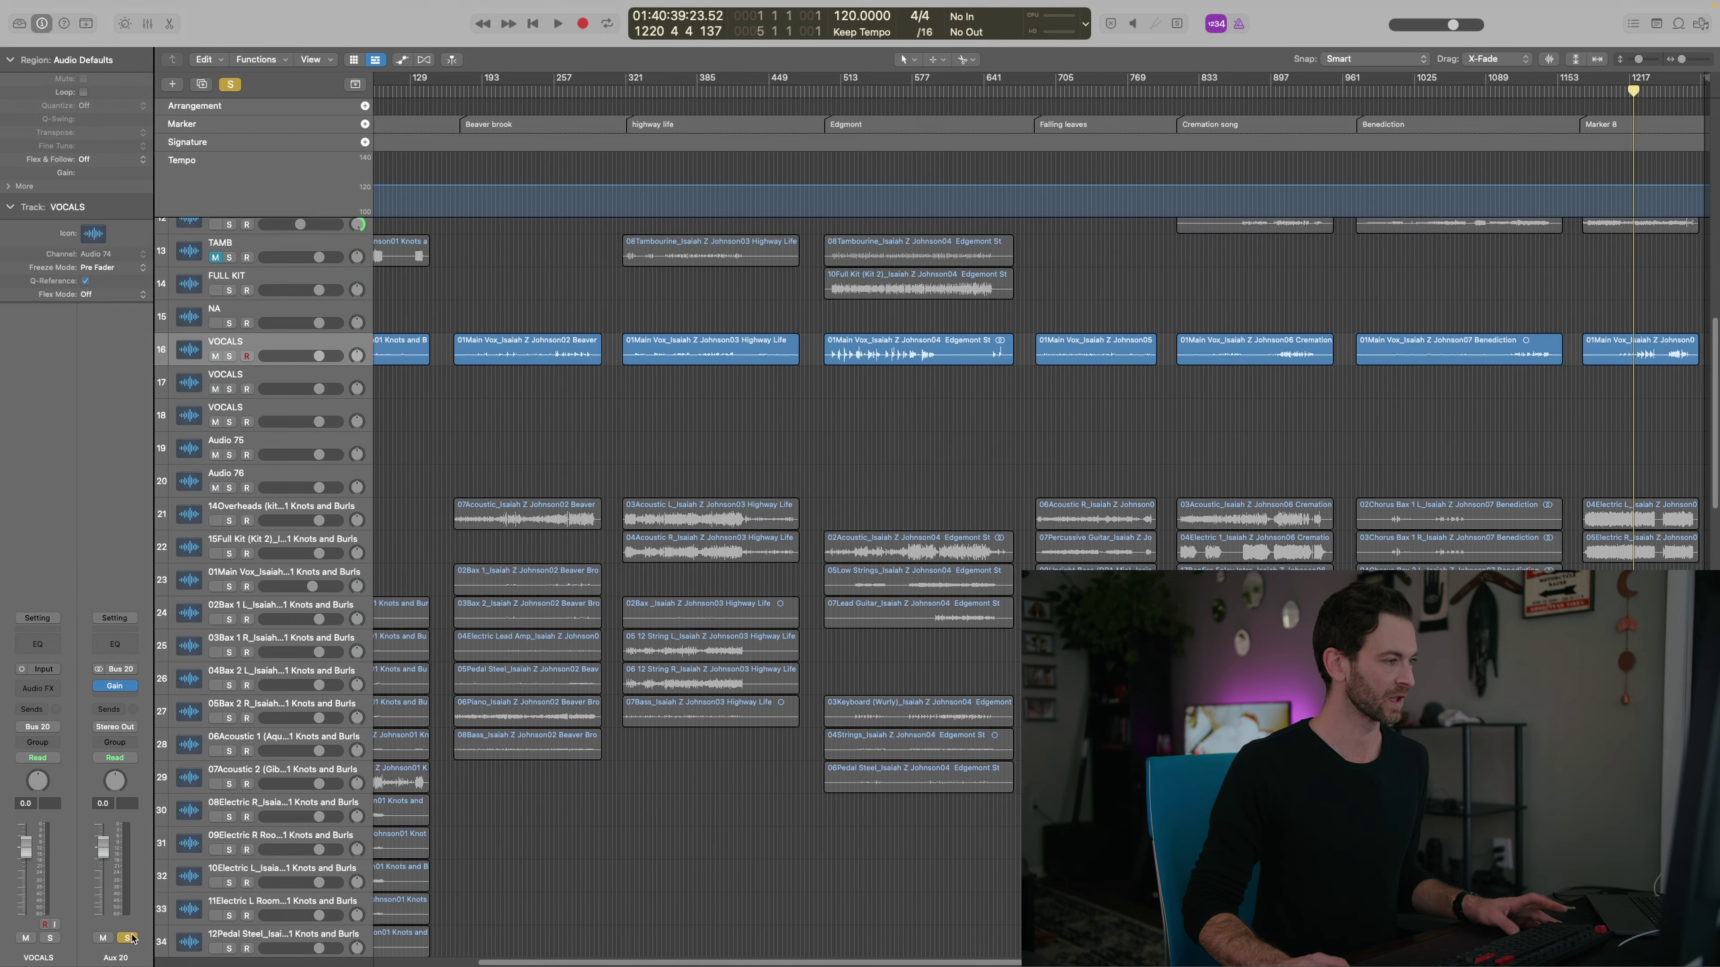
pyautogui.press('space')
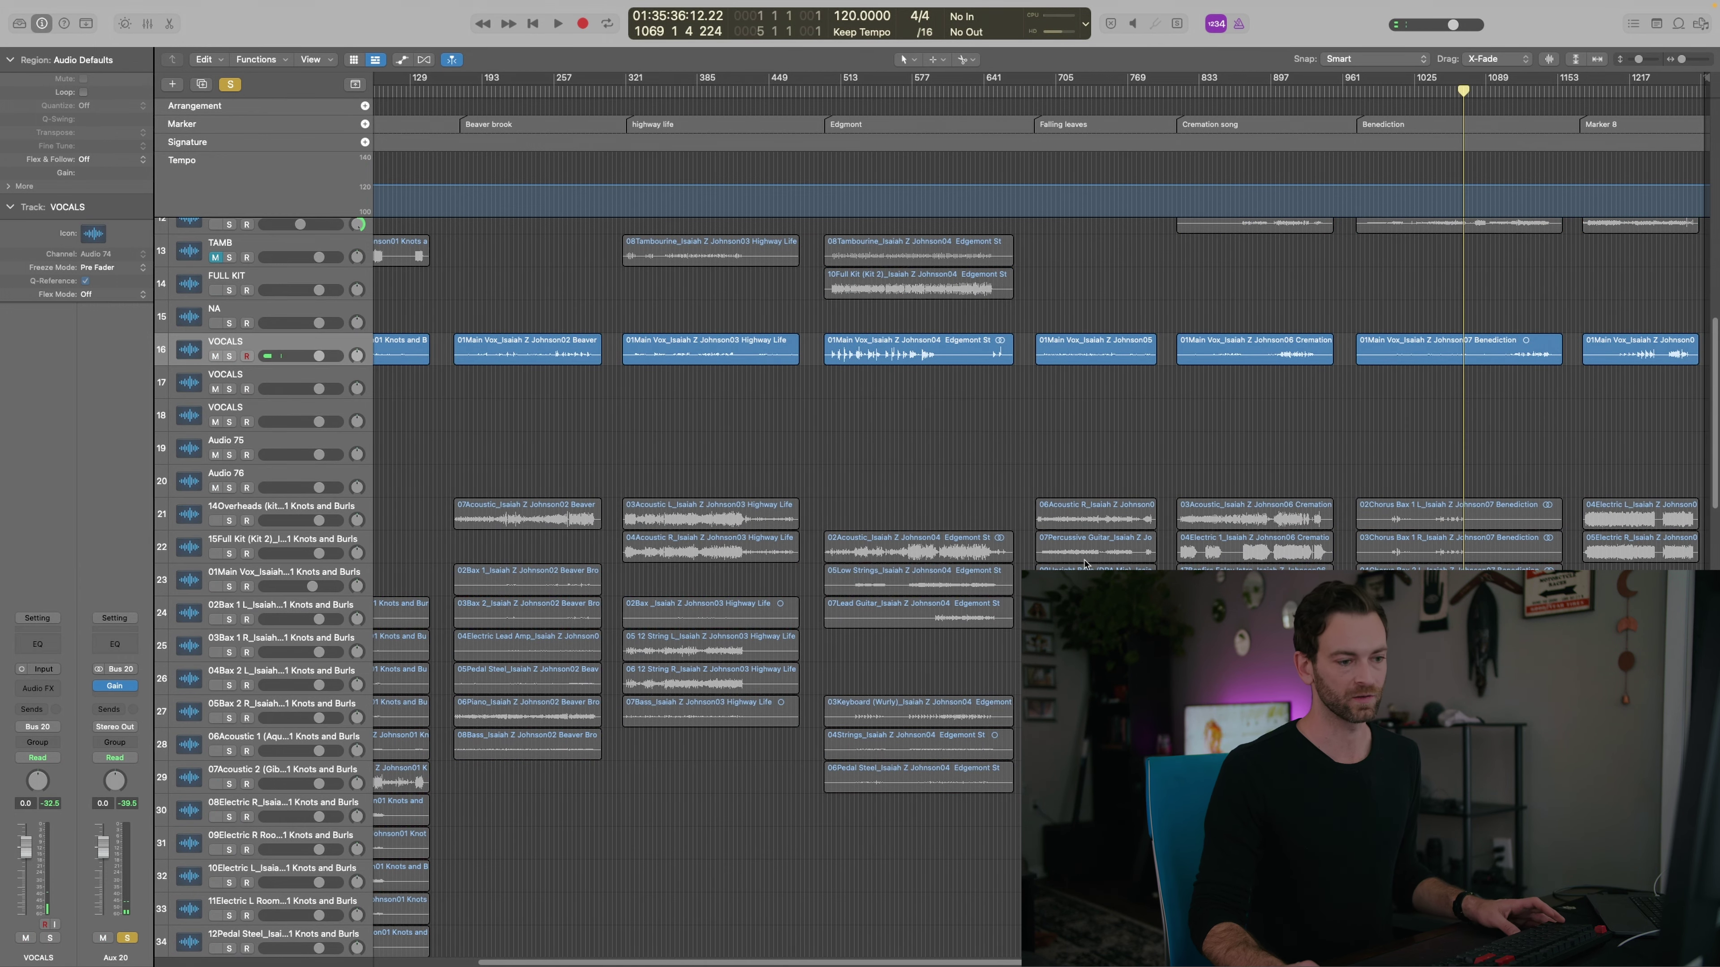
pyautogui.scroll(1, 535, 491)
# Rename the two tracks below the VOCALS tracks to BGV
pyautogui.click(242, 378)
pyautogui.click(242, 411)
pyautogui.click(242, 445)
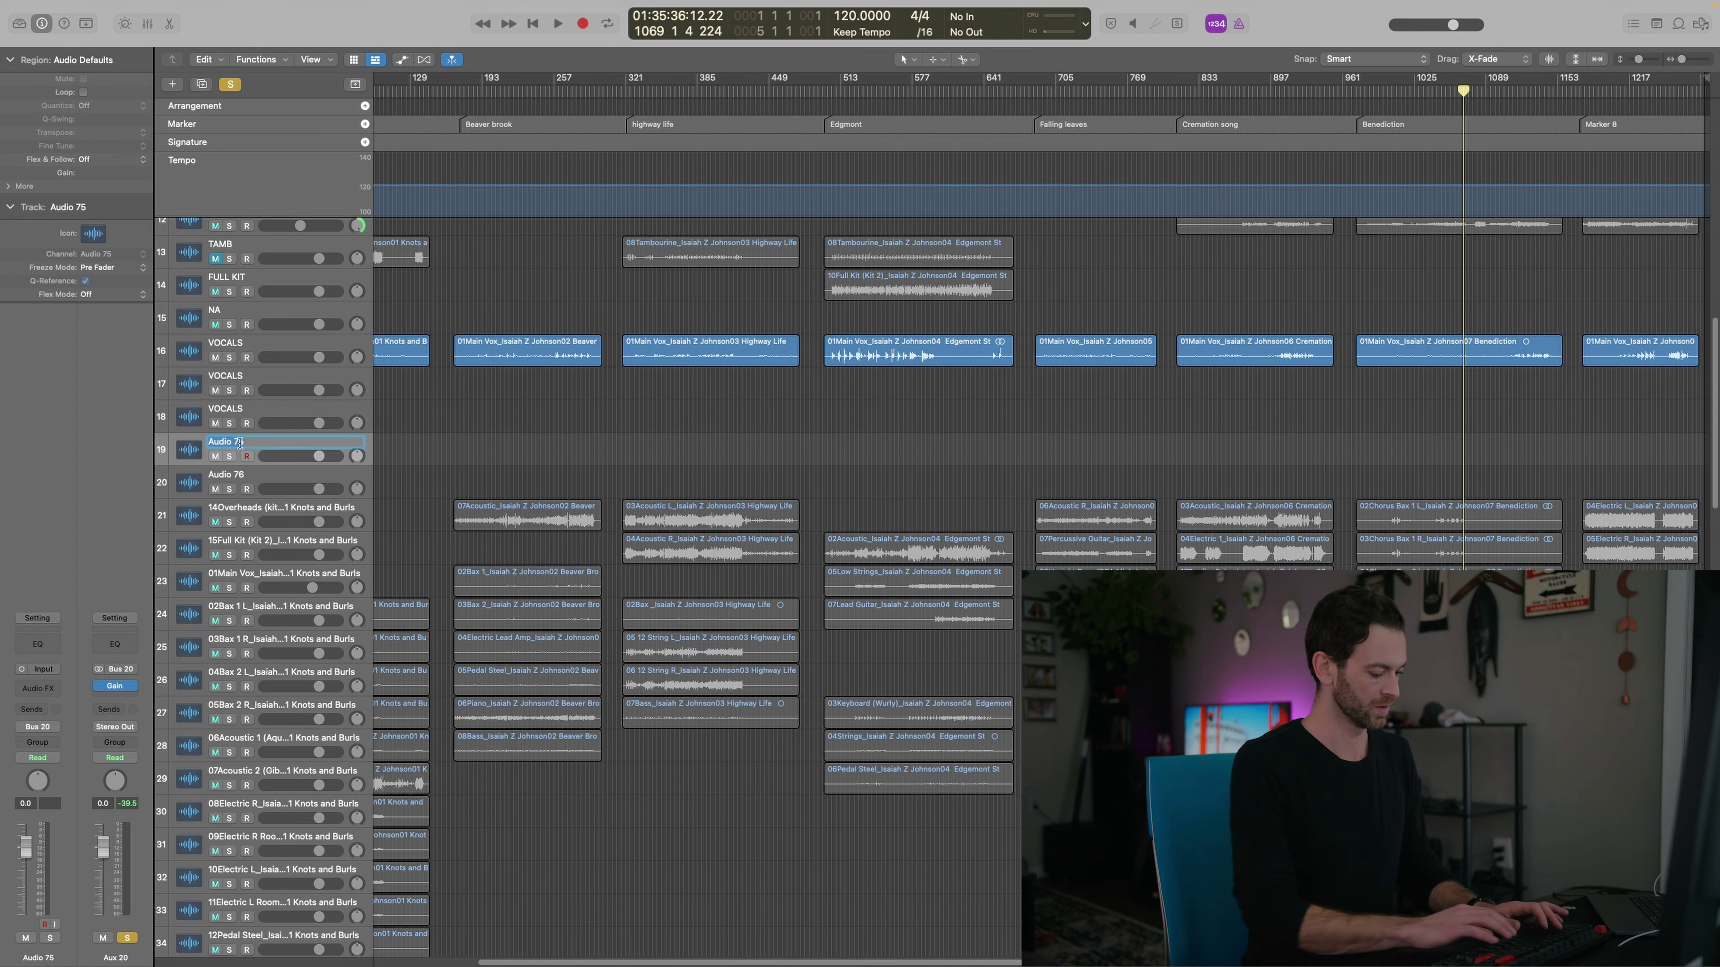
pyautogui.write('BGV')
pyautogui.press('Tab')
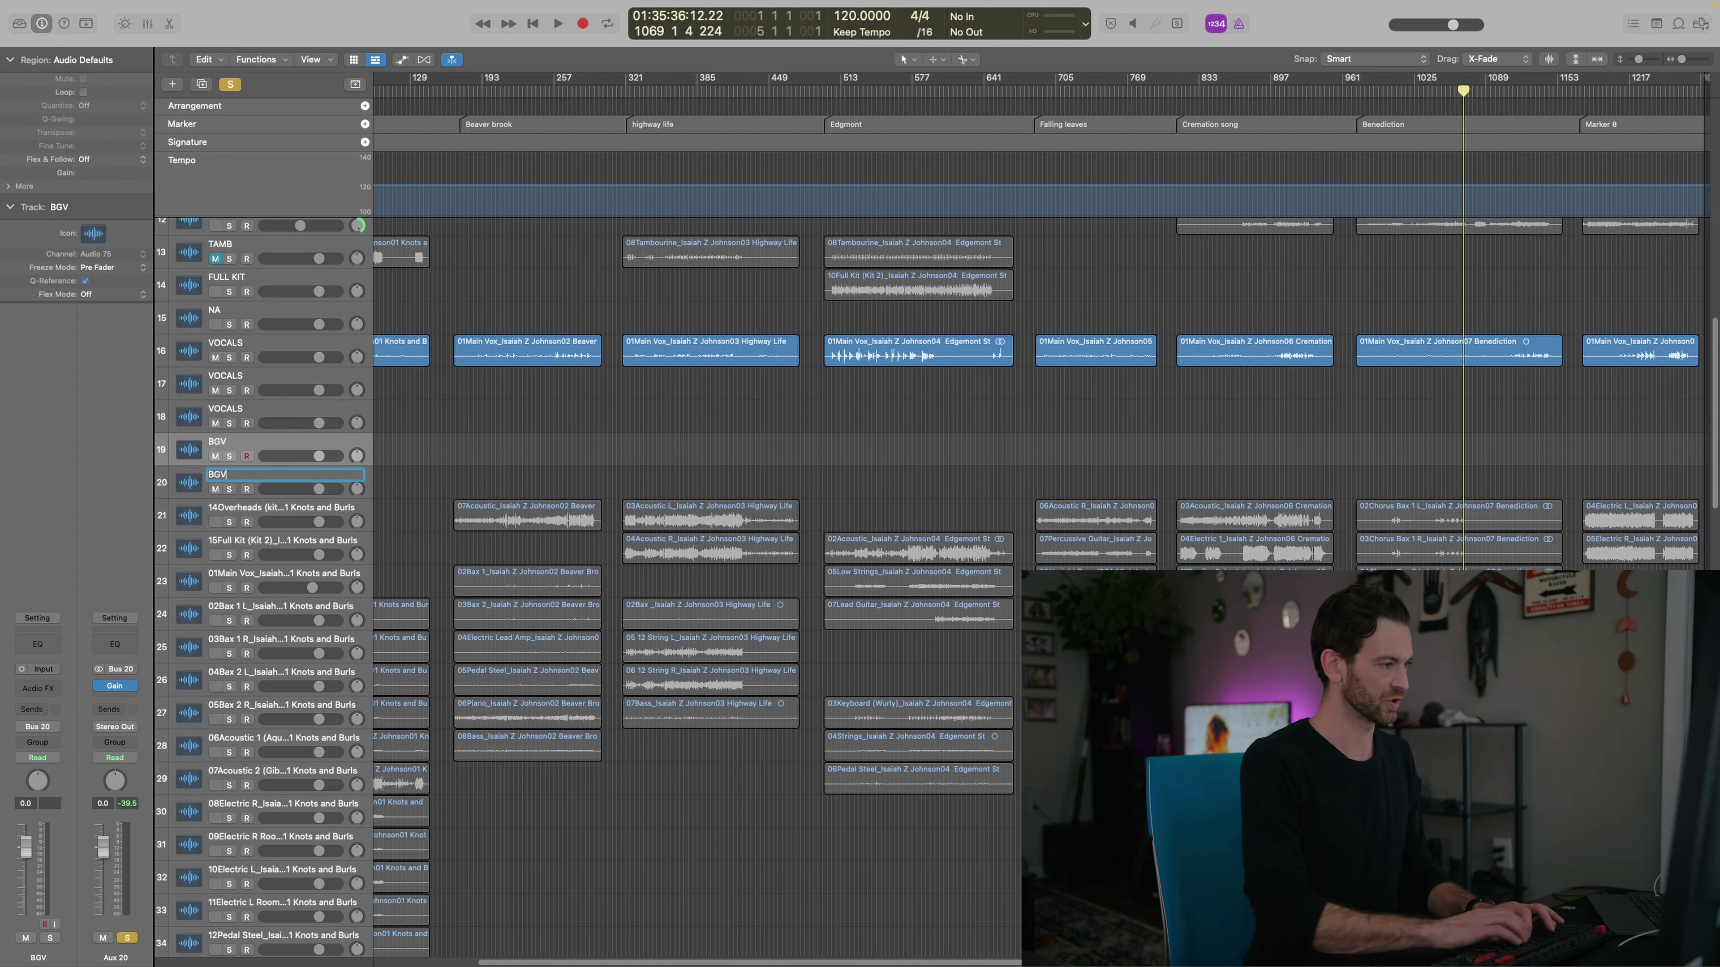
pyautogui.write('BGV')
pyautogui.press('Return')
pyautogui.click(302, 443)
pyautogui.hscroll(-5, 540, 462)
# Return the playhead to the song start and restore the four Bax regions as the selection
pyautogui.scroll(8, 465, 559)
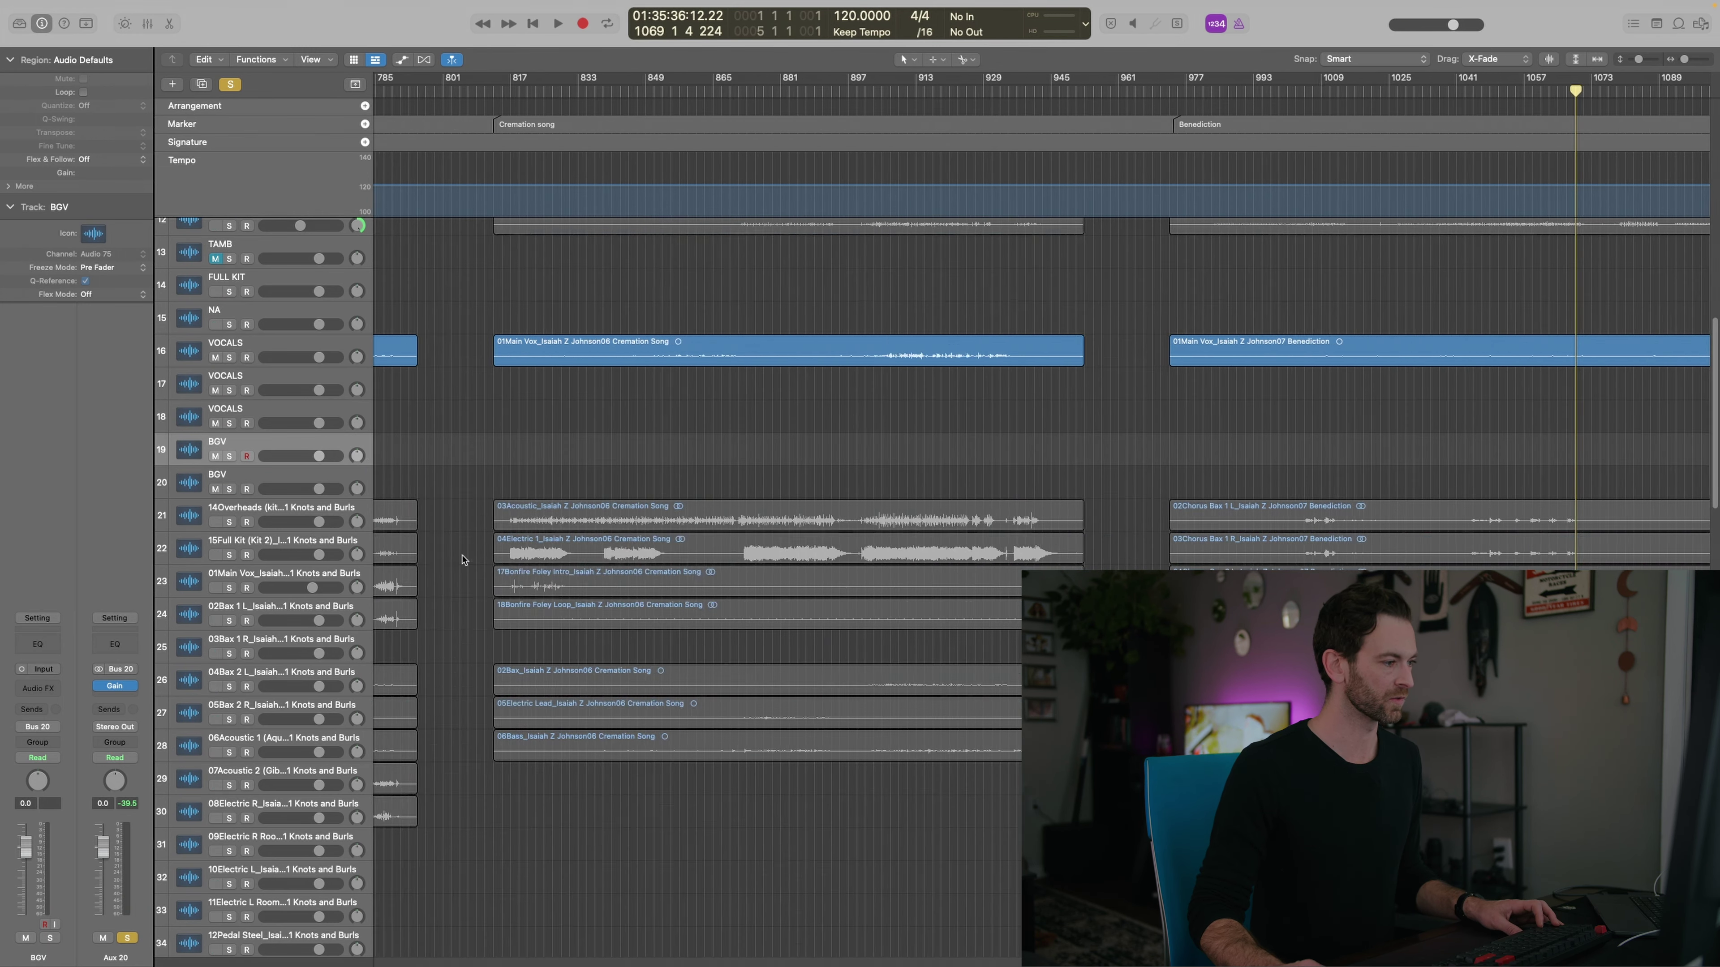
pyautogui.press('Return')
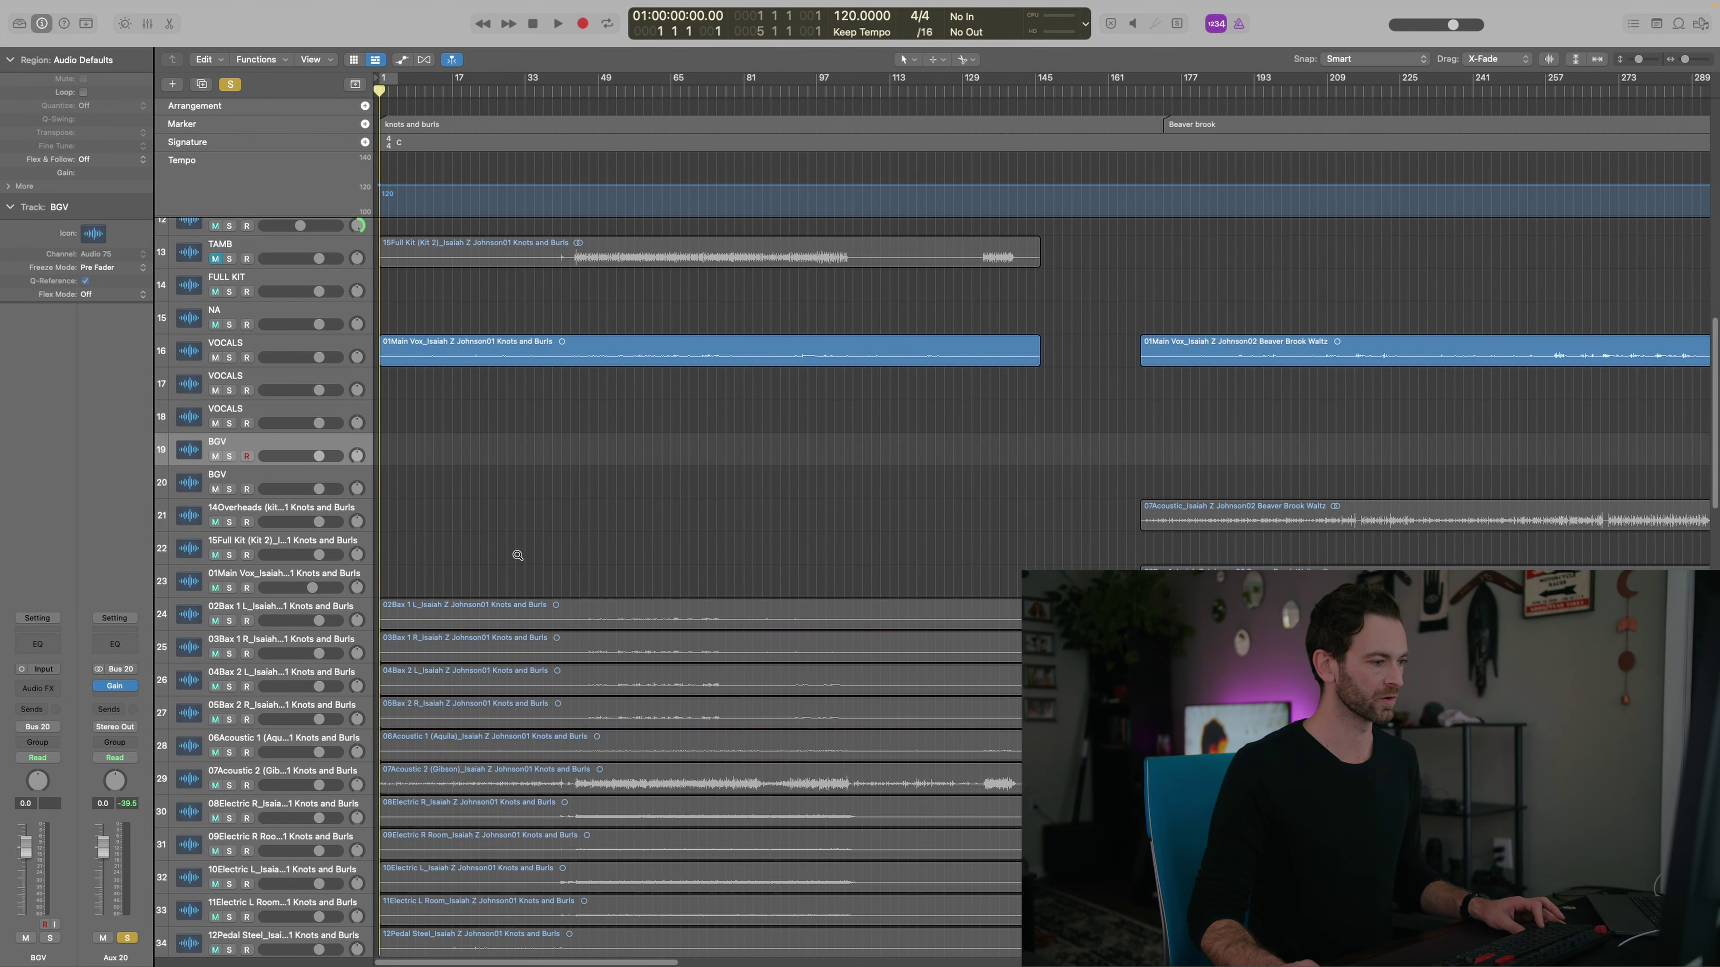
pyautogui.moveTo(518, 553); pyautogui.dragTo(503, 409)
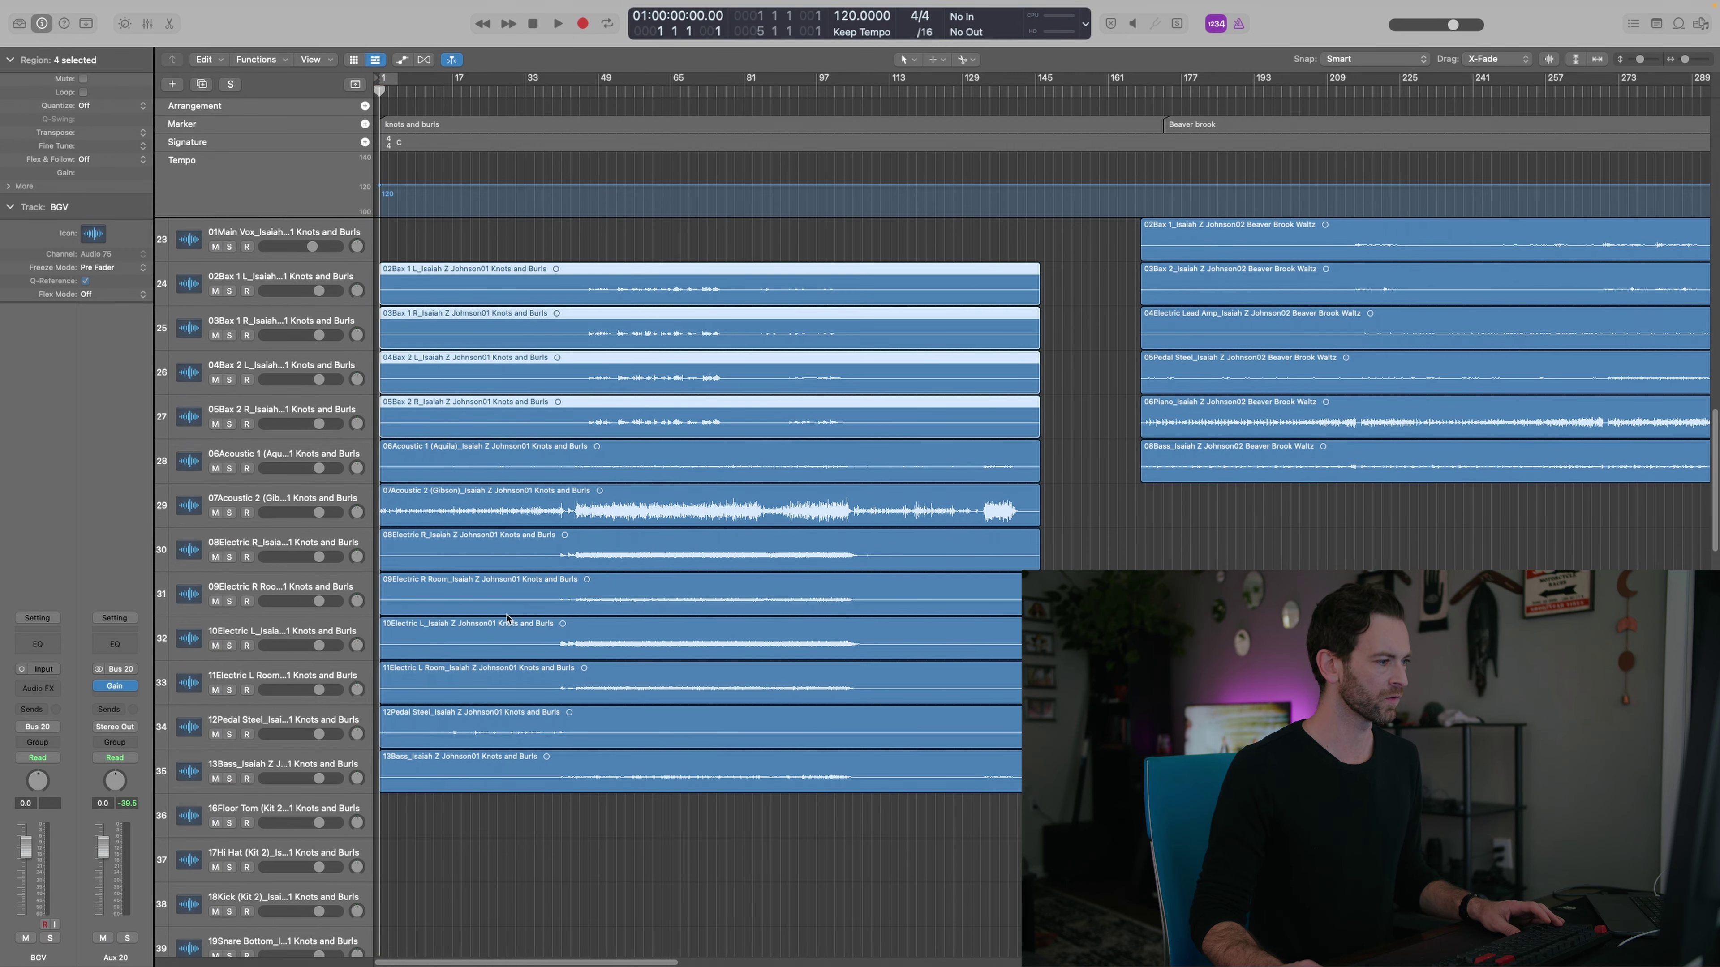
pyautogui.click(482, 588)
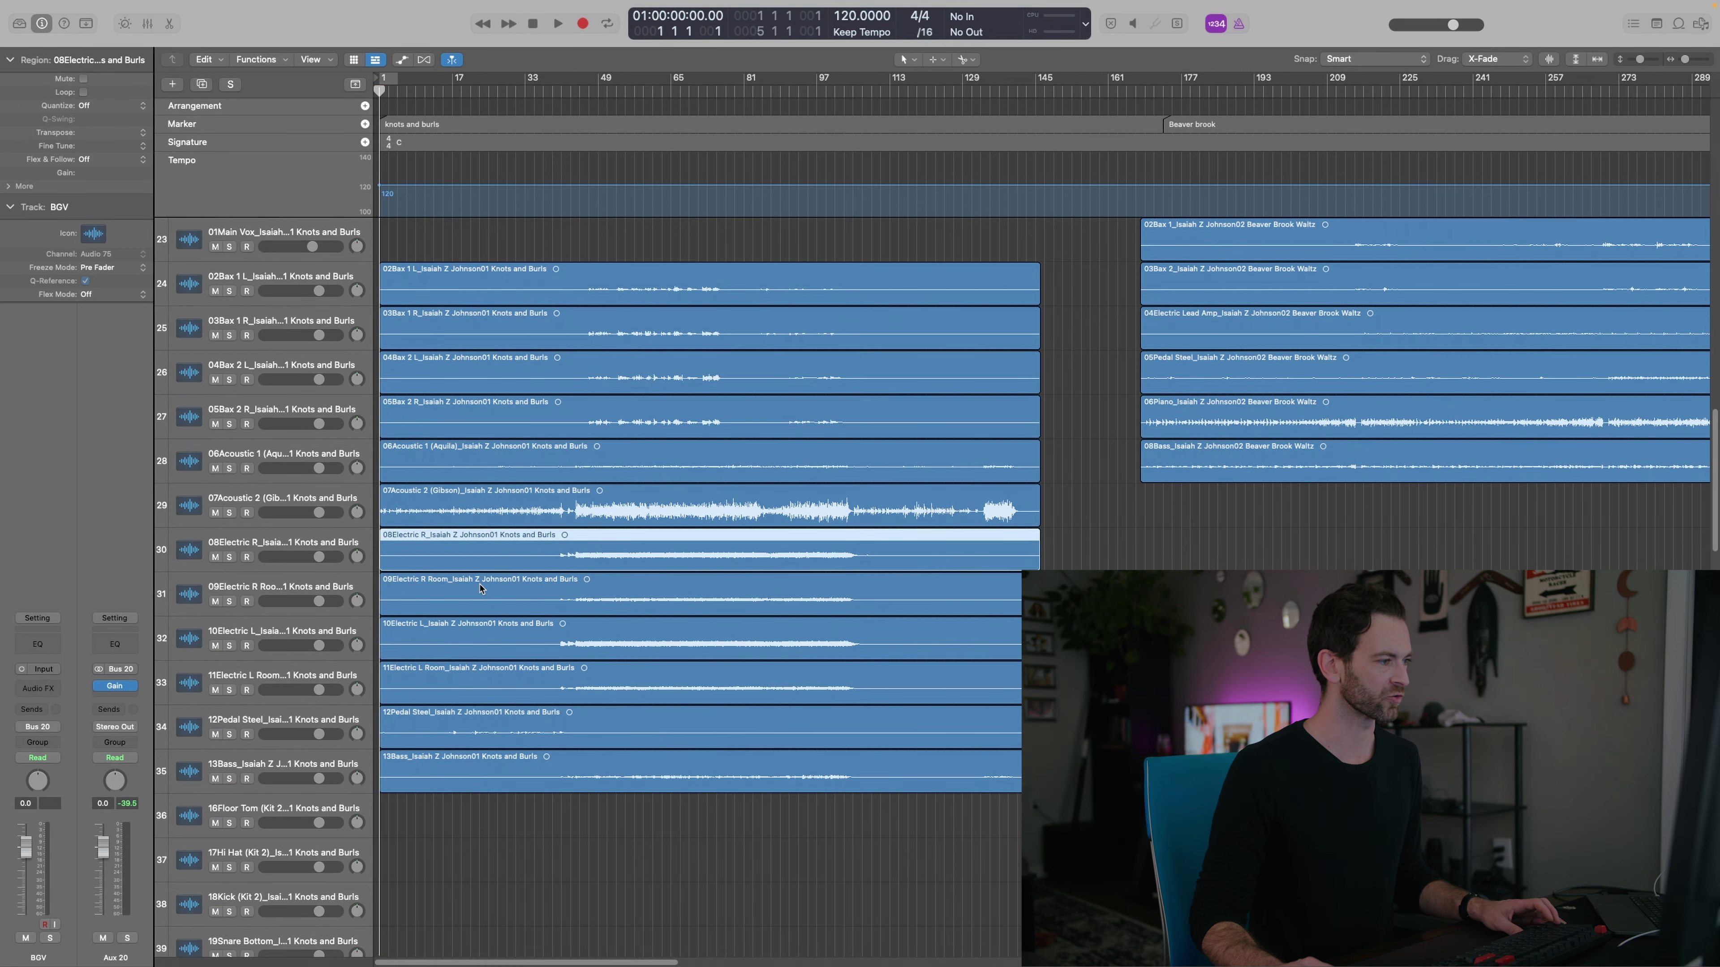
pyautogui.scroll(10, 490, 547)
pyautogui.press('super+z')
# Add two more BGV tracks and move the selected Bax regions up onto them
pyautogui.click(201, 83)
pyautogui.click(202, 83)
pyautogui.scroll(-5, 535, 569)
pyautogui.moveTo(536, 572); pyautogui.dragTo(559, 411)
# Select three more Bax regions and move them onto the BGV tracks
pyautogui.hscroll(10, 855, 732)
pyautogui.hscroll(15, 724, 628)
pyautogui.scroll(-2, 724, 627)
pyautogui.moveTo(684, 585); pyautogui.dragTo(772, 705)
pyautogui.scroll(4, 812, 656)
pyautogui.moveTo(824, 800); pyautogui.dragTo(812, 416)
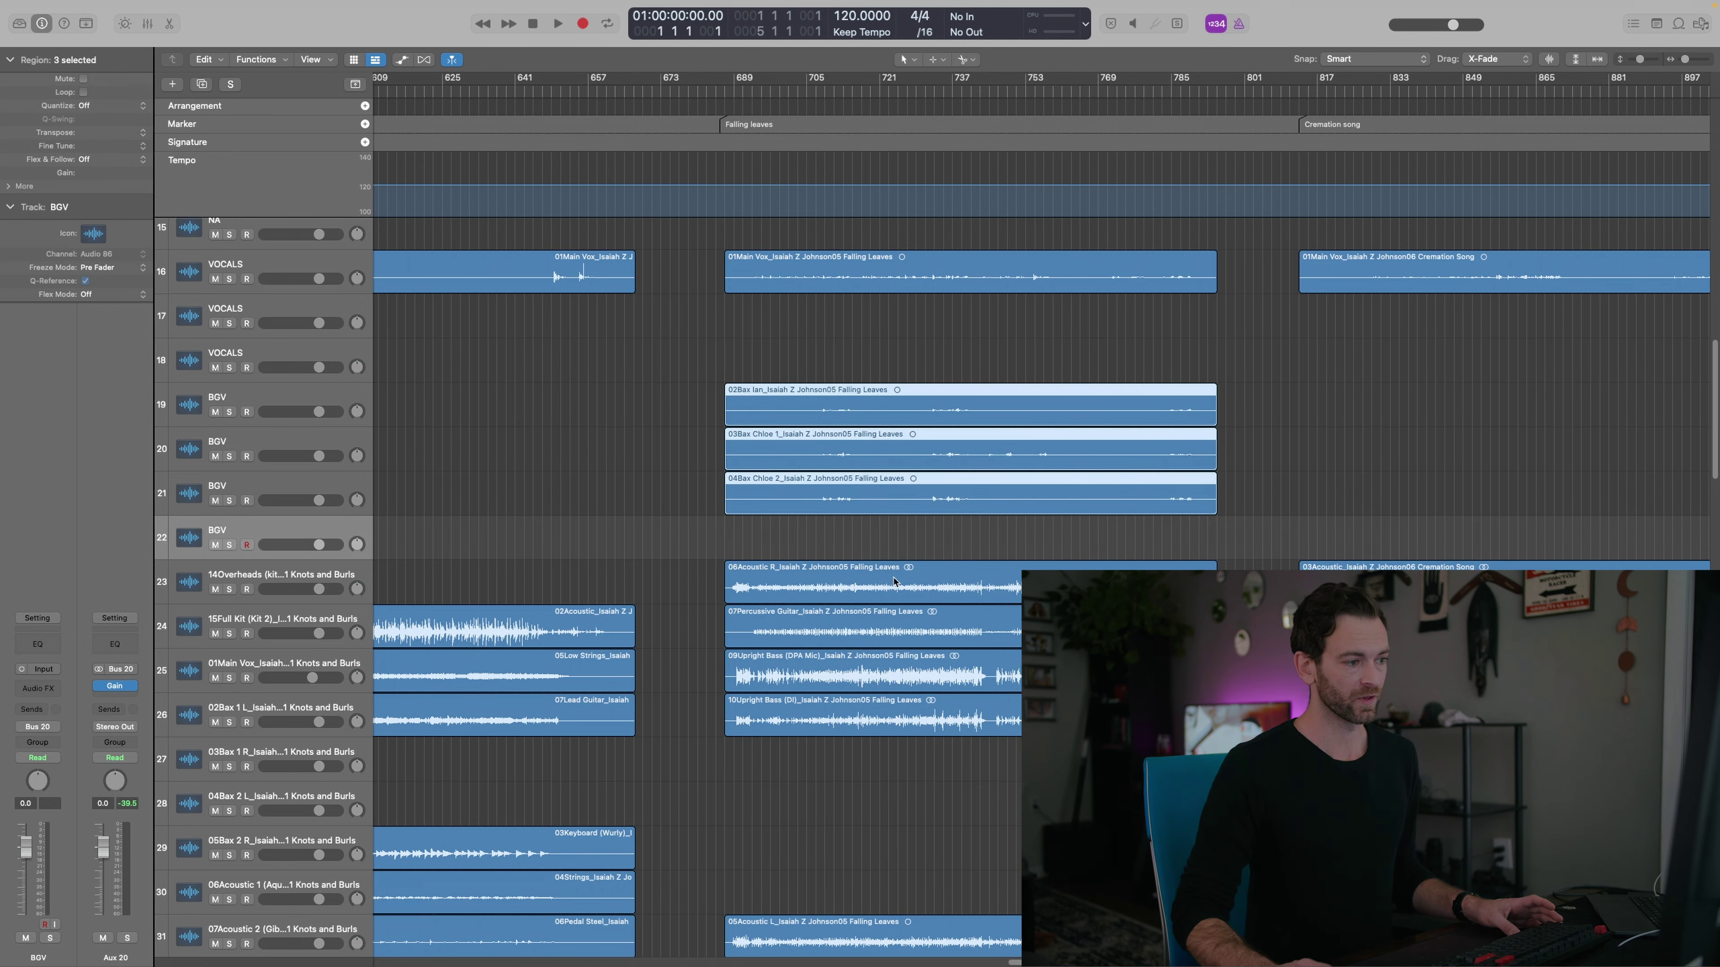
pyautogui.hscroll(10, 924, 668)
pyautogui.hscroll(1, 942, 654)
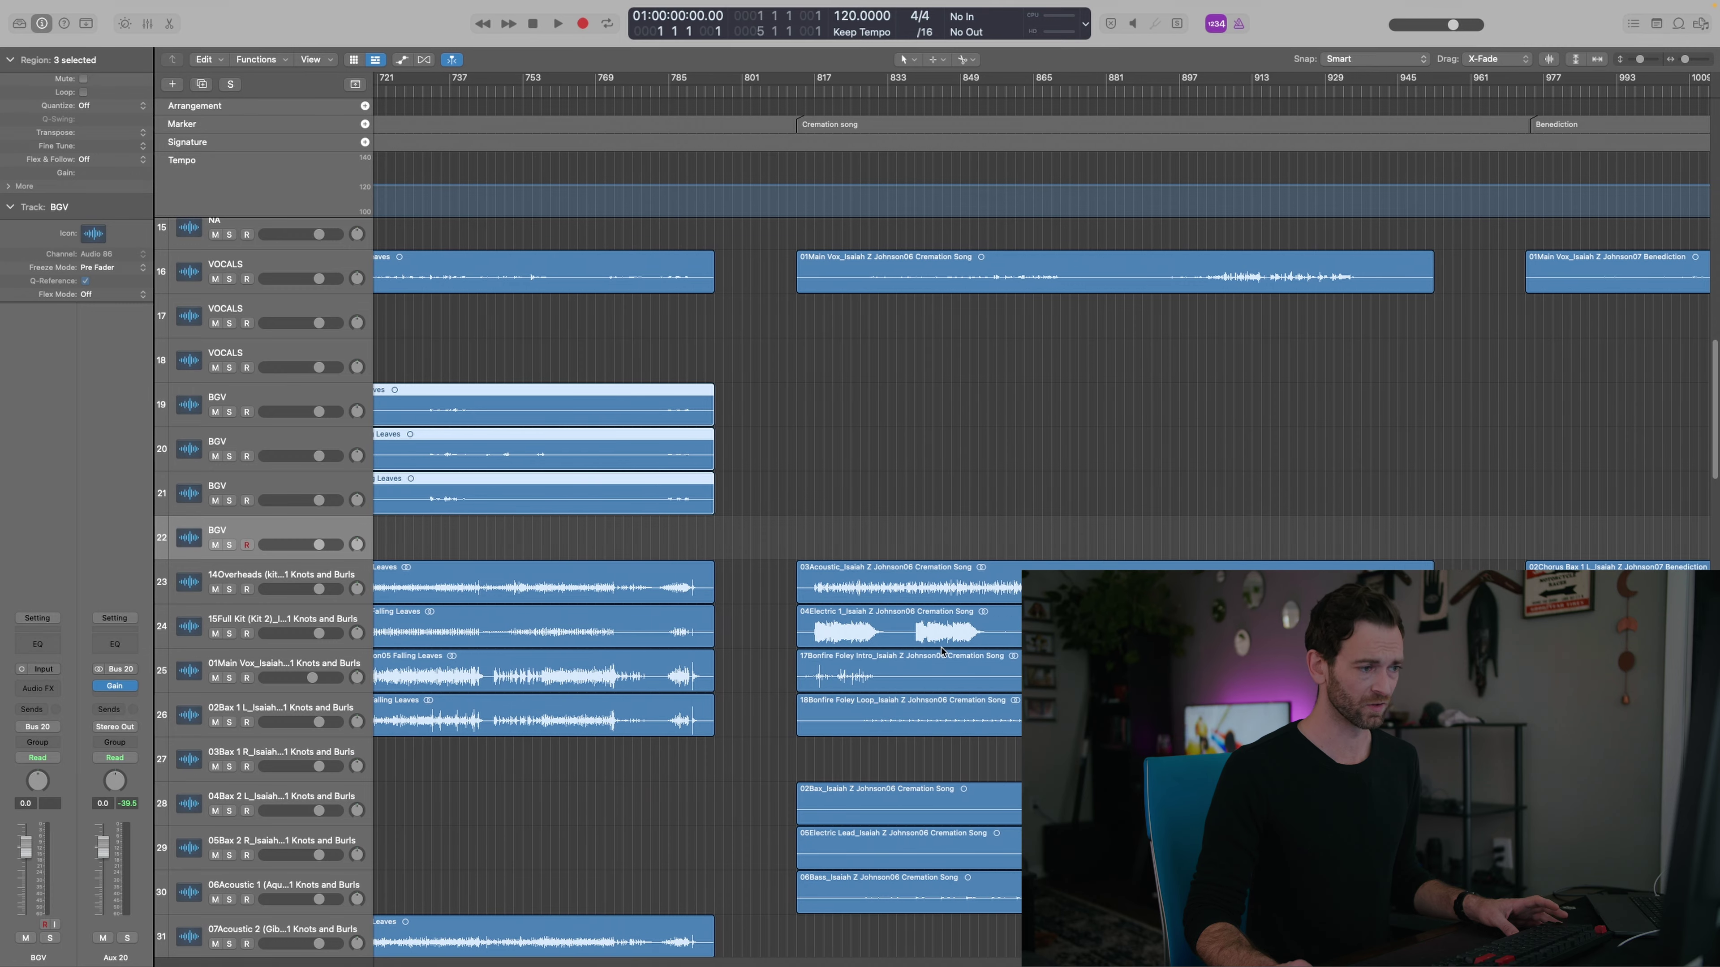
pyautogui.scroll(-1, 942, 651)
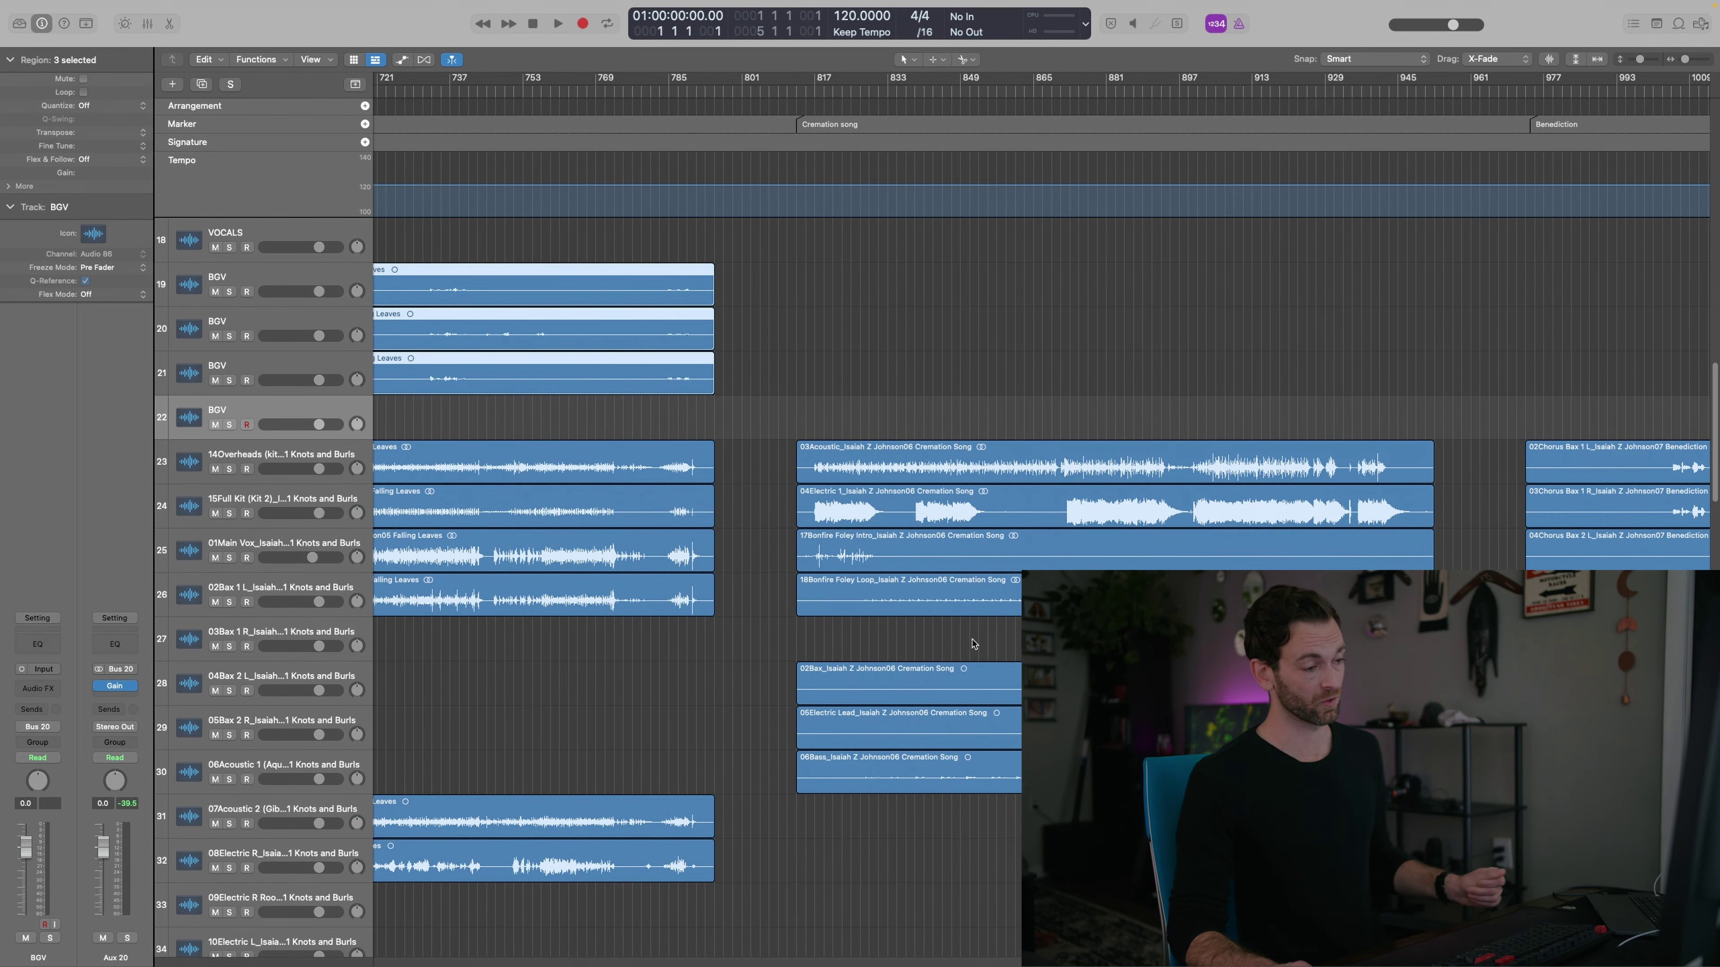
pyautogui.click(794, 658)
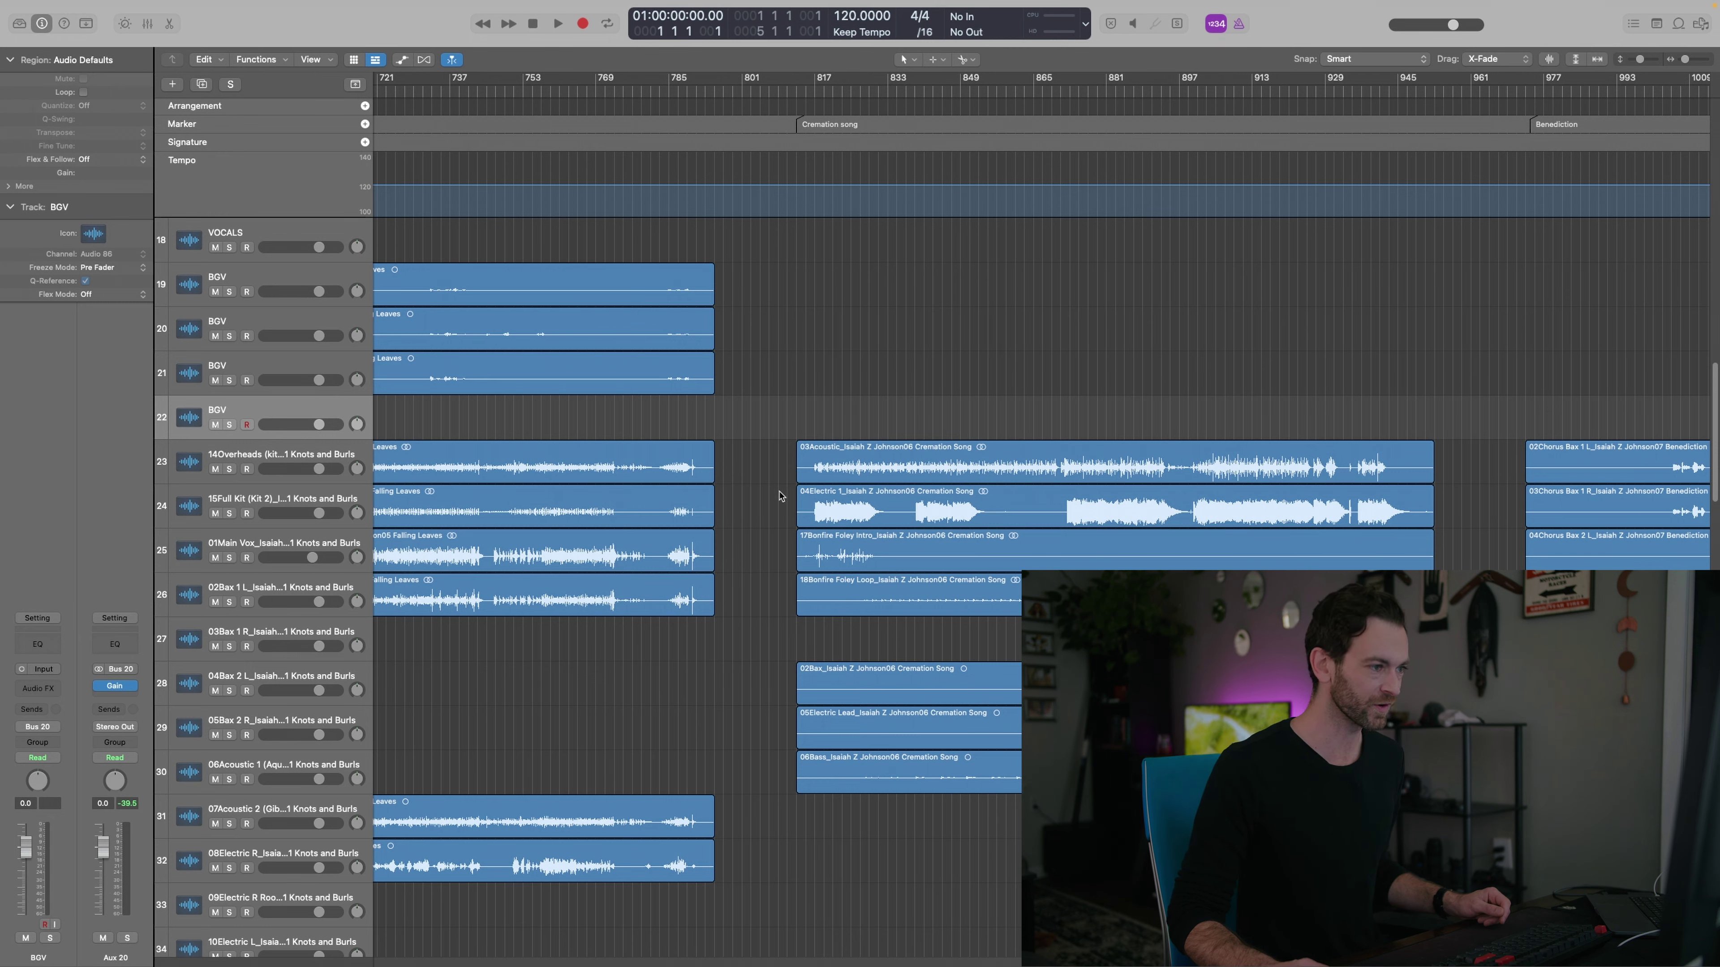
# Move the six Benediction Chorus Bax regions onto BGV, adding a track for Chorus Bax 3
pyautogui.hscroll(10, 780, 497)
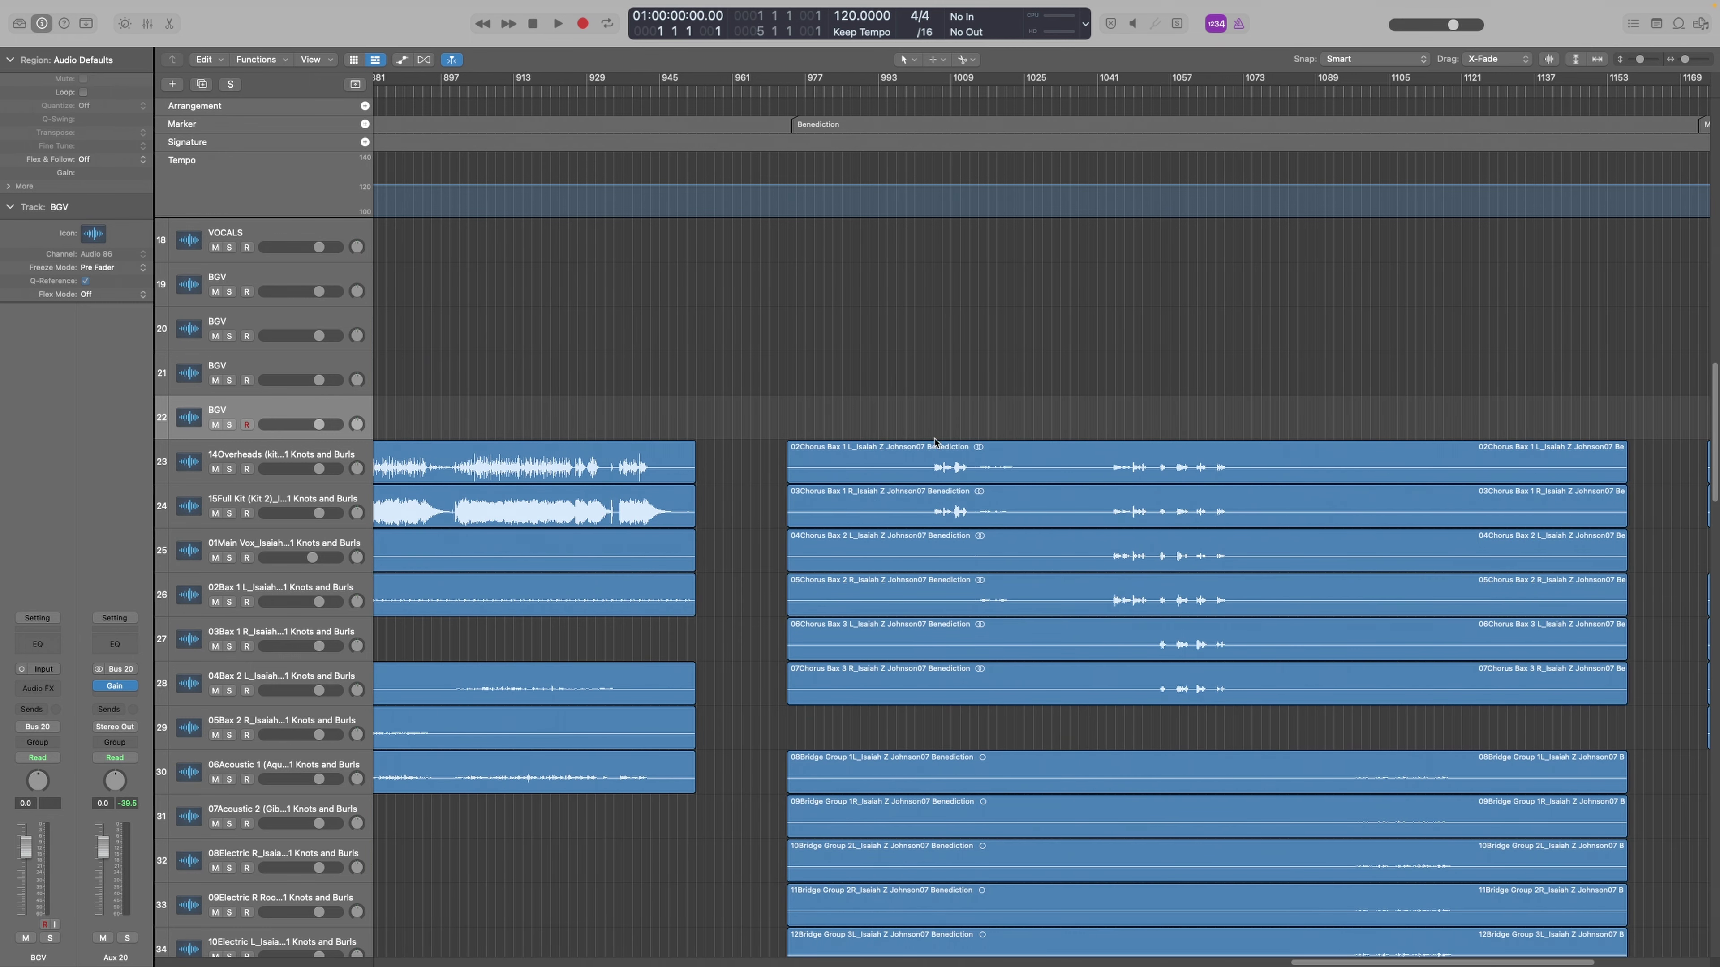
pyautogui.moveTo(920, 429); pyautogui.dragTo(881, 715)
pyautogui.scroll(10, 1177, 543)
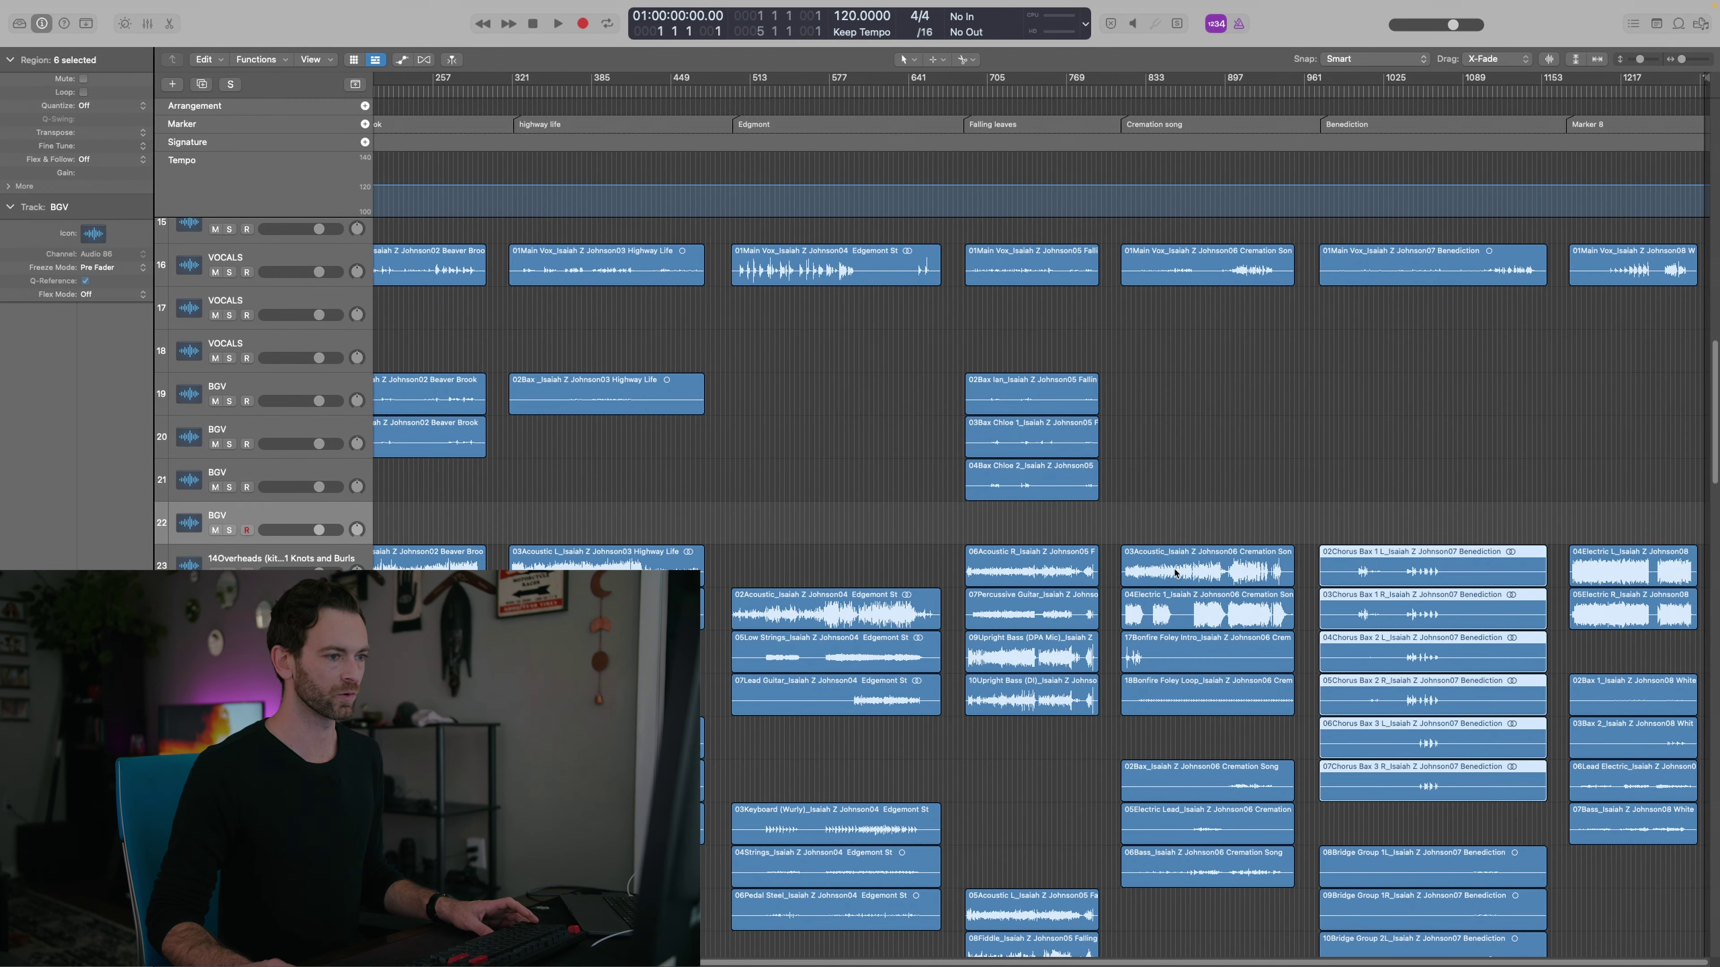
pyautogui.moveTo(1432, 577); pyautogui.dragTo(1432, 406)
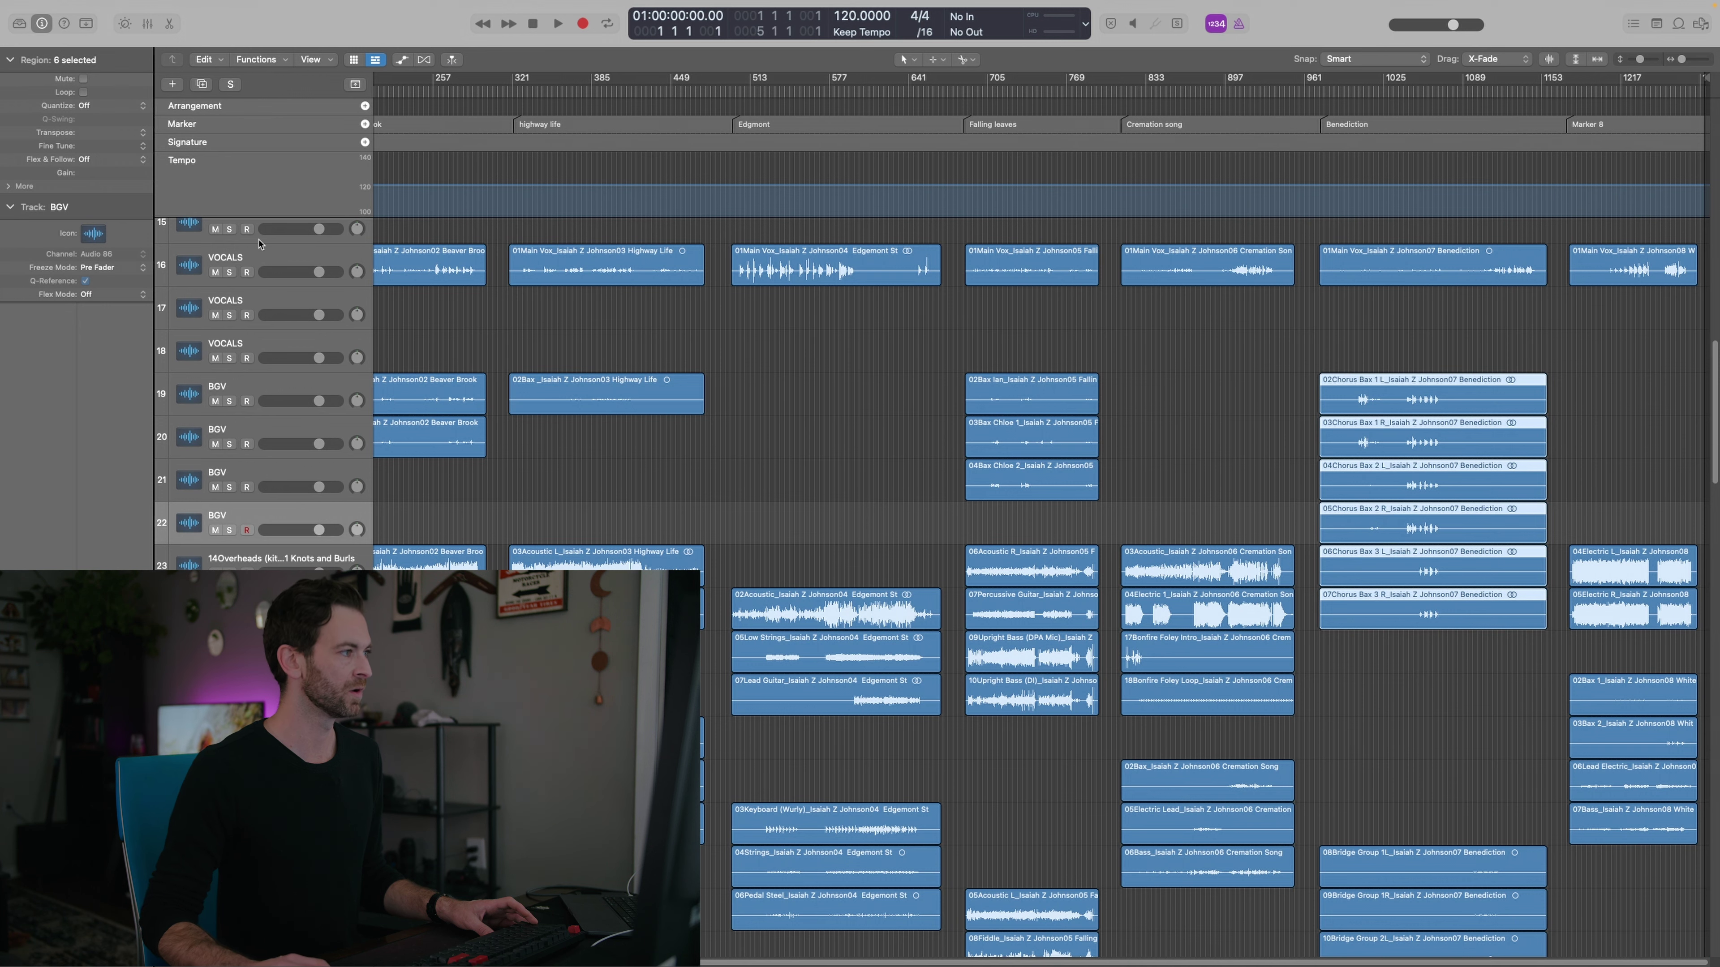
pyautogui.click(202, 84)
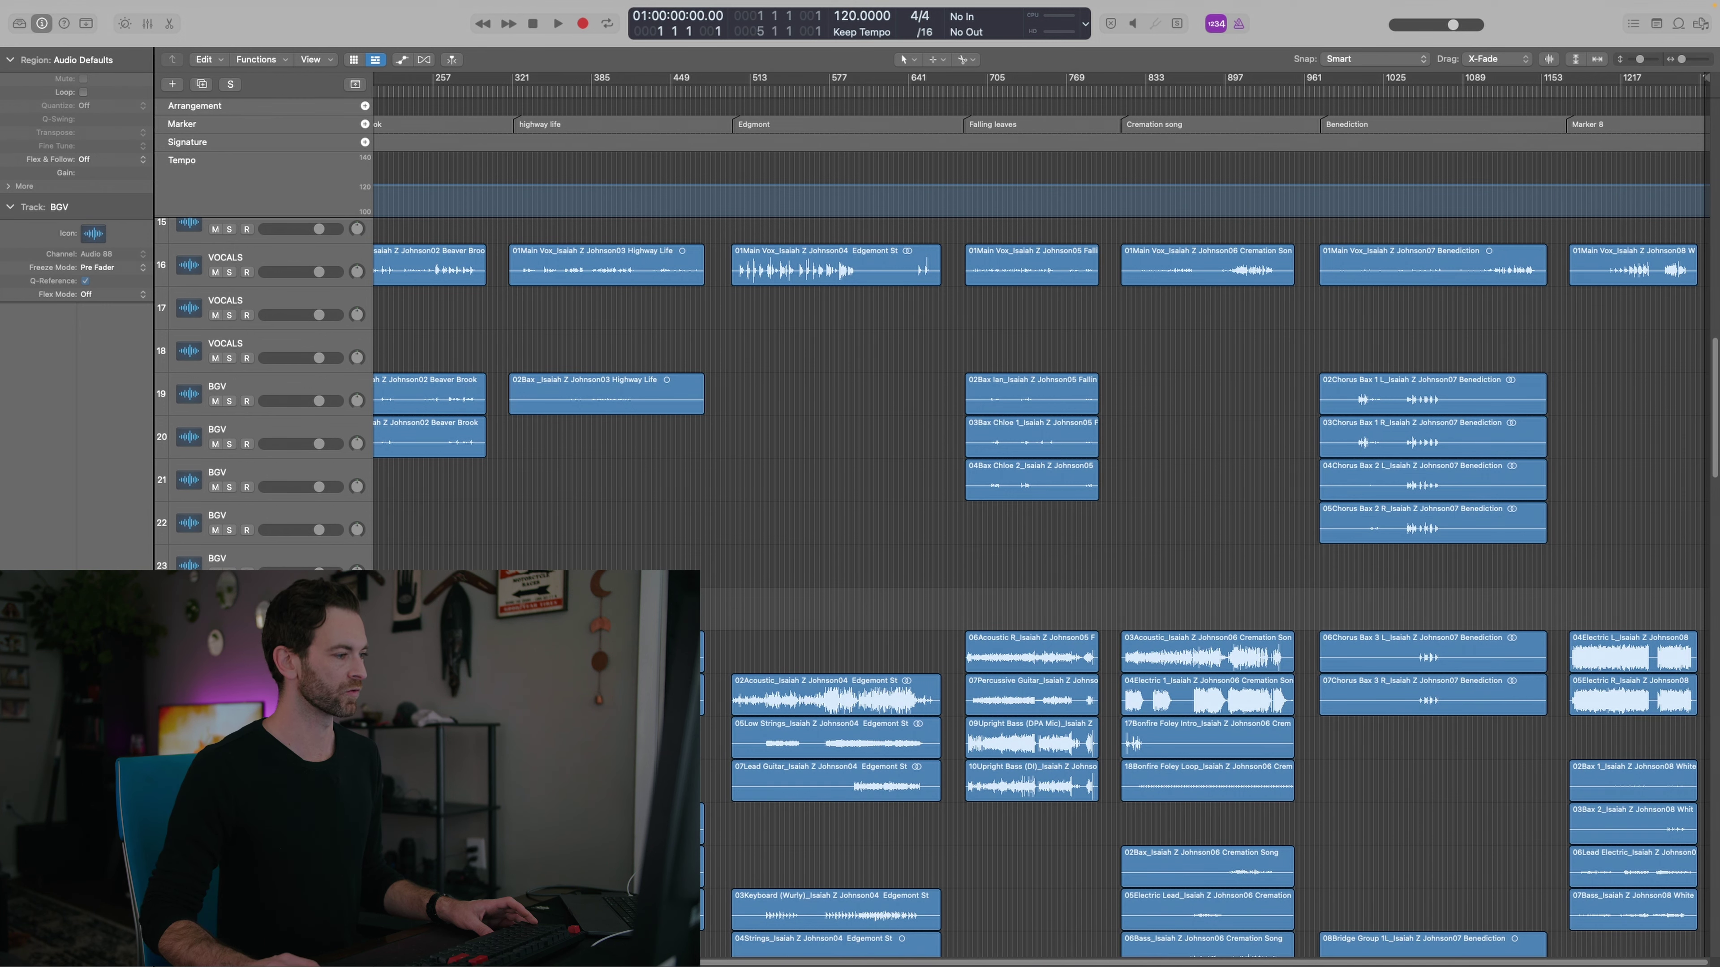
pyautogui.moveTo(1443, 600)
pyautogui.mouseDown()
pyautogui.moveTo(1449, 705)
pyautogui.moveTo(1429, 612)
pyautogui.mouseUp()
# Select all 26 VOCALS and BGV regions and give them a green colour from the palette
pyautogui.press('z')
pyautogui.moveTo(468, 651); pyautogui.dragTo(406, 658)
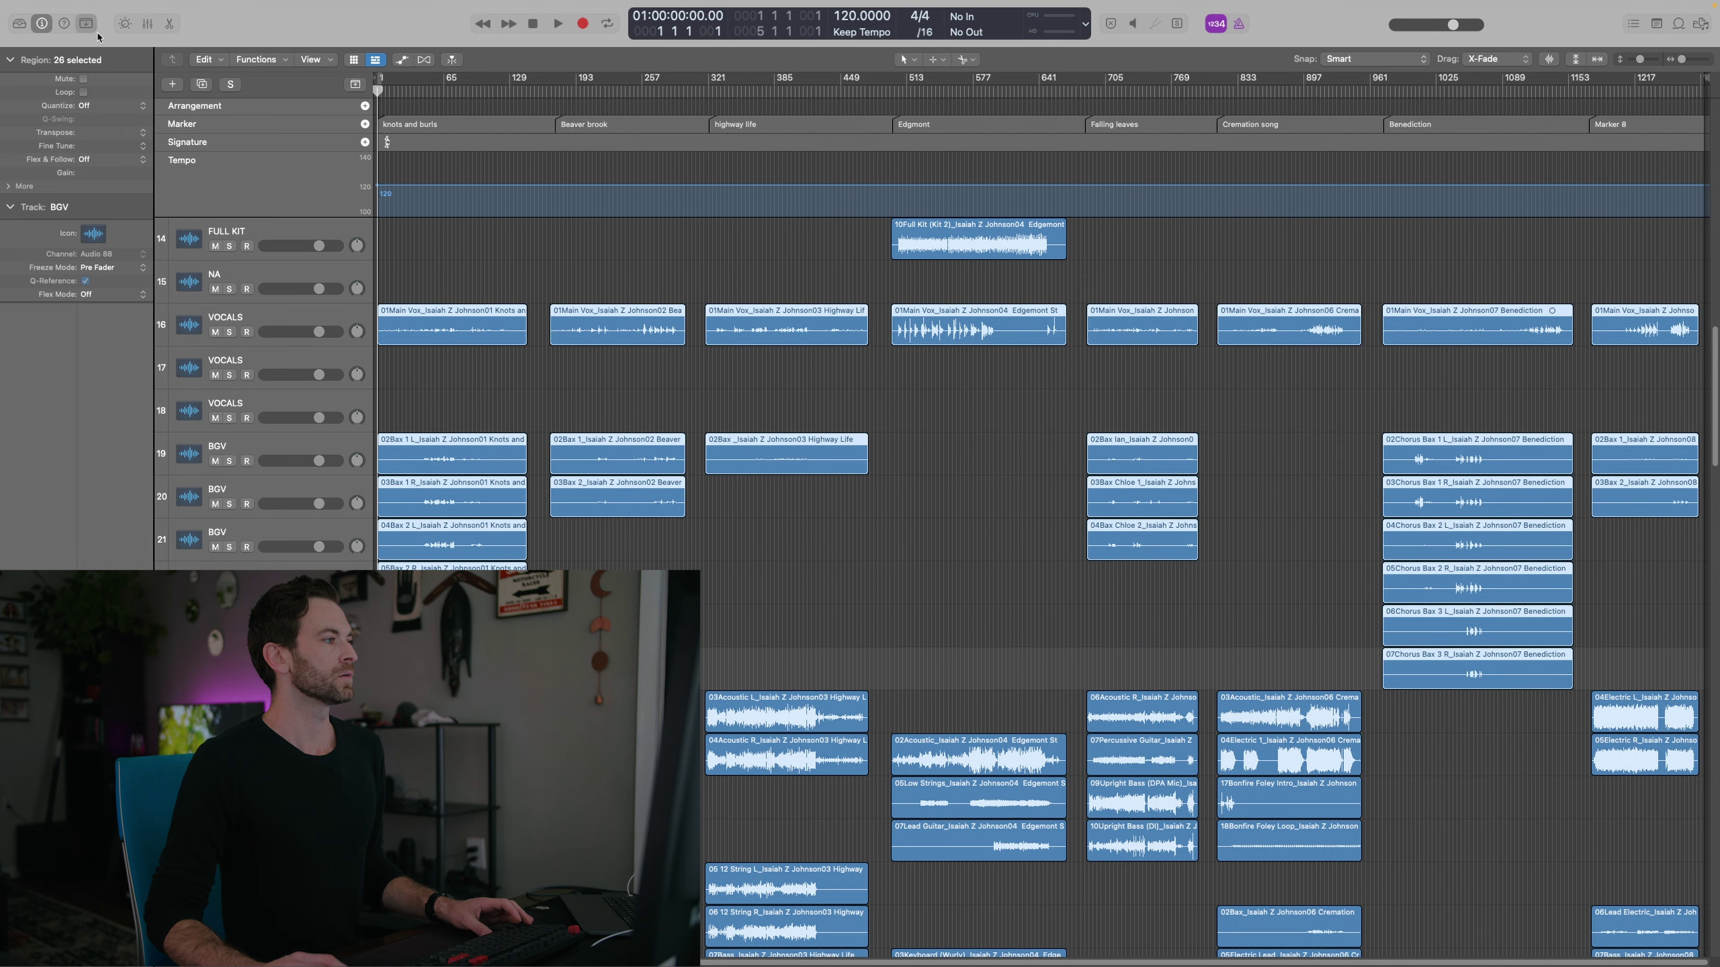
pyautogui.press('ctrl+alt+super+t')
pyautogui.click(1696, 65)
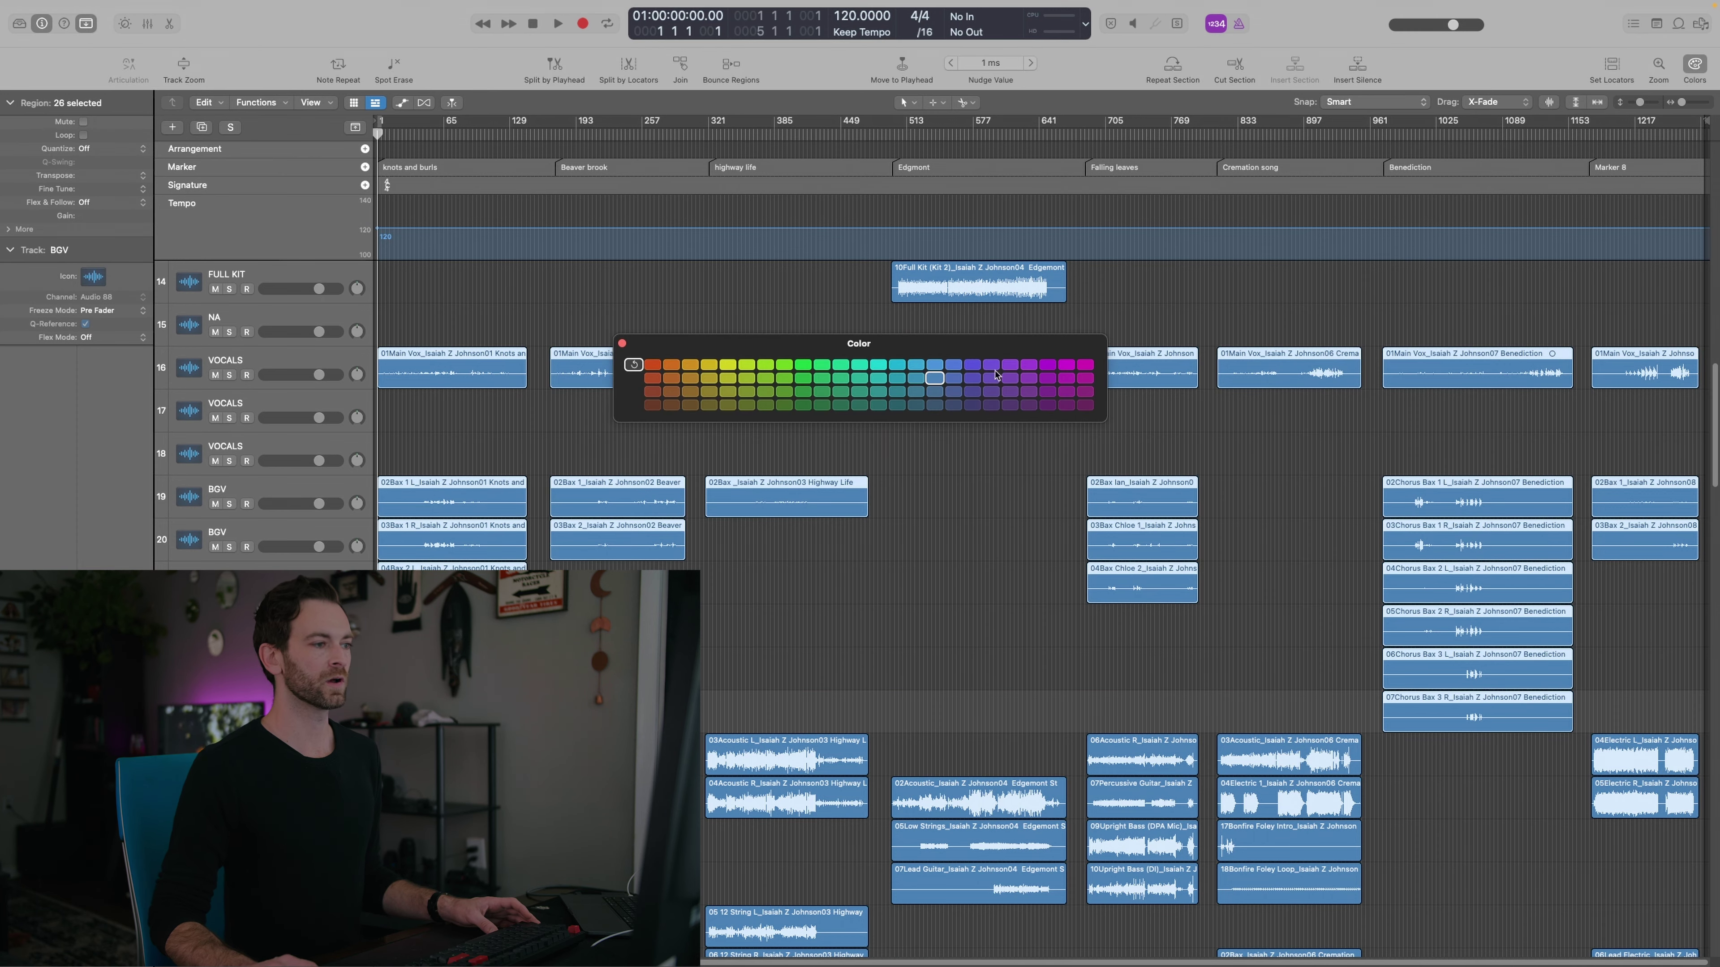
pyautogui.click(802, 381)
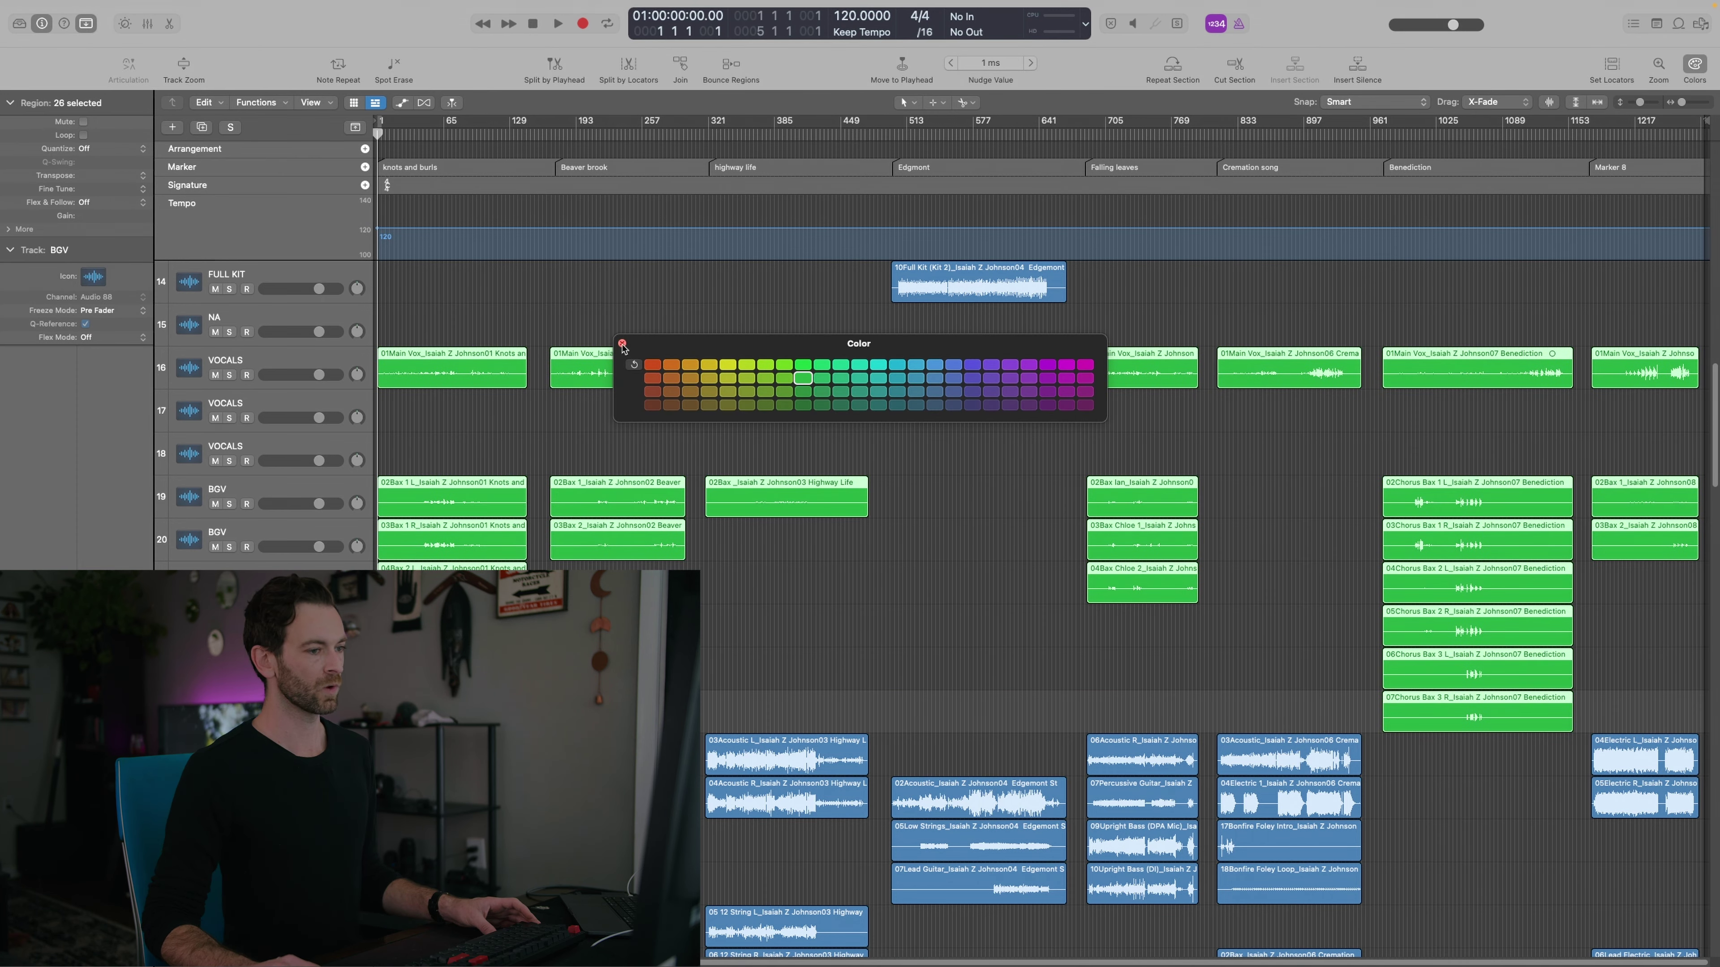
pyautogui.hotkey('alt', 'c')
pyautogui.scroll(1, 851, 697)
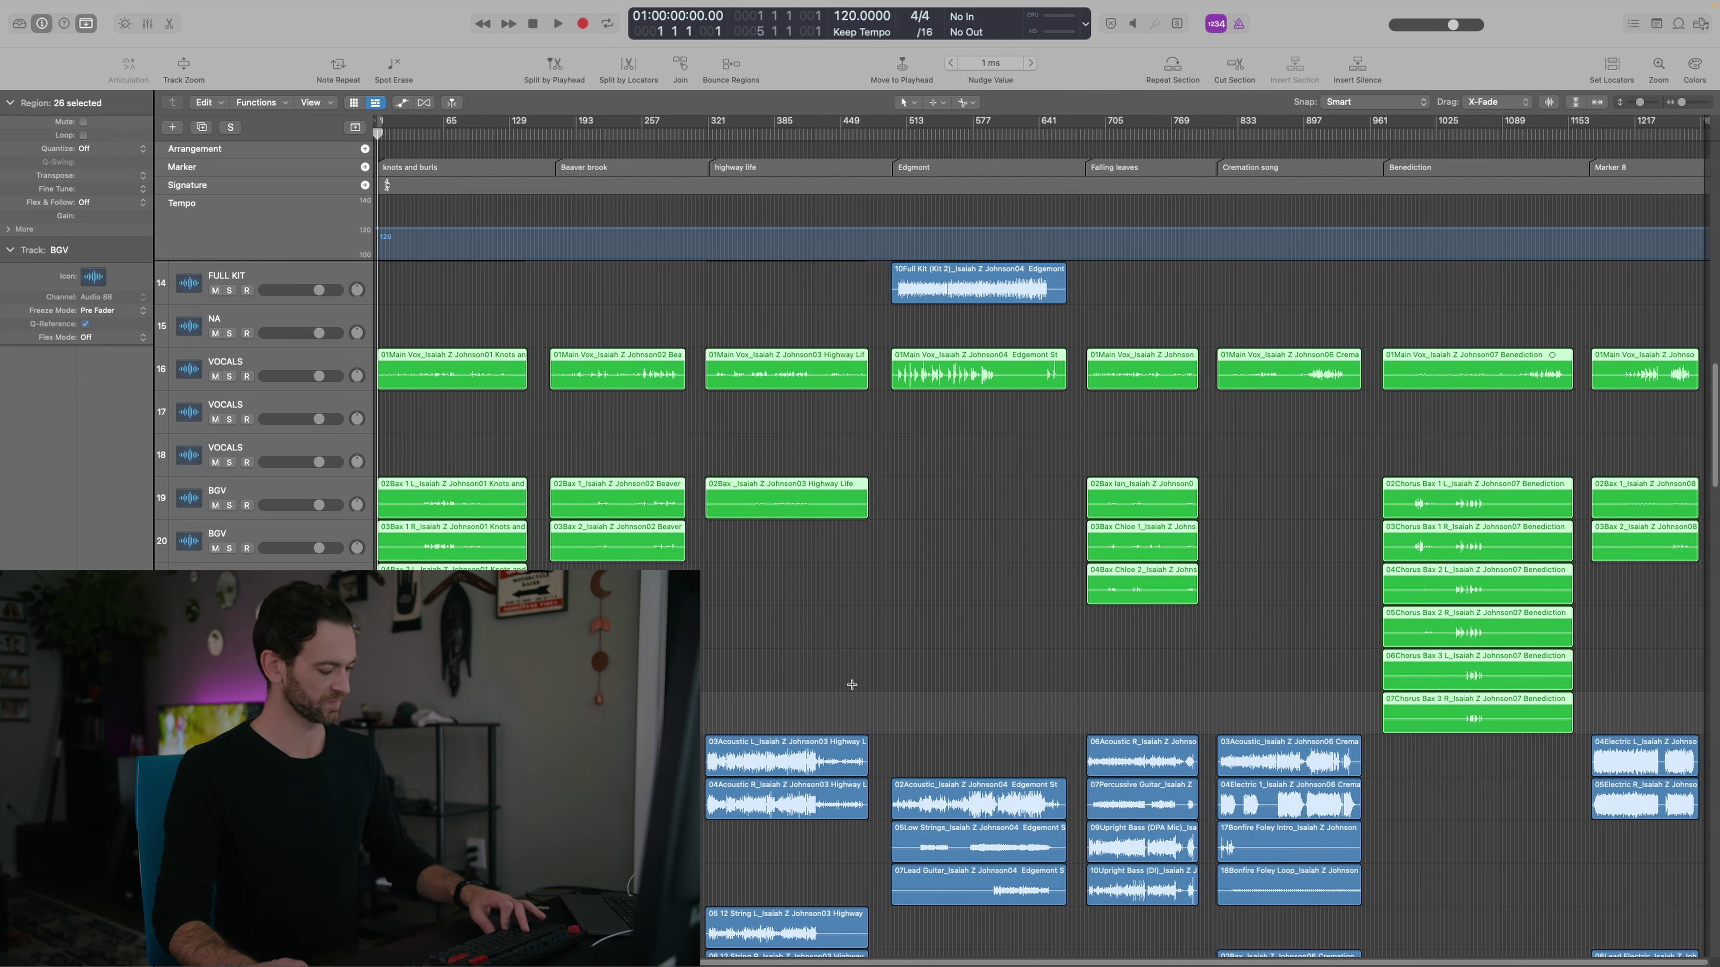
# Add a new audio track routed to Bus 9 for the bass
pyautogui.click(946, 613)
pyautogui.scroll(10, 881, 576)
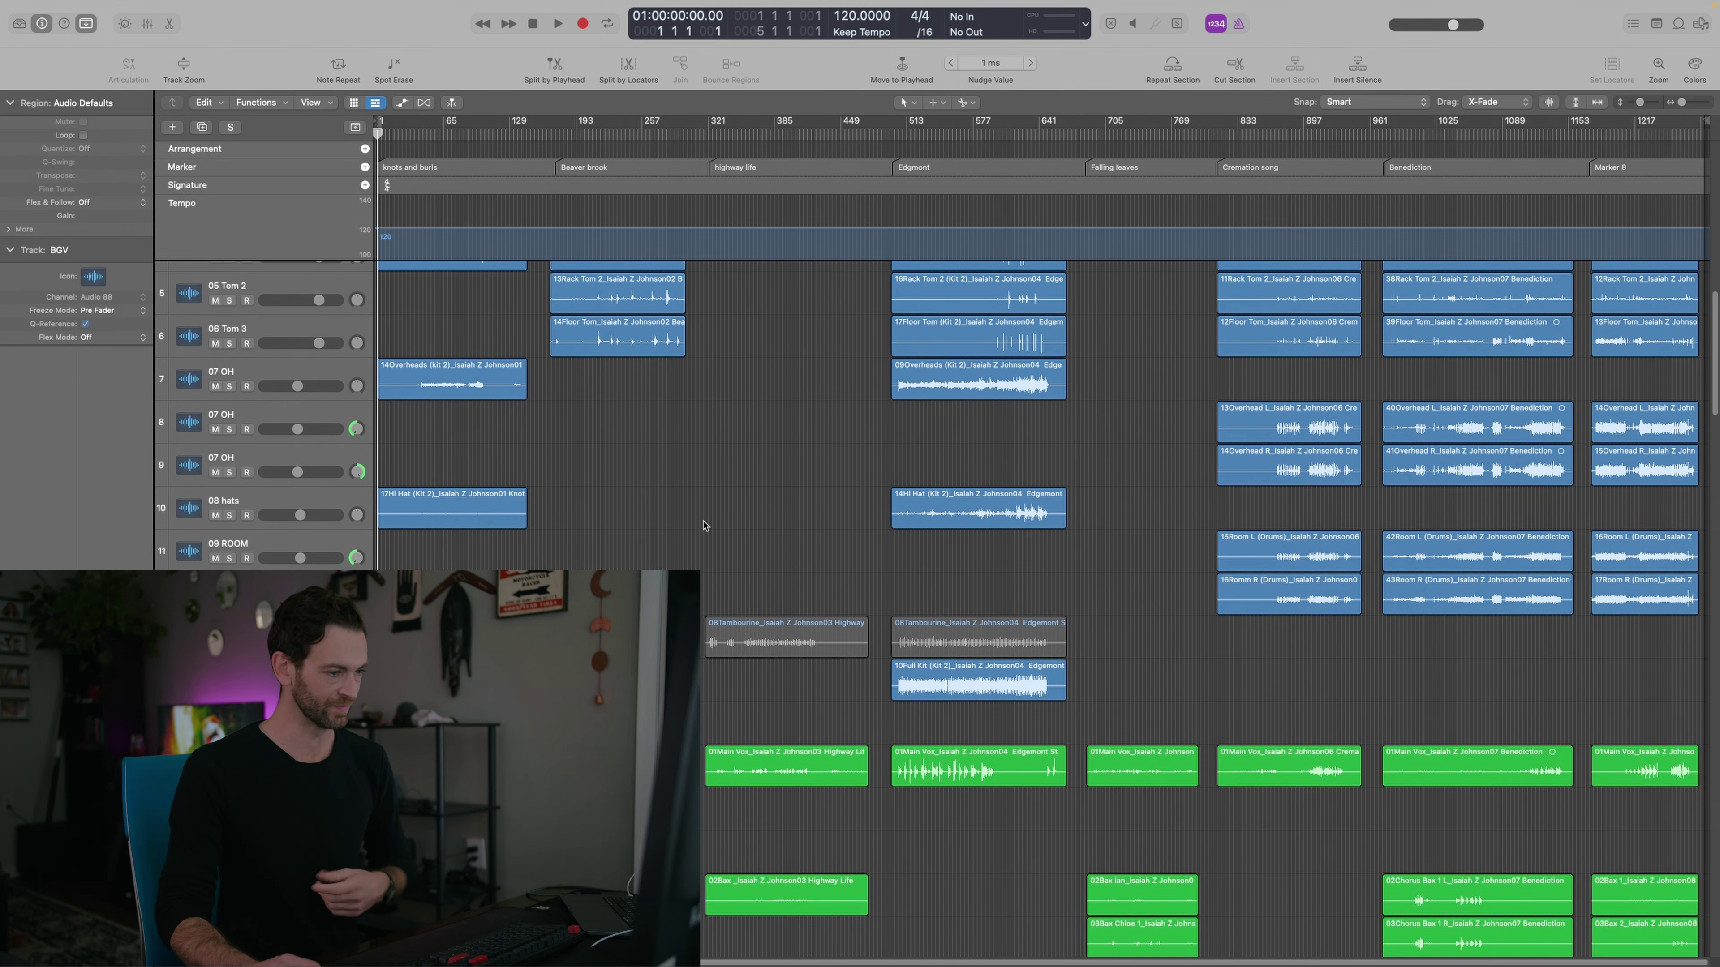
pyautogui.scroll(-11, 704, 523)
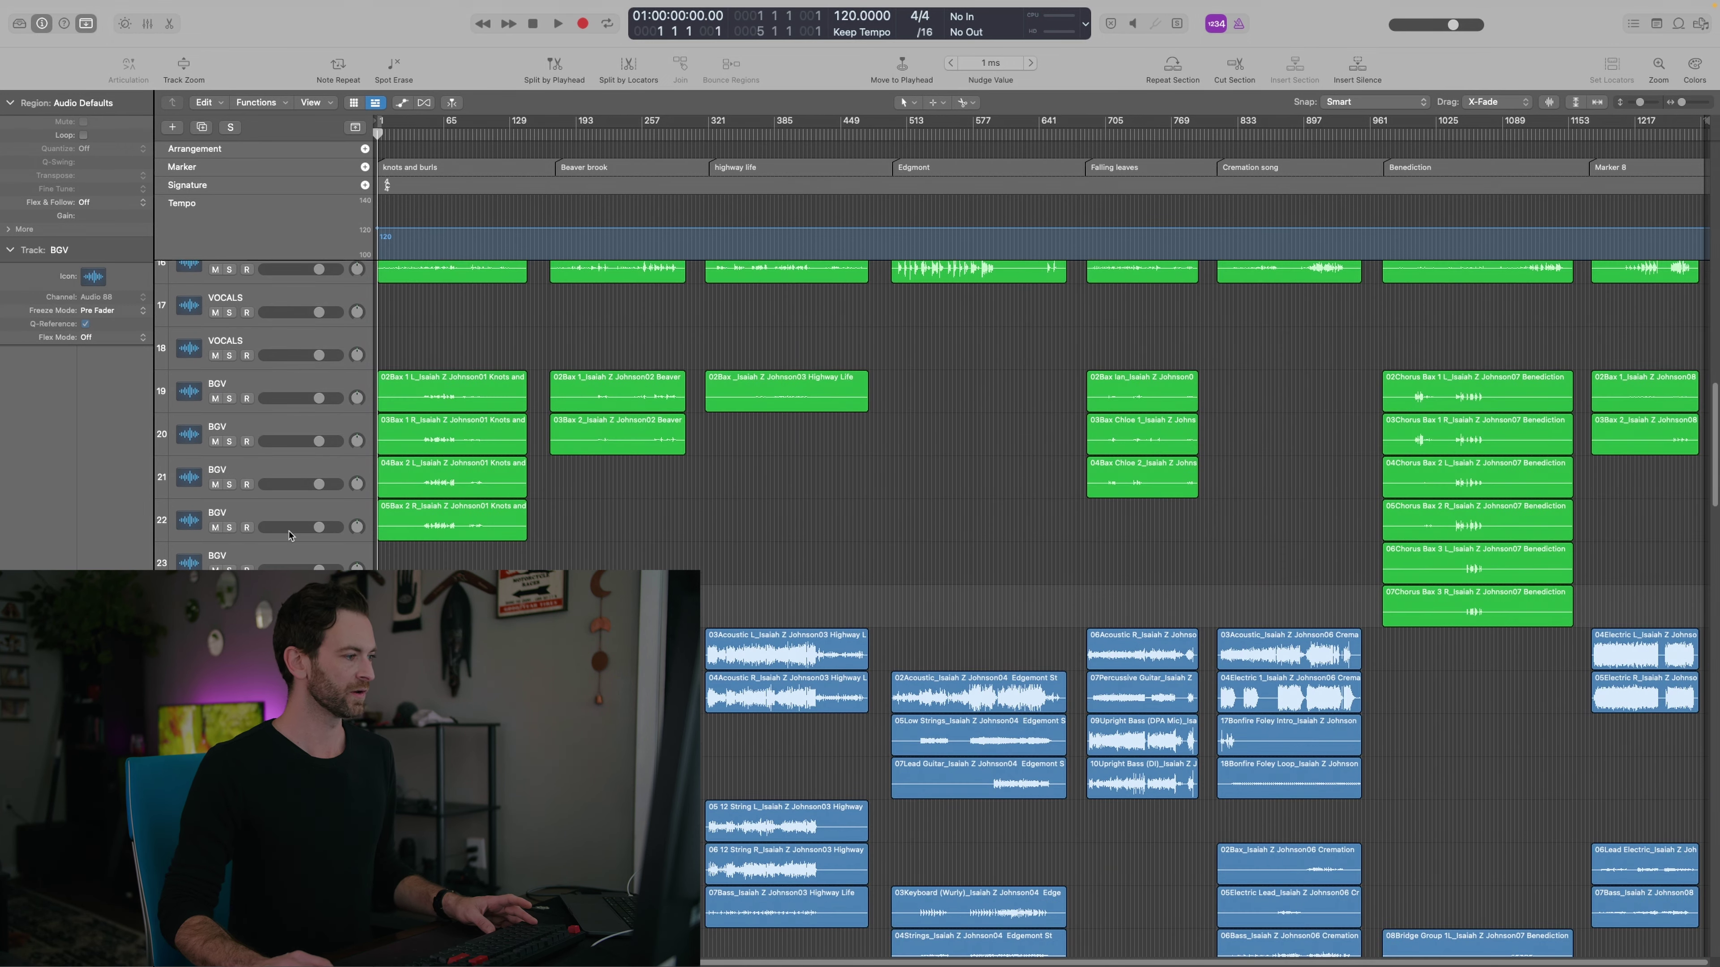
pyautogui.click(173, 127)
pyautogui.click(986, 458)
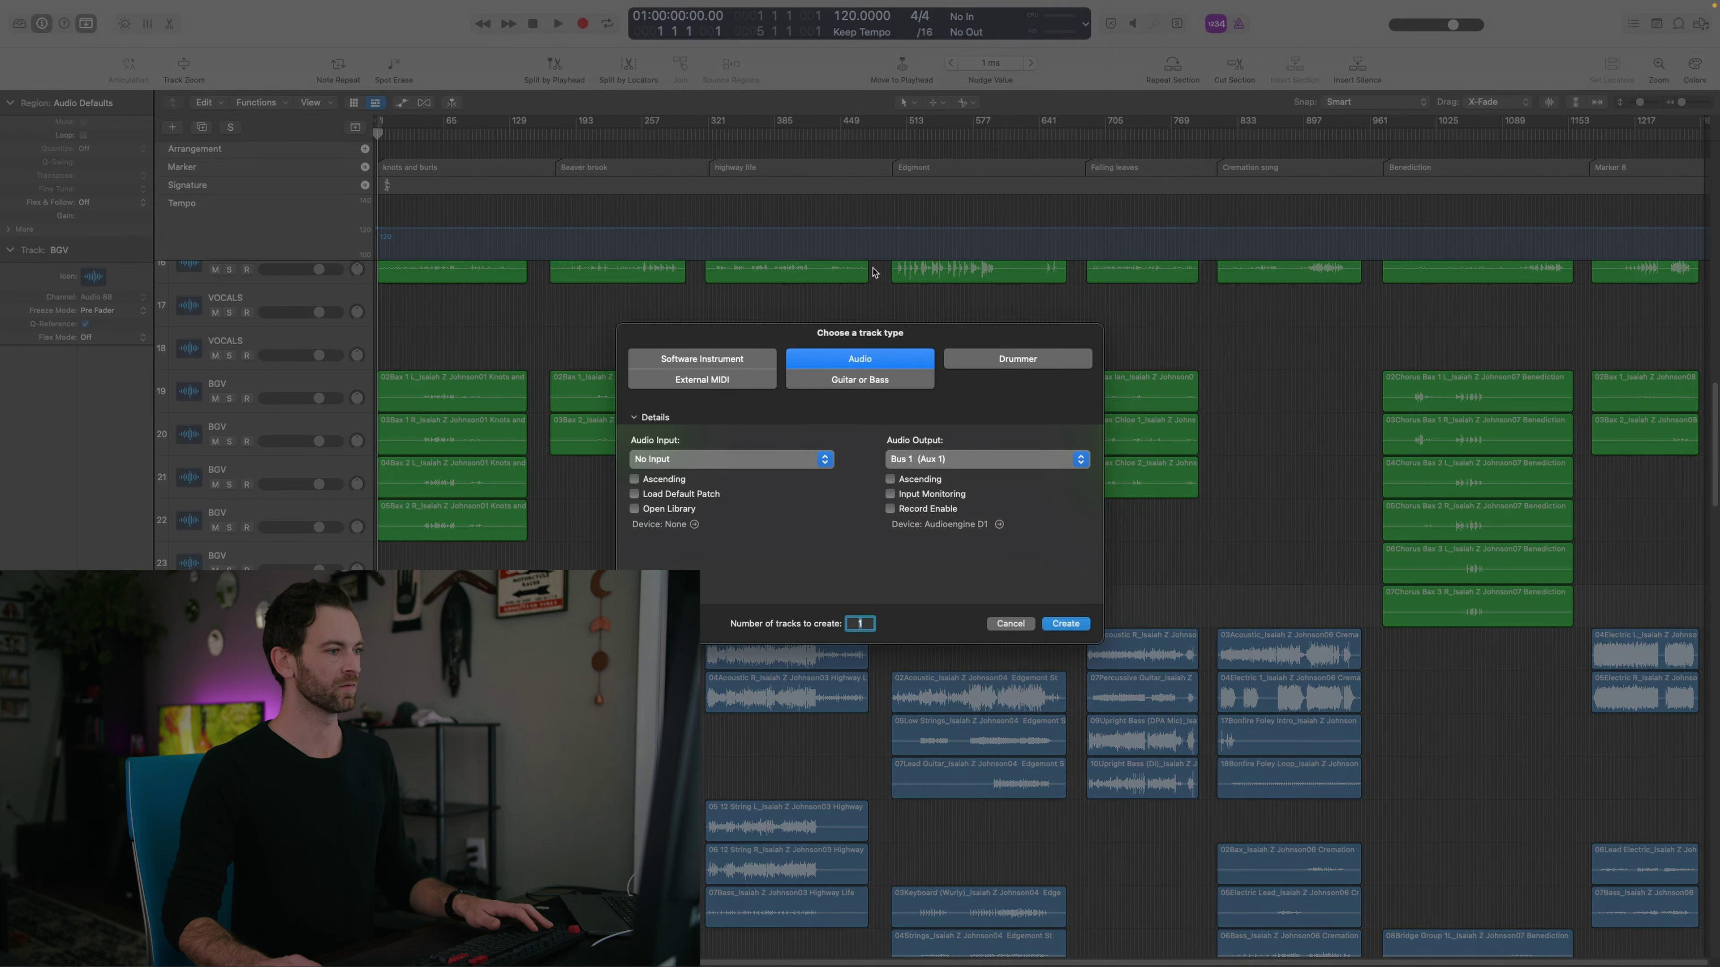
pyautogui.press('Return')
pyautogui.press('Return')
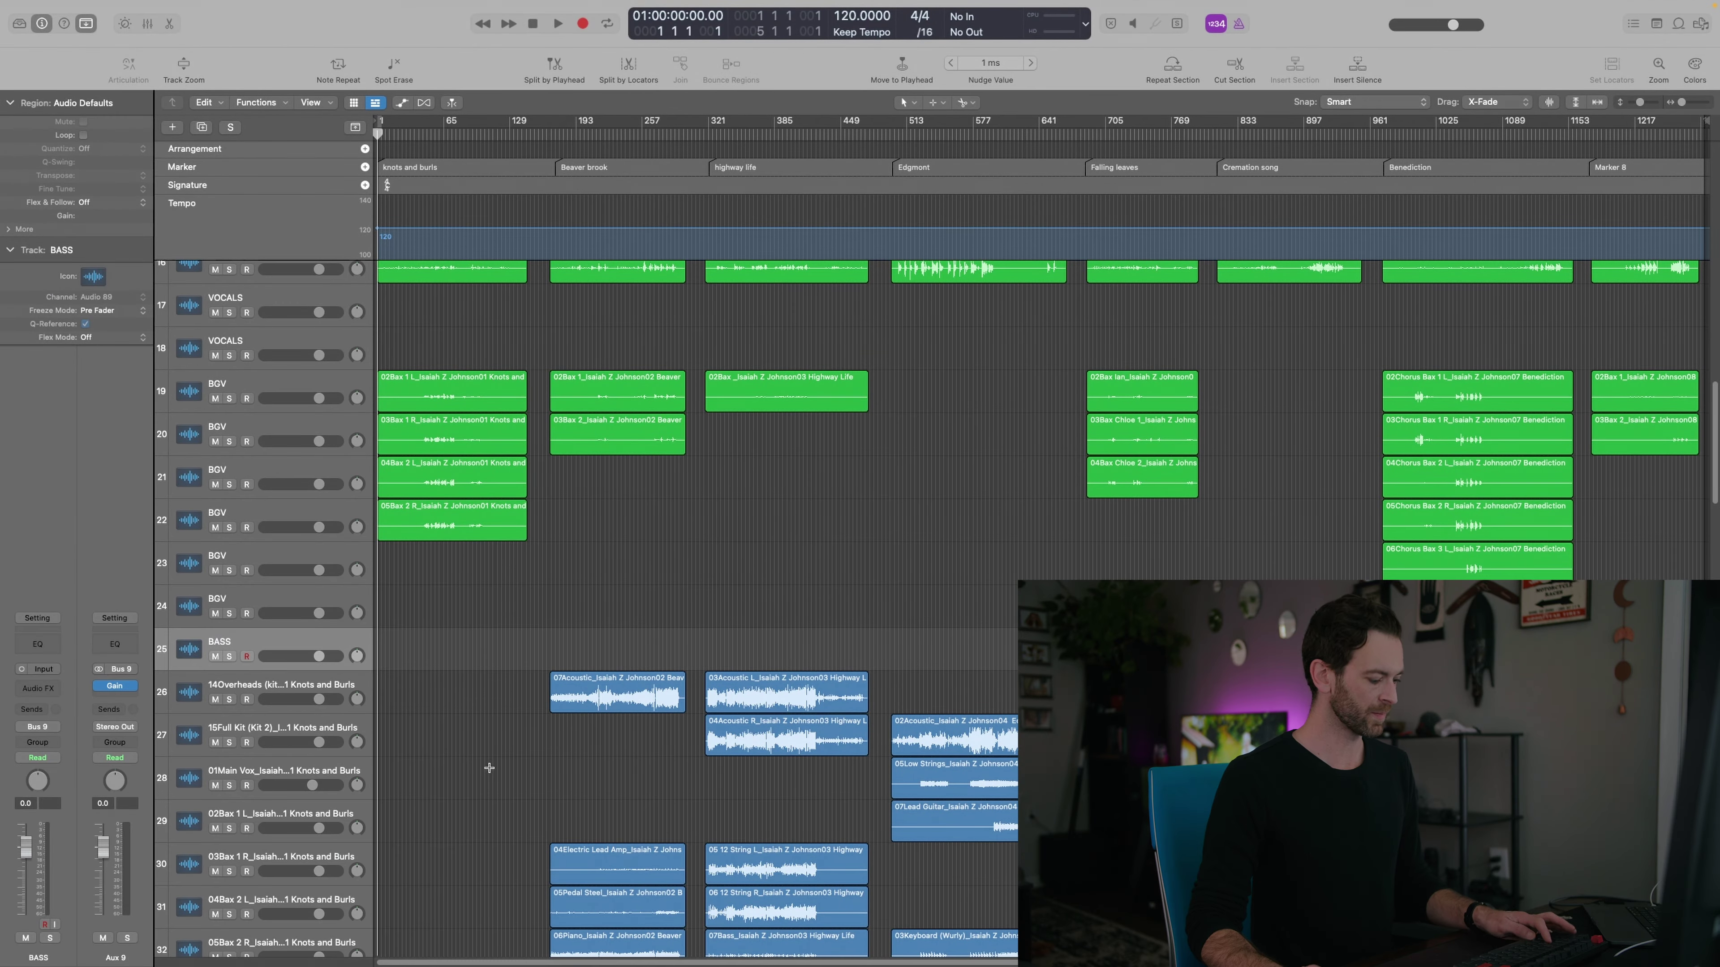
# Move the 13Bass, 08Bass and 07Bass Highway Life regions onto the BASS track
pyautogui.scroll(-12, 483, 768)
pyautogui.scroll(5, 476, 752)
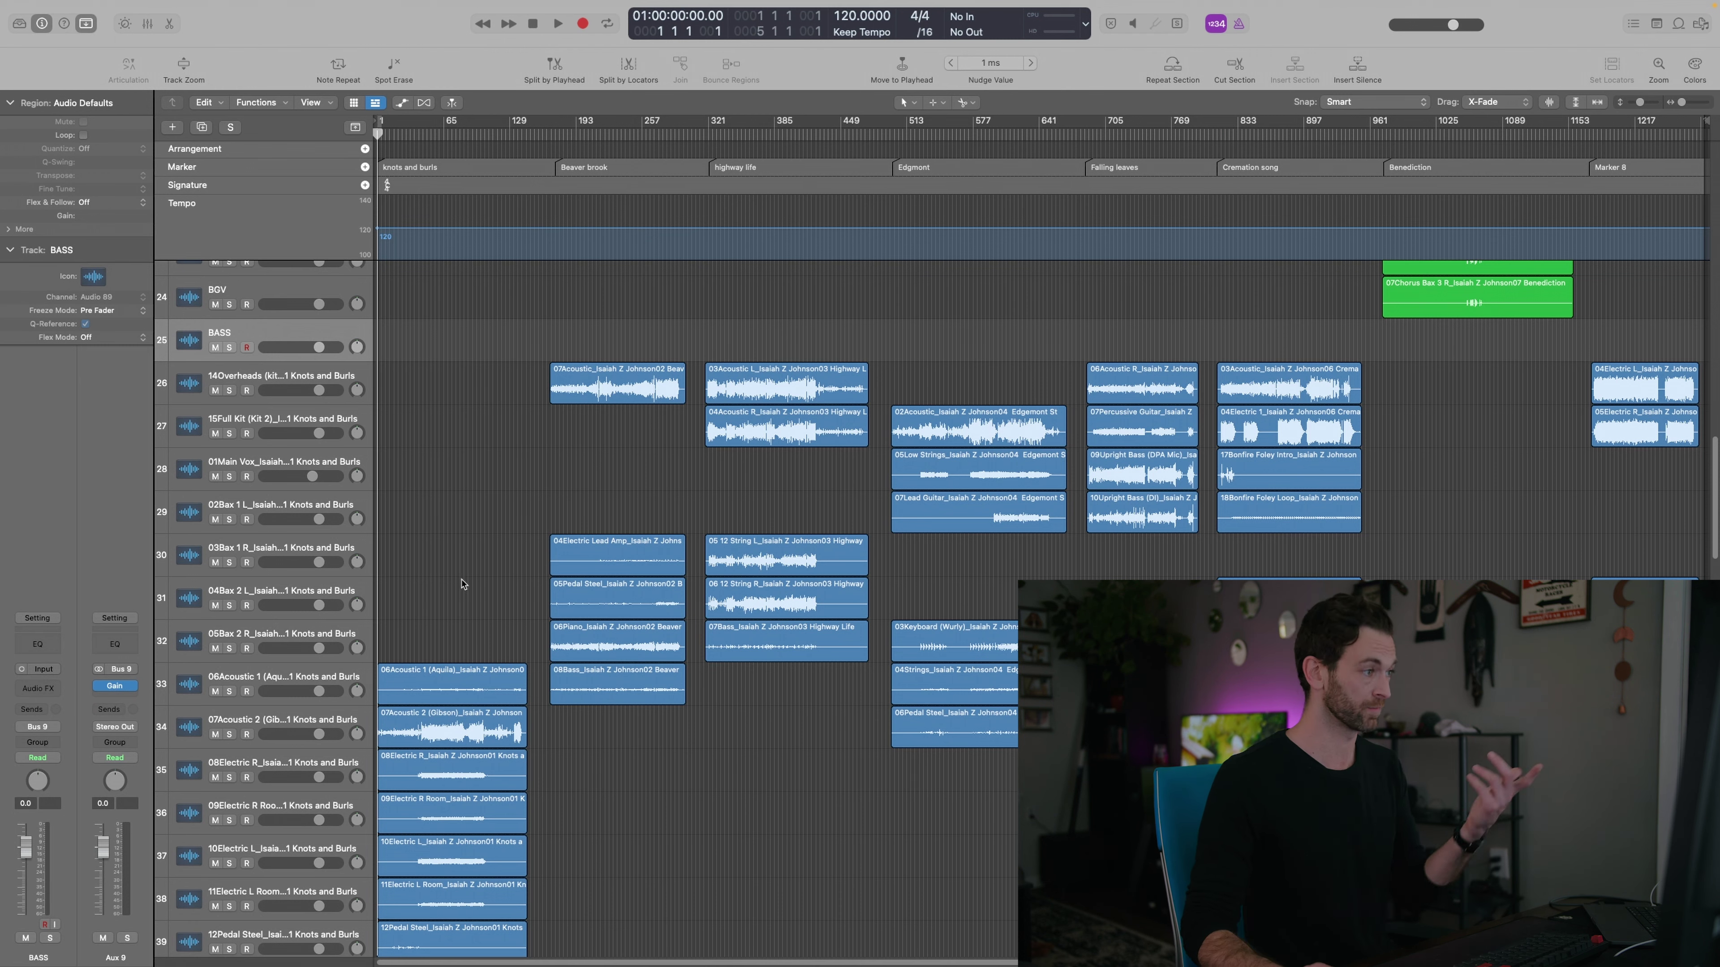
pyautogui.scroll(-2, 462, 584)
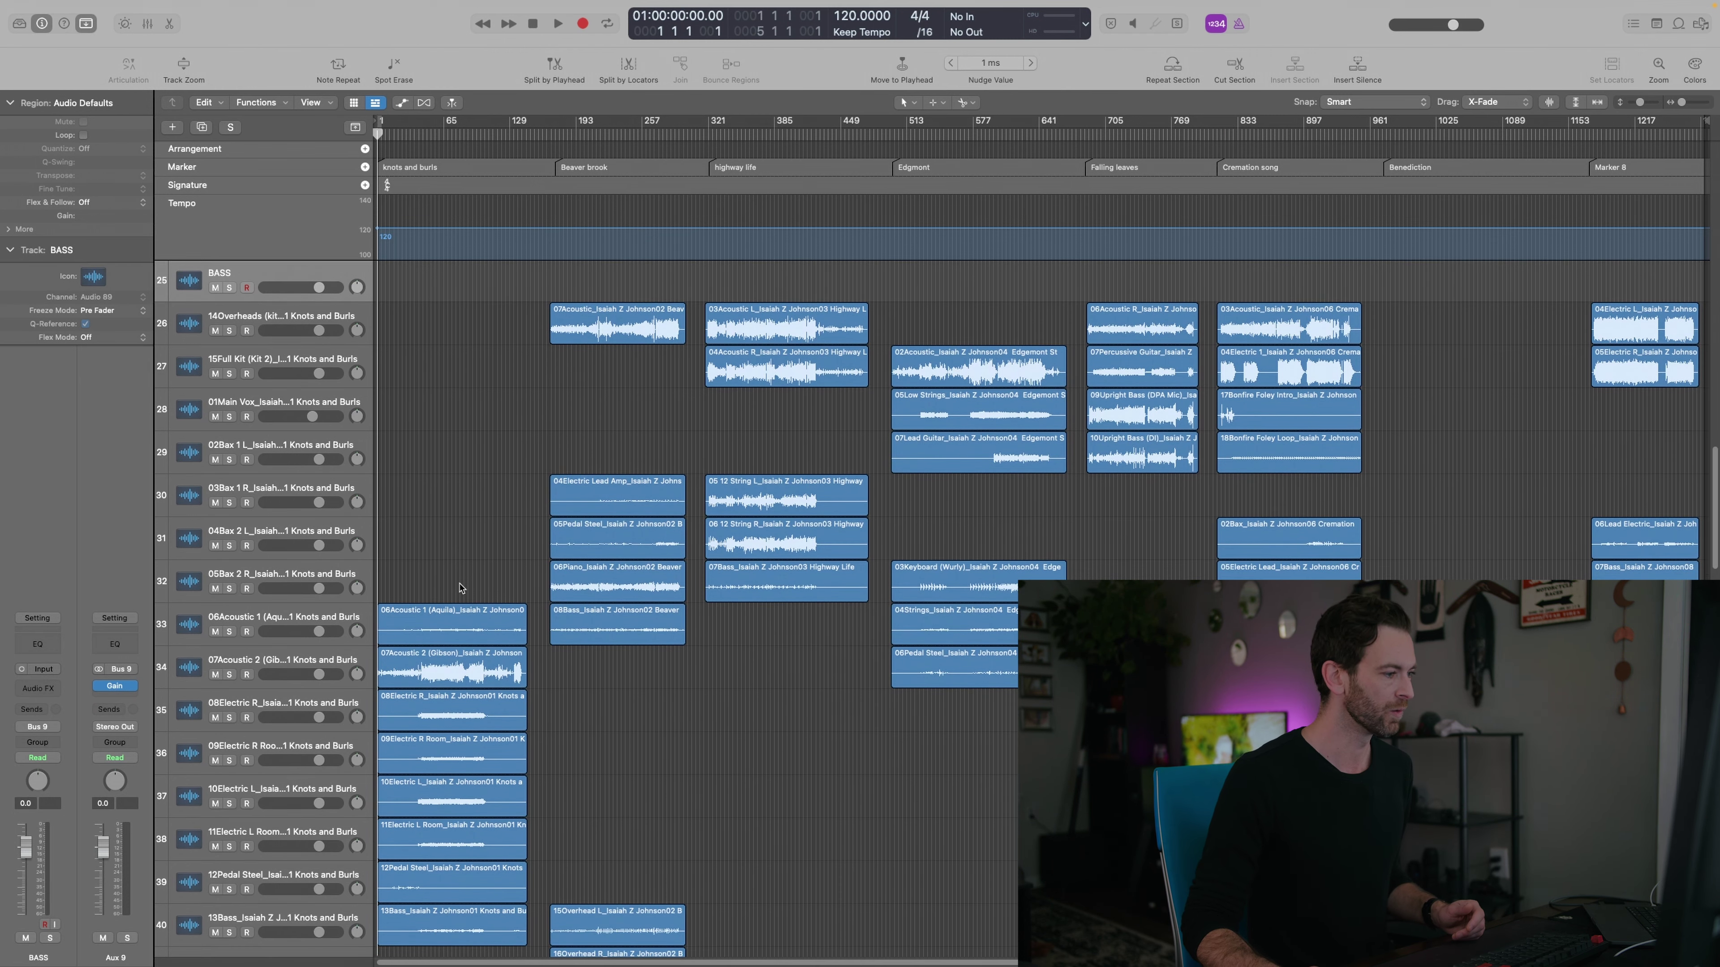
pyautogui.scroll(-2, 461, 588)
pyautogui.scroll(-1, 462, 587)
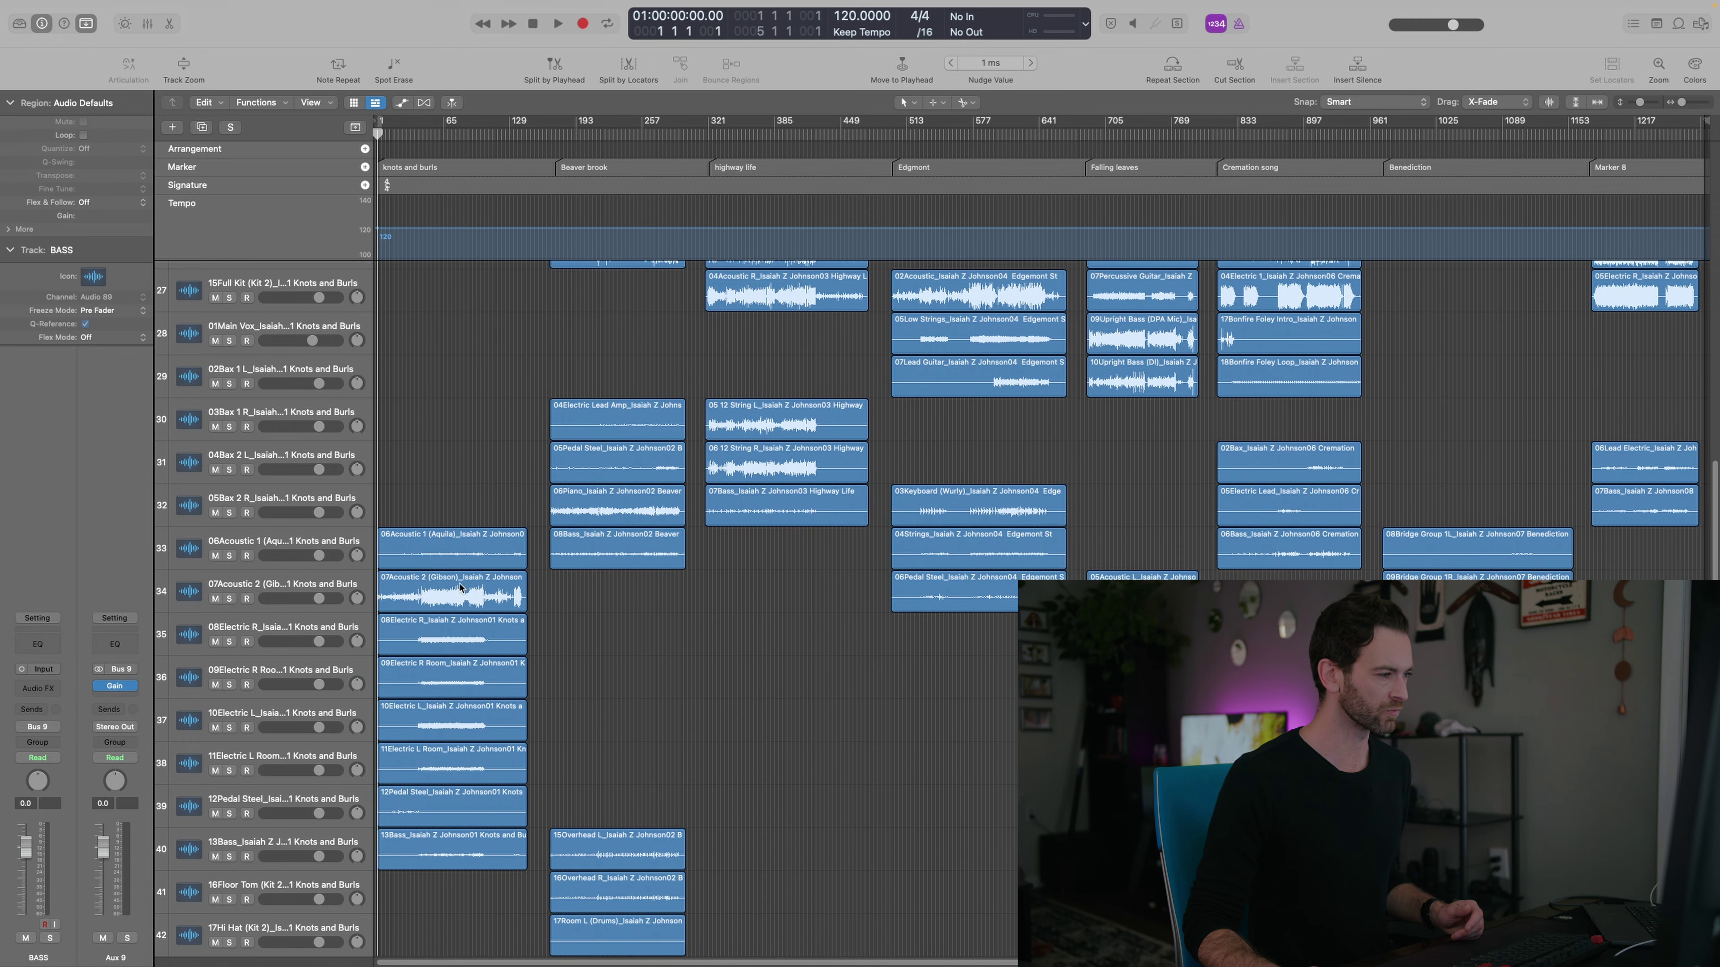
pyautogui.moveTo(437, 850); pyautogui.dragTo(429, 502)
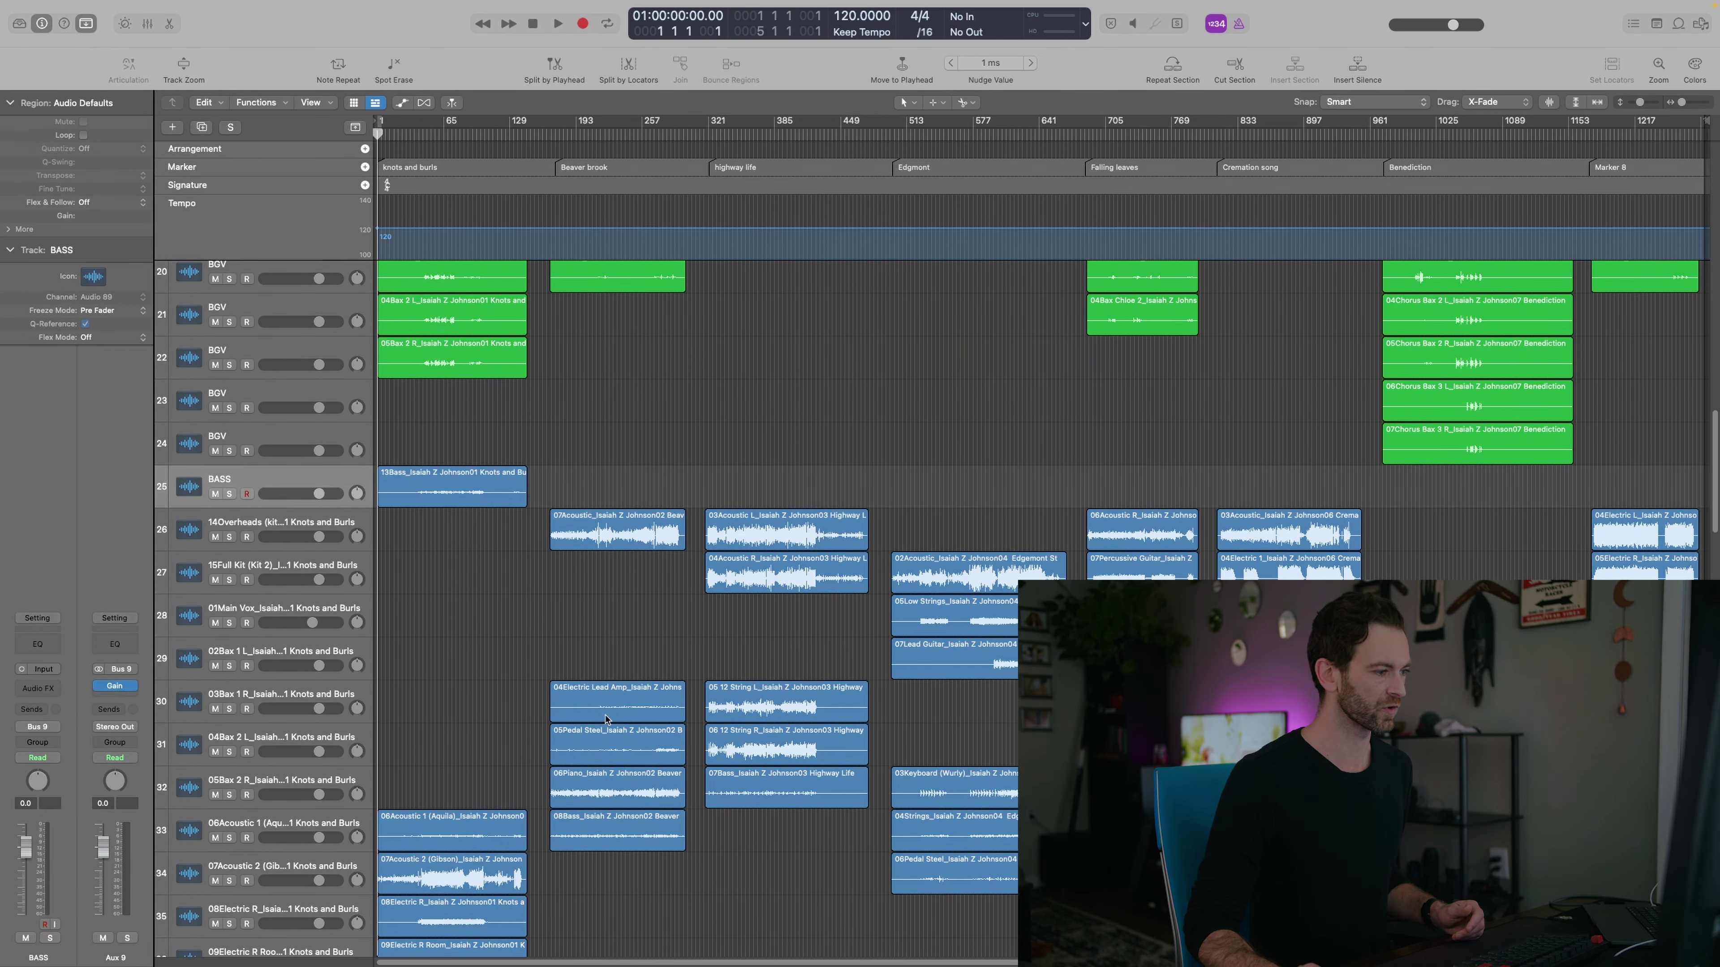
pyautogui.moveTo(613, 830); pyautogui.dragTo(617, 491)
pyautogui.moveTo(791, 800); pyautogui.dragTo(791, 499)
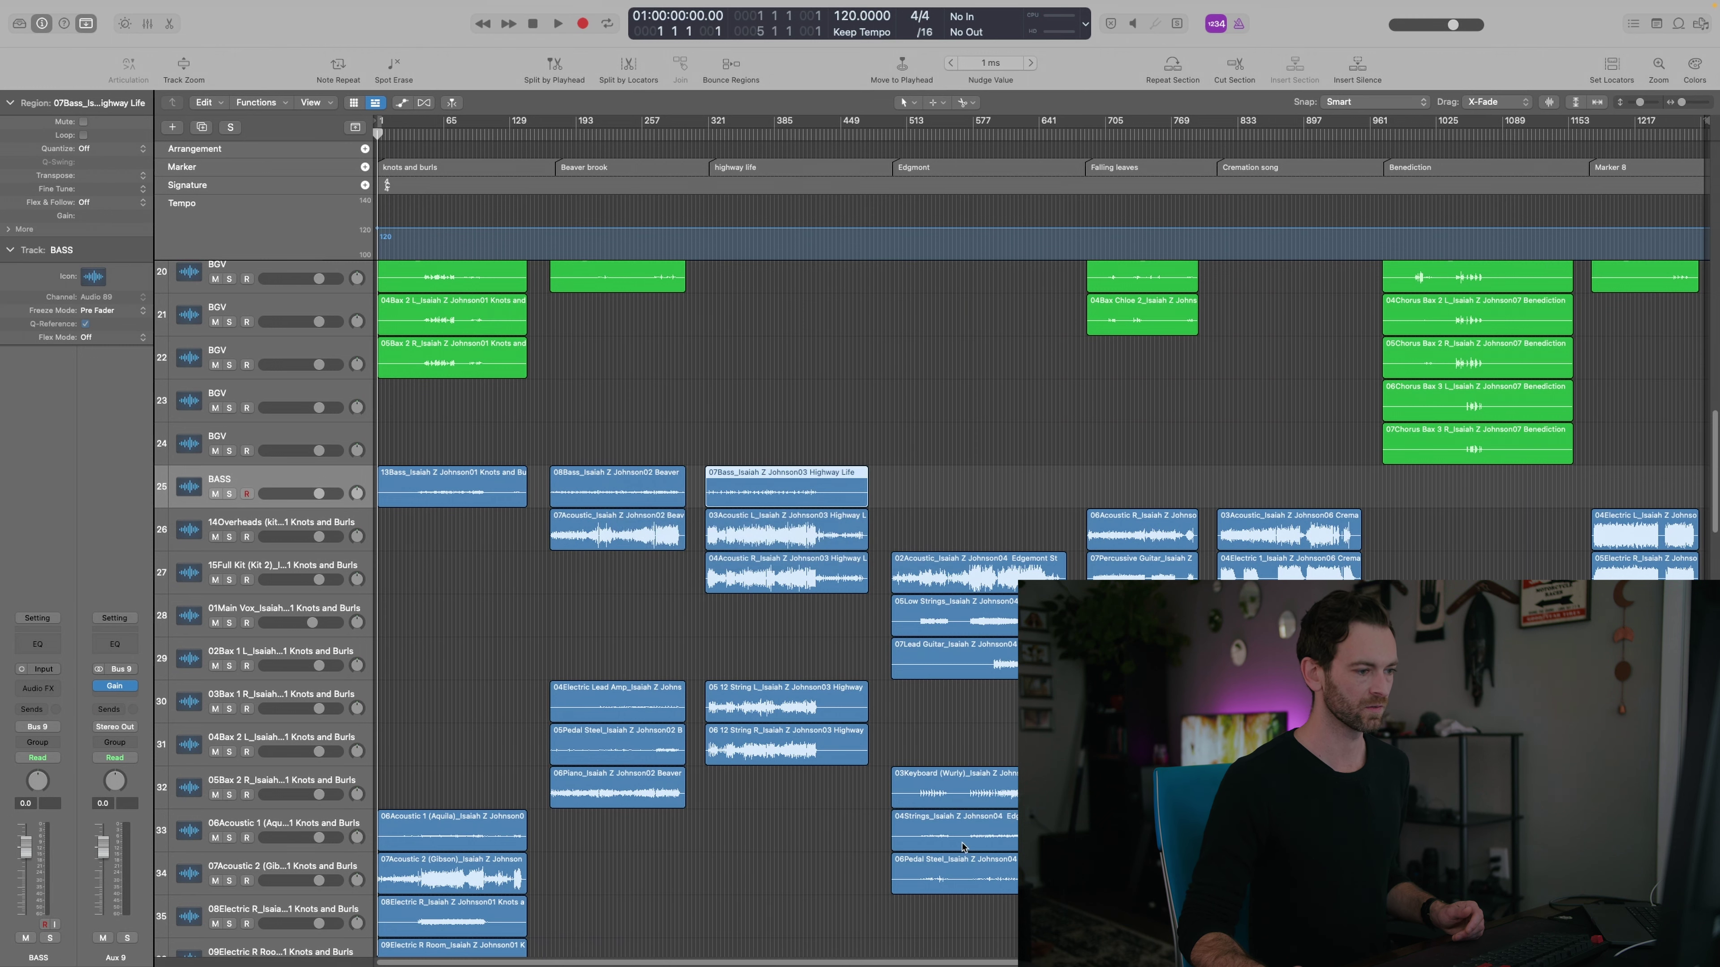
pyautogui.scroll(1, 956, 827)
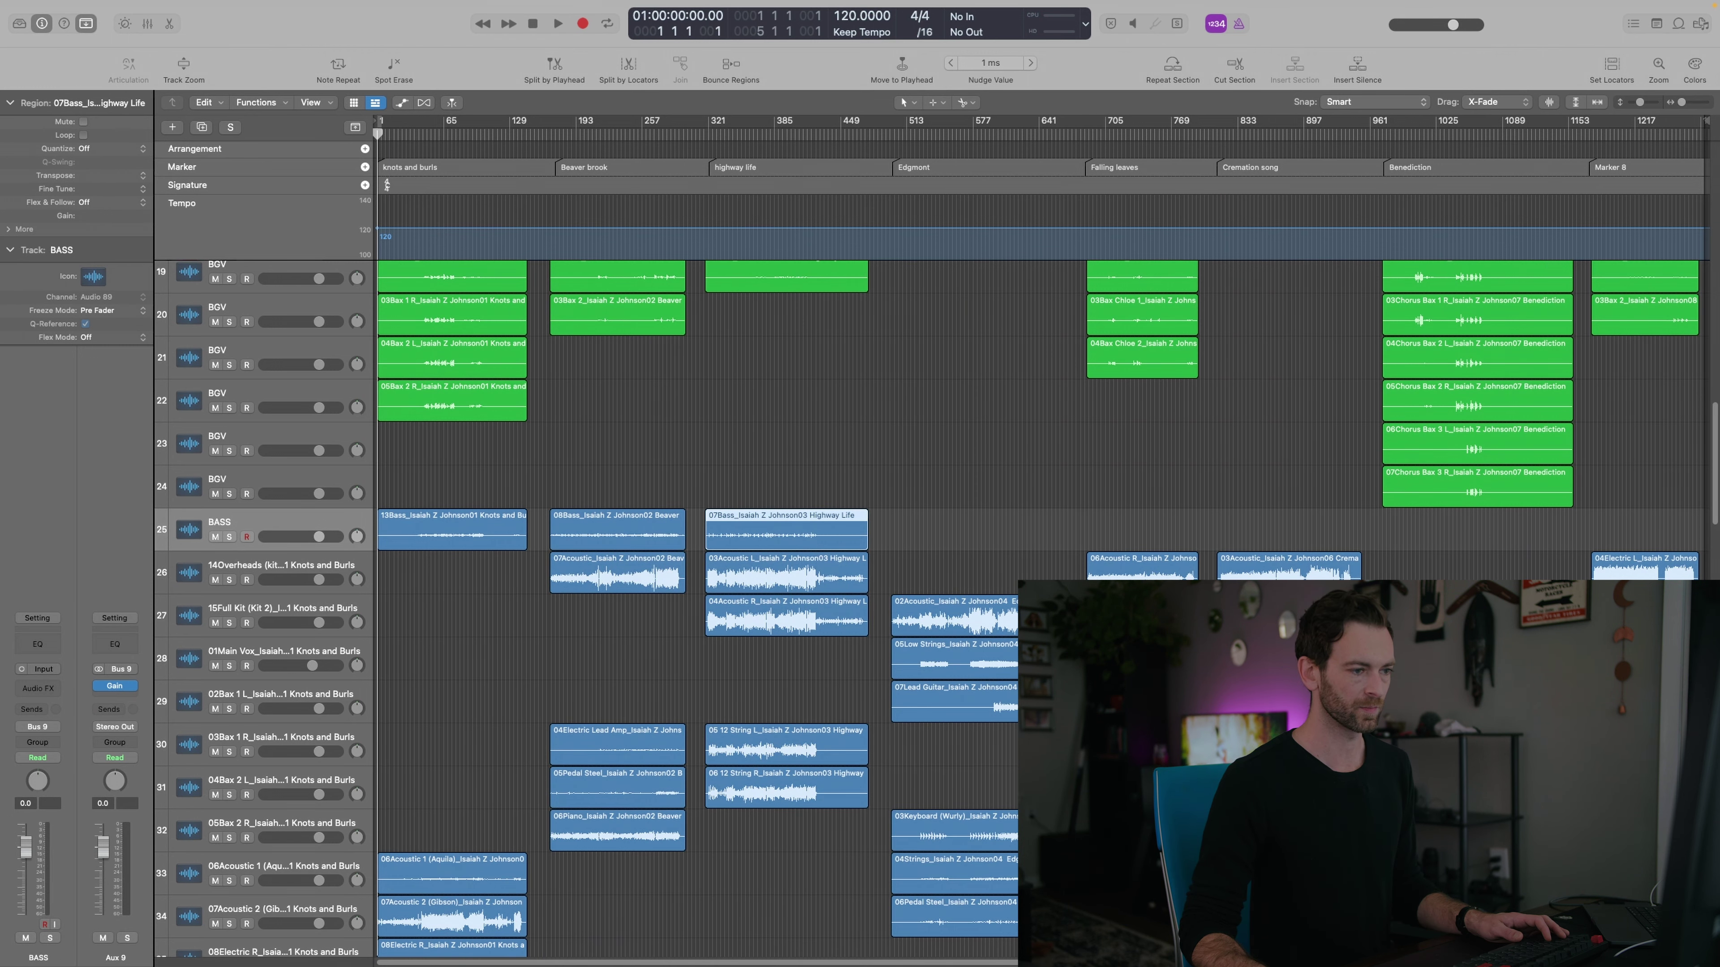
# Duplicate the BASS track and rename the two new tracks upBASS
pyautogui.press('super+d')
pyautogui.press('super+d')
pyautogui.scroll(3, 677, 609)
pyautogui.doubleClick(217, 699)
pyautogui.write('up')
pyautogui.press('Tab')
pyautogui.write('up')
pyautogui.press('Return')
# Review the BASS and upBASS tracks' routing and select a run of regions
pyautogui.scroll(-8, 948, 407)
pyautogui.moveTo(1142, 359); pyautogui.dragTo(1141, 360)
pyautogui.scroll(-20, 948, 406)
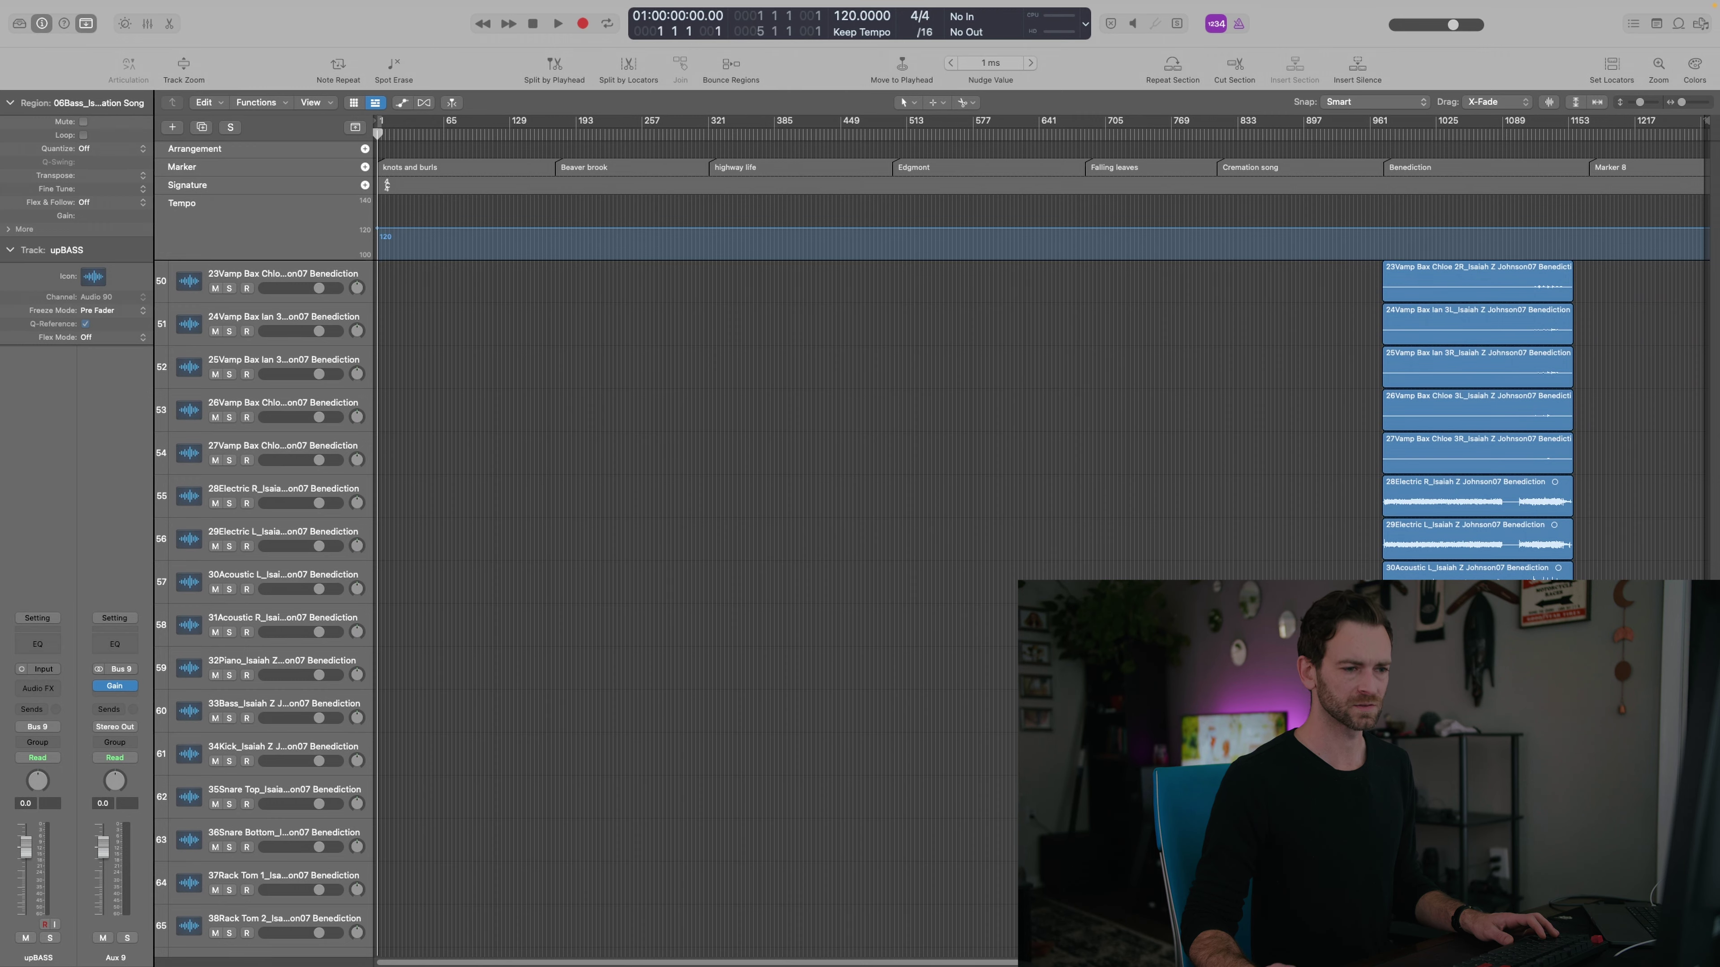
pyautogui.scroll(20, 948, 407)
pyautogui.scroll(-10, 948, 406)
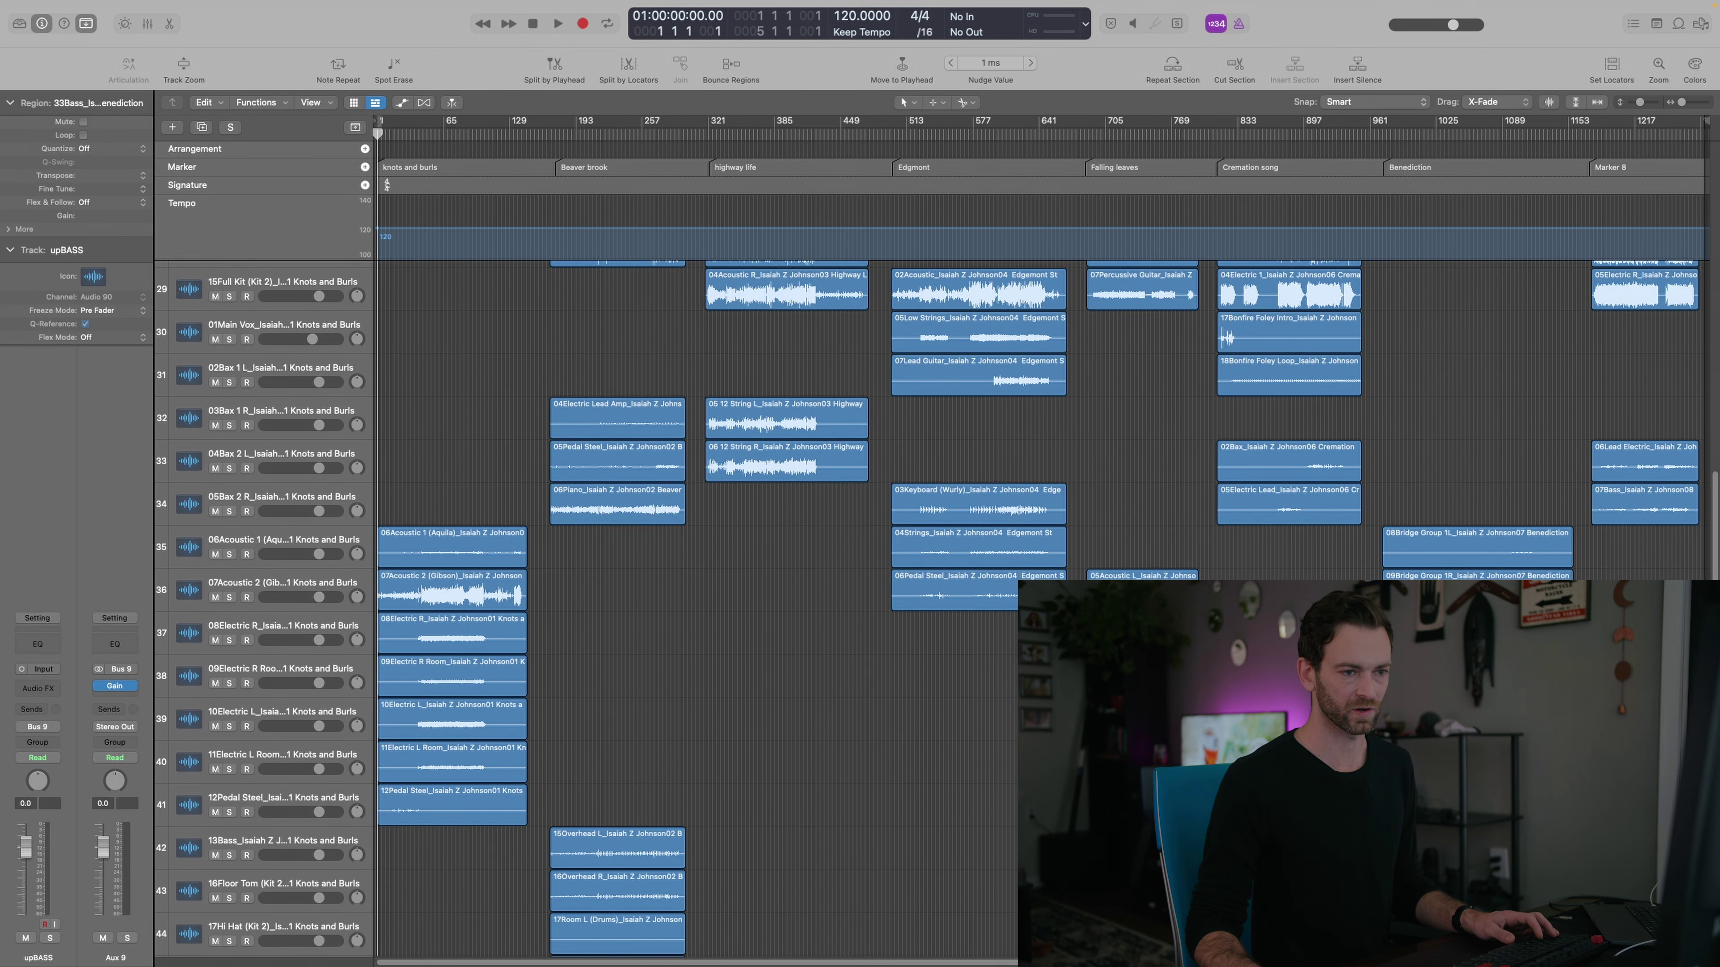
pyautogui.scroll(12, 655, 656)
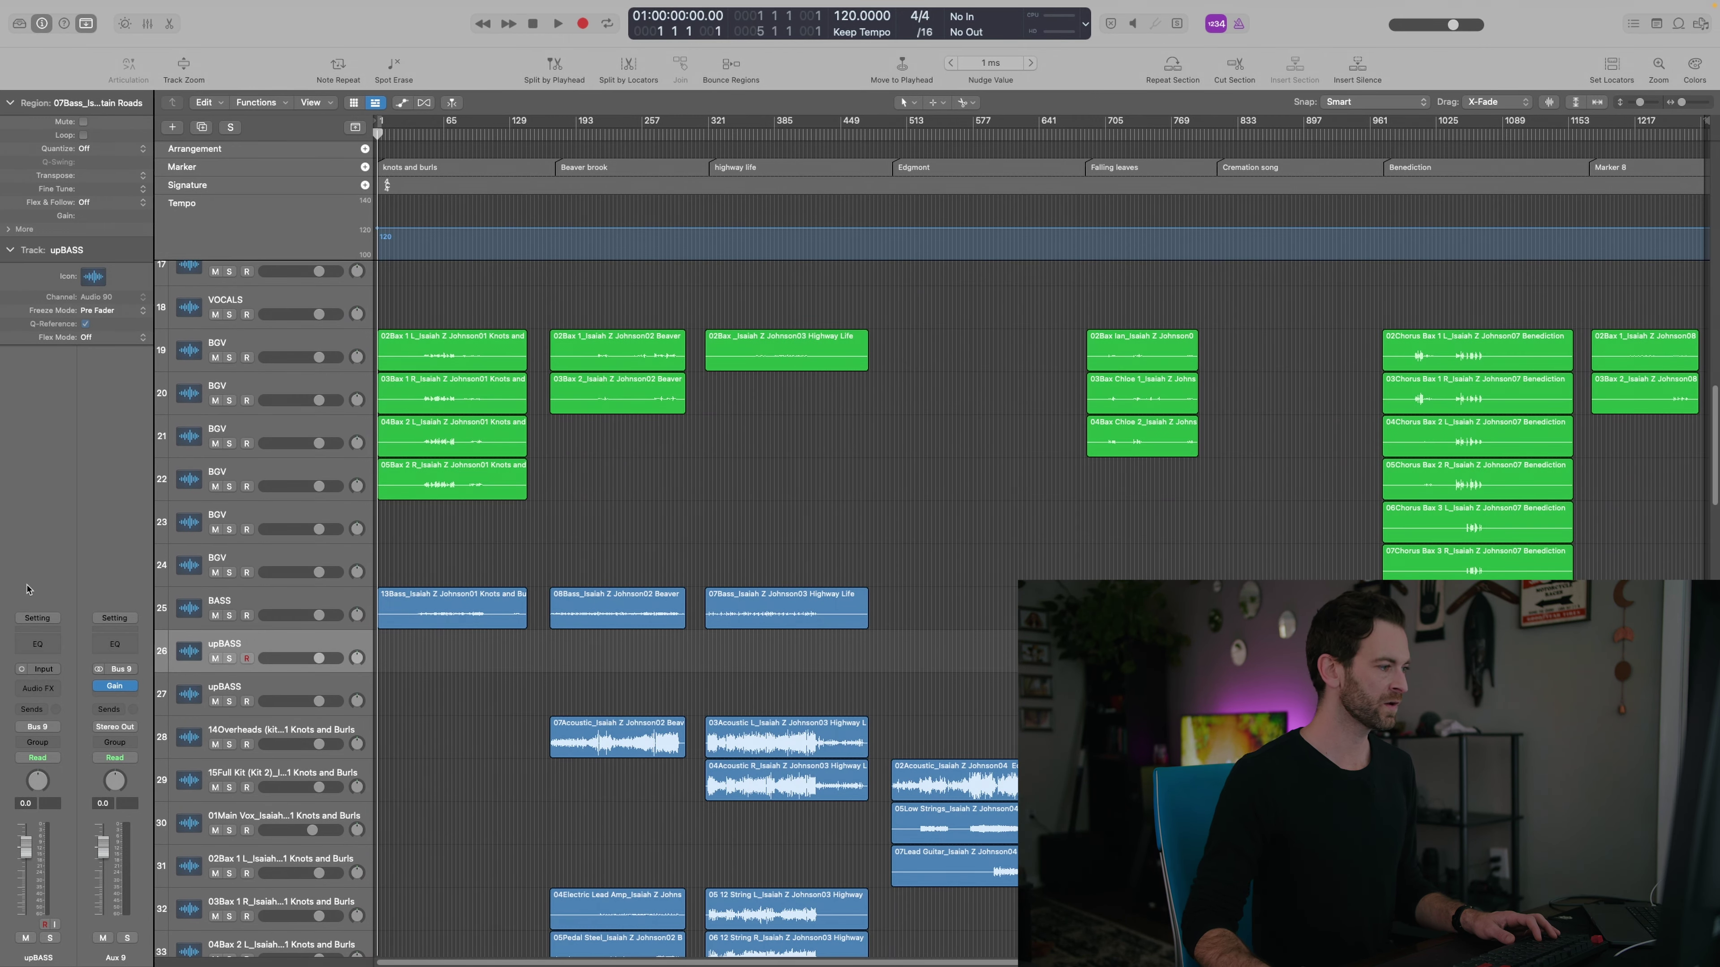
pyautogui.click(254, 601)
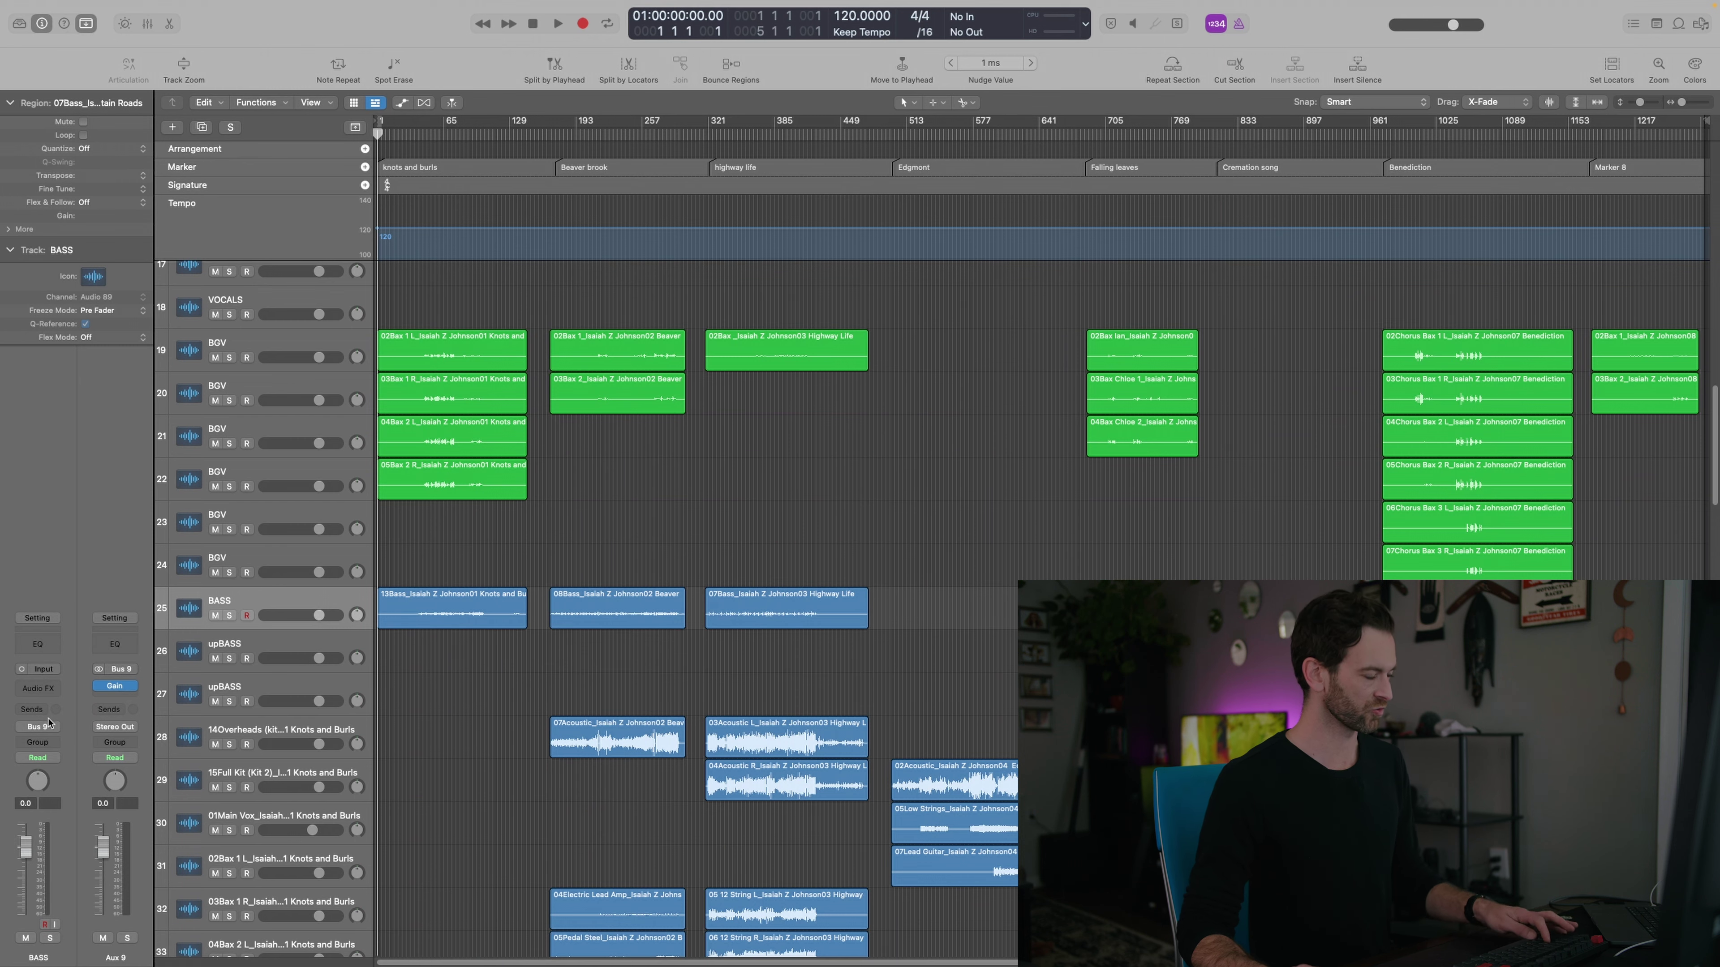
pyautogui.click(267, 687)
pyautogui.scroll(-19, 267, 687)
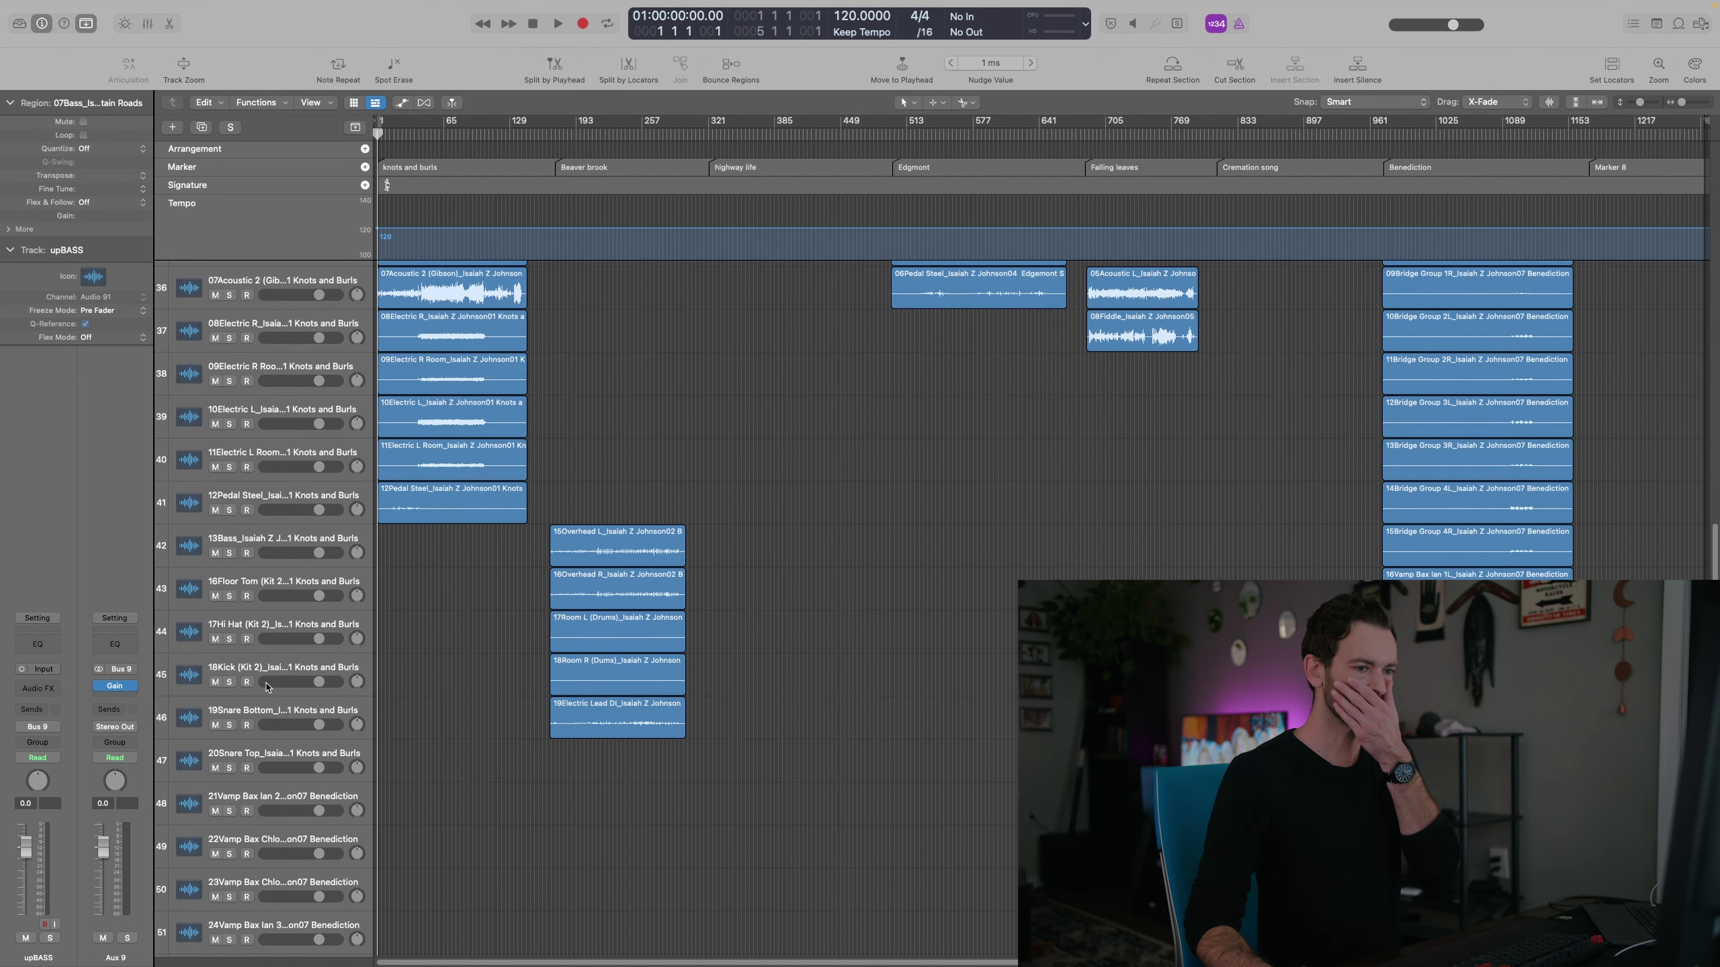
pyautogui.scroll(-9, 267, 687)
pyautogui.moveTo(1359, 657); pyautogui.dragTo(1473, 656)
# Shrink the track rows and dismiss the region options menu
pyautogui.press('super+Up')
pyautogui.press('super+Up')
pyautogui.press('super+Up')
pyautogui.rightClick(1474, 655)
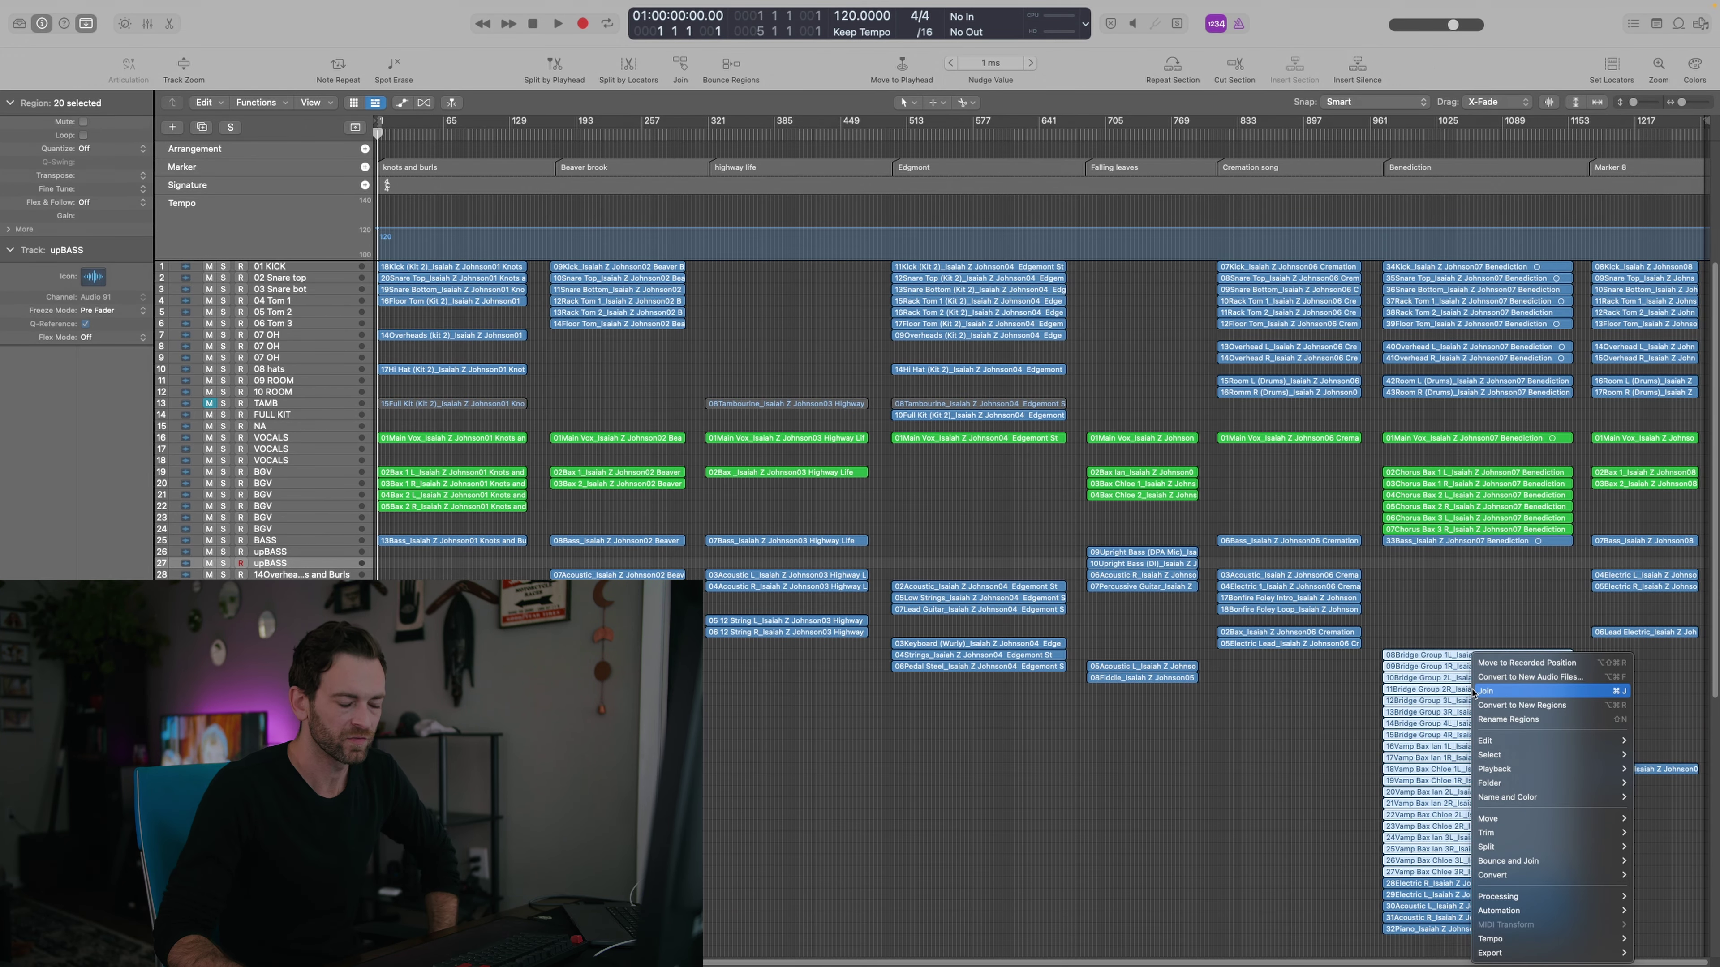
pyautogui.click(1367, 687)
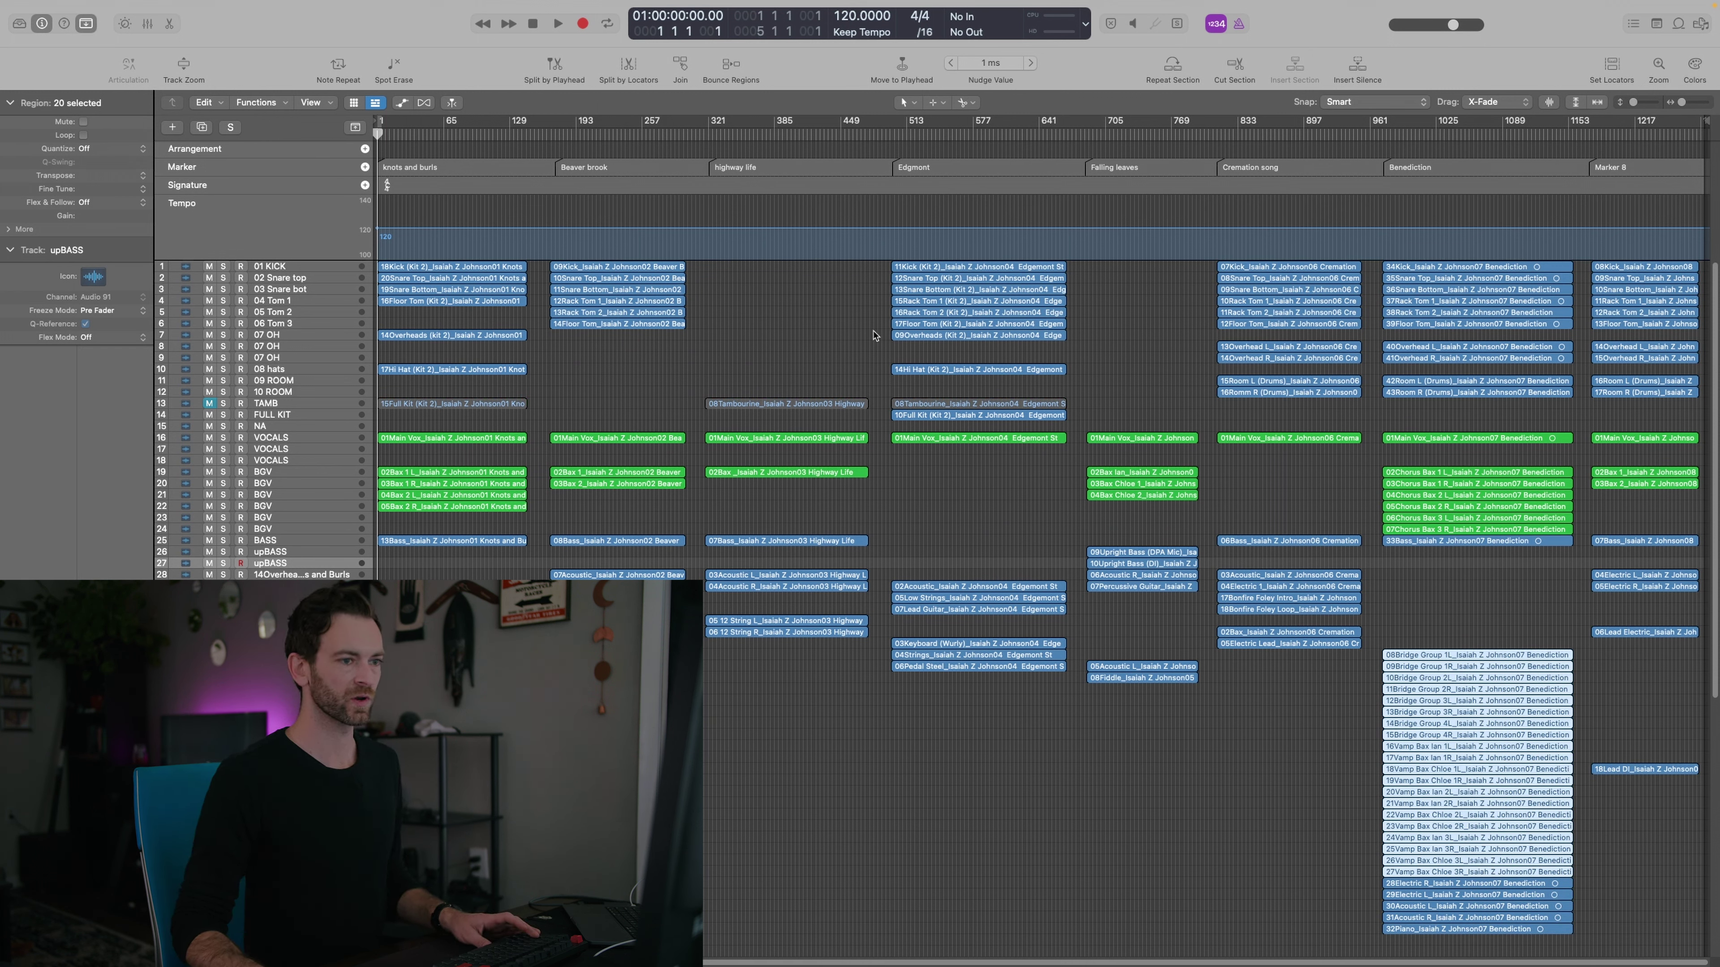
# Create twenty Bus 21 audio tracks below the last BGV and move the selected Benediction regions onto them
pyautogui.press('Up')
pyautogui.press('Up')
pyautogui.press('Up')
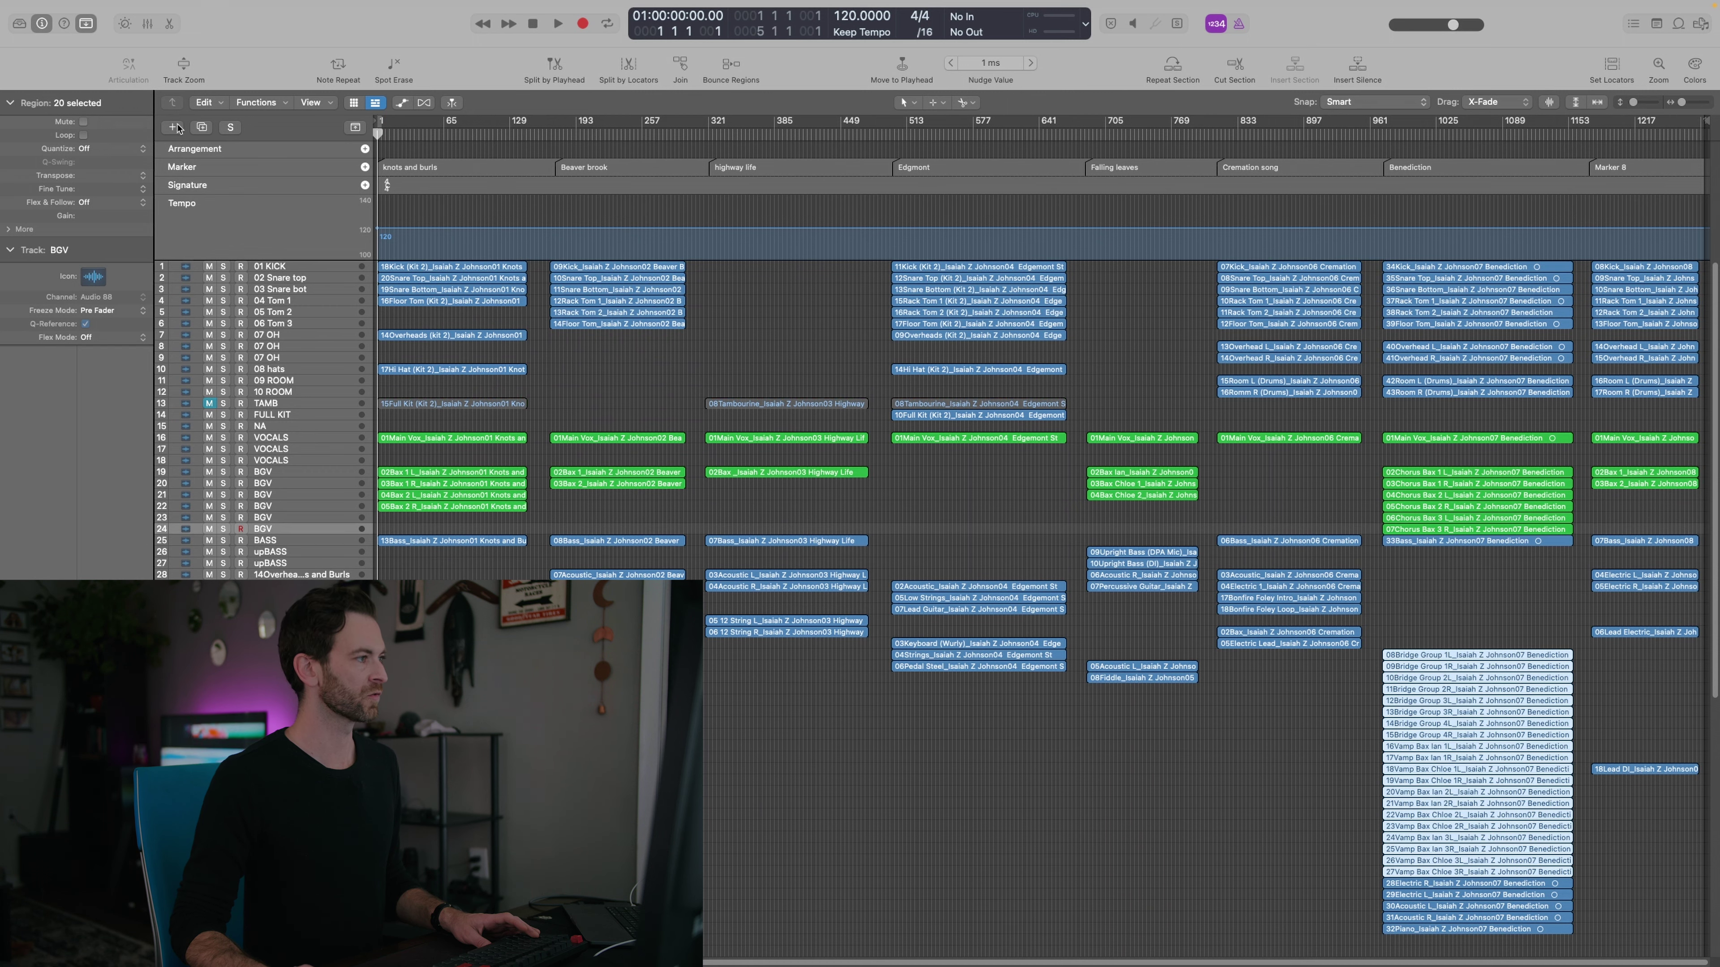
pyautogui.click(179, 128)
pyautogui.click(935, 477)
pyautogui.moveTo(942, 490)
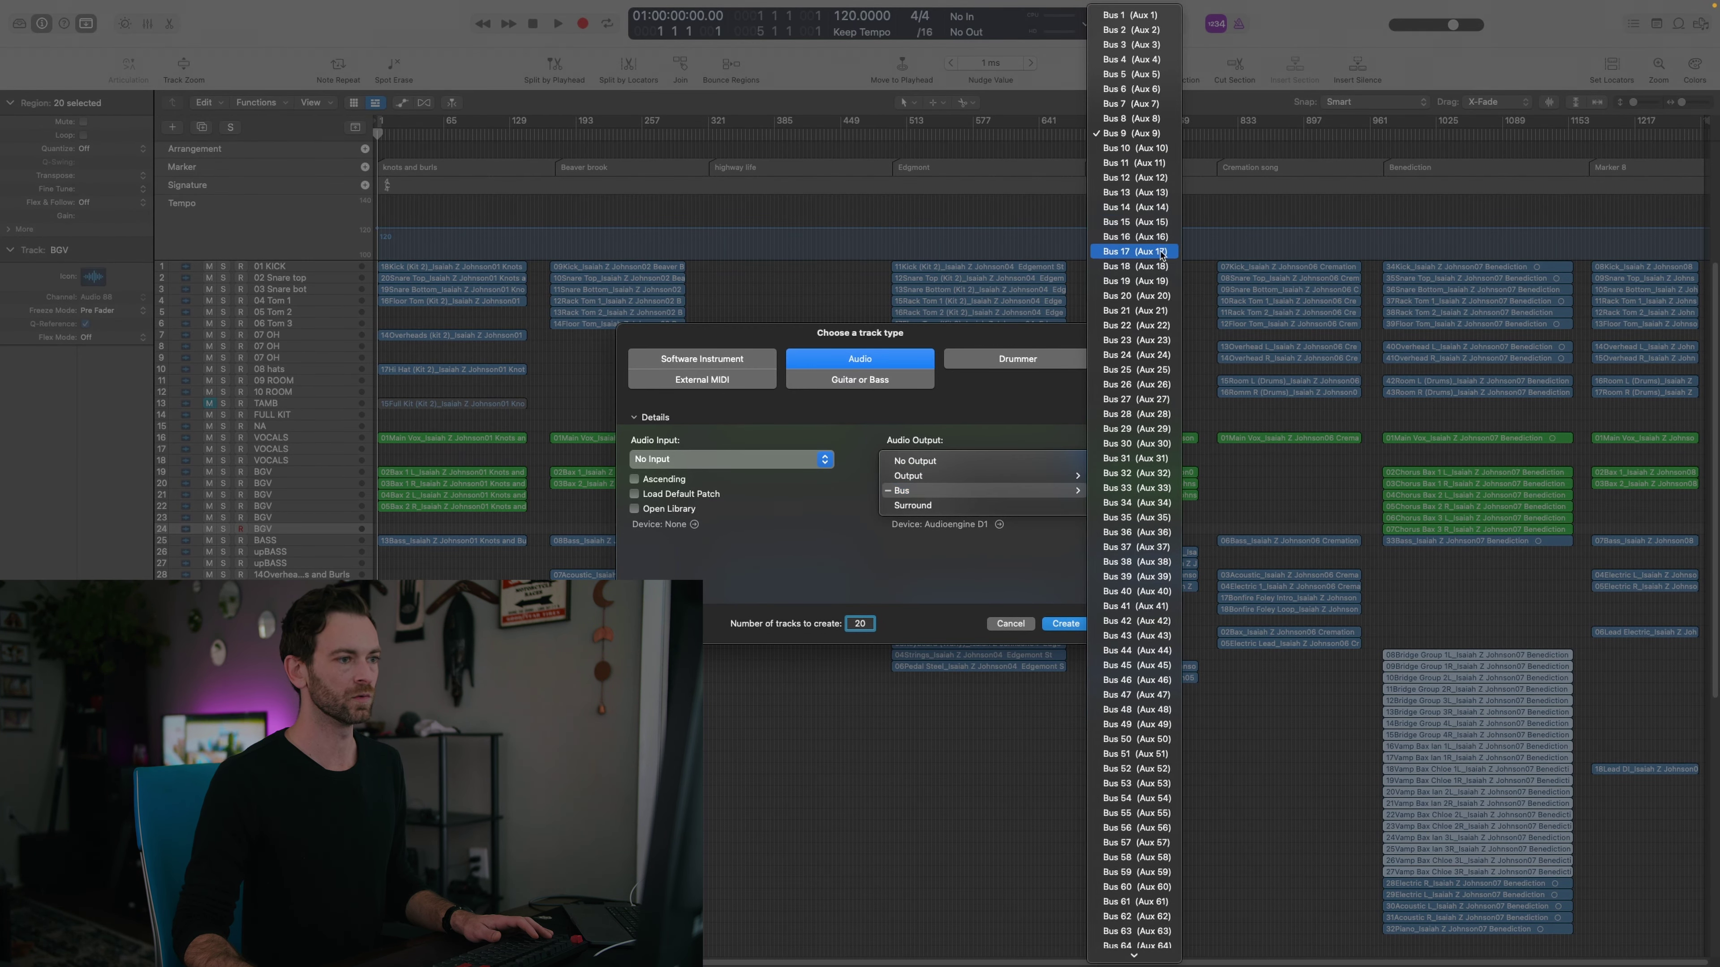
pyautogui.click(1153, 311)
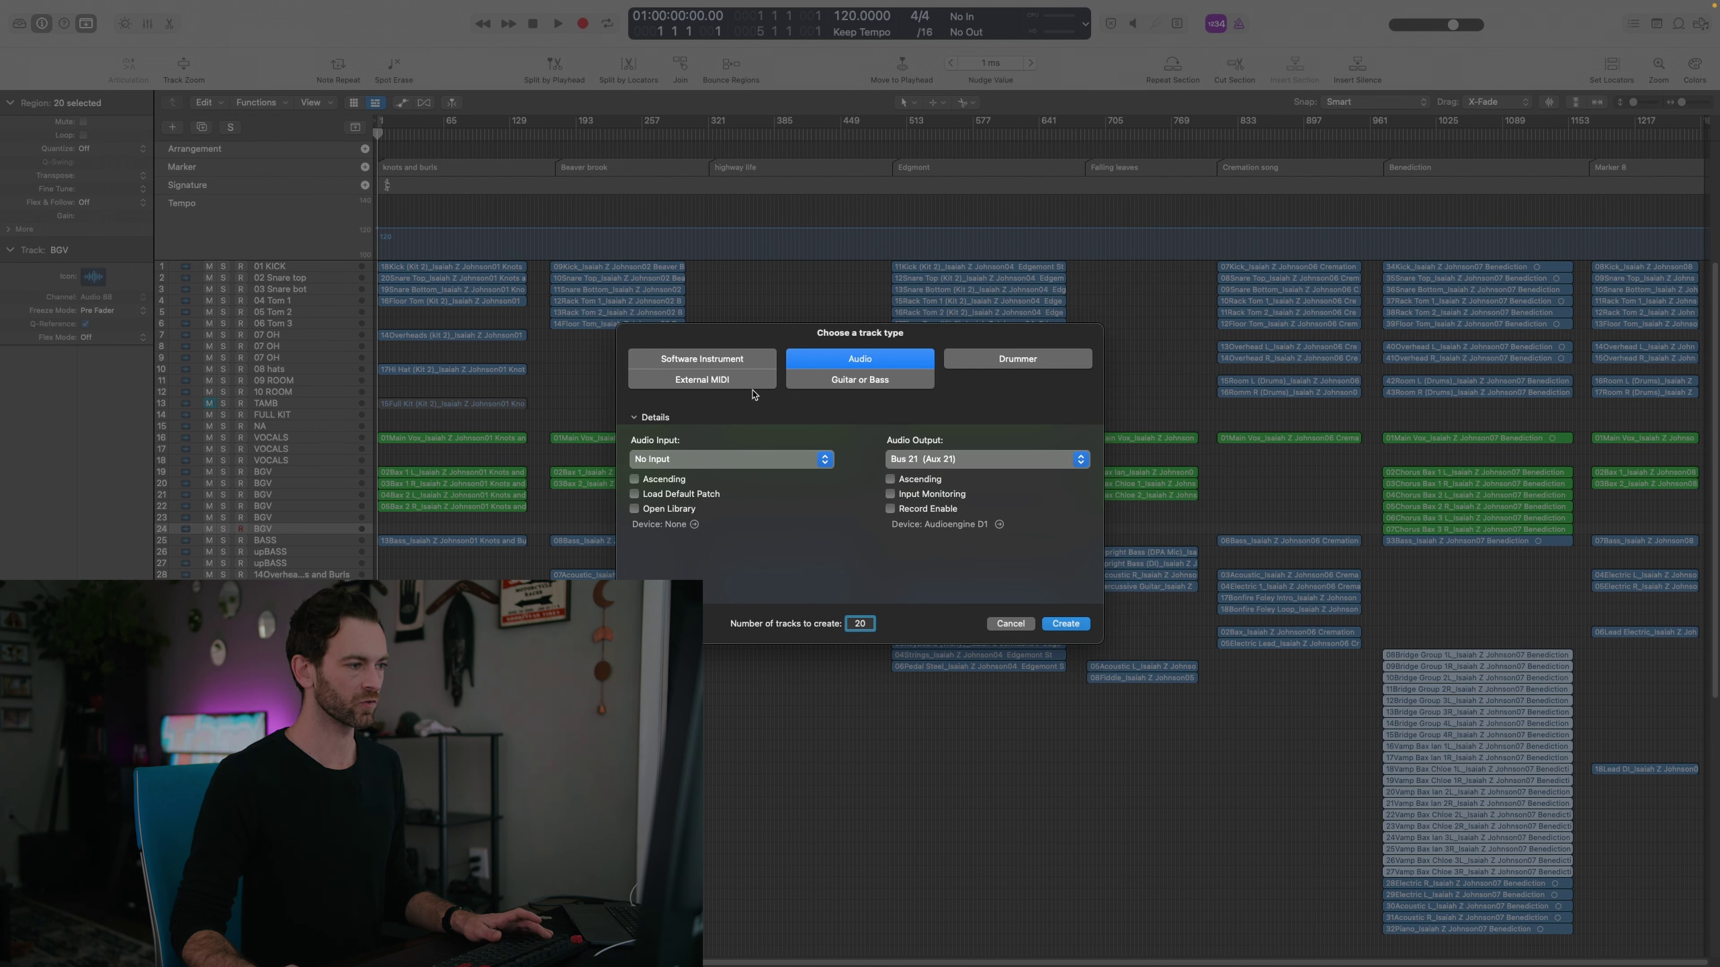
pyautogui.write('20')
pyautogui.click(1065, 623)
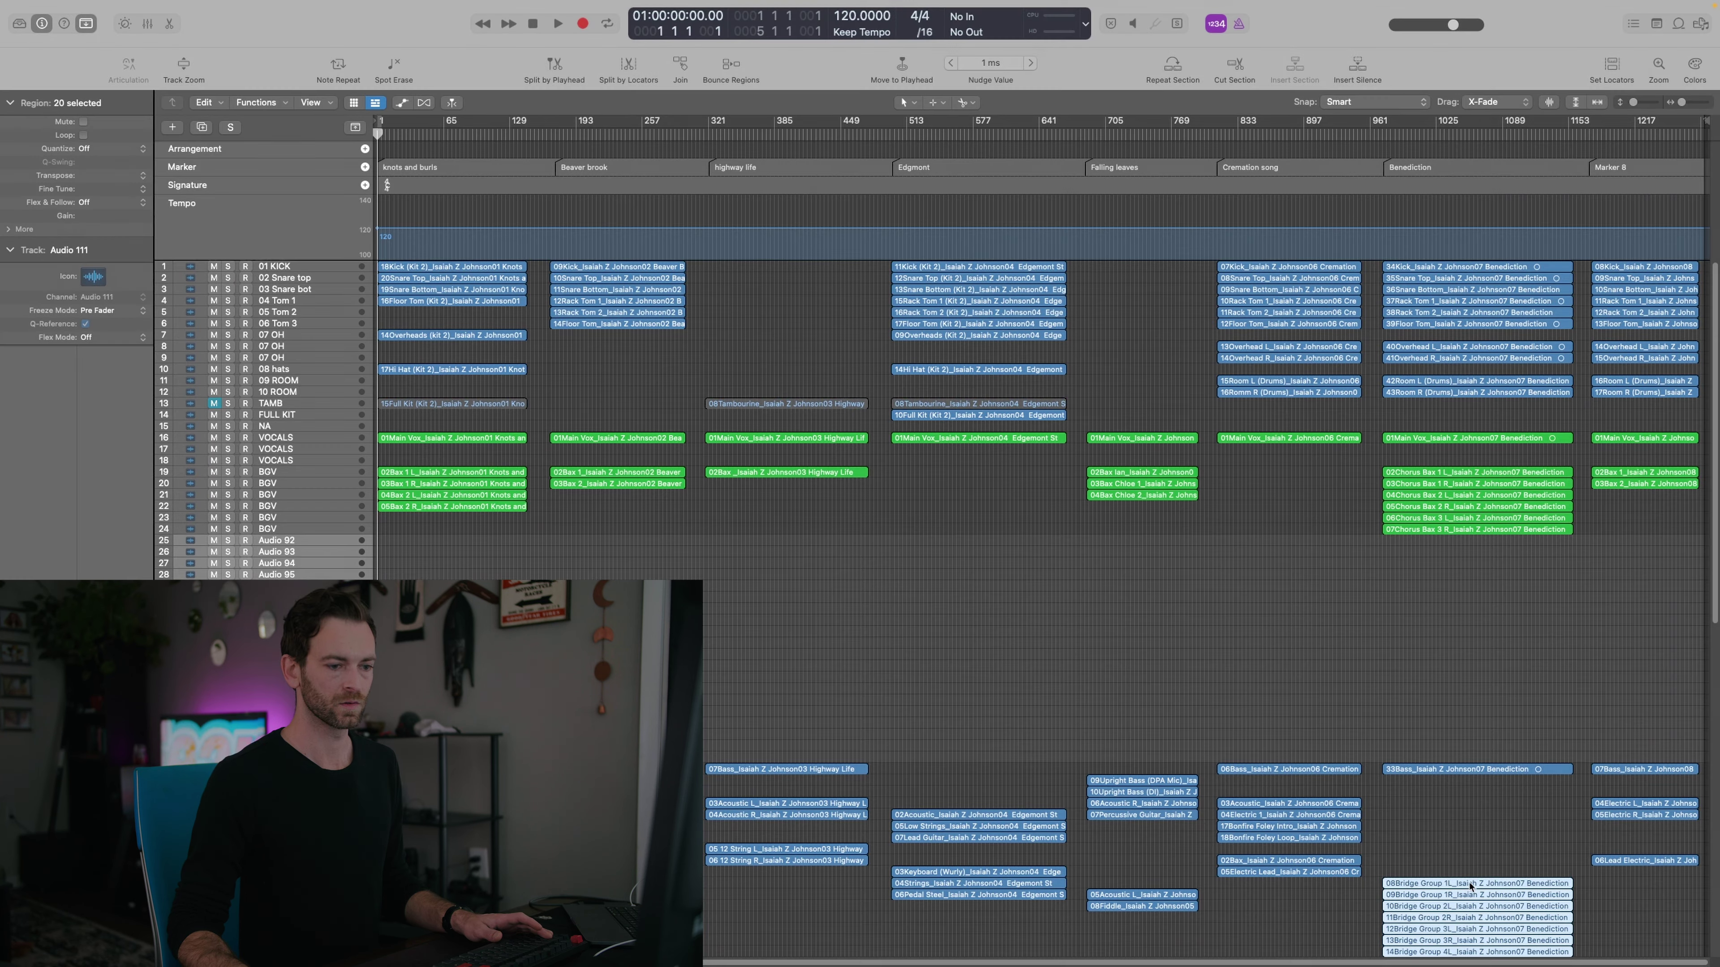
pyautogui.moveTo(1446, 885); pyautogui.dragTo(1446, 547)
# Group the new tracks from Audio 92 into a summing stack, then solo and collapse it
pyautogui.click(288, 542)
pyautogui.press('super+shift+d')
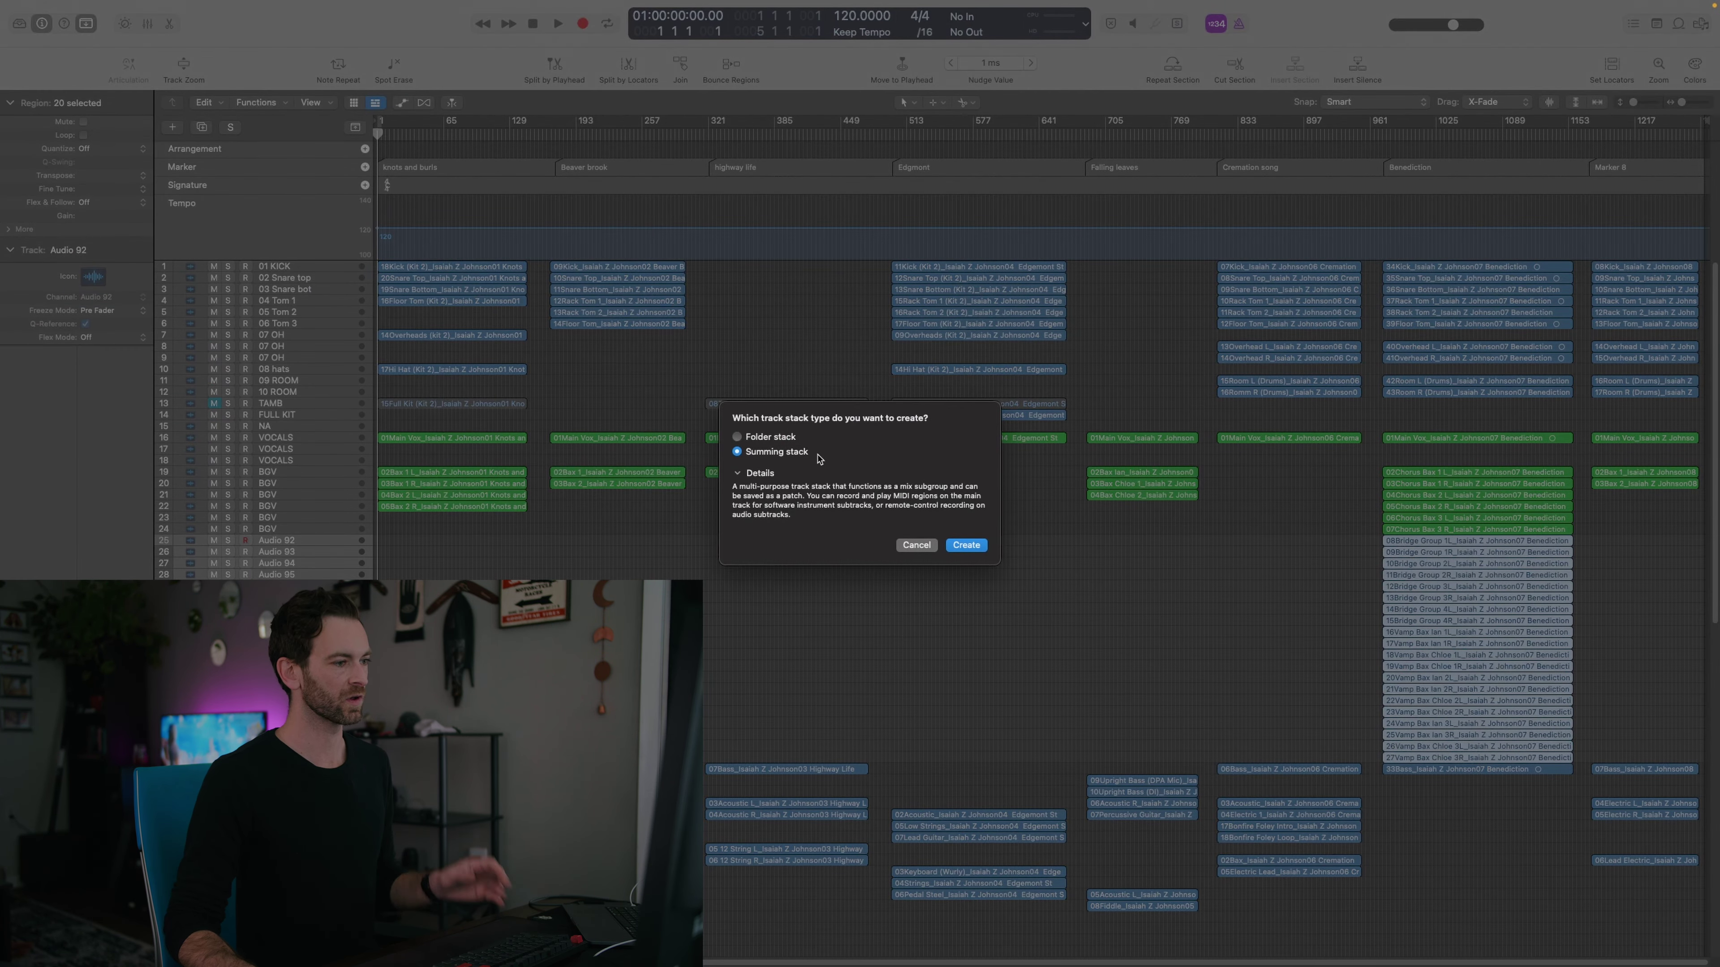
pyautogui.click(747, 474)
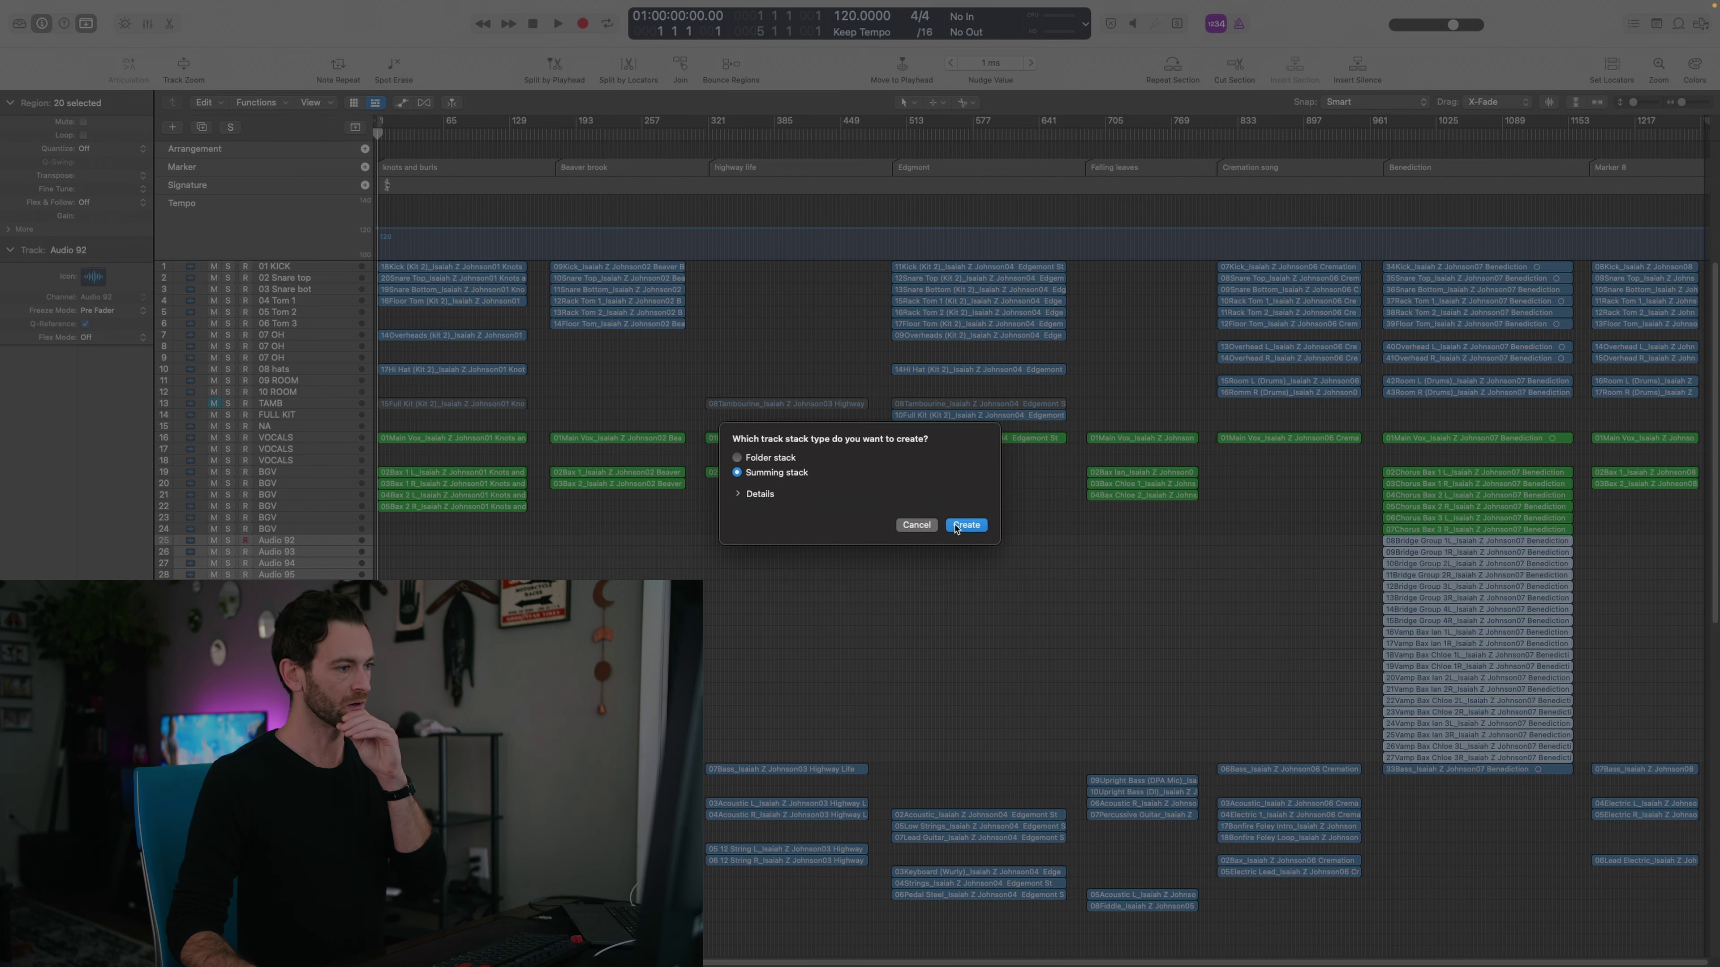
pyautogui.click(966, 526)
pyautogui.press('space')
pyautogui.press('super+Down')
pyautogui.click(1494, 132)
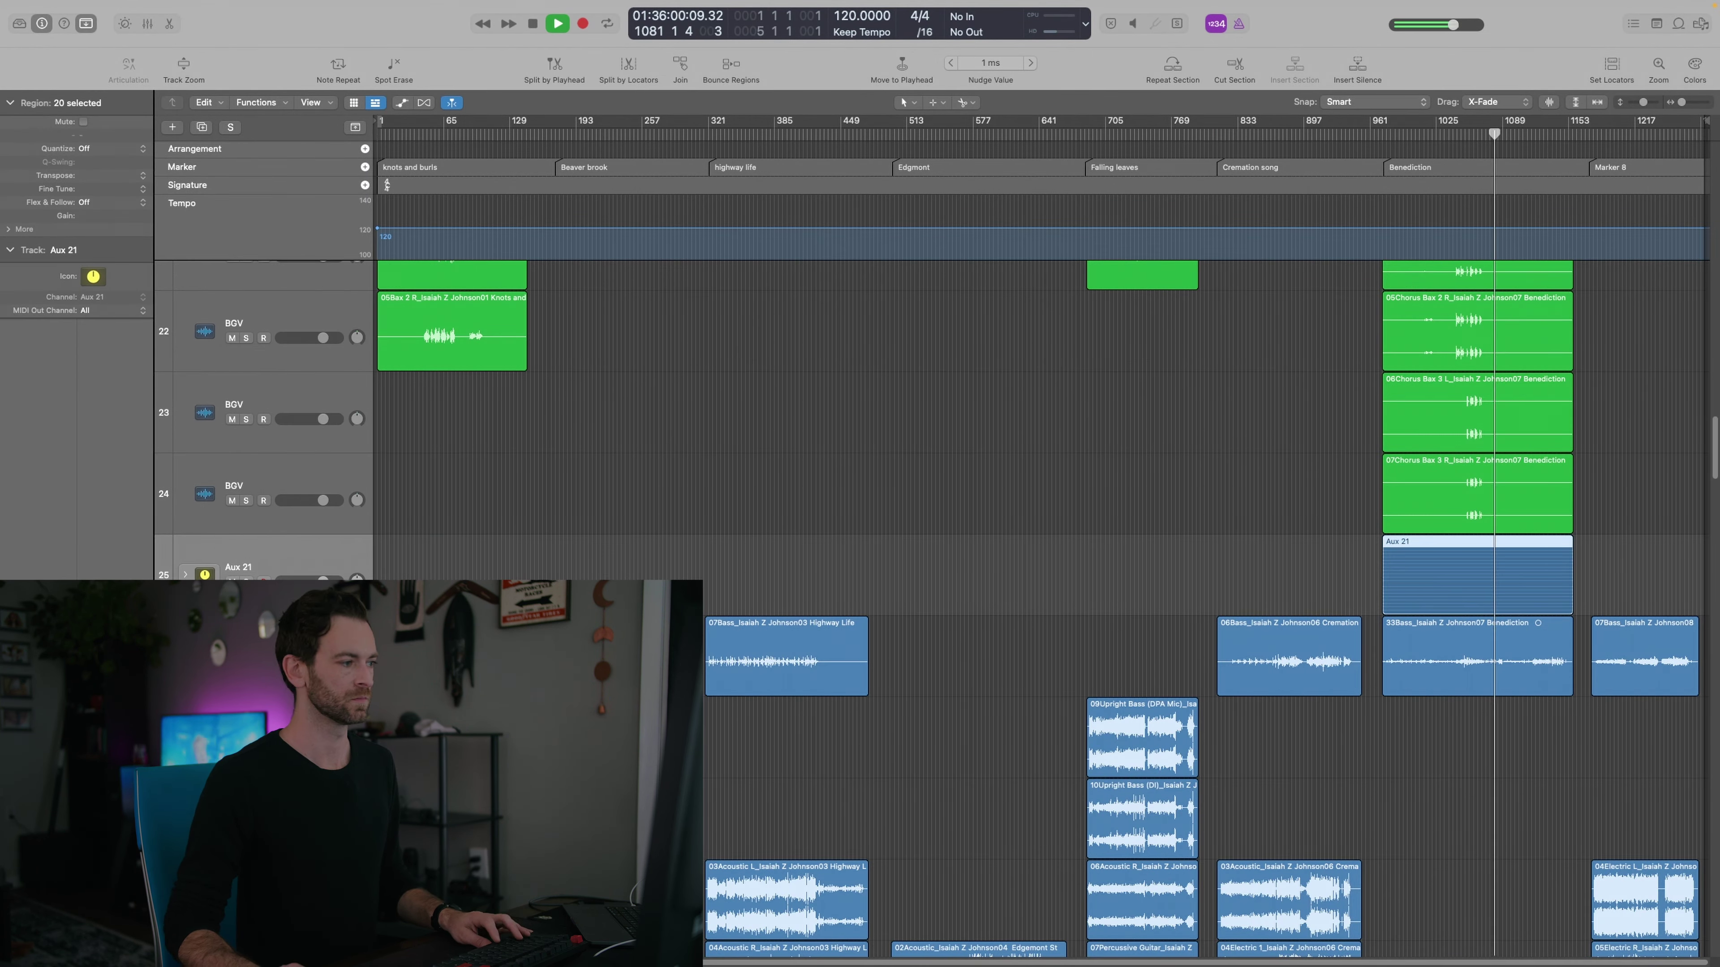
pyautogui.press('s')
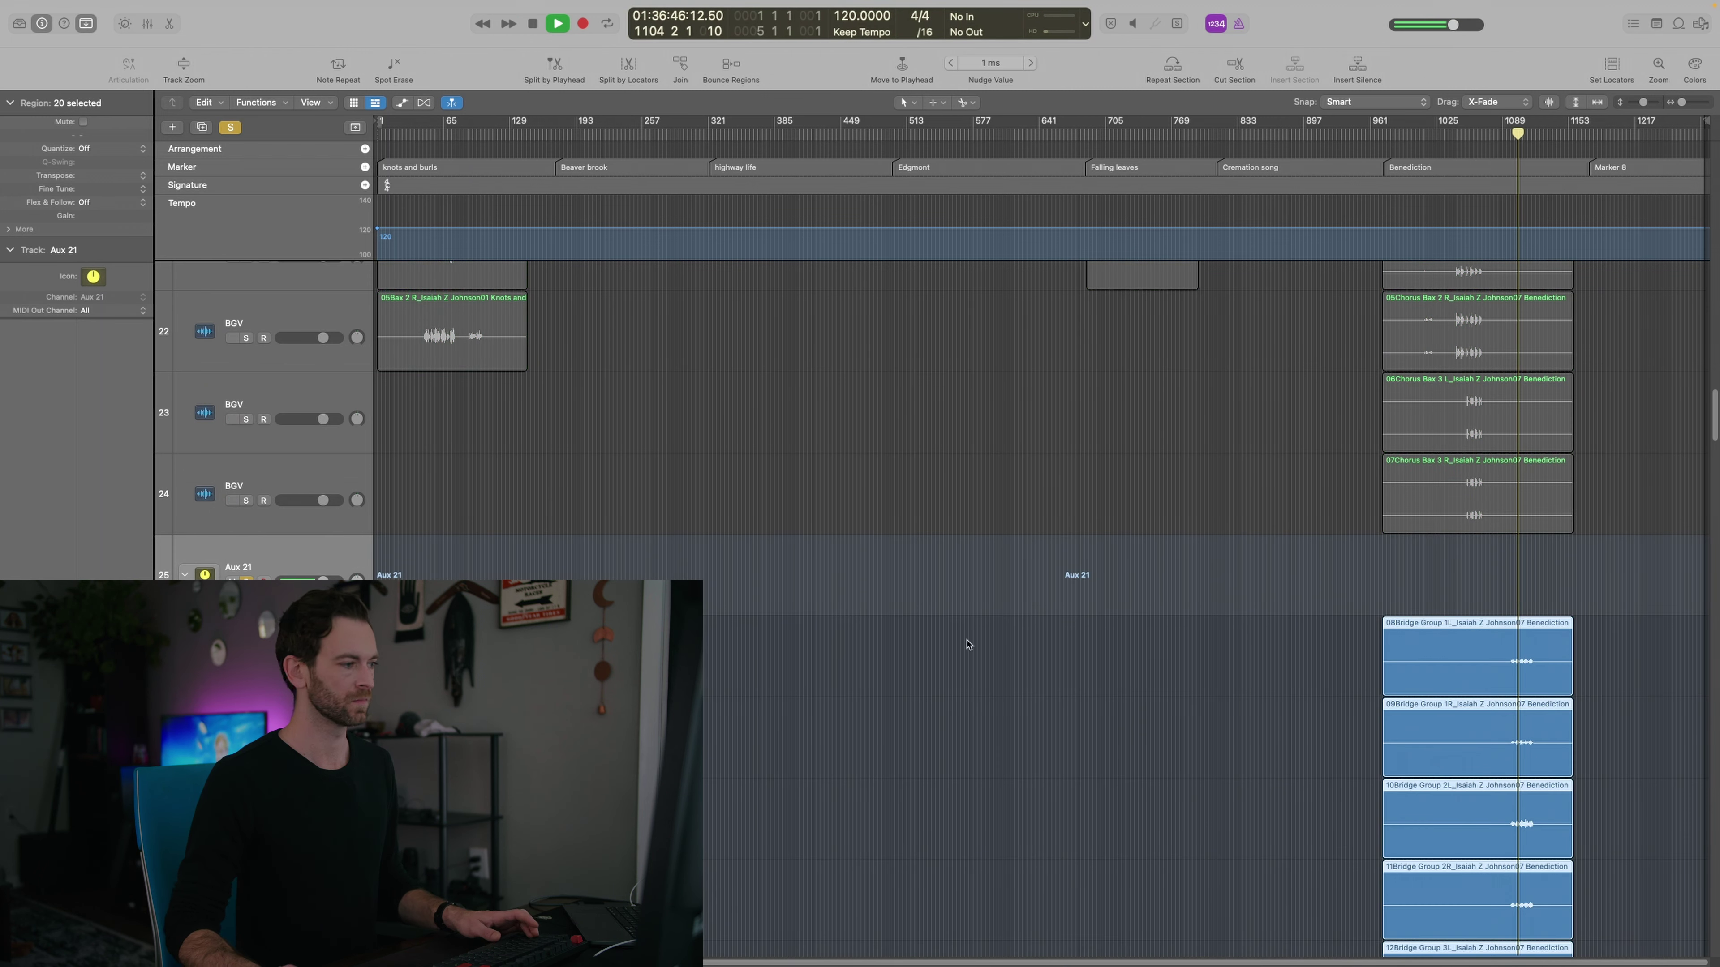
pyautogui.click(185, 575)
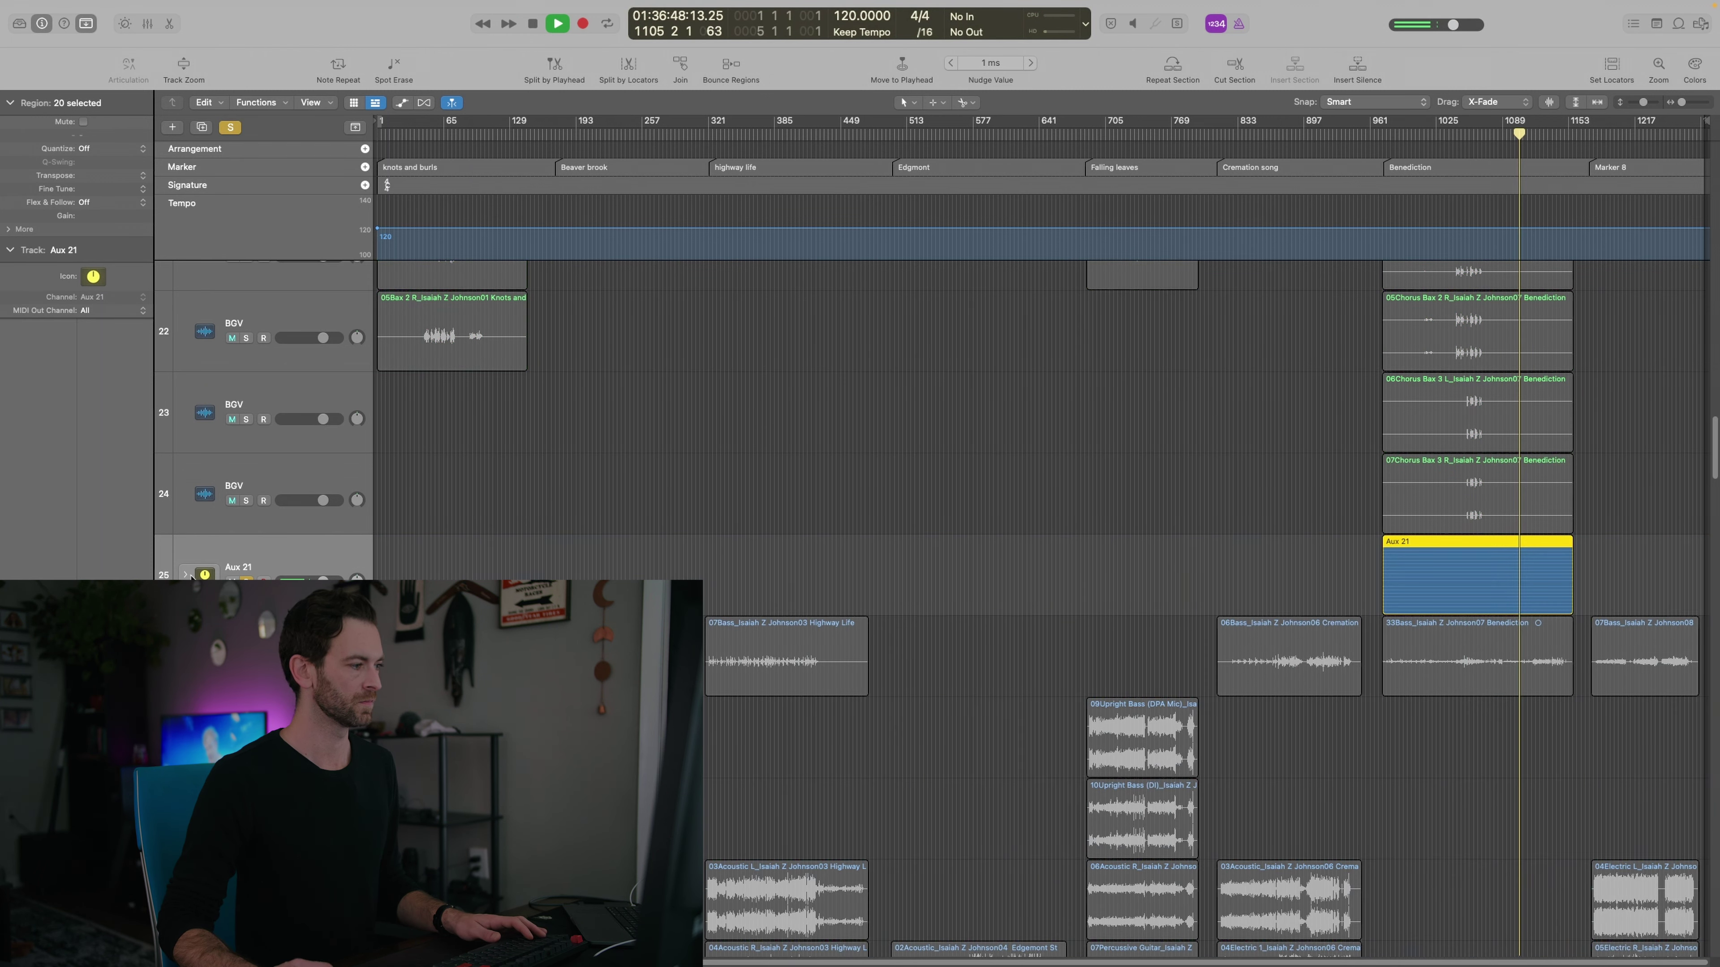
# Begin renaming the Aux 21 stack to BIG VOCALS, removing a stray space
pyautogui.doubleClick(238, 568)
pyautogui.write('BIG V OCA')
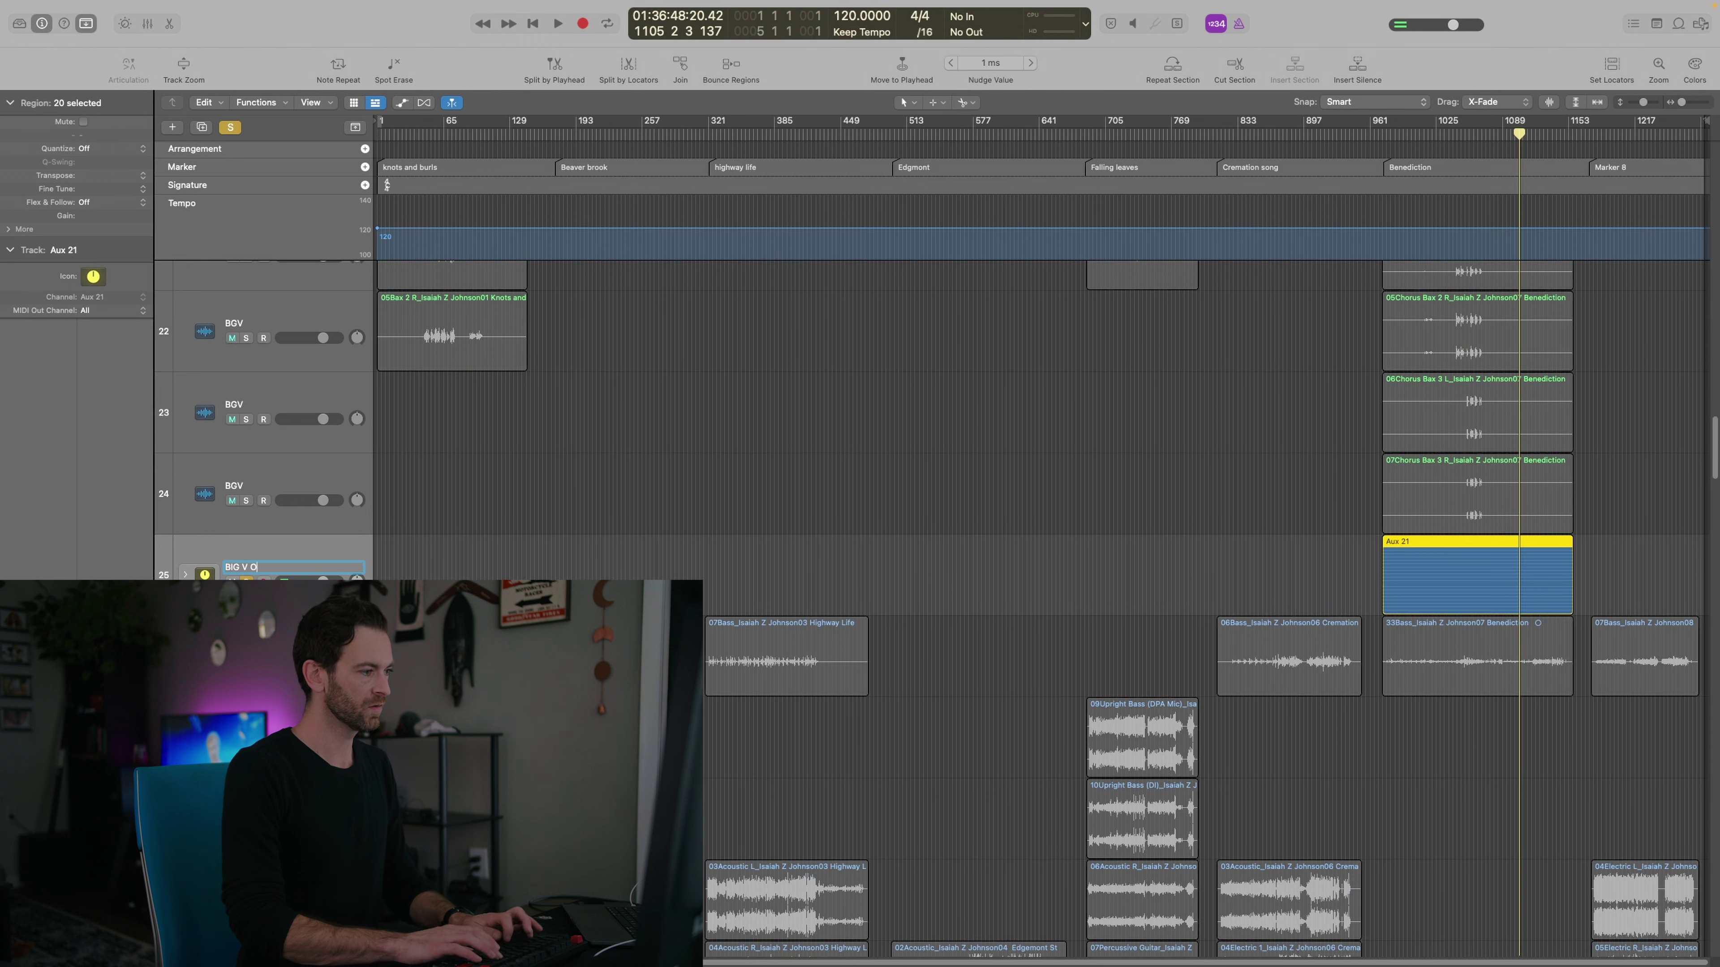
pyautogui.press('BackSpace')
# Finish naming the stack BIG VOCALS and create a new empty audio track, Audio 117
pyautogui.write('OCALS')
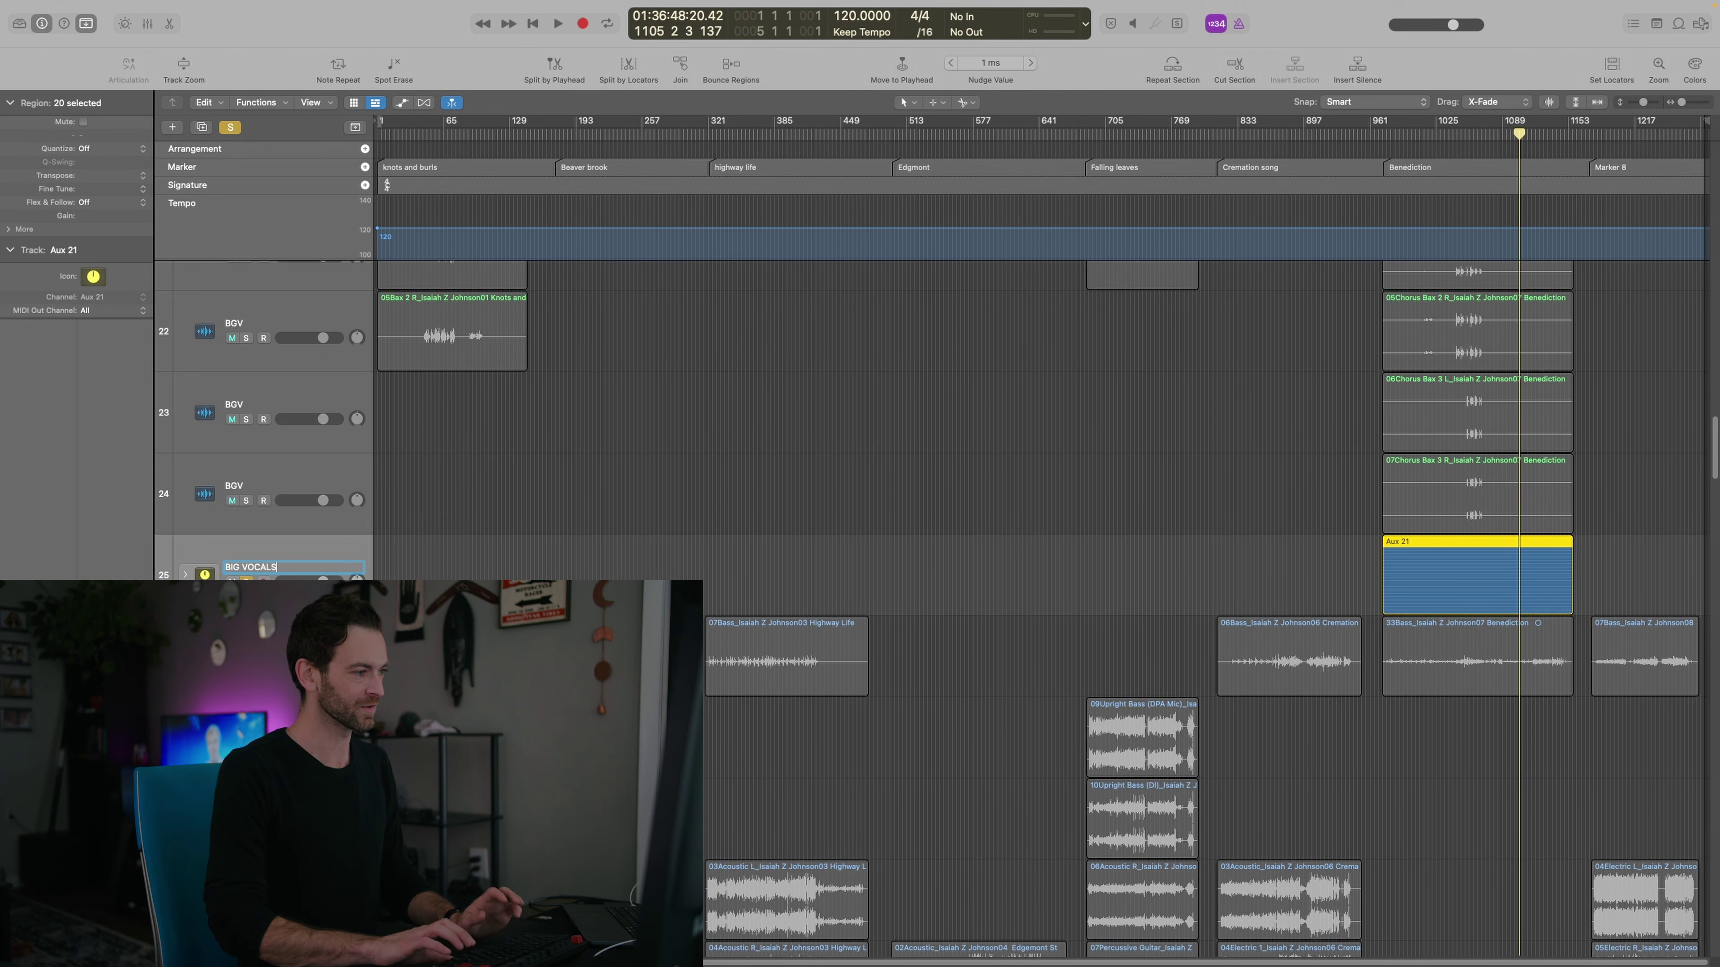
pyautogui.press('Return')
pyautogui.click(869, 562)
pyautogui.scroll(-5, 869, 562)
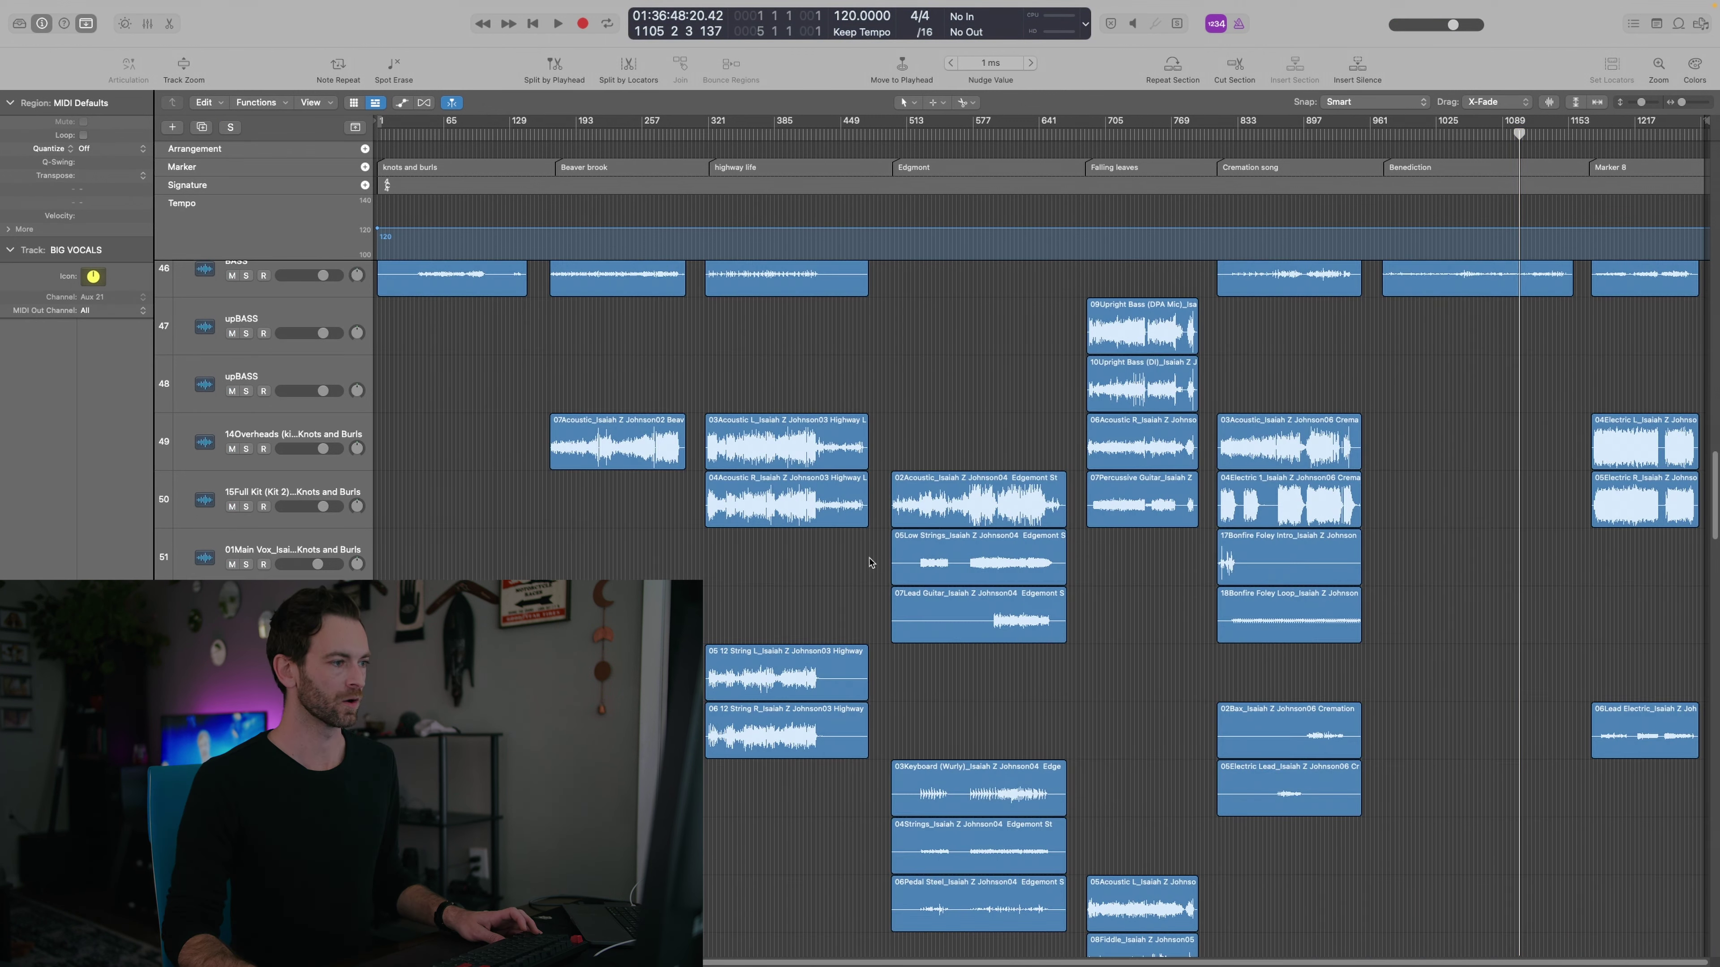
pyautogui.press('alt+super+n')
pyautogui.click(1064, 620)
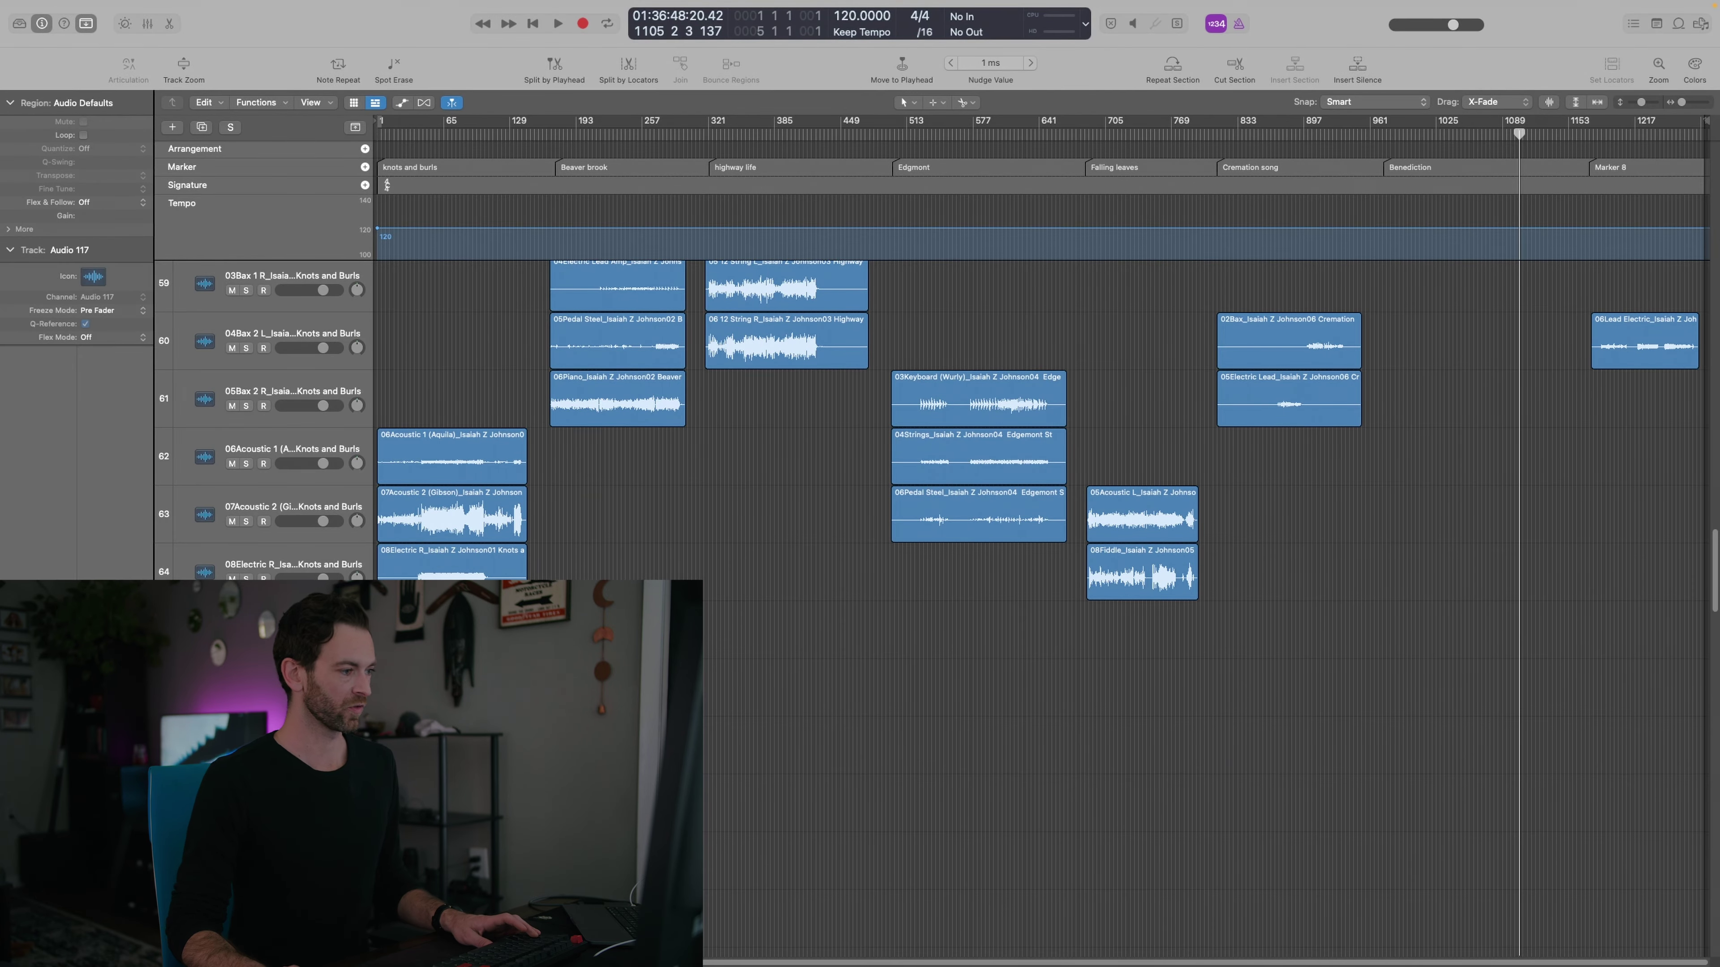
# Select the 05Electric R region and play back to audition the guitar
pyautogui.moveTo(574, 571); pyautogui.dragTo(488, 589)
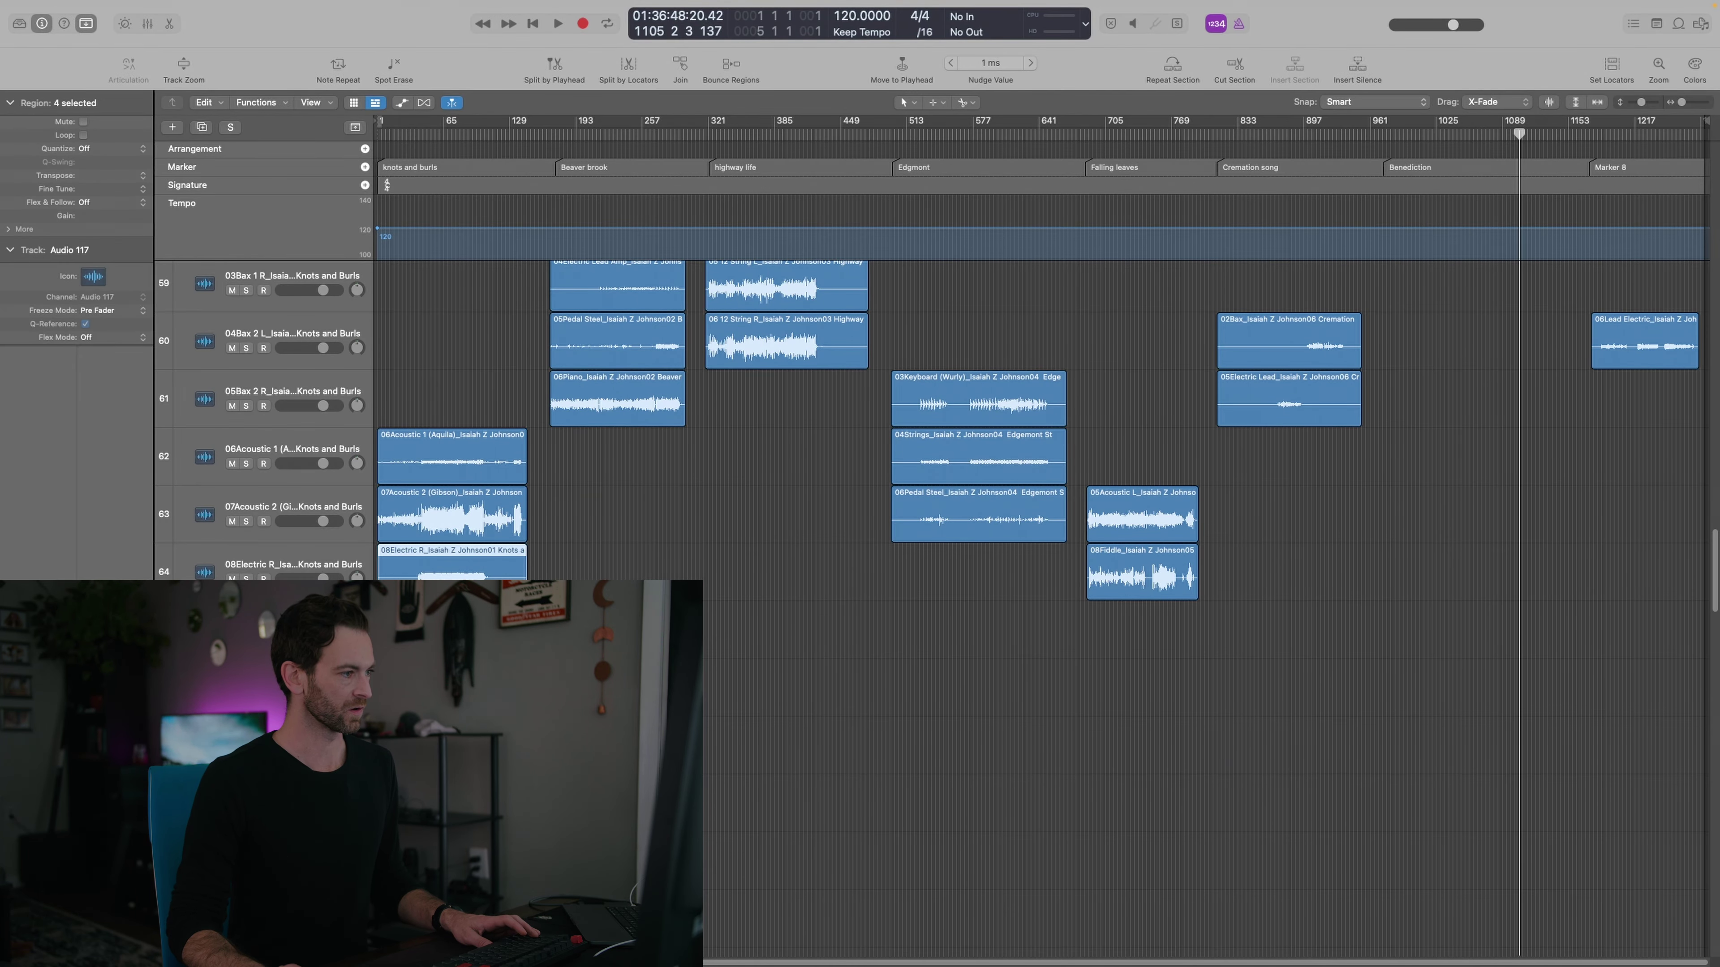
pyautogui.scroll(5, 965, 750)
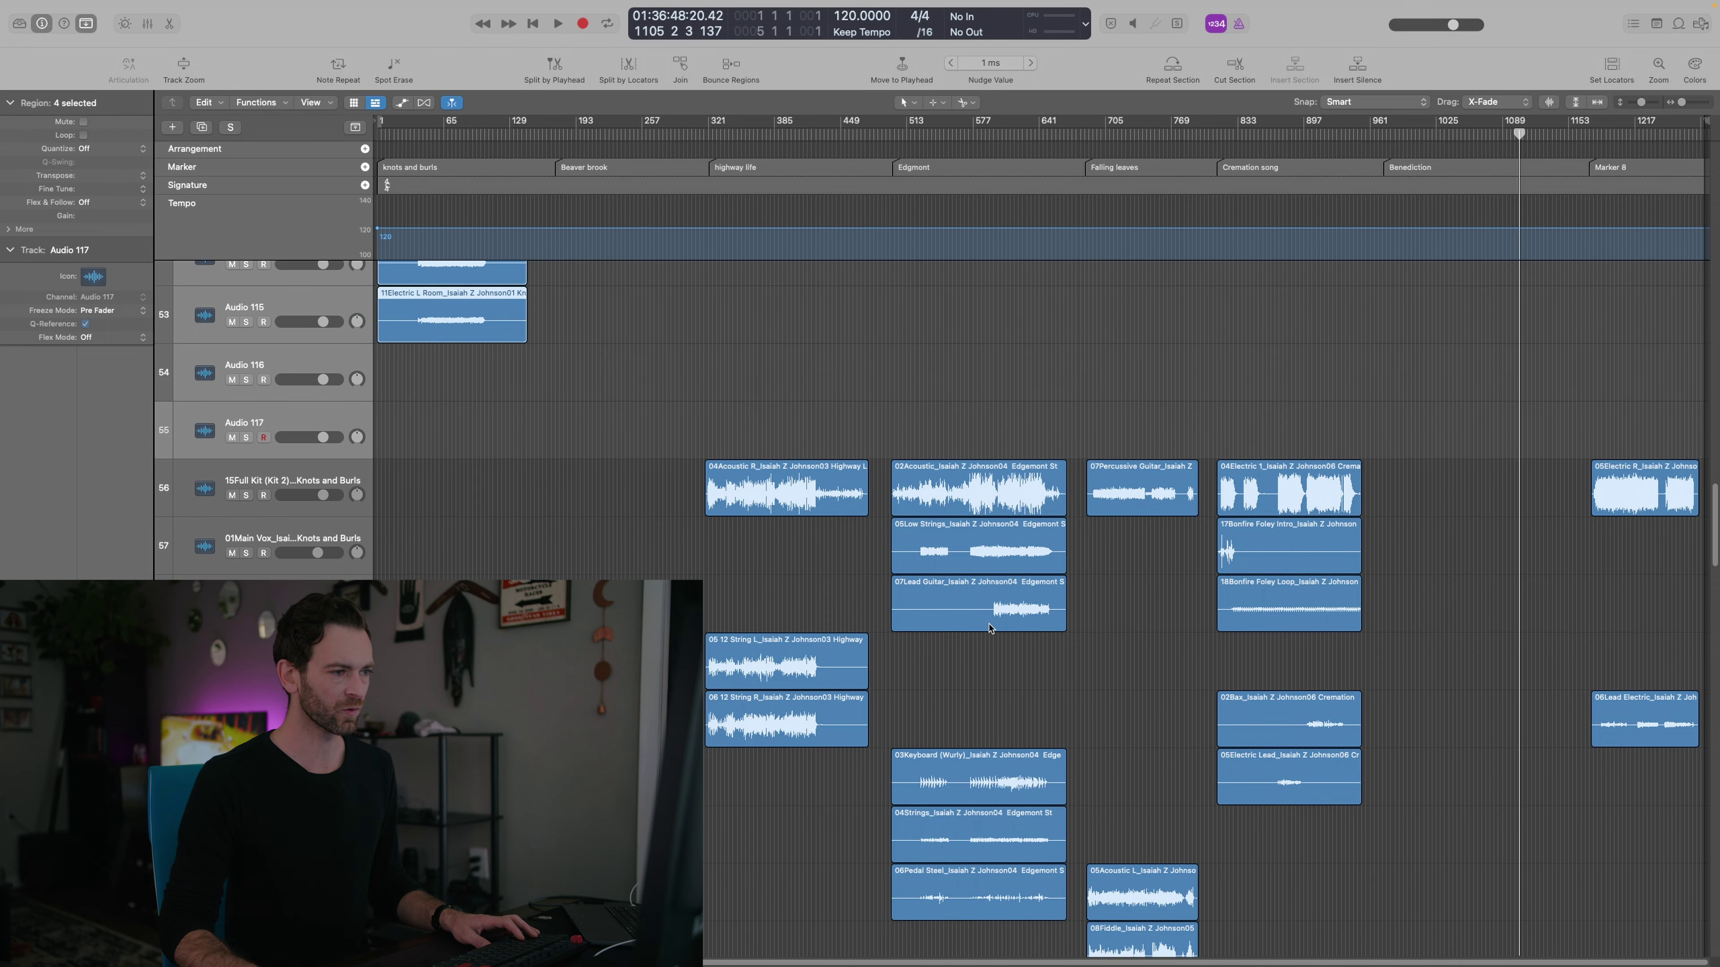
pyautogui.scroll(2, 987, 625)
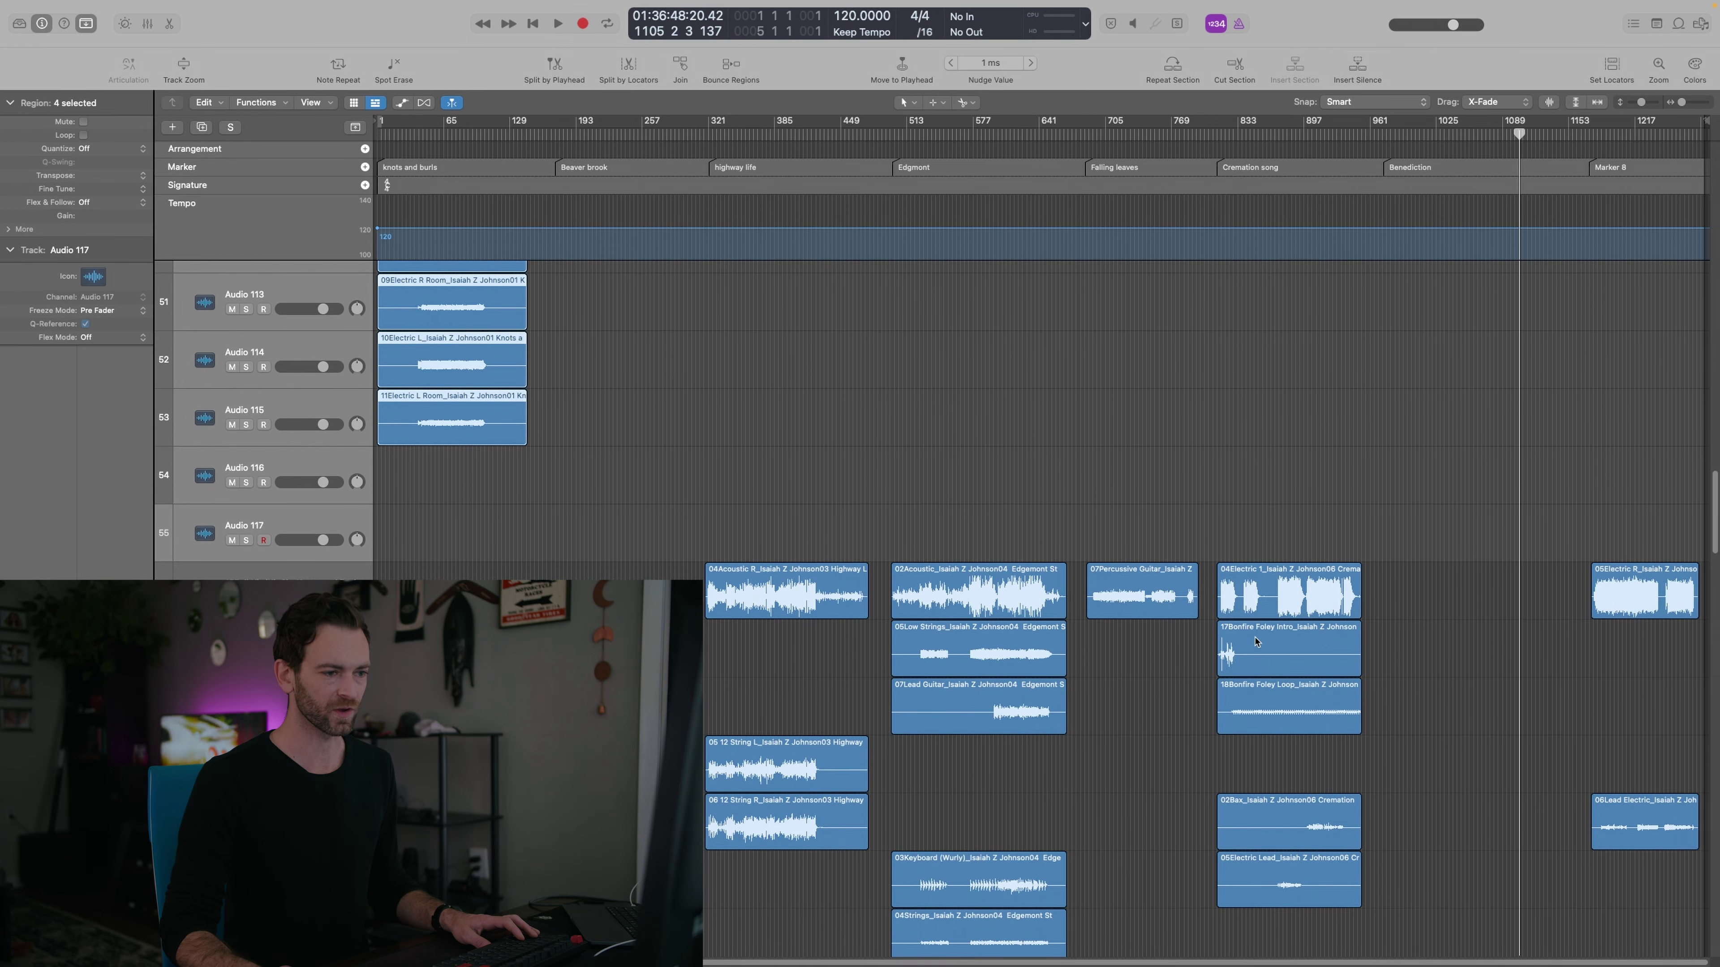
pyautogui.scroll(1, 1270, 649)
pyautogui.click(1614, 610)
pyautogui.press('space')
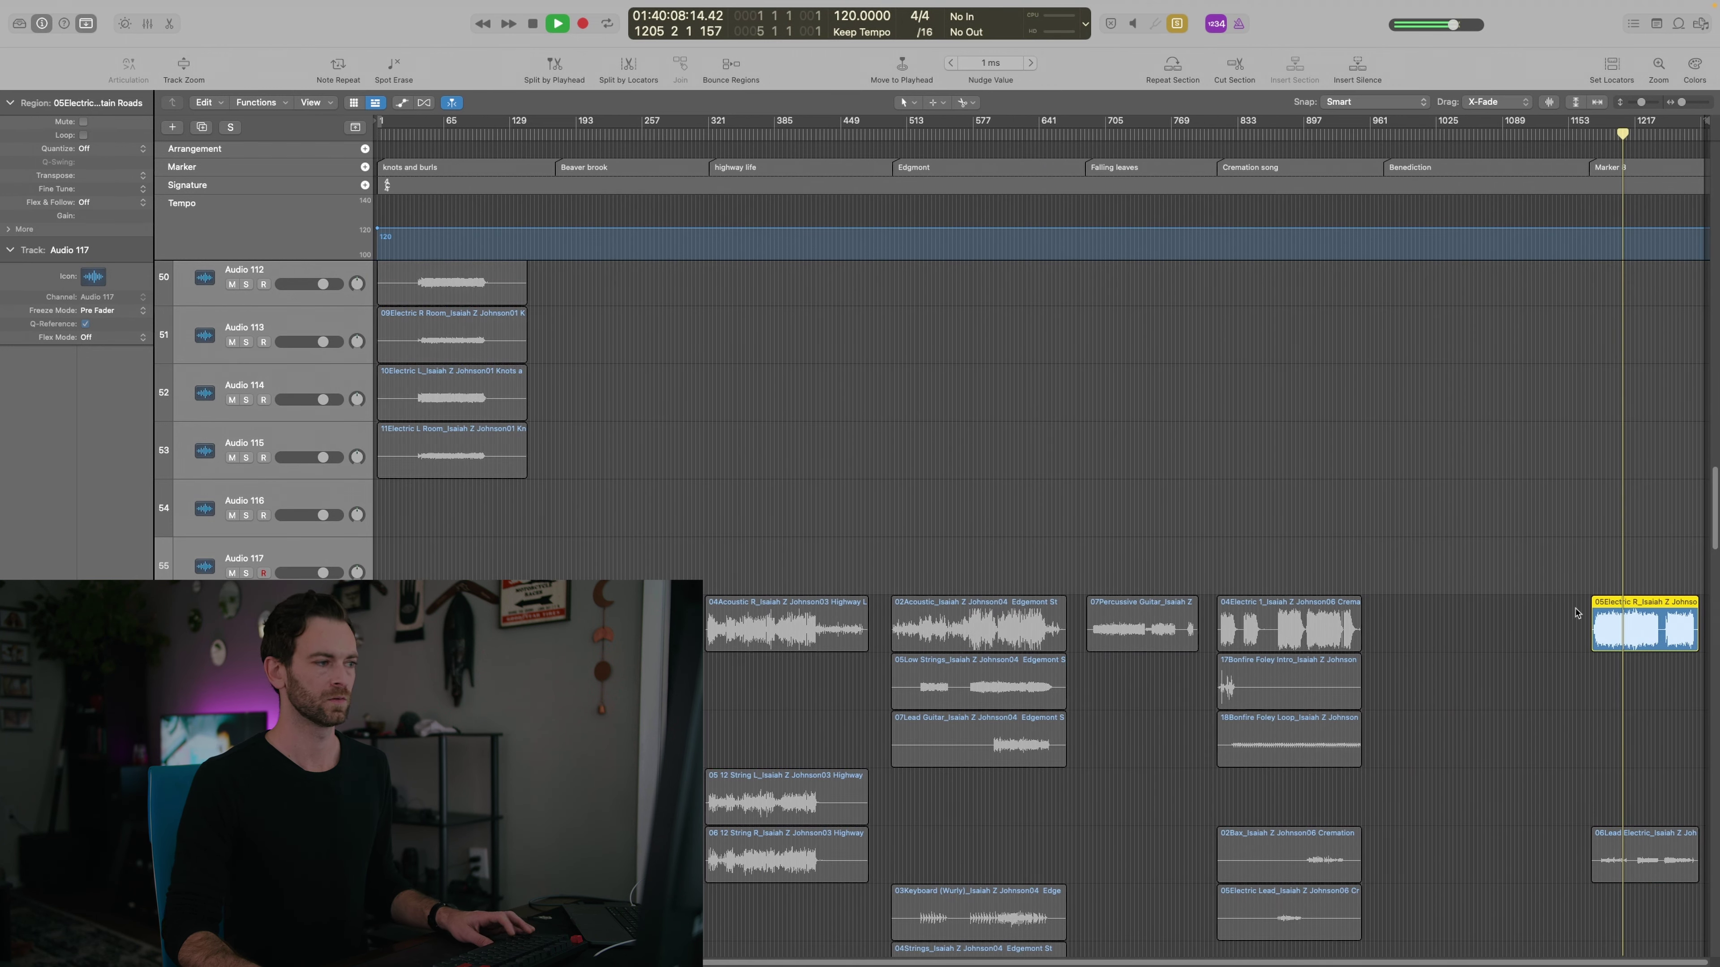
# Rename Audio 116 to 'ST guitar' and move the 05Electric R region onto it
pyautogui.doubleClick(286, 488)
pyautogui.write('ST guitar')
pyautogui.press('Return')
pyautogui.moveTo(1653, 571); pyautogui.dragTo(1652, 474)
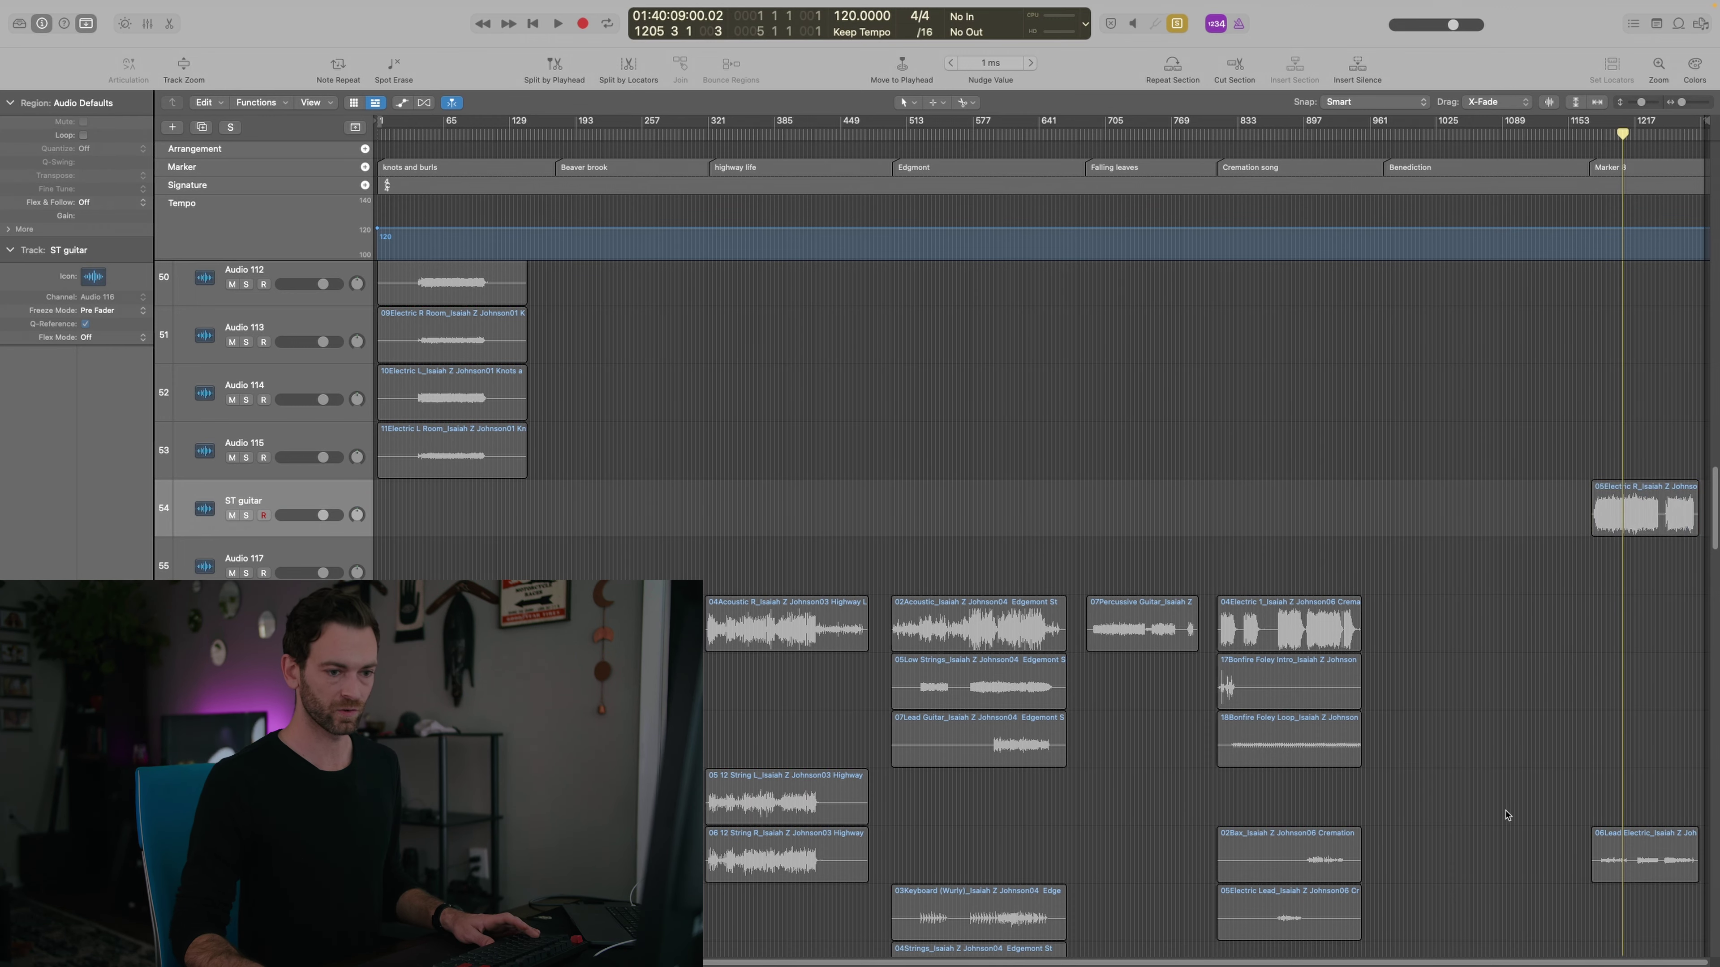
# Move the 06Lead Electric region onto its own new track
pyautogui.scroll(5, 1565, 850)
pyautogui.scroll(-4, 1565, 850)
pyautogui.scroll(-2, 1565, 850)
pyautogui.moveTo(1649, 859); pyautogui.dragTo(1648, 455)
pyautogui.click(1560, 658)
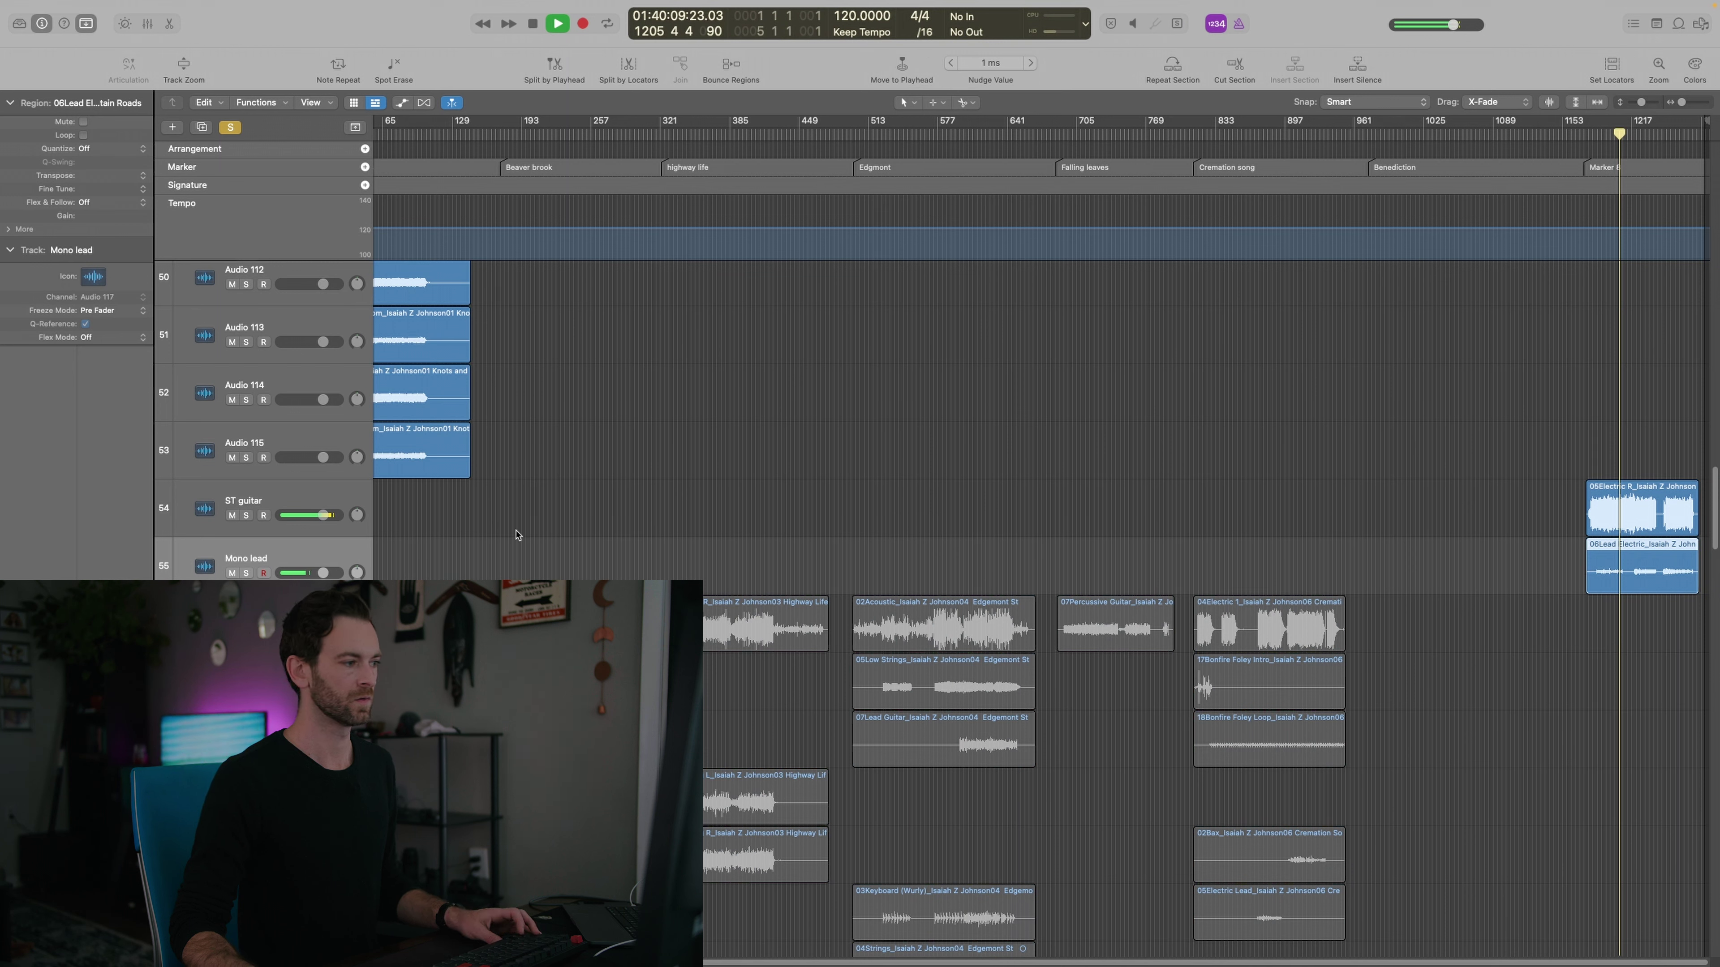
# Normalize the 06Lead Electric region's gain, raising it by +13 dB
pyautogui.press('space')
pyautogui.click(1620, 565)
pyautogui.hotkey('ctrl', 'g')
pyautogui.press('Return')
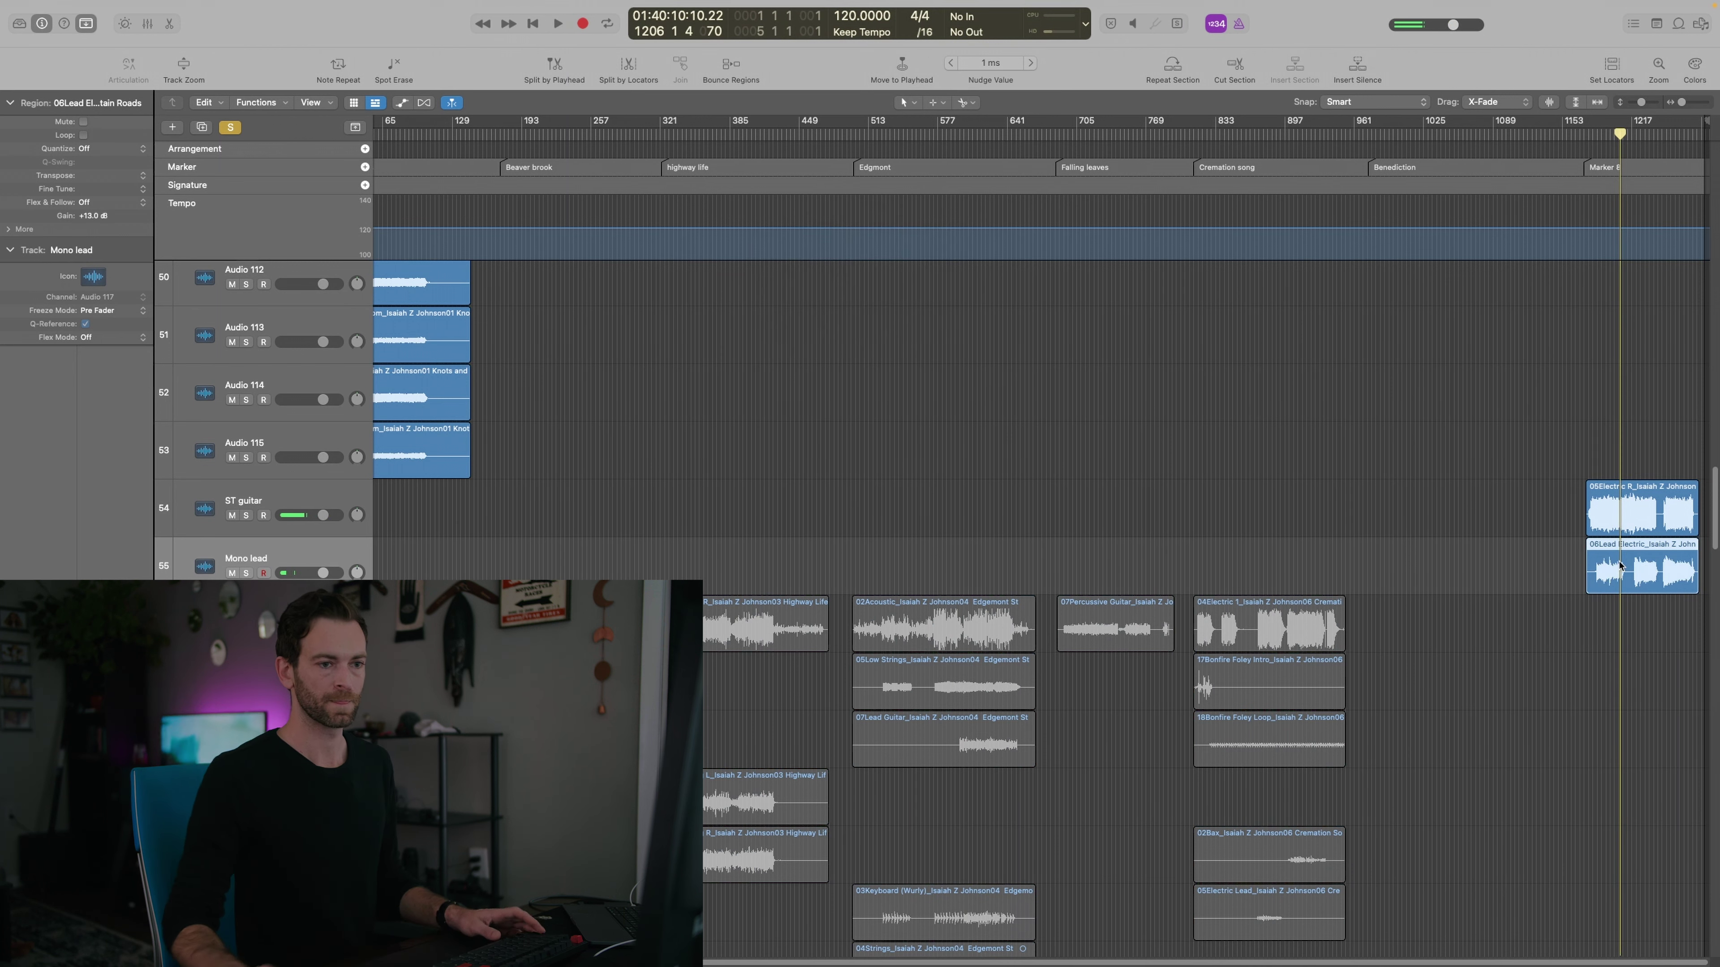
# Play back to compare the guitars, zooming in and out on the 05Electric region
pyautogui.press('space')
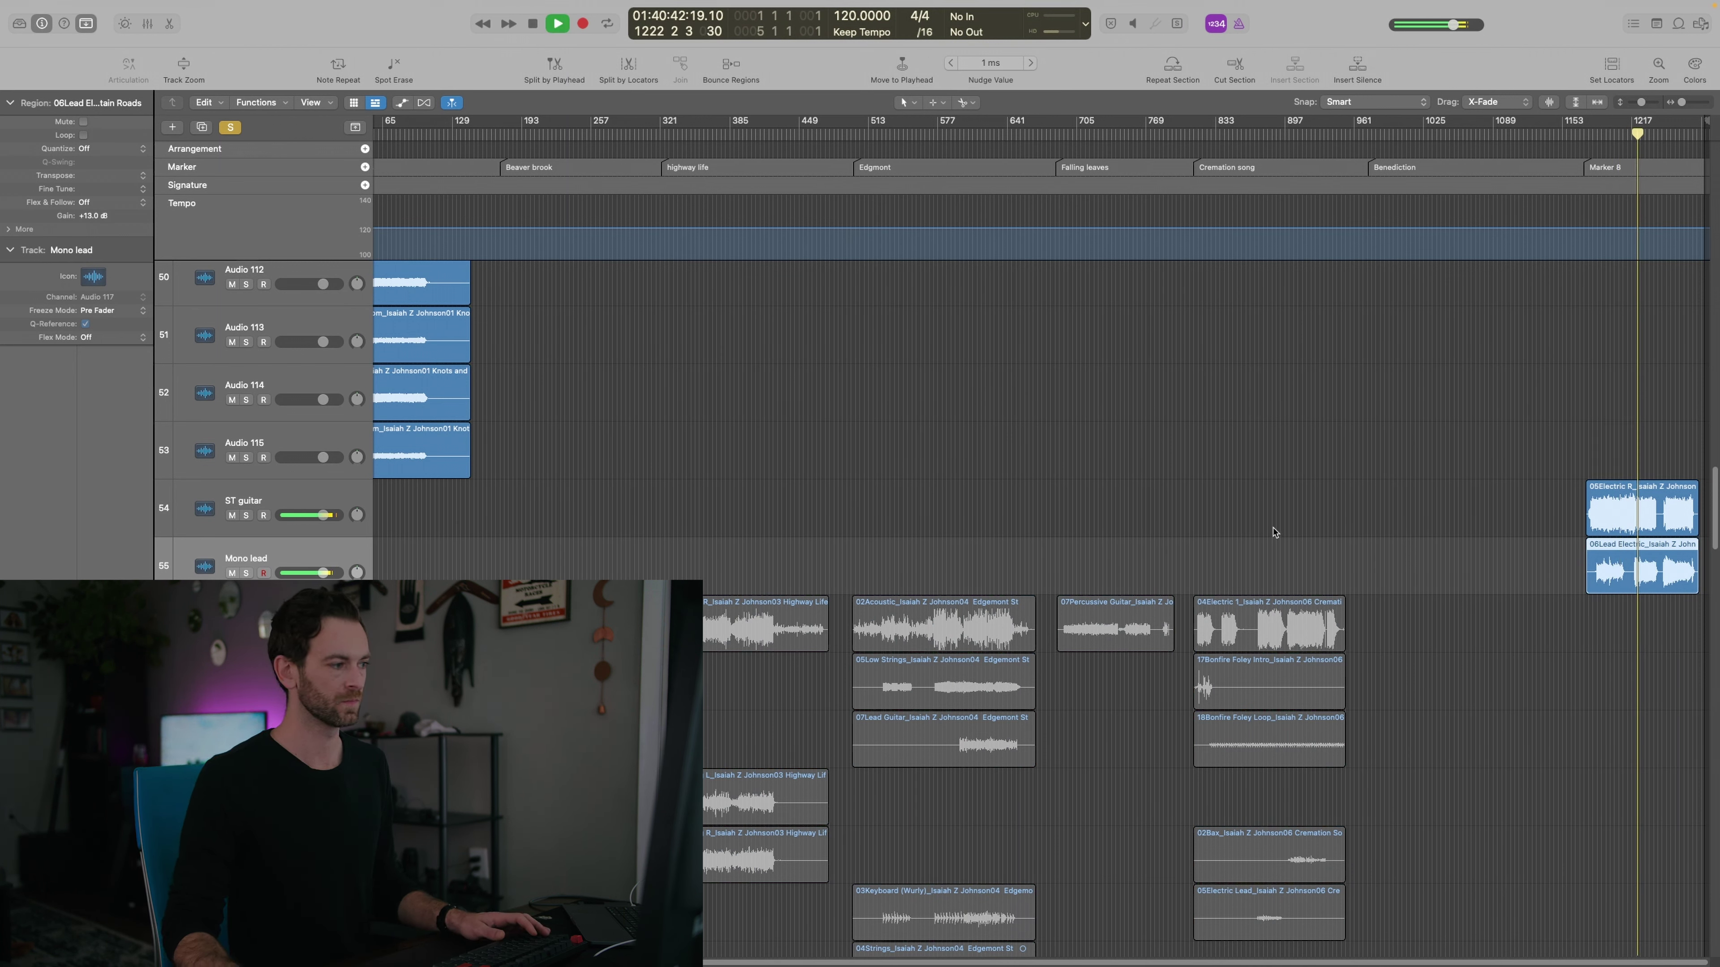
pyautogui.scroll(-1, 744, 549)
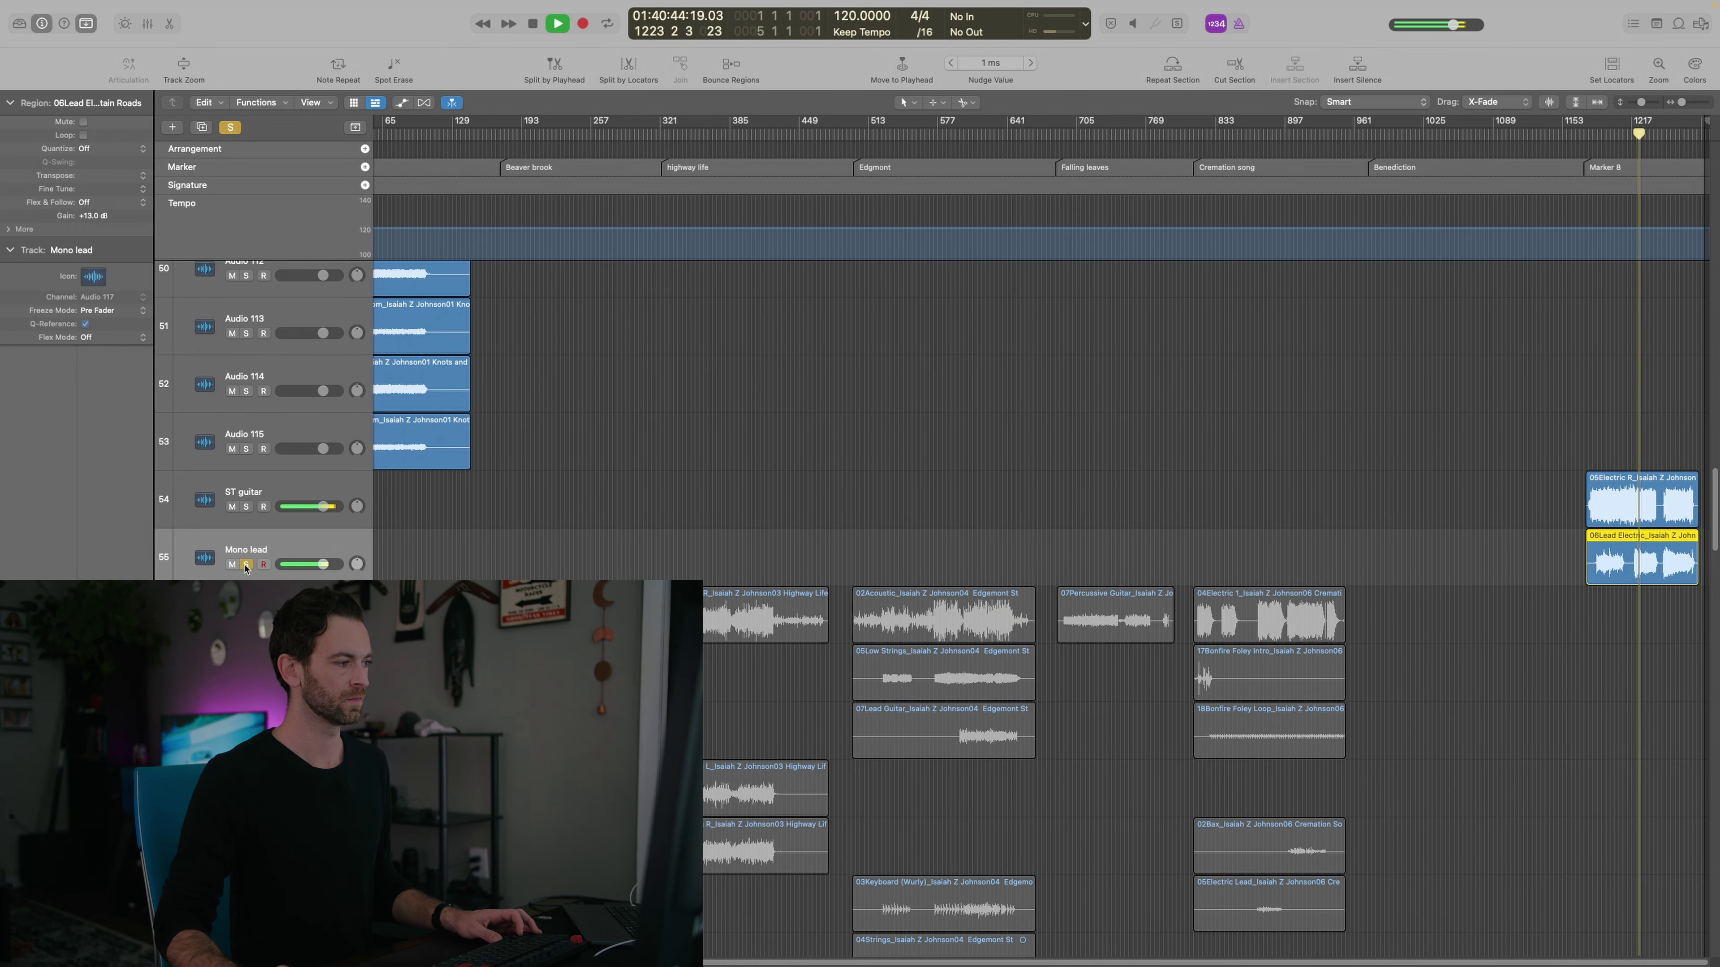
pyautogui.press('space')
pyautogui.scroll(-10, 846, 706)
pyautogui.scroll(10, 845, 707)
pyautogui.press('space')
pyautogui.click(1638, 498)
pyautogui.press('z')
pyautogui.press('super+Left')
pyautogui.press('super+Left')
pyautogui.press('super+Left')
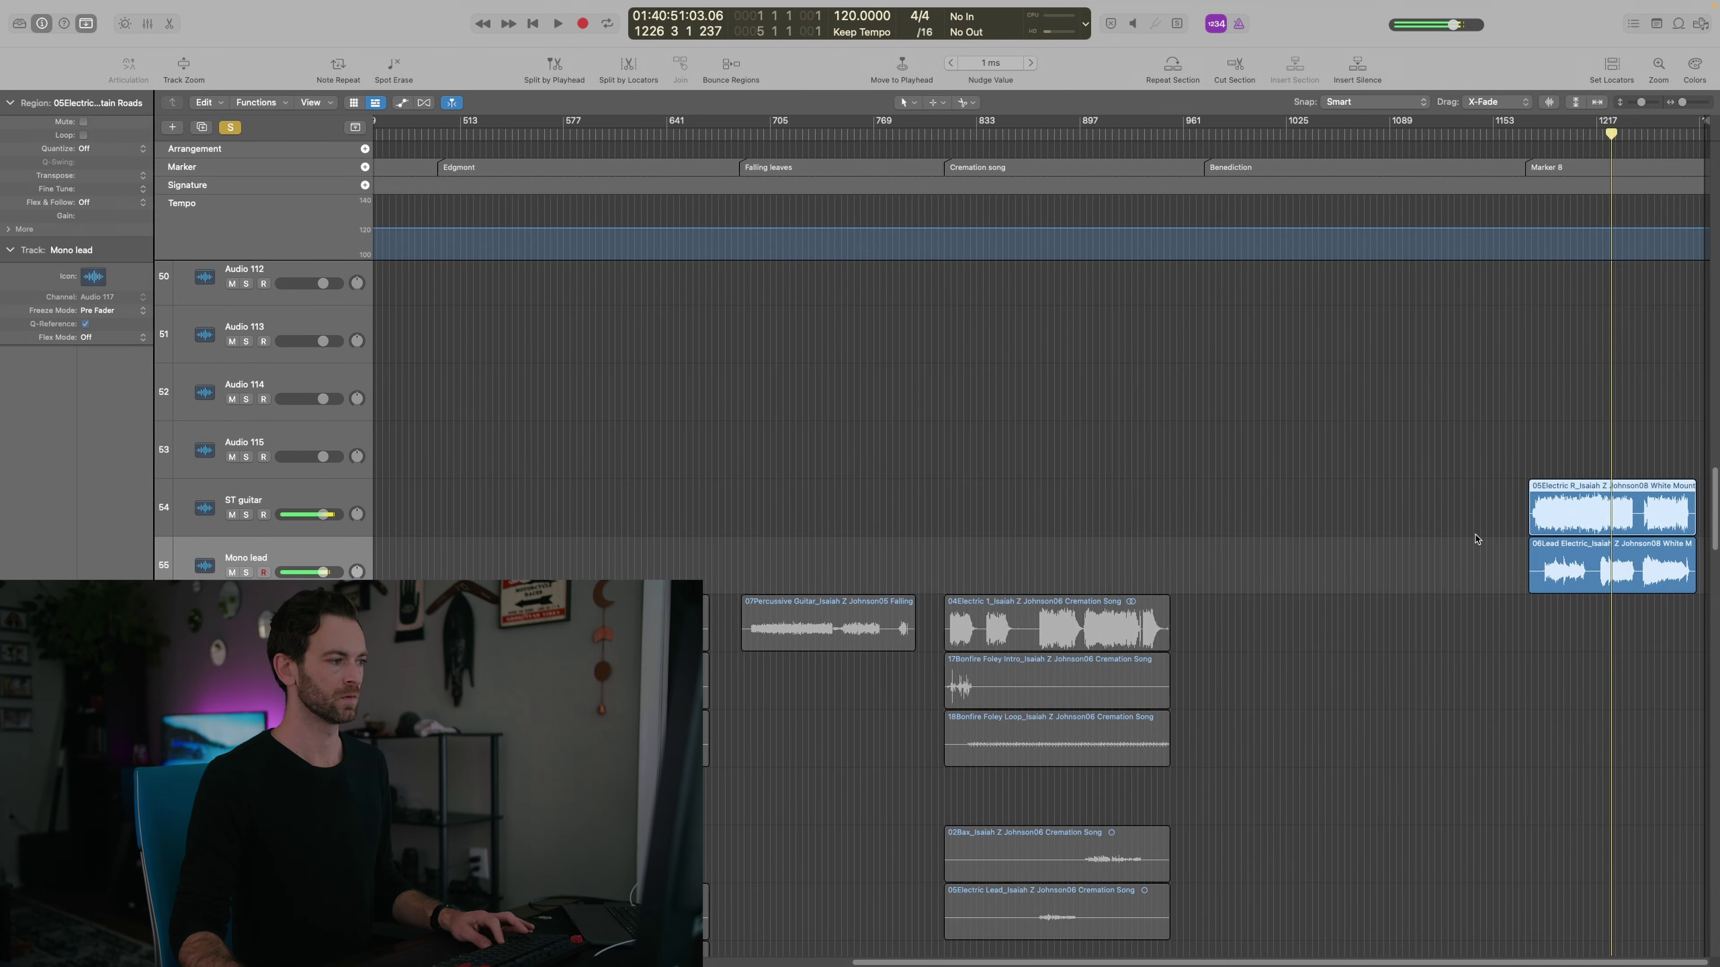
# Add new PIANO, STRINGS and FIDDLE tracks below the ACoustic track
pyautogui.press('space')
pyautogui.click(1476, 566)
pyautogui.press('z')
pyautogui.scroll(-1, 1476, 565)
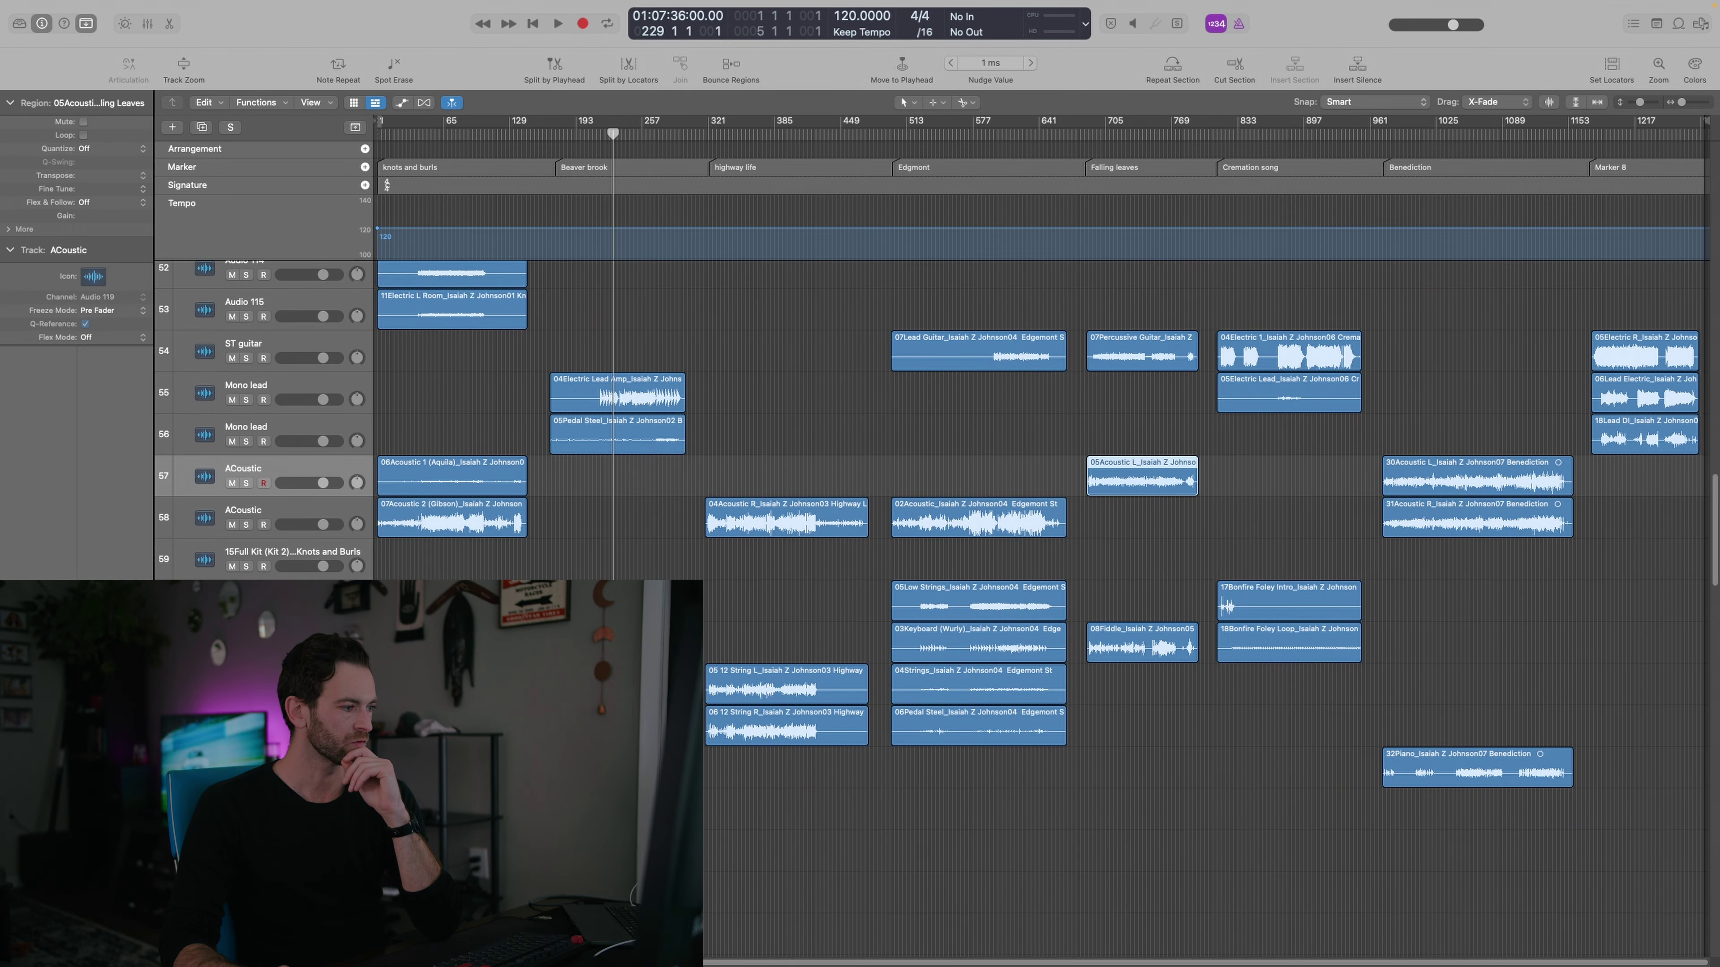
pyautogui.press('Down')
pyautogui.press('Down')
pyautogui.press('Down')
pyautogui.press('Down')
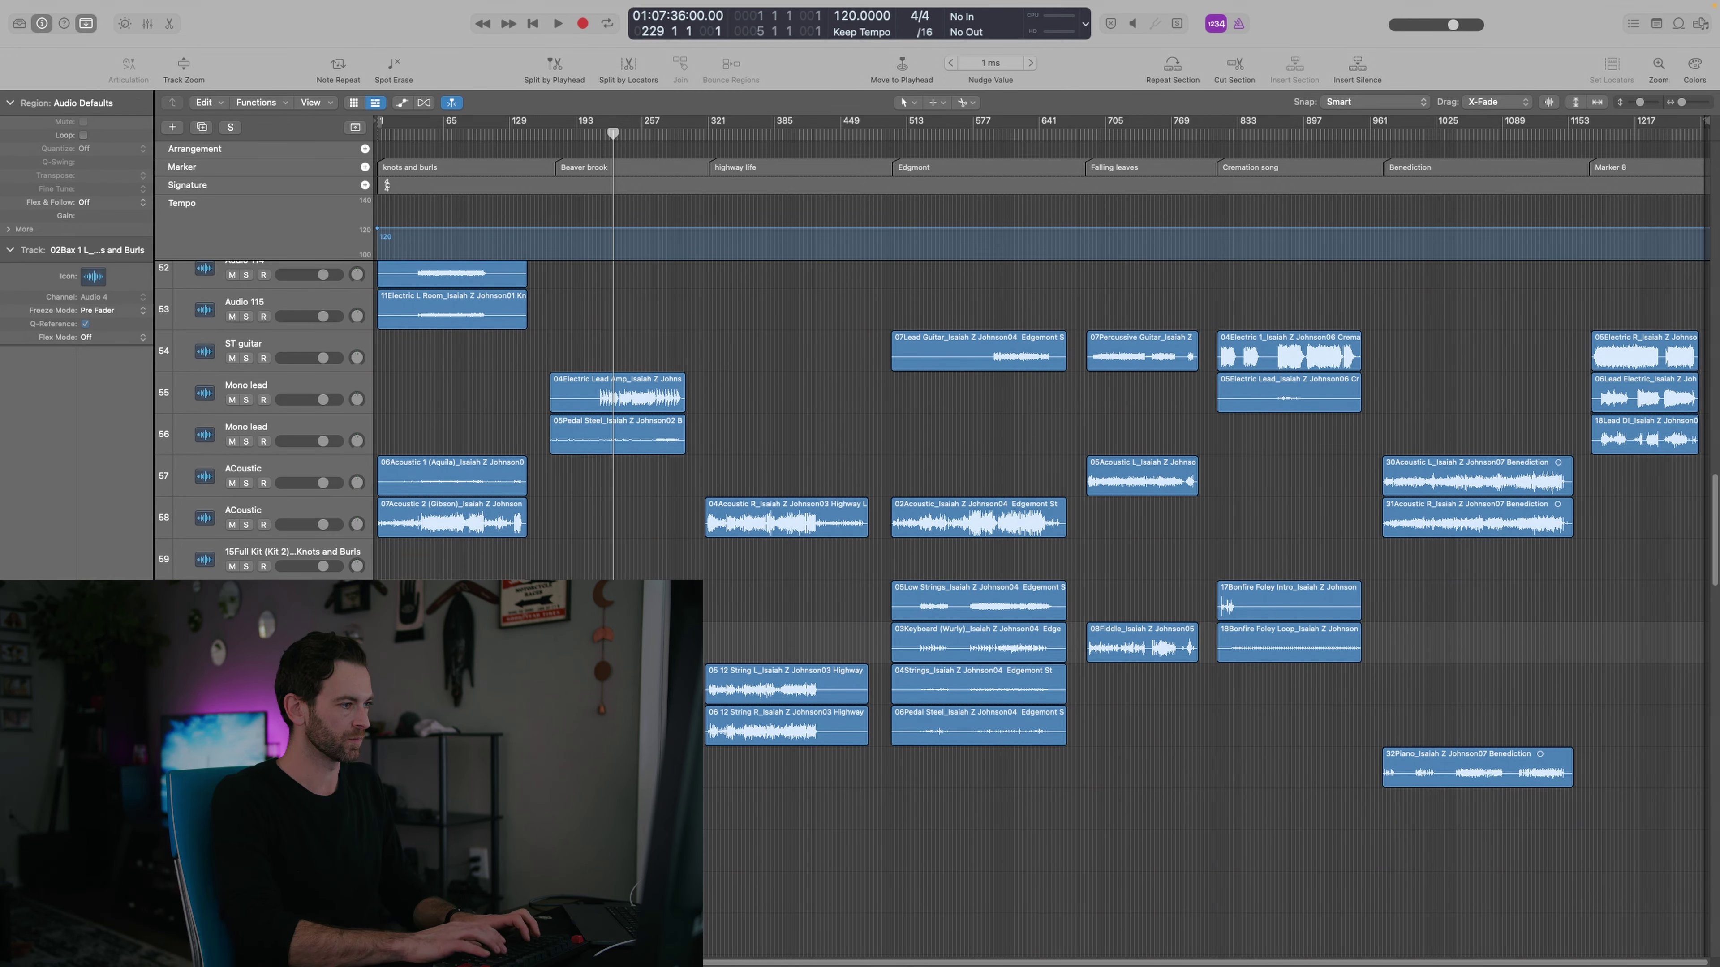
pyautogui.press('Down')
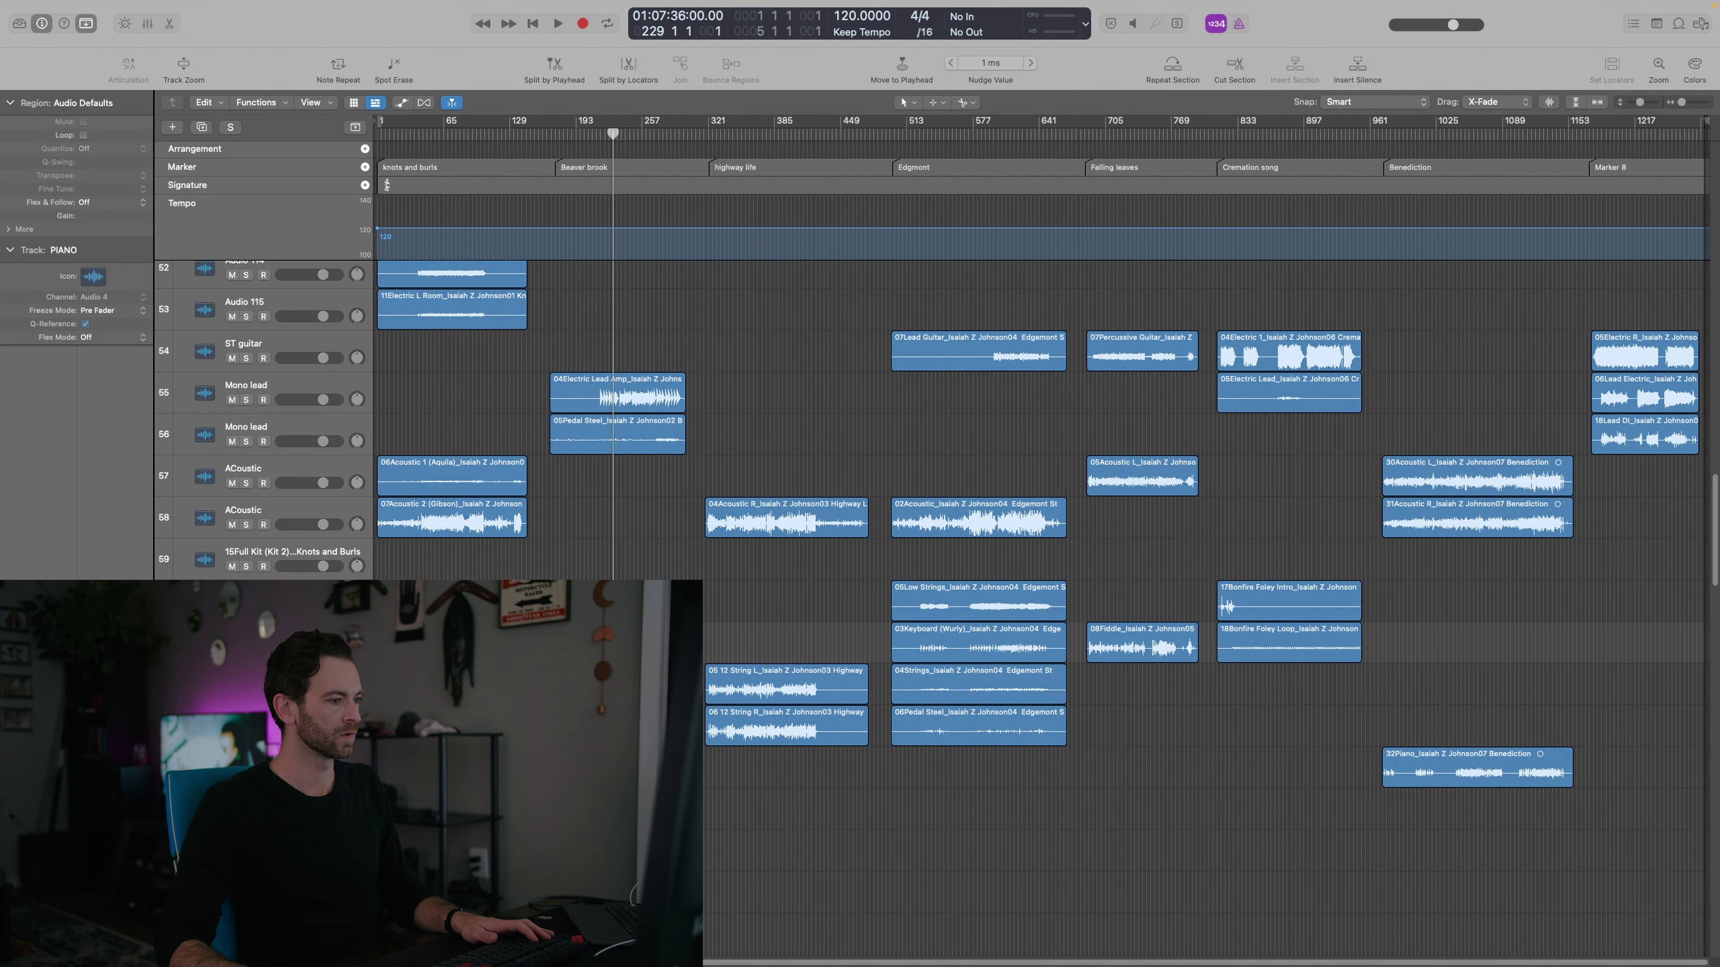
pyautogui.click(691, 681)
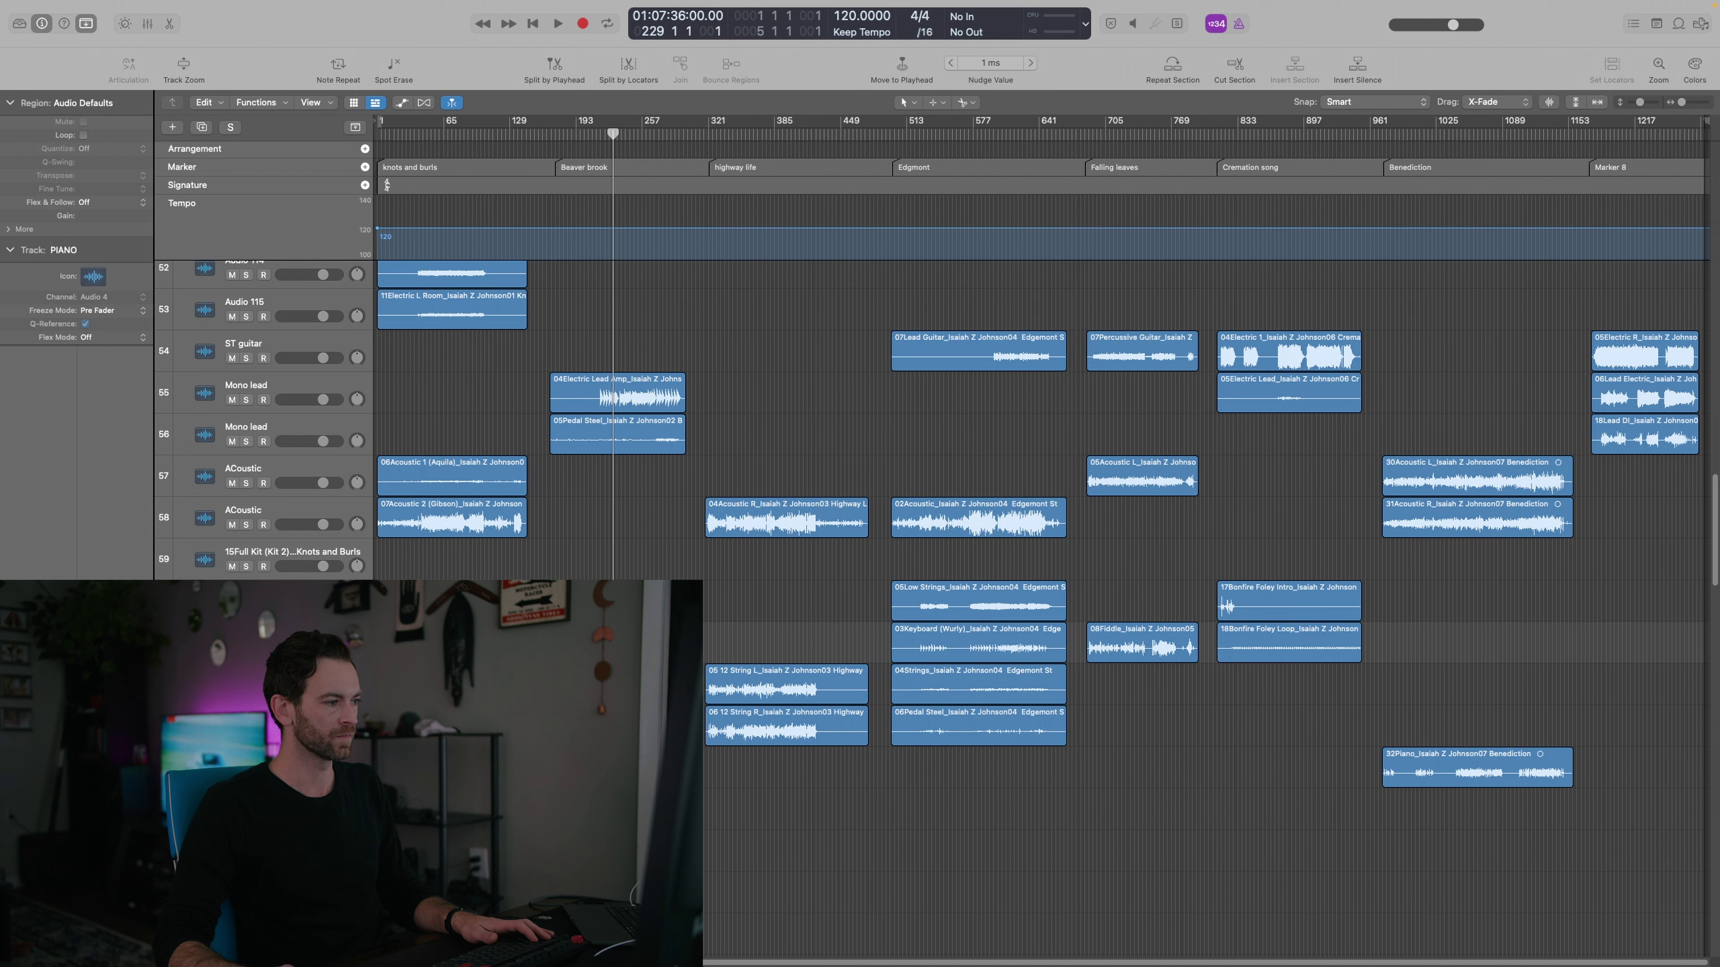
pyautogui.click(203, 127)
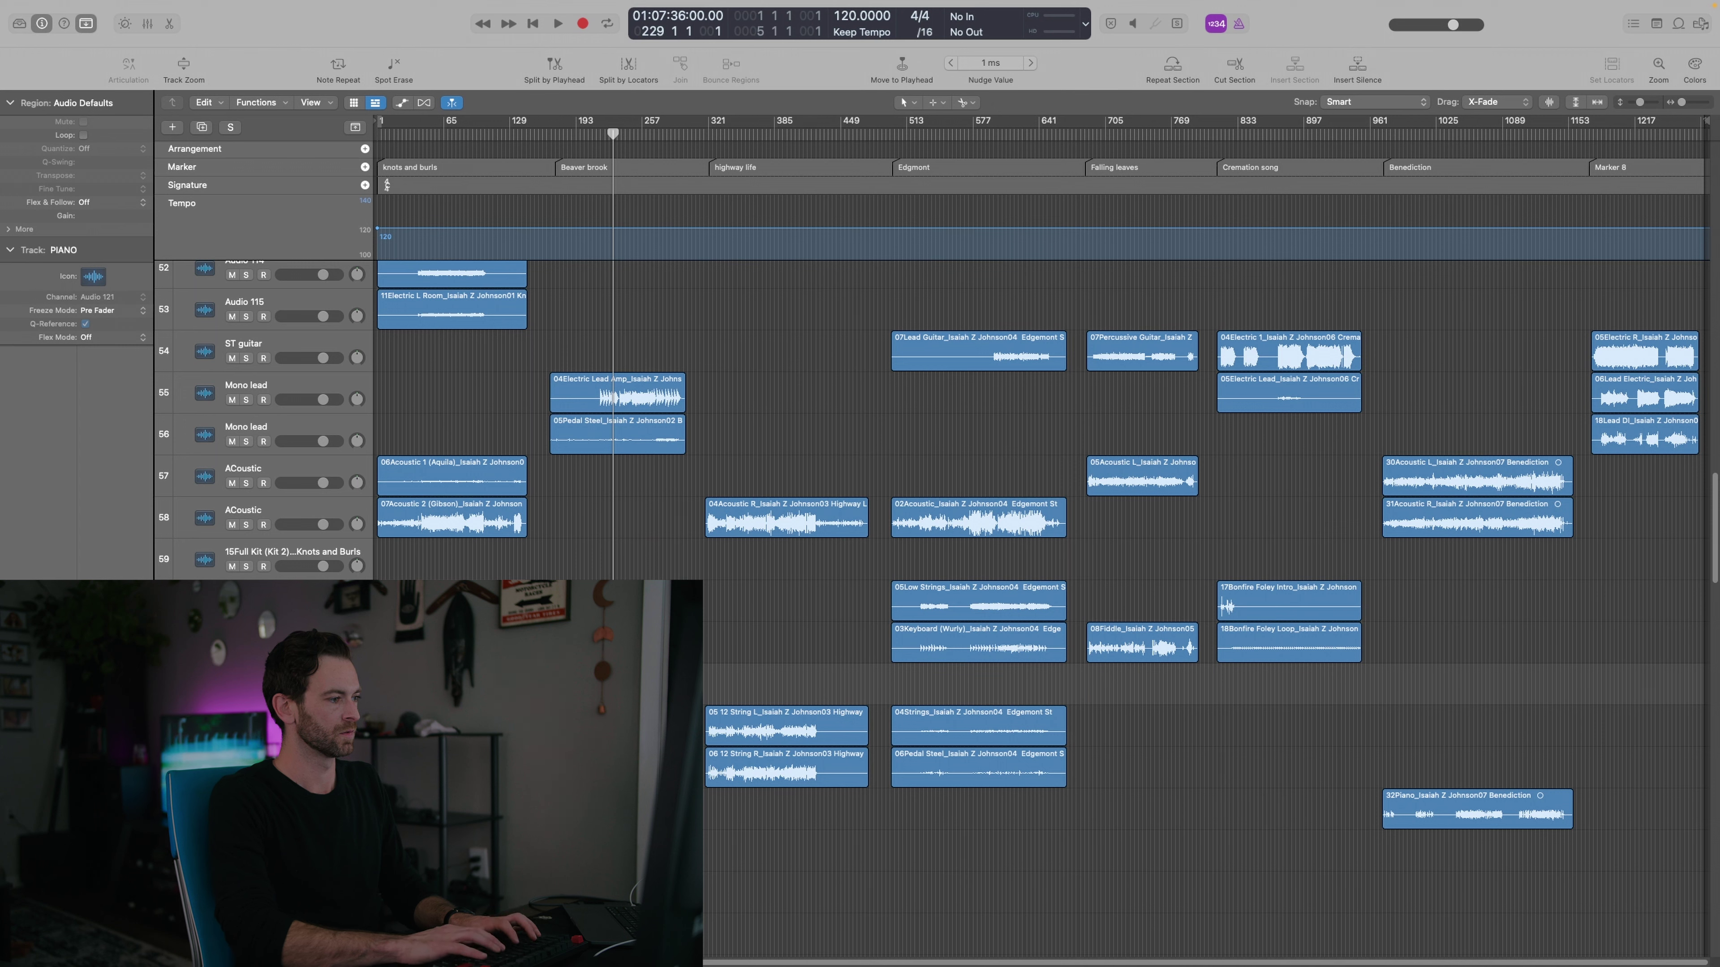
pyautogui.click(737, 693)
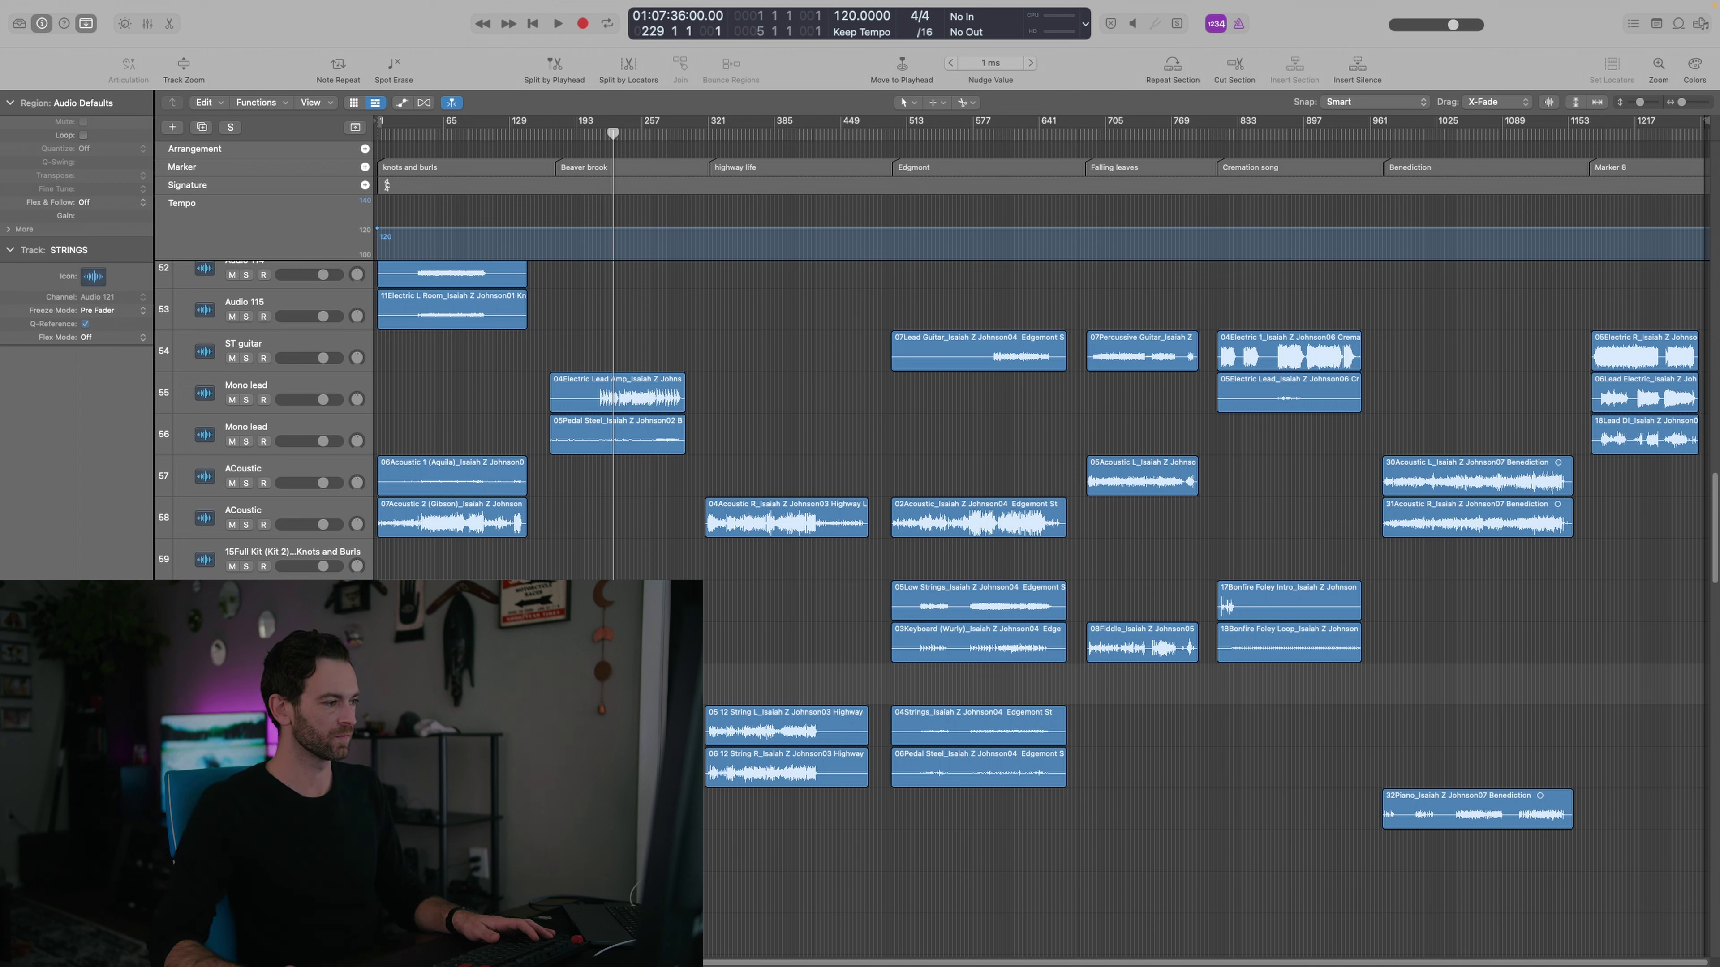
pyautogui.click(203, 128)
# Regroup the Wurly keyboard, pedal steel, strings, fiddle, 32Piano and Bonfire Foley regions onto separate rows
pyautogui.moveTo(765, 772); pyautogui.dragTo(765, 689)
pyautogui.moveTo(955, 743); pyautogui.dragTo(949, 869)
pyautogui.moveTo(945, 798); pyautogui.dragTo(948, 640)
pyautogui.moveTo(951, 606); pyautogui.dragTo(951, 728)
pyautogui.click(954, 684)
pyautogui.click(954, 659)
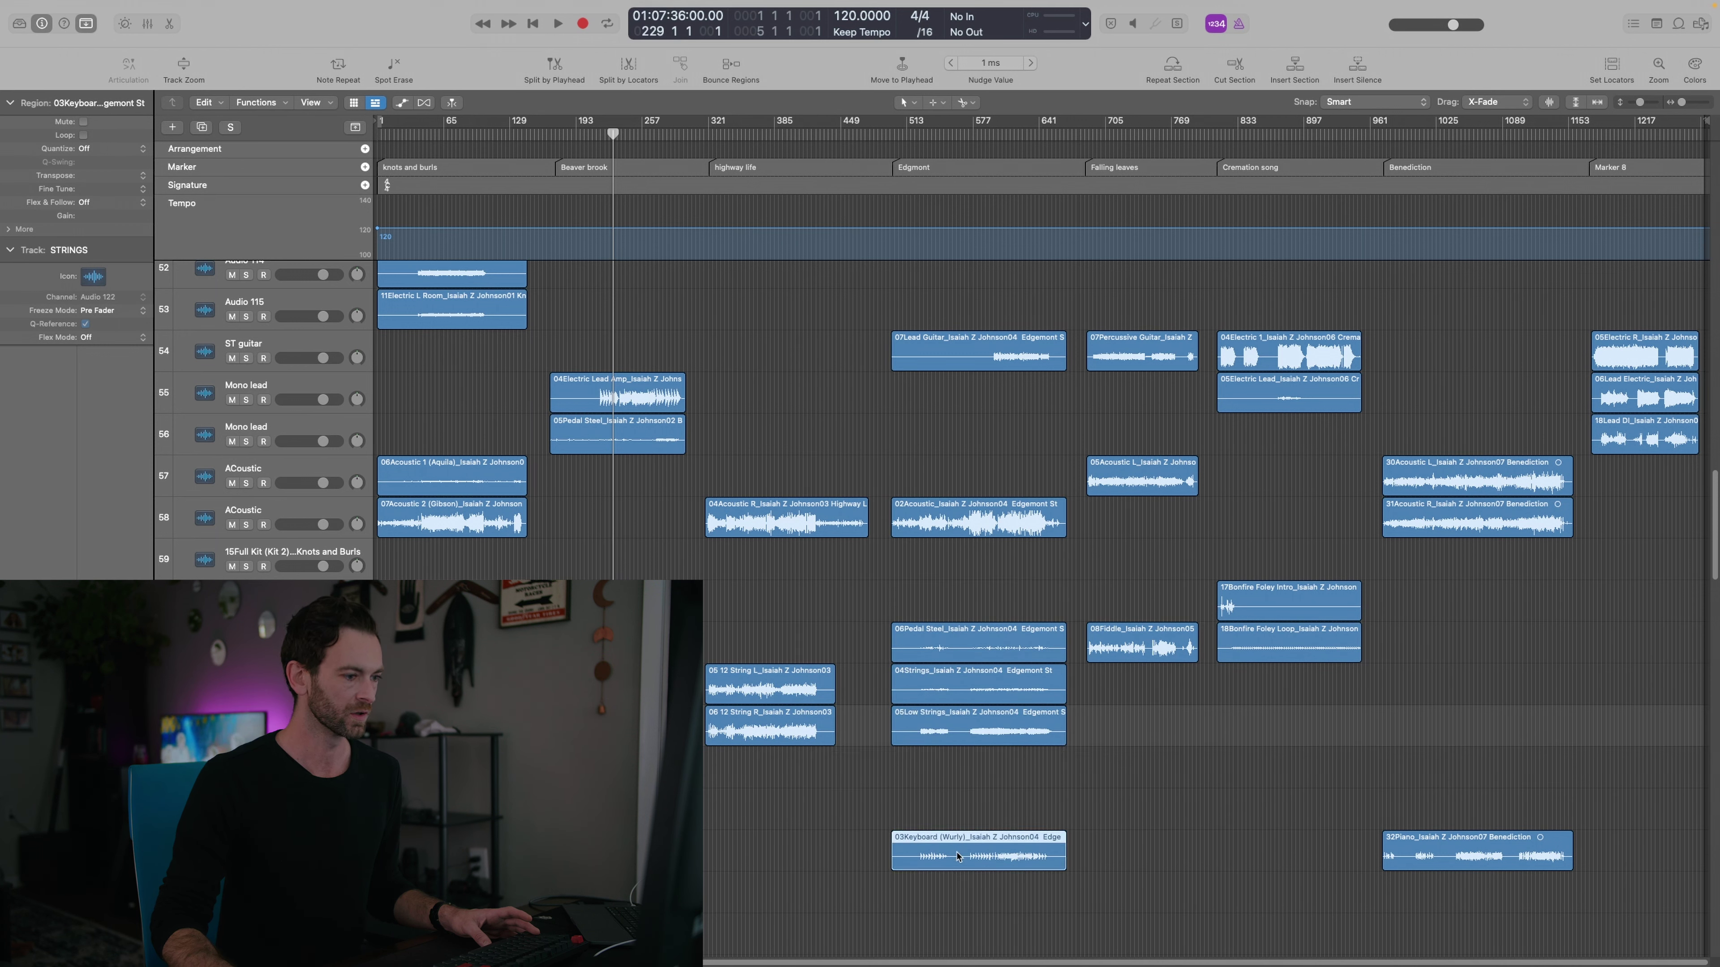
pyautogui.moveTo(956, 850); pyautogui.dragTo(955, 767)
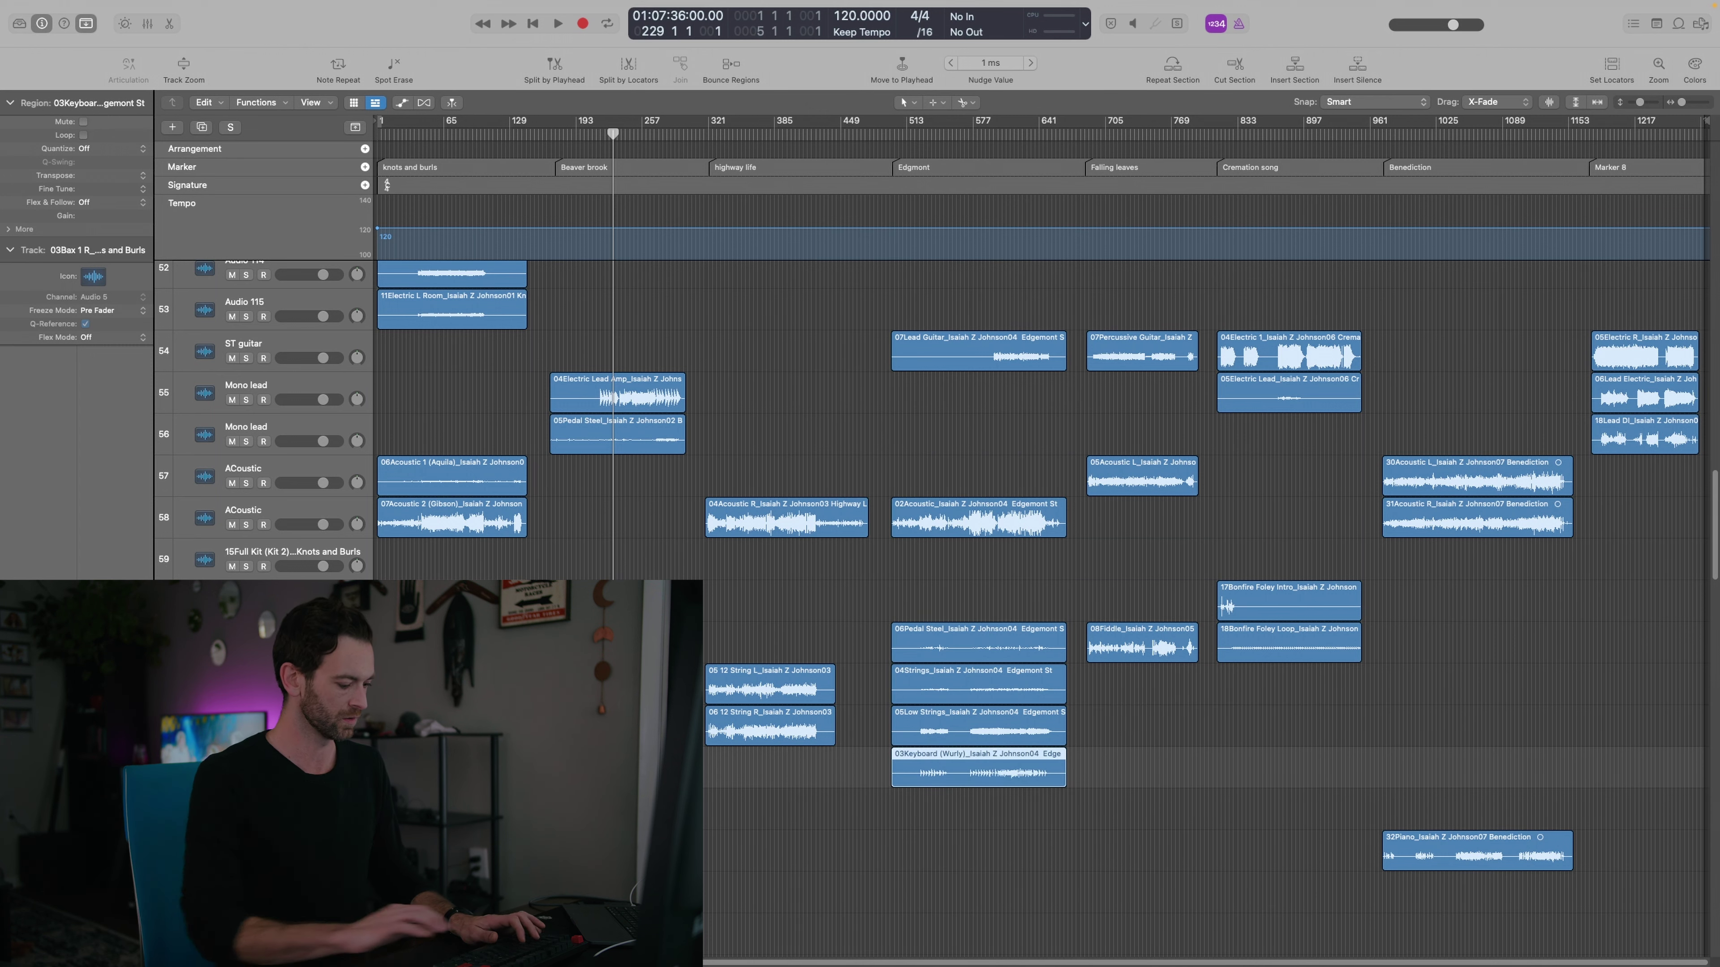
pyautogui.moveTo(1142, 643); pyautogui.dragTo(1142, 811)
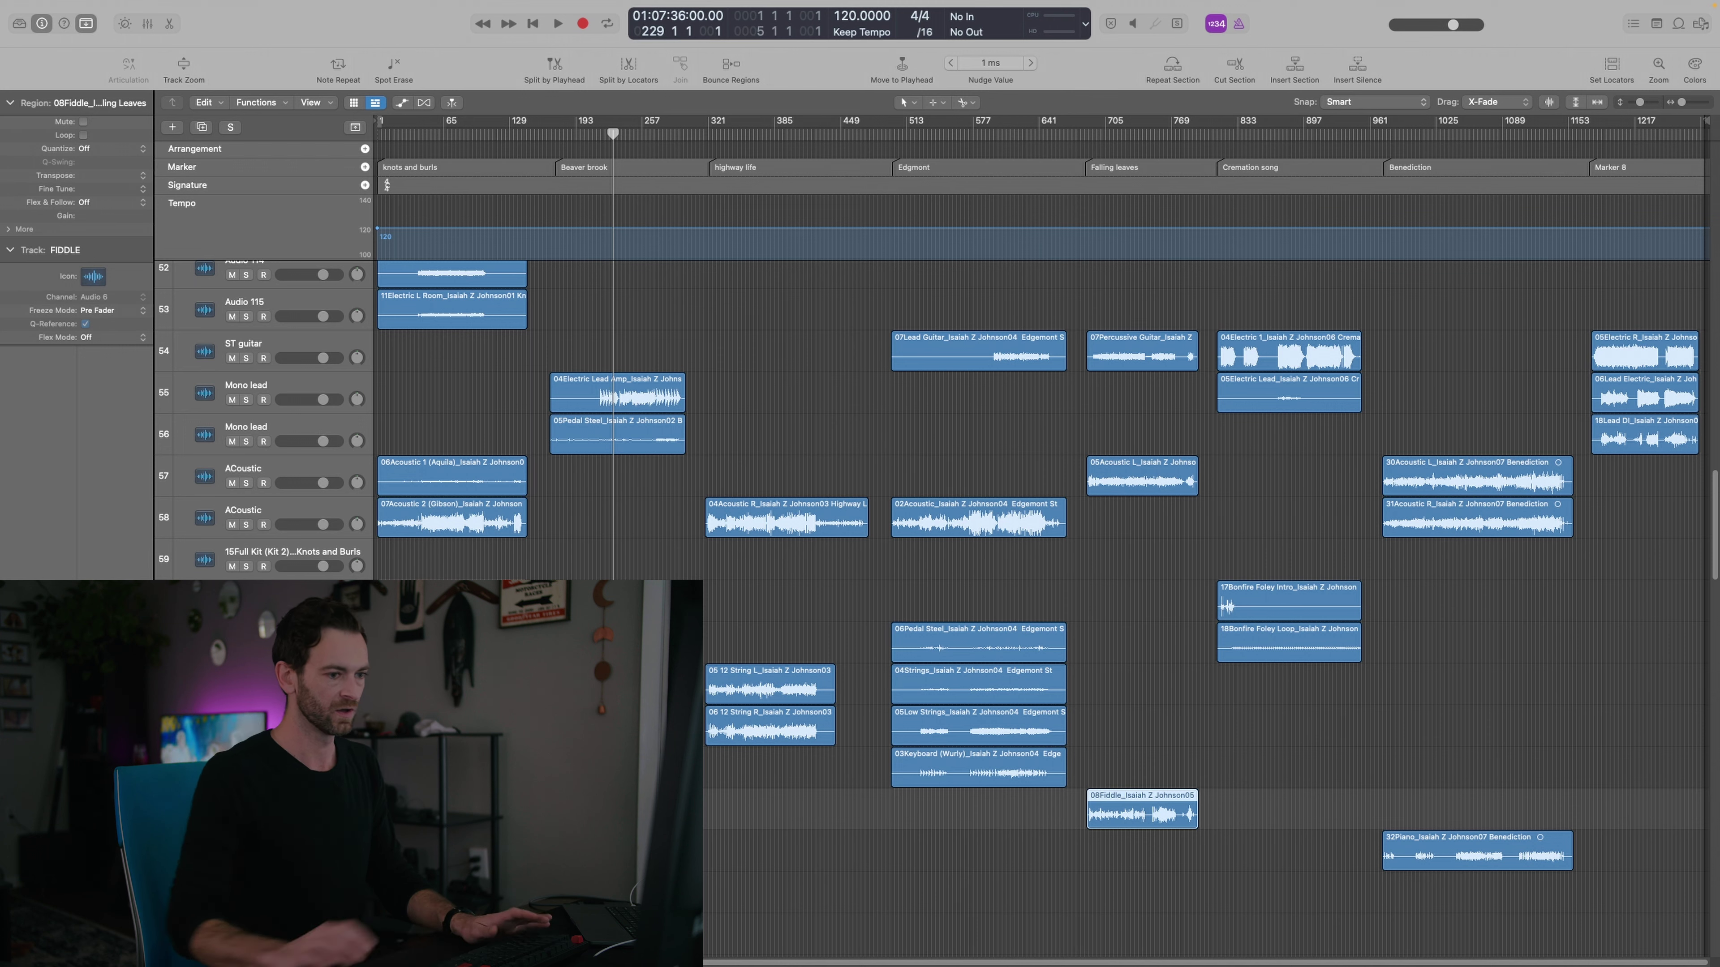
pyautogui.moveTo(1476, 850); pyautogui.dragTo(1476, 642)
pyautogui.moveTo(1274, 608); pyautogui.dragTo(1261, 881)
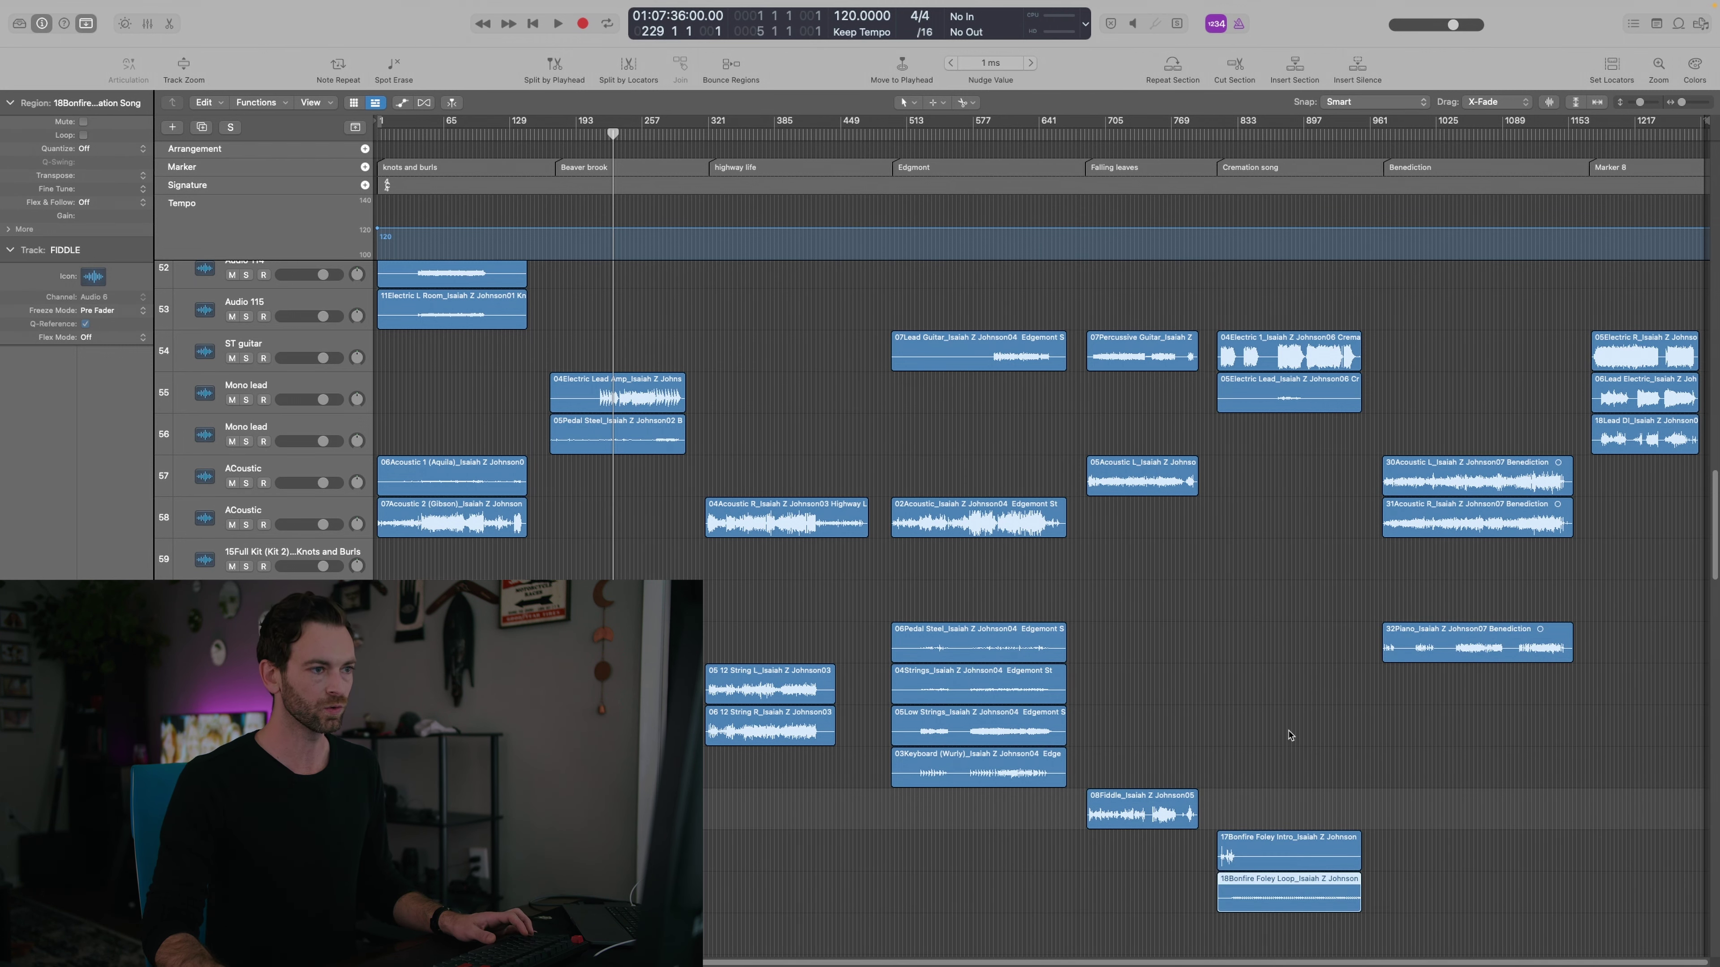